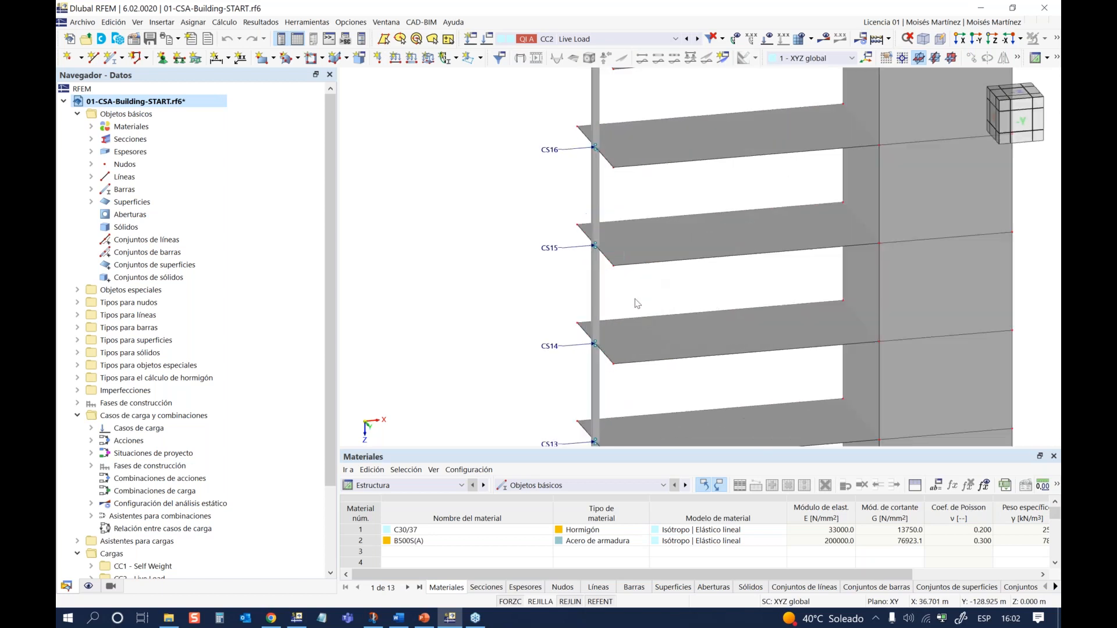
# Step: Examine the building model, from the floor slabs down to the column base, and show the whole tower in front elevation
pyautogui.keyDown('ctrl'); pyautogui.moveTo(671, 287); pyautogui.dragTo(623, 288, button='middle'); pyautogui.keyUp('ctrl')
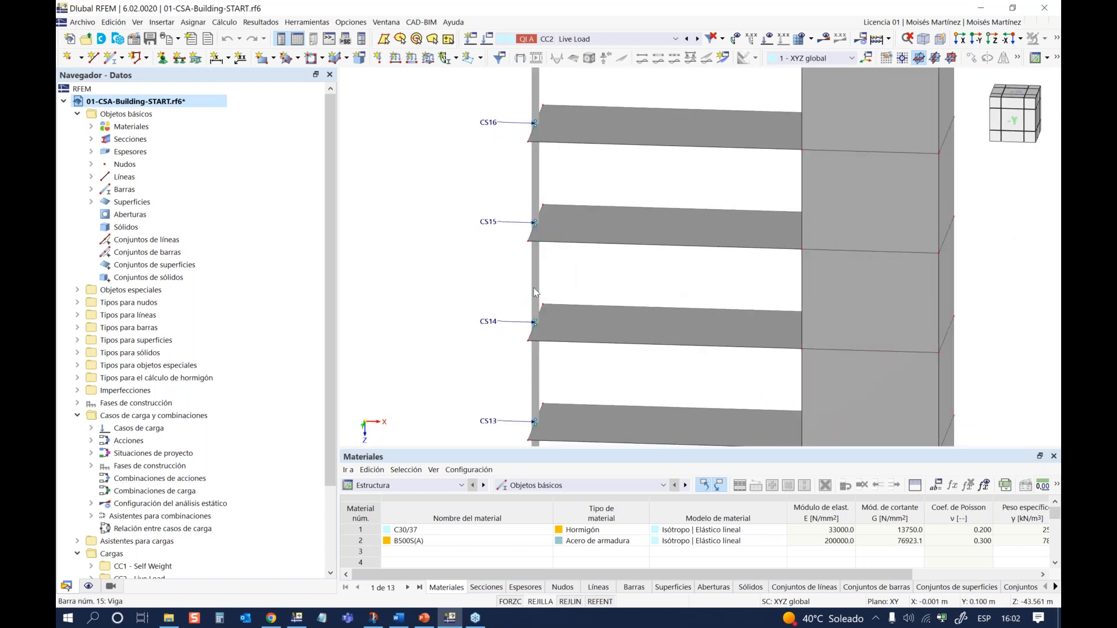
pyautogui.scroll(-6, 498, 269)
pyautogui.scroll(5, 567, 378)
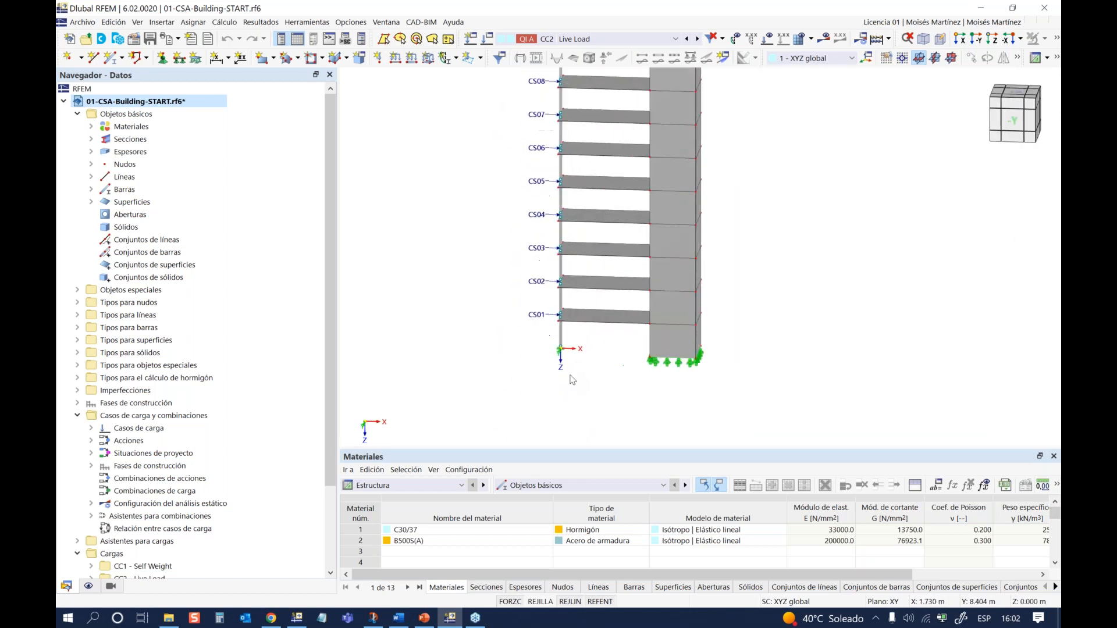
pyautogui.scroll(6, 556, 343)
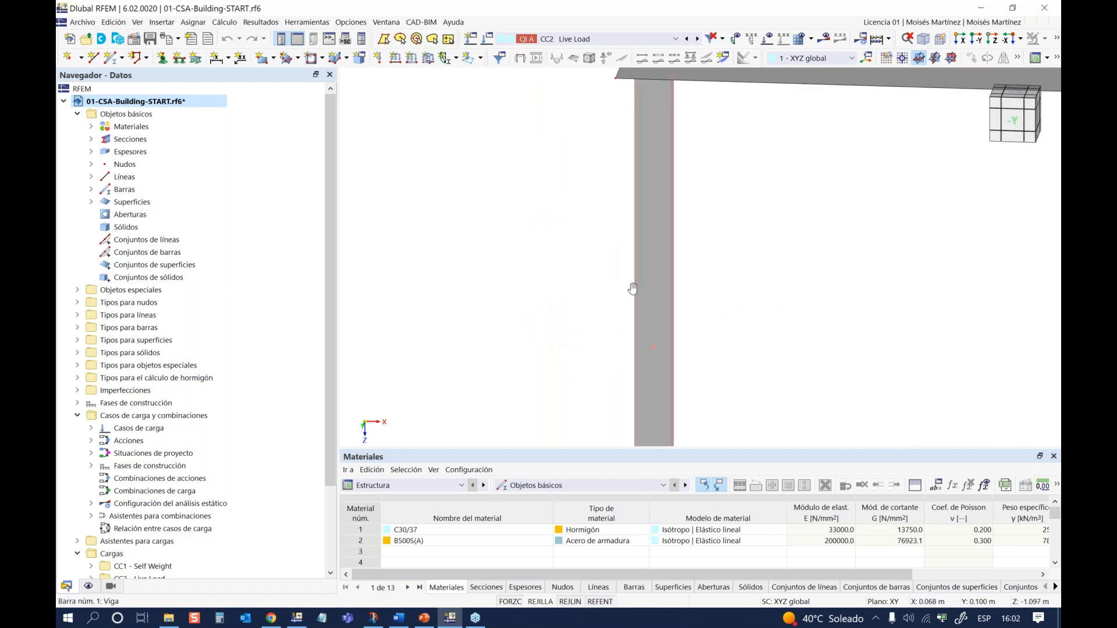
pyautogui.scroll(-5, 765, 279)
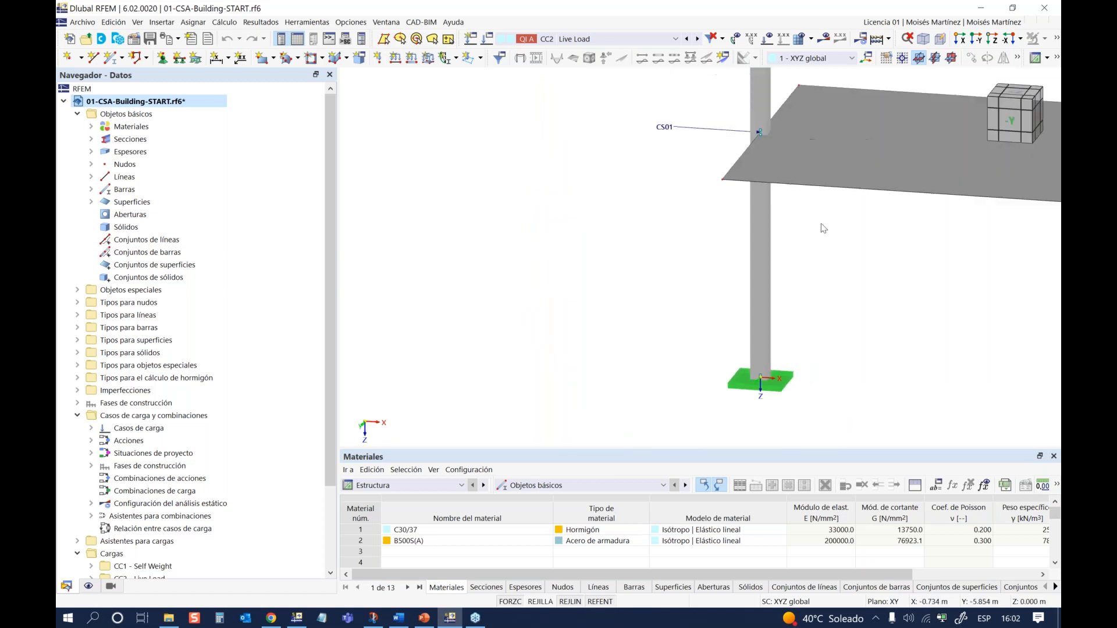
pyautogui.middleClick(813, 240)
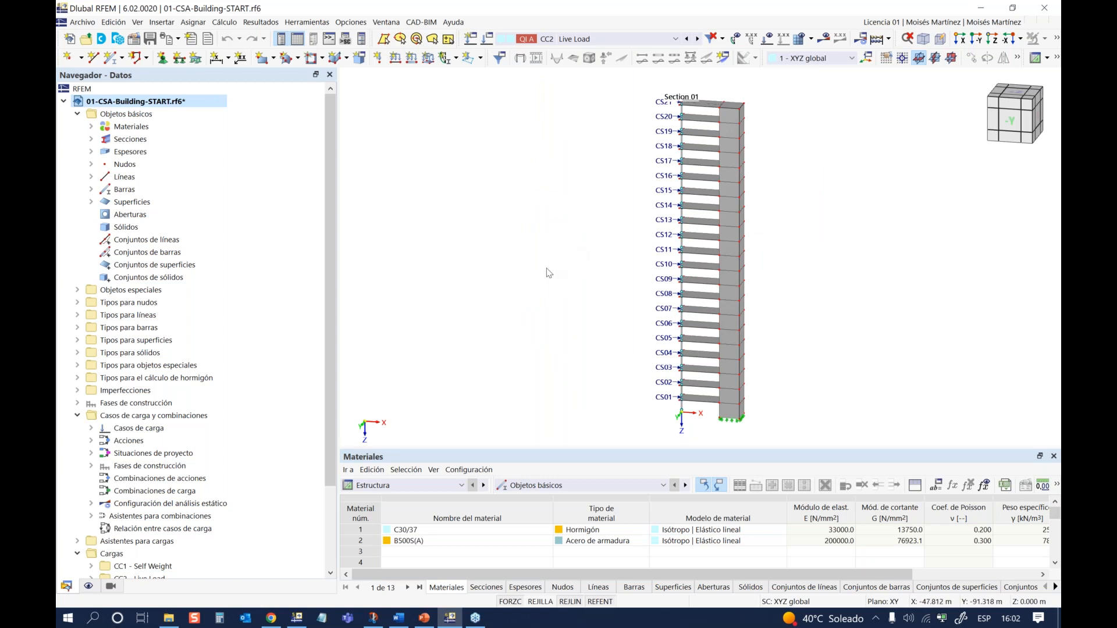
pyautogui.moveTo(544, 280)
pyautogui.keyDown('ctrl'); pyautogui.mouseDown(button='middle')
pyautogui.moveTo(590, 257)
pyautogui.moveTo(549, 267)
pyautogui.moveTo(593, 270)
pyautogui.moveTo(551, 324)
pyautogui.moveTo(541, 264)
pyautogui.mouseUp(button='middle'); pyautogui.keyUp('ctrl')
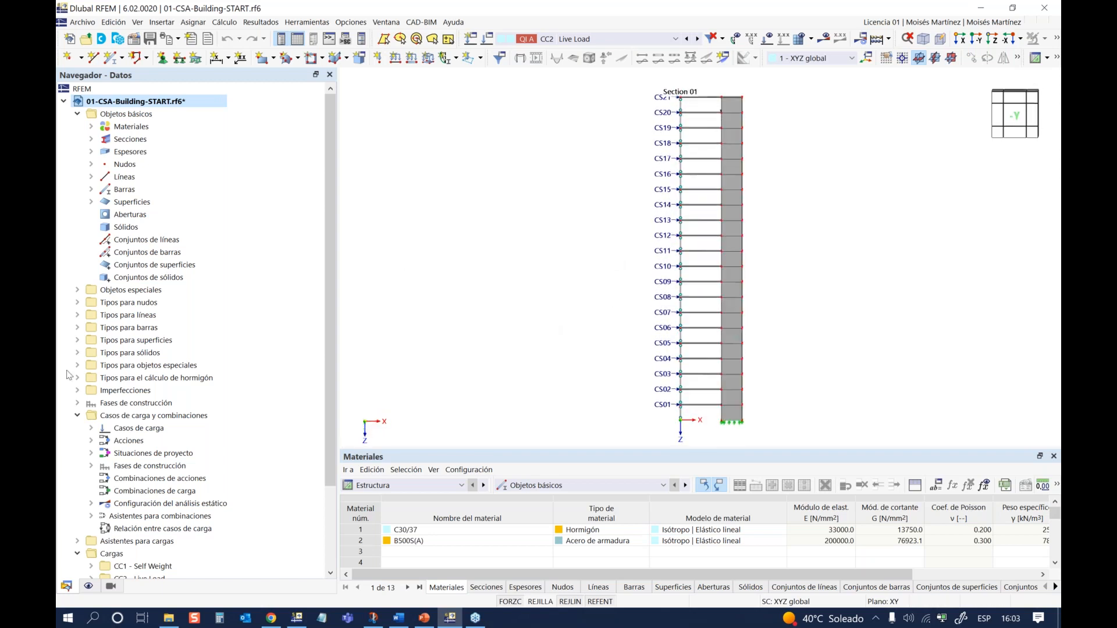
# Step: Collapse the Casos de carga y combinaciones, Objetos básicos, Cargas and Informes groups of the 01-CSA-Building-START.rf6 model
pyautogui.click(78, 416)
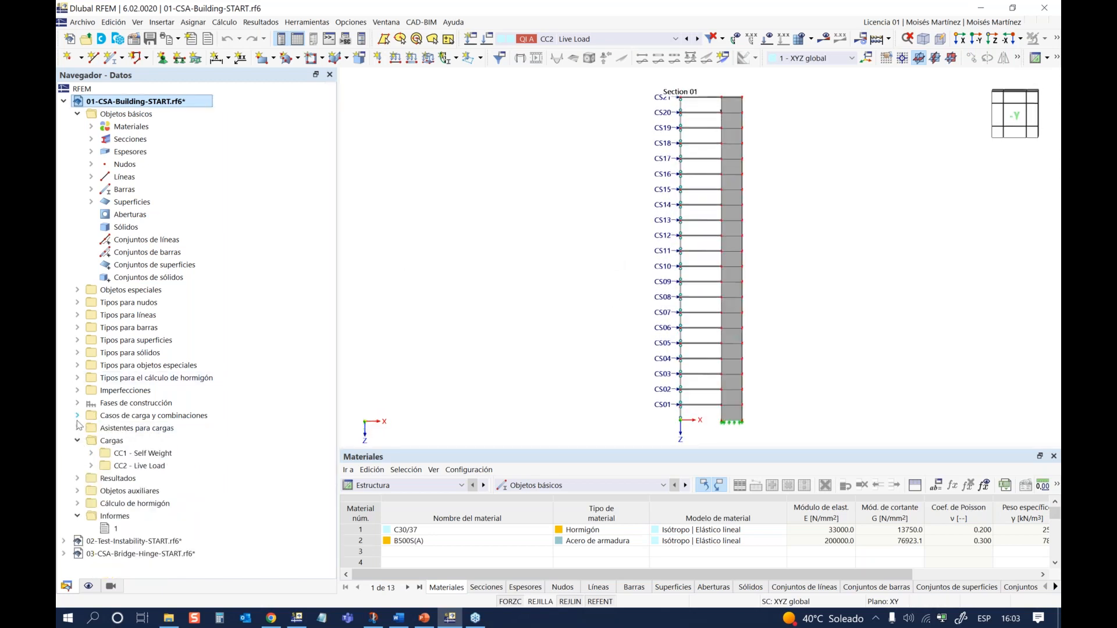
pyautogui.click(78, 115)
pyautogui.click(77, 277)
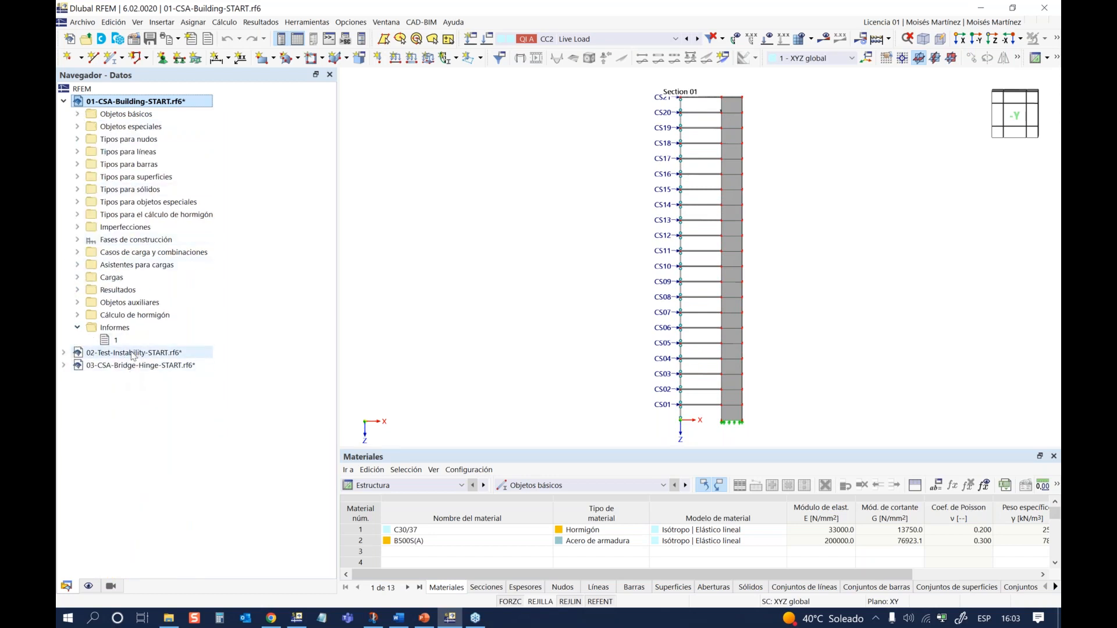
pyautogui.click(77, 328)
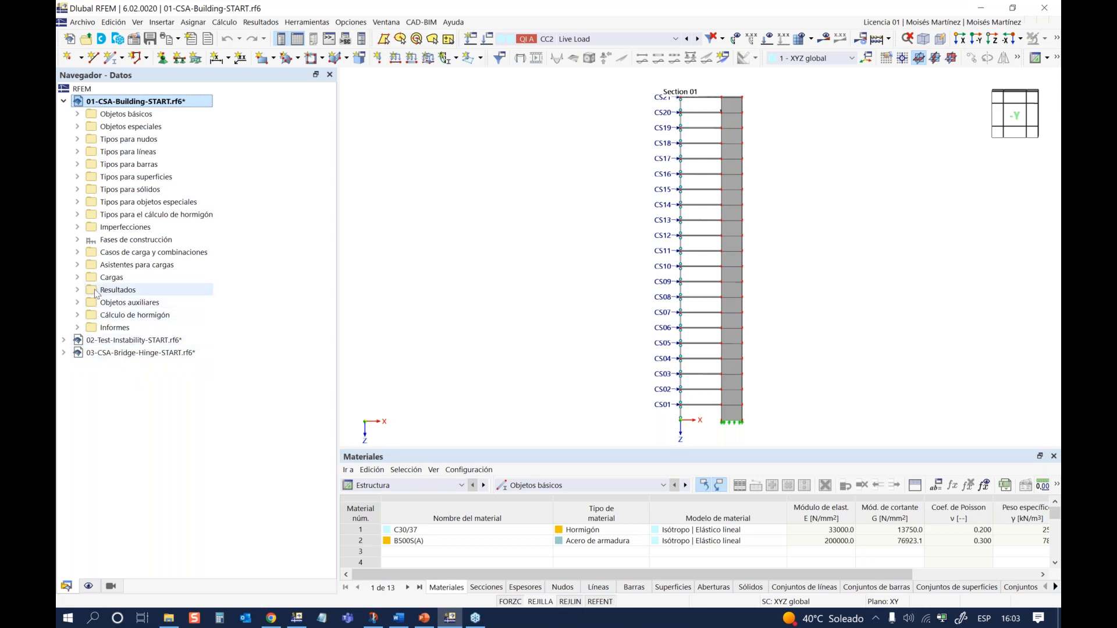
# Step: Review the construction stages FC1 to FC16 listed under Casos de carga y combinaciones
pyautogui.click(123, 240)
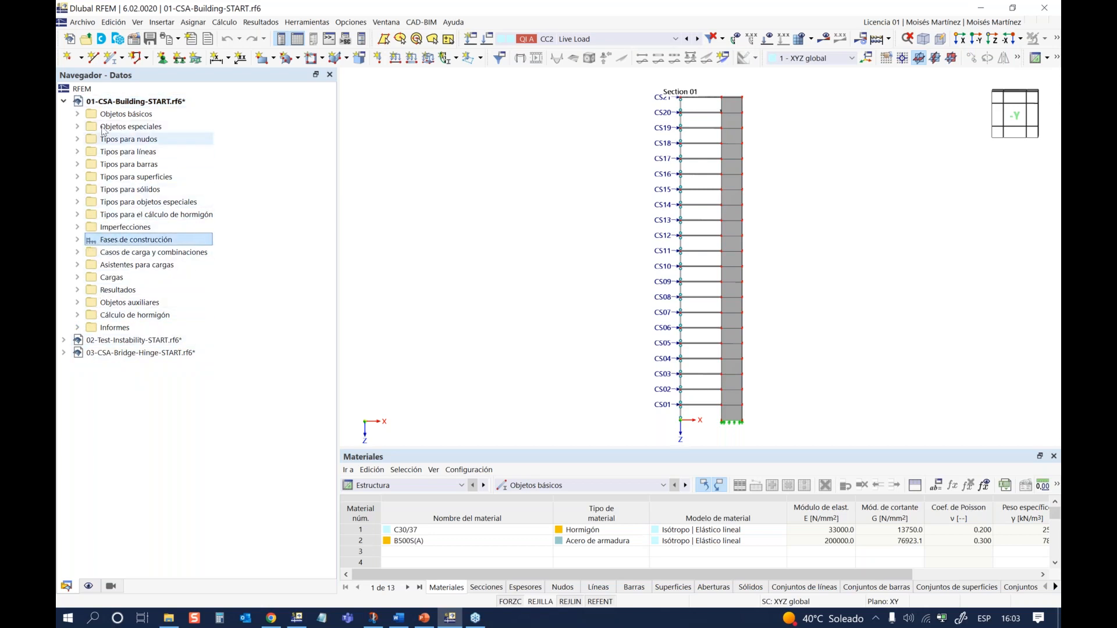
pyautogui.click(78, 253)
pyautogui.click(129, 304)
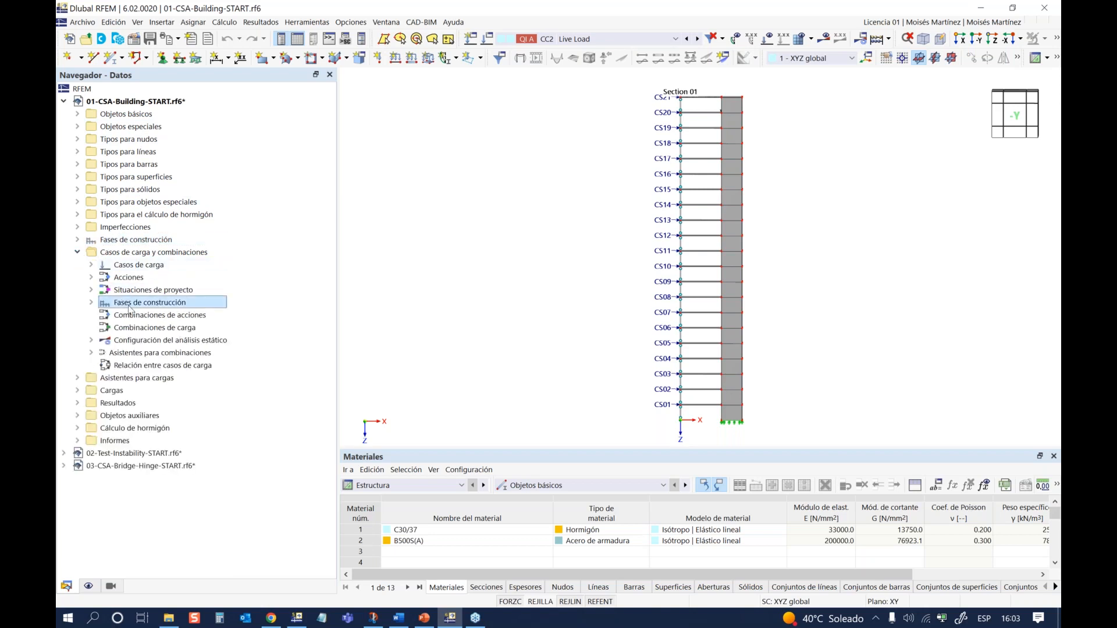
pyautogui.click(126, 240)
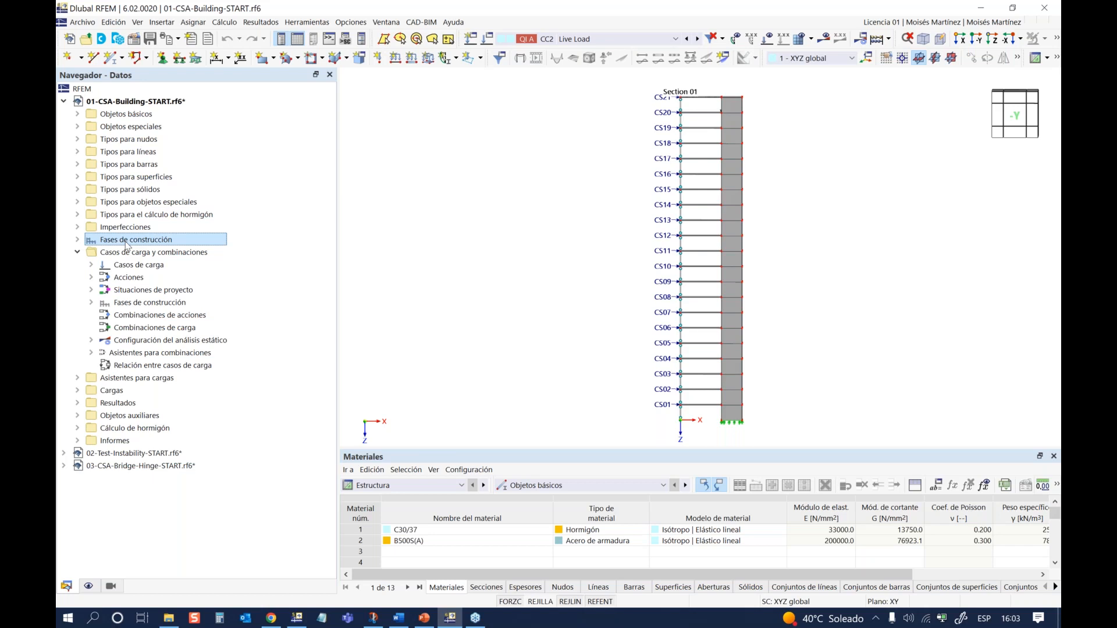
pyautogui.click(128, 302)
pyautogui.click(91, 303)
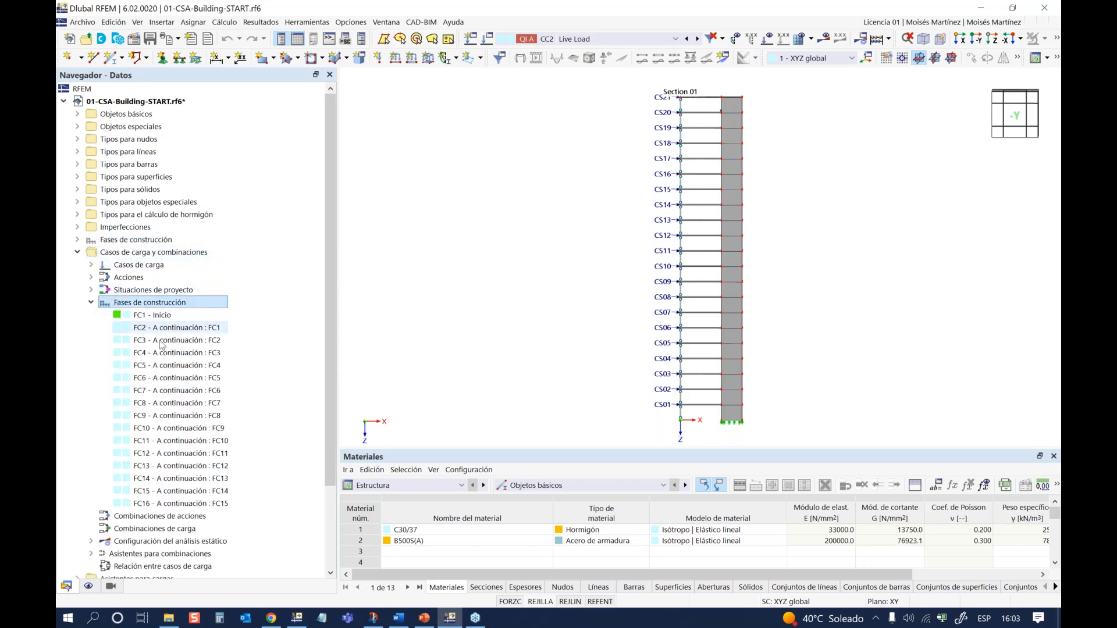
pyautogui.scroll(-1, 125, 326)
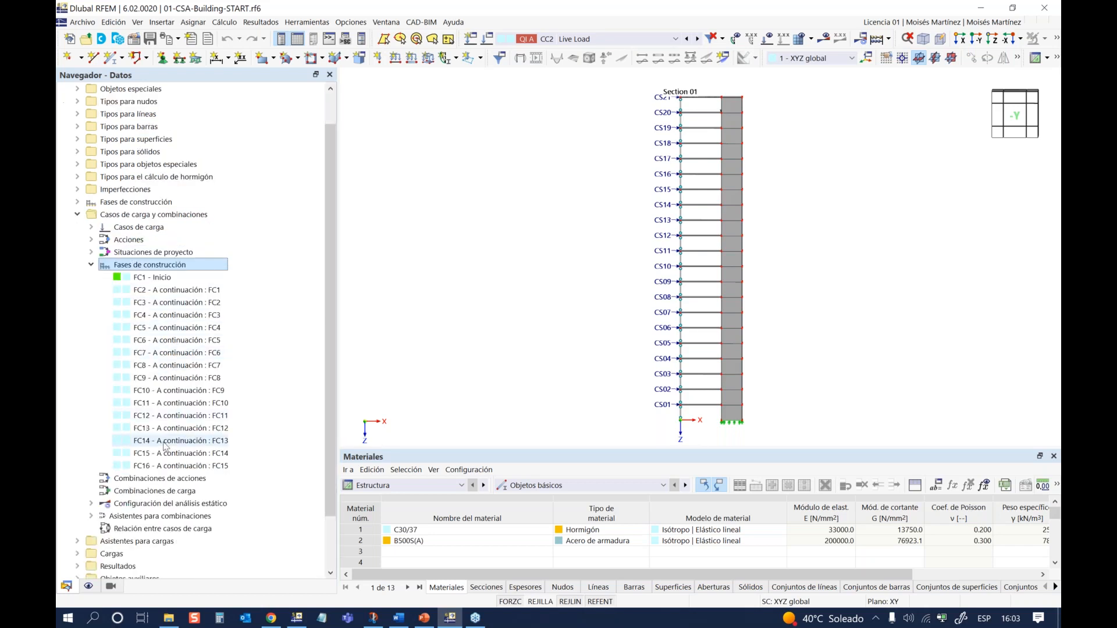
# Step: Review the stages in the model's top-level Fases de construcción group, leaving it and Casos de carga y combinaciones collapsed
pyautogui.click(91, 265)
pyautogui.click(78, 241)
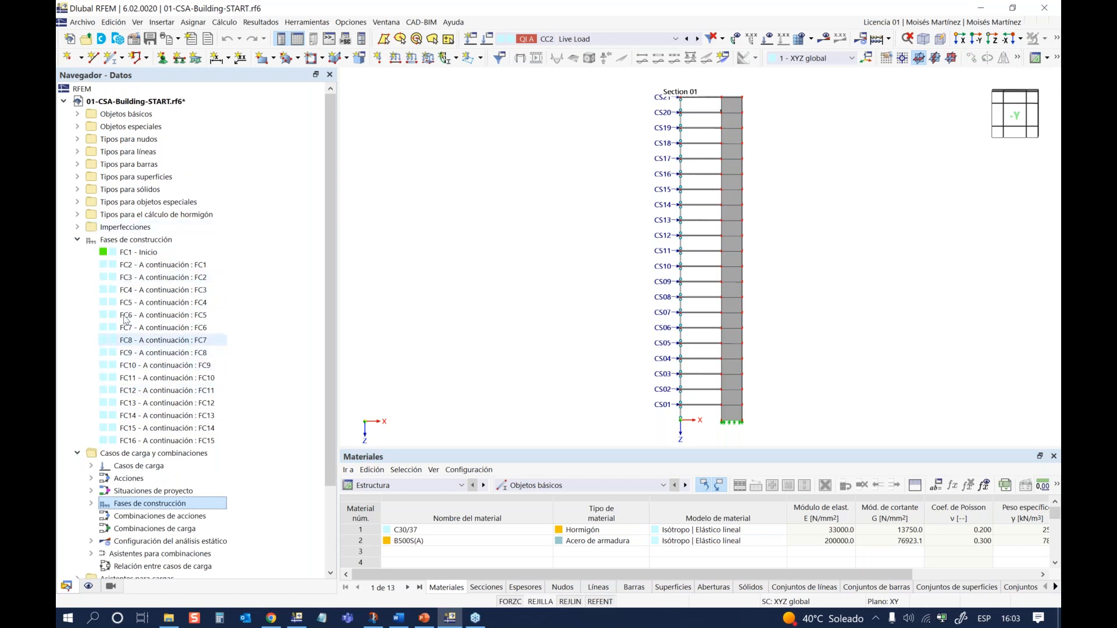
pyautogui.click(77, 240)
pyautogui.click(77, 253)
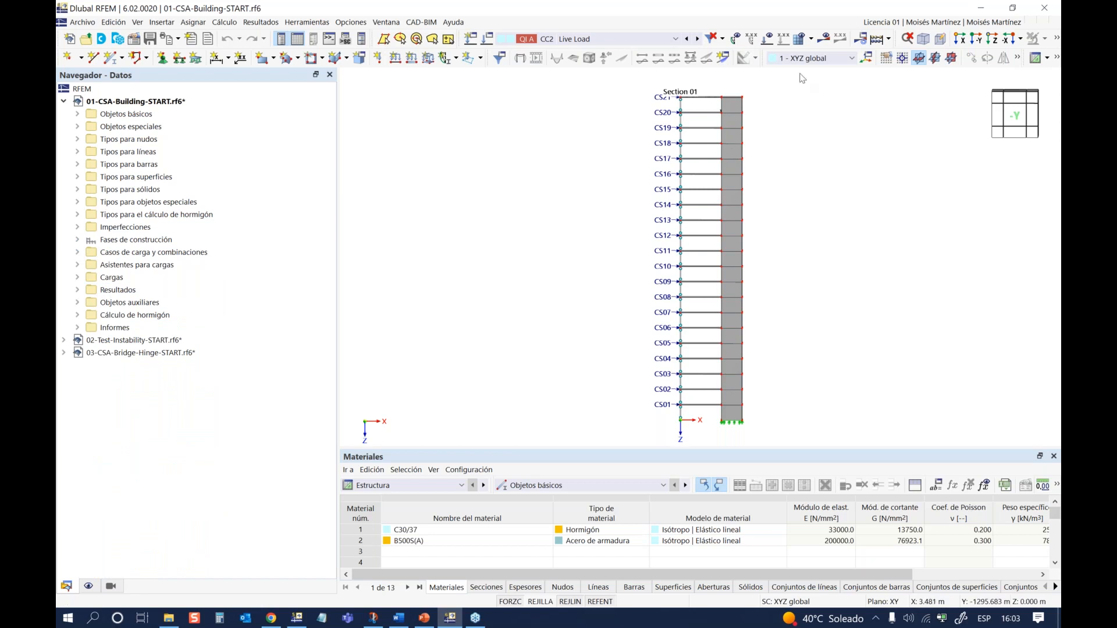
# Step: Make load case CC1 Self Weight current and calculate its results
pyautogui.click(674, 38)
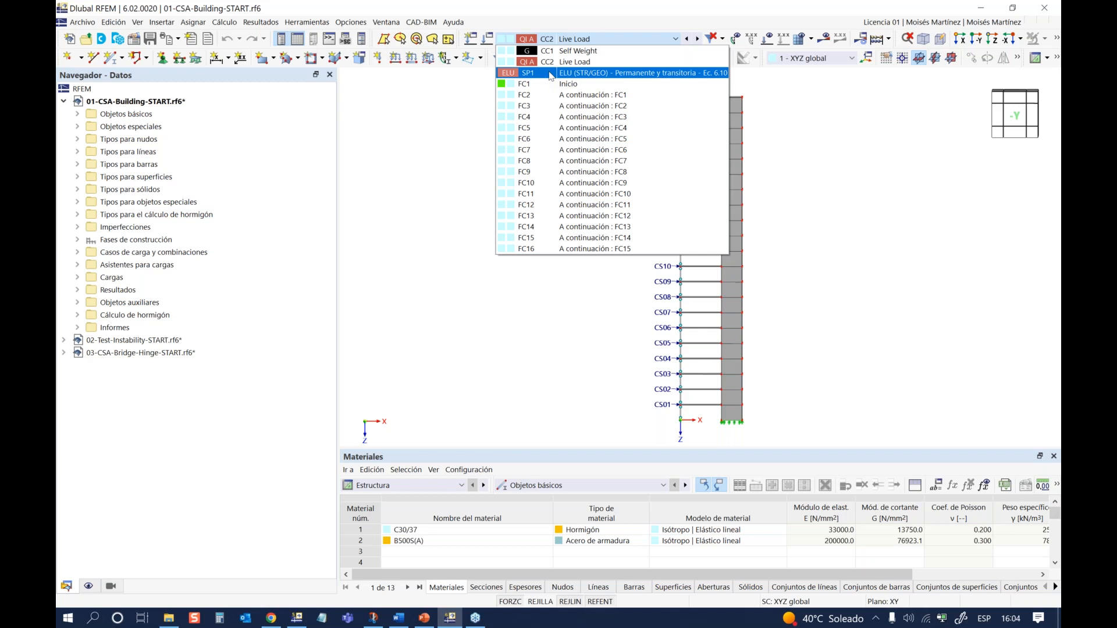
pyautogui.click(578, 51)
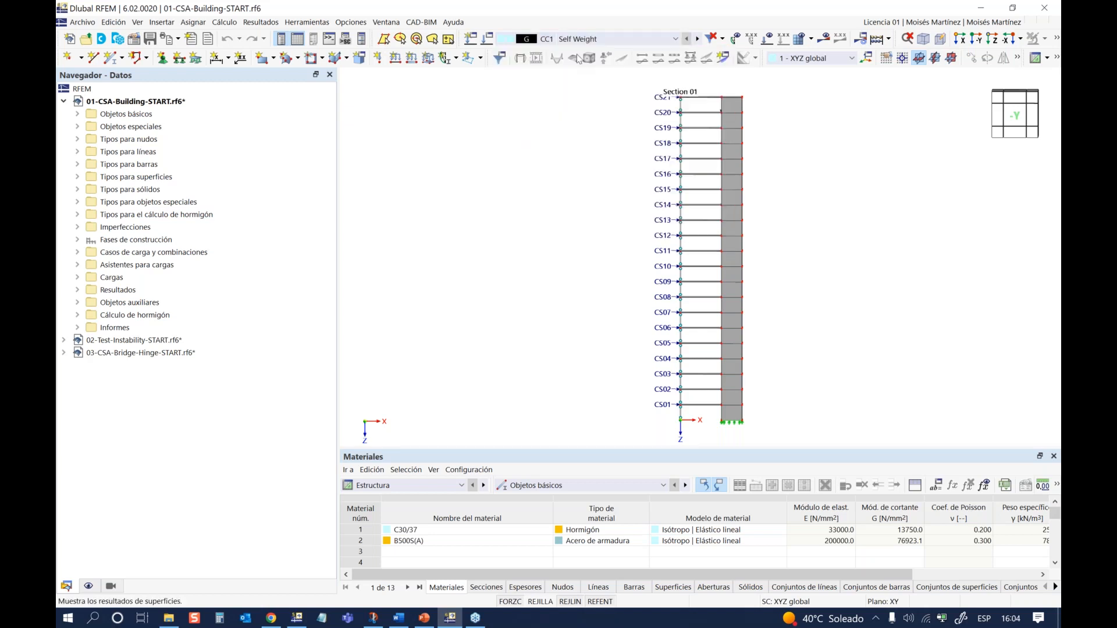
pyautogui.click(825, 42)
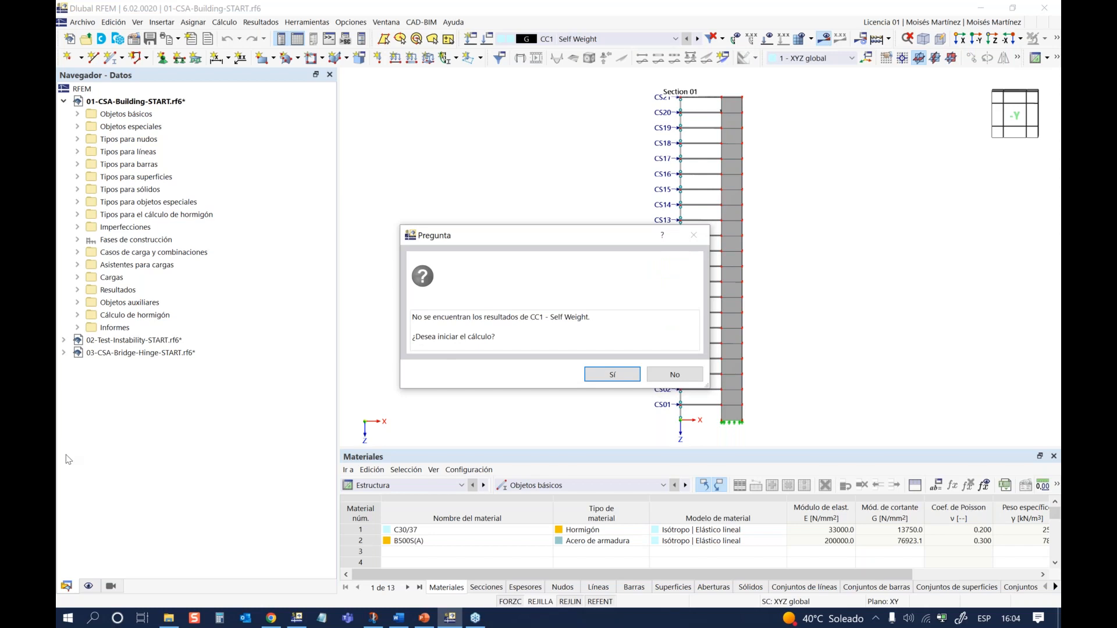
pyautogui.click(612, 375)
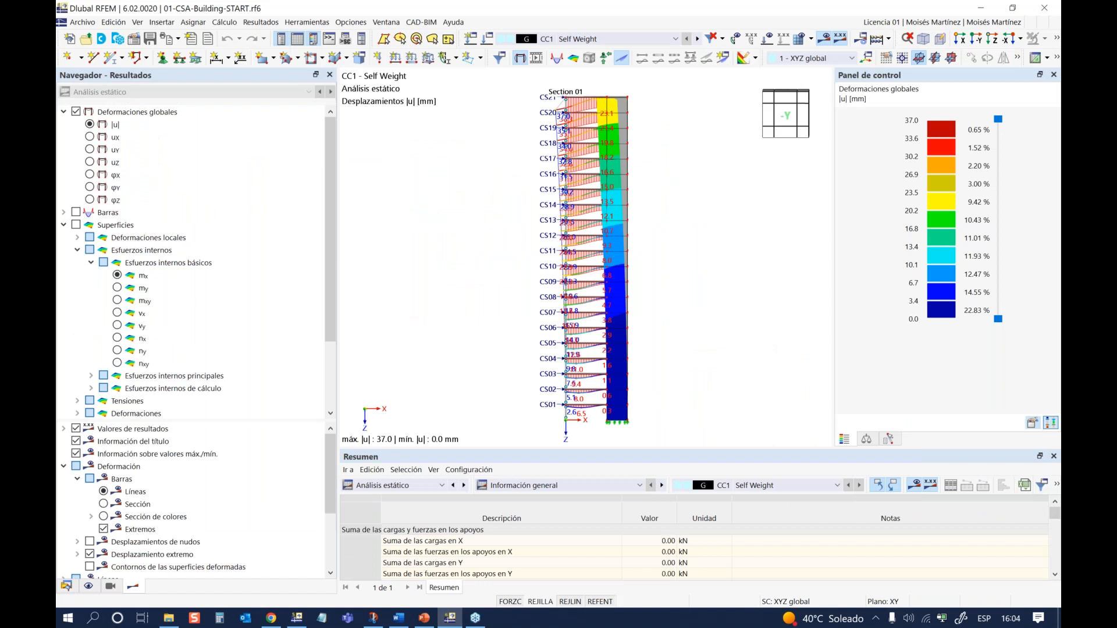
# Step: Hide the section results and examine the tower's global displacements |u| for CC1 from the front and at an angle
pyautogui.click(622, 58)
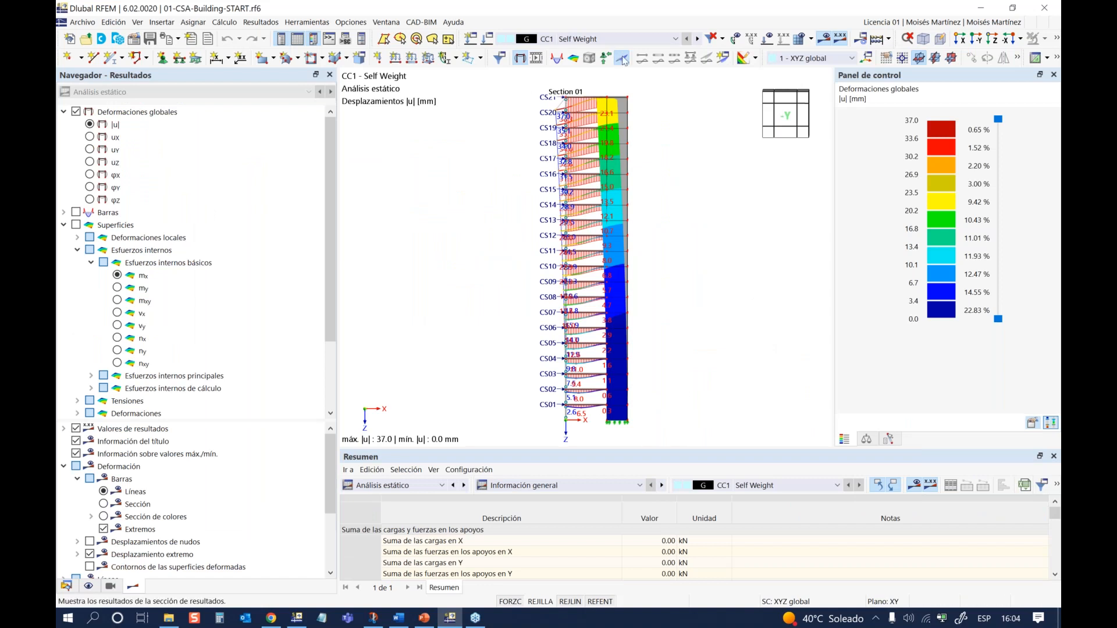
pyautogui.keyDown('ctrl'); pyautogui.moveTo(491, 292); pyautogui.dragTo(458, 292, button='middle'); pyautogui.keyUp('ctrl')
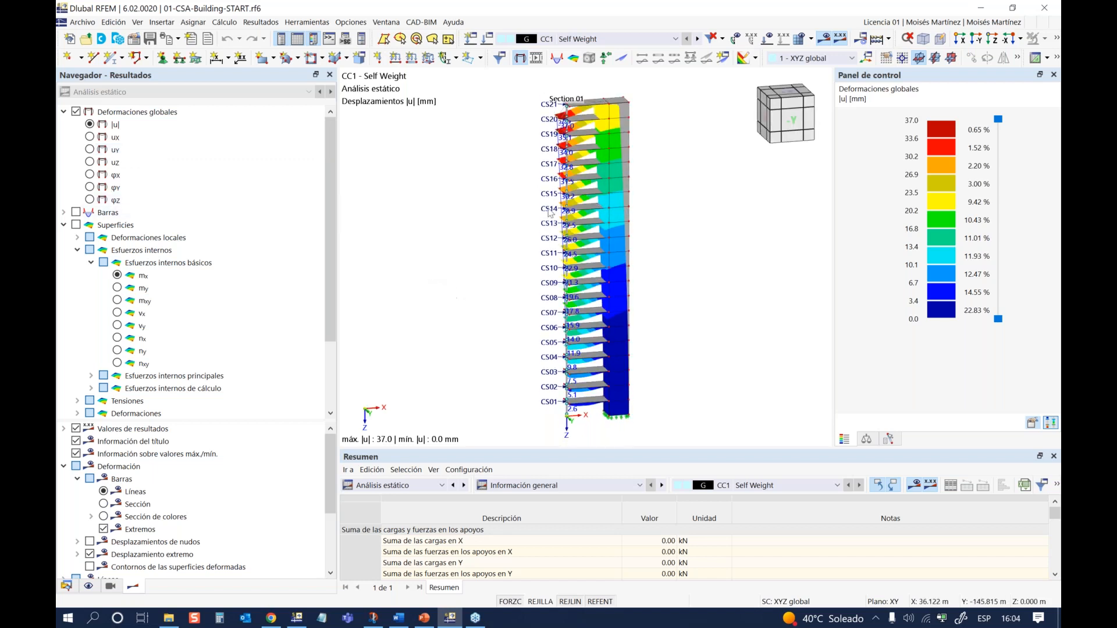
pyautogui.scroll(1, 555, 226)
pyautogui.click(792, 121)
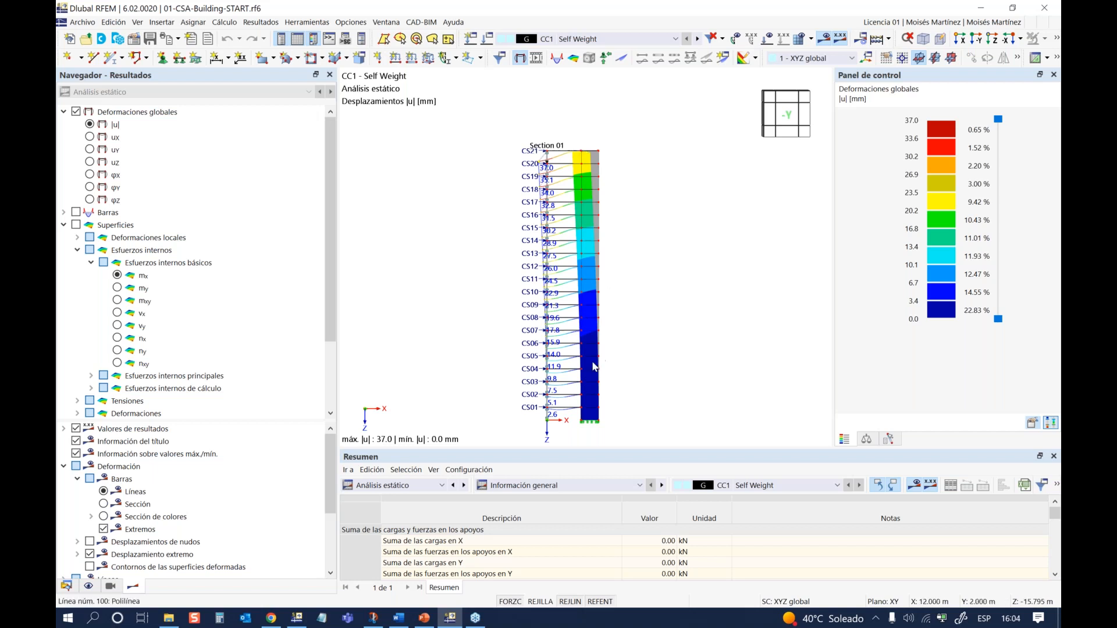
pyautogui.keyDown('ctrl'); pyautogui.moveTo(621, 328); pyautogui.dragTo(637, 344, button='middle'); pyautogui.keyUp('ctrl')
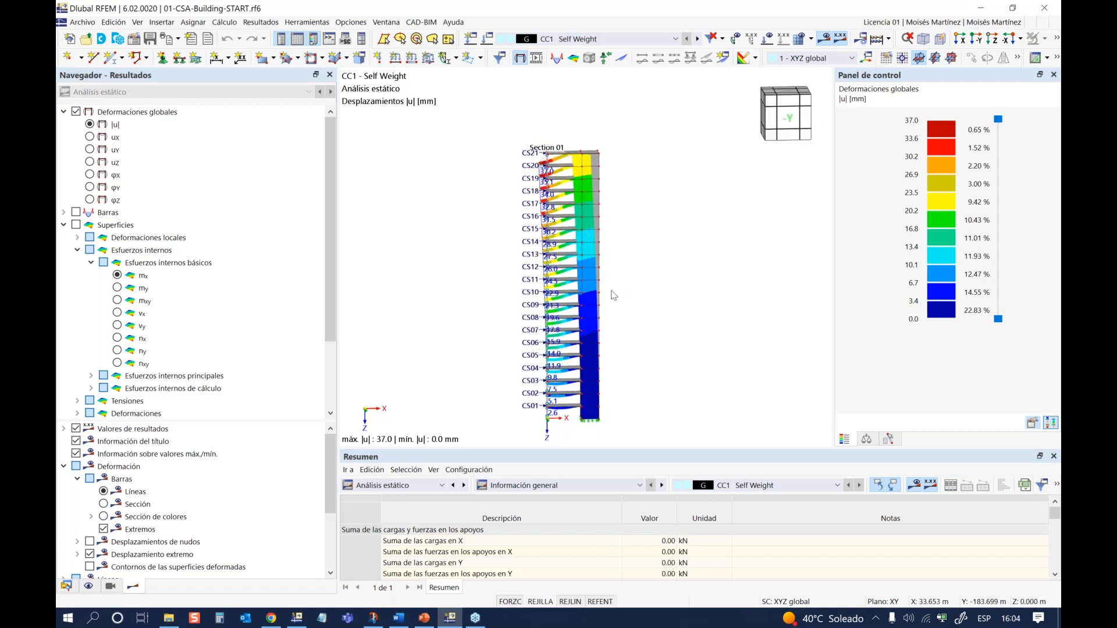
pyautogui.scroll(-2, 611, 296)
pyautogui.moveTo(611, 294)
pyautogui.mouseDown(button='middle')
pyautogui.moveTo(646, 294)
pyautogui.moveTo(630, 295)
pyautogui.mouseUp(button='middle')
# Step: Display the surface moments mx with section results in front elevation, and compare them floor by floor up the tower
pyautogui.click(75, 225)
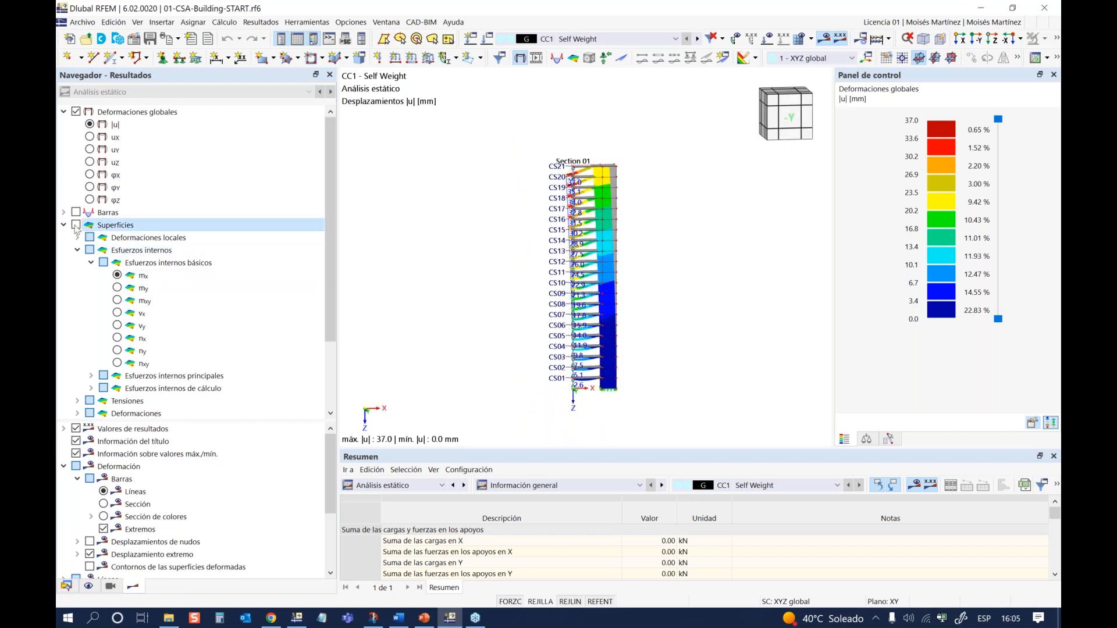
pyautogui.click(789, 117)
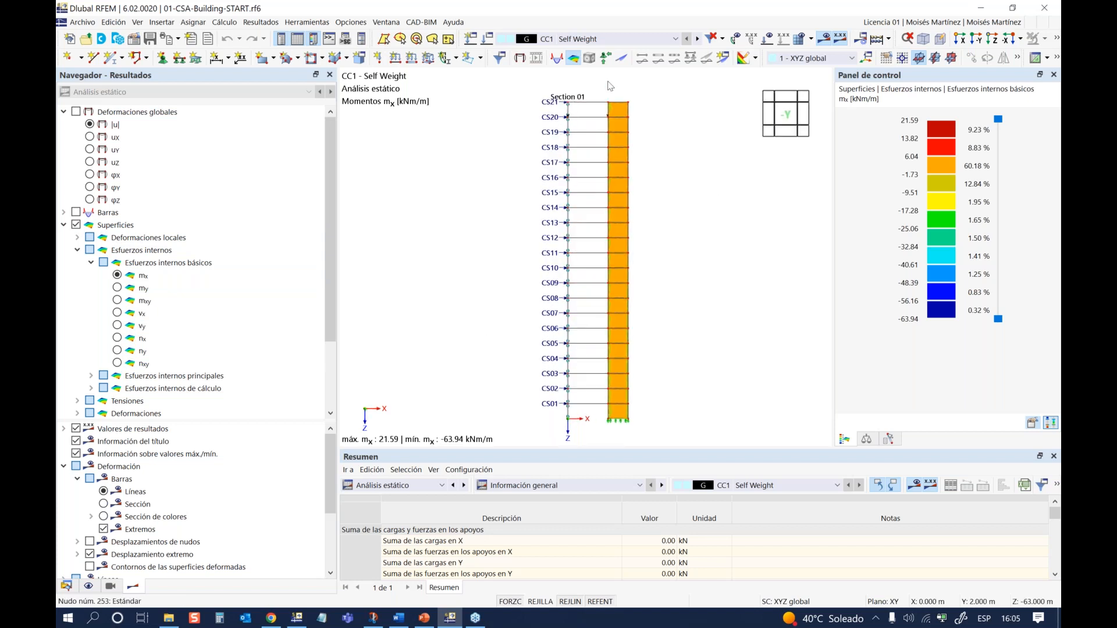
pyautogui.click(621, 57)
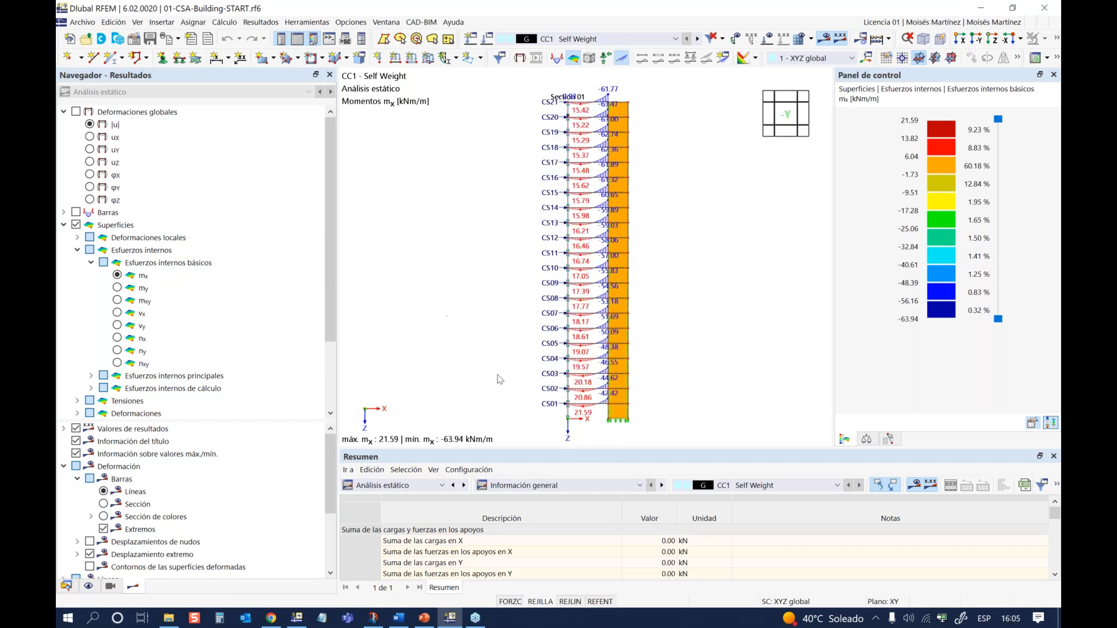
pyautogui.scroll(3, 579, 412)
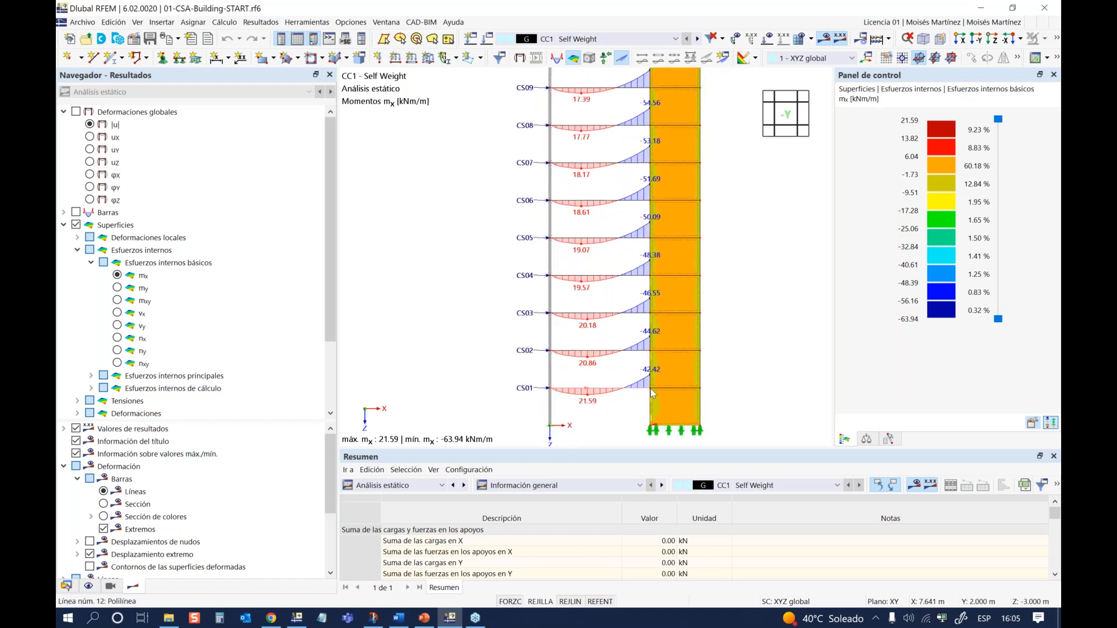
pyautogui.scroll(-3, 607, 337)
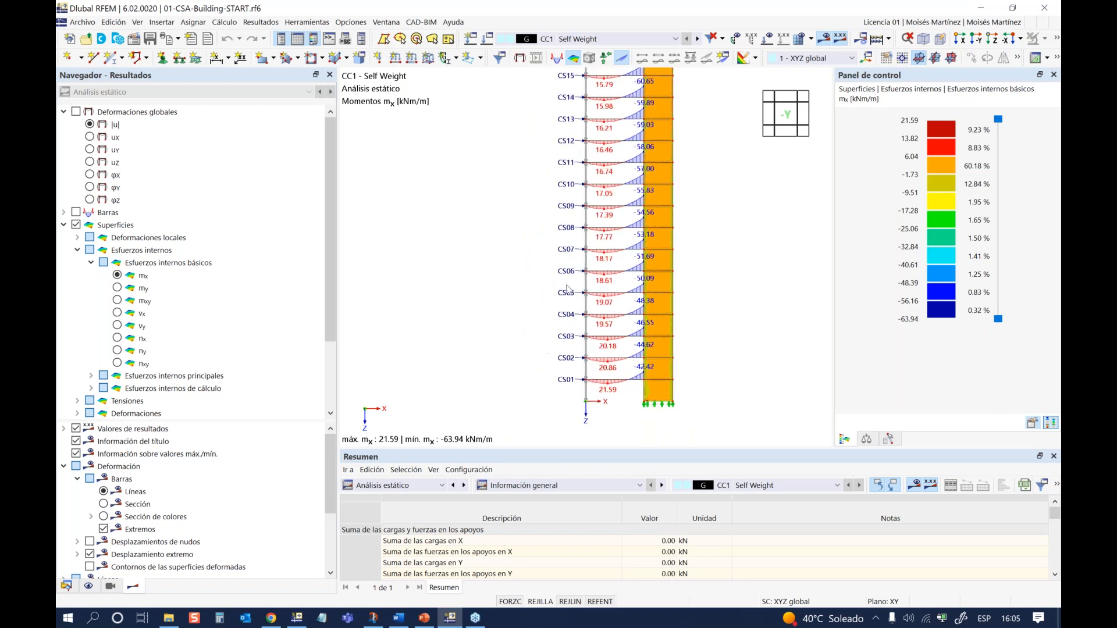
pyautogui.moveTo(541, 278); pyautogui.dragTo(548, 316, button='middle')
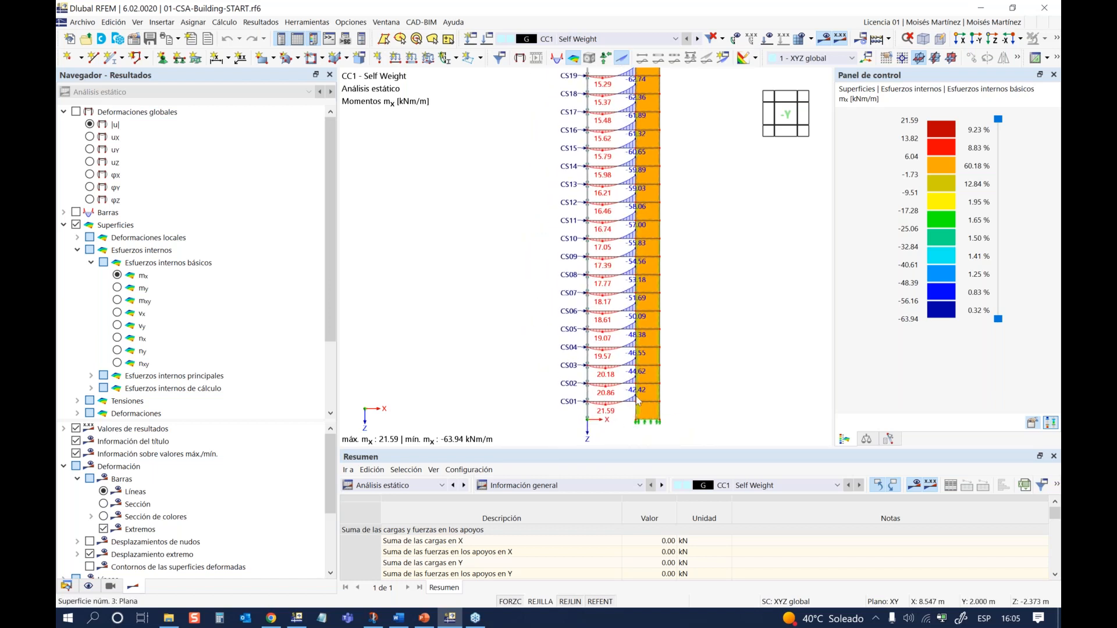
pyautogui.scroll(-2, 562, 358)
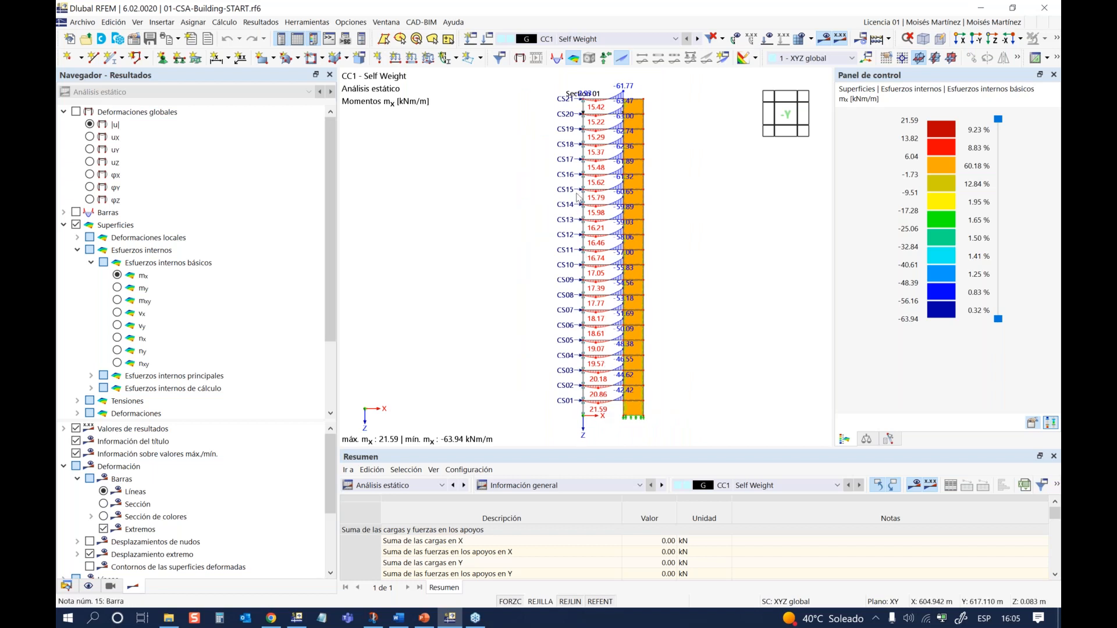
pyautogui.moveTo(511, 294); pyautogui.dragTo(509, 298, button='middle')
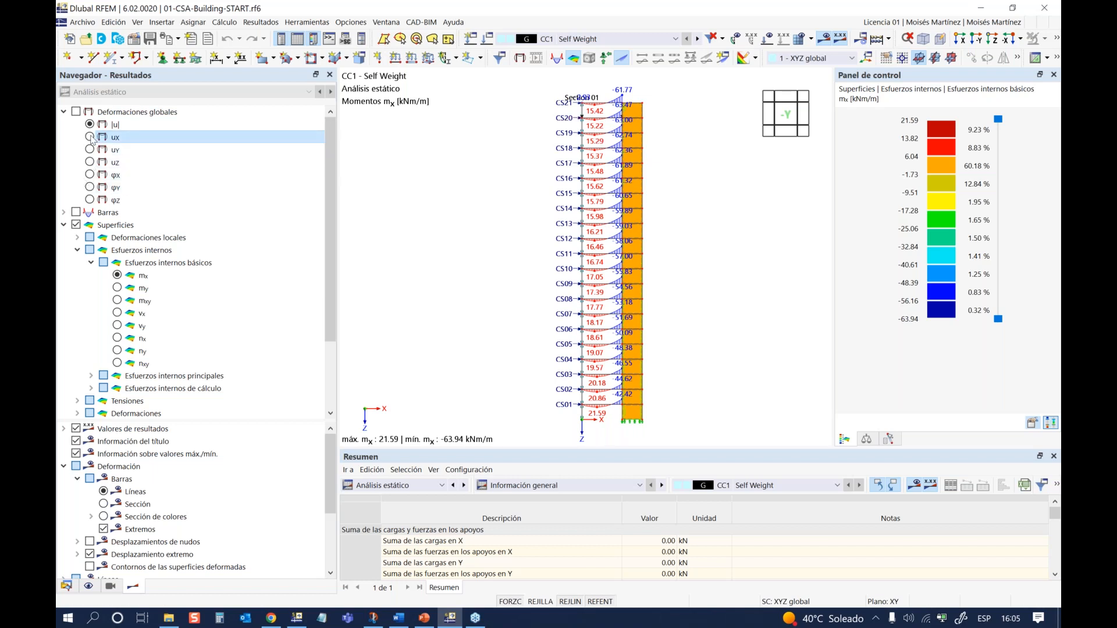
# Step: Check the global displacements ux, and return to the surface moments mx with the section results shown
pyautogui.click(90, 137)
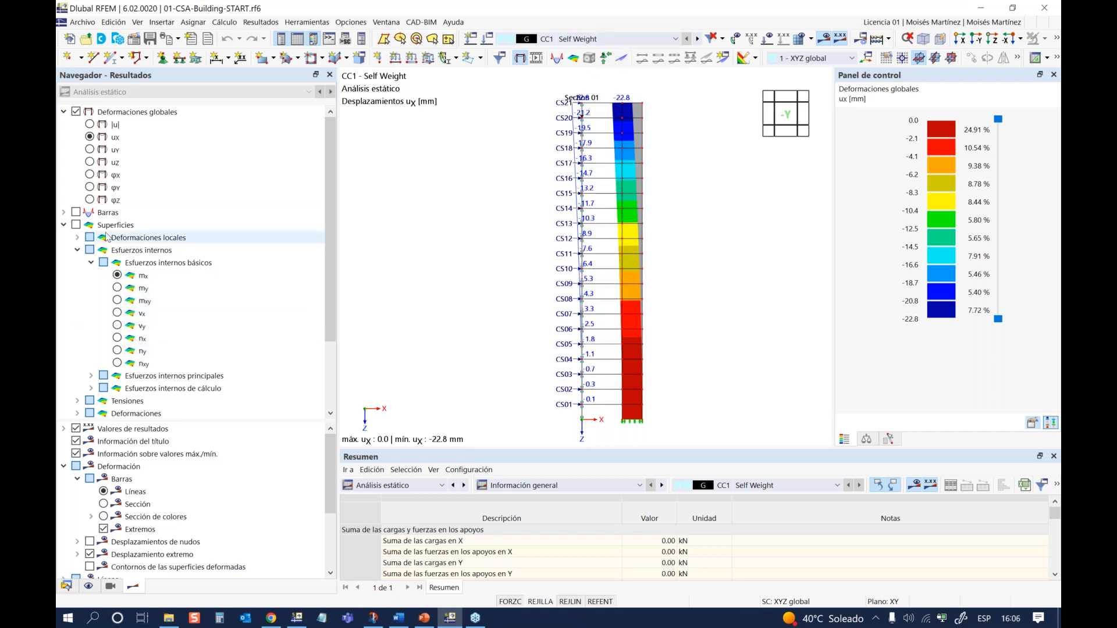
pyautogui.click(76, 224)
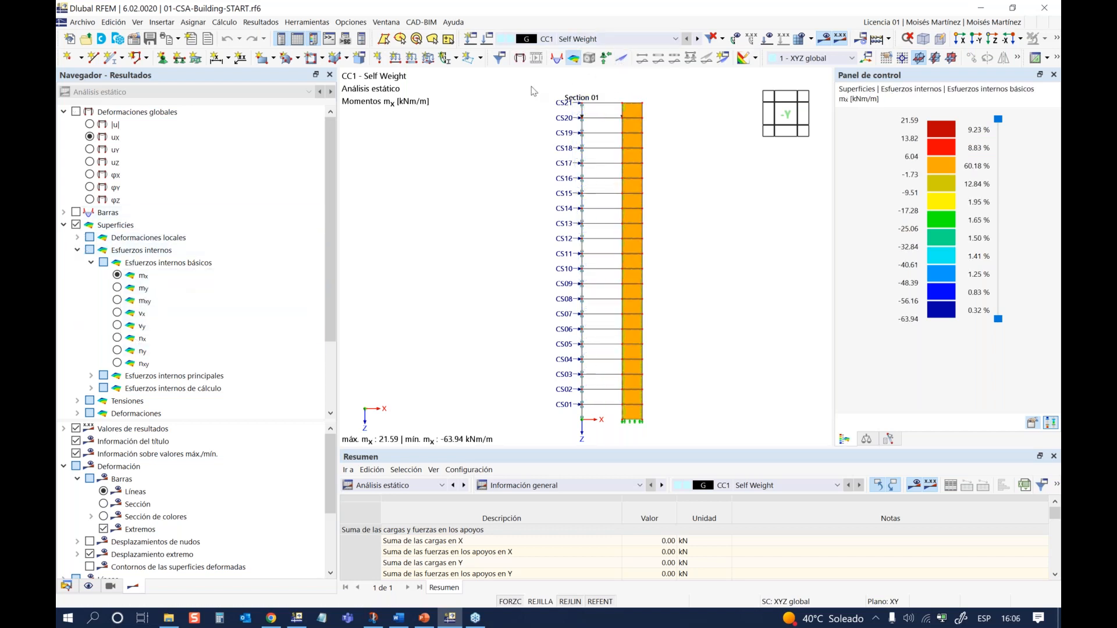
pyautogui.click(621, 58)
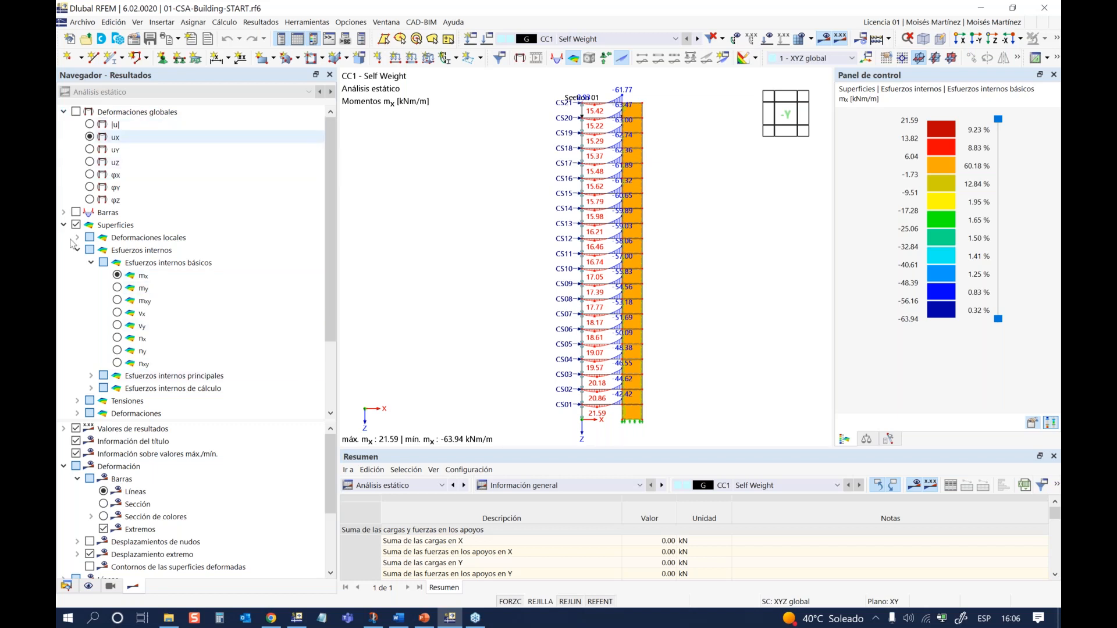
# Step: Check in the model's base data that the construction stages analysis (CSA) add-on is activated, and leave the settings as they are
pyautogui.click(66, 585)
pyautogui.click(128, 240)
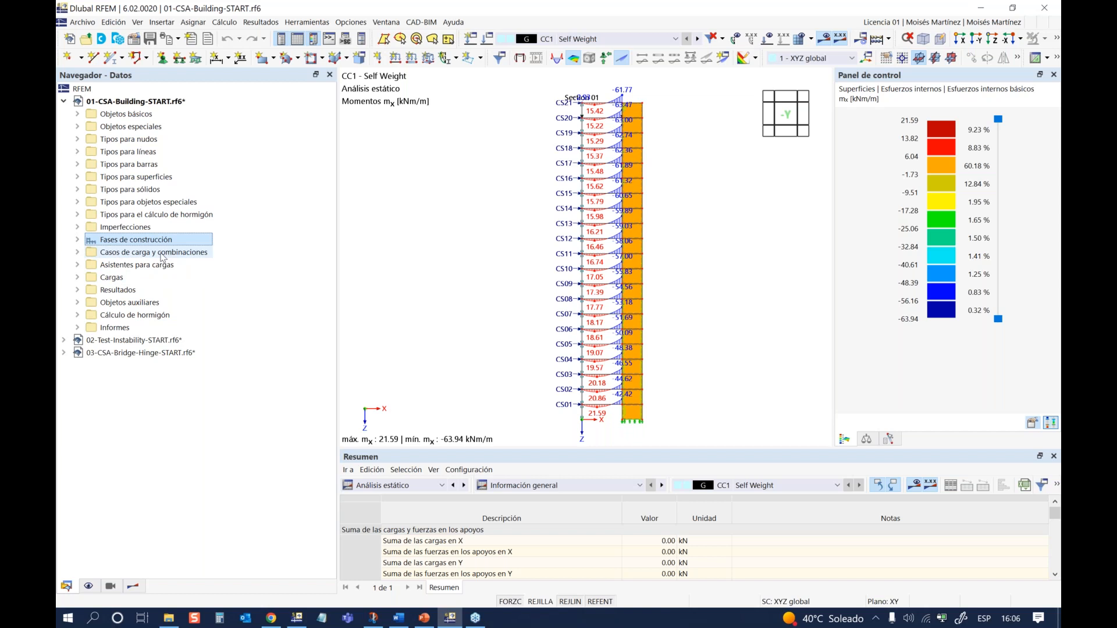
pyautogui.rightClick(128, 102)
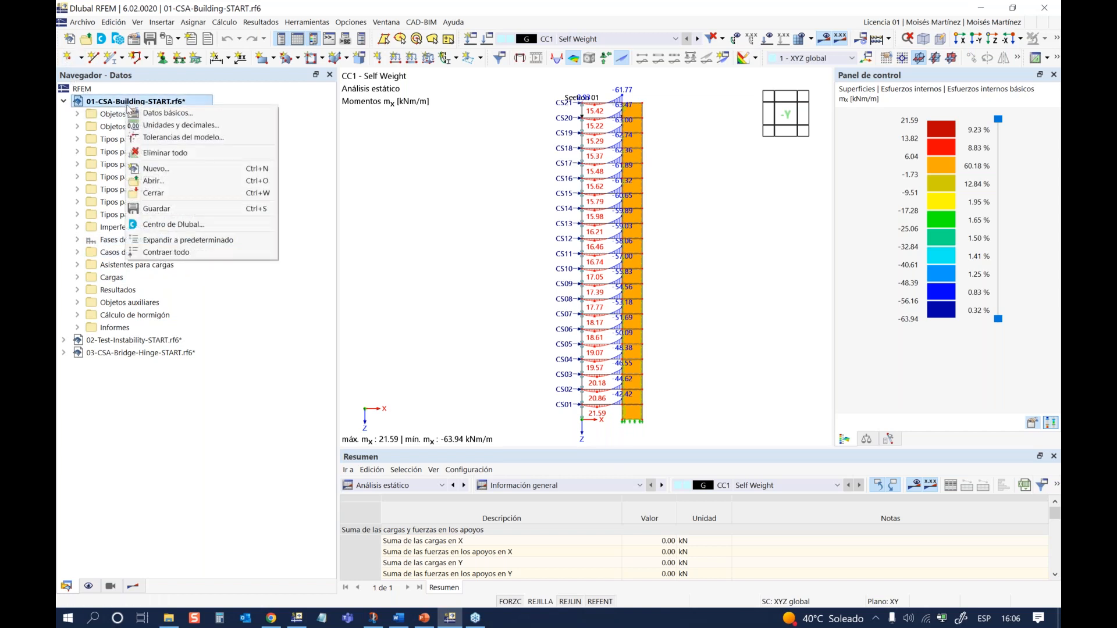
pyautogui.click(156, 116)
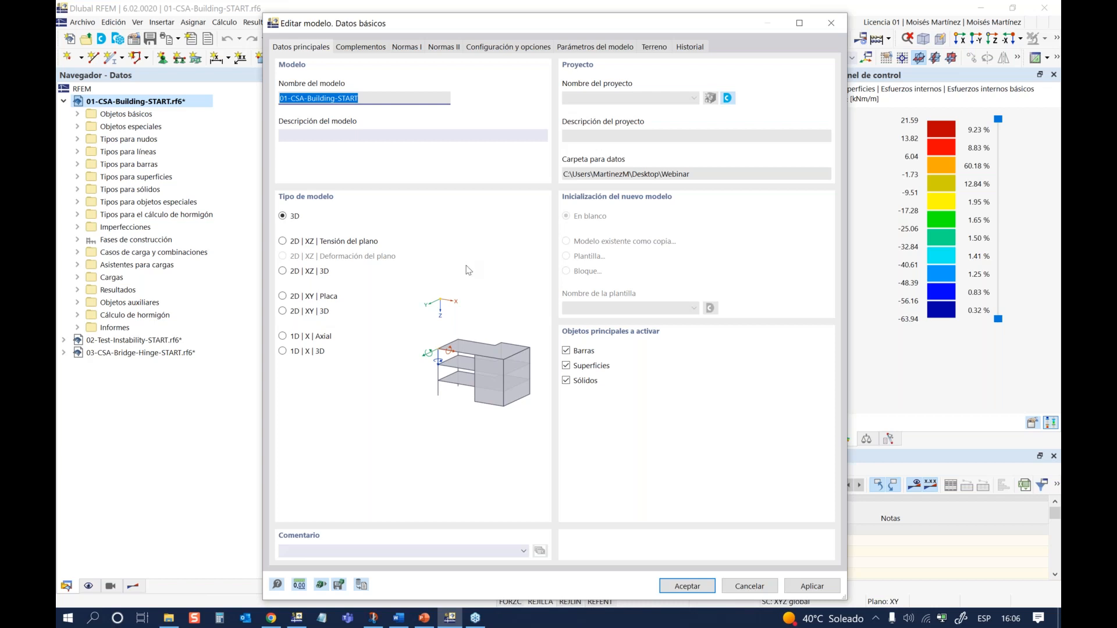
pyautogui.click(351, 51)
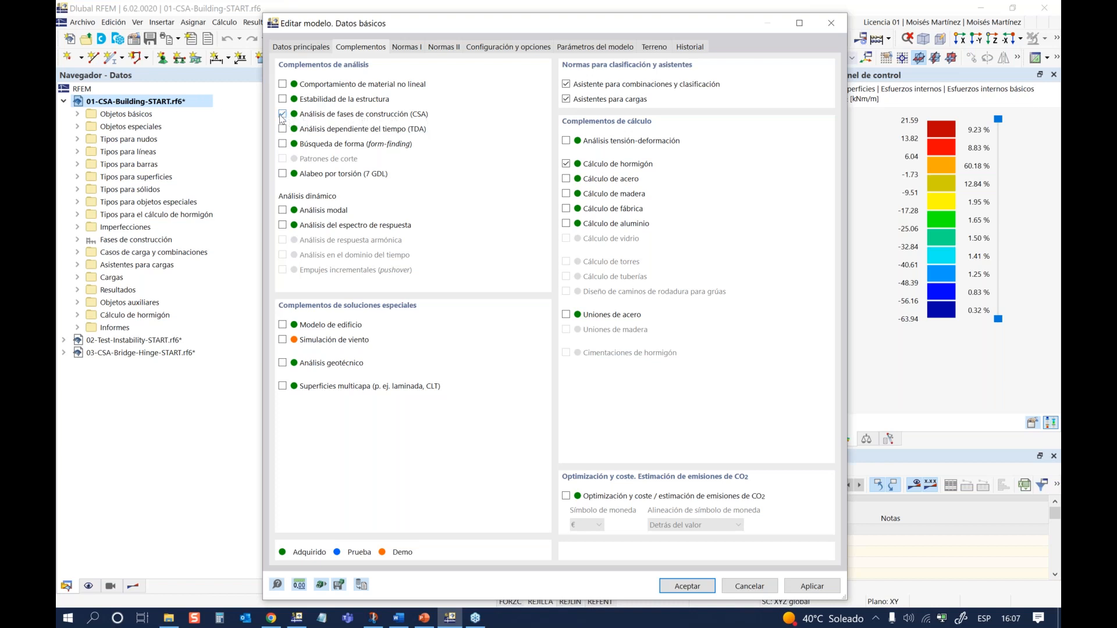
pyautogui.click(751, 586)
# Step: Compare where construction stages are listed in the model data, both on their own and among the load cases and combinations
pyautogui.click(136, 240)
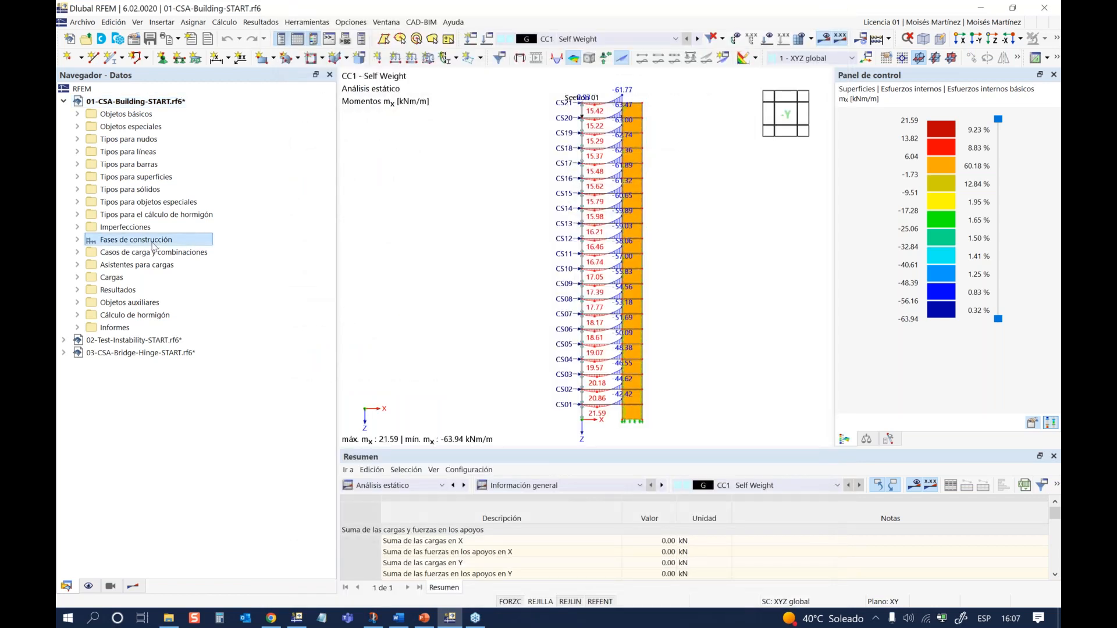
pyautogui.click(78, 252)
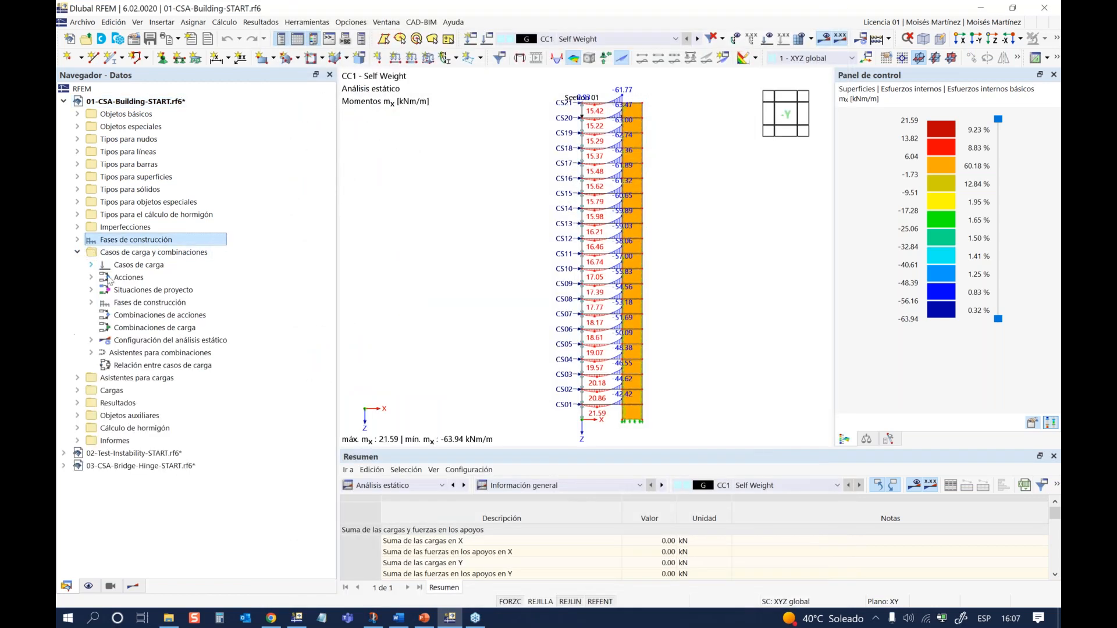
pyautogui.click(145, 306)
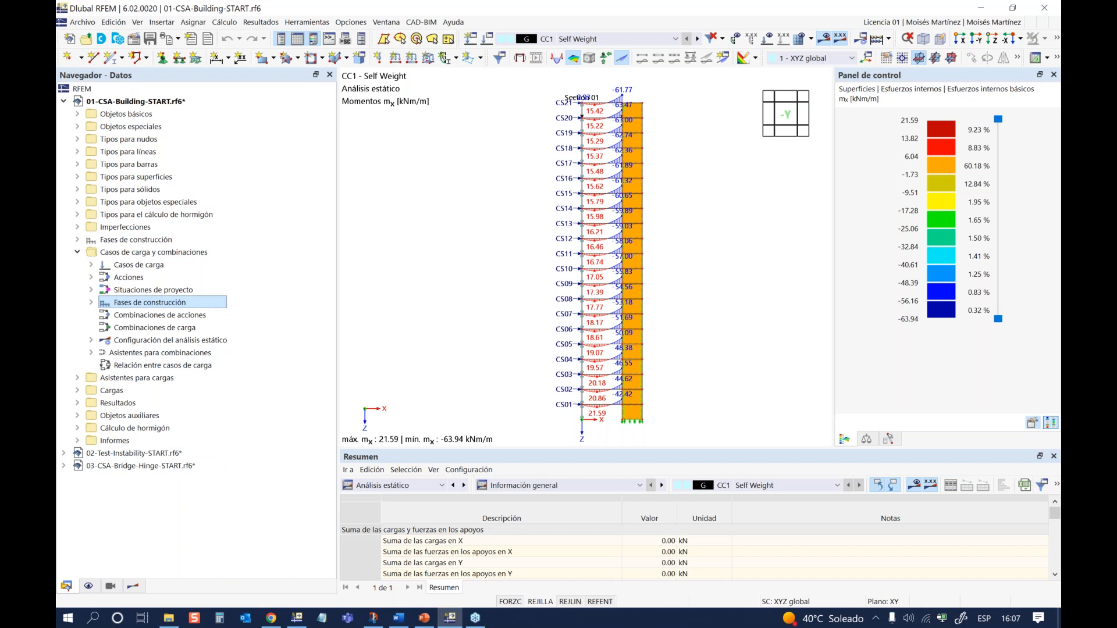
pyautogui.click(100, 241)
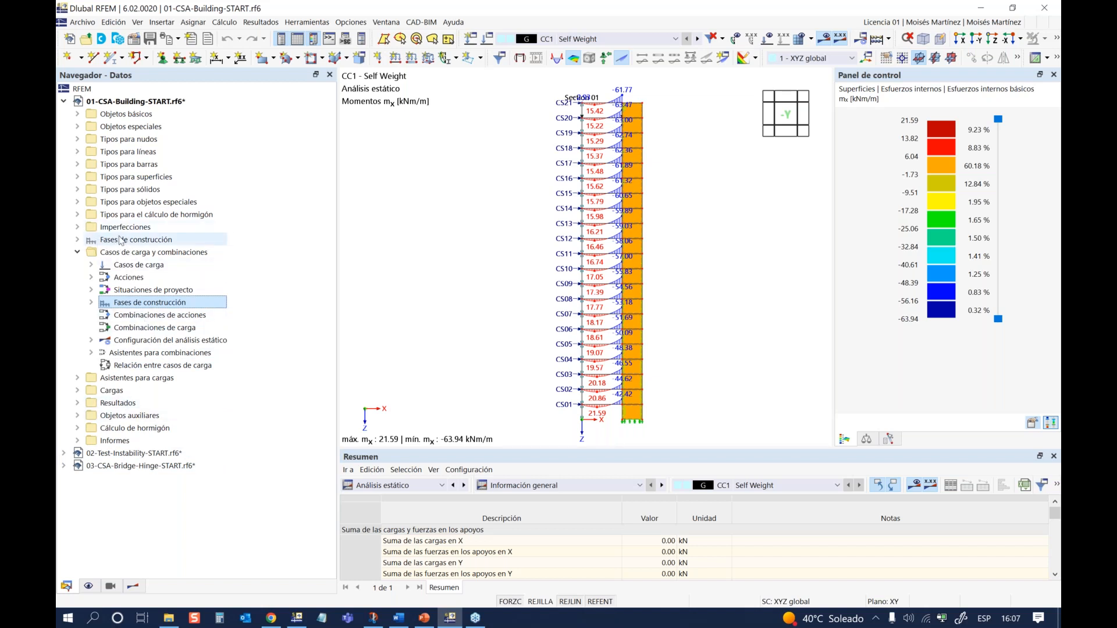
pyautogui.click(130, 305)
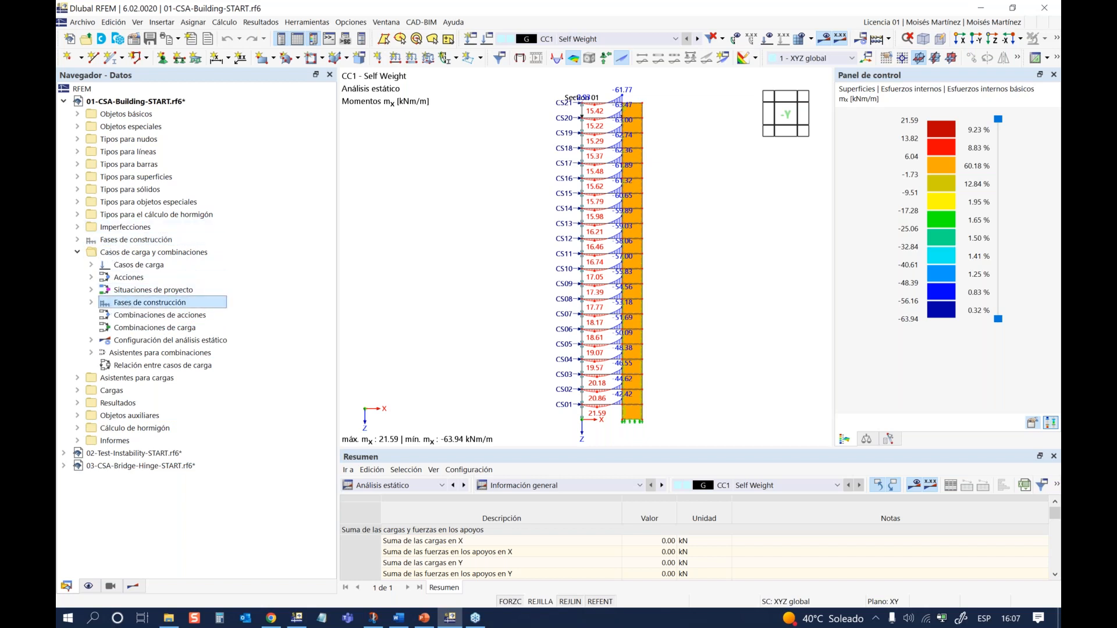
pyautogui.click(77, 252)
# Step: Start a new construction stage, look through the base data of existing stages FC1 to FC14, and discard the new stage
pyautogui.click(118, 243)
pyautogui.rightClick(118, 245)
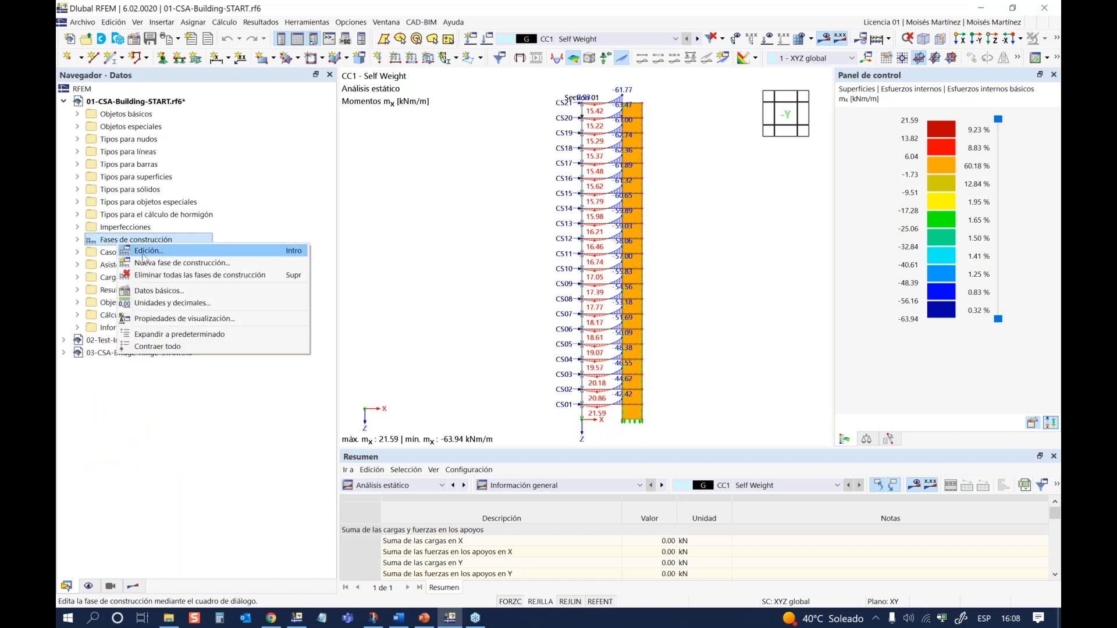
pyautogui.click(160, 265)
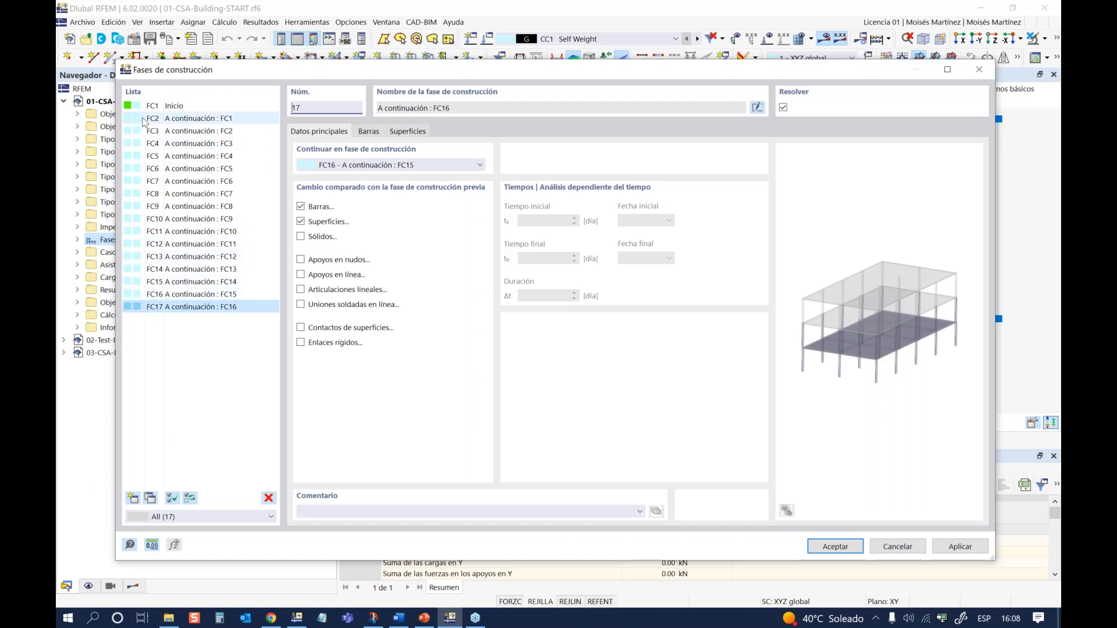
pyautogui.click(161, 107)
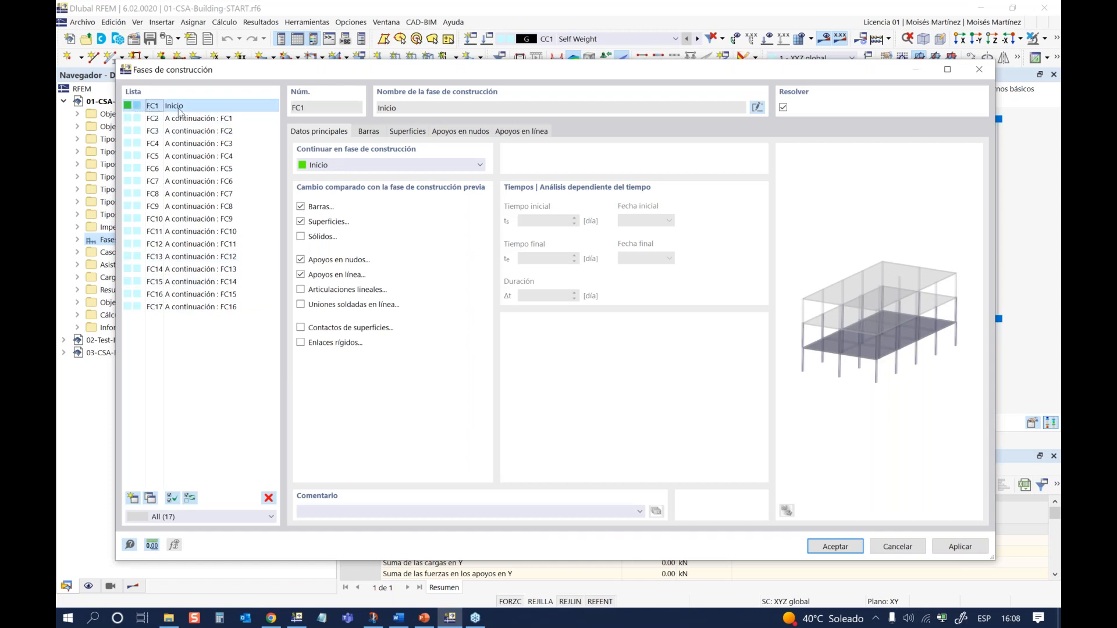
pyautogui.click(179, 145)
pyautogui.click(179, 197)
pyautogui.click(178, 232)
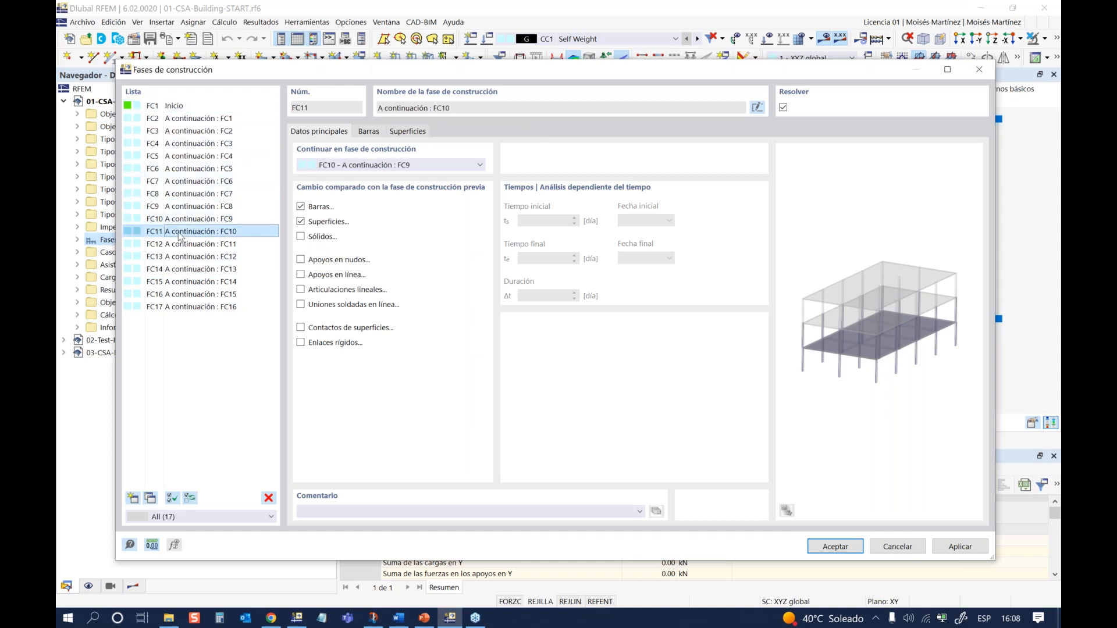
pyautogui.click(179, 268)
pyautogui.moveTo(354, 73)
pyautogui.mouseDown()
pyautogui.moveTo(365, 335)
pyautogui.moveTo(355, 74)
pyautogui.mouseUp()
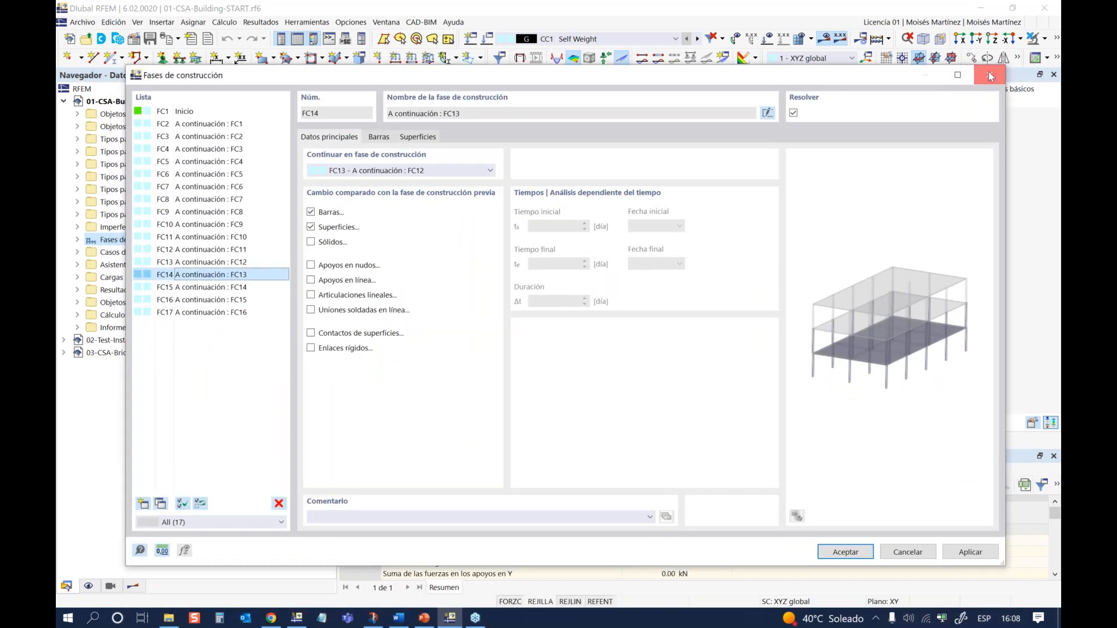
pyautogui.click(990, 75)
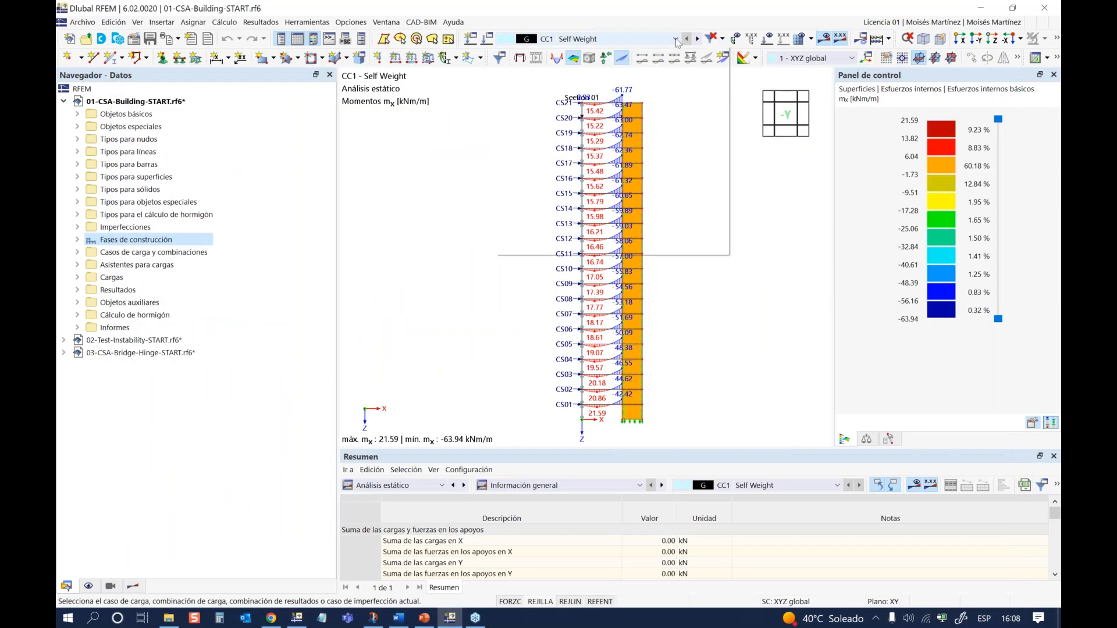
# Step: Step the model view through the construction stages up to FC16 to follow the tower's growth floor by floor
pyautogui.click(676, 39)
pyautogui.click(561, 84)
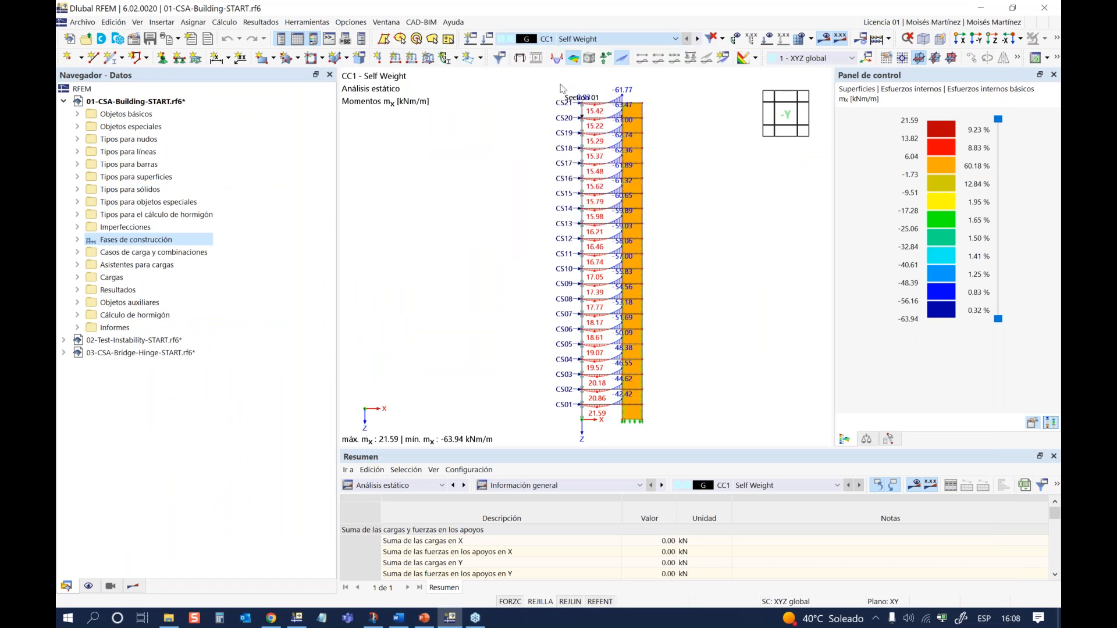
pyautogui.click(698, 39)
pyautogui.click(697, 39)
pyautogui.click(698, 39)
pyautogui.click(697, 39)
pyautogui.click(698, 39)
pyautogui.click(697, 39)
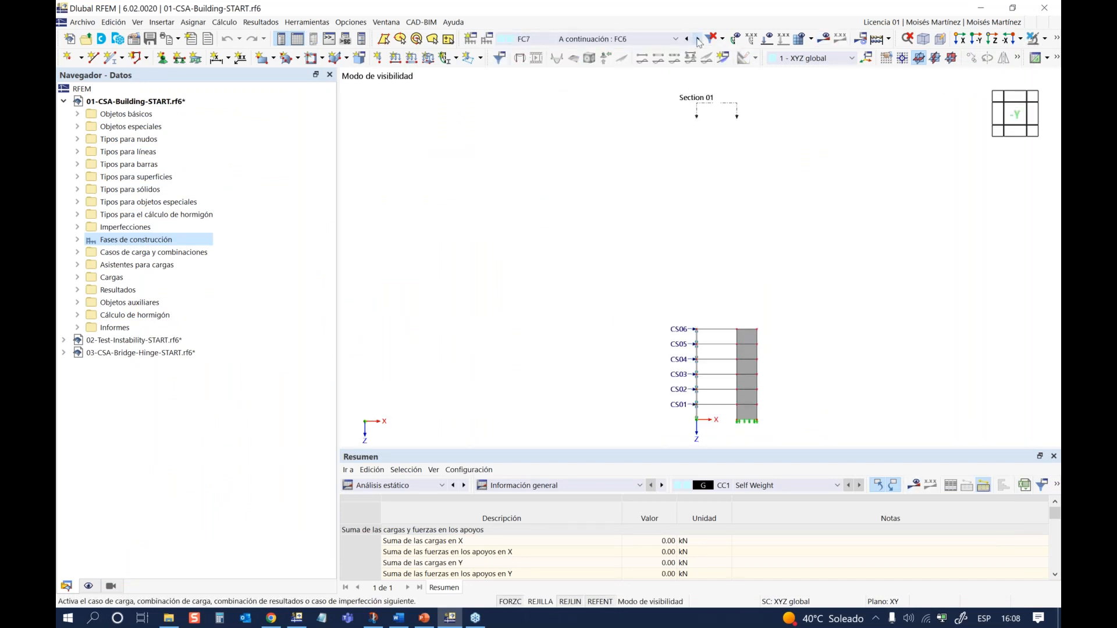
pyautogui.click(698, 39)
pyautogui.click(697, 39)
pyautogui.click(698, 39)
pyautogui.click(697, 39)
pyautogui.click(697, 39)
pyautogui.click(697, 39)
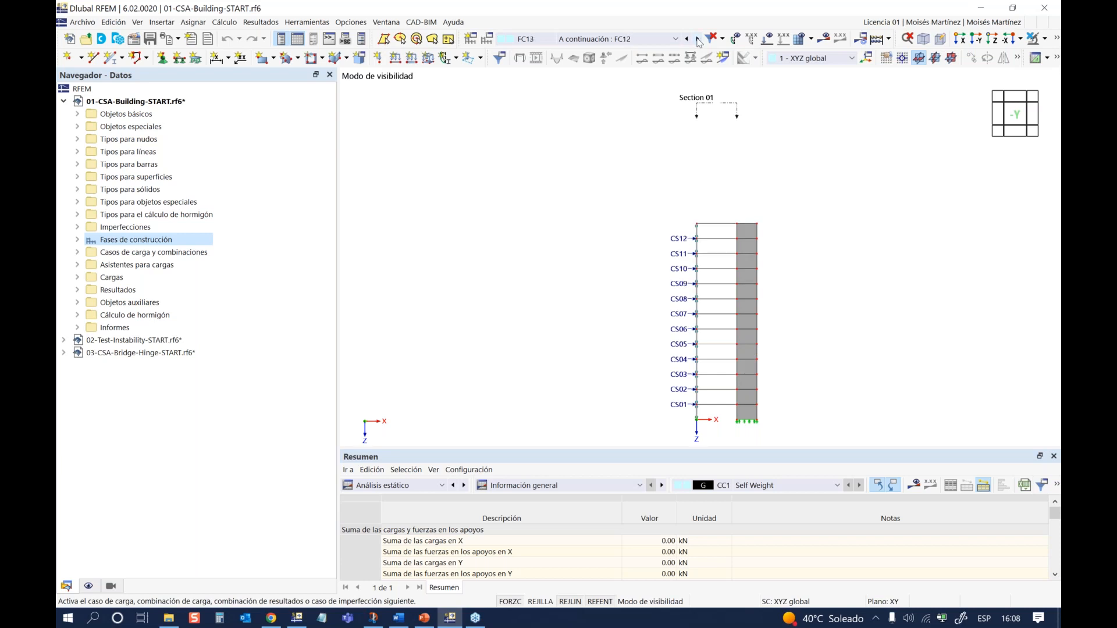
pyautogui.click(697, 39)
pyautogui.click(697, 39)
pyautogui.click(697, 39)
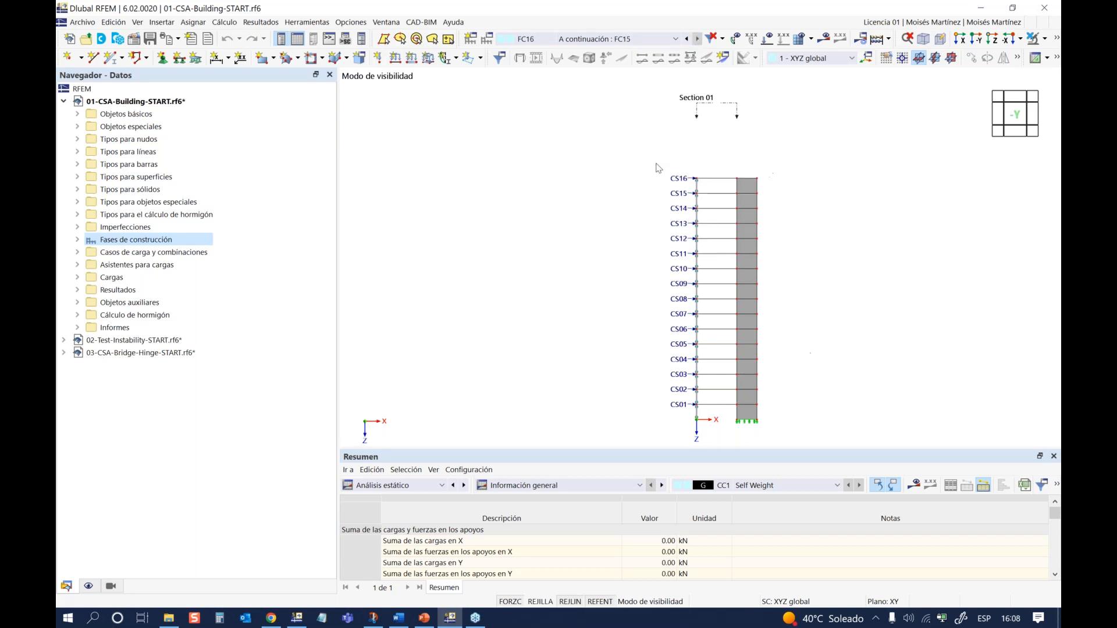
# Step: Open the existing construction stages for editing and compare the base data of FC1, FC5, FC7, FC9, FC13 and FC16
pyautogui.rightClick(111, 242)
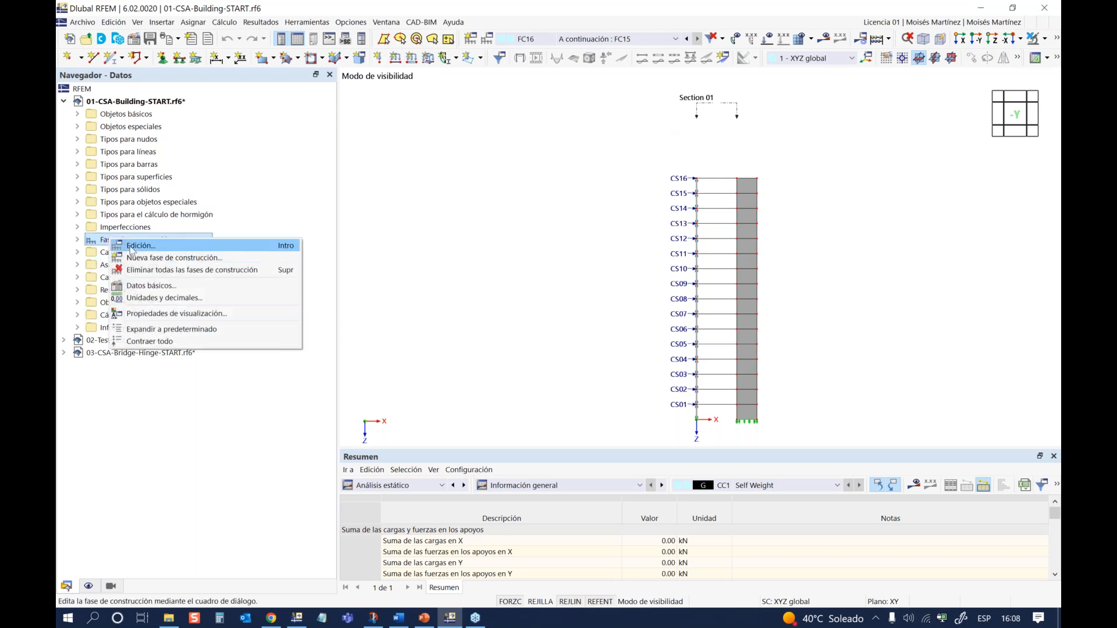
pyautogui.click(132, 246)
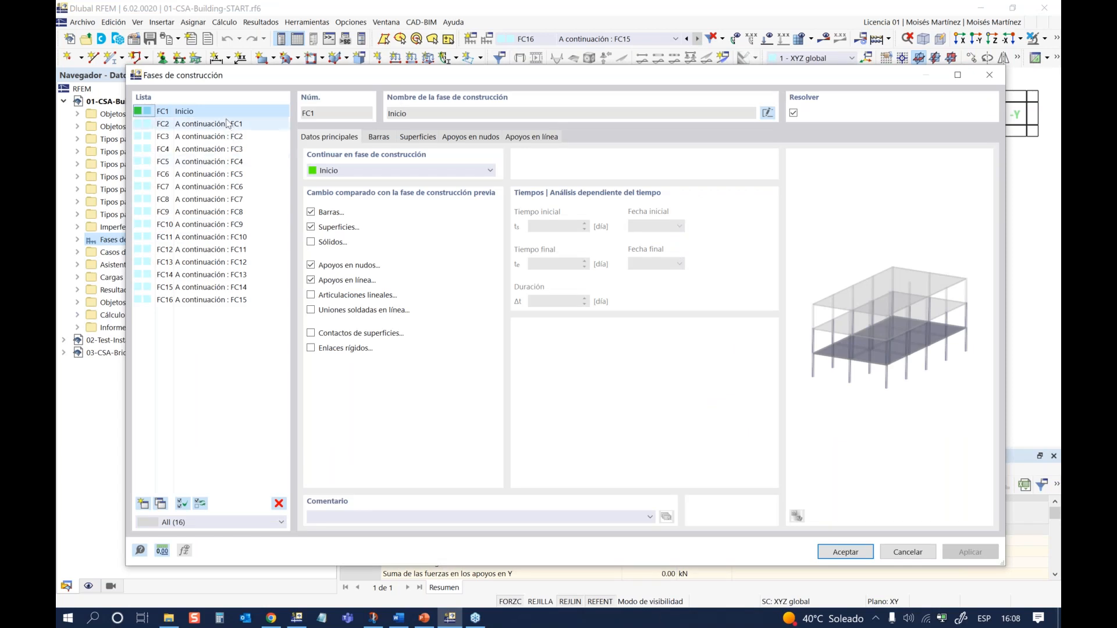
pyautogui.click(169, 162)
pyautogui.click(168, 212)
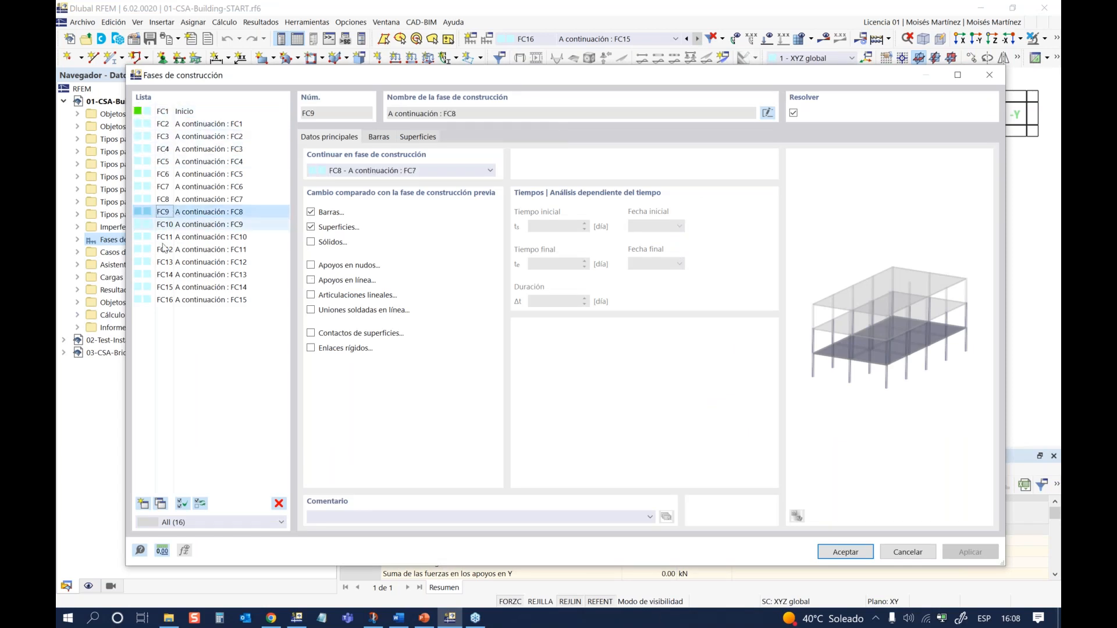
pyautogui.click(165, 263)
pyautogui.click(176, 300)
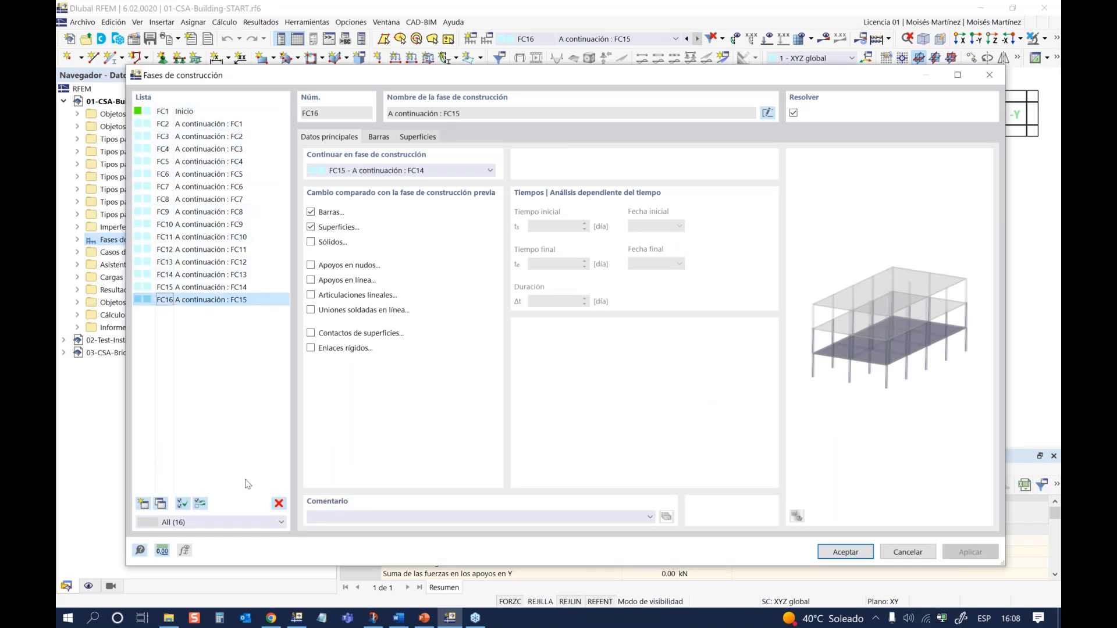
pyautogui.click(166, 187)
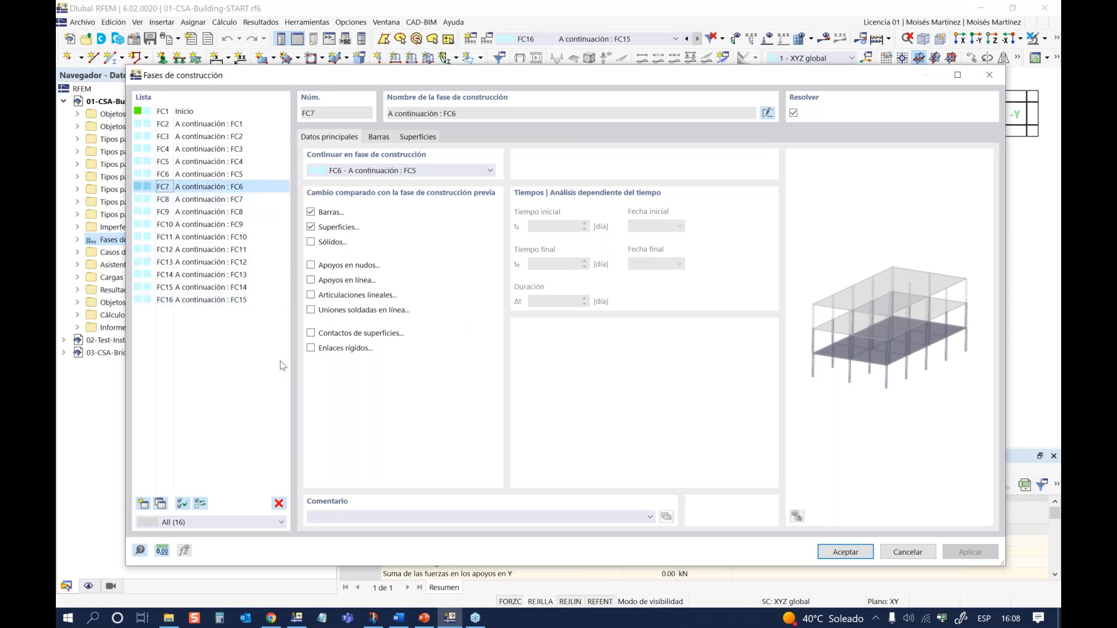
pyautogui.click(189, 111)
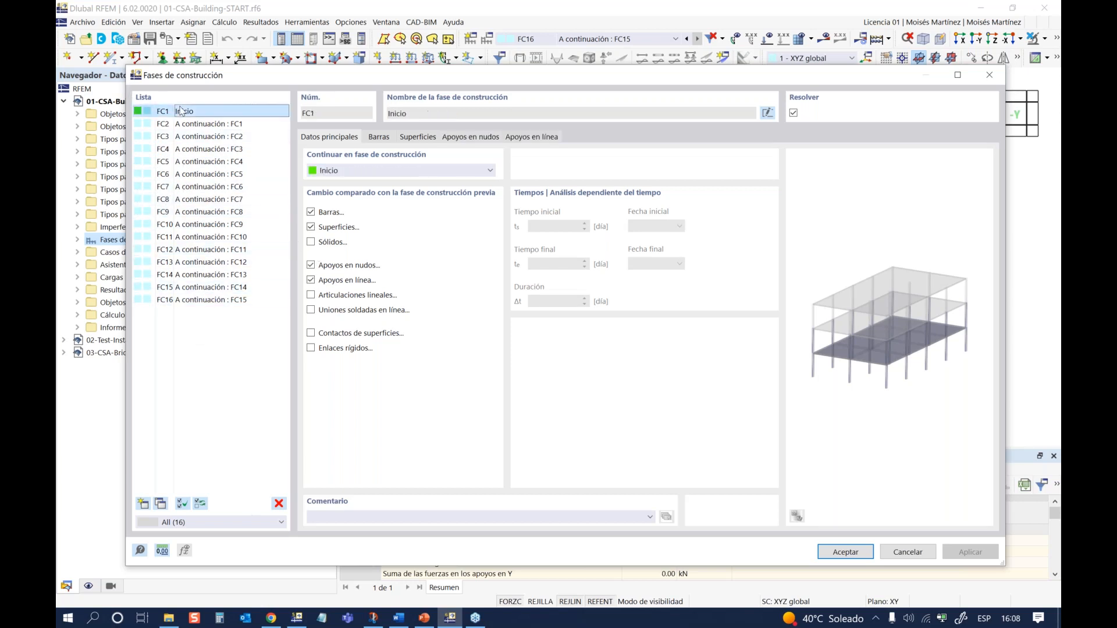
# Step: Try including solids, nodal supports and line supports in the changes of stage FC6, look at their settings, and exclude them again
pyautogui.click(195, 176)
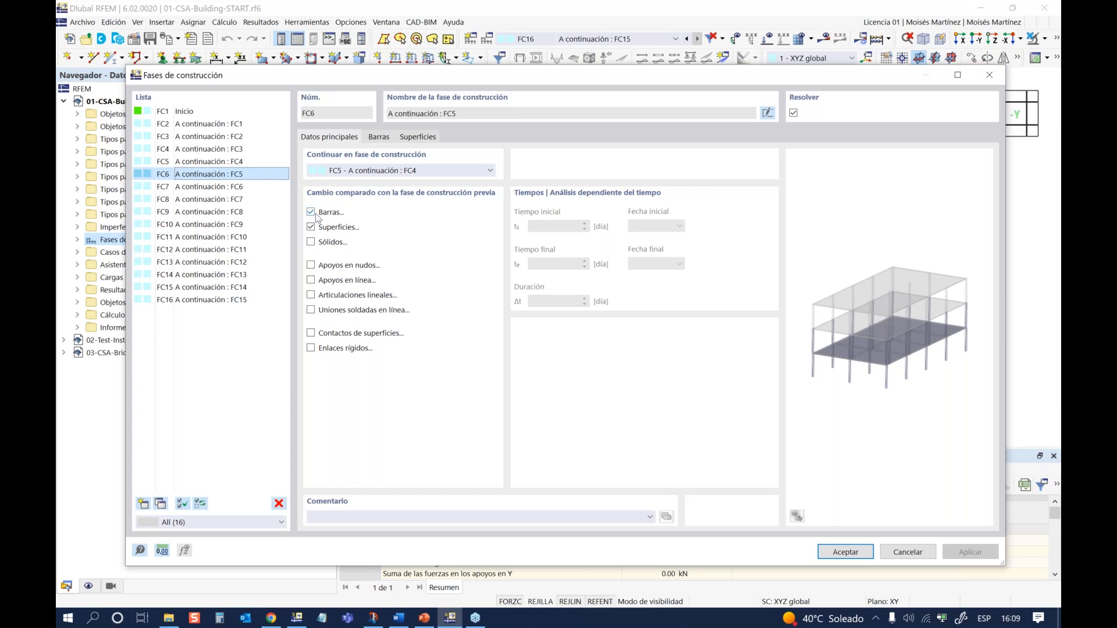
pyautogui.click(311, 242)
pyautogui.click(311, 266)
pyautogui.click(310, 280)
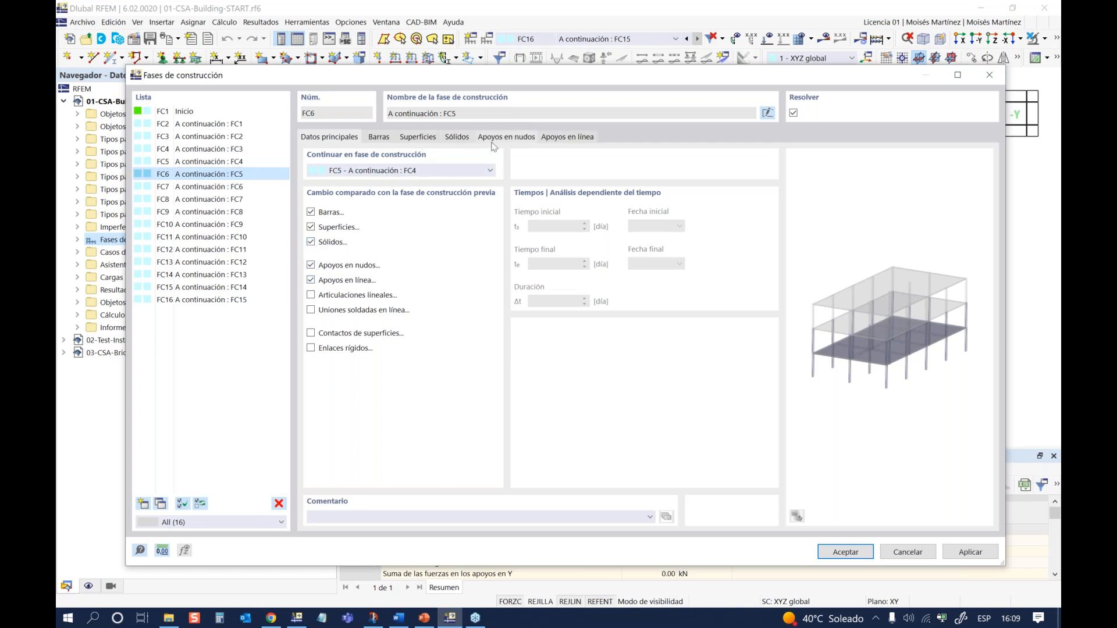
pyautogui.click(491, 140)
pyautogui.click(544, 138)
pyautogui.click(463, 141)
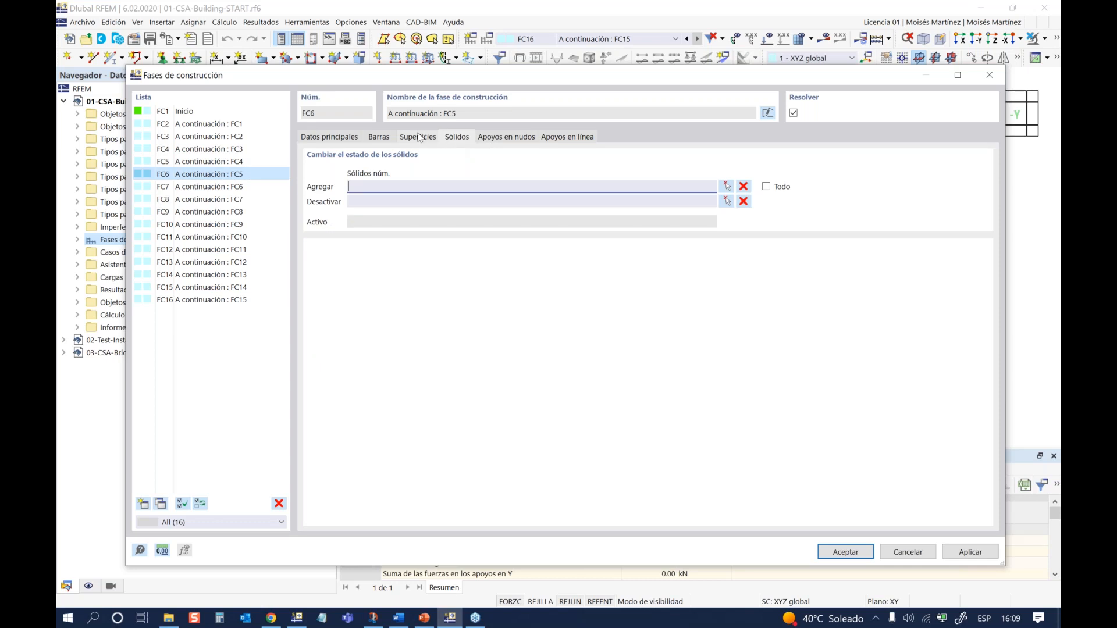
pyautogui.click(337, 138)
pyautogui.click(311, 242)
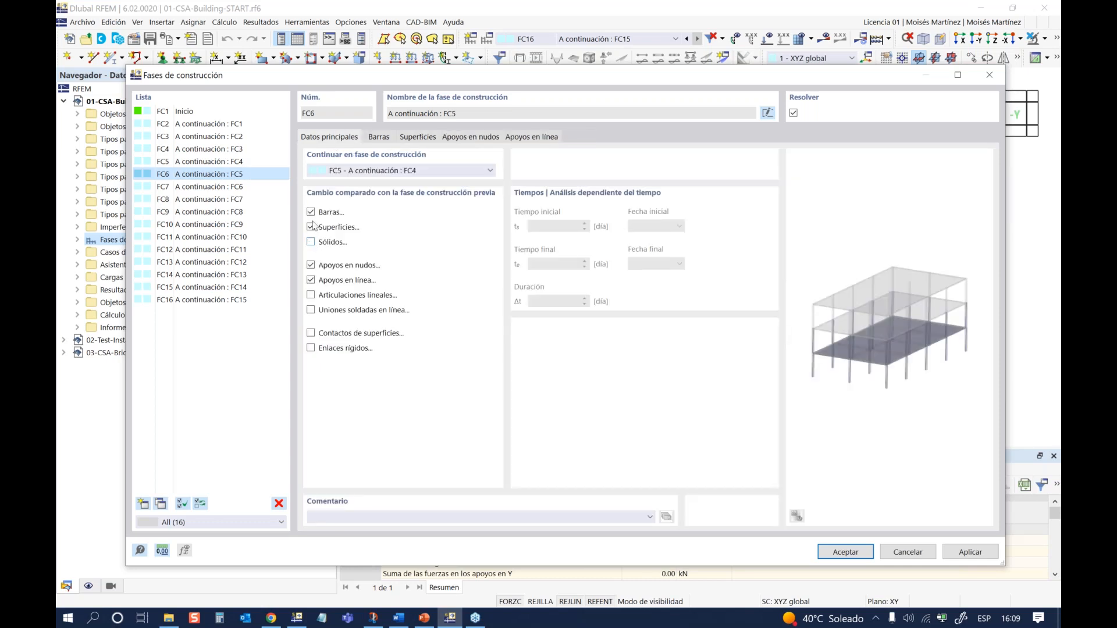
pyautogui.click(310, 266)
pyautogui.click(311, 280)
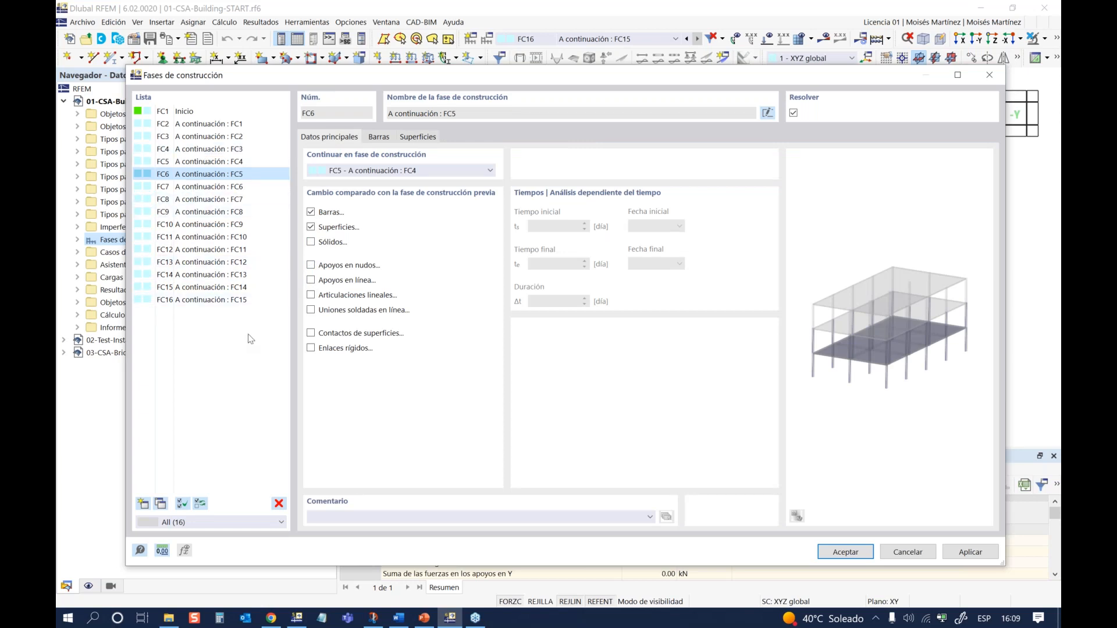
# Step: Examine the members and surfaces added in the initial stage FC1, and compare them with the highlighted first floor in the model
pyautogui.click(170, 115)
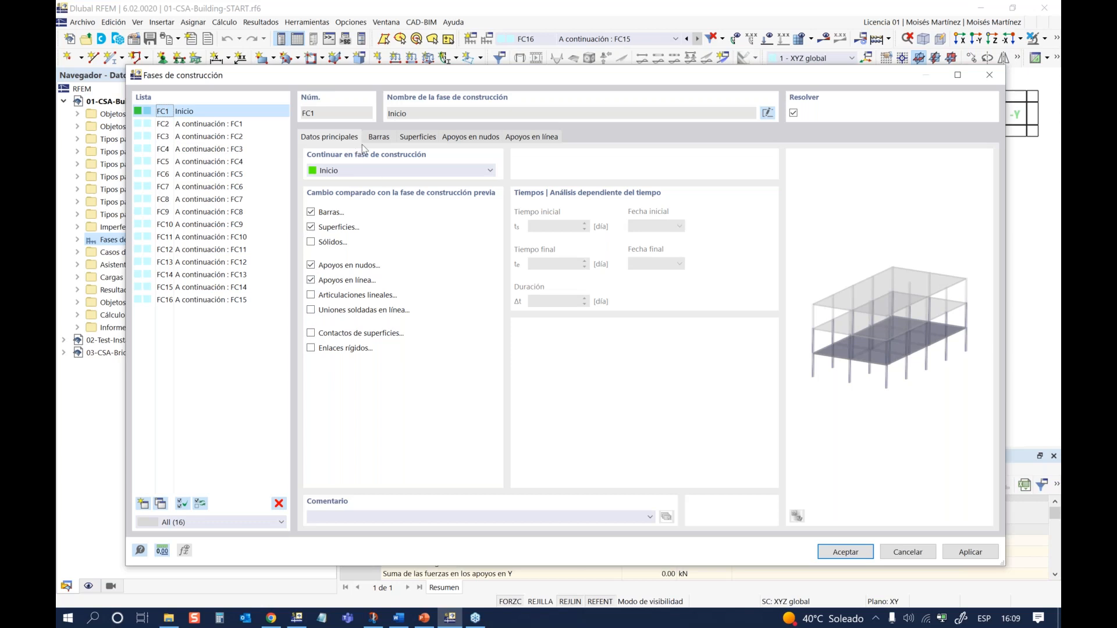
pyautogui.click(378, 137)
pyautogui.moveTo(389, 75); pyautogui.dragTo(392, 453)
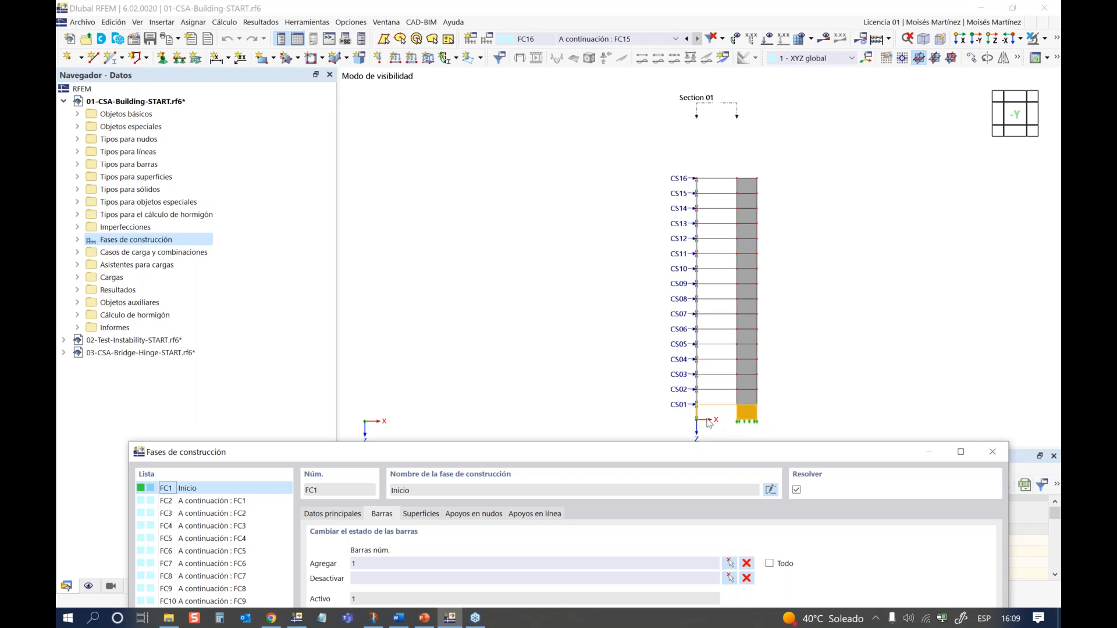
pyautogui.moveTo(694, 452); pyautogui.dragTo(673, 38)
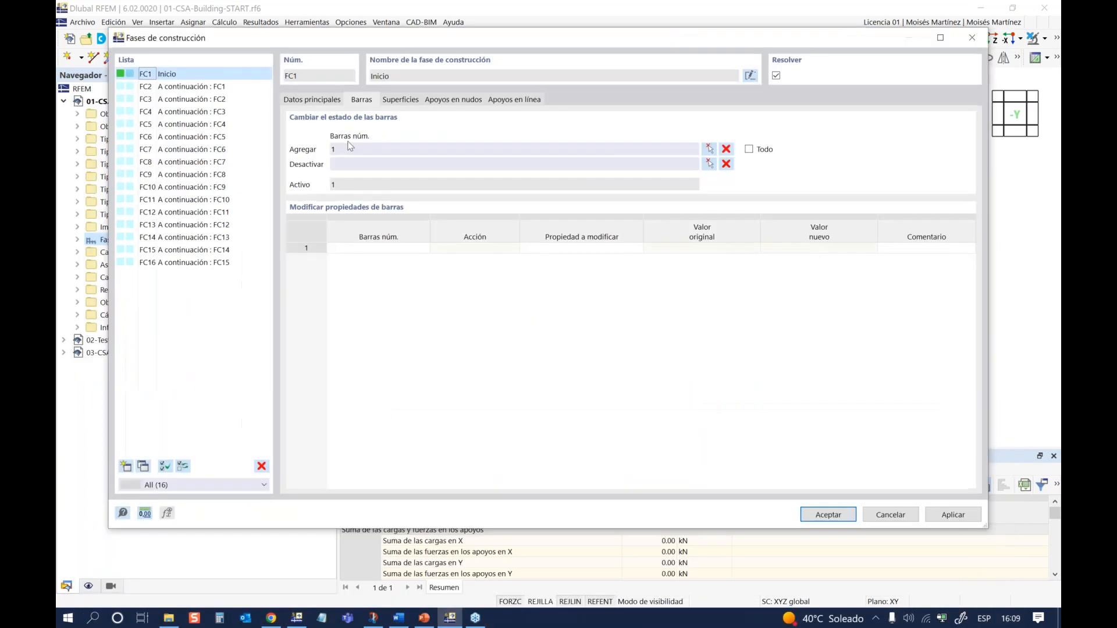
pyautogui.click(390, 102)
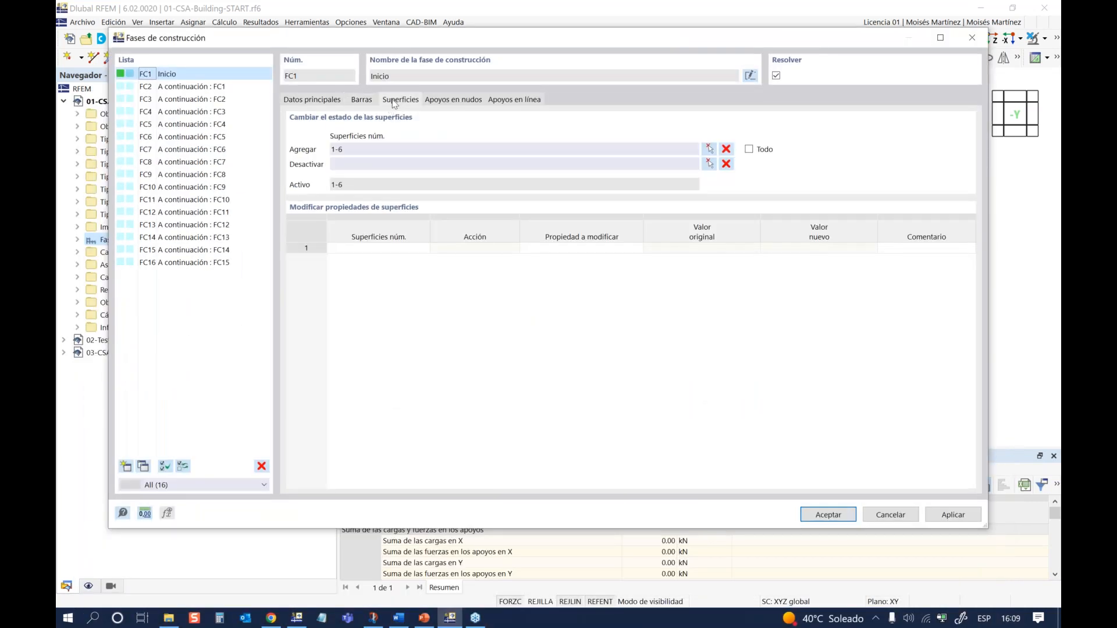
pyautogui.moveTo(426, 49); pyautogui.dragTo(466, 498)
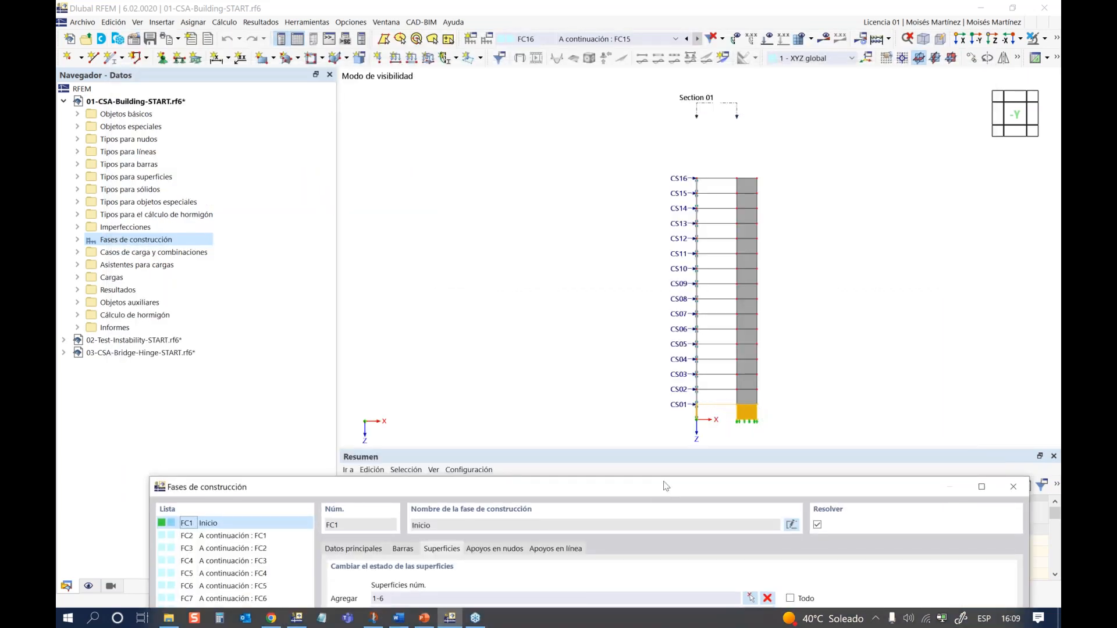
# Step: Review the nodal supports and line supports assigned to the initial stage FC1, and close the construction stages dialog
pyautogui.moveTo(677, 487); pyautogui.dragTo(665, 53)
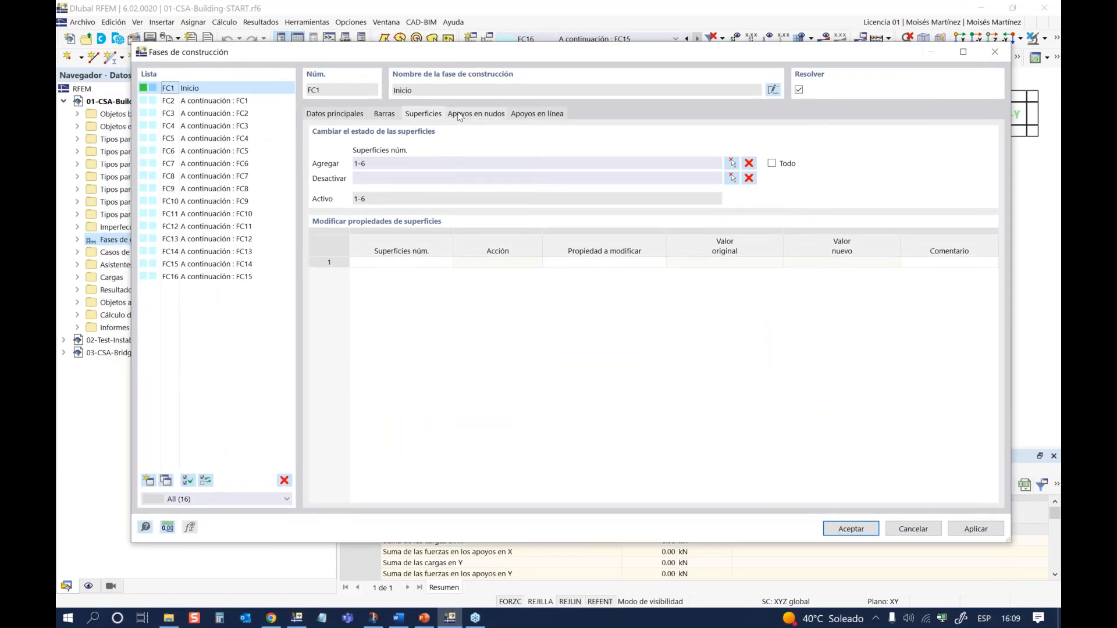
pyautogui.click(459, 115)
pyautogui.moveTo(726, 64); pyautogui.dragTo(683, 47)
pyautogui.click(485, 106)
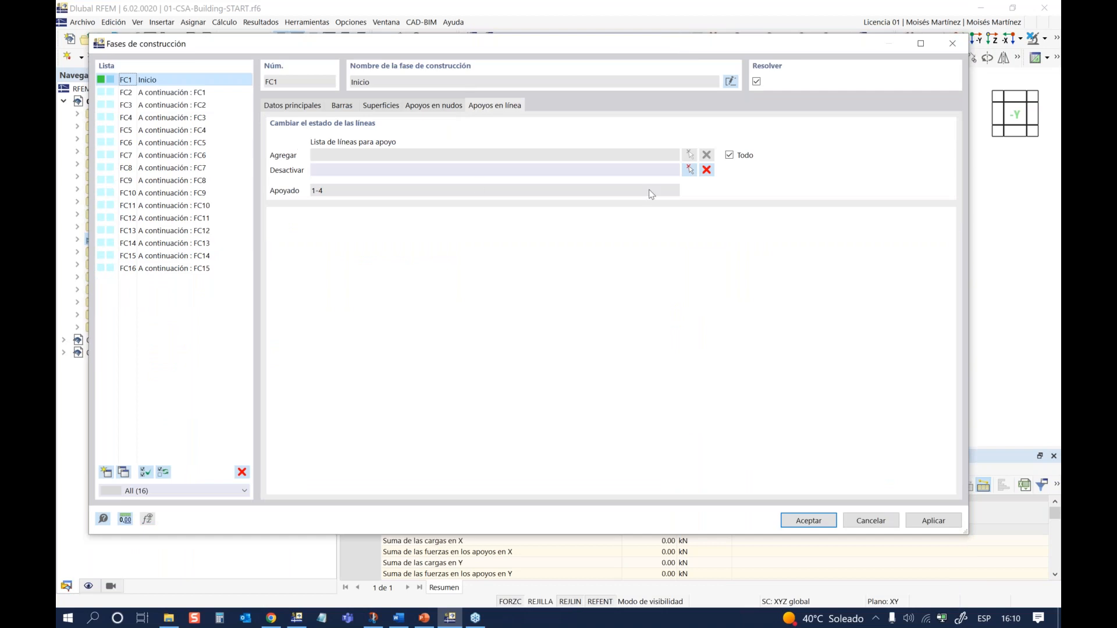
pyautogui.moveTo(653, 46); pyautogui.dragTo(640, 476)
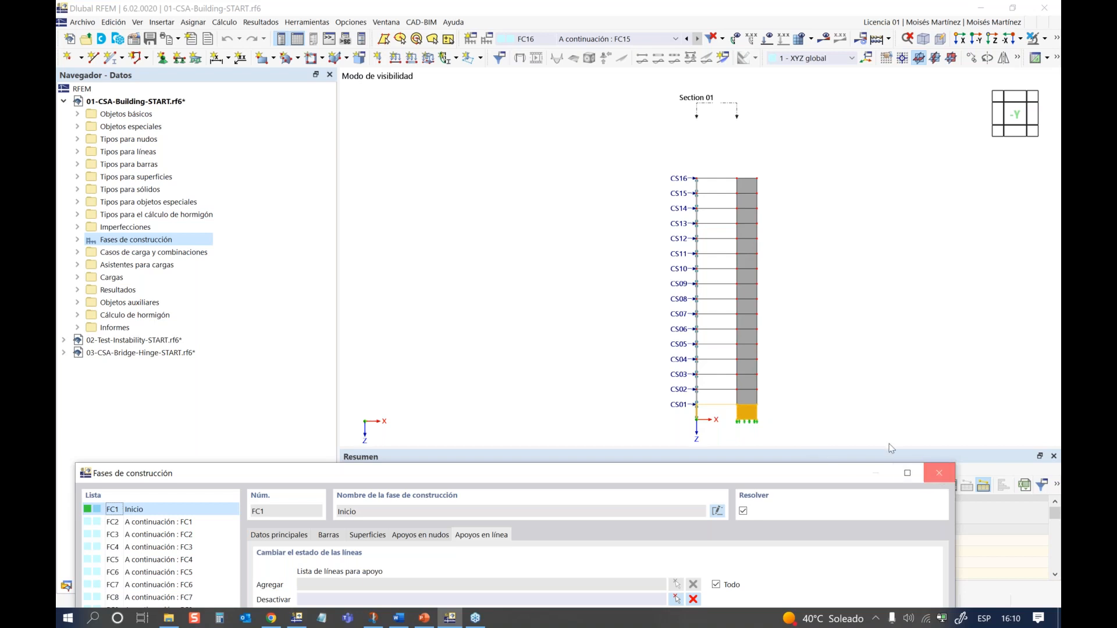
pyautogui.click(938, 473)
# Step: Examine the nodal support at the column base and the line supports under the wall core in the model
pyautogui.scroll(4, 738, 394)
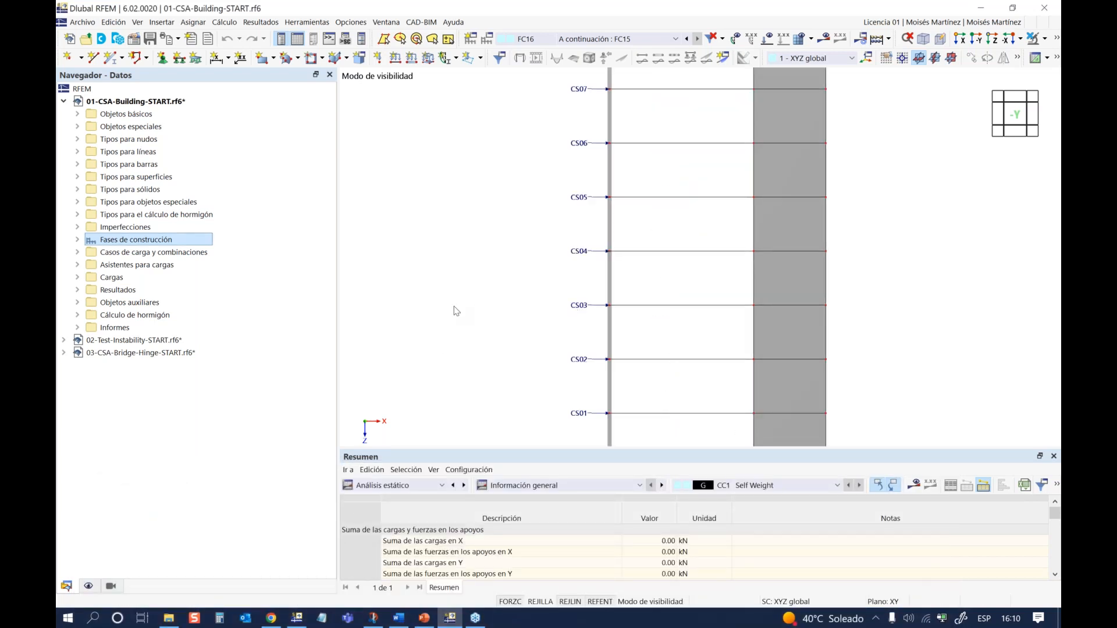
pyautogui.moveTo(565, 351); pyautogui.dragTo(521, 342, button='middle')
pyautogui.middleClick(602, 276)
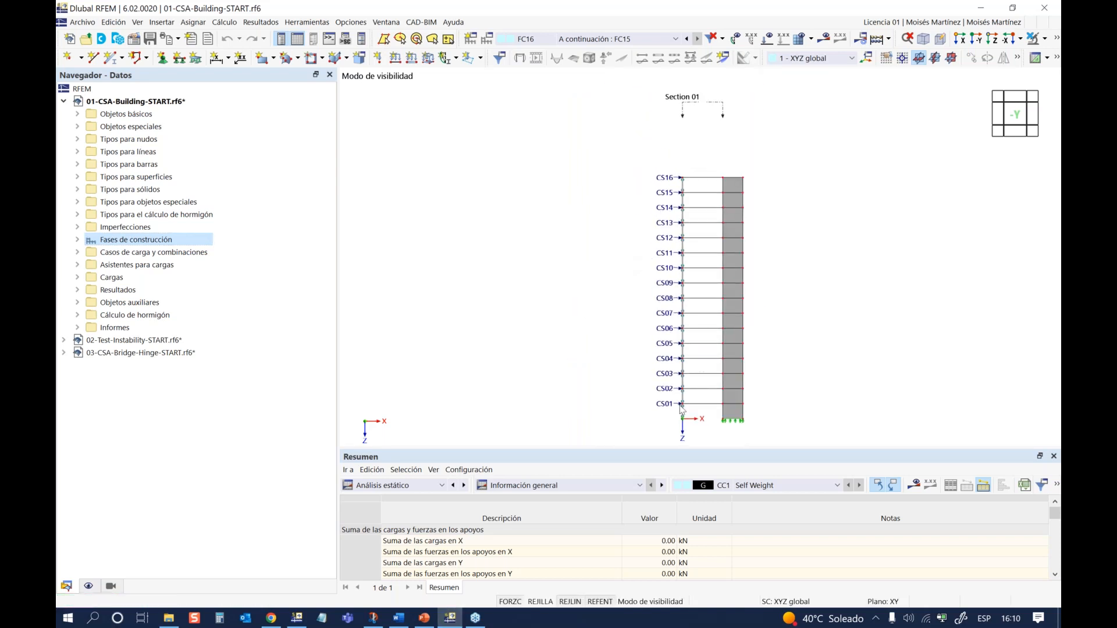
pyautogui.scroll(7, 675, 406)
pyautogui.moveTo(634, 406); pyautogui.dragTo(464, 203, button='middle')
pyautogui.scroll(1, 464, 202)
pyautogui.scroll(2, 570, 331)
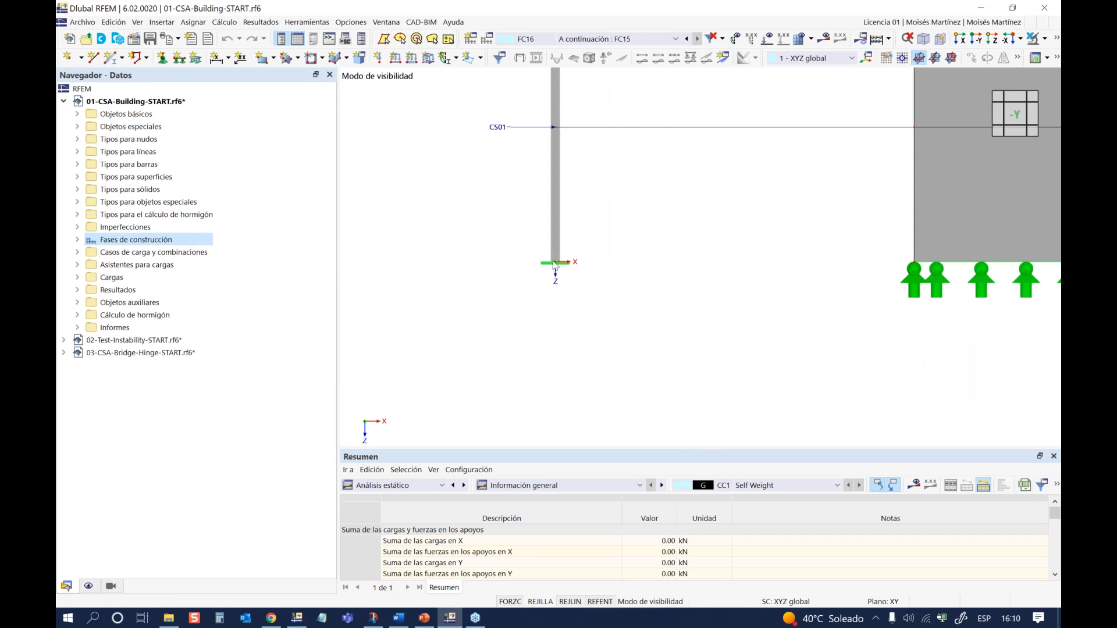
pyautogui.moveTo(596, 261); pyautogui.dragTo(403, 280, button='middle')
pyautogui.keyDown('ctrl'); pyautogui.moveTo(650, 308); pyautogui.dragTo(685, 316, button='middle'); pyautogui.keyUp('ctrl')
pyautogui.keyDown('ctrl'); pyautogui.moveTo(709, 213); pyautogui.dragTo(573, 297, button='middle'); pyautogui.keyUp('ctrl')
pyautogui.scroll(-3, 573, 296)
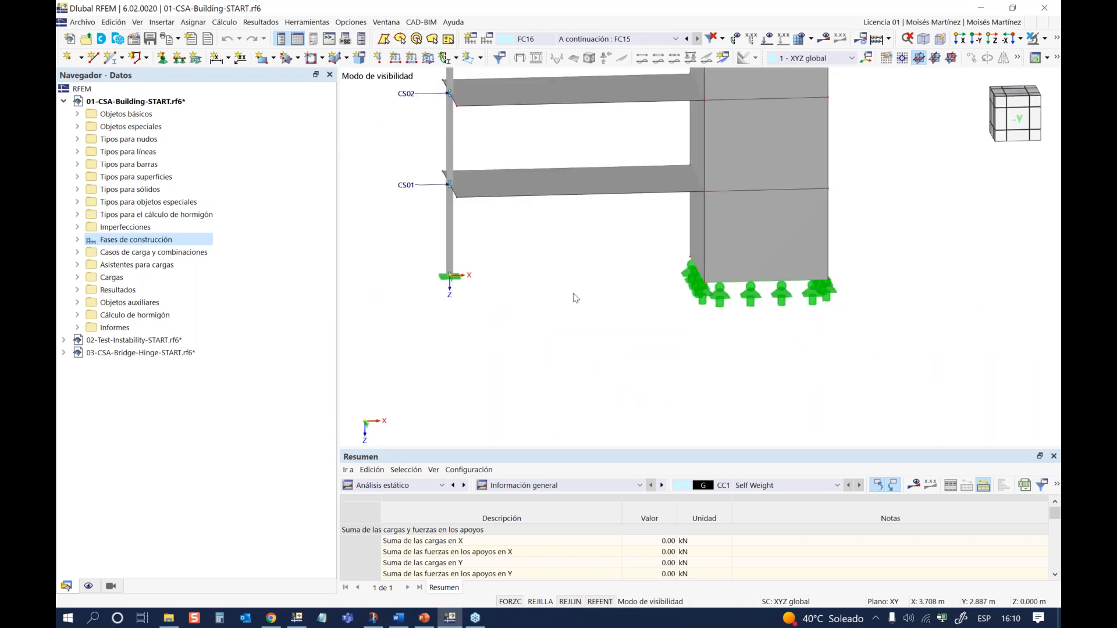
# Step: Start a new construction stage continuing FC16, and compare the base data of stages FC1, FC7, FC12 and FC5
pyautogui.rightClick(114, 246)
pyautogui.click(158, 263)
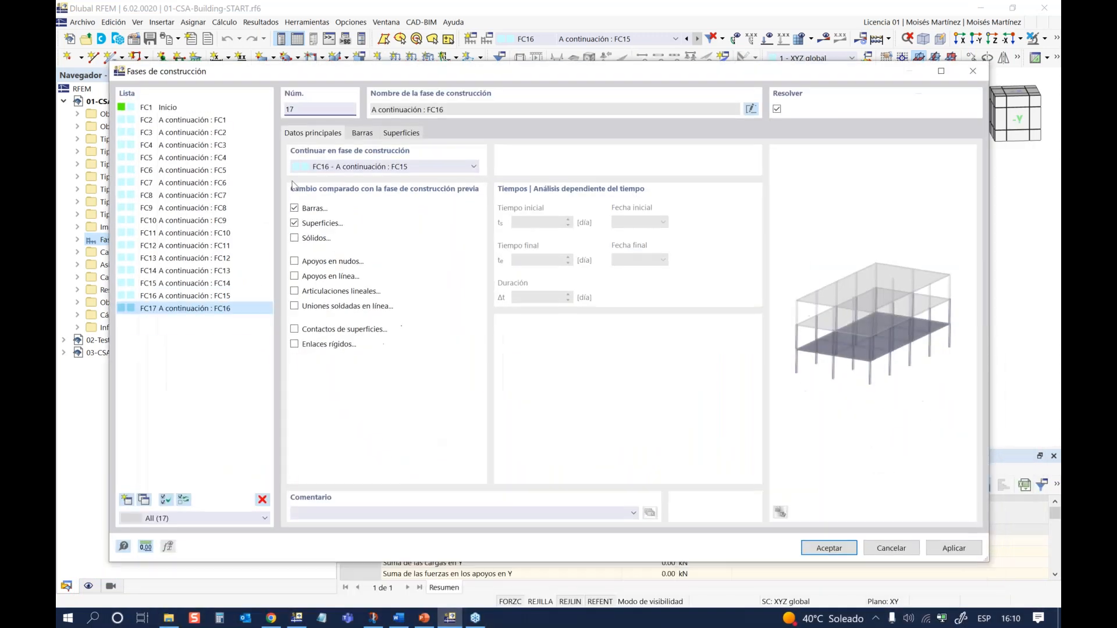
pyautogui.click(178, 107)
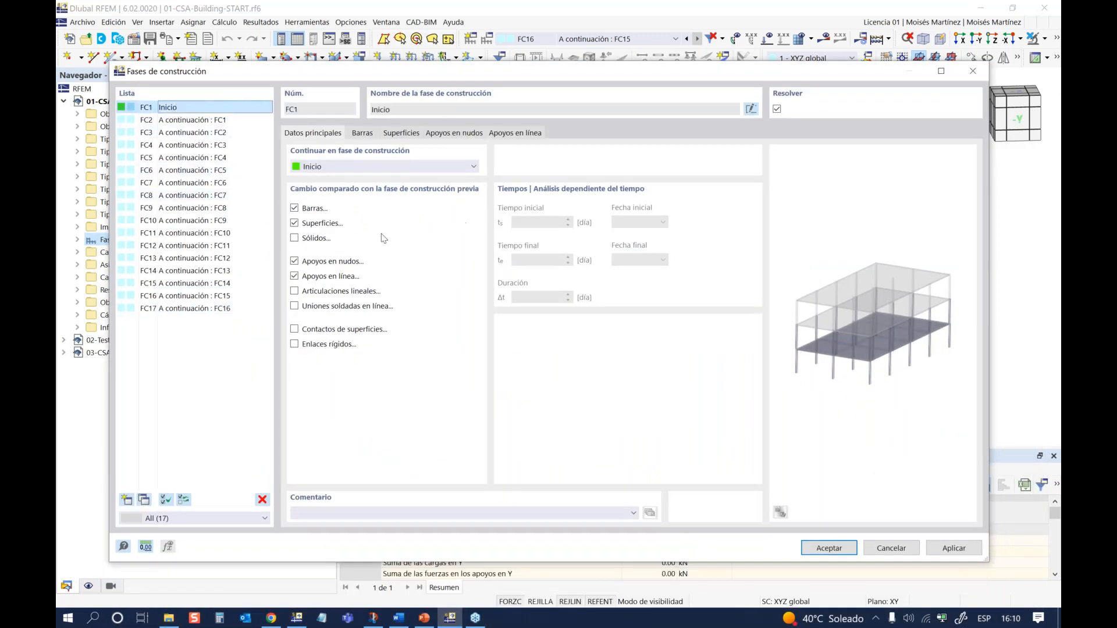
pyautogui.click(169, 183)
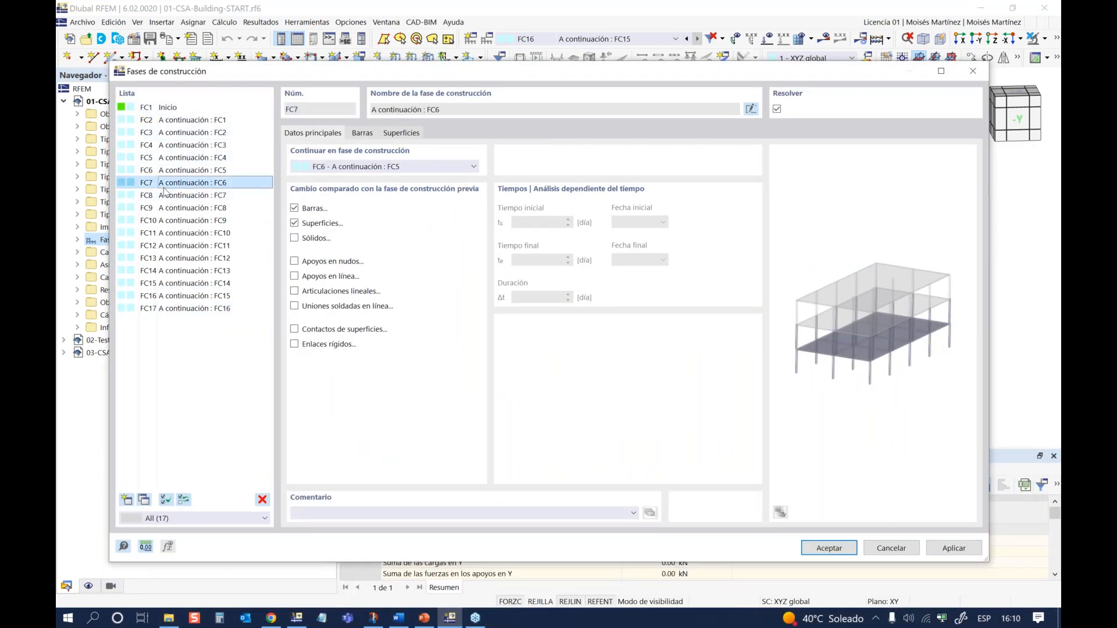
pyautogui.click(174, 245)
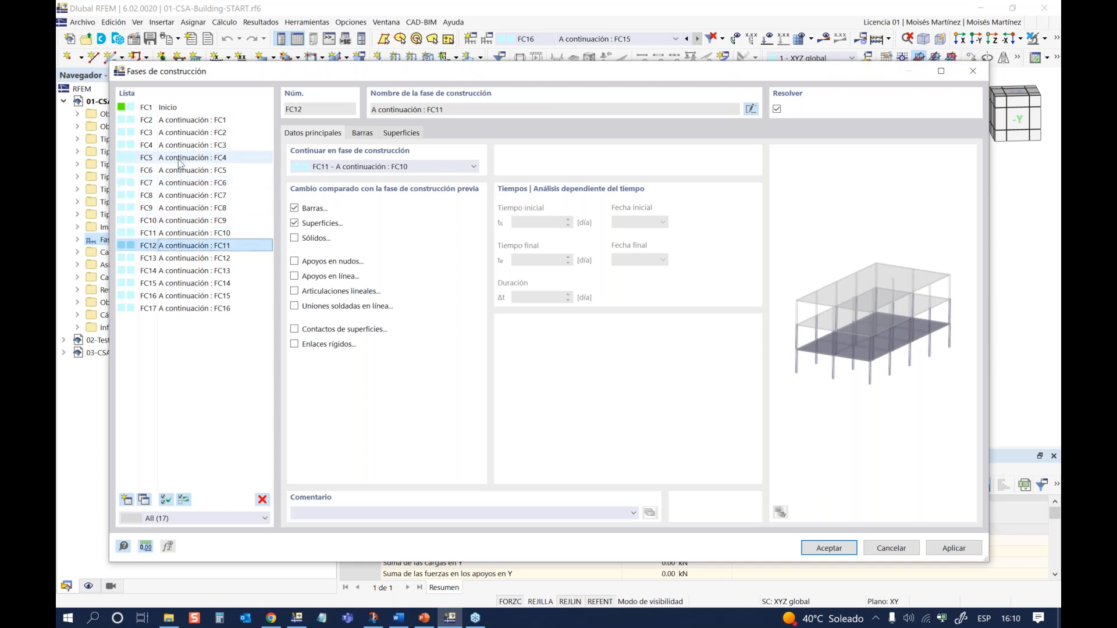
pyautogui.click(172, 161)
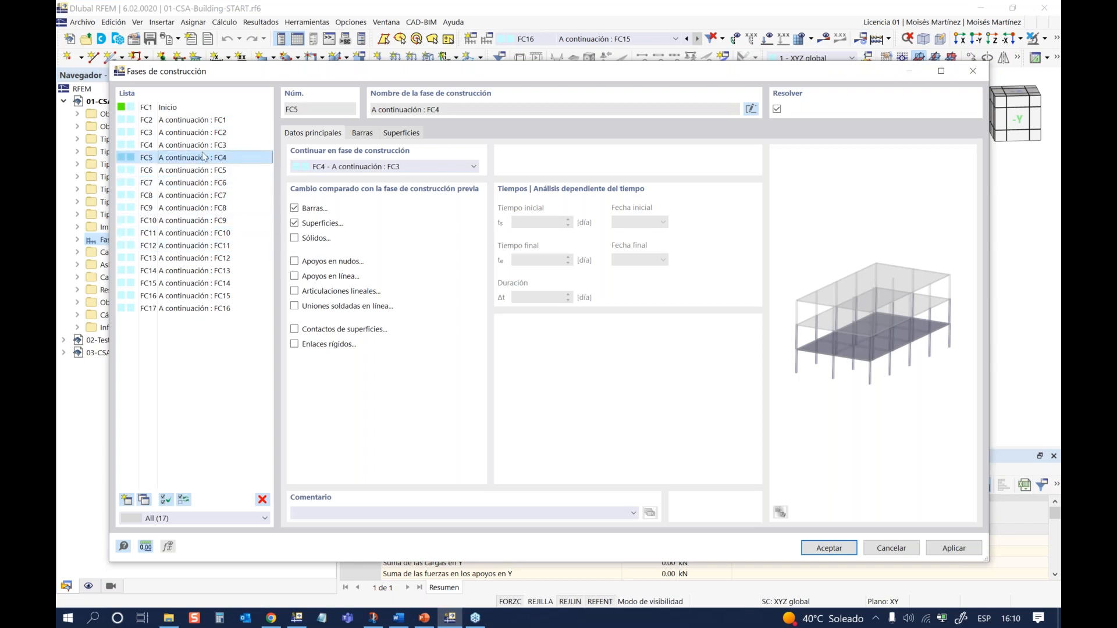
# Step: Check the members and surfaces added in FC5 and the members added in FC10, and discard the construction stage edits
pyautogui.click(357, 137)
pyautogui.click(397, 136)
pyautogui.click(355, 138)
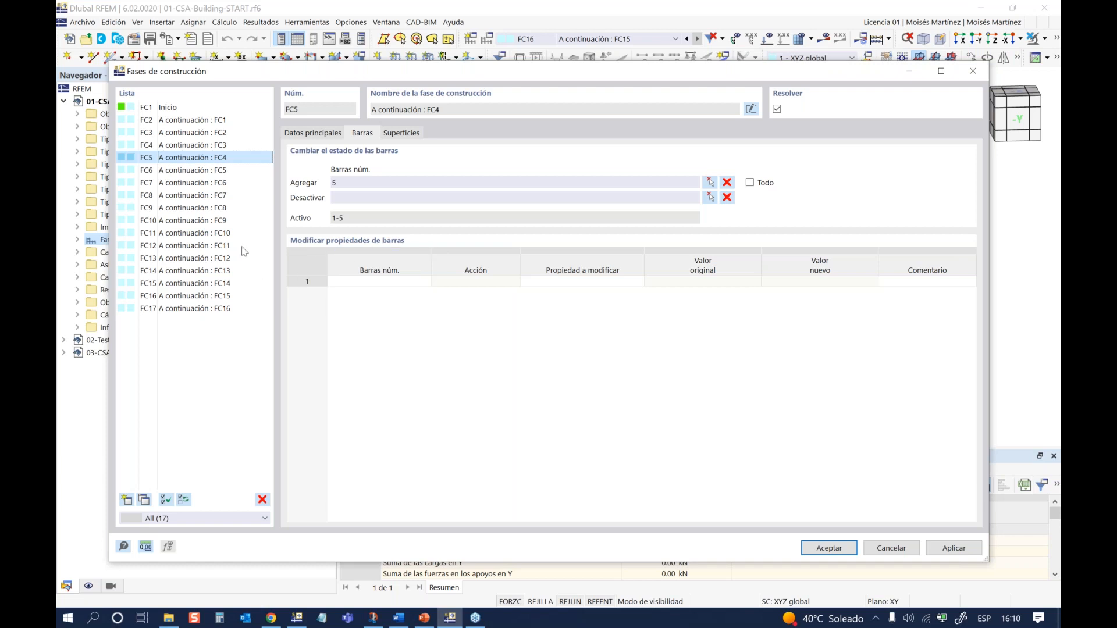
pyautogui.click(201, 220)
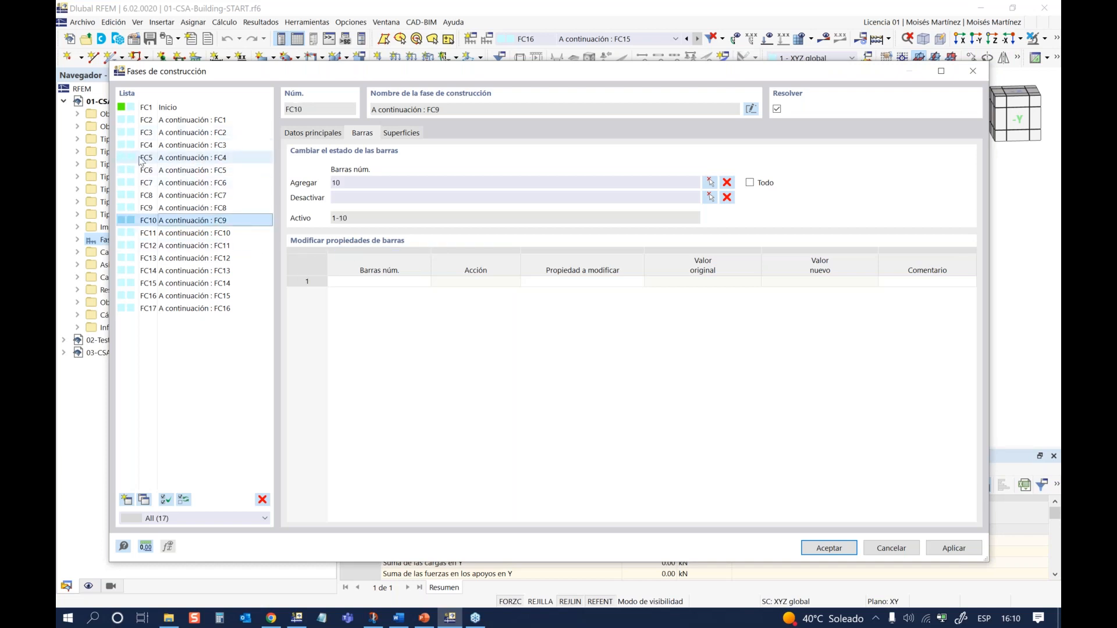
pyautogui.click(159, 158)
pyautogui.click(303, 134)
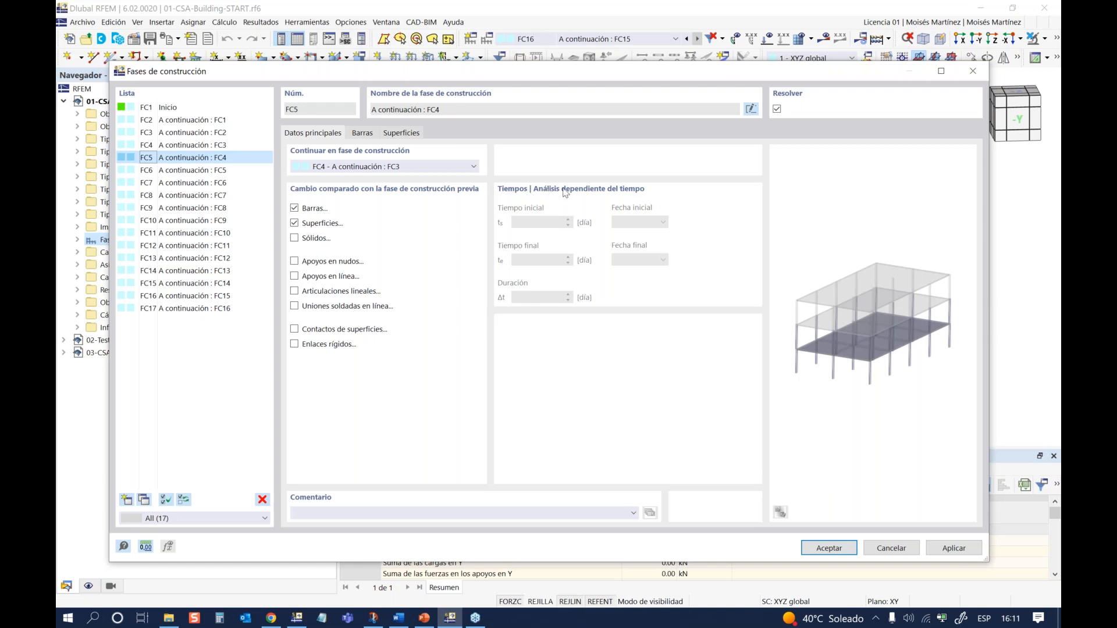
pyautogui.click(890, 548)
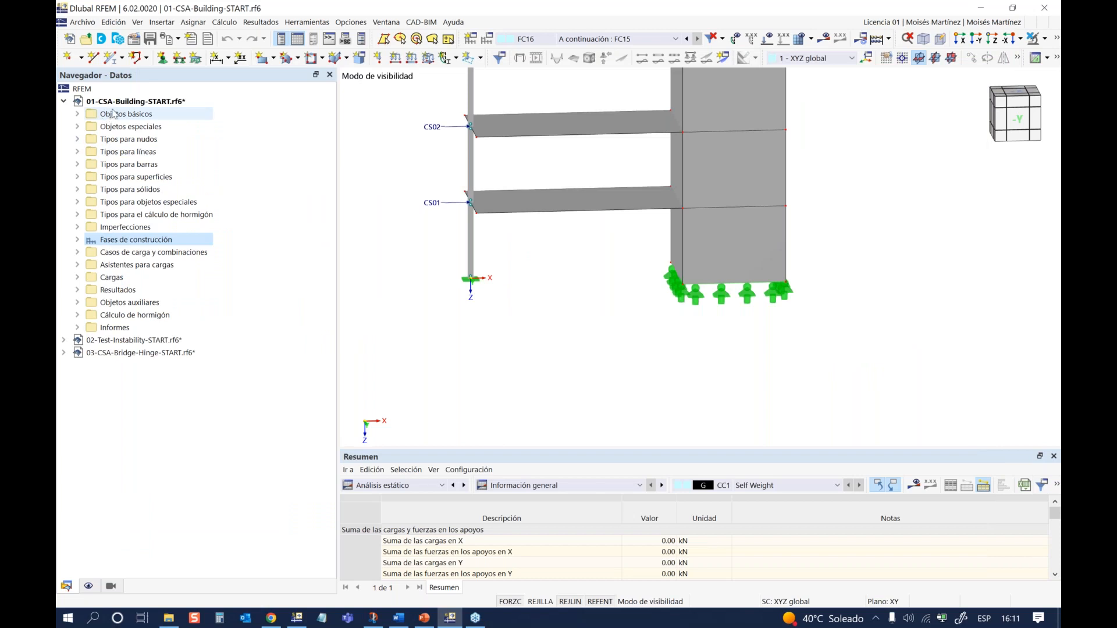
# Step: Try toggling the time-dependent analysis (TDA) add-on in the model's base data, and leave the dialog without applying changes
pyautogui.click(110, 114)
pyautogui.rightClick(114, 102)
pyautogui.click(147, 109)
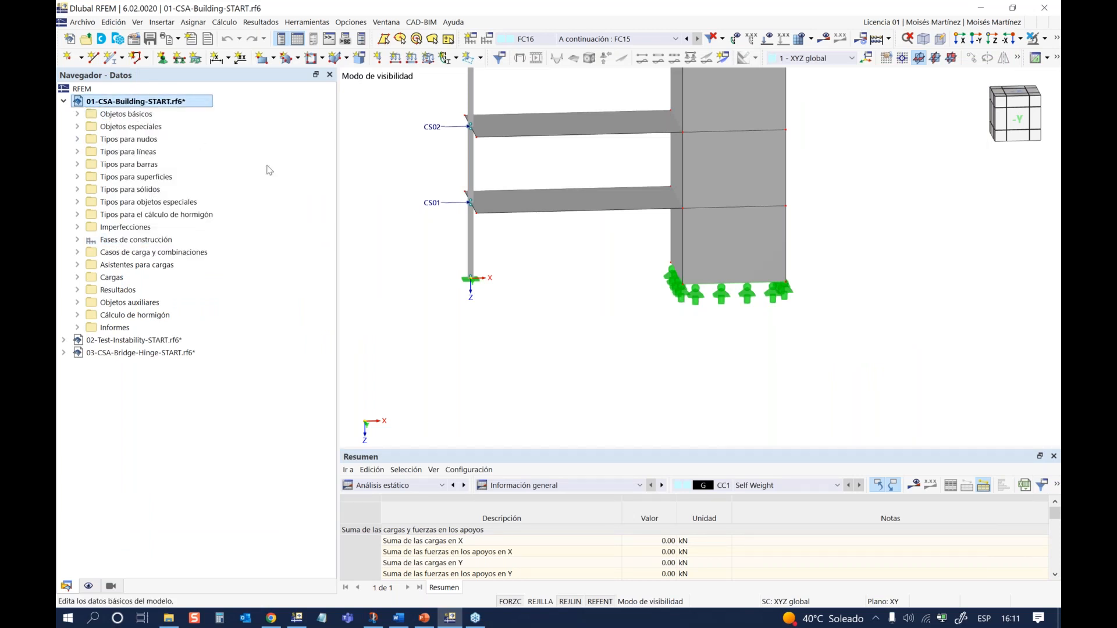
pyautogui.click(356, 49)
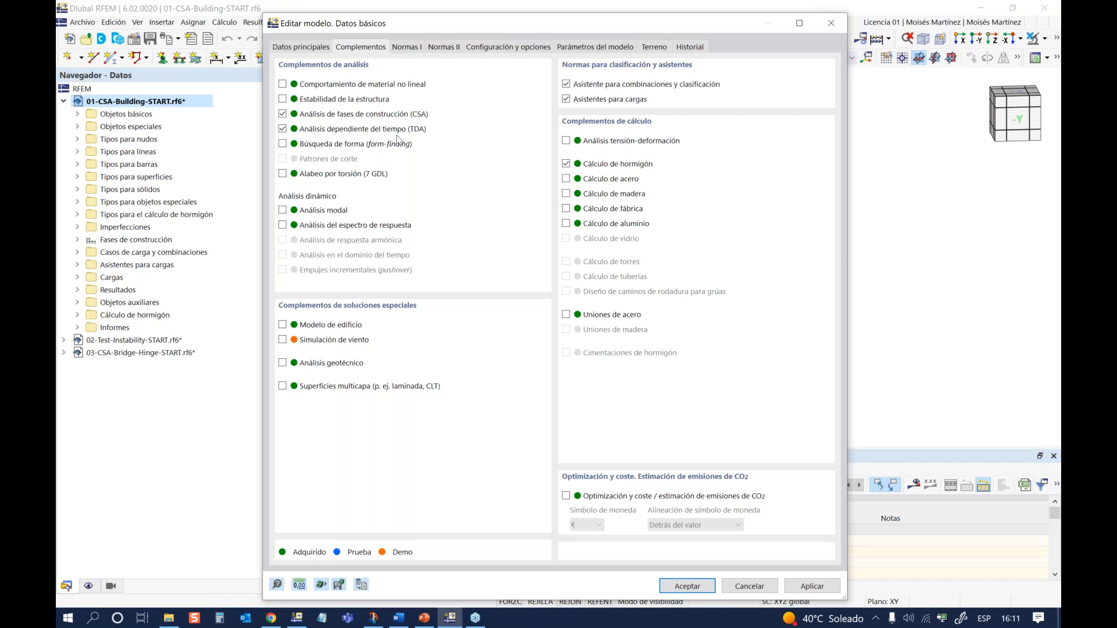
pyautogui.click(294, 130)
pyautogui.moveTo(453, 31); pyautogui.dragTo(406, 26)
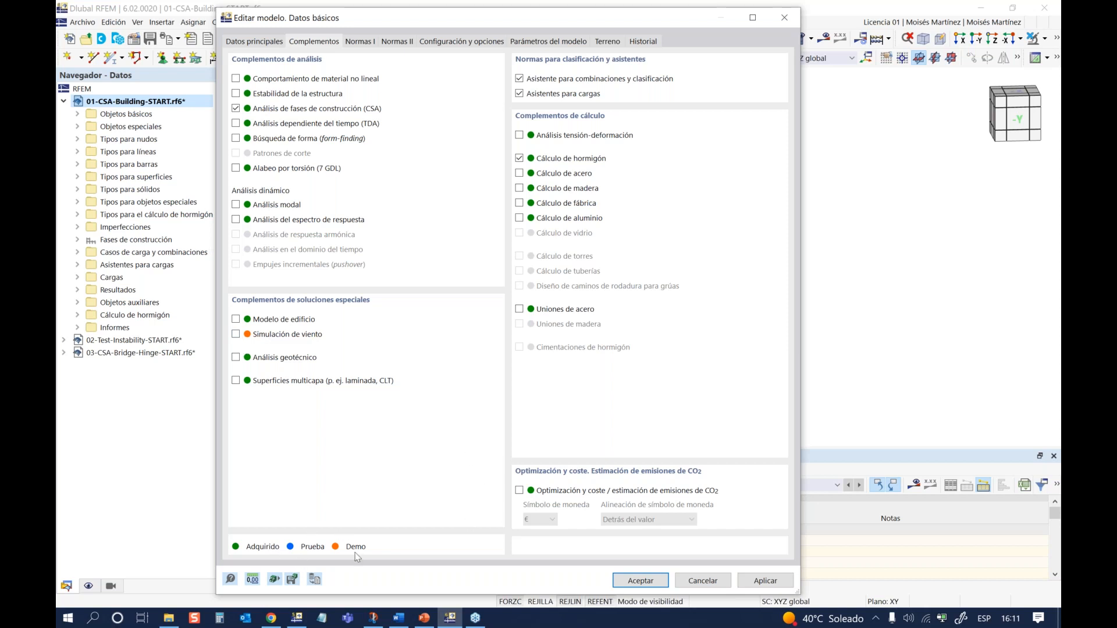
pyautogui.click(702, 581)
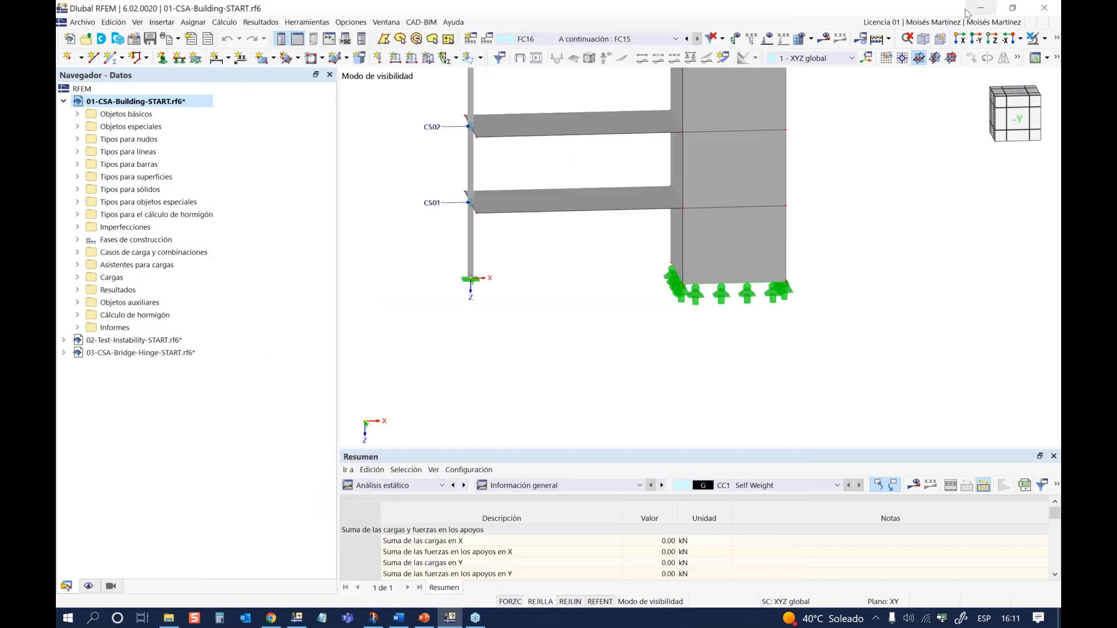
# Step: Examine the purchased and demo RFEM 6 add-ons in the license manager, including construction stages and time-dependent analysis, and close it
pyautogui.click(974, 23)
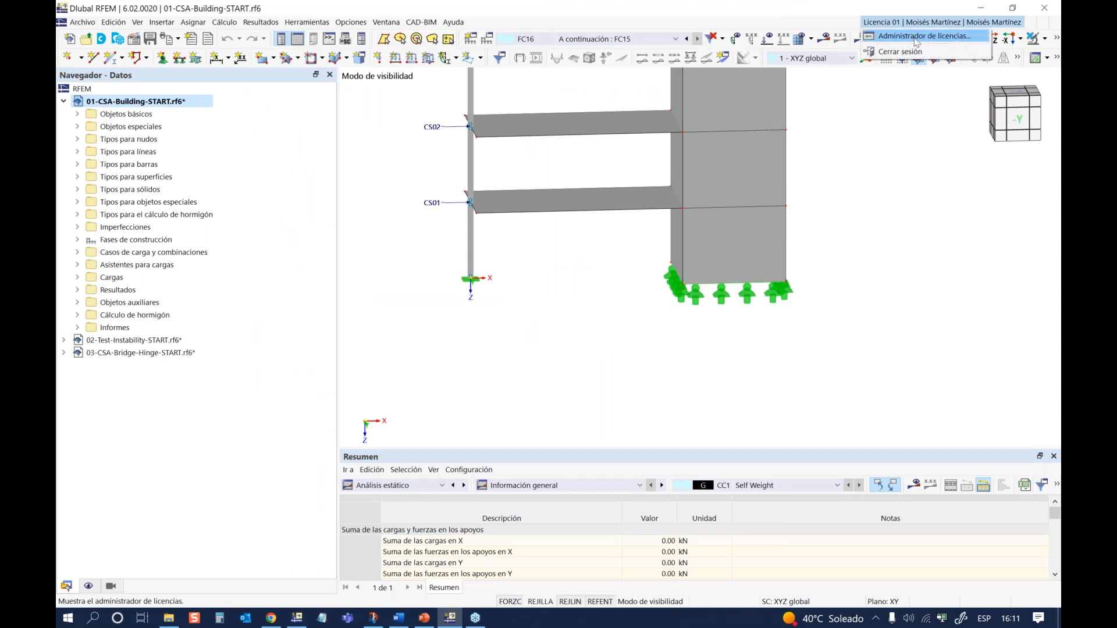
pyautogui.click(980, 36)
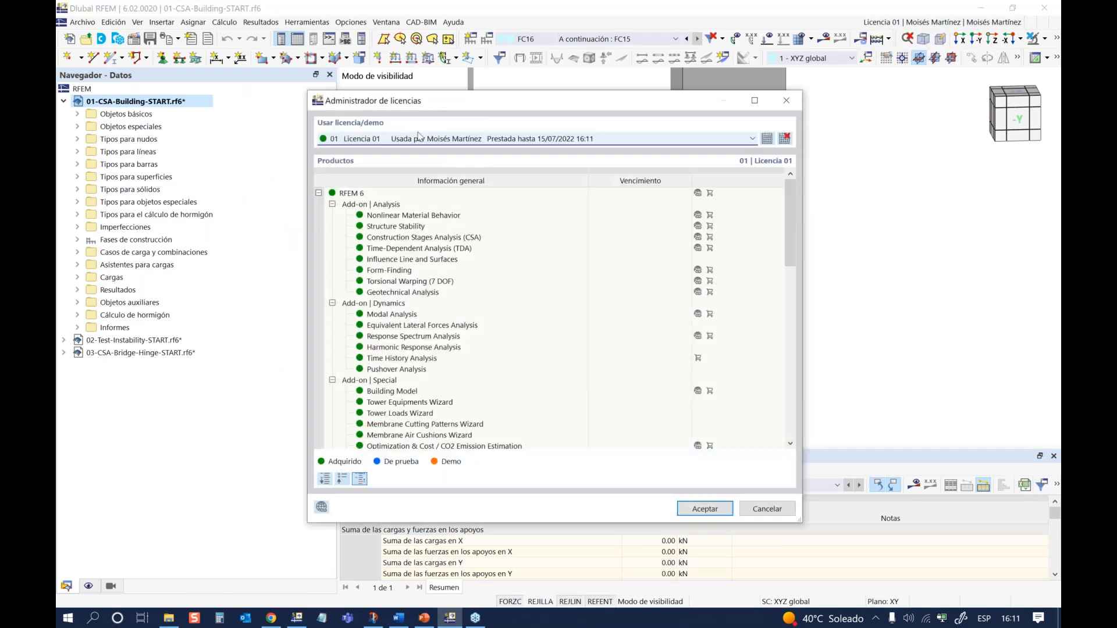
pyautogui.moveTo(438, 100); pyautogui.dragTo(426, 77)
pyautogui.scroll(-10, 420, 291)
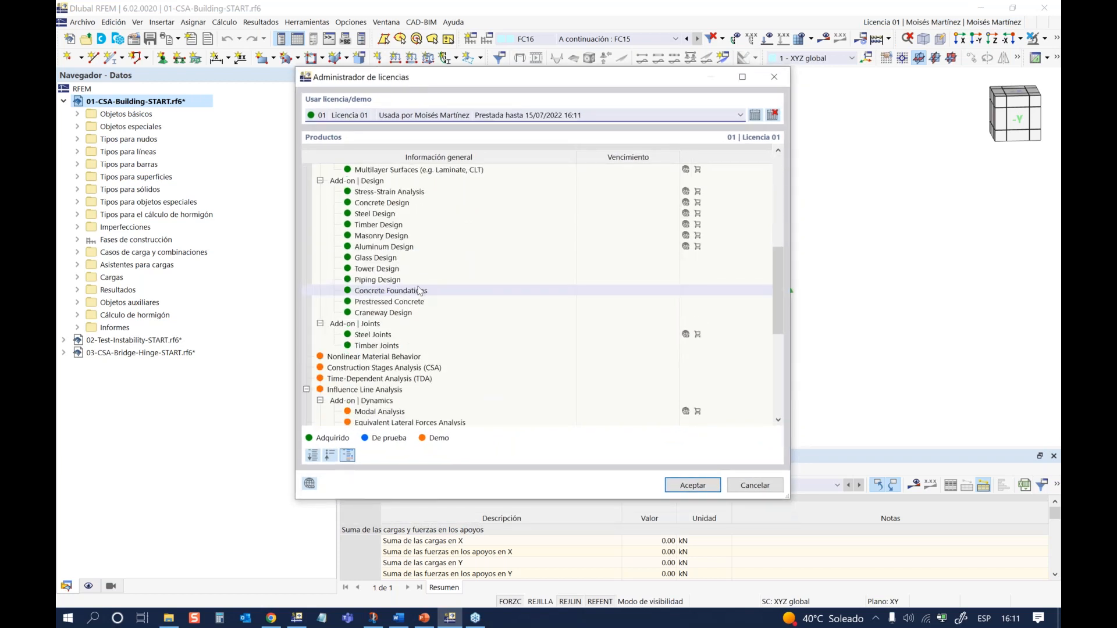
pyautogui.scroll(-4, 419, 290)
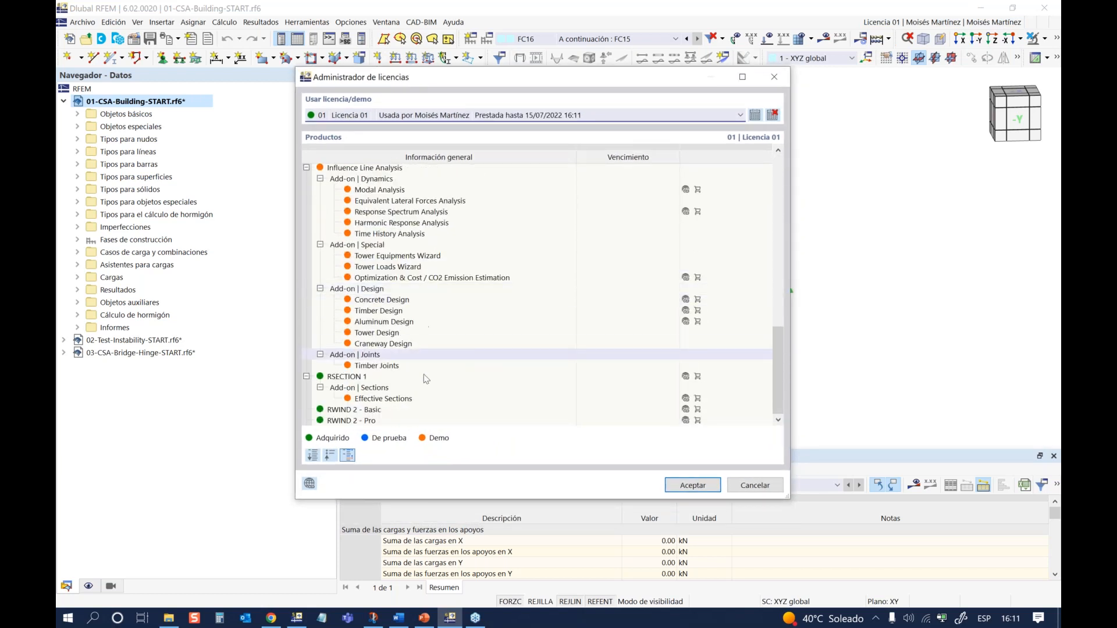
pyautogui.scroll(3, 424, 375)
pyautogui.scroll(3, 424, 378)
pyautogui.scroll(-3, 401, 337)
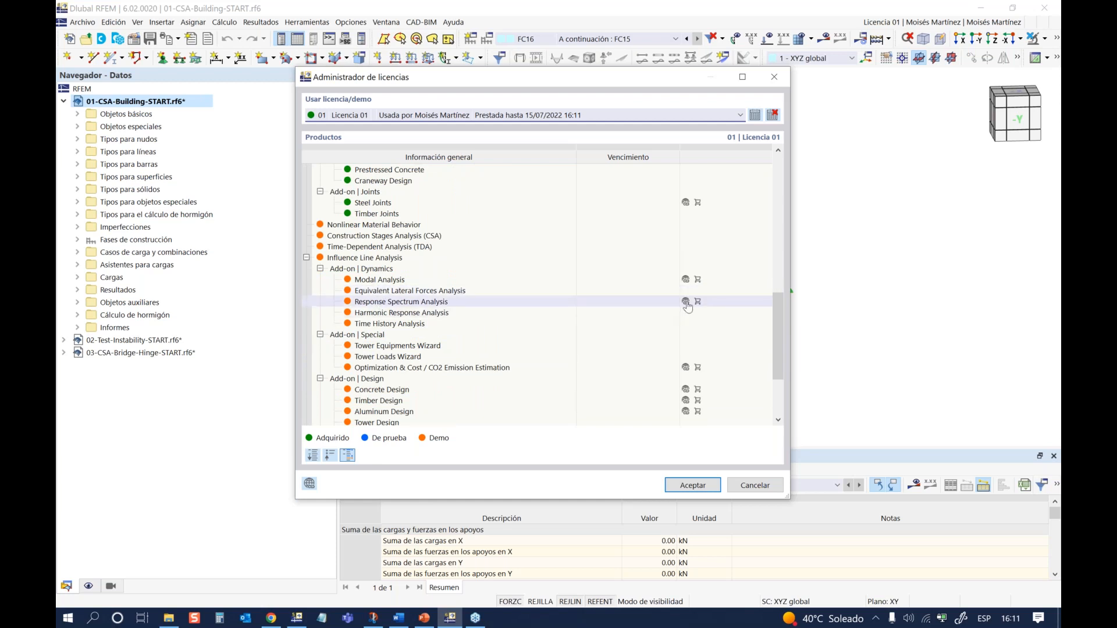
pyautogui.scroll(-3, 495, 373)
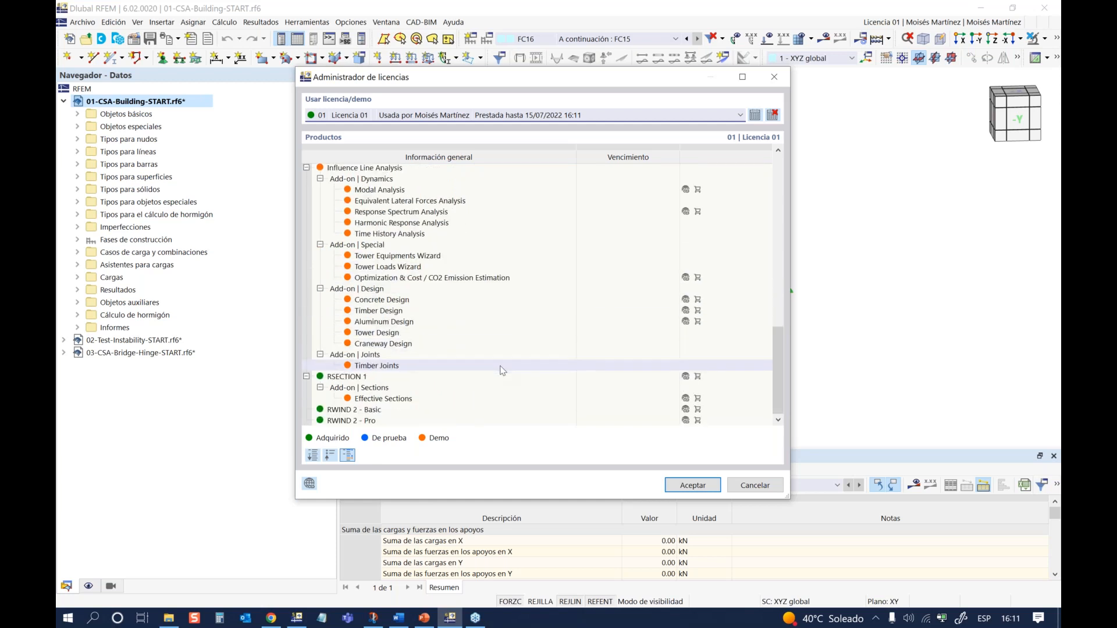
pyautogui.scroll(10, 473, 394)
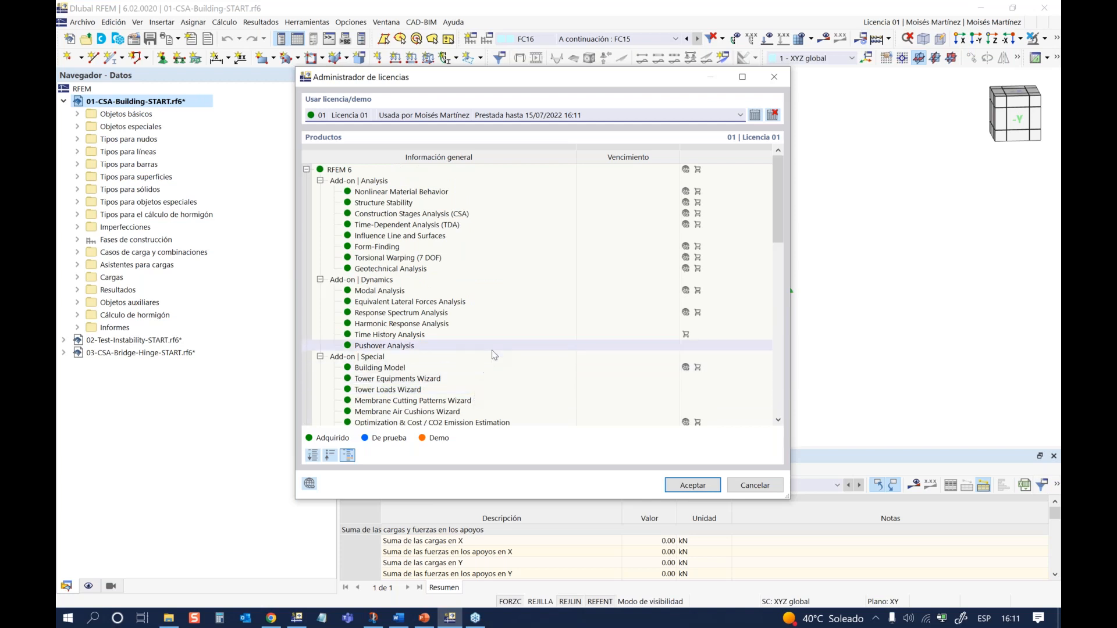
pyautogui.moveTo(524, 77); pyautogui.dragTo(575, 105)
pyautogui.click(824, 109)
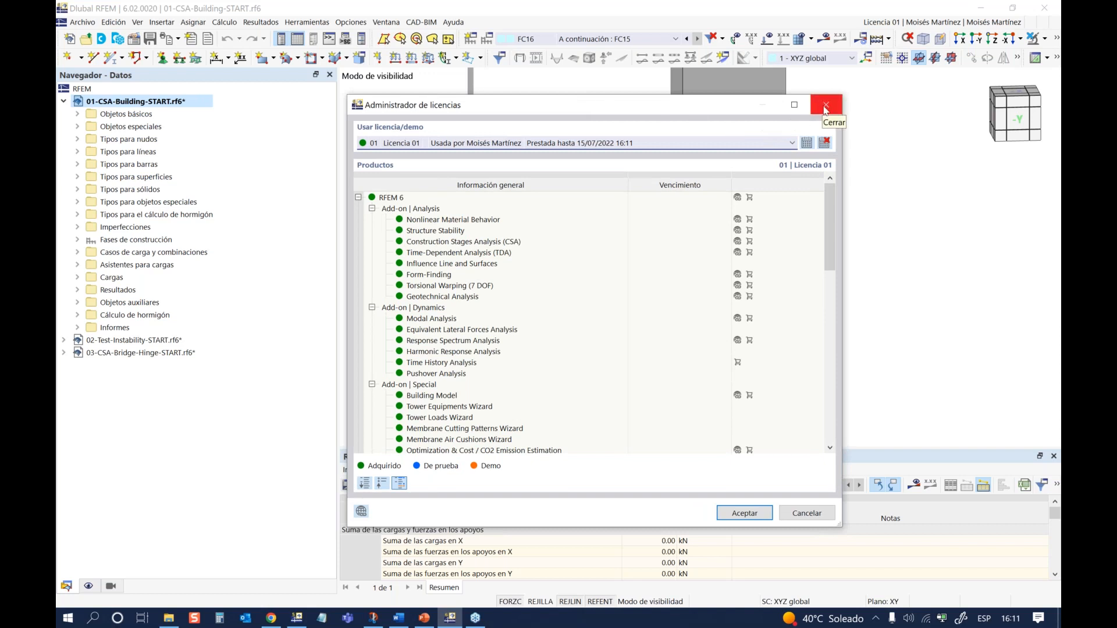
pyautogui.click(825, 107)
# Step: Open the construction stages for editing and add five new stages, FC17 to FC21, after FC16
pyautogui.rightClick(165, 238)
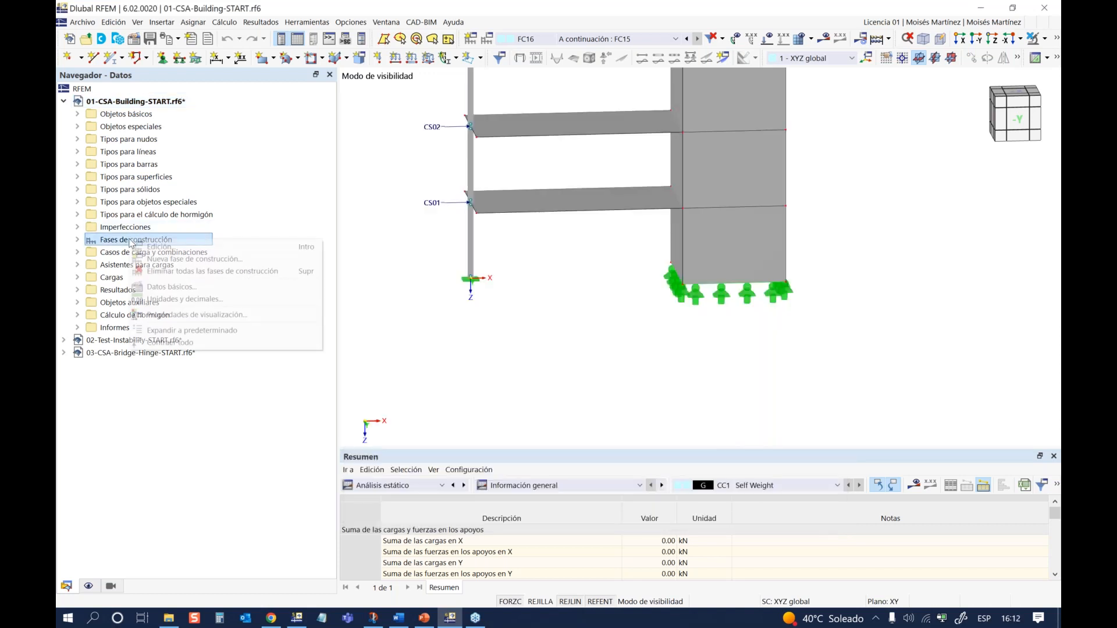
pyautogui.click(164, 247)
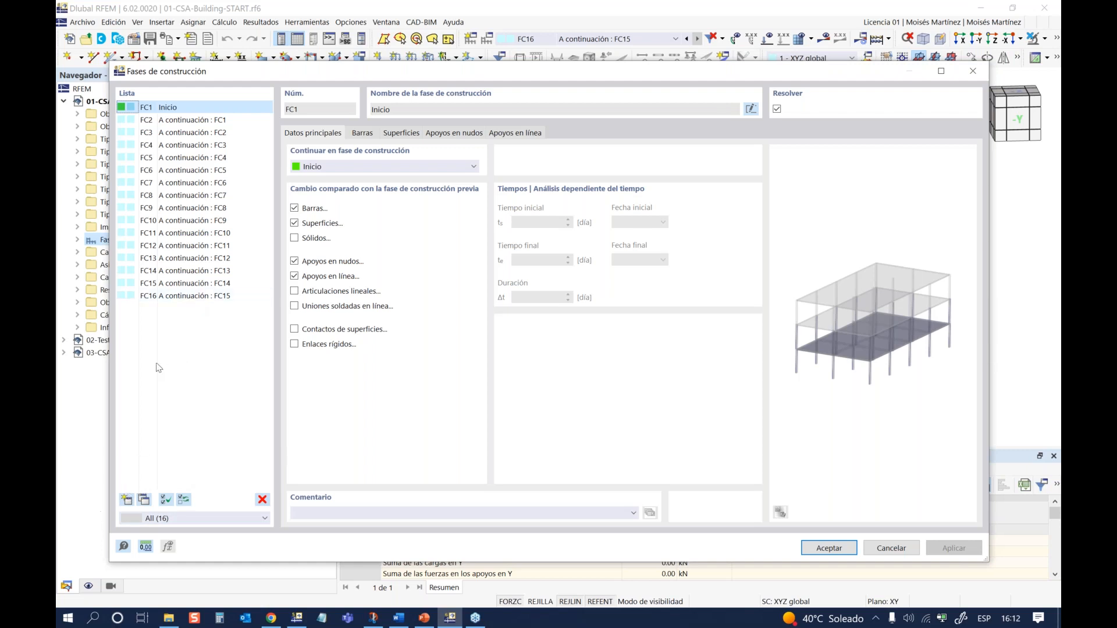
pyautogui.click(191, 296)
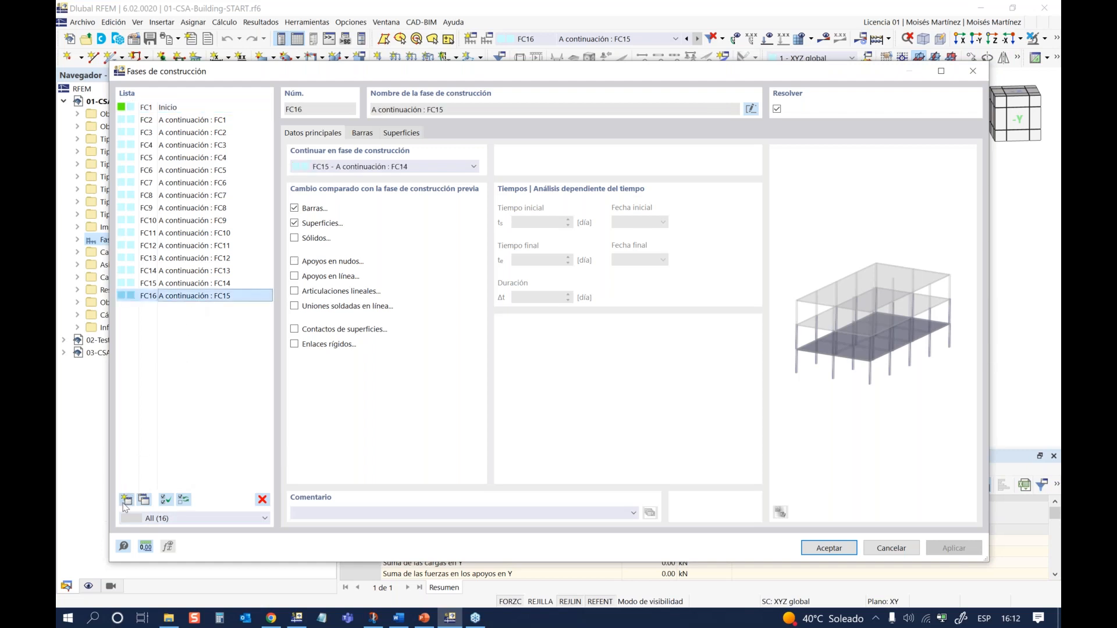
pyautogui.click(125, 500)
pyautogui.click(125, 500)
pyautogui.click(125, 500)
pyautogui.click(125, 500)
pyautogui.click(125, 500)
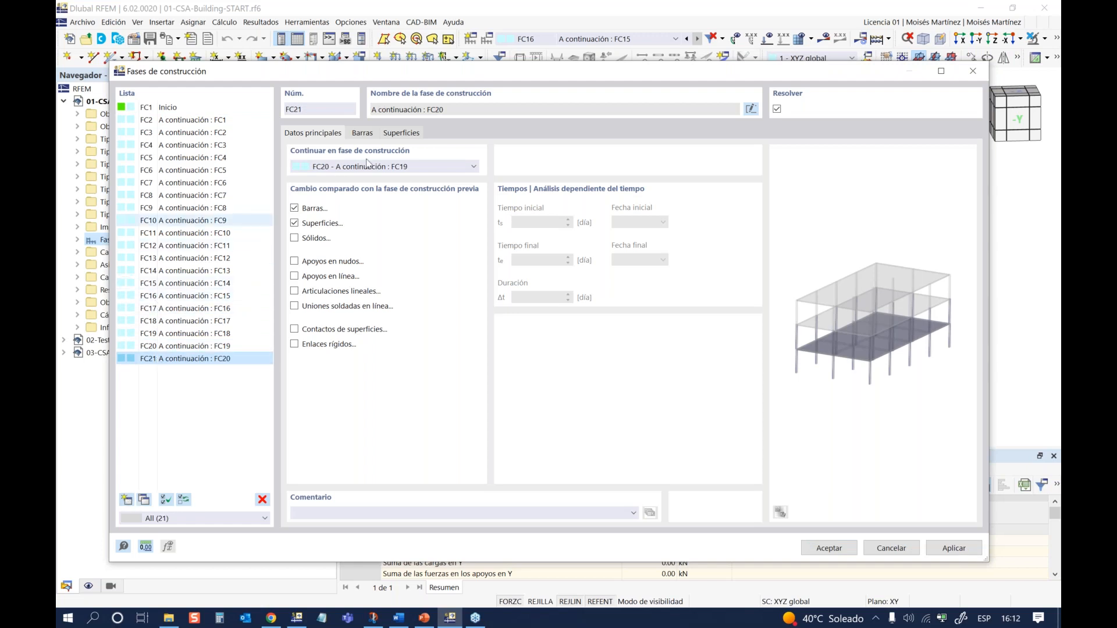
# Step: Check which preceding construction stage FC13, FC17 and FC16 each continue from, including the stages available for FC17
pyautogui.click(203, 259)
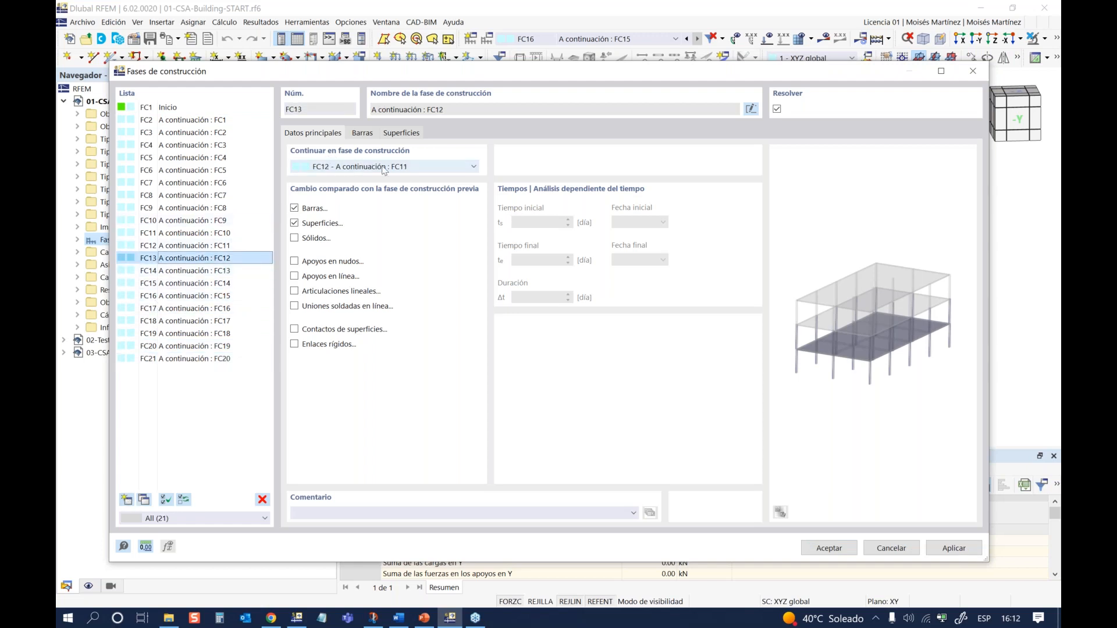
pyautogui.click(198, 308)
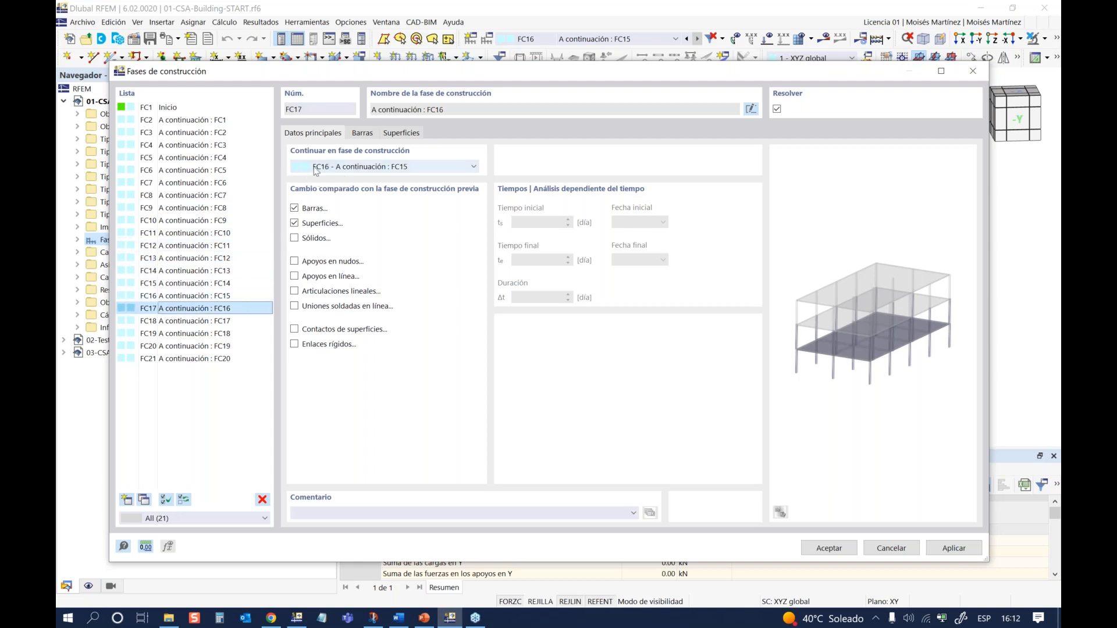
pyautogui.click(426, 170)
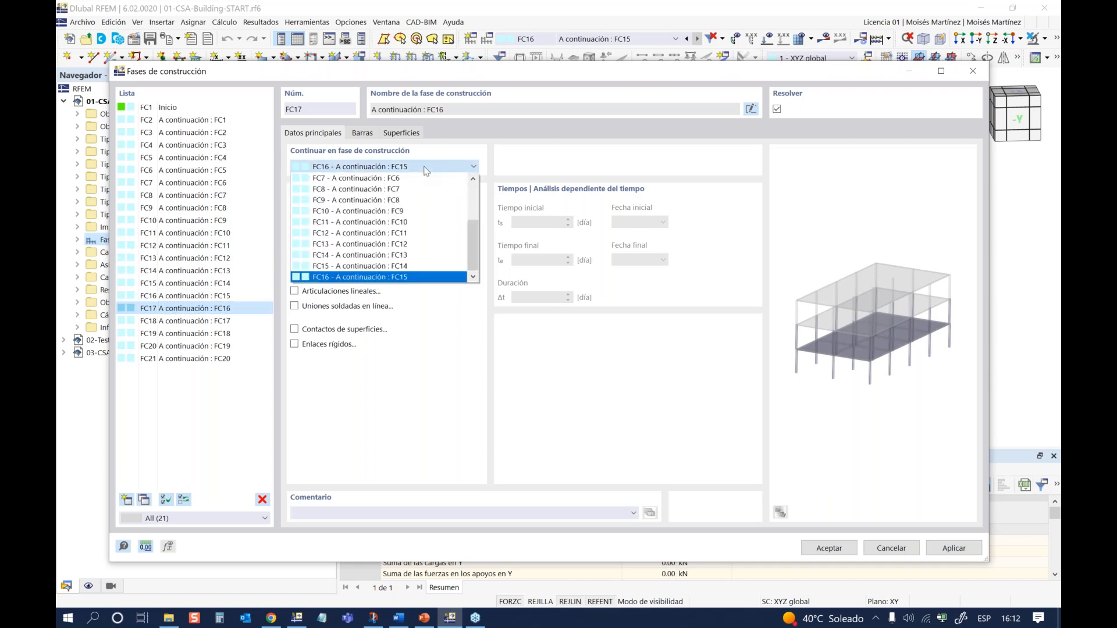
pyautogui.scroll(3, 474, 252)
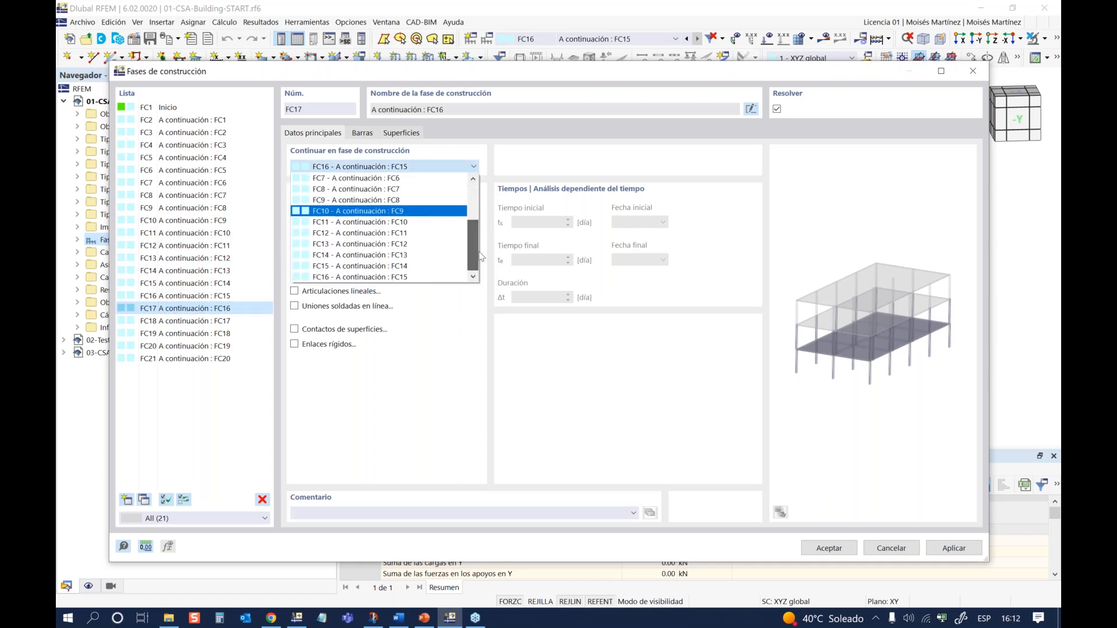
pyautogui.scroll(-2, 483, 239)
pyautogui.click(322, 309)
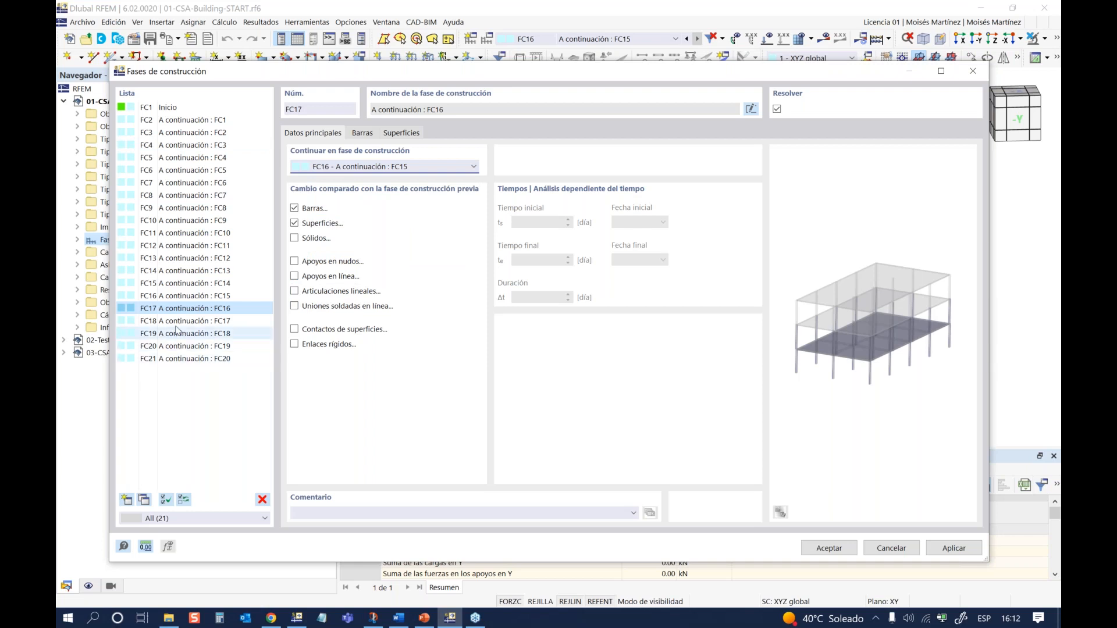
pyautogui.click(182, 295)
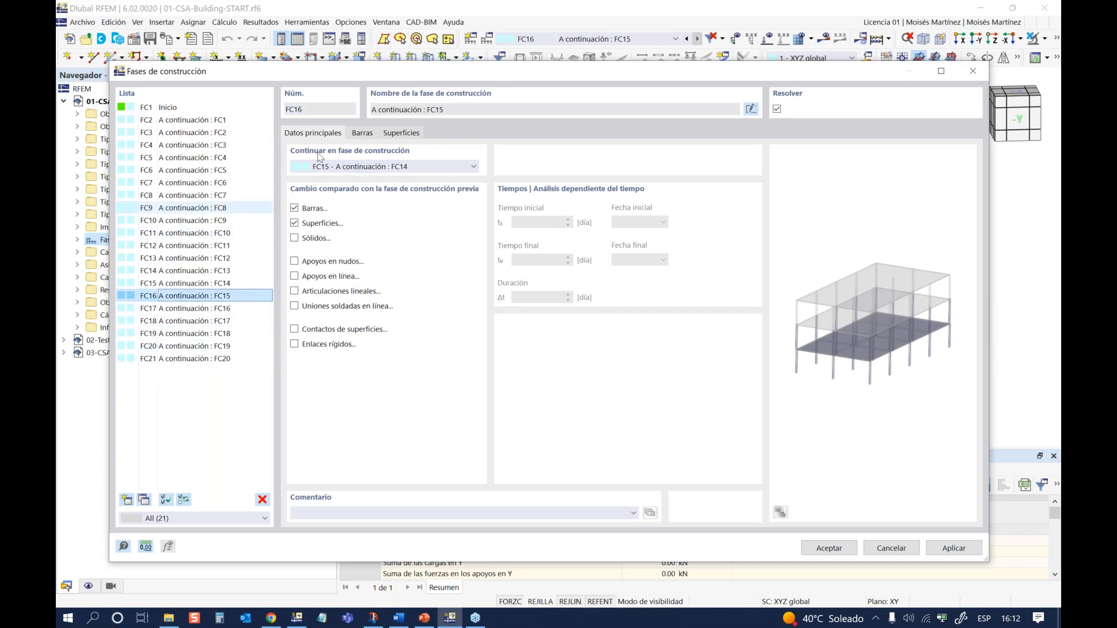
# Step: Add member 17, the column between levels CS16 and CS17, to construction stage FC17 by picking it in the model
pyautogui.click(361, 133)
pyautogui.click(160, 309)
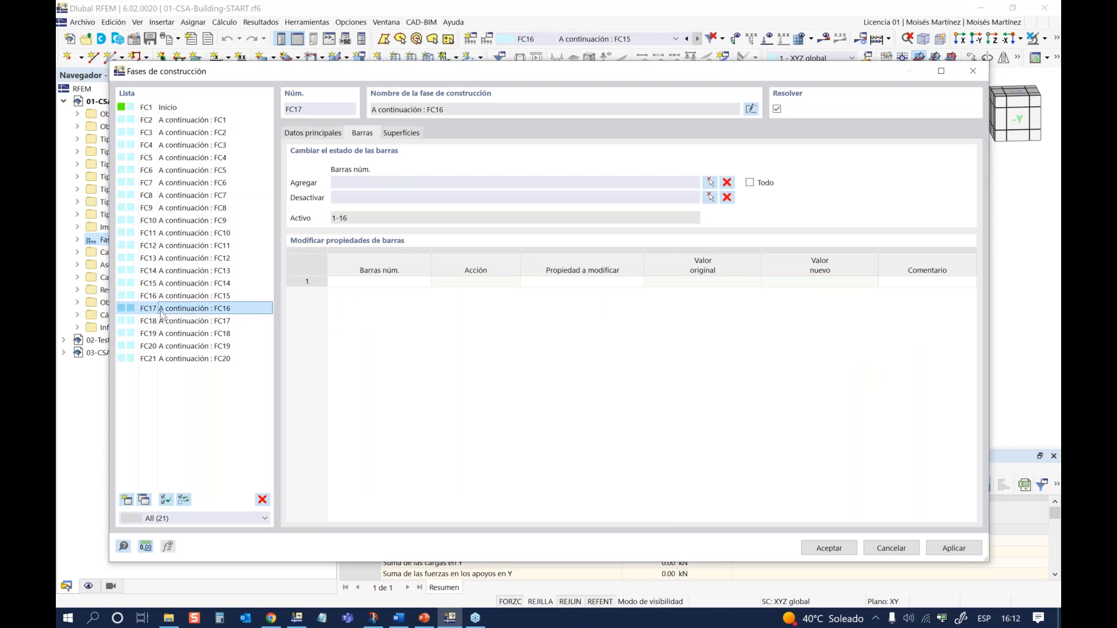
pyautogui.click(709, 183)
pyautogui.click(710, 183)
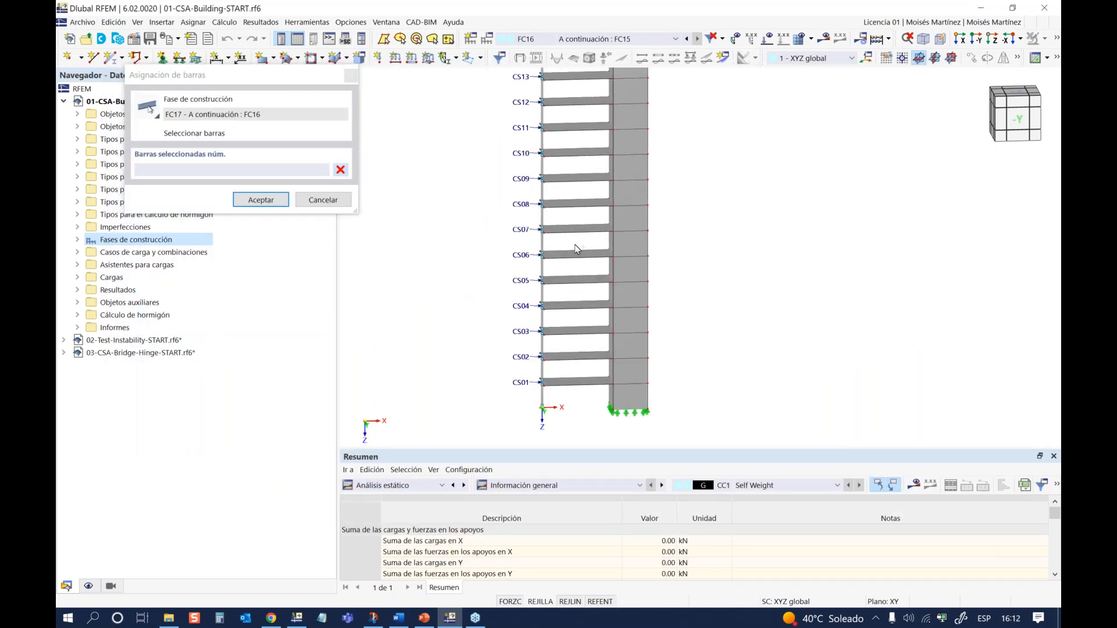
pyautogui.scroll(3, 576, 248)
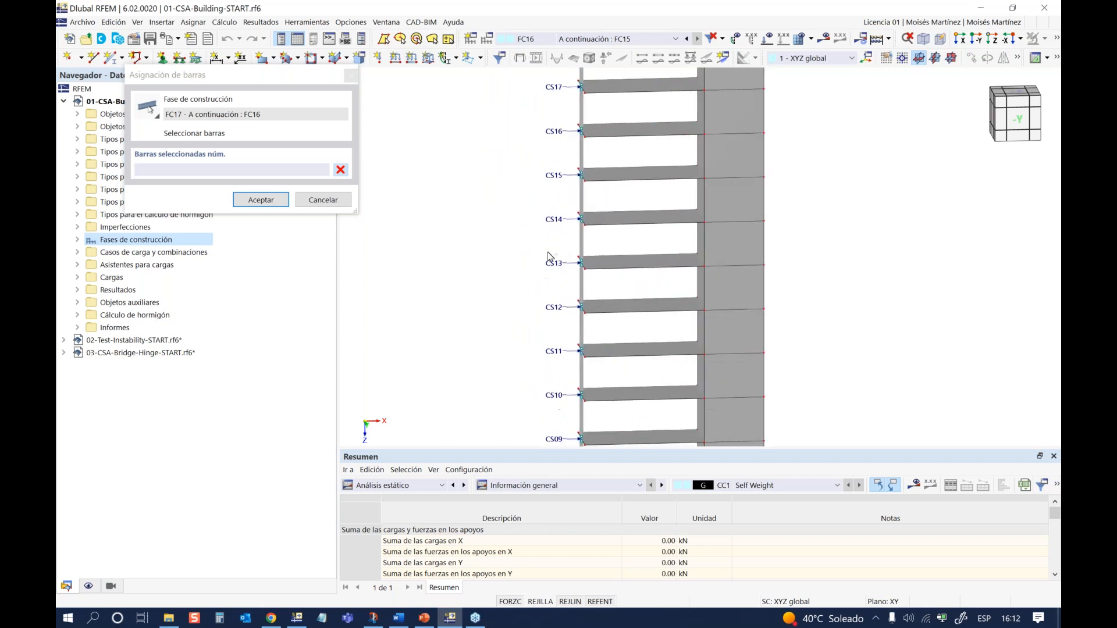
pyautogui.moveTo(545, 232); pyautogui.dragTo(547, 349, button='middle')
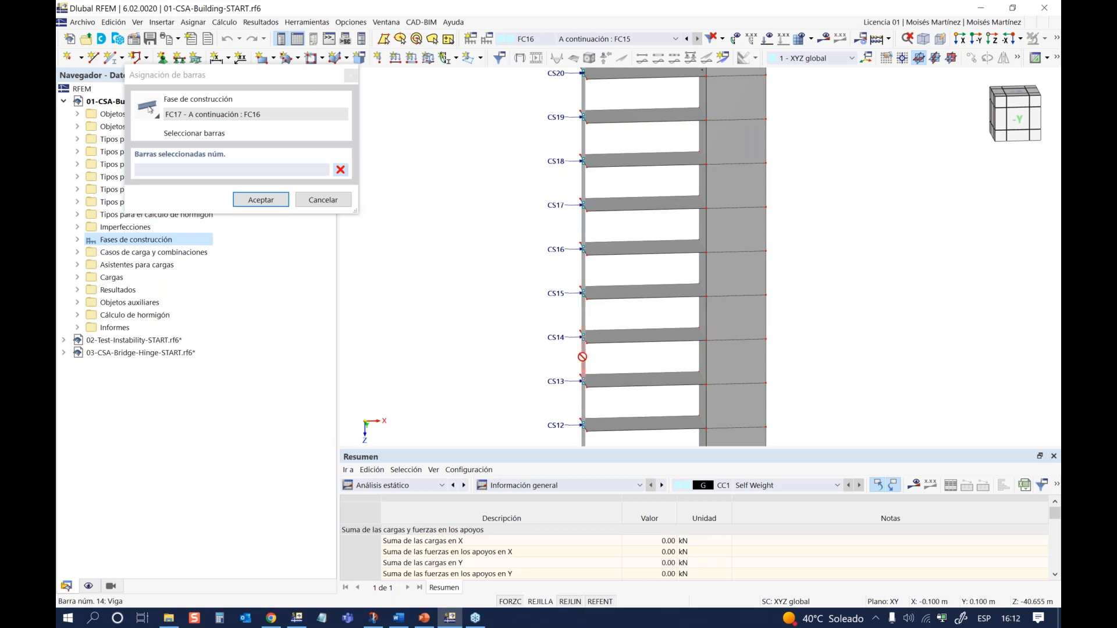
pyautogui.keyDown('ctrl'); pyautogui.moveTo(542, 315); pyautogui.dragTo(538, 299, button='middle'); pyautogui.keyUp('ctrl')
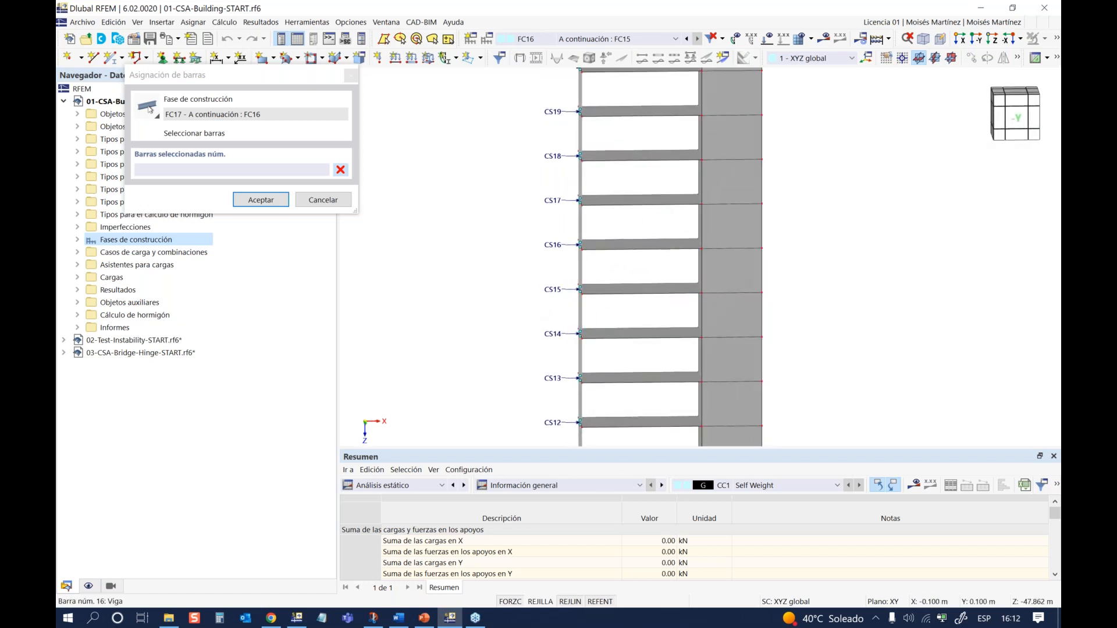
pyautogui.click(580, 222)
pyautogui.click(248, 200)
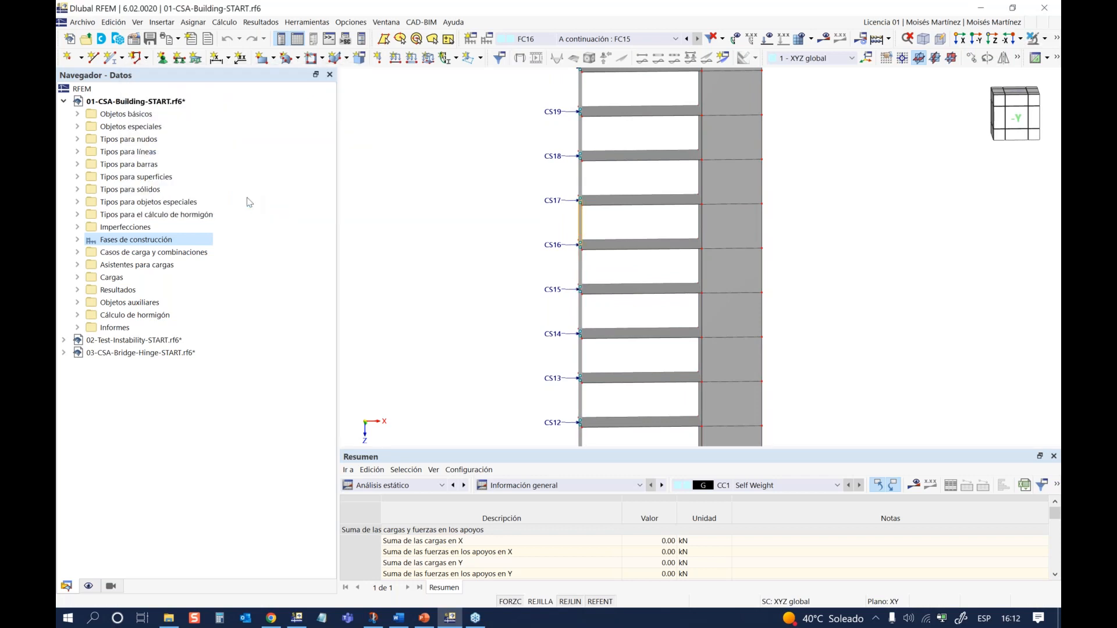
# Step: Add member 18 to construction stage FC18 and member 19 to construction stage FC19
pyautogui.click(185, 321)
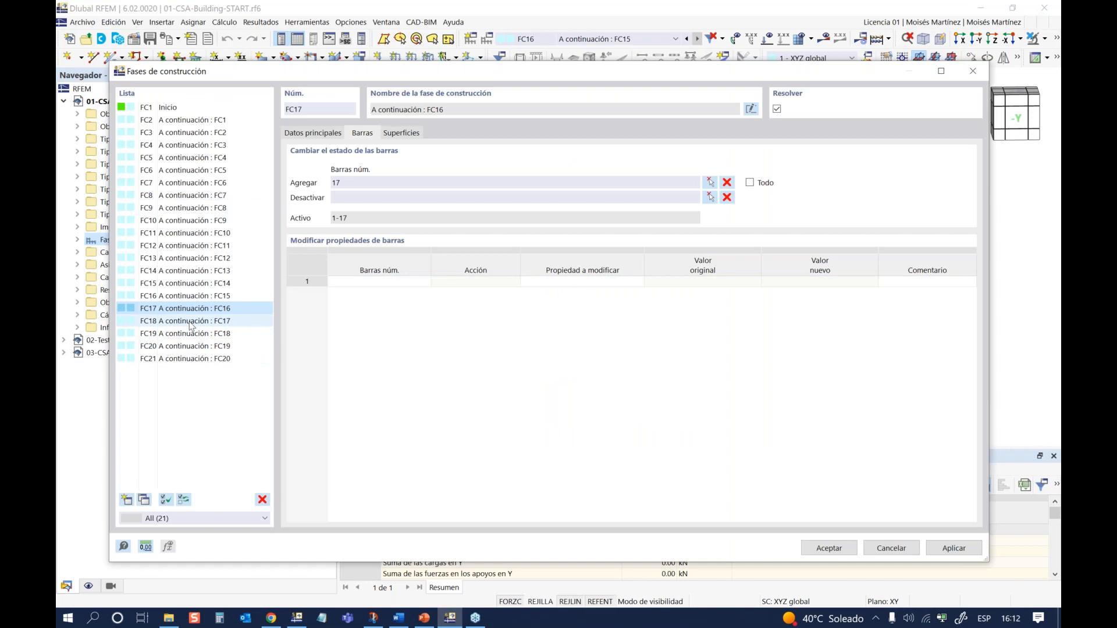
pyautogui.click(345, 184)
pyautogui.write('18')
pyautogui.click(186, 334)
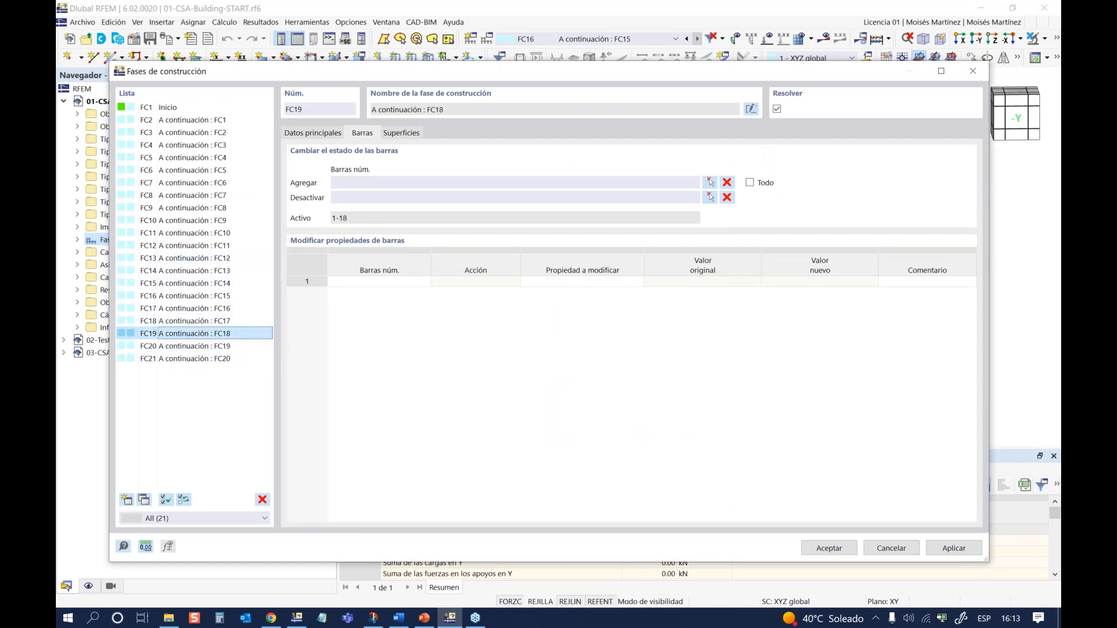
pyautogui.click(353, 181)
pyautogui.write('19')
# Step: Add member 20 to construction stage FC20 and the top-storey column to construction stage FC21
pyautogui.click(186, 346)
pyautogui.click(354, 180)
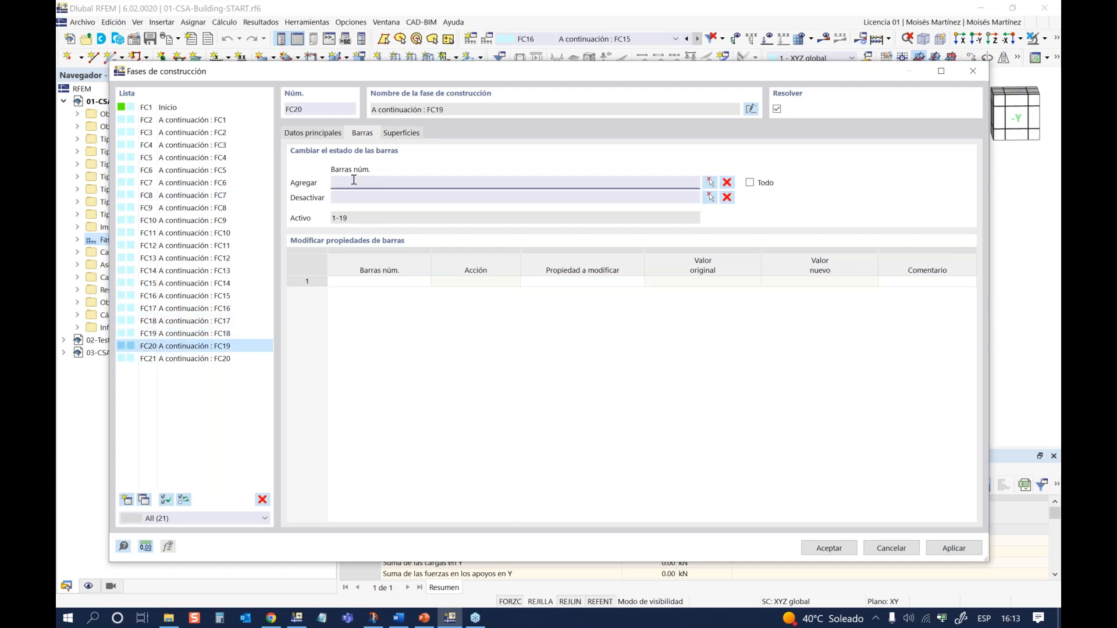
pyautogui.click(186, 358)
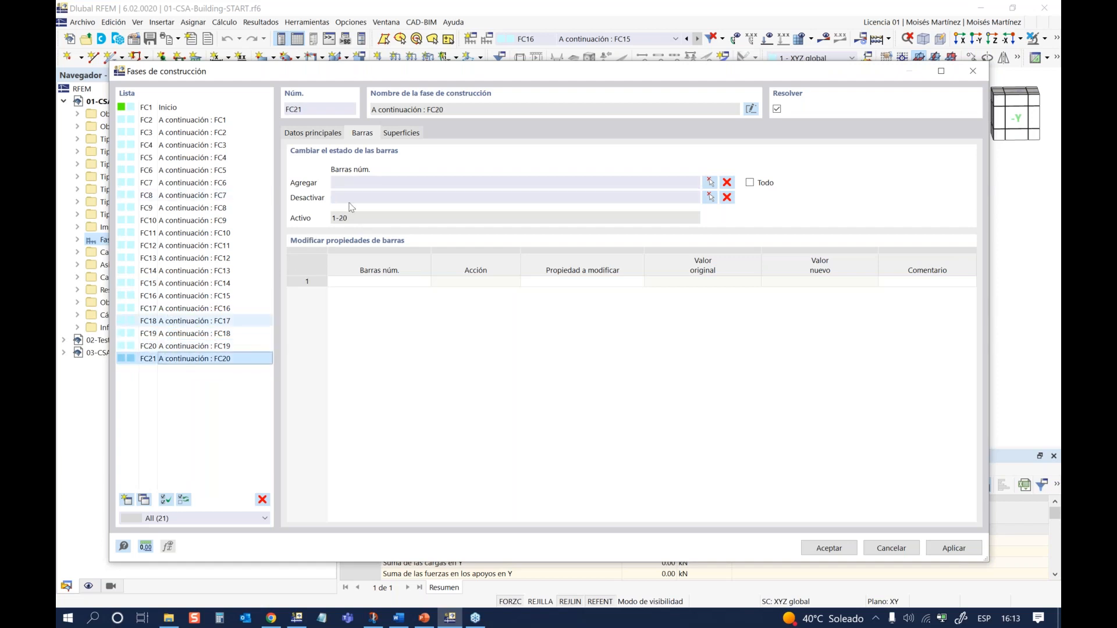
pyautogui.click(356, 179)
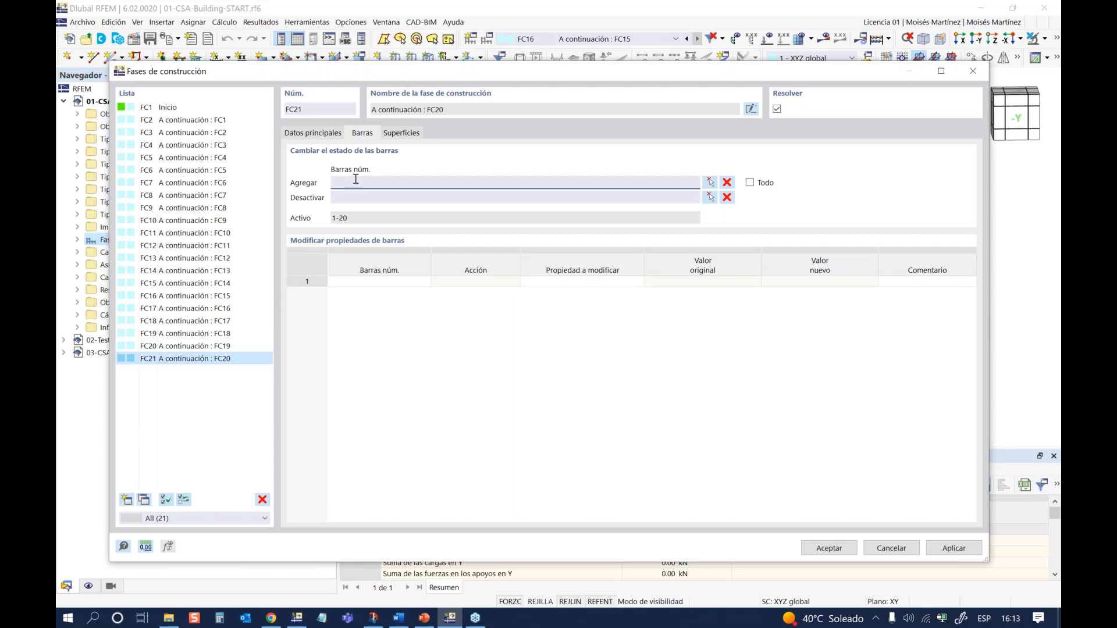
pyautogui.click(351, 382)
# Step: Add surfaces 97-102, the slab and core walls of the CS17 storey, to construction stage FC17
pyautogui.click(161, 298)
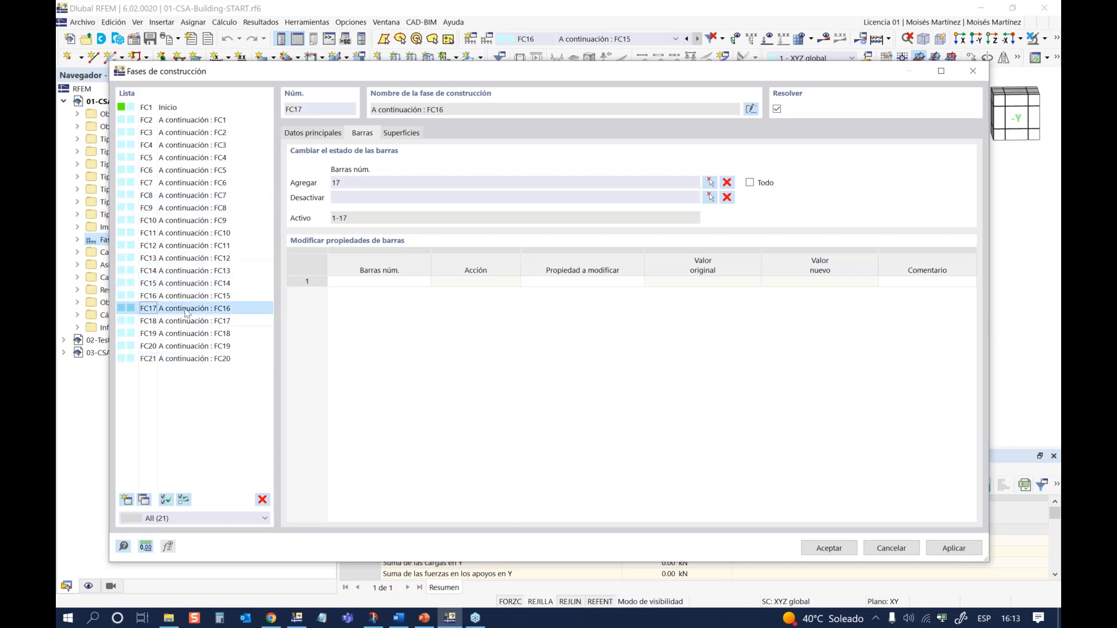
pyautogui.click(401, 133)
pyautogui.click(361, 132)
pyautogui.click(162, 307)
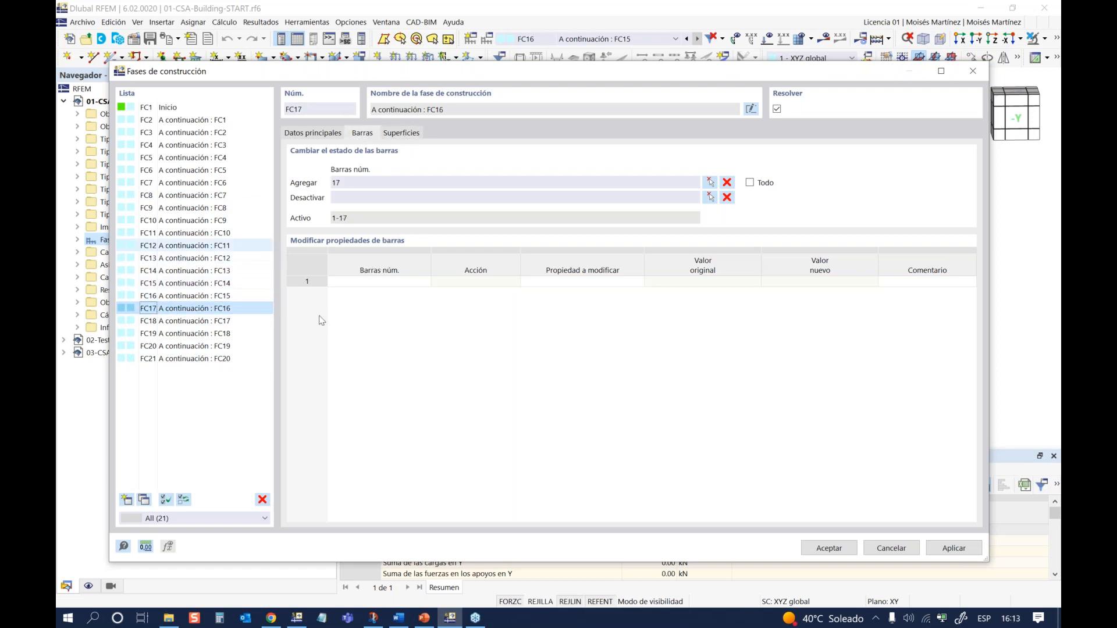
pyautogui.click(401, 135)
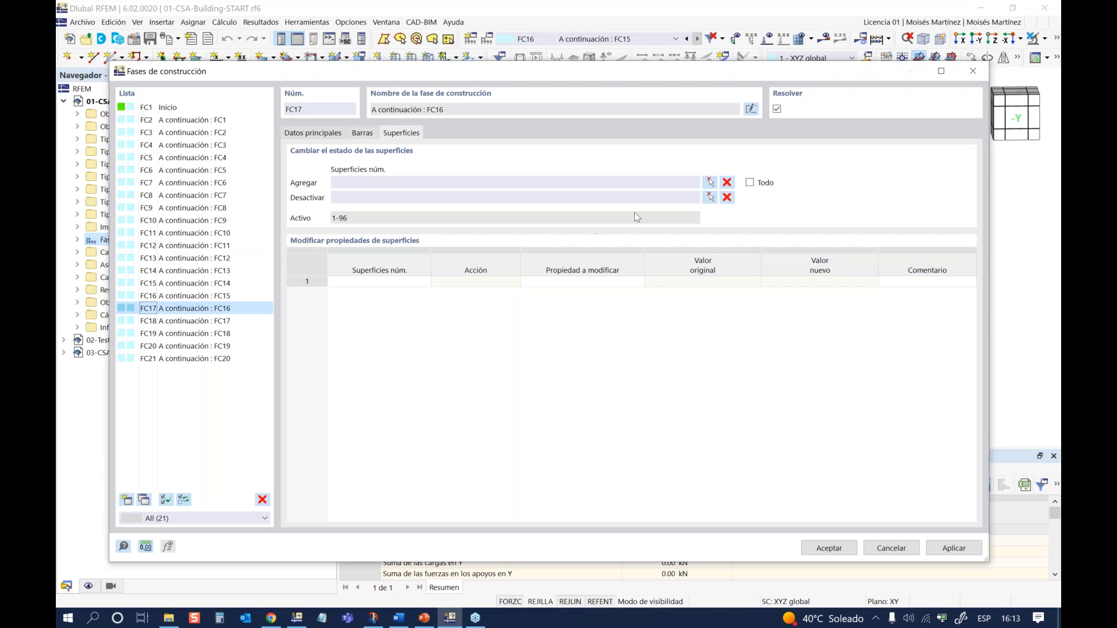
pyautogui.click(708, 193)
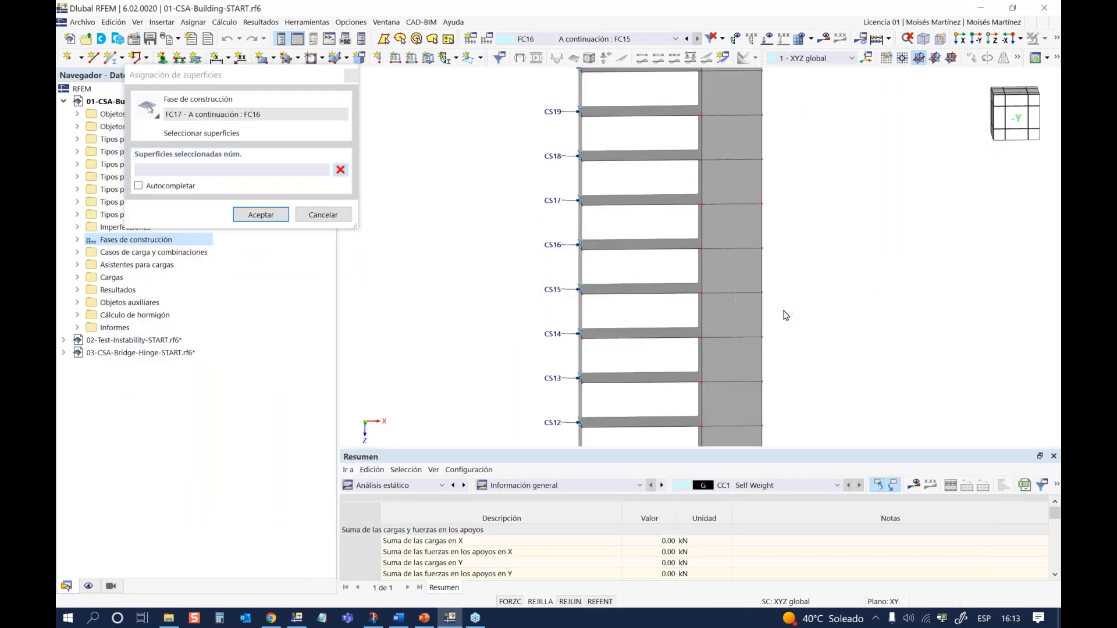
pyautogui.moveTo(623, 221); pyautogui.dragTo(786, 275)
pyautogui.moveTo(803, 281); pyautogui.dragTo(805, 310, button='middle')
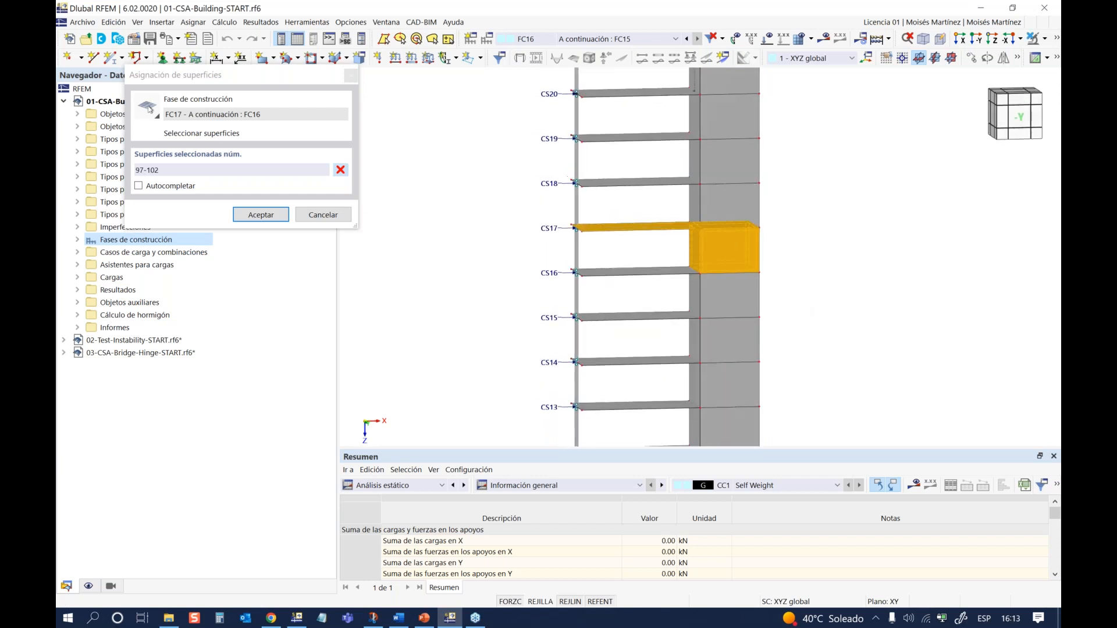
pyautogui.click(262, 214)
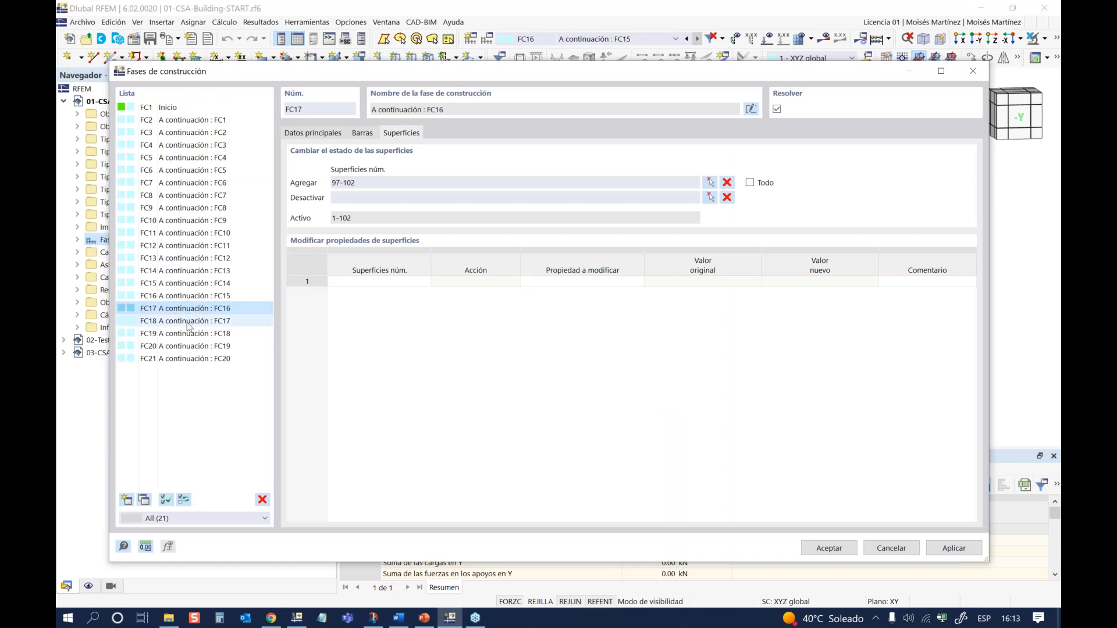
# Step: Add surfaces 103-108 of the CS18 storey to construction stage FC18 by window selection in the model
pyautogui.click(187, 321)
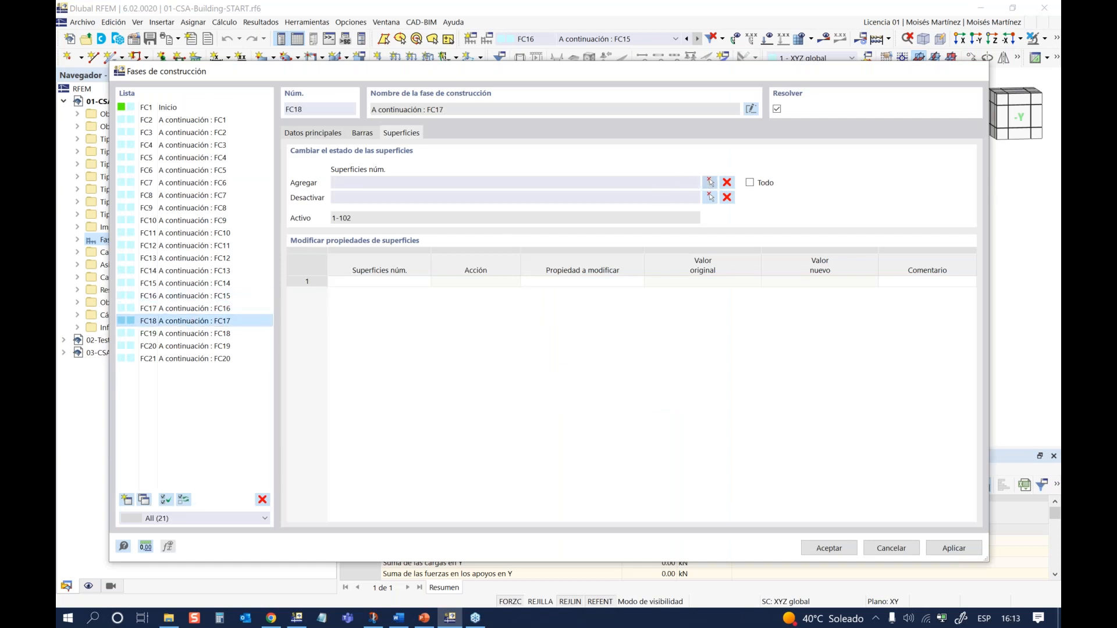
pyautogui.click(710, 182)
pyautogui.moveTo(707, 295); pyautogui.dragTo(707, 295)
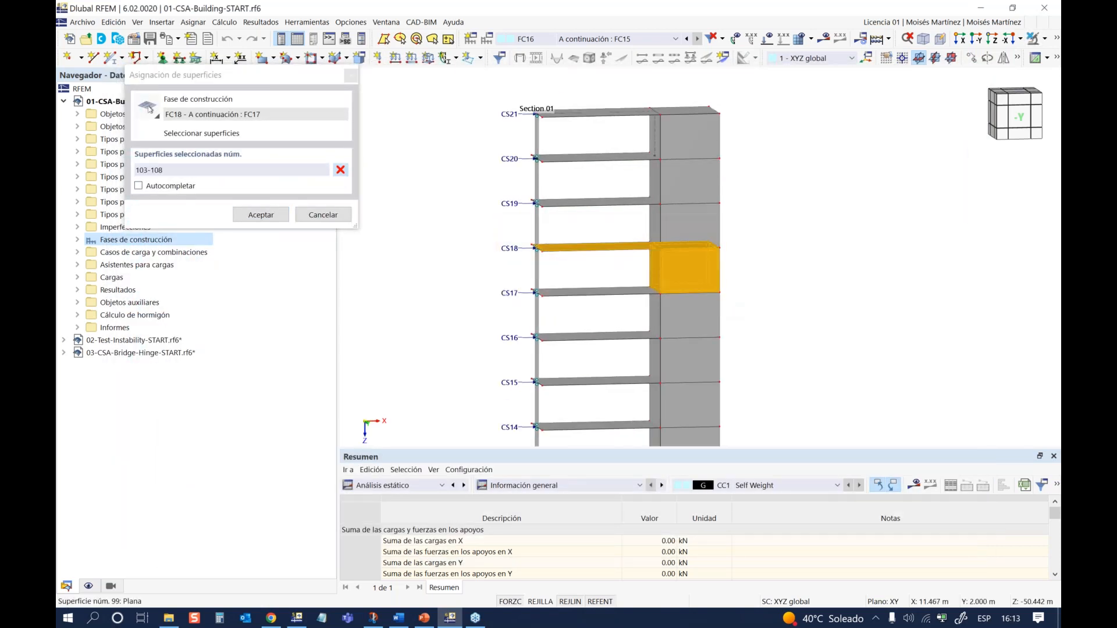
pyautogui.click(266, 214)
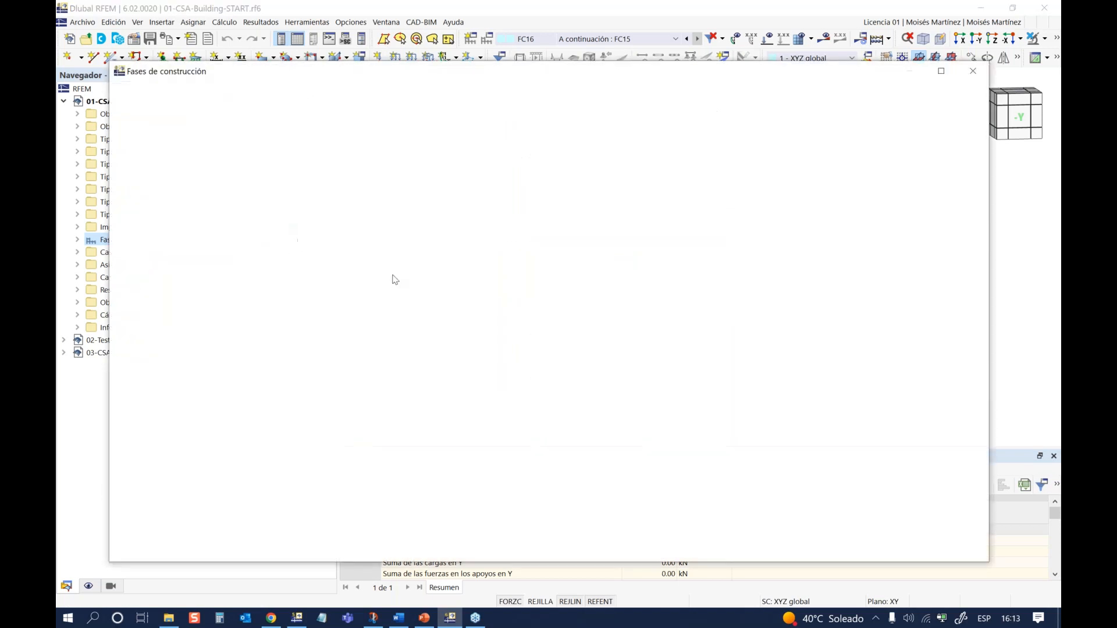
# Step: Add surfaces 109-114 of the CS19 storey to construction stage FC19 by window selection in the model
pyautogui.click(175, 334)
pyautogui.click(709, 182)
pyautogui.moveTo(479, 185); pyautogui.dragTo(749, 267)
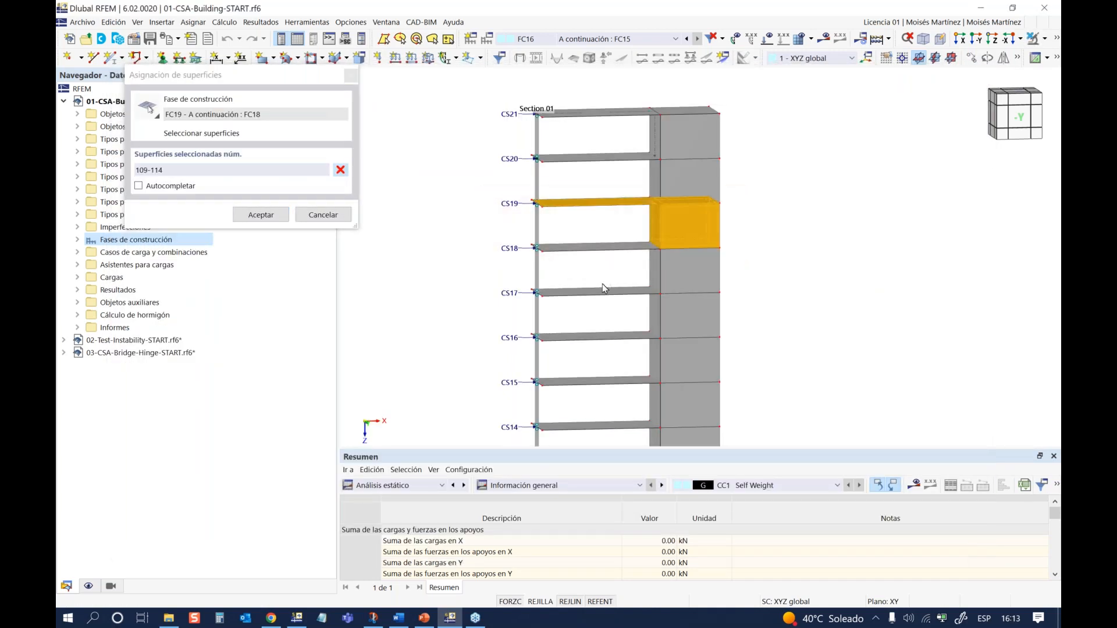
pyautogui.click(258, 219)
# Step: Add surfaces 115-120 of the CS20 storey to construction stage FC20 by window selection in the model
pyautogui.click(189, 346)
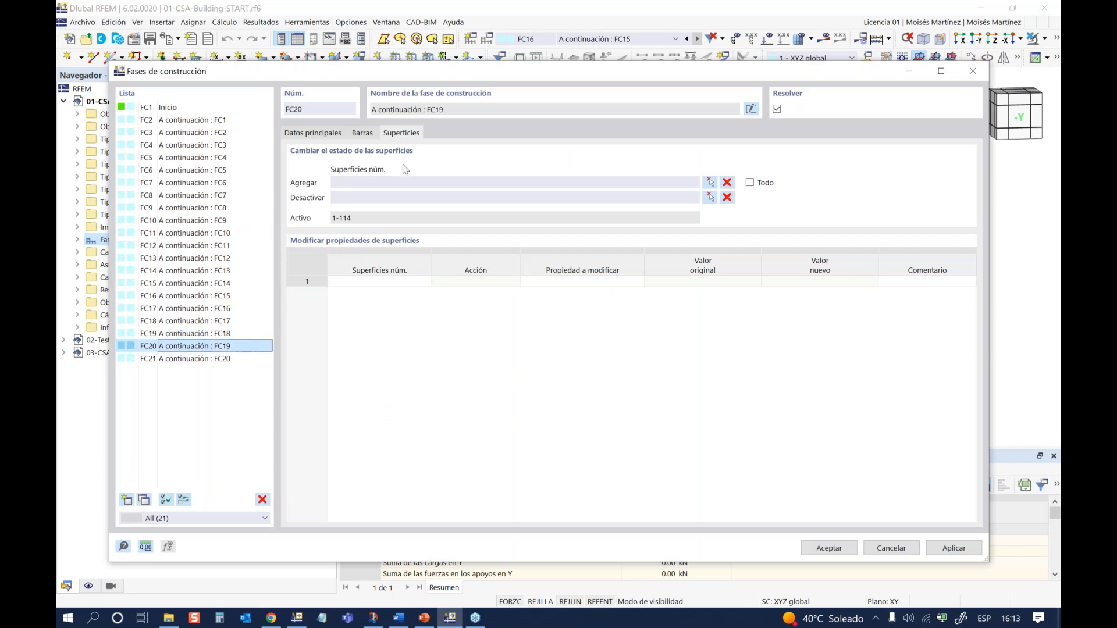
pyautogui.click(709, 183)
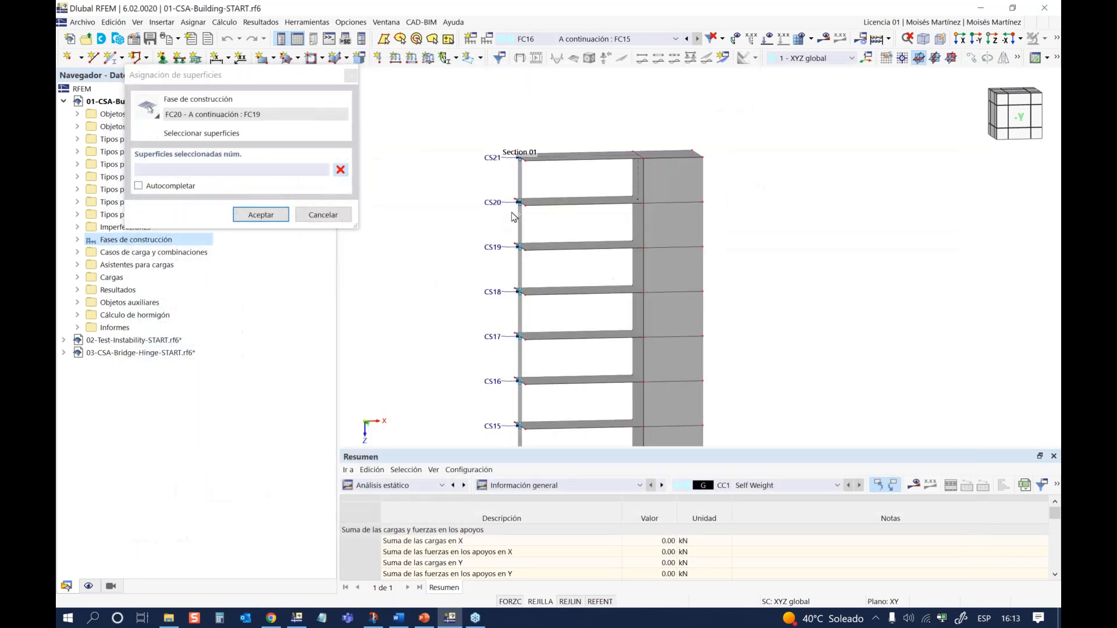
pyautogui.moveTo(513, 217); pyautogui.dragTo(707, 256)
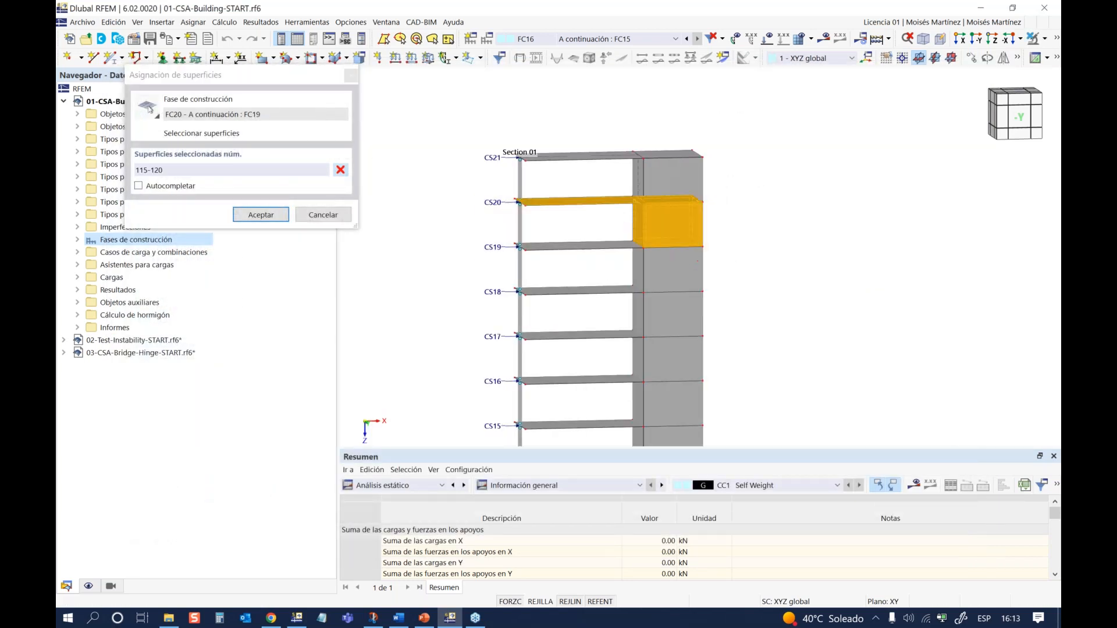
pyautogui.click(260, 215)
# Step: Add the slab and core wall surfaces of the top CS21 storey to FC21 and accept the construction stages
pyautogui.click(155, 361)
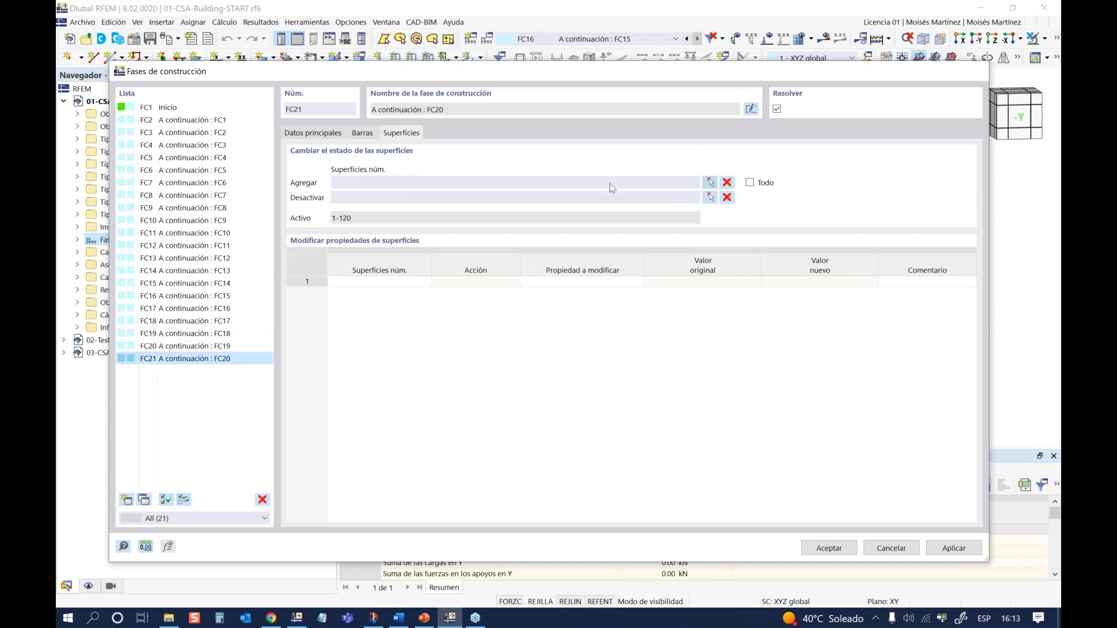
pyautogui.click(709, 183)
pyautogui.moveTo(445, 137); pyautogui.dragTo(703, 204)
pyautogui.click(260, 215)
pyautogui.click(829, 549)
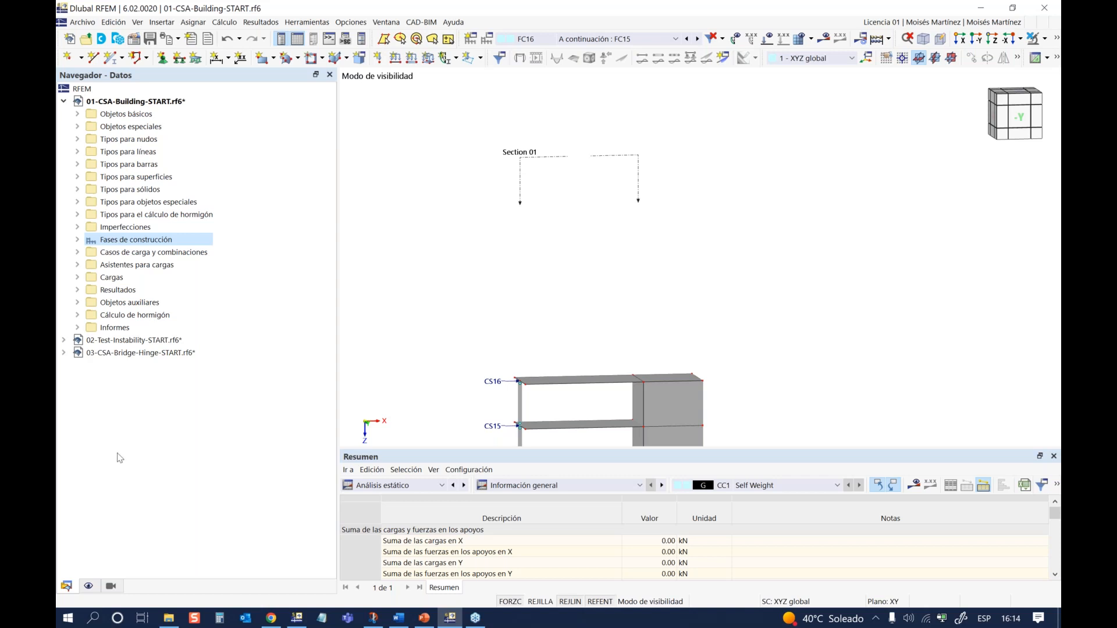
# Step: Show the whole tower and compare the active elements in construction stages FC17 and FC18, returning to FC16
pyautogui.scroll(-1, 527, 271)
pyautogui.press('F8')
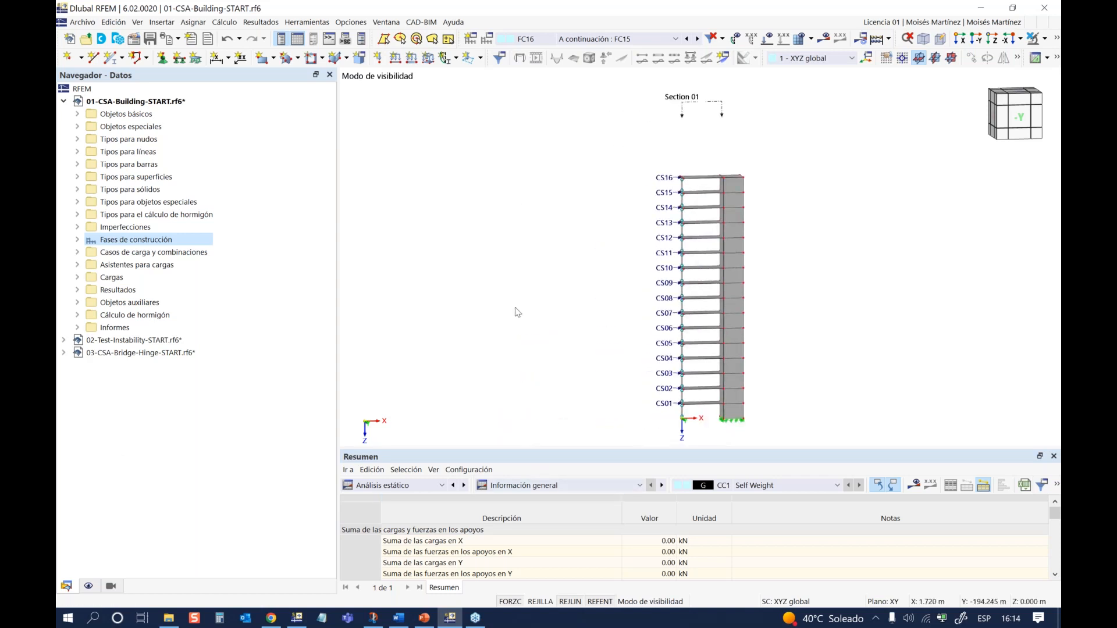
pyautogui.click(674, 39)
pyautogui.click(615, 260)
pyautogui.click(698, 39)
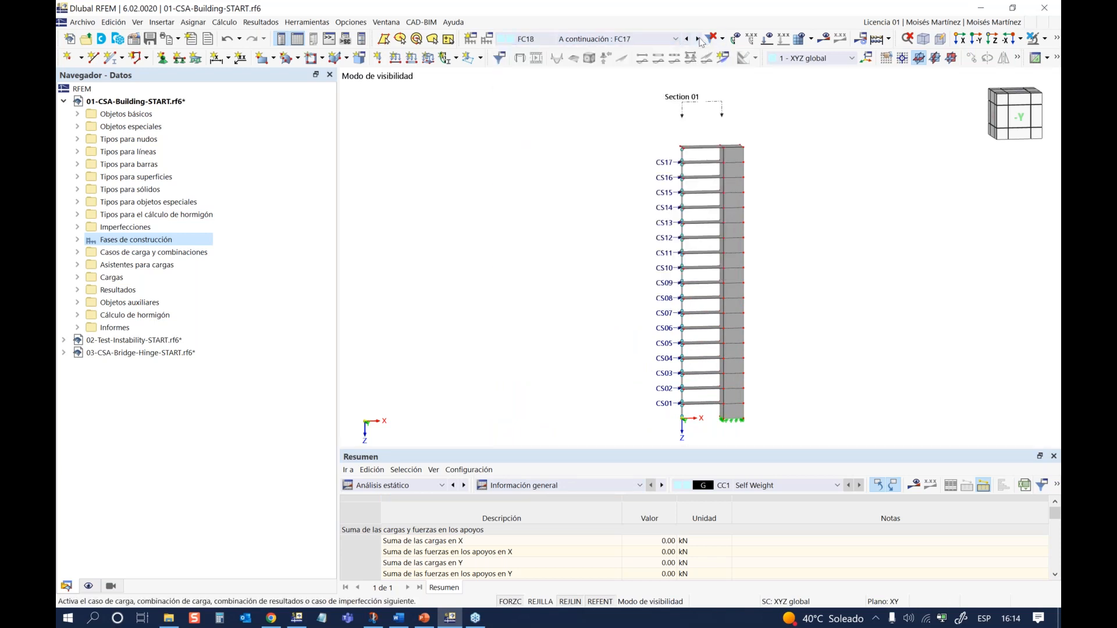
pyautogui.click(688, 39)
pyautogui.click(687, 39)
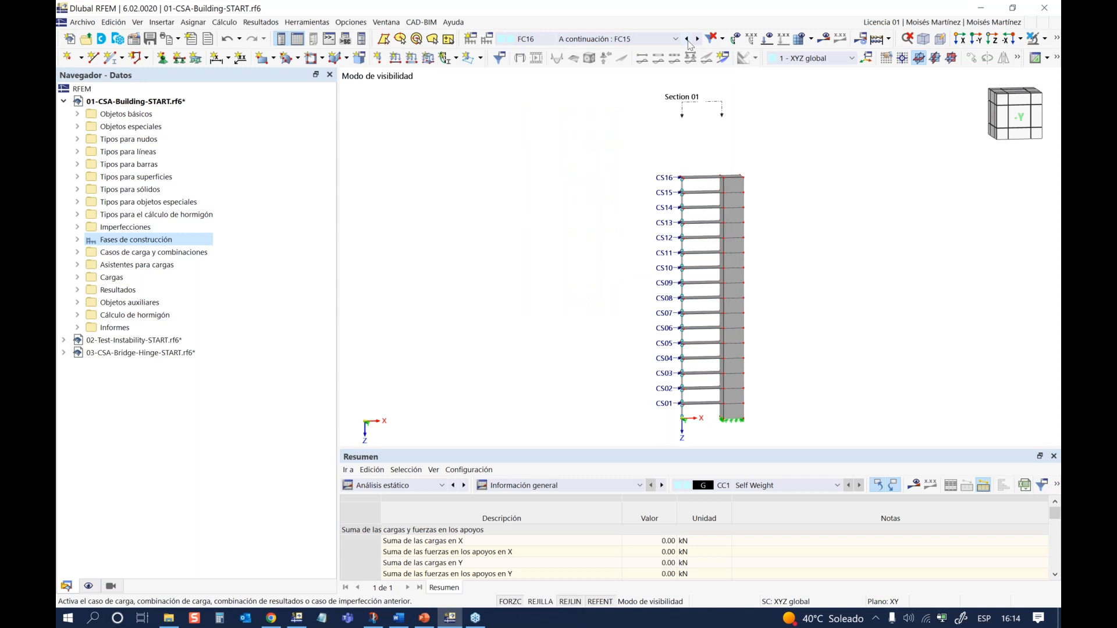
# Step: Step through construction stages FC17 to FC21 and view the complete tower straight from the -Y side
pyautogui.click(698, 40)
pyautogui.click(698, 40)
pyautogui.click(698, 40)
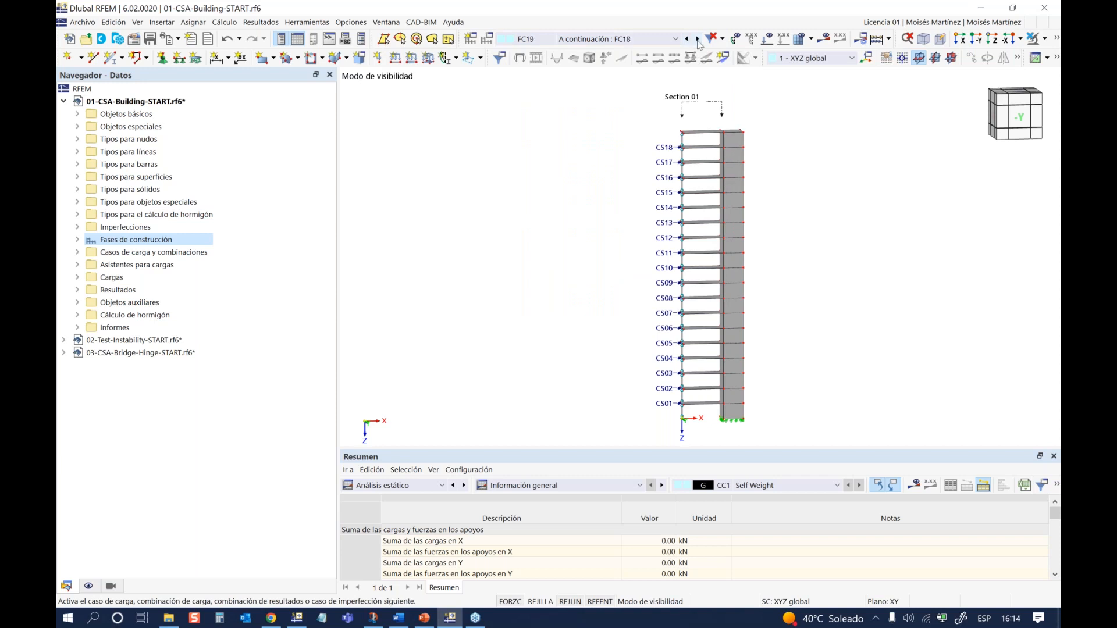
pyautogui.click(698, 40)
pyautogui.click(698, 39)
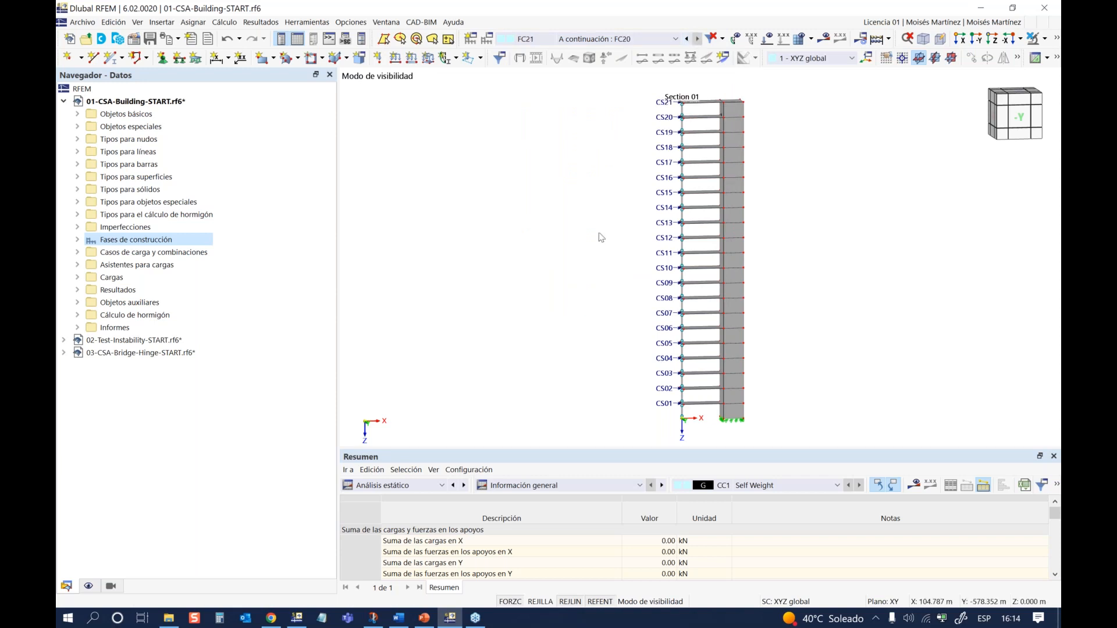
pyautogui.click(1016, 122)
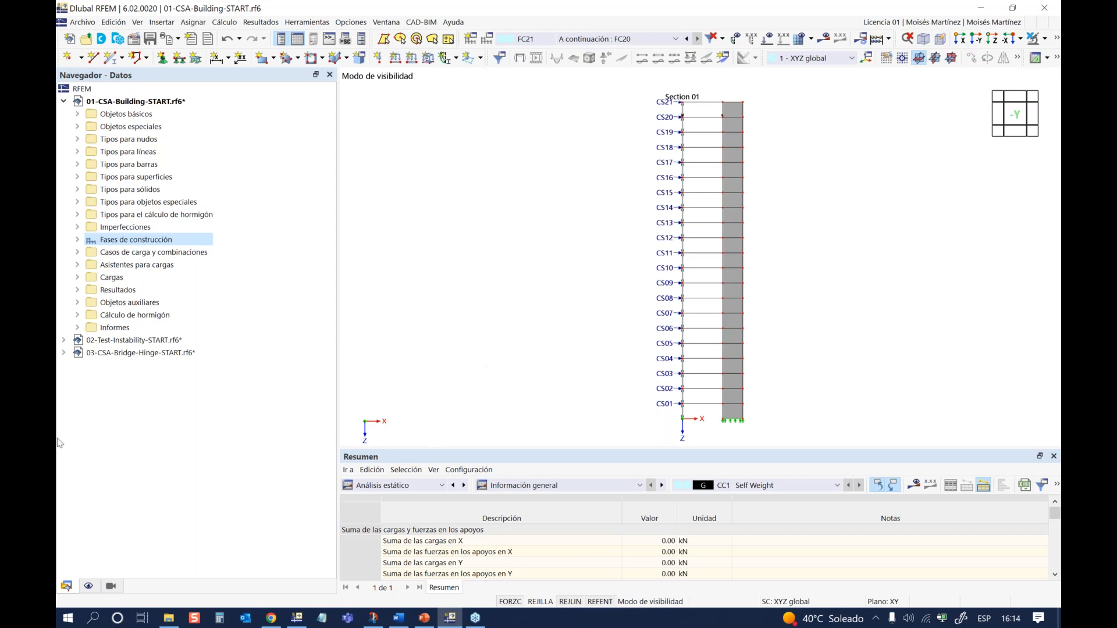
# Step: Open the tower's construction stages for editing within the load cases and combinations
pyautogui.click(79, 254)
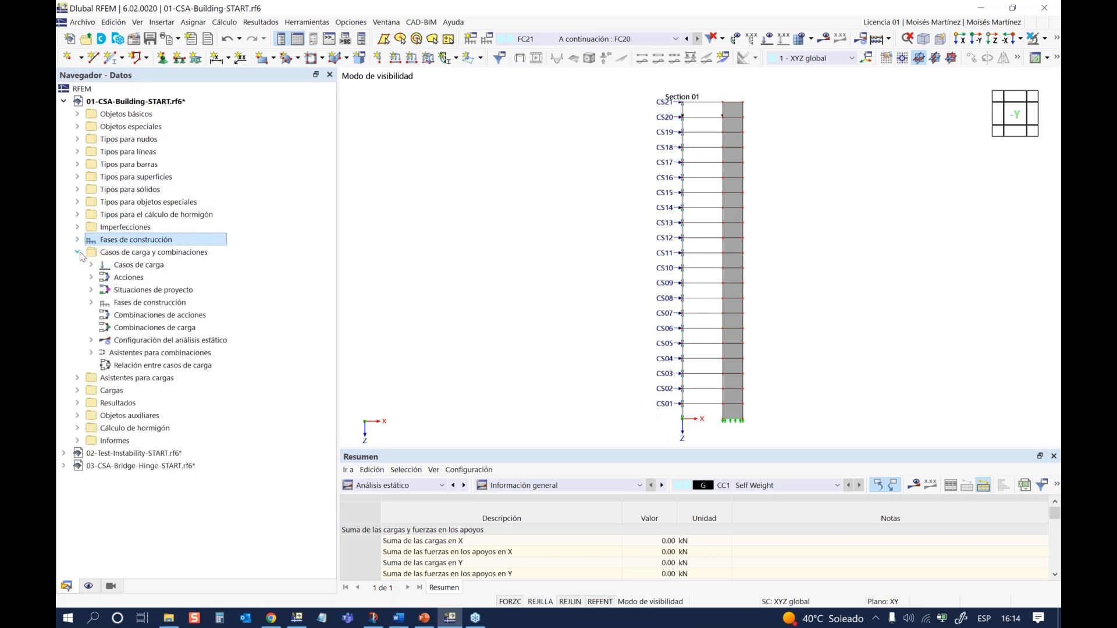
pyautogui.doubleClick(145, 303)
pyautogui.scroll(-2, 165, 248)
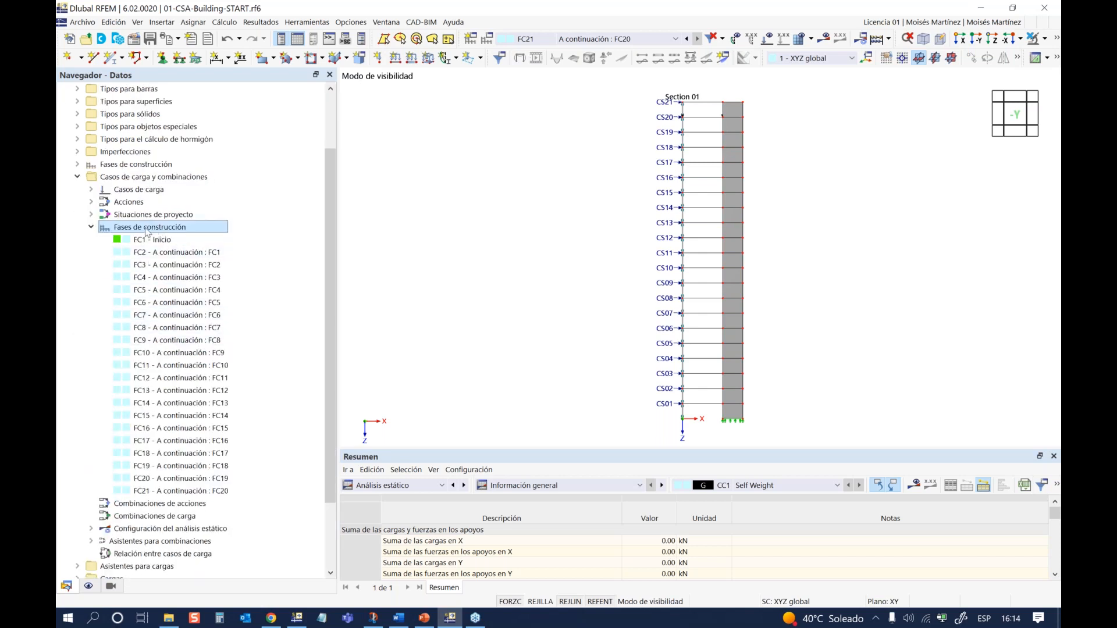
pyautogui.rightClick(146, 231)
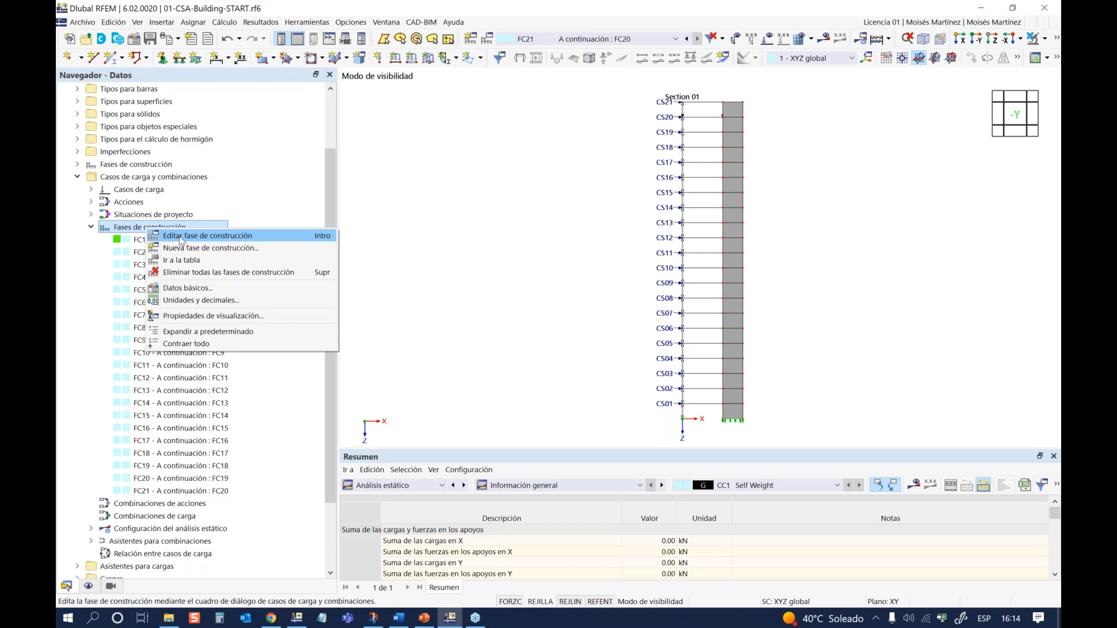
pyautogui.click(182, 235)
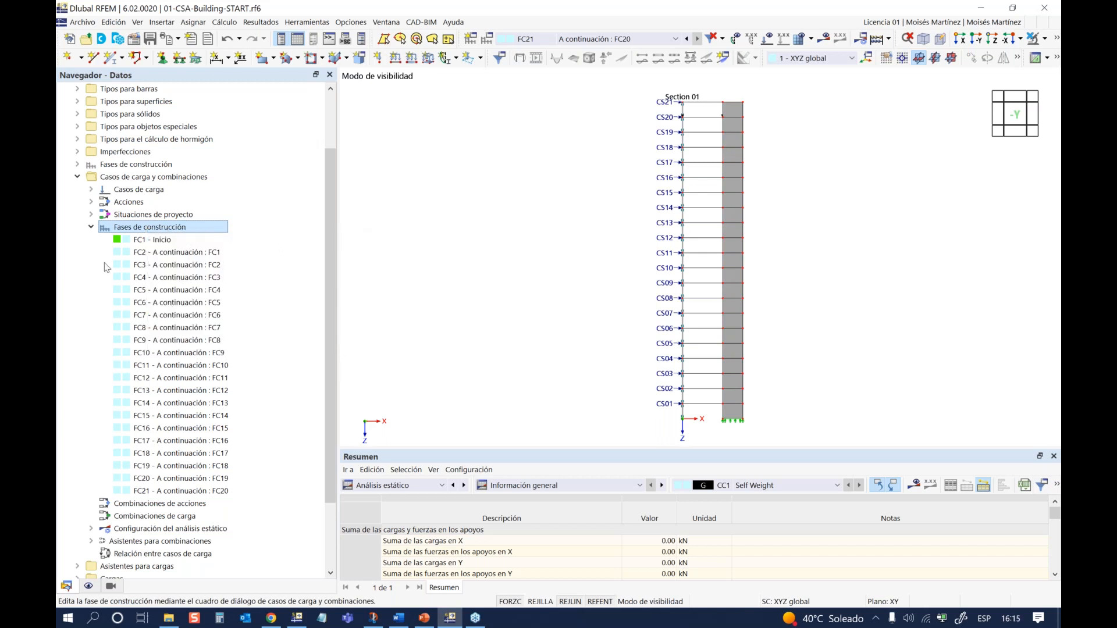
pyautogui.doubleClick(137, 229)
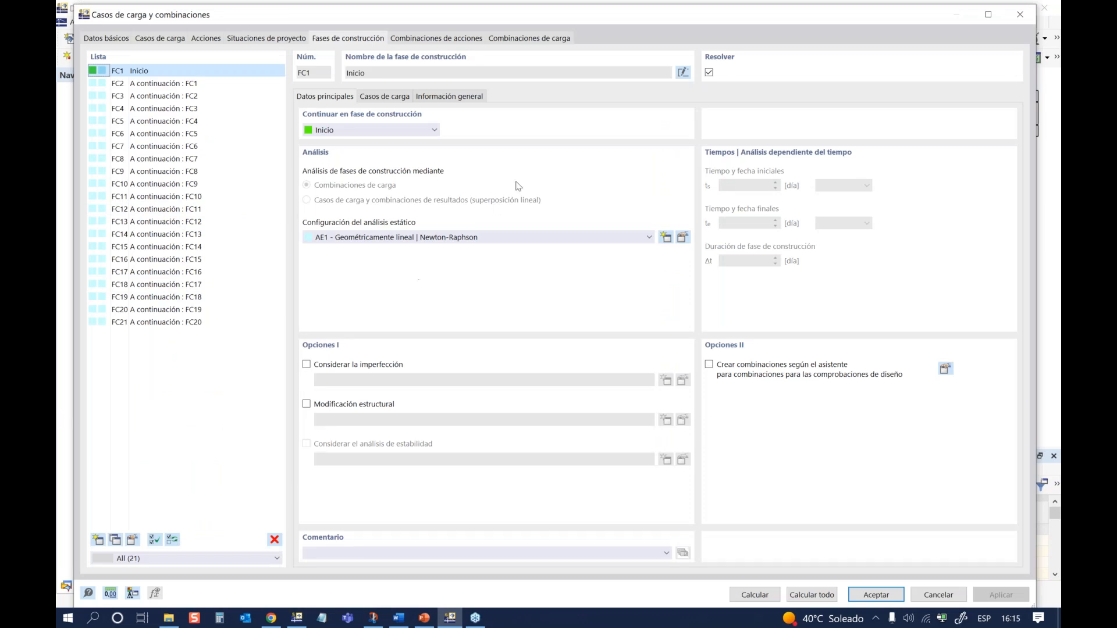
# Step: Compare the preceding stage defined in the main data of construction stages FC1, FC4, FC8, FC14 and FC18
pyautogui.click(152, 108)
pyautogui.click(147, 159)
pyautogui.click(146, 234)
pyautogui.click(146, 284)
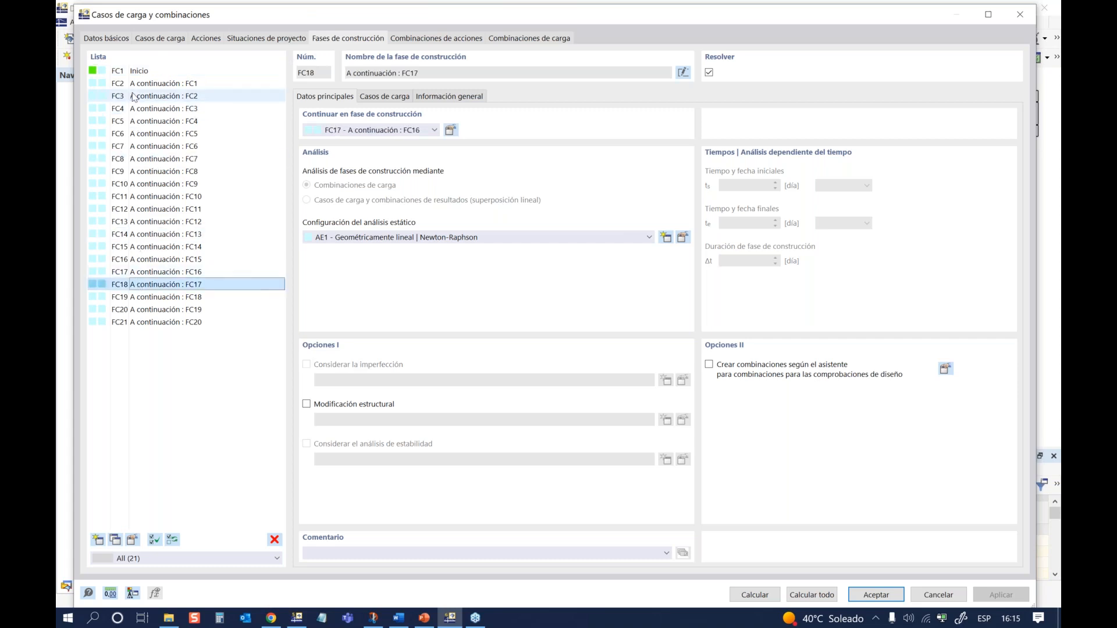
pyautogui.click(137, 71)
pyautogui.click(140, 108)
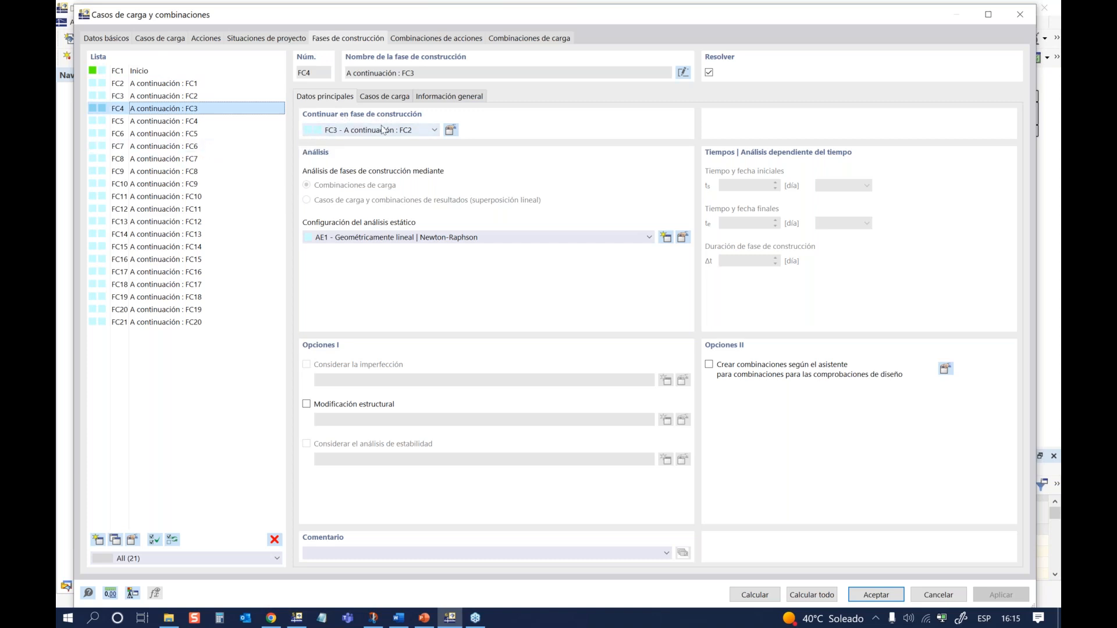
# Step: Examine which stages FC10 can continue from and keep AE1 - Geométricamente lineal | Newton-Raphson as its static analysis configuration
pyautogui.click(168, 185)
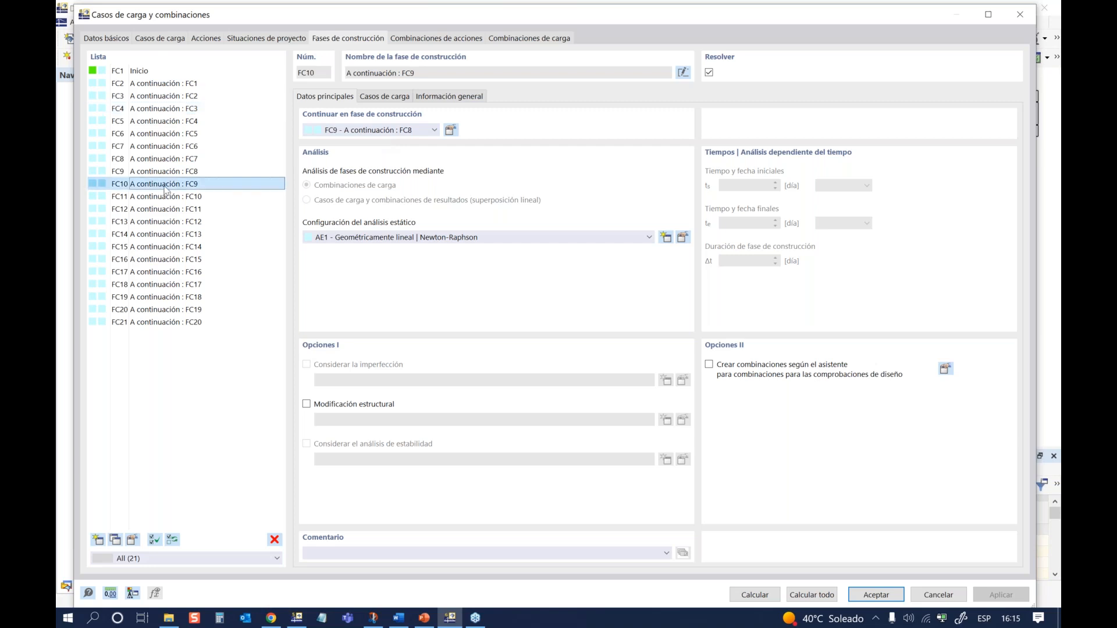
pyautogui.click(324, 130)
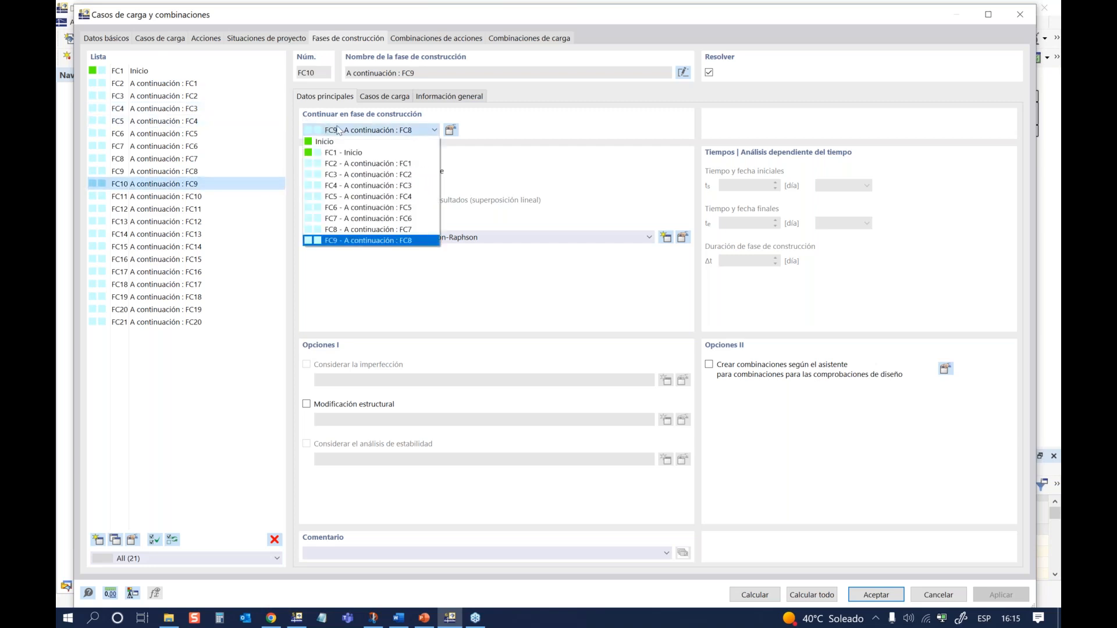
pyautogui.click(151, 186)
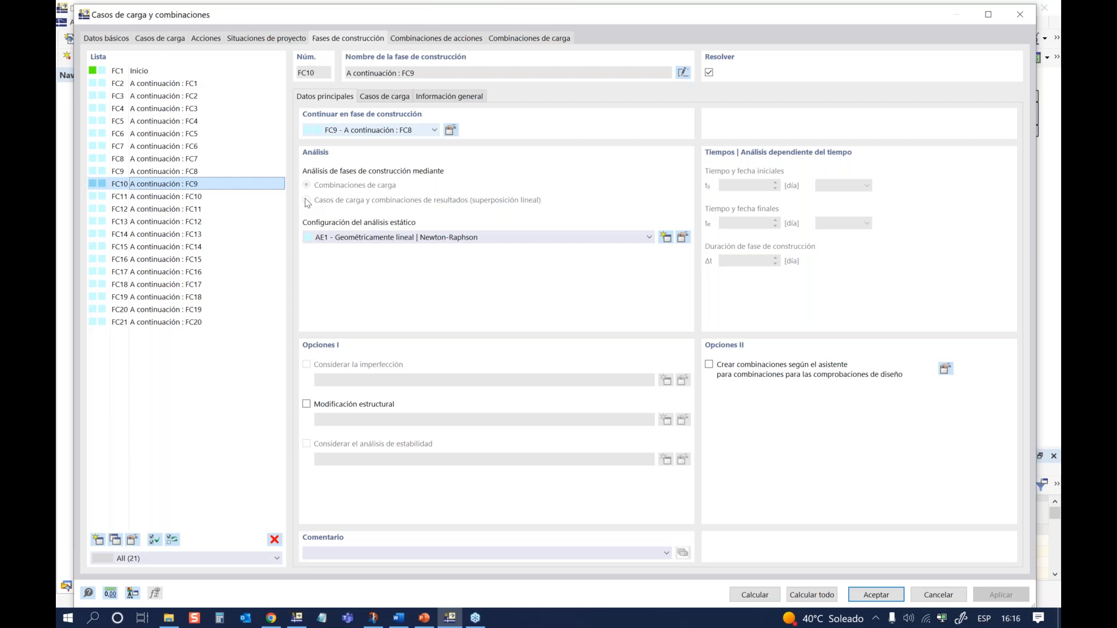
pyautogui.click(495, 239)
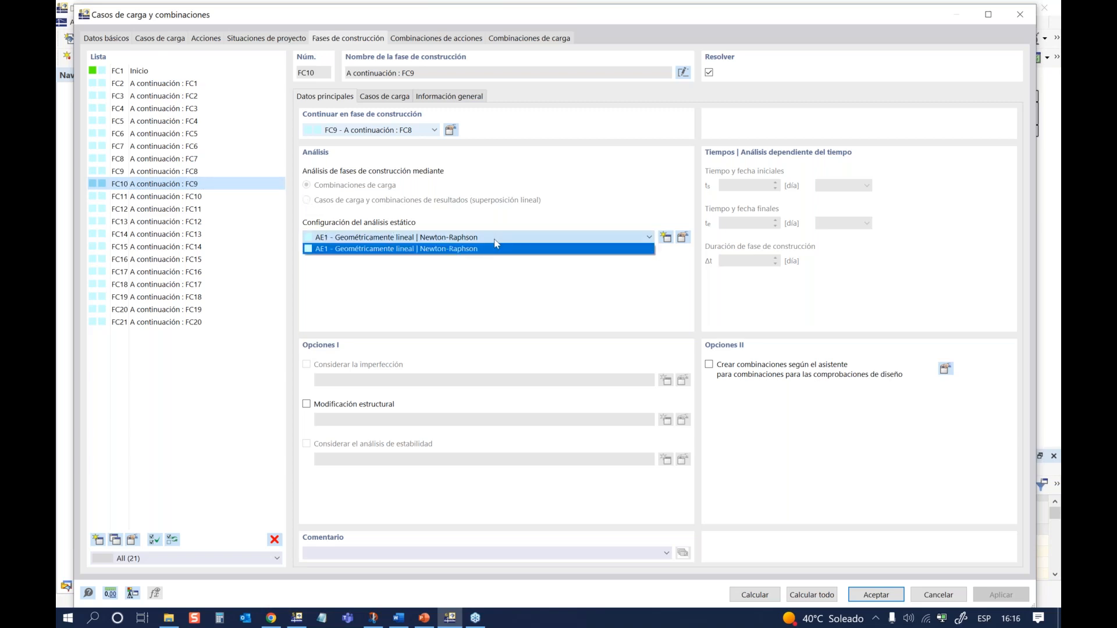
pyautogui.click(397, 250)
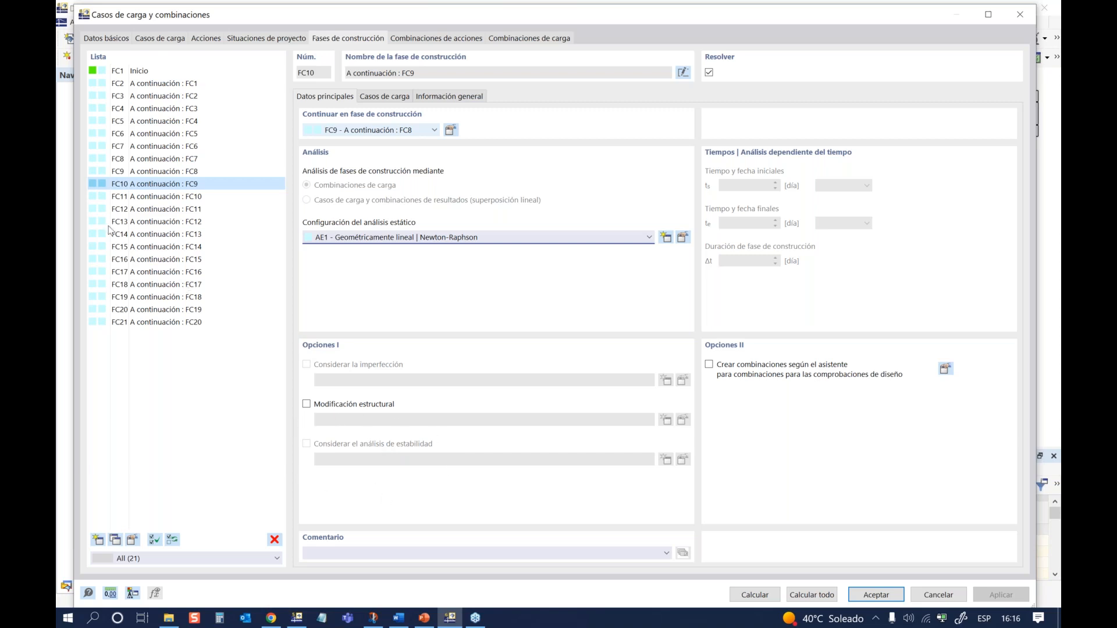
# Step: Examine the load cases assigned to construction stages FC7, FC10, FC11, FC13, FC15 and FC16
pyautogui.click(129, 208)
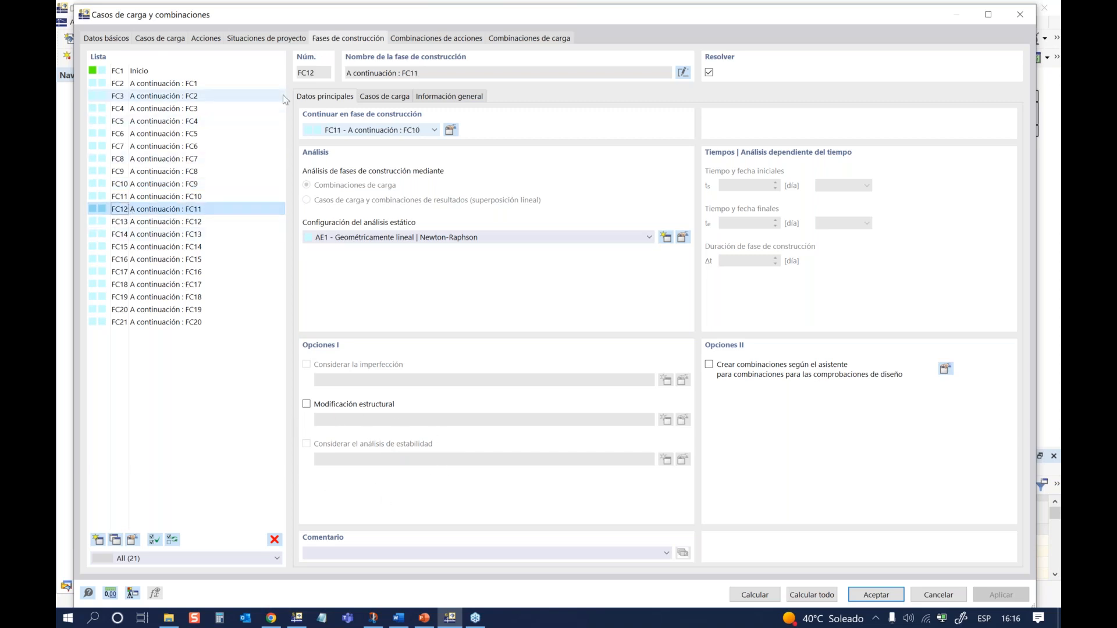
pyautogui.click(167, 148)
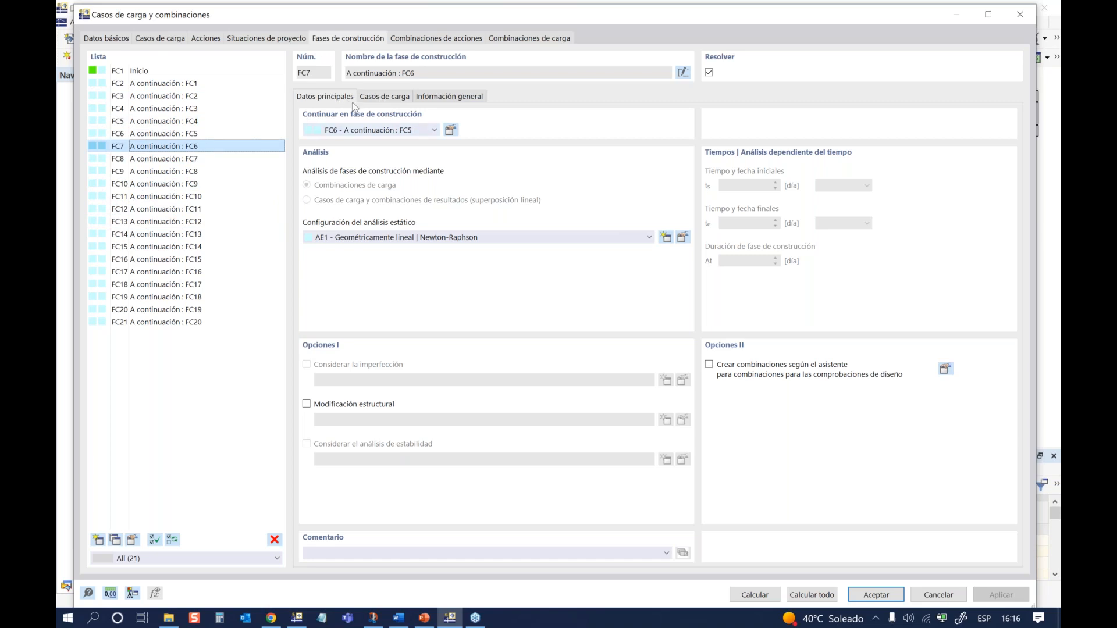
pyautogui.click(371, 97)
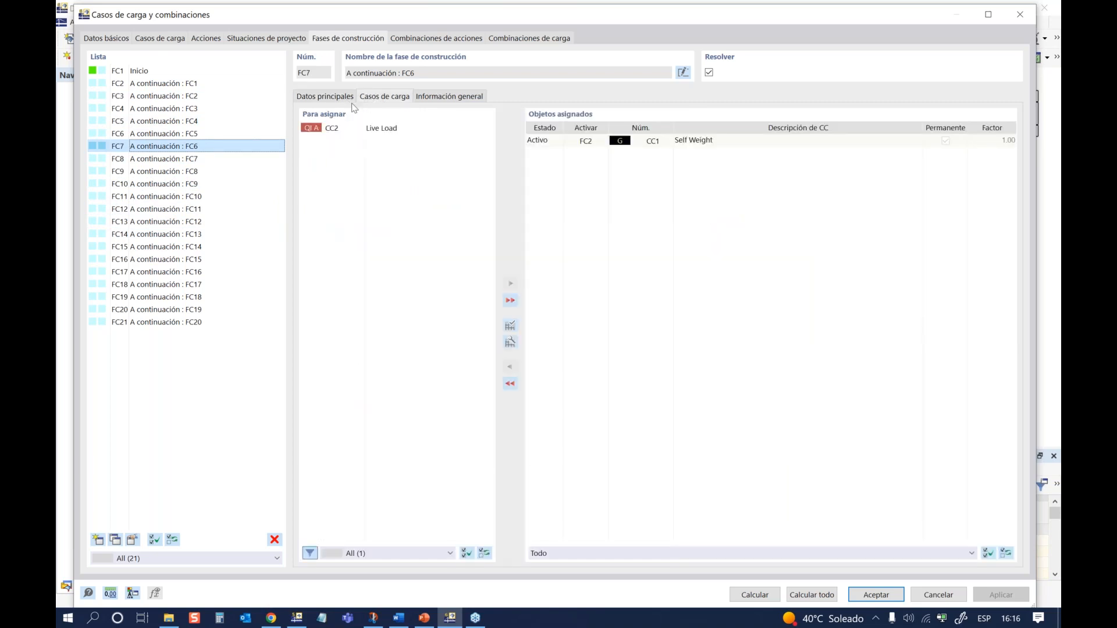
pyautogui.click(154, 197)
pyautogui.click(150, 247)
pyautogui.click(155, 185)
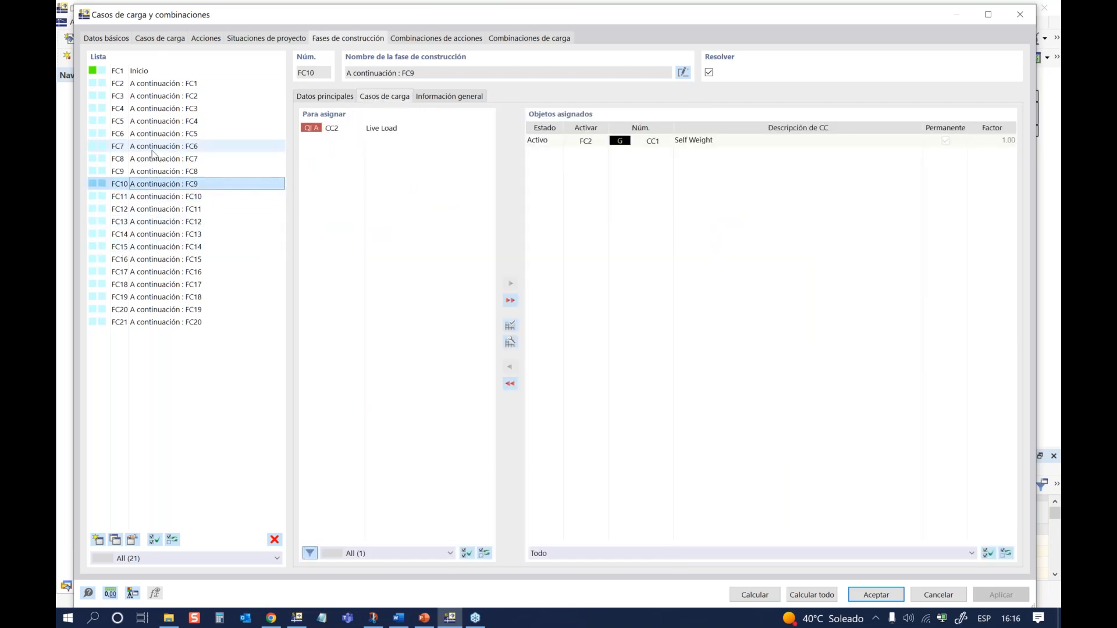
pyautogui.click(152, 151)
pyautogui.click(132, 184)
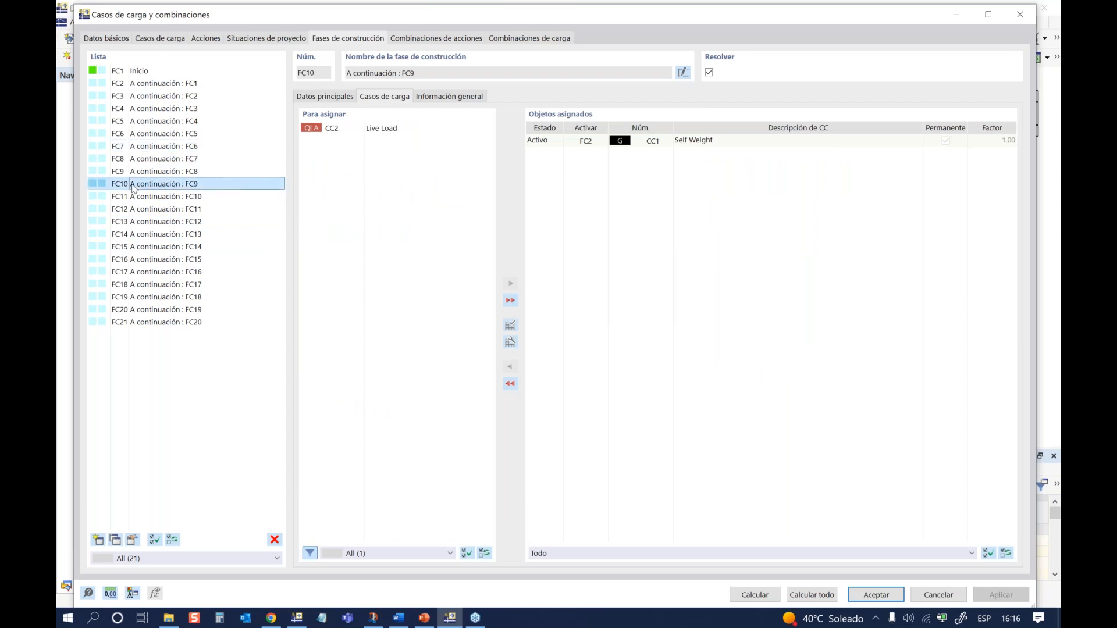
pyautogui.click(146, 222)
pyautogui.click(147, 259)
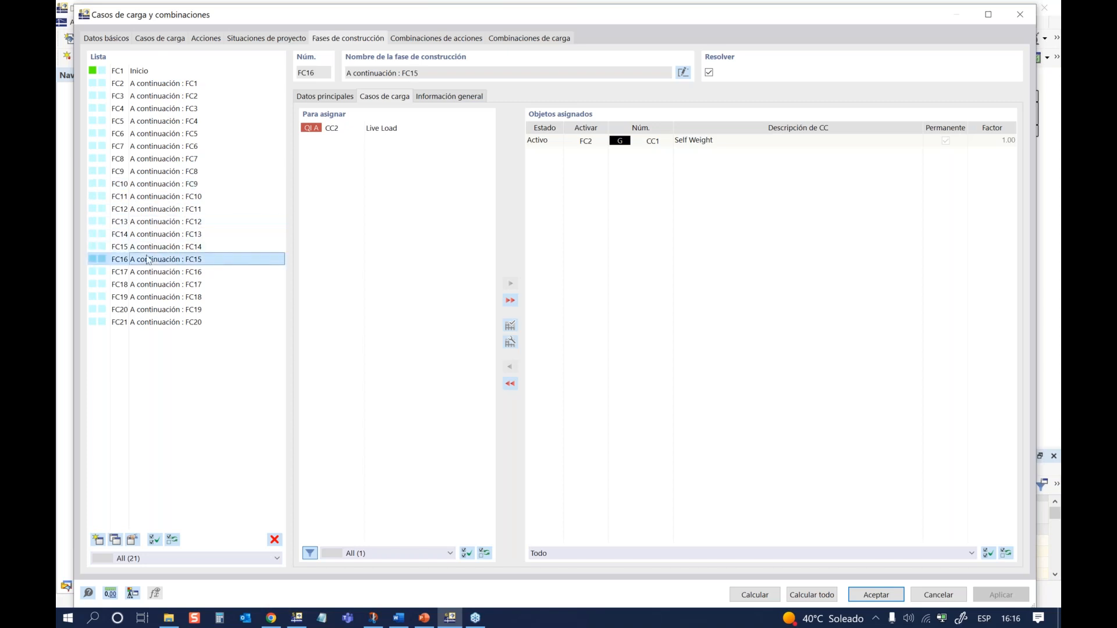
# Step: Compare the load case assignment of initial stage FC1 with that of FC5, FC10, FC14 and FC18
pyautogui.moveTo(468, 21)
pyautogui.mouseDown()
pyautogui.moveTo(449, 108)
pyautogui.moveTo(476, 37)
pyautogui.mouseUp()
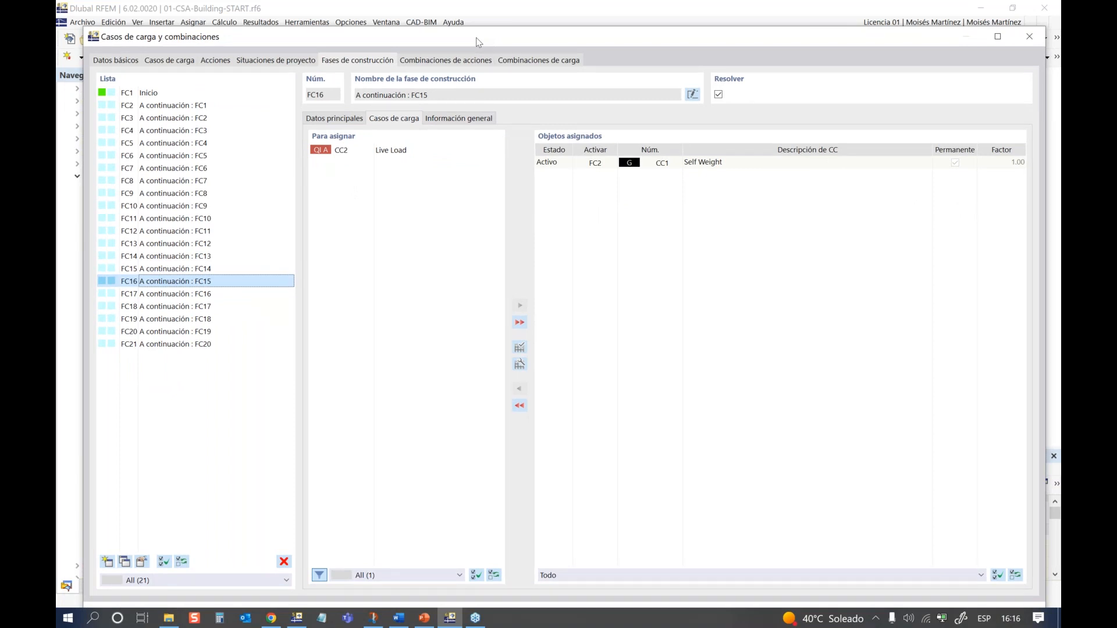
pyautogui.moveTo(476, 38)
pyautogui.mouseDown()
pyautogui.moveTo(466, 41)
pyautogui.moveTo(470, 28)
pyautogui.mouseUp()
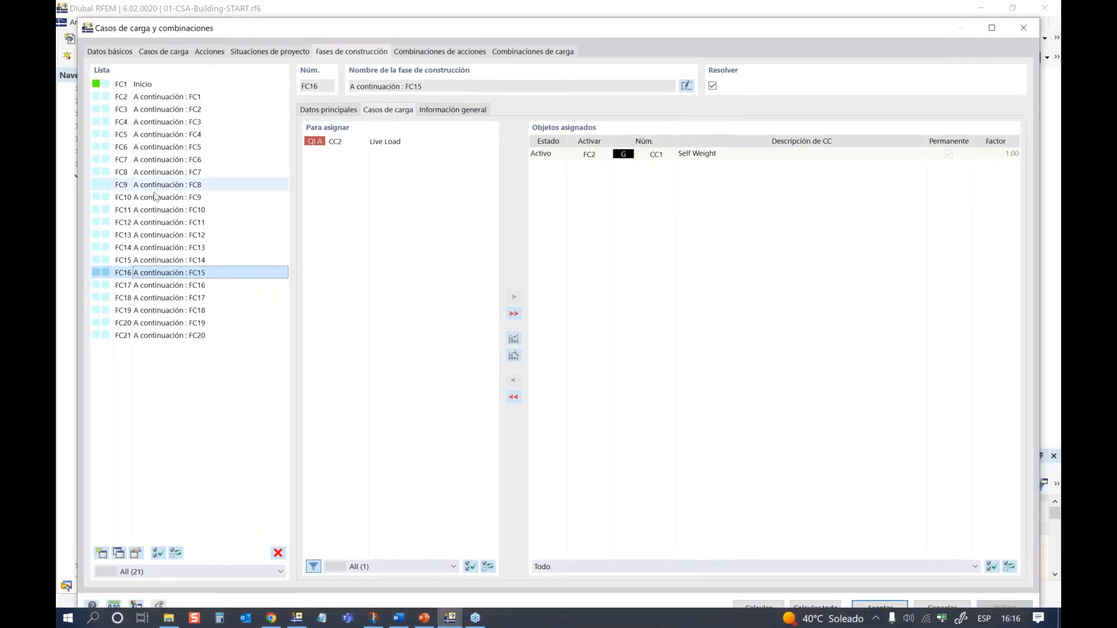
pyautogui.click(216, 196)
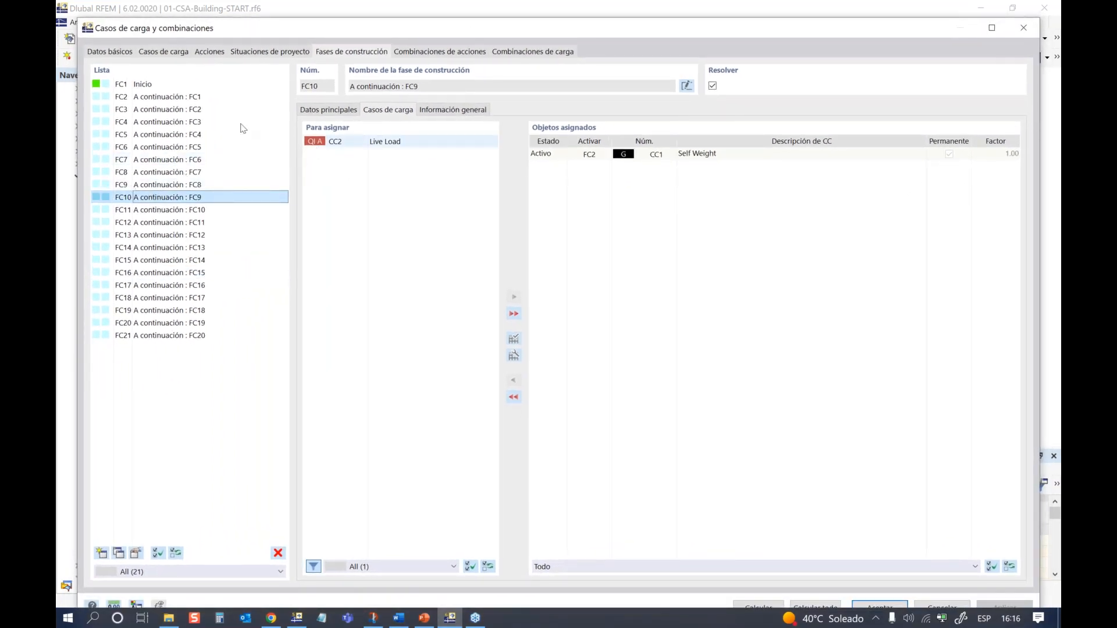
pyautogui.click(137, 85)
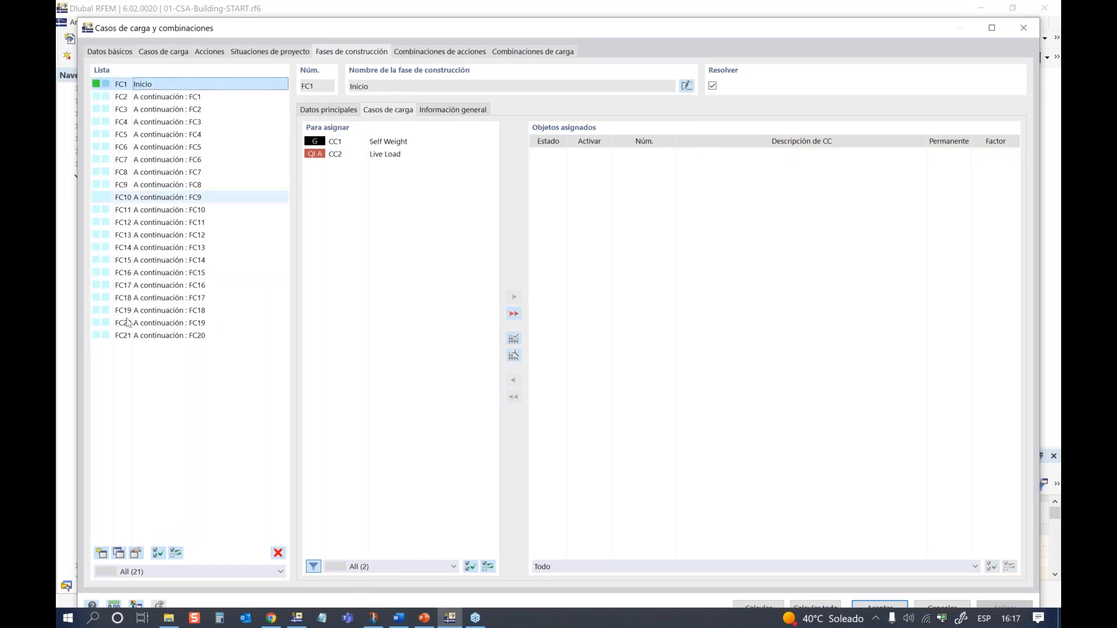
pyautogui.click(407, 142)
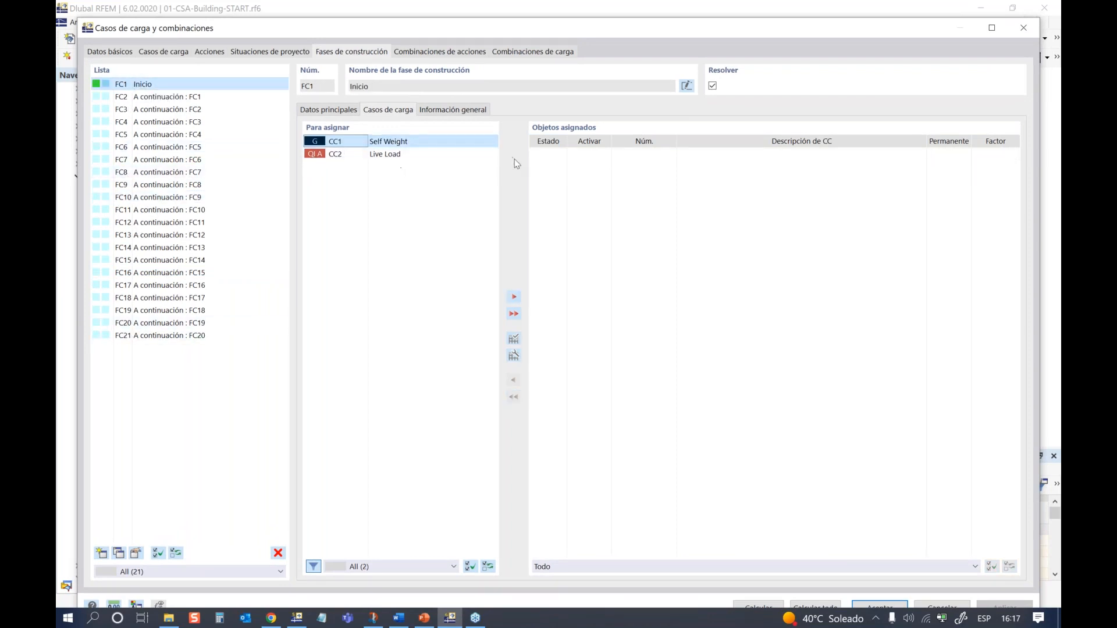
pyautogui.click(151, 135)
pyautogui.click(160, 198)
pyautogui.click(162, 249)
pyautogui.click(157, 297)
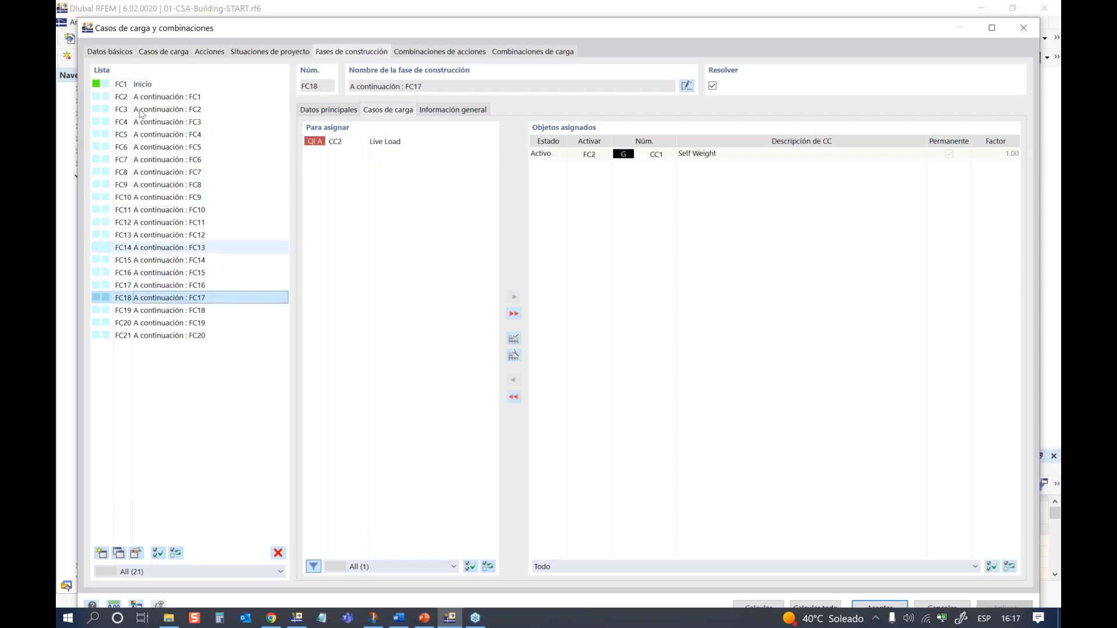
# Step: Assign load case CC1 Self Weight to construction stage FC1
pyautogui.click(140, 84)
pyautogui.click(387, 141)
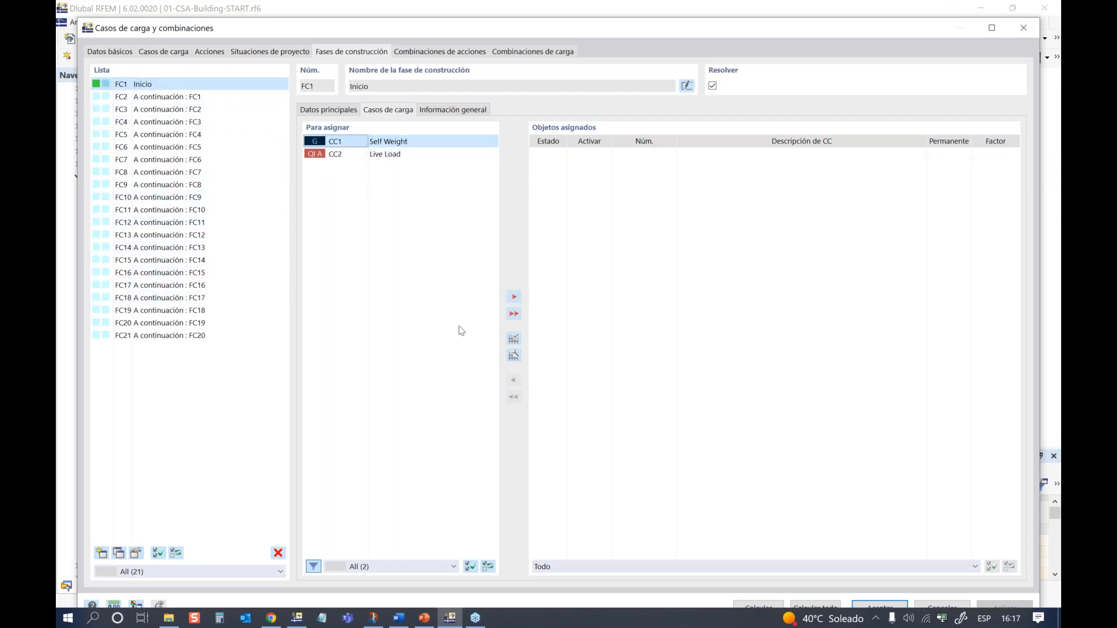
pyautogui.click(514, 296)
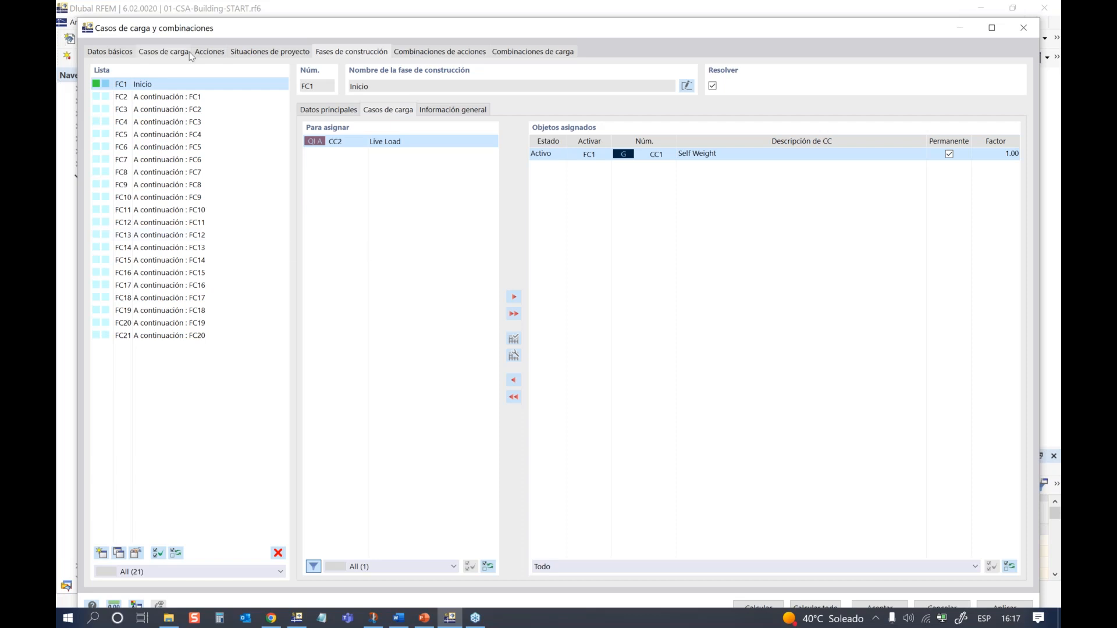
# Step: Show the main data of load case CC1 Self Weight and resize the dialog so it fits fully on screen
pyautogui.click(163, 51)
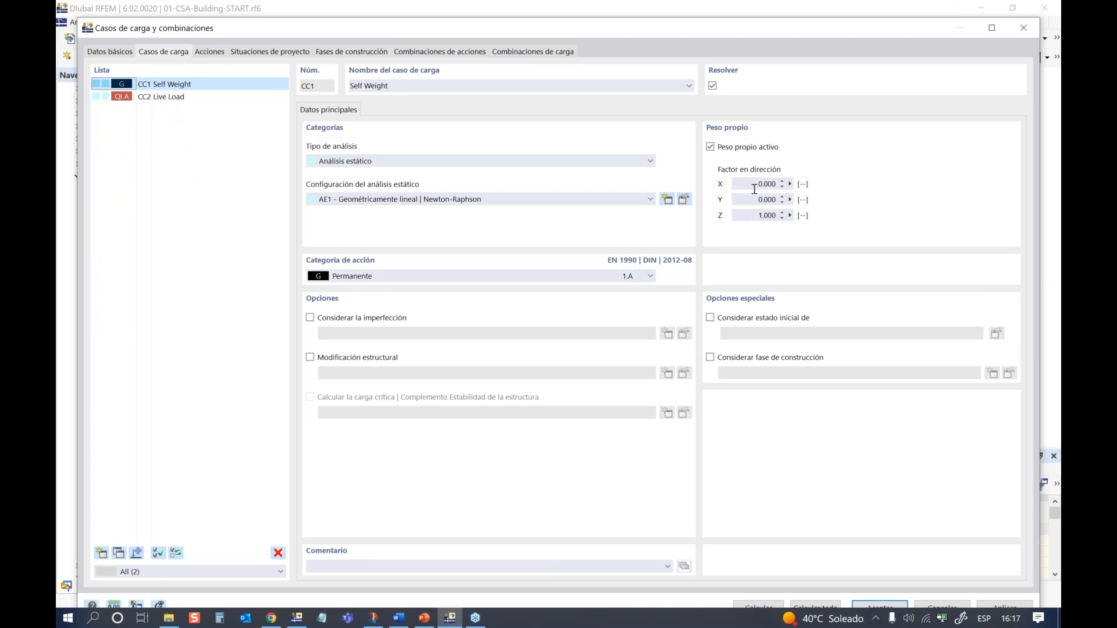
pyautogui.moveTo(626, 29); pyautogui.dragTo(736, 507)
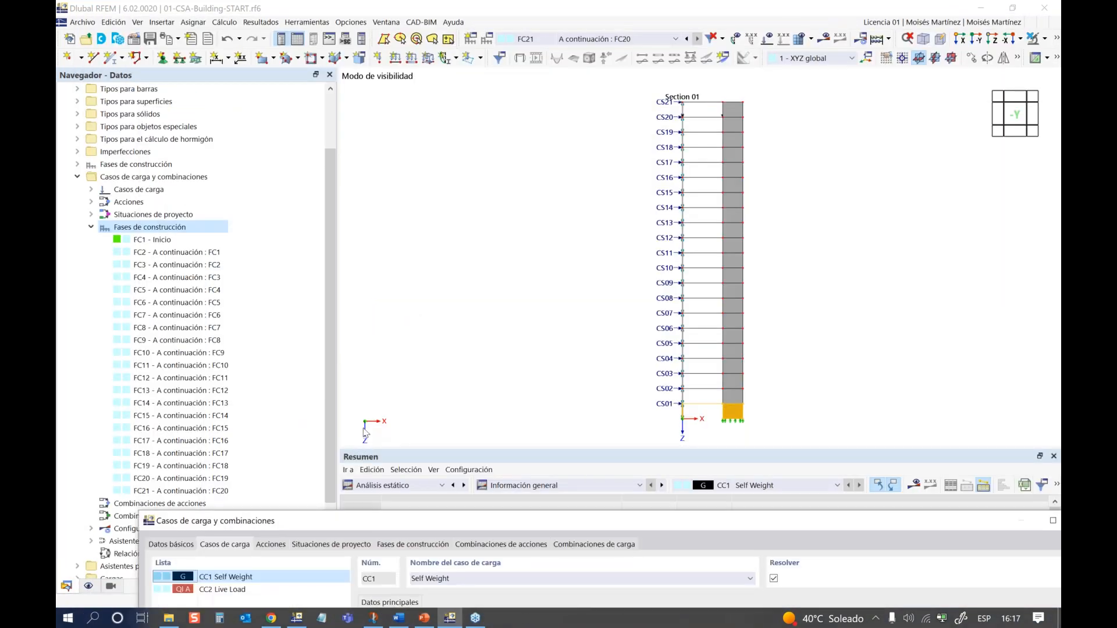
pyautogui.moveTo(380, 523); pyautogui.dragTo(315, 12)
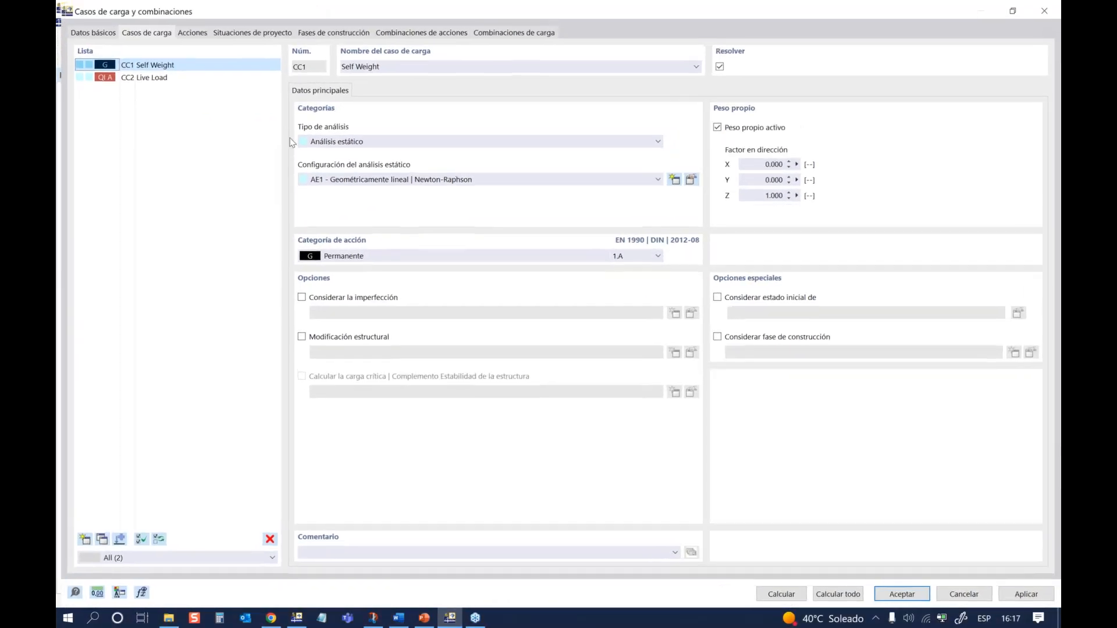
pyautogui.doubleClick(393, 9)
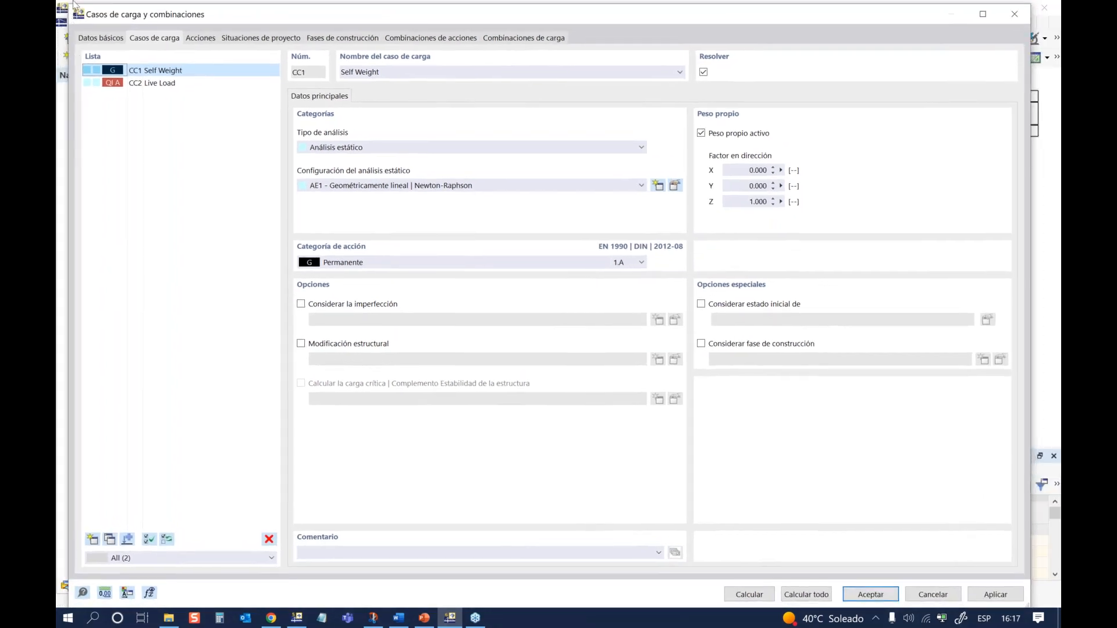
pyautogui.moveTo(69, 7); pyautogui.dragTo(103, 18)
pyautogui.moveTo(328, 30); pyautogui.dragTo(322, 30)
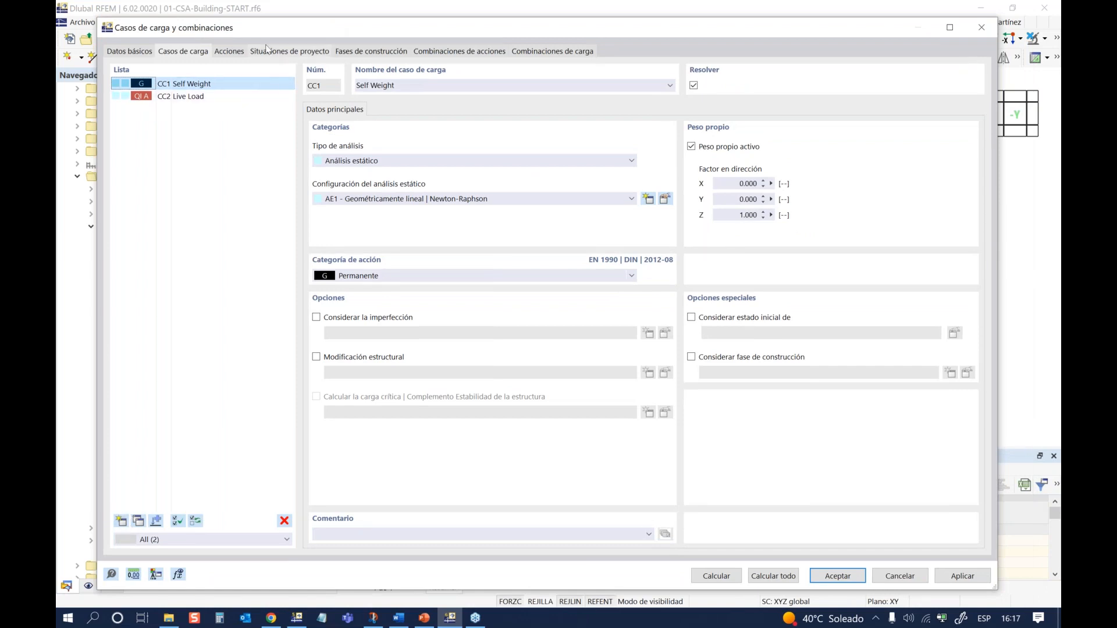
pyautogui.moveTo(280, 30); pyautogui.dragTo(284, 34)
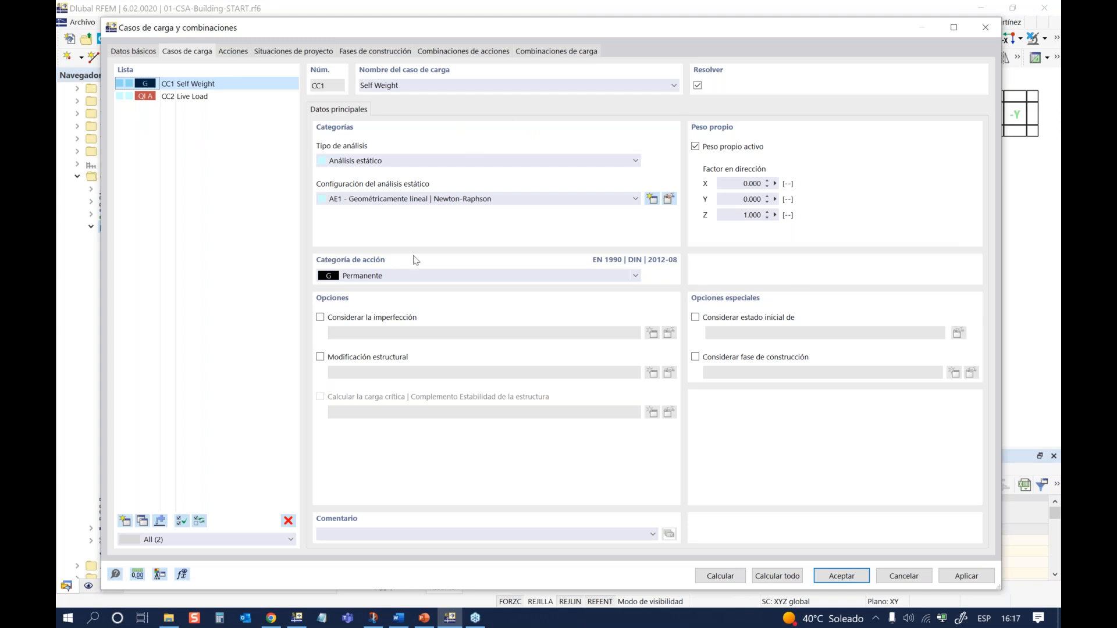
# Step: Examine the load cases assigned to construction stages FC1, FC2, FC5, FC11, FC15 and FC19
pyautogui.click(365, 53)
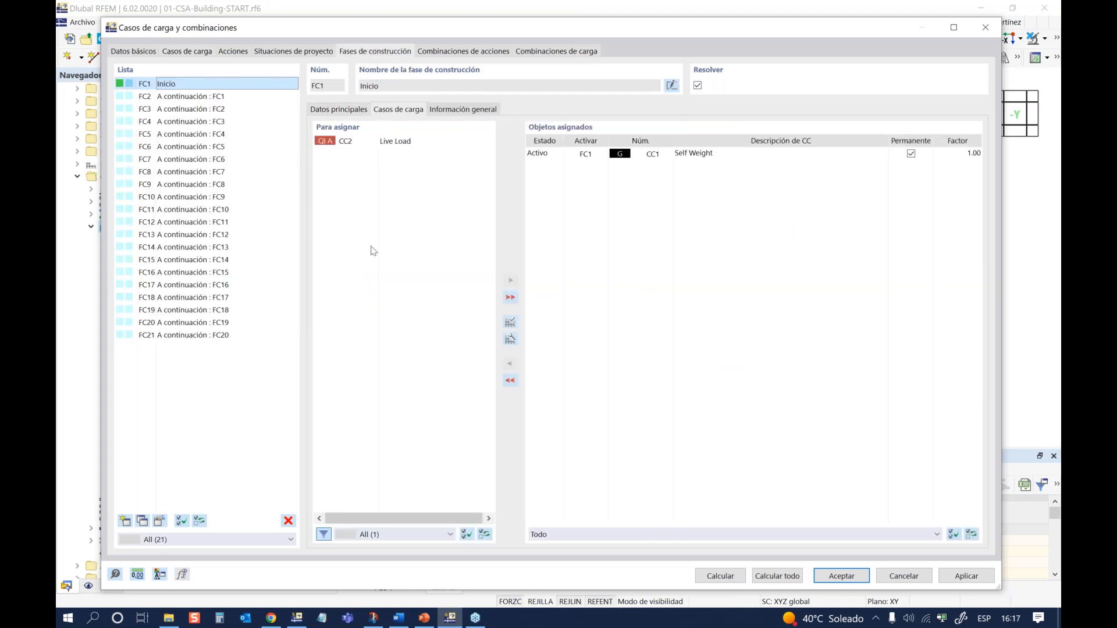
pyautogui.click(168, 101)
pyautogui.click(194, 135)
pyautogui.click(188, 210)
pyautogui.click(183, 260)
pyautogui.click(180, 310)
# Step: Assign load case CC2 Live Load to construction stage FC21 and check the stage's general information
pyautogui.click(177, 339)
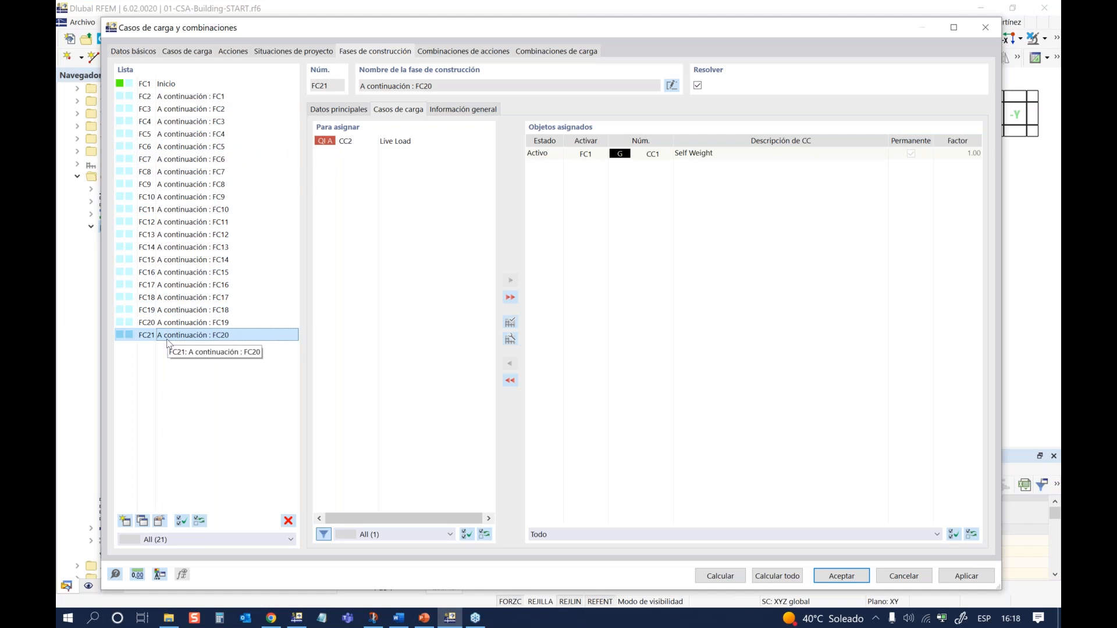
pyautogui.click(335, 141)
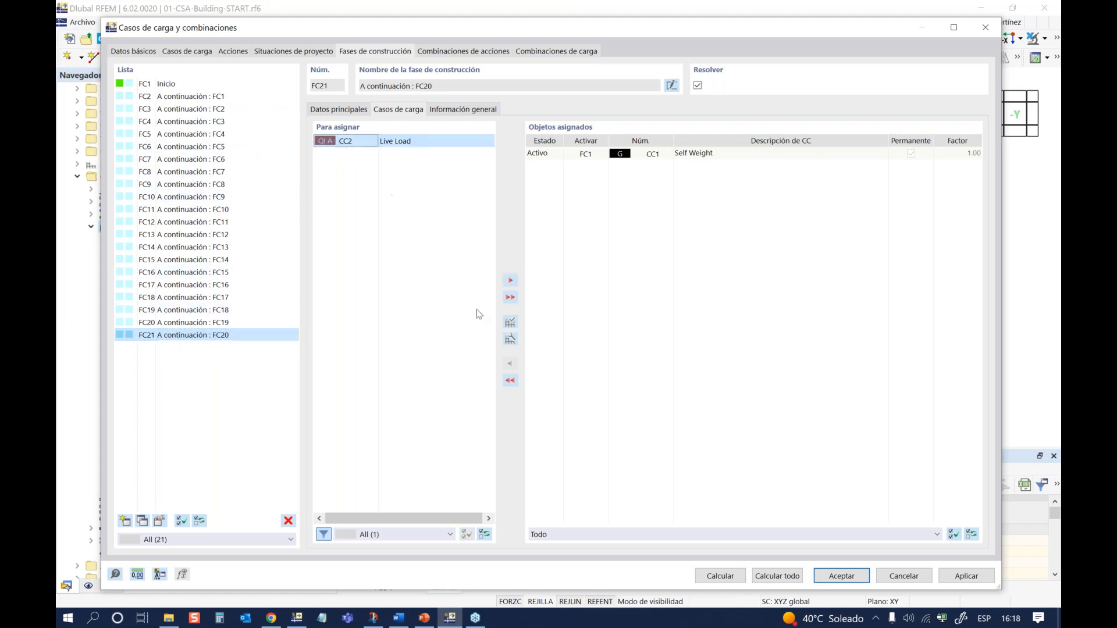
pyautogui.click(511, 281)
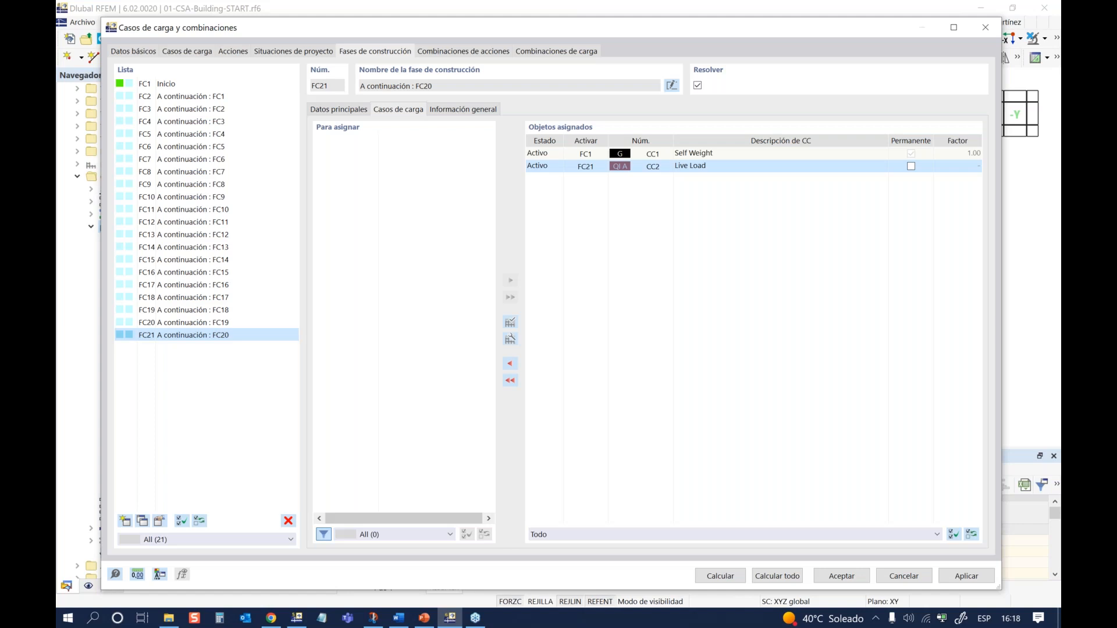
pyautogui.click(443, 110)
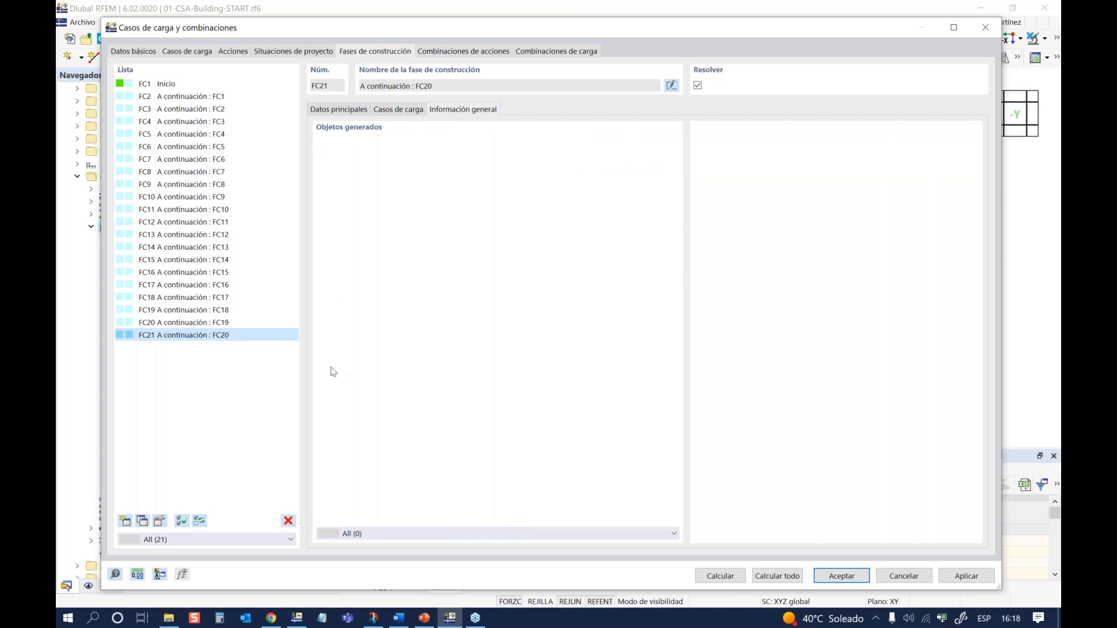
pyautogui.click(387, 110)
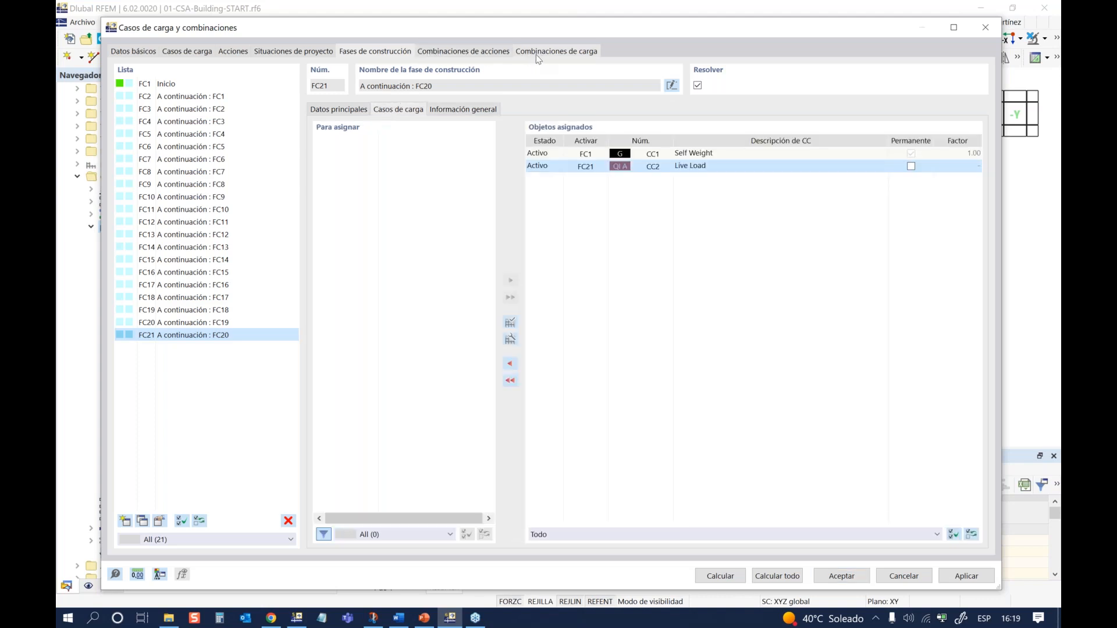
# Step: Try to change the EN 1990 national annex to UNE | 2019-04 for Spain
pyautogui.click(124, 53)
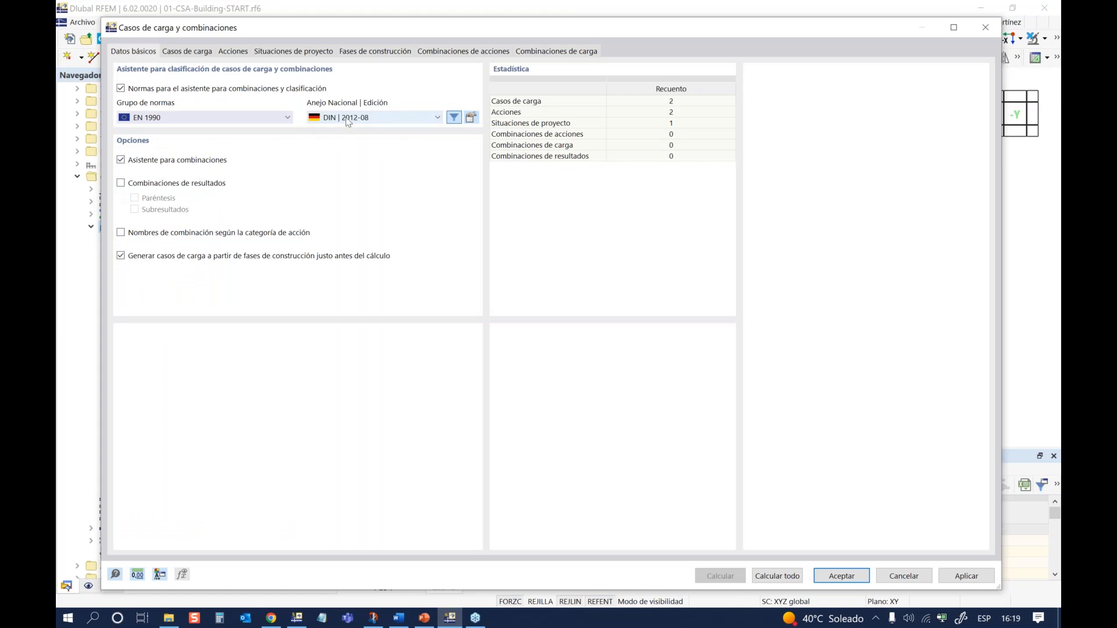
pyautogui.click(373, 119)
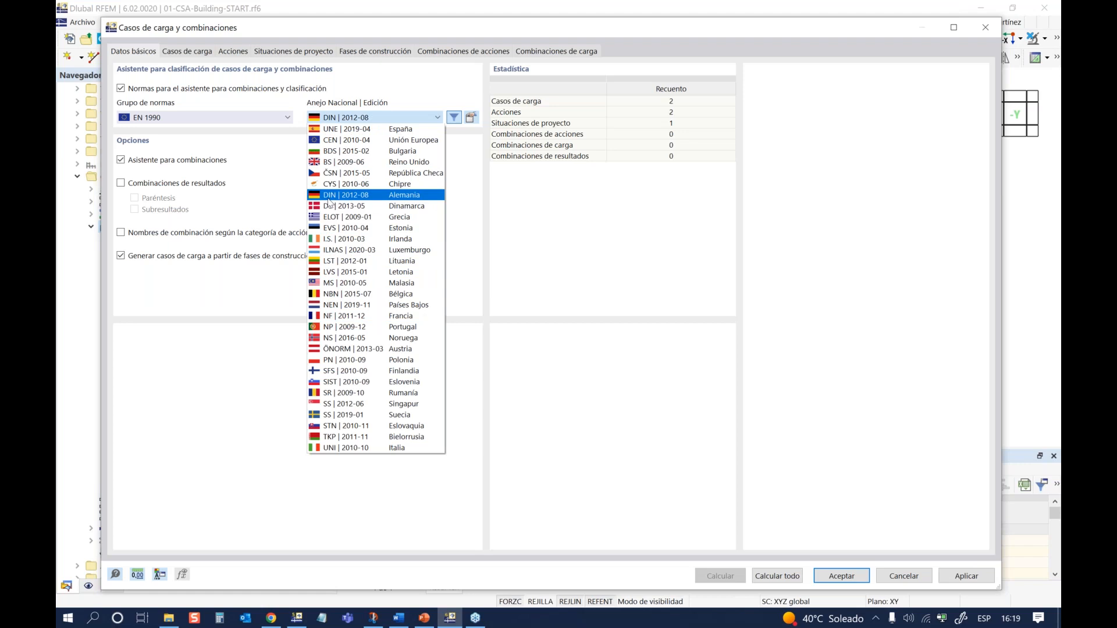
pyautogui.click(342, 130)
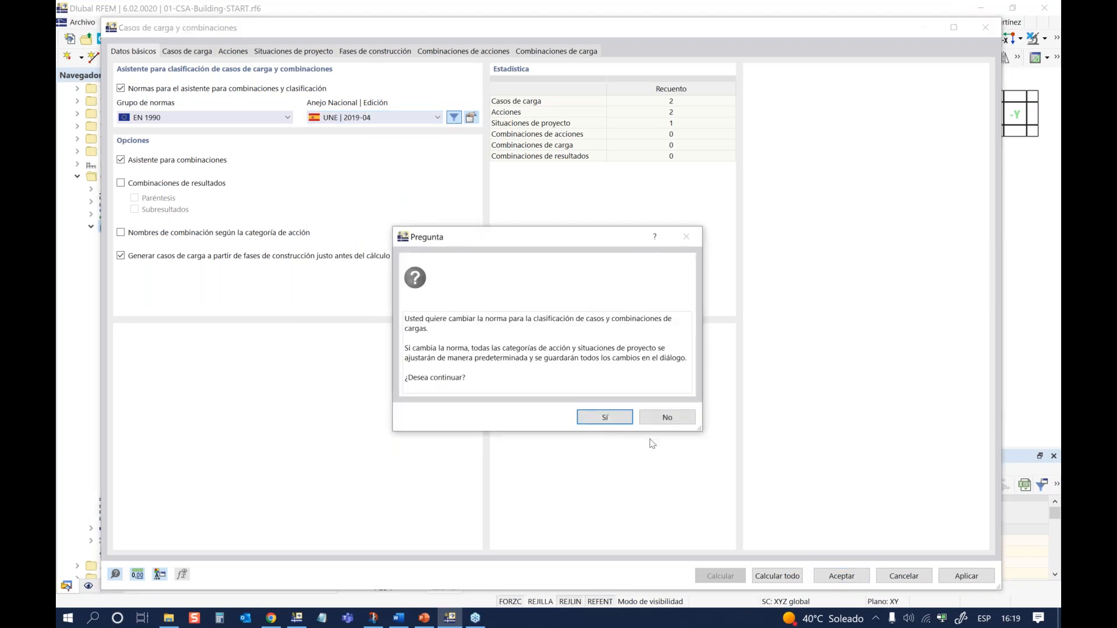
pyautogui.click(667, 417)
# Step: Browse the standard groups and national annexes available for classifying load cases and combinations
pyautogui.click(200, 119)
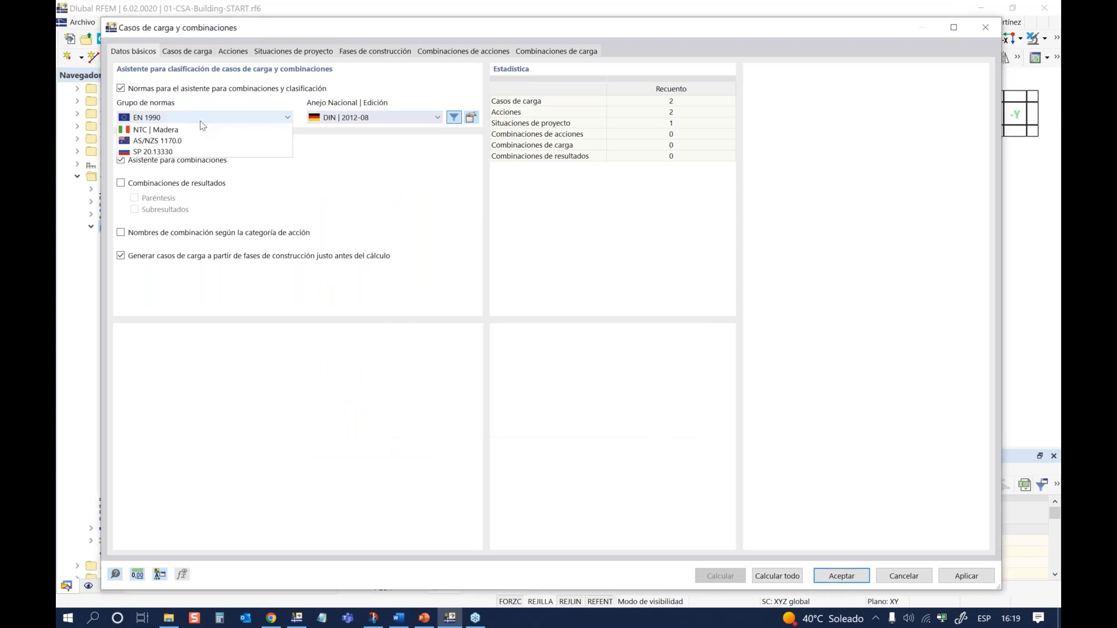
pyautogui.click(349, 117)
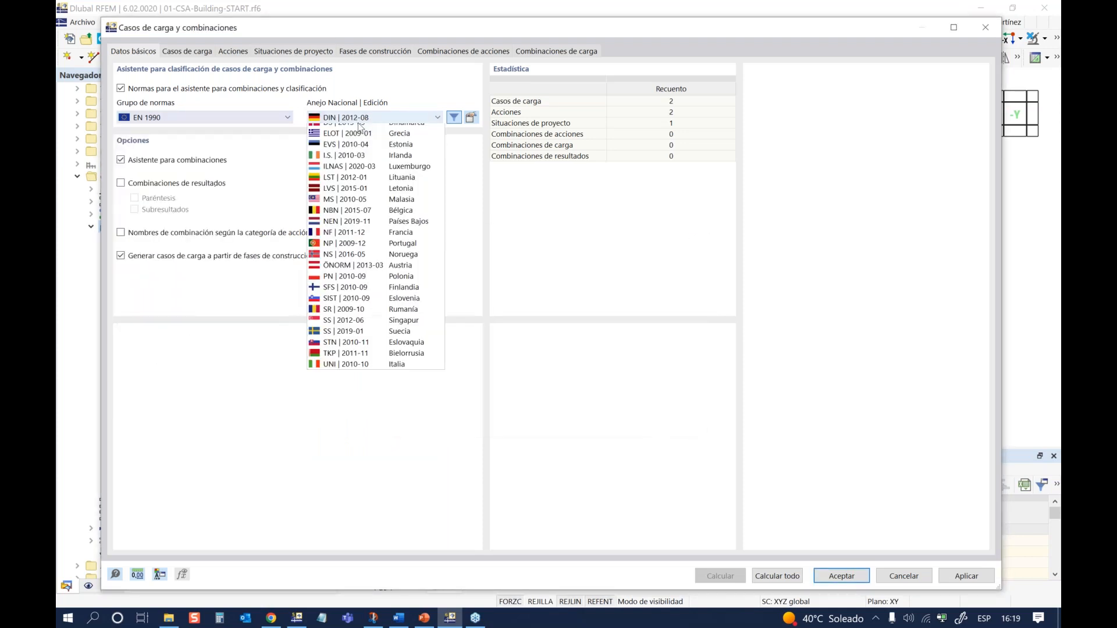
pyautogui.click(239, 120)
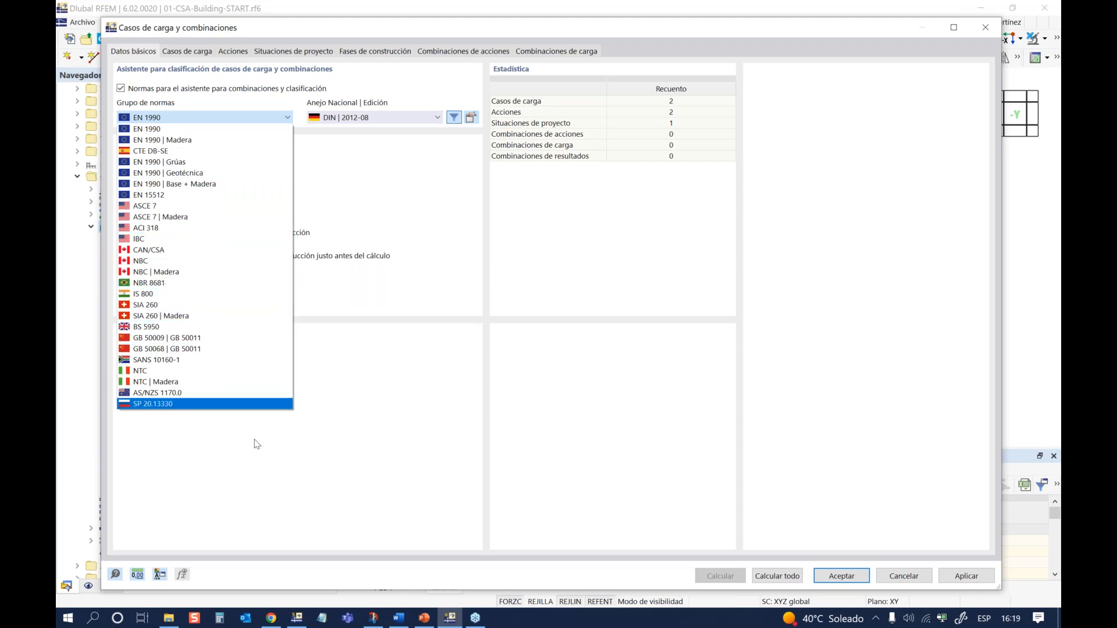
pyautogui.click(267, 448)
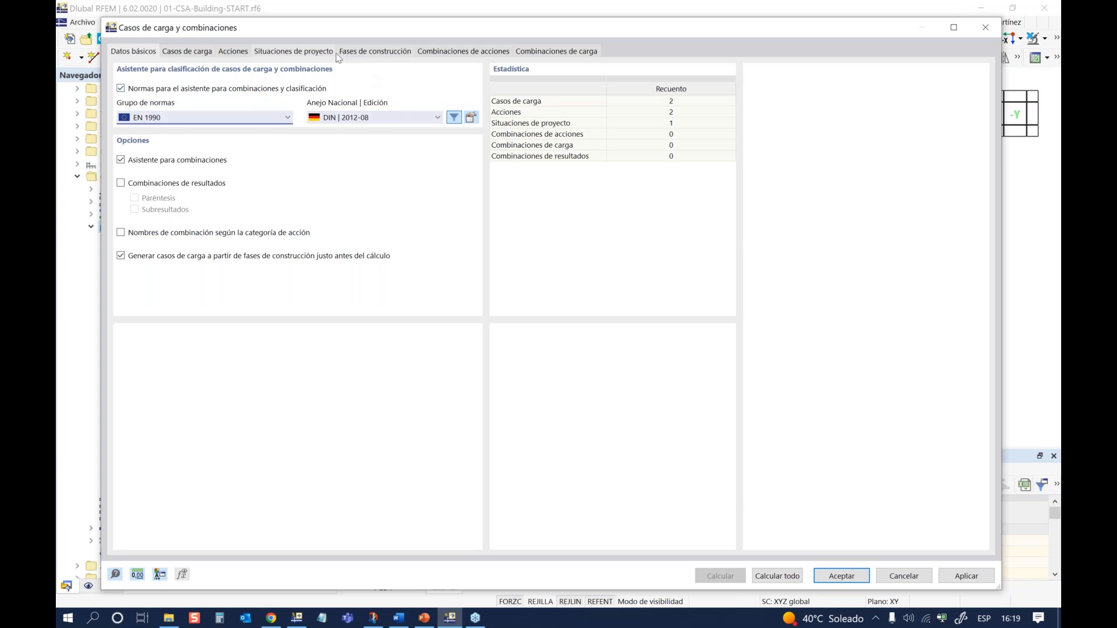
pyautogui.moveTo(378, 30); pyautogui.dragTo(374, 29)
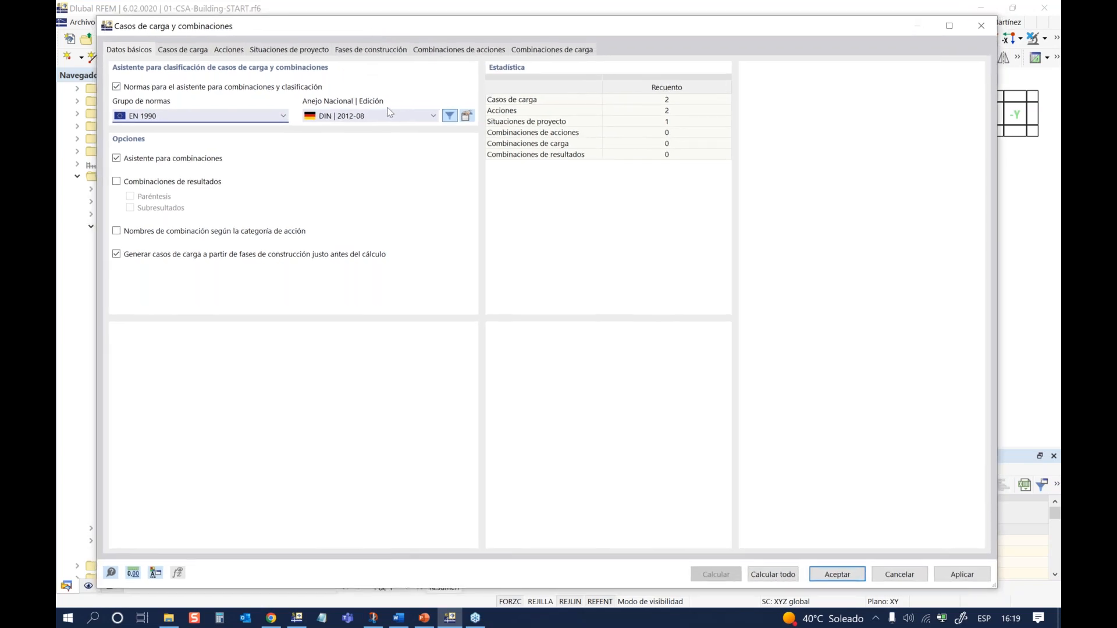
# Step: Check the generated objects of construction stage FC21 and the lists of action combinations and load combinations
pyautogui.click(360, 51)
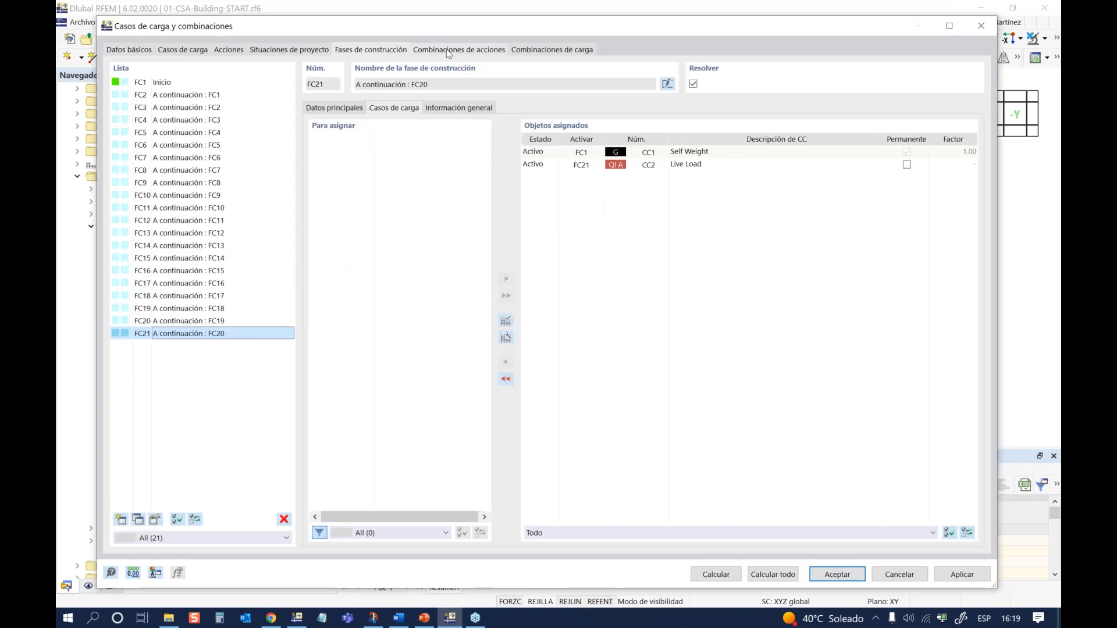
pyautogui.click(458, 108)
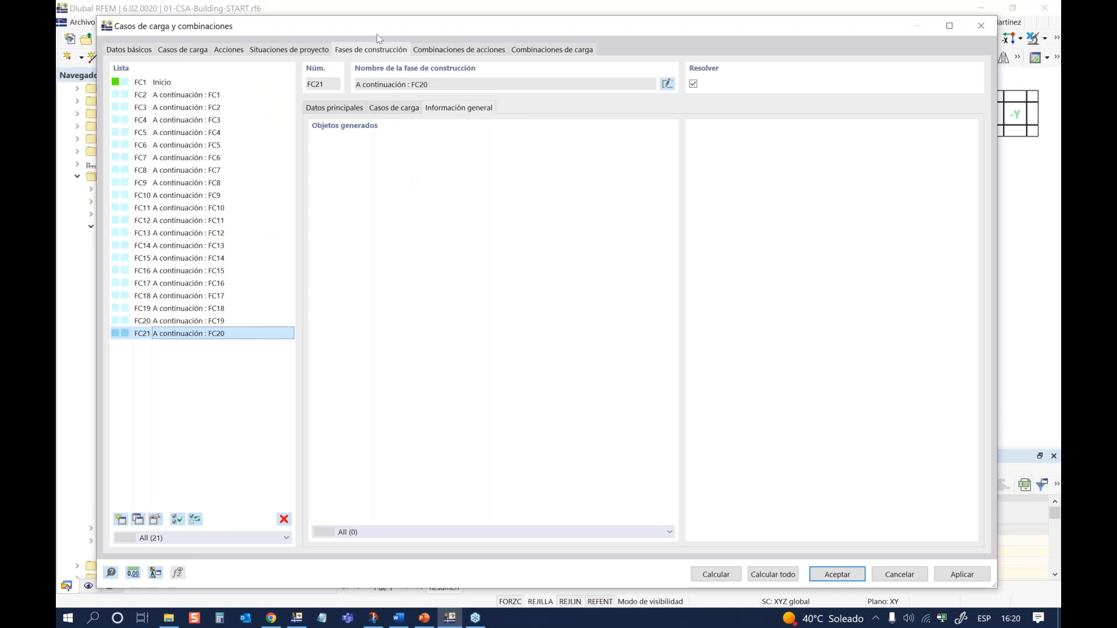
pyautogui.click(447, 52)
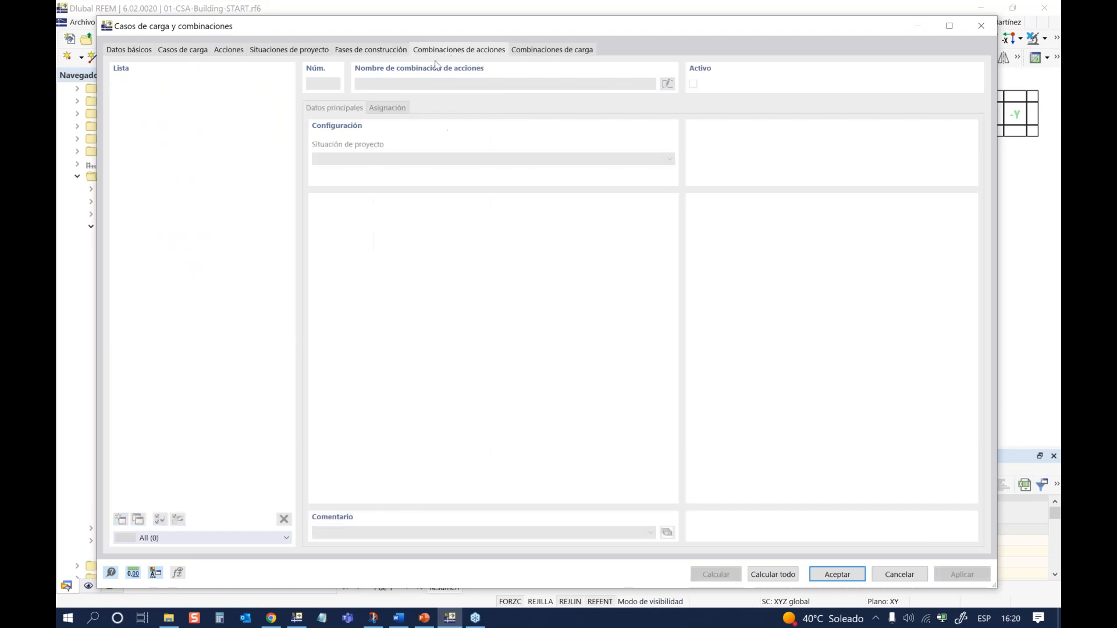
pyautogui.click(372, 50)
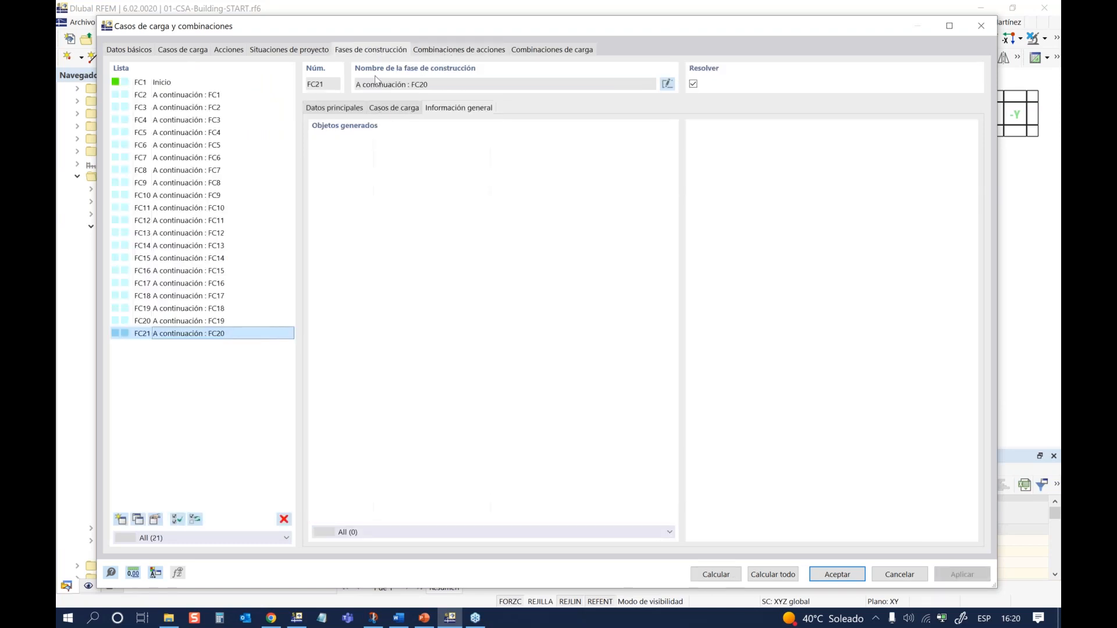
pyautogui.click(459, 50)
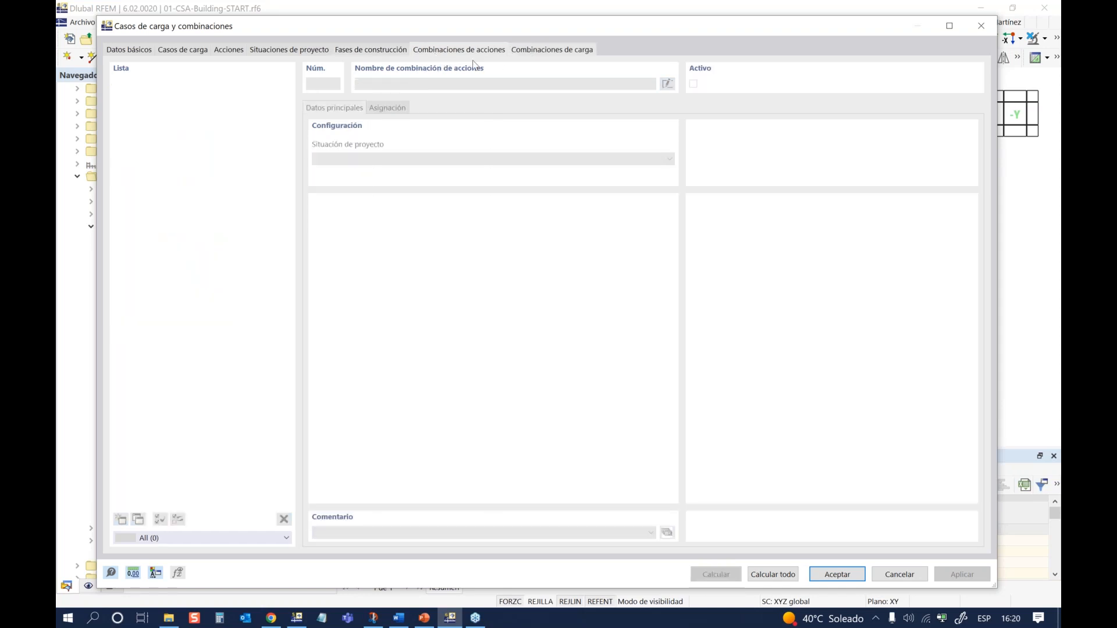
pyautogui.click(527, 50)
# Step: Enable combination creation by the combination wizard for construction stage FC21, accepting wizard 1 with only construction stages considered
pyautogui.click(367, 50)
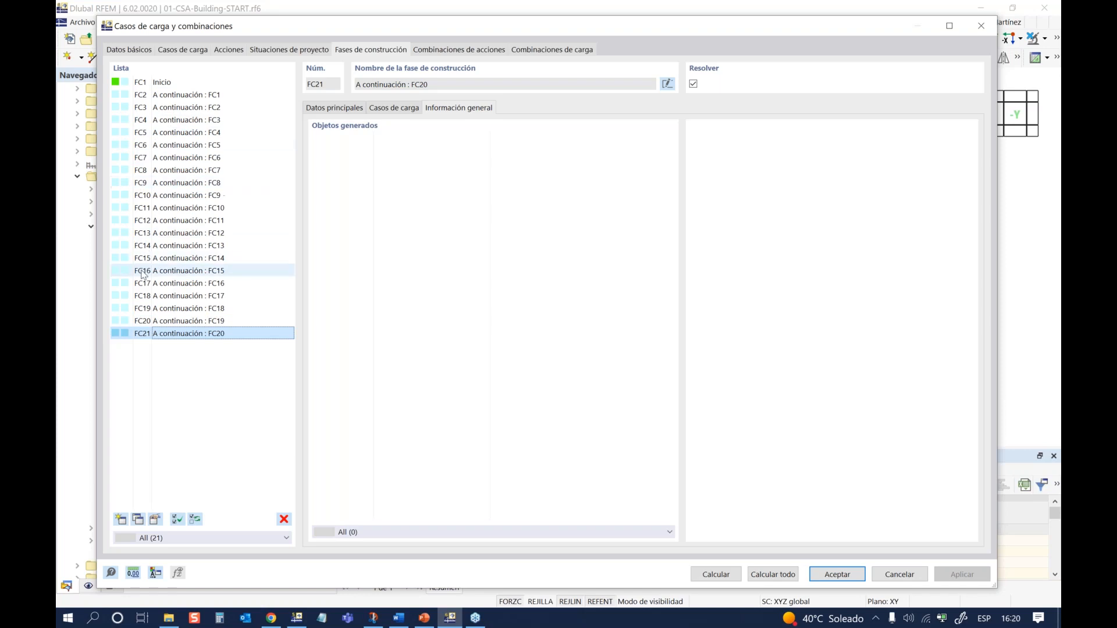
pyautogui.click(179, 322)
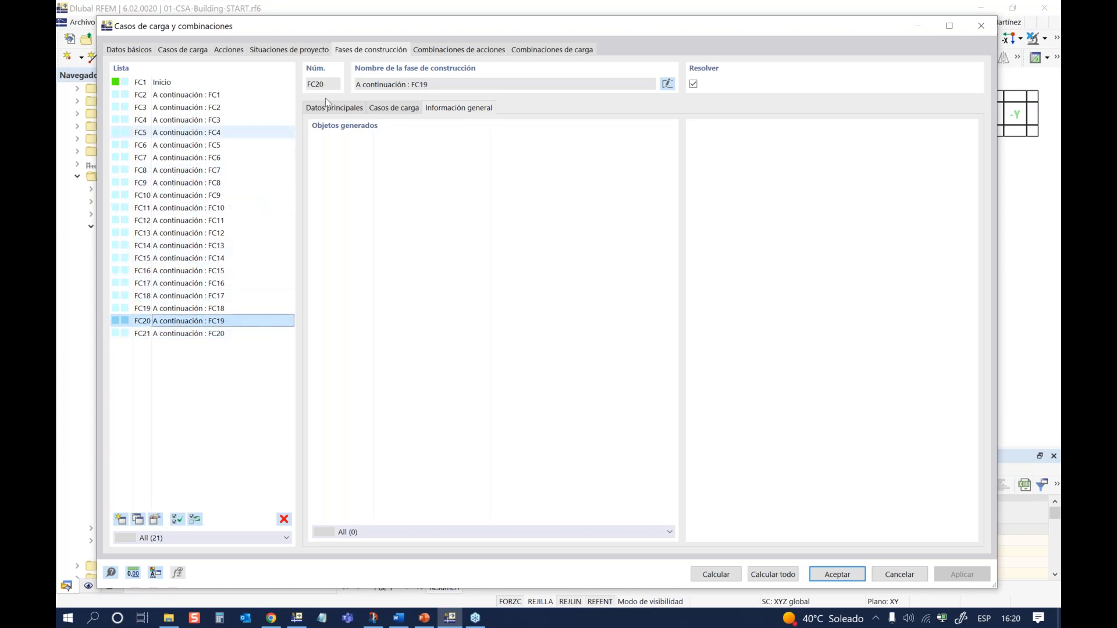
pyautogui.click(324, 108)
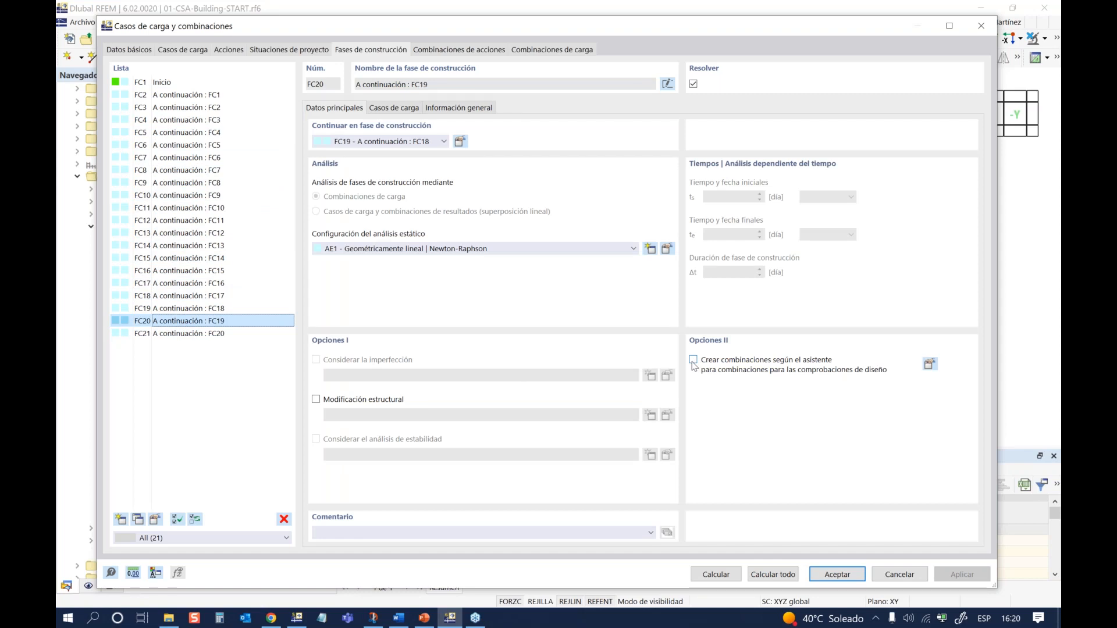
pyautogui.click(154, 331)
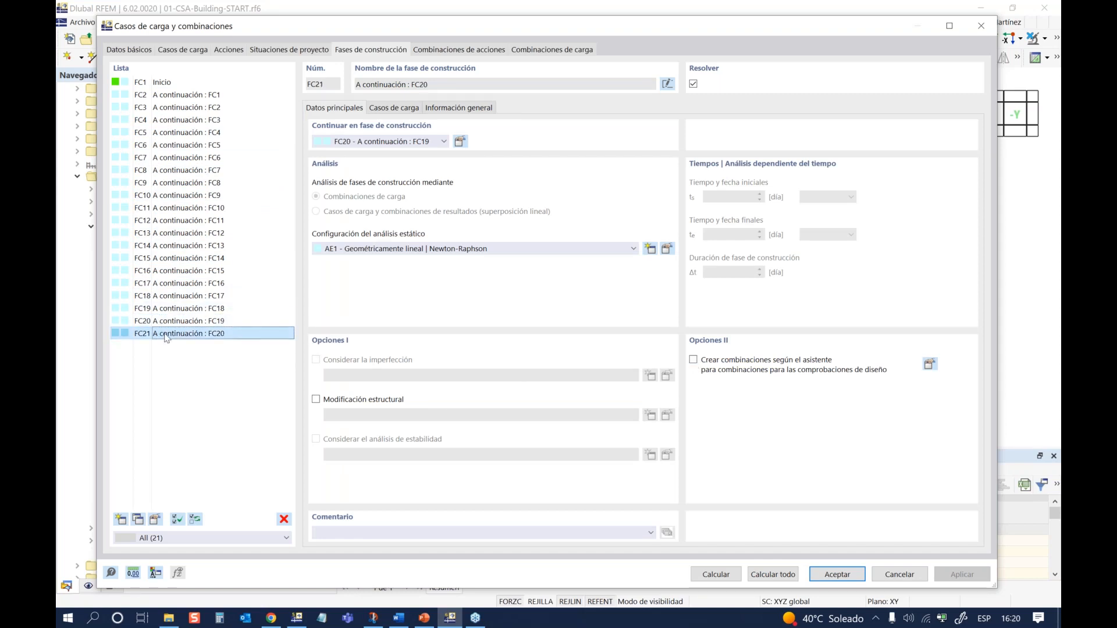
pyautogui.click(693, 360)
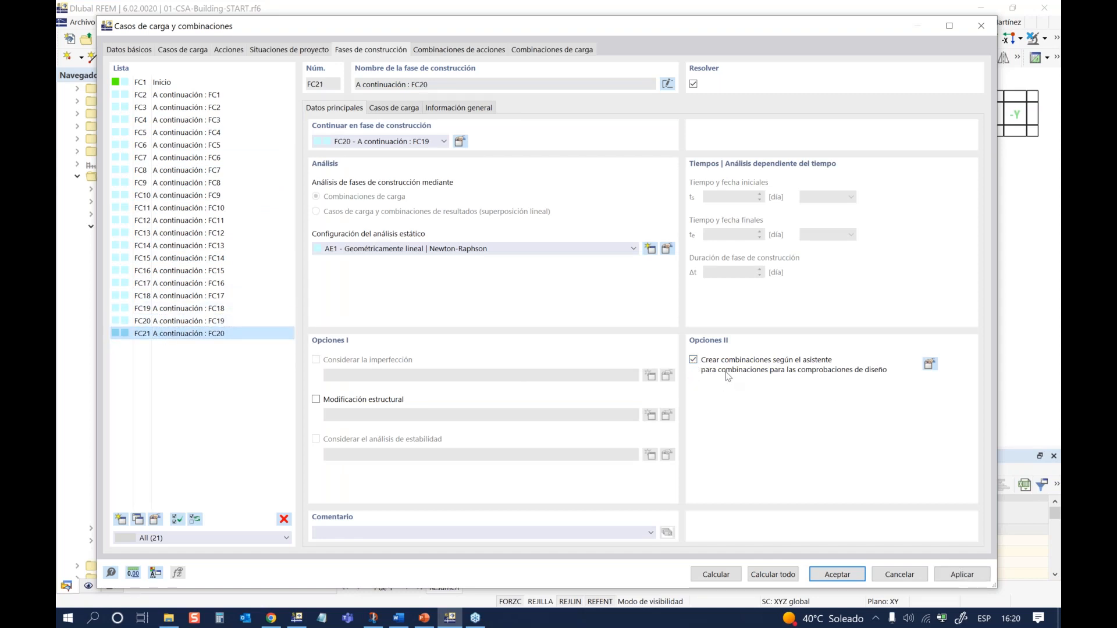
pyautogui.click(929, 365)
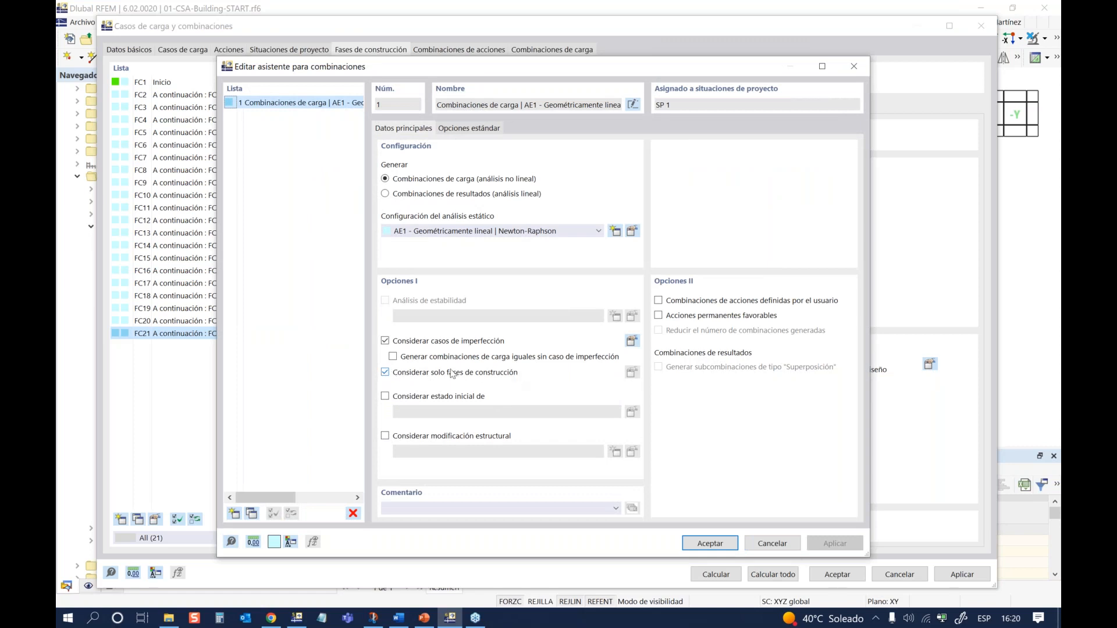
pyautogui.click(710, 542)
# Step: Examine the main data of the generated action combinations CA1 and CA2
pyautogui.click(437, 50)
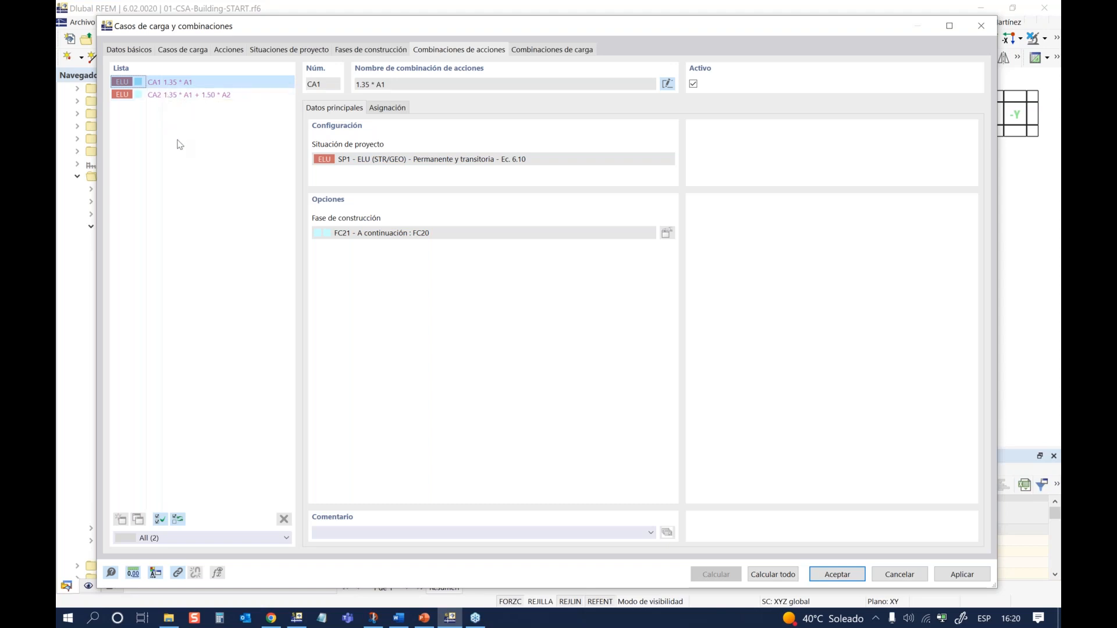
pyautogui.click(183, 95)
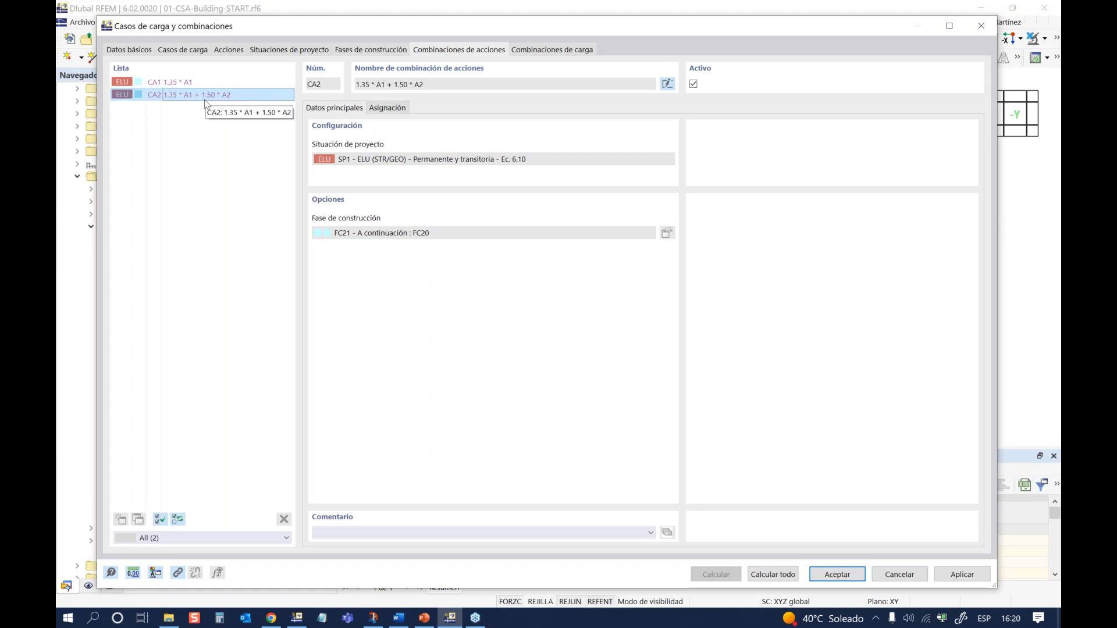
pyautogui.click(182, 83)
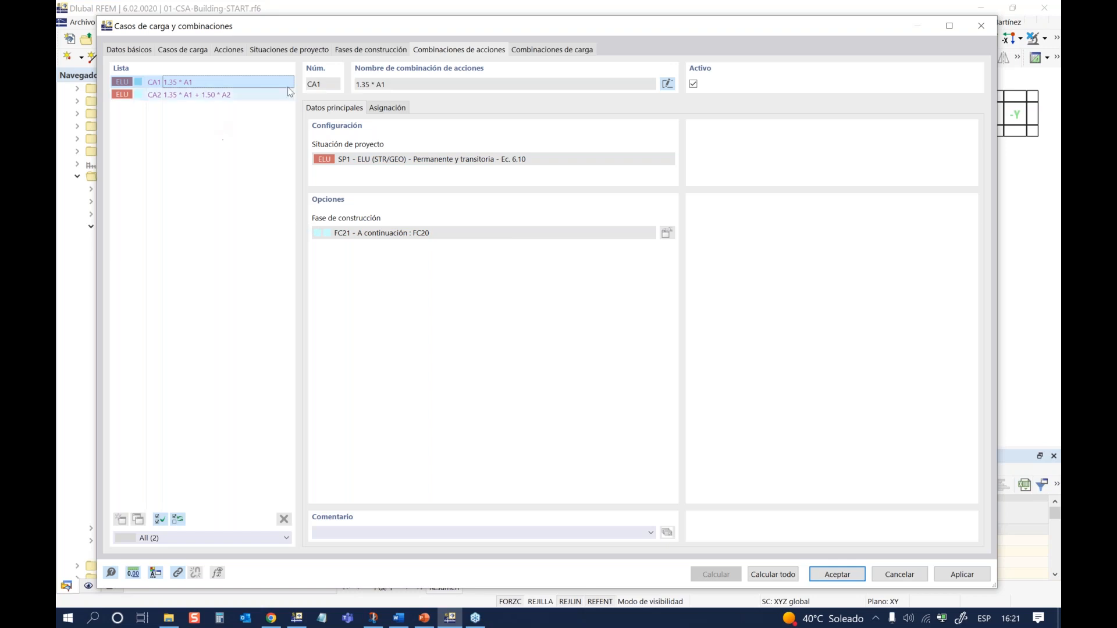
# Step: Compare the combination wizard option in construction stages FC10 and FC21
pyautogui.click(351, 53)
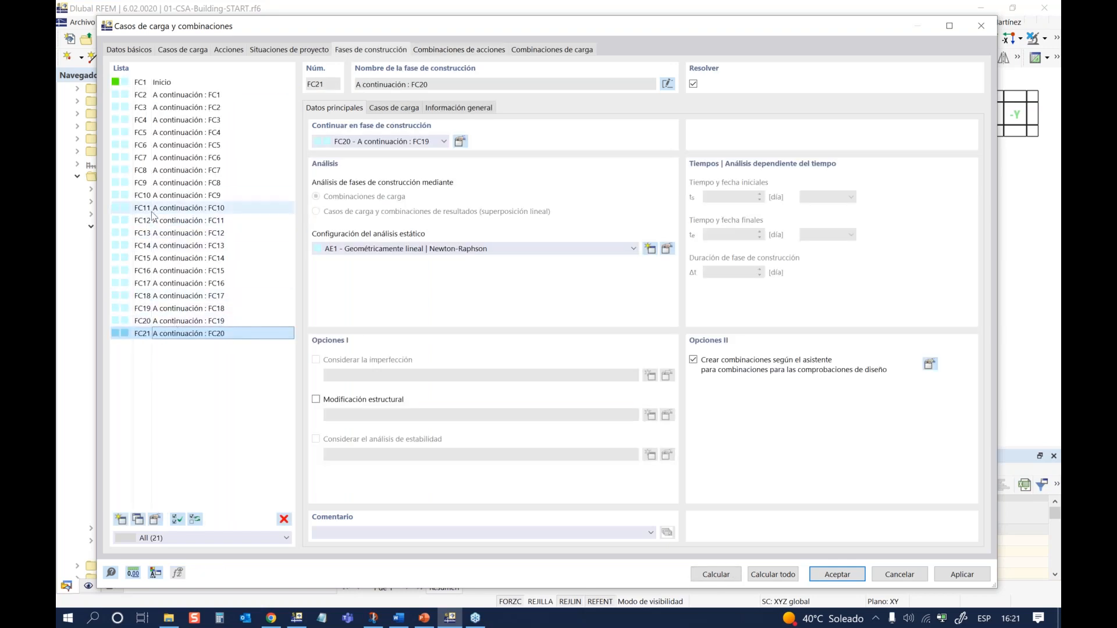
pyautogui.click(171, 195)
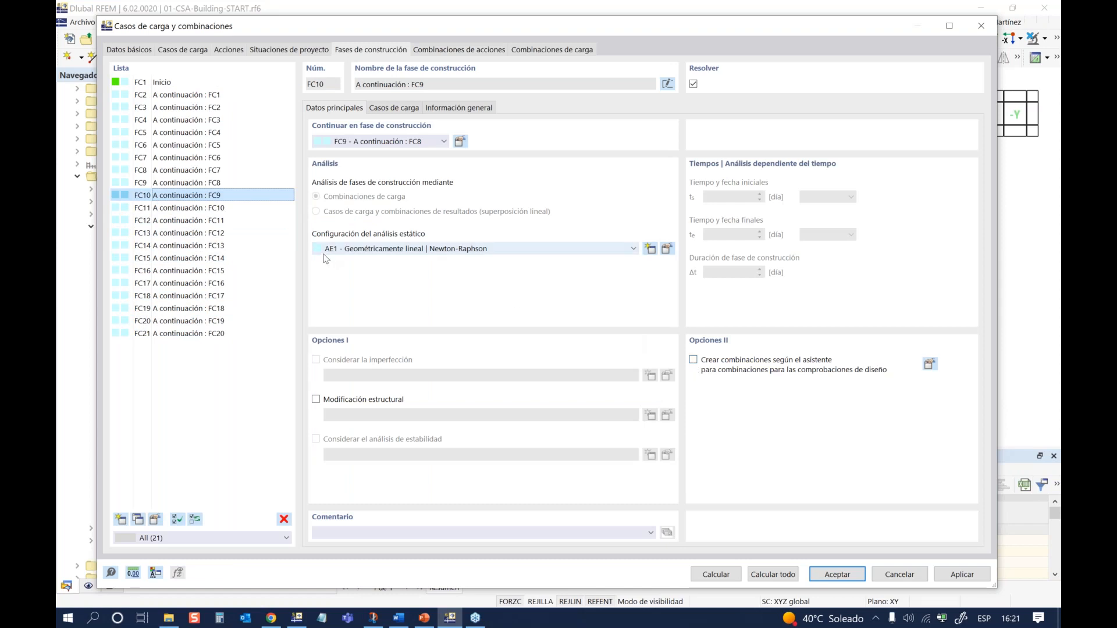
pyautogui.click(159, 334)
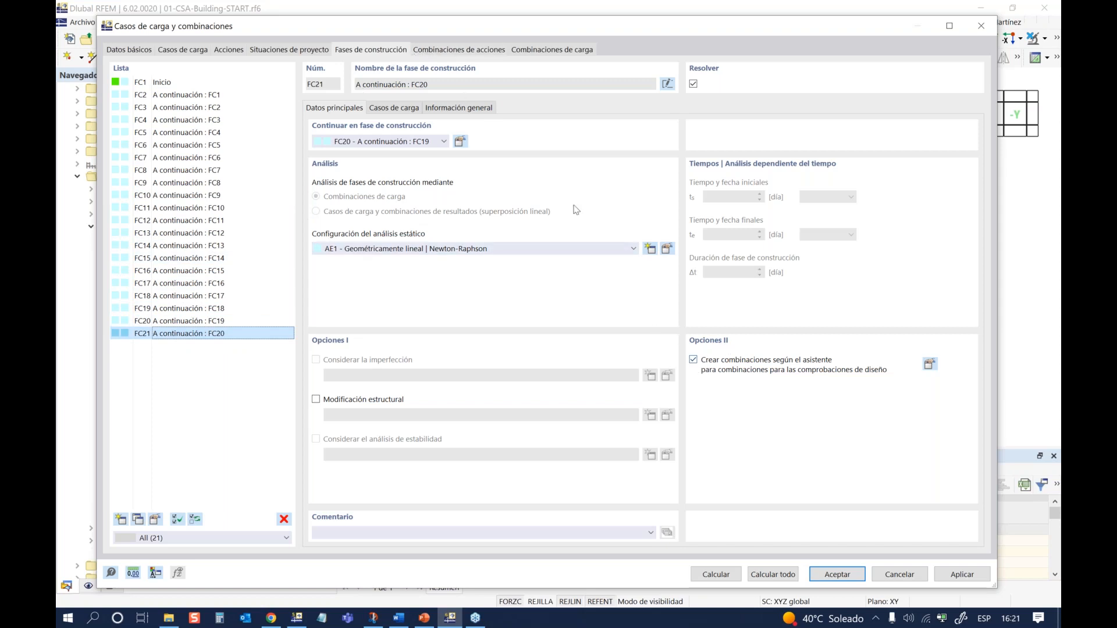
# Step: Review the action combinations again and examine the initial state and construction stage of load combinations CO1 and CO2
pyautogui.click(436, 50)
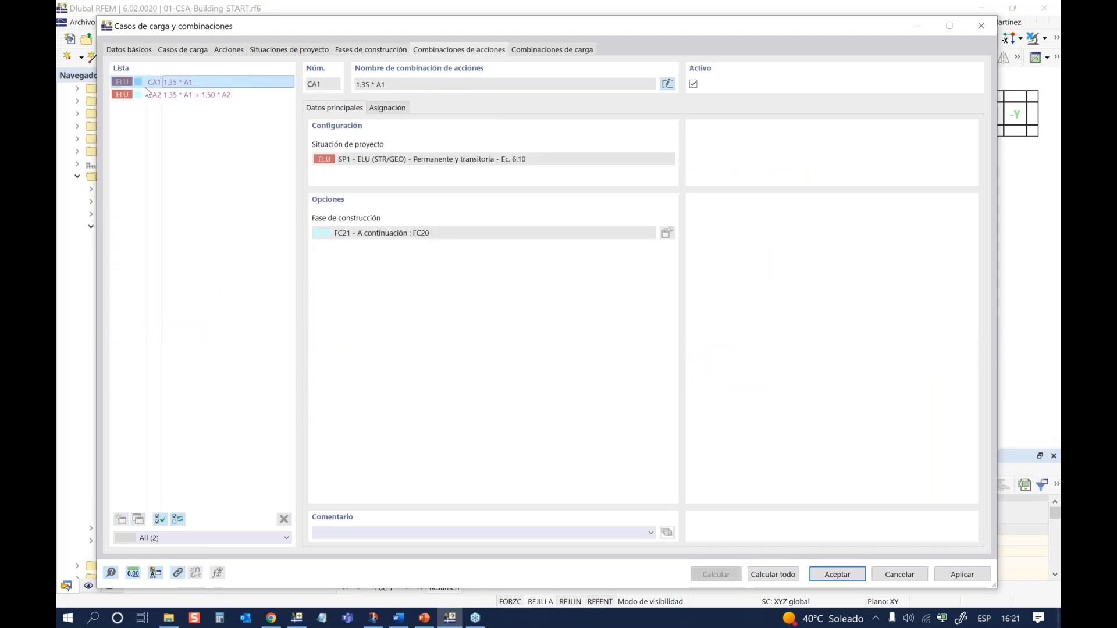
pyautogui.click(561, 50)
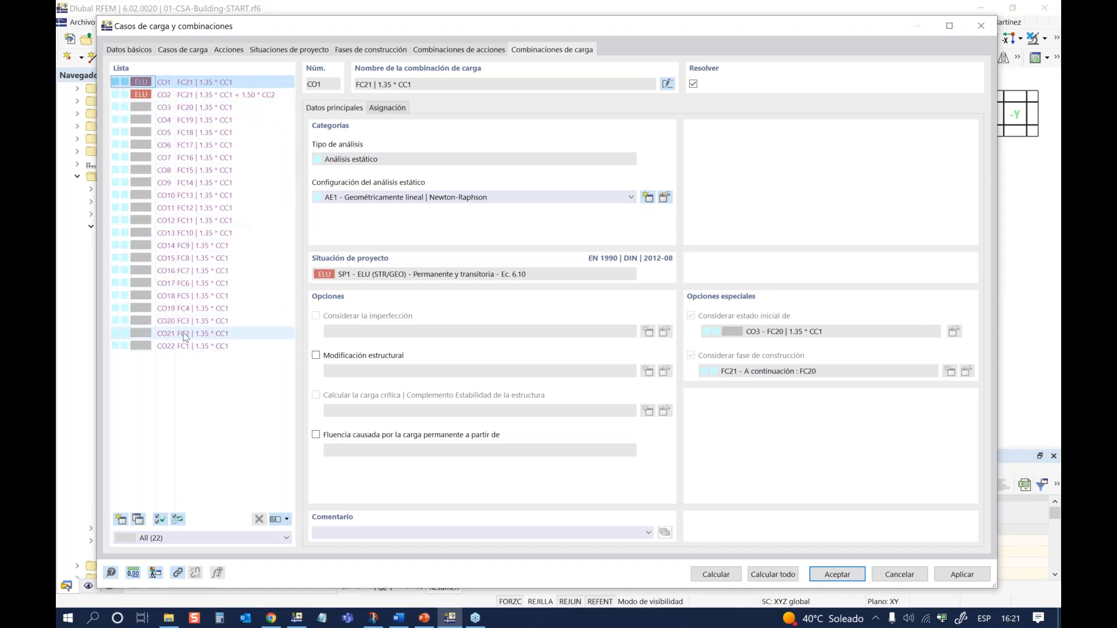
pyautogui.click(153, 96)
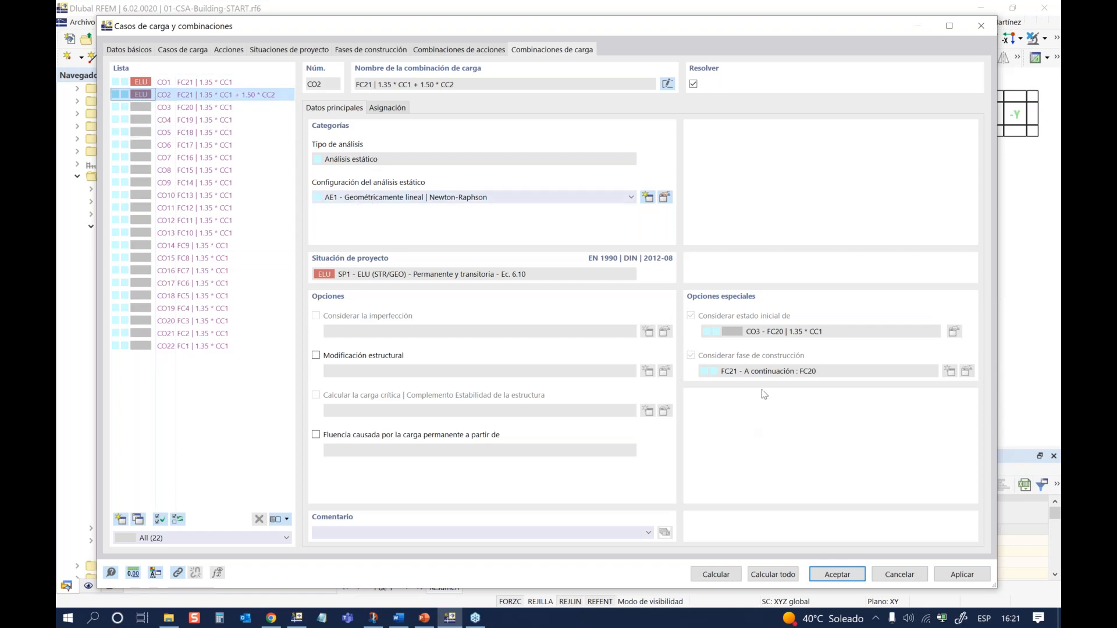
pyautogui.click(165, 83)
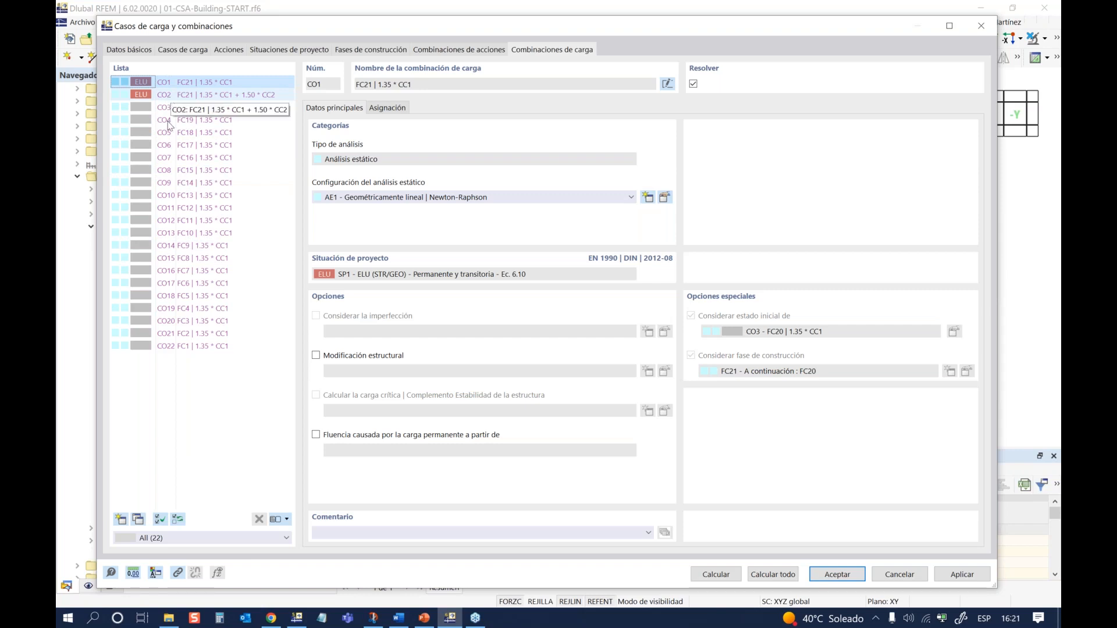
# Step: Create a new load combination CO23 and set its static analysis settings to AE1, geometrically linear with Newton-Raphson
pyautogui.click(121, 519)
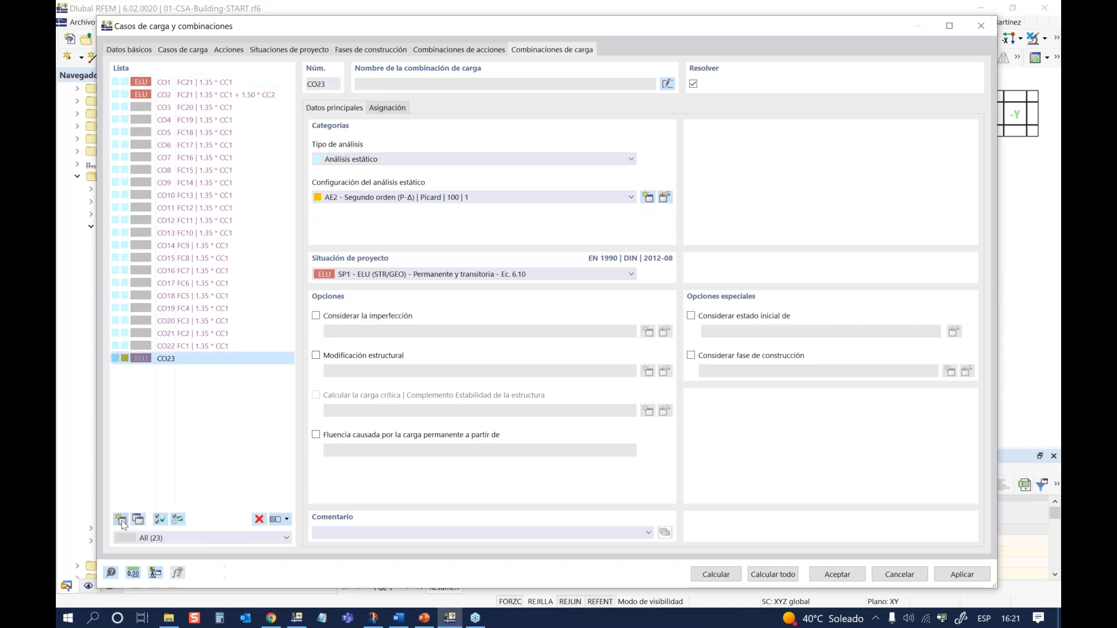
pyautogui.click(123, 358)
pyautogui.click(483, 198)
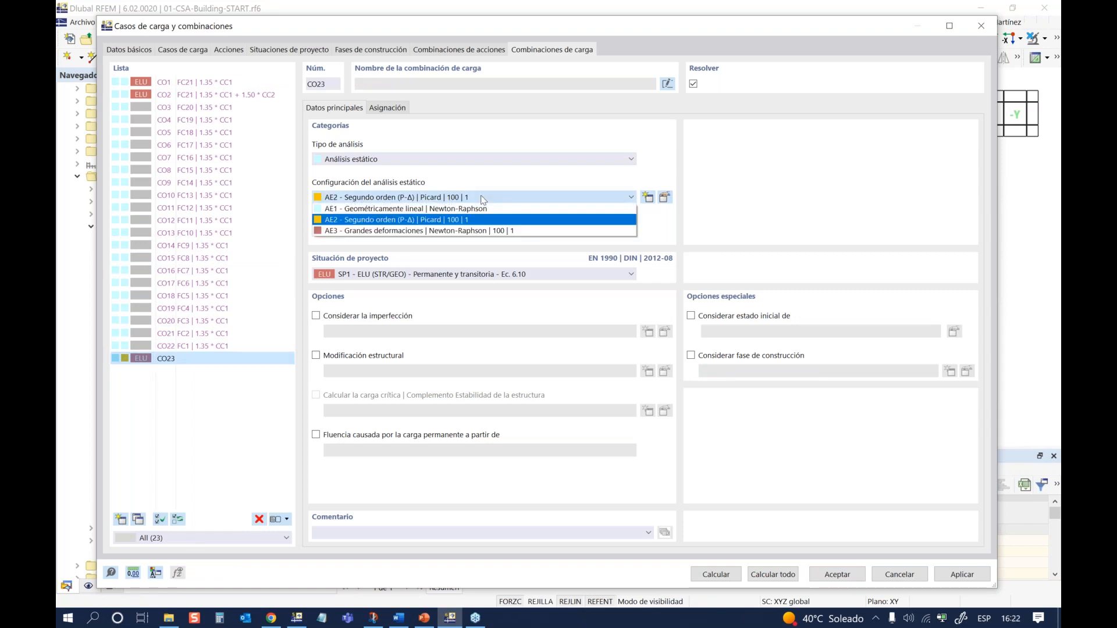
pyautogui.click(419, 209)
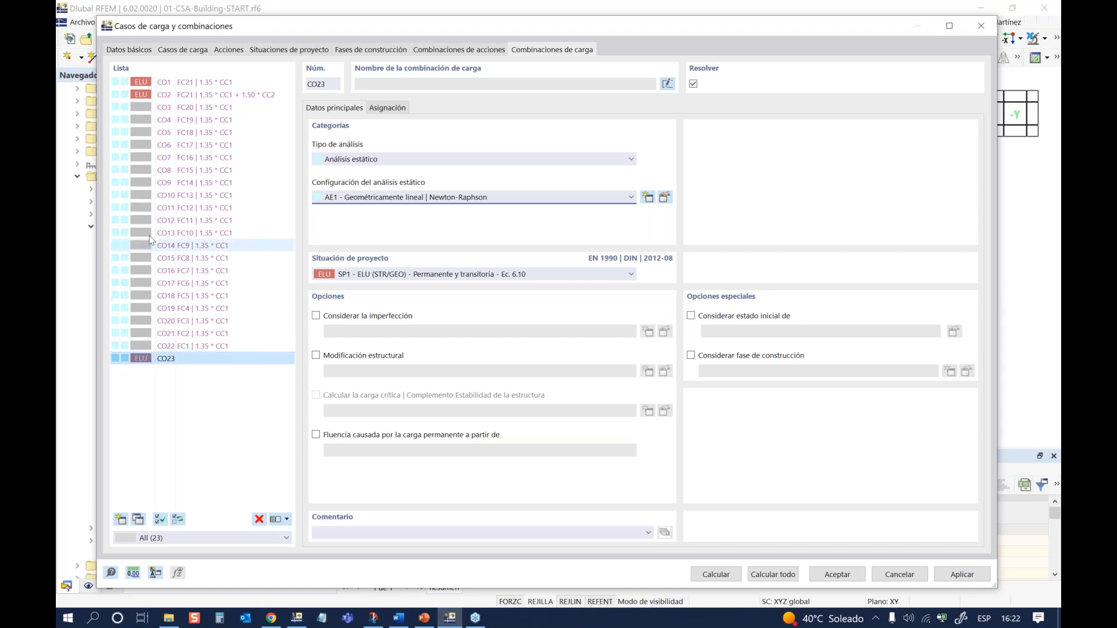
# Step: Make CO23 consider construction stage FC10, with the initial state taken from construction stage FC9
pyautogui.click(692, 357)
pyautogui.click(773, 371)
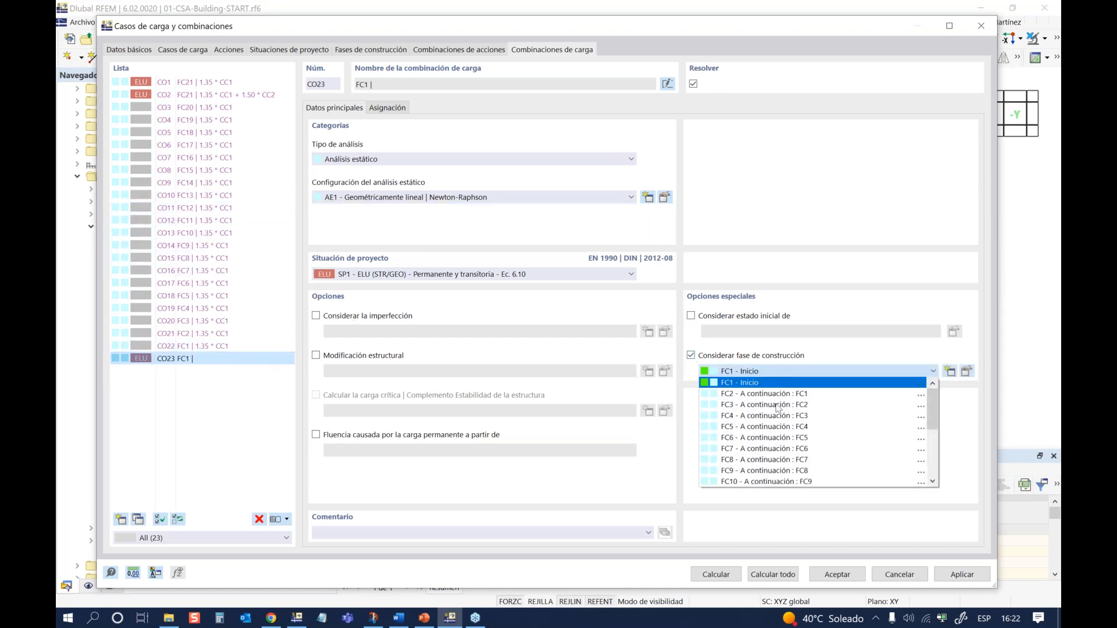
pyautogui.click(771, 482)
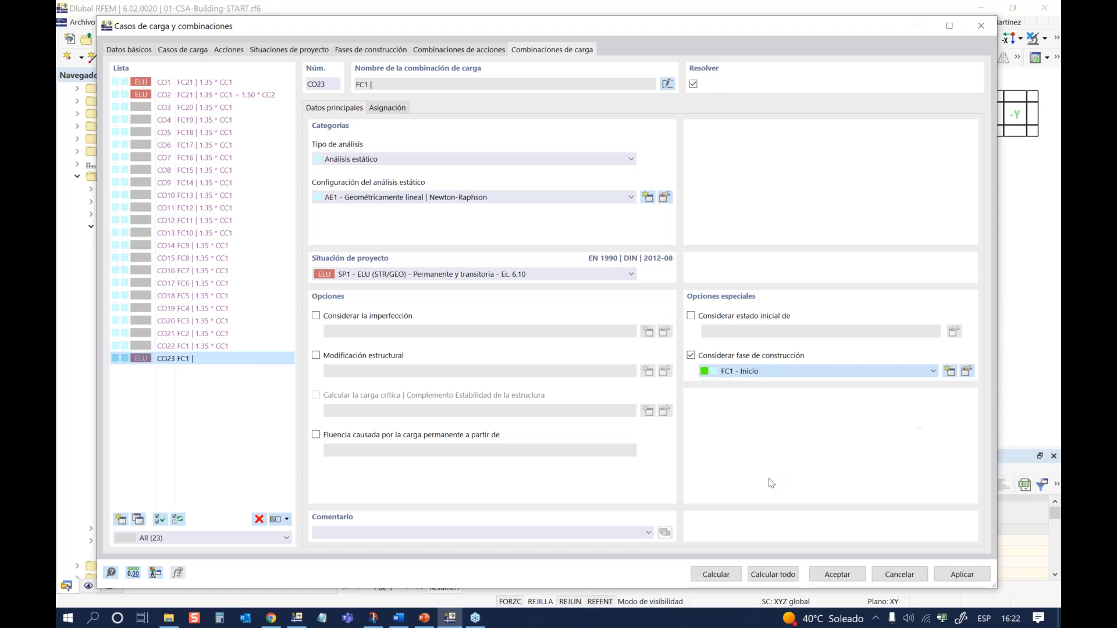
pyautogui.click(691, 317)
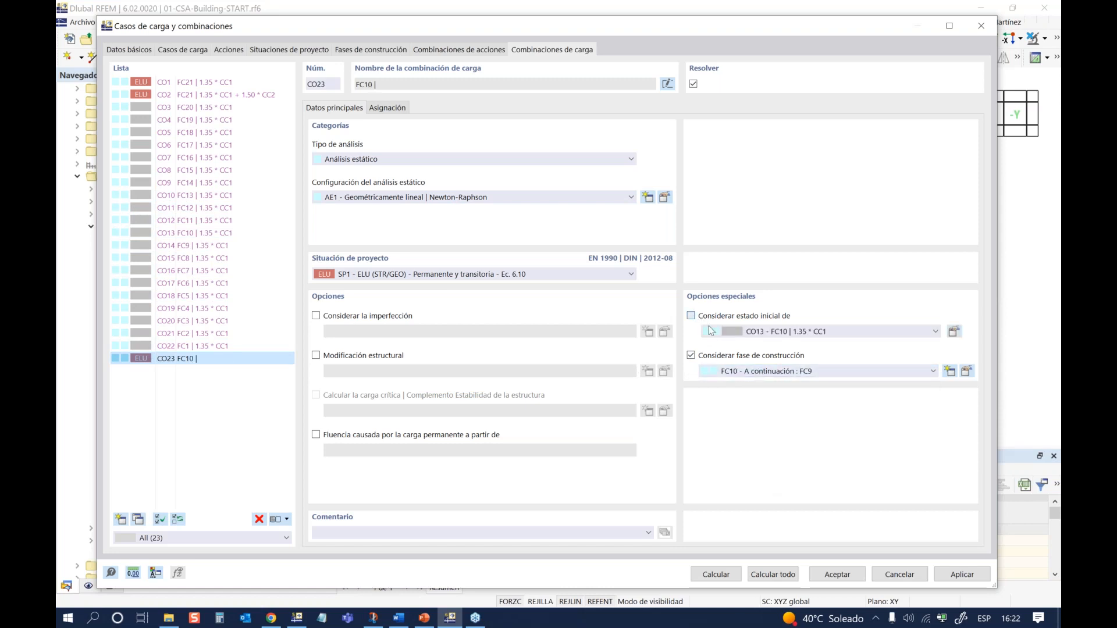
pyautogui.click(870, 330)
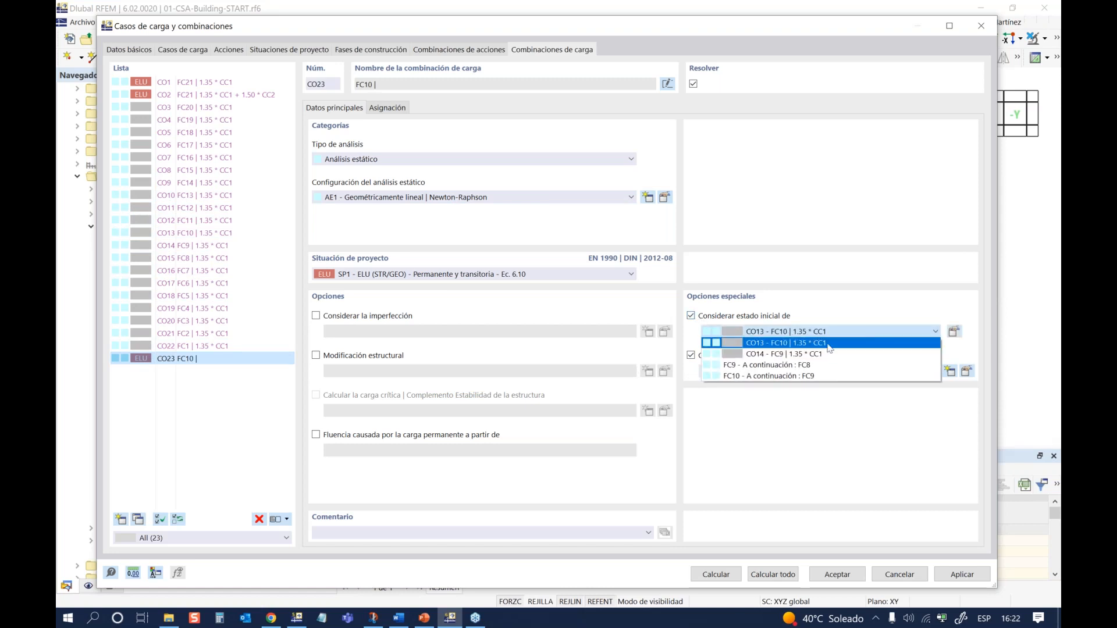
pyautogui.click(758, 365)
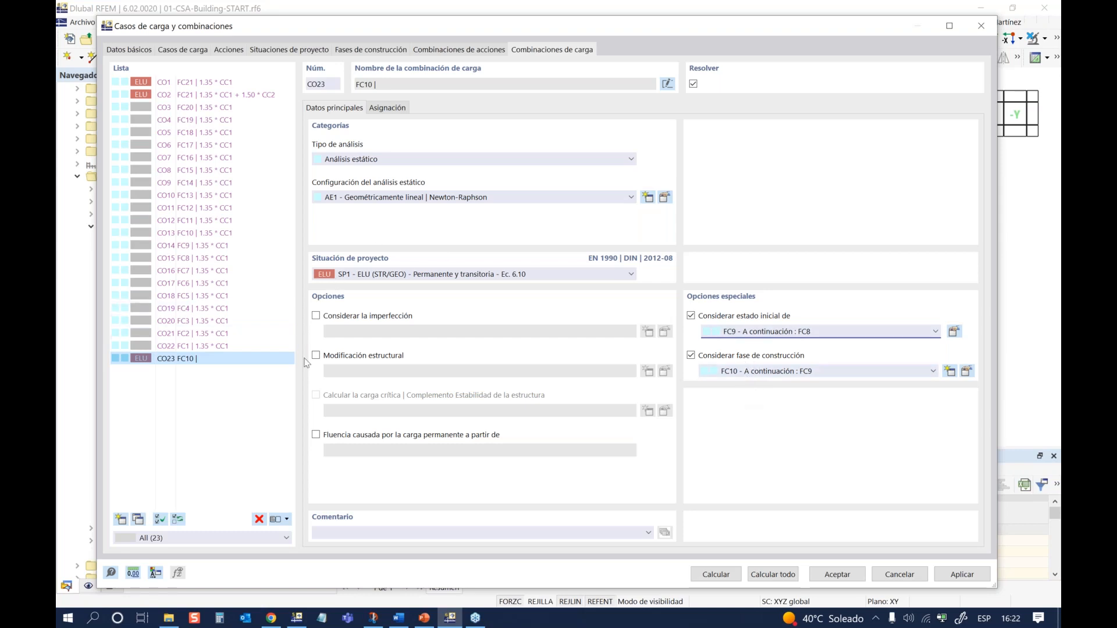
# Step: Assign load case CC1 Self Weight to CO23 with a factor of 1.35
pyautogui.click(387, 108)
pyautogui.click(390, 142)
pyautogui.click(506, 295)
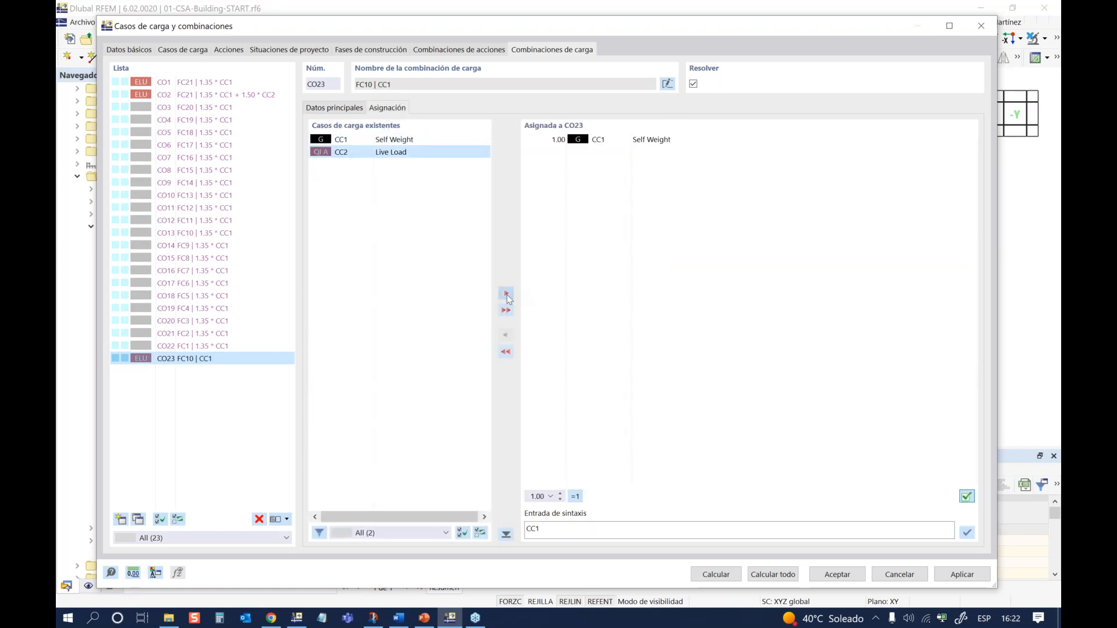
pyautogui.click(559, 143)
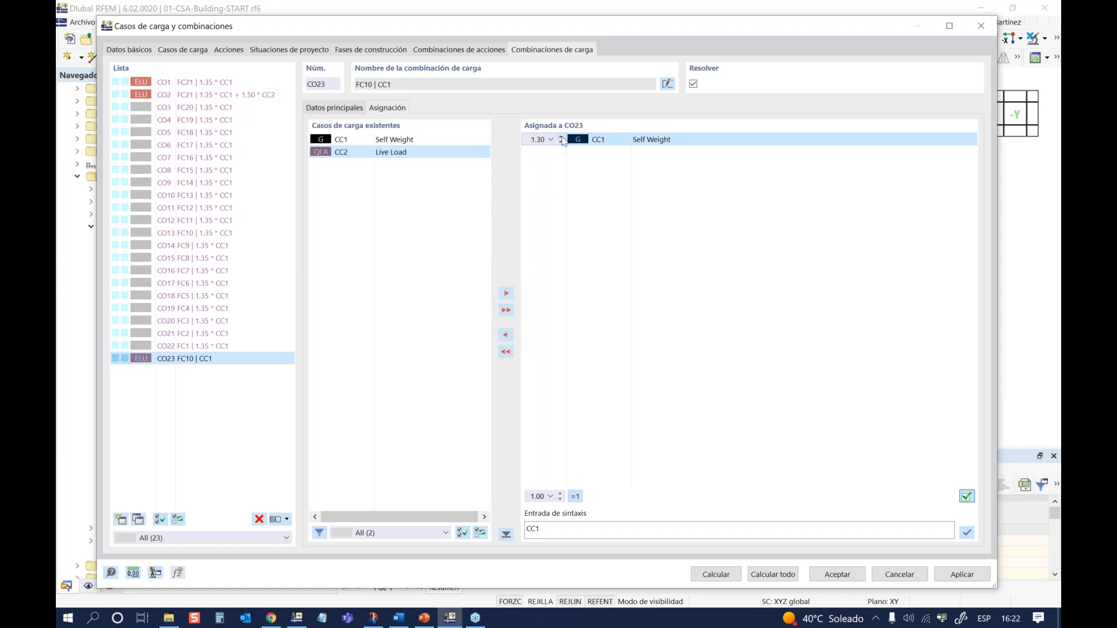
pyautogui.click(609, 217)
pyautogui.click(221, 359)
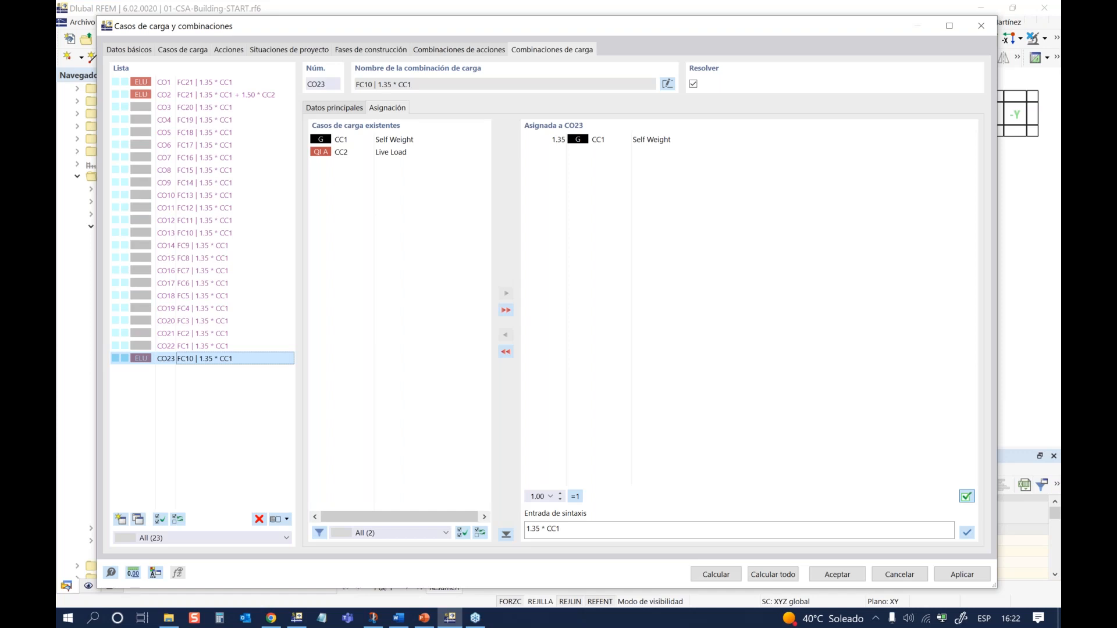
# Step: Leave the load cases and combinations dialog and display the results of load case CC1 Self Weight on the tower
pyautogui.hotkey('alt', 'Tab')
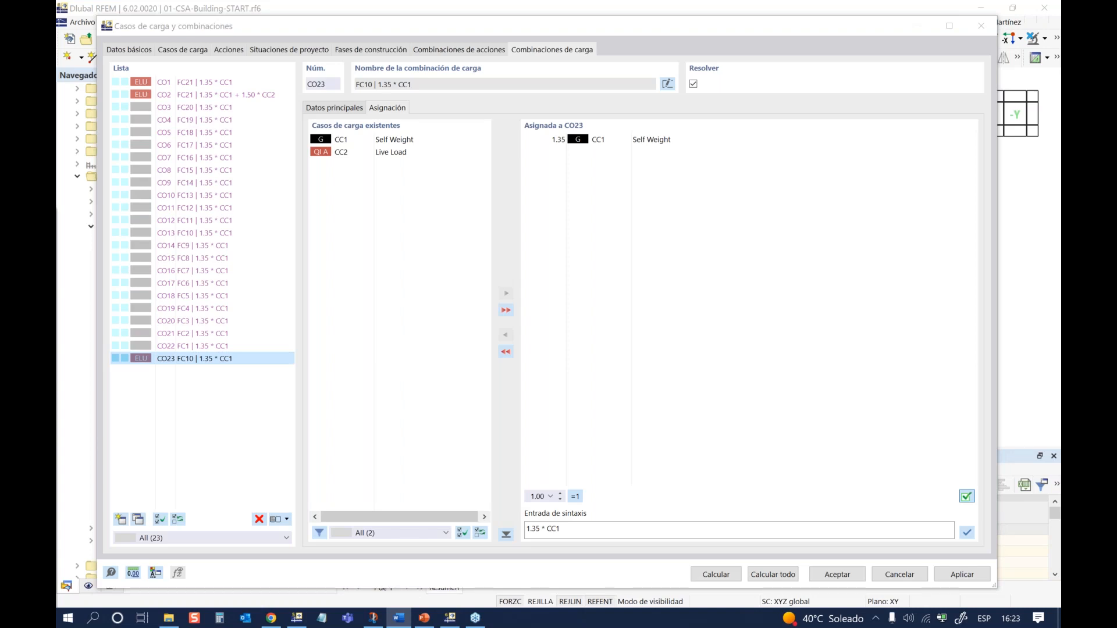
pyautogui.click(467, 49)
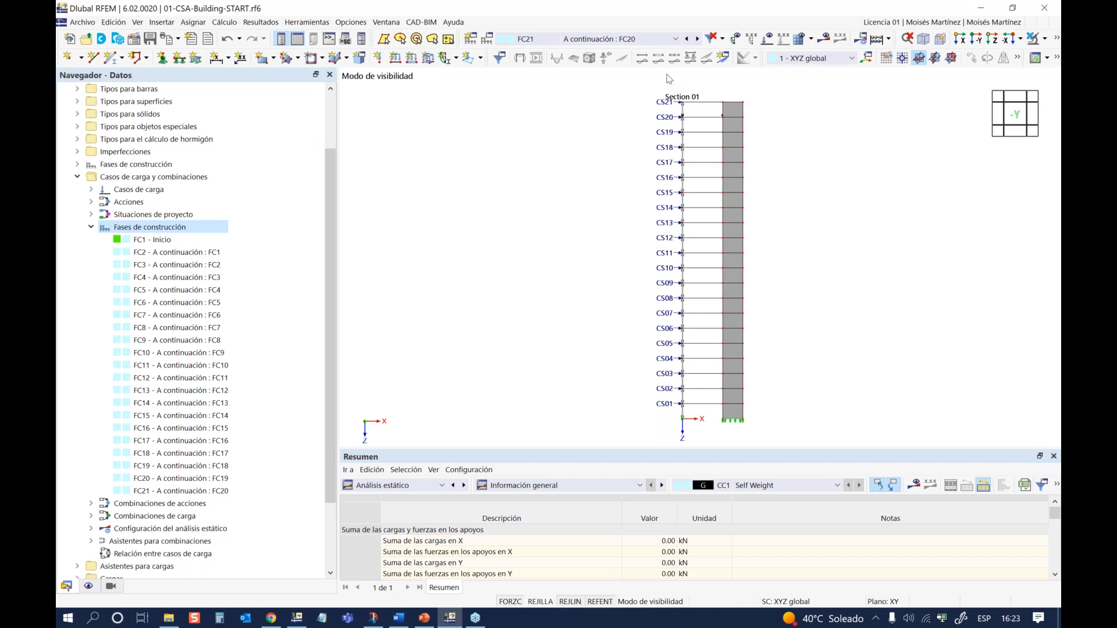
pyautogui.click(675, 38)
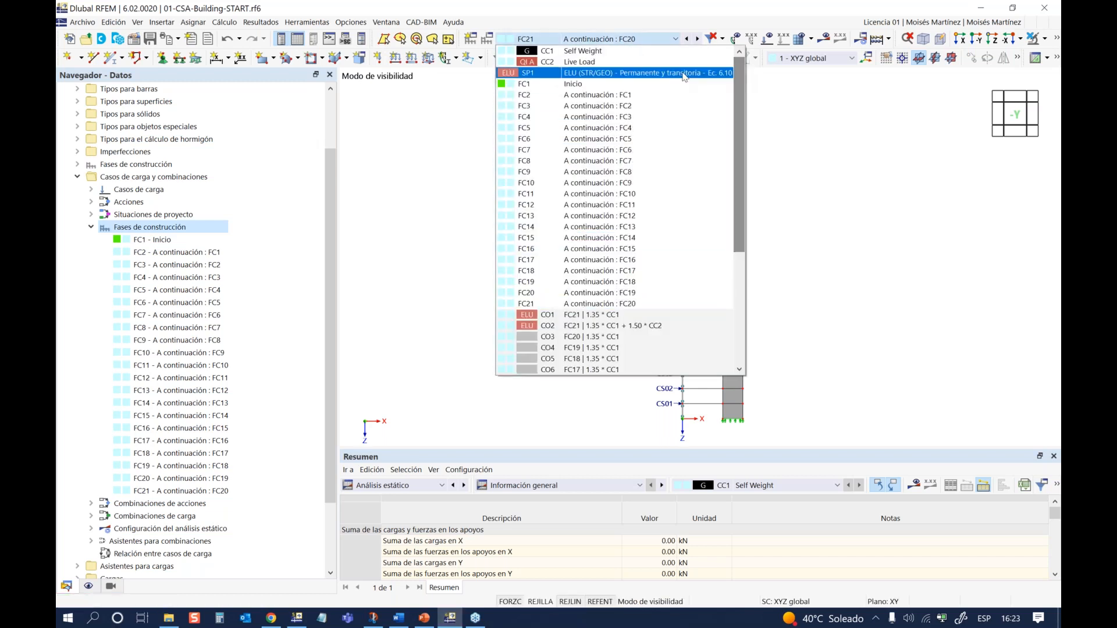
pyautogui.click(592, 52)
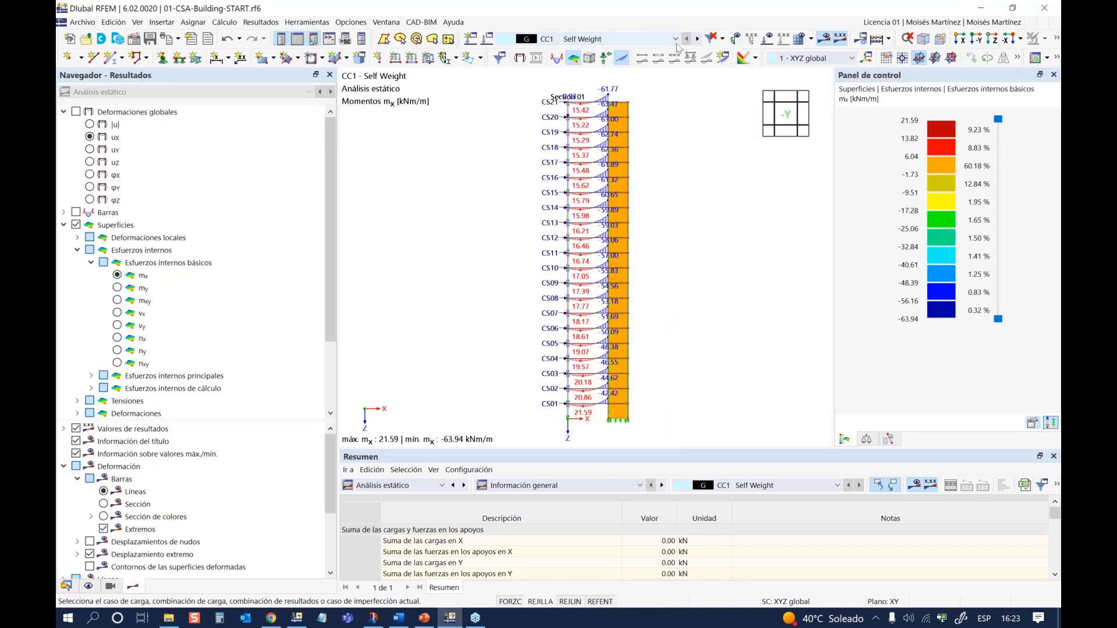
# Step: Calculate load case CC2 Live Load and display its surface moments mx
pyautogui.click(697, 39)
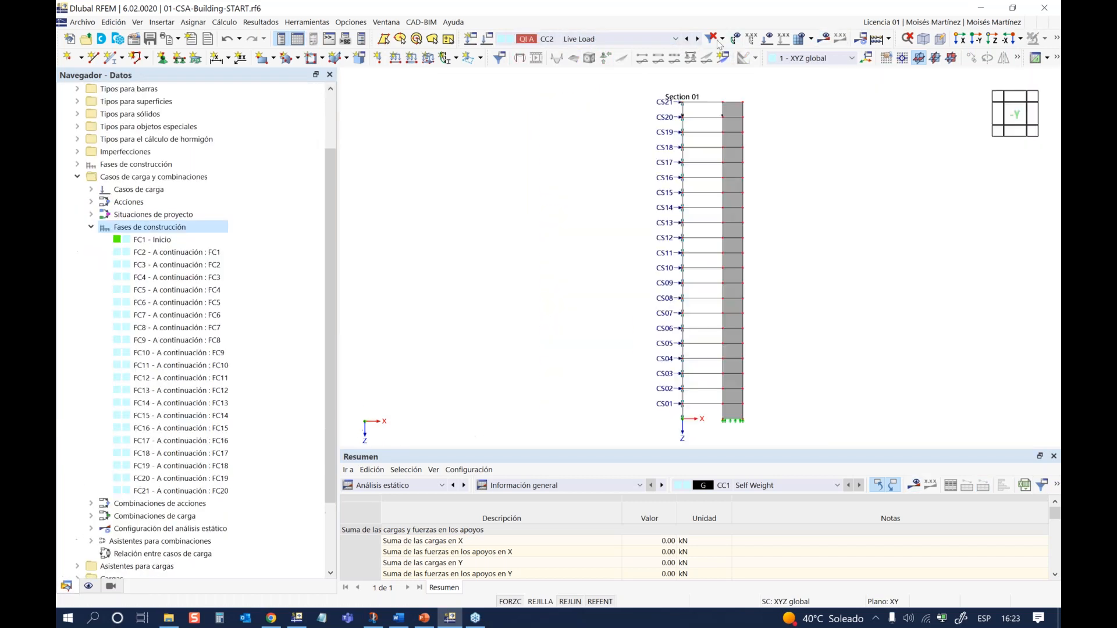
pyautogui.click(822, 40)
pyautogui.click(601, 370)
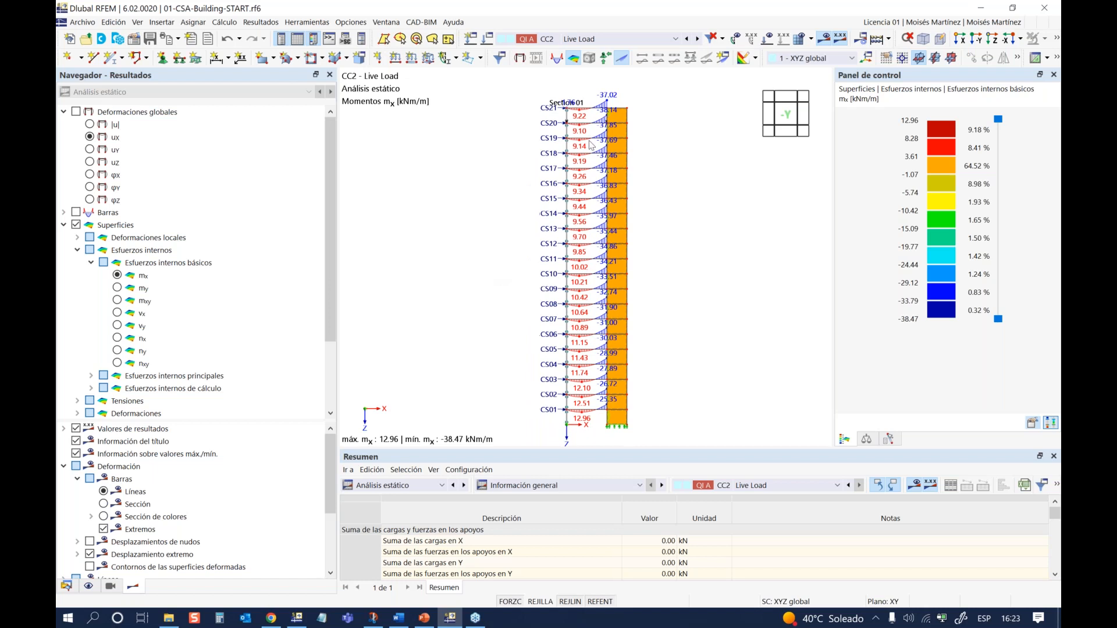
# Step: Calculate load combination CO2 (FC21 | 1.35 * CC1 + 1.50 * CC2) and display its surface moments mx
pyautogui.click(666, 41)
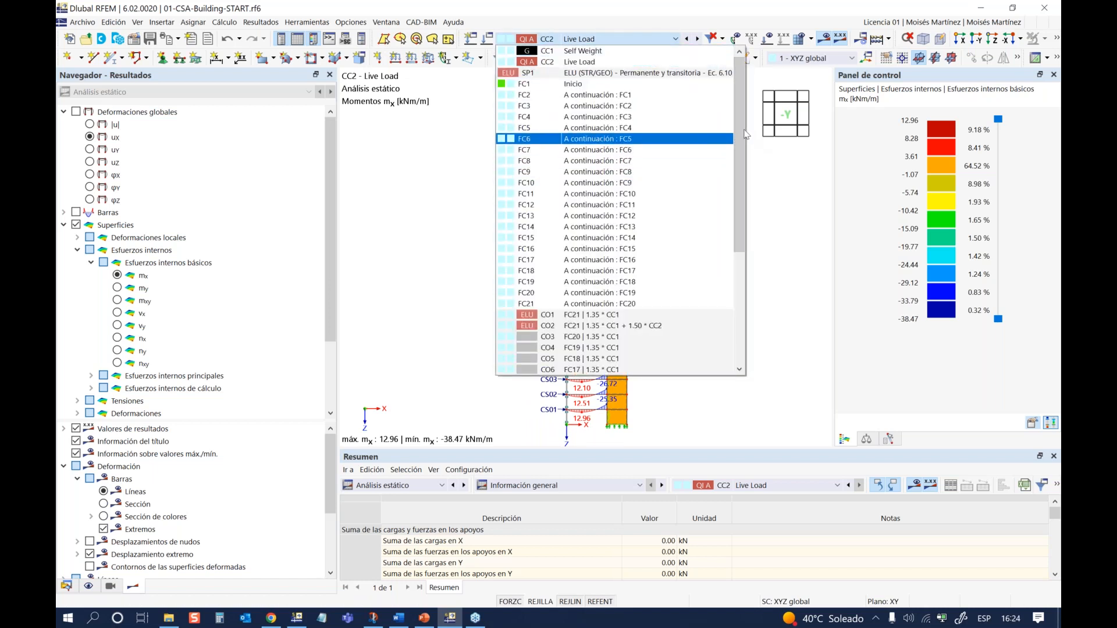
pyautogui.moveTo(739, 106)
pyautogui.mouseDown()
pyautogui.moveTo(740, 119)
pyautogui.moveTo(738, 104)
pyautogui.mouseUp()
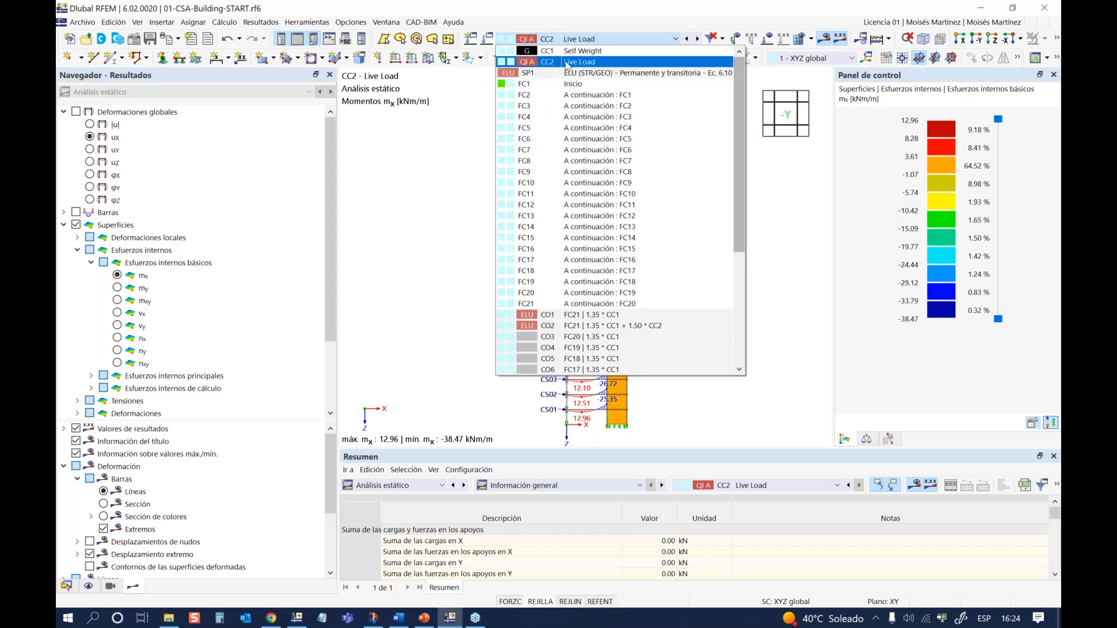
pyautogui.moveTo(739, 213); pyautogui.dragTo(737, 267)
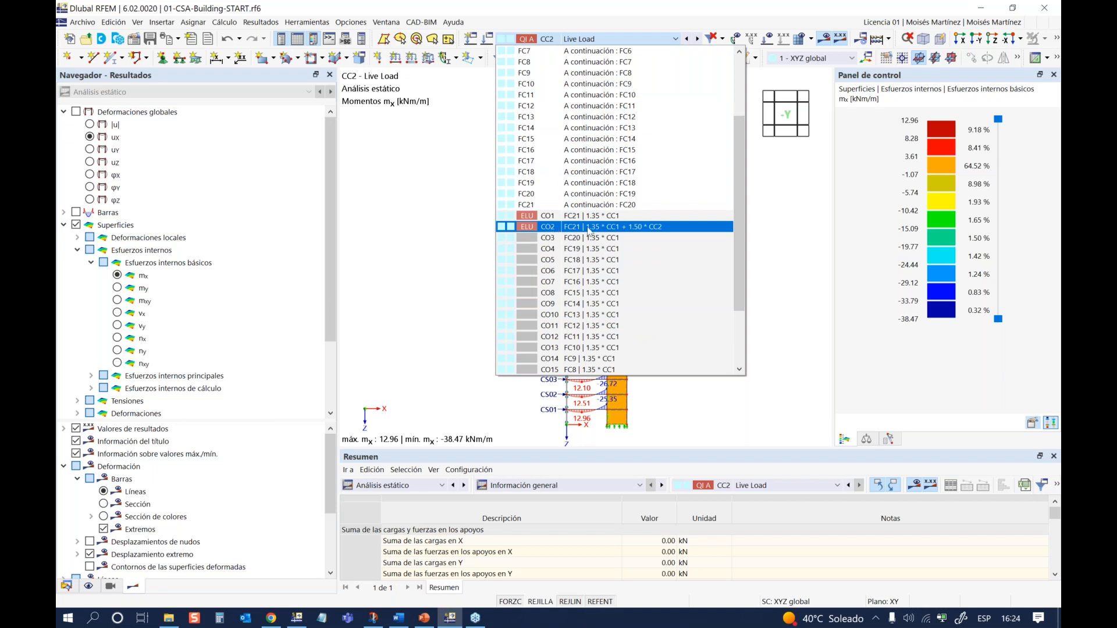
pyautogui.click(589, 228)
pyautogui.click(823, 39)
pyautogui.click(618, 373)
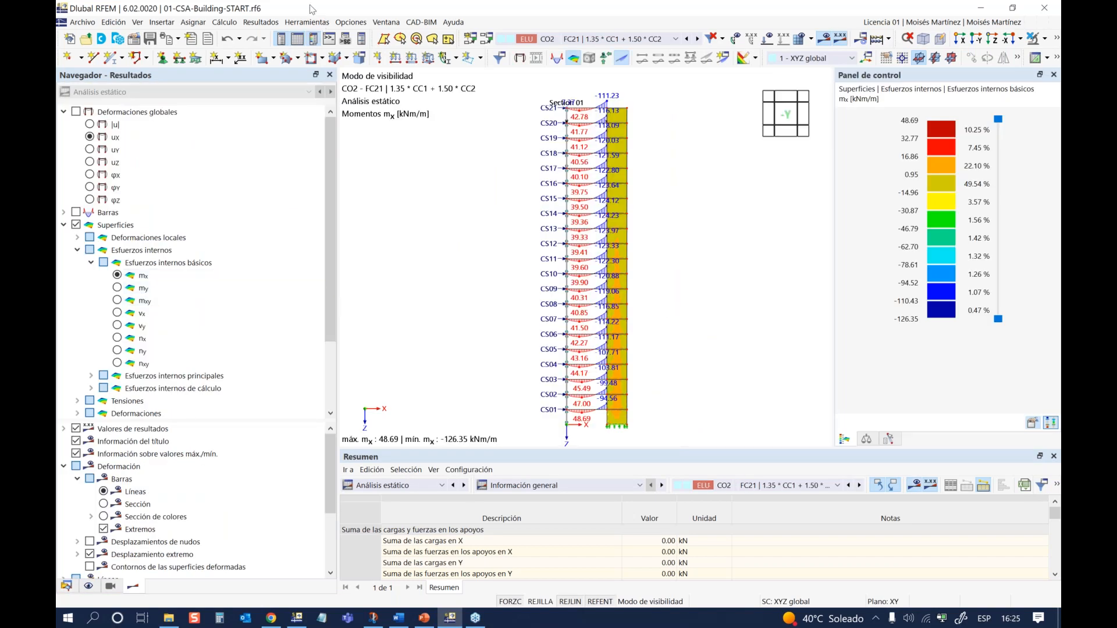
# Step: Open a second window of the building model and tile all open model windows vertically
pyautogui.click(385, 22)
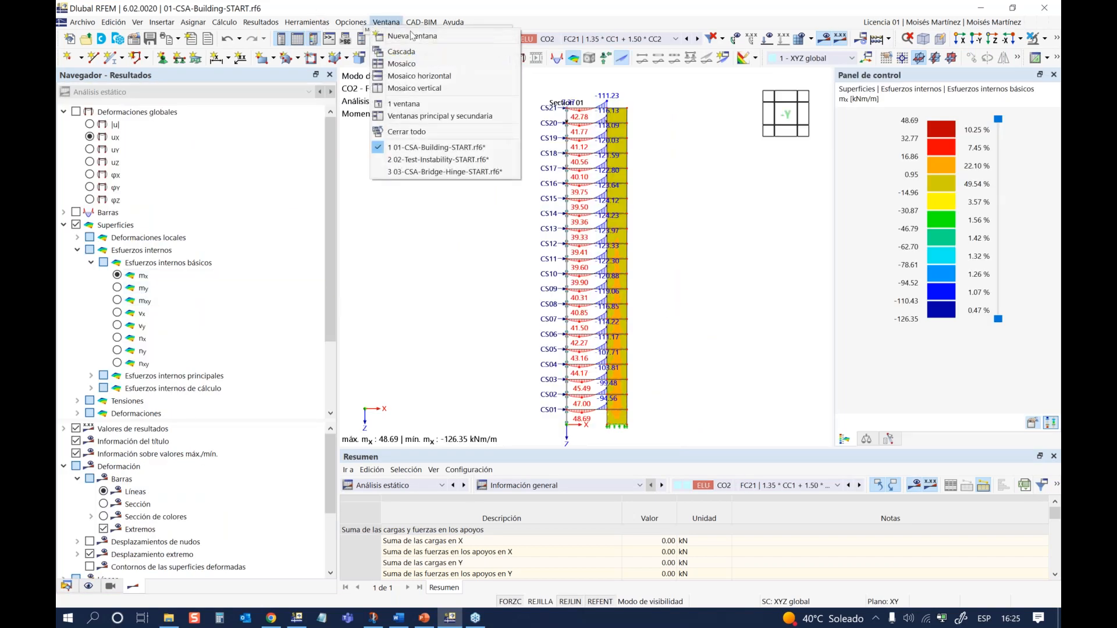
pyautogui.click(411, 36)
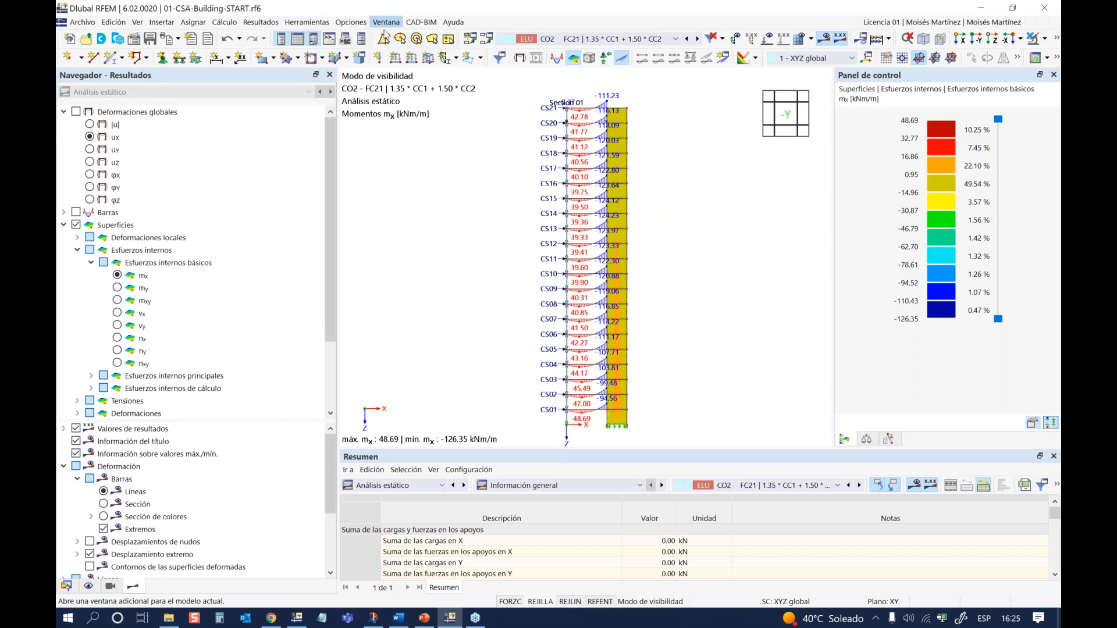
pyautogui.click(385, 22)
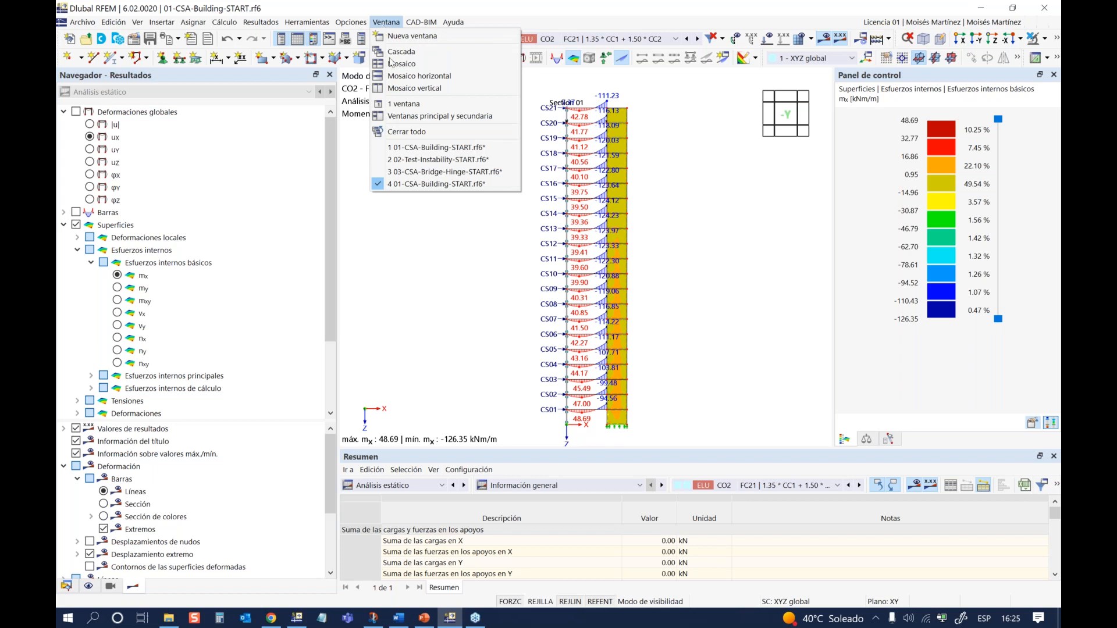
pyautogui.click(415, 88)
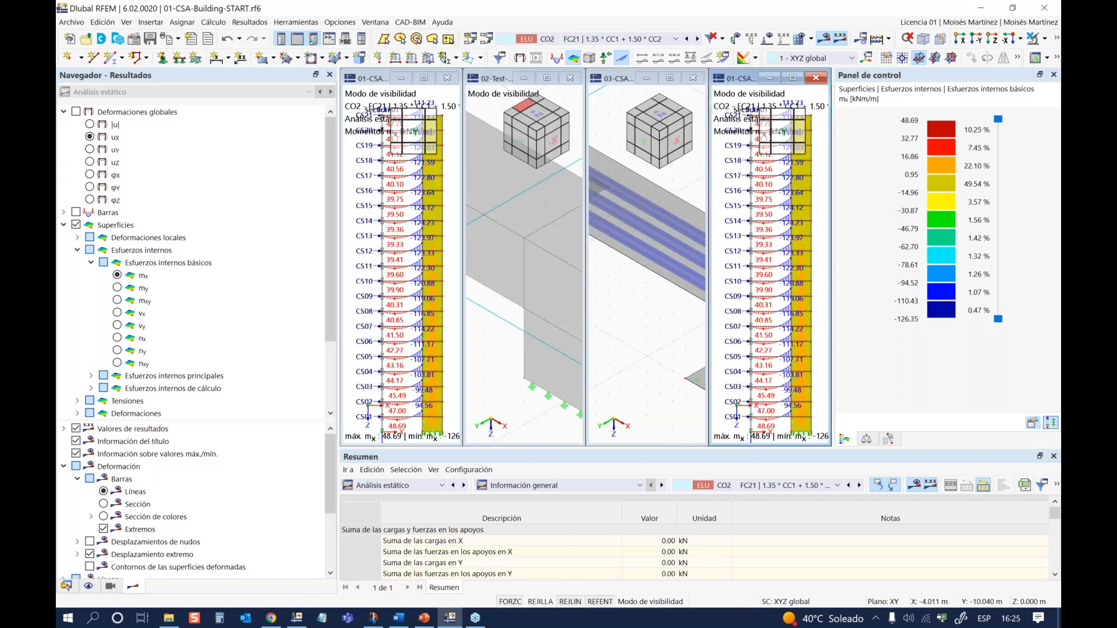
# Step: Minimize the 02-Test-Instability and 03-CSA-Bridge-Hinge windows and widen the two building windows to share the work area side by side
pyautogui.click(518, 79)
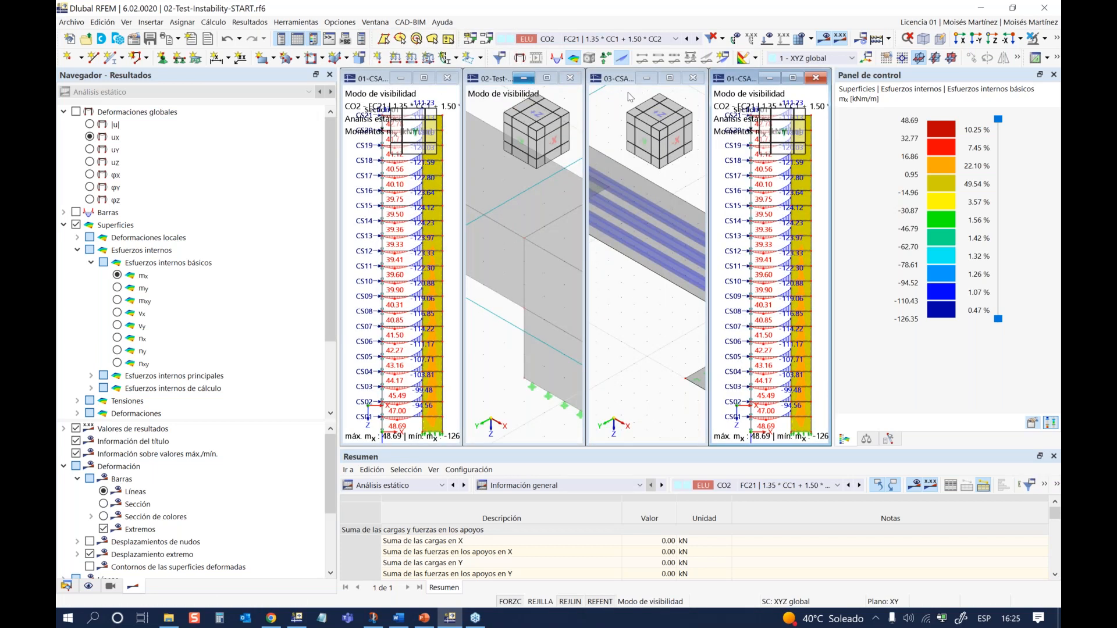
pyautogui.click(573, 155)
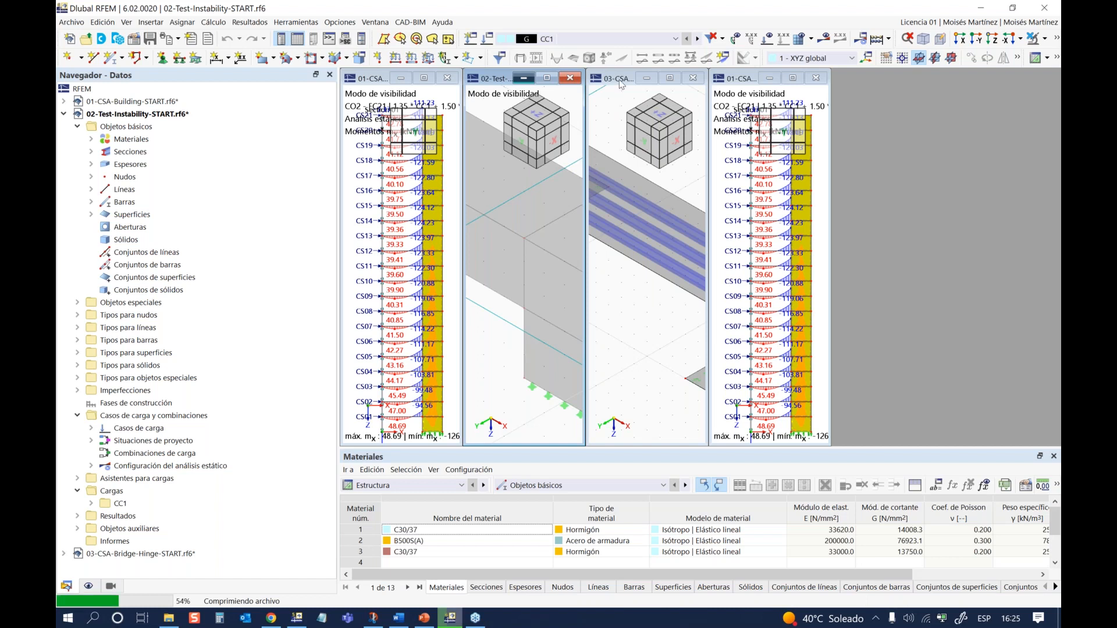
pyautogui.click(643, 80)
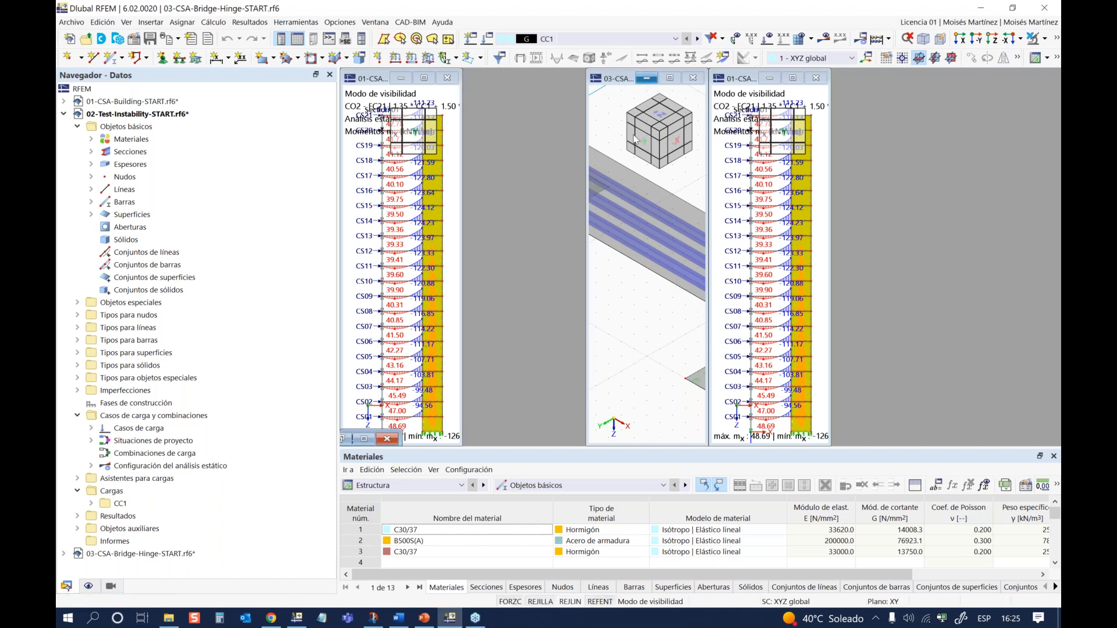
pyautogui.click(646, 78)
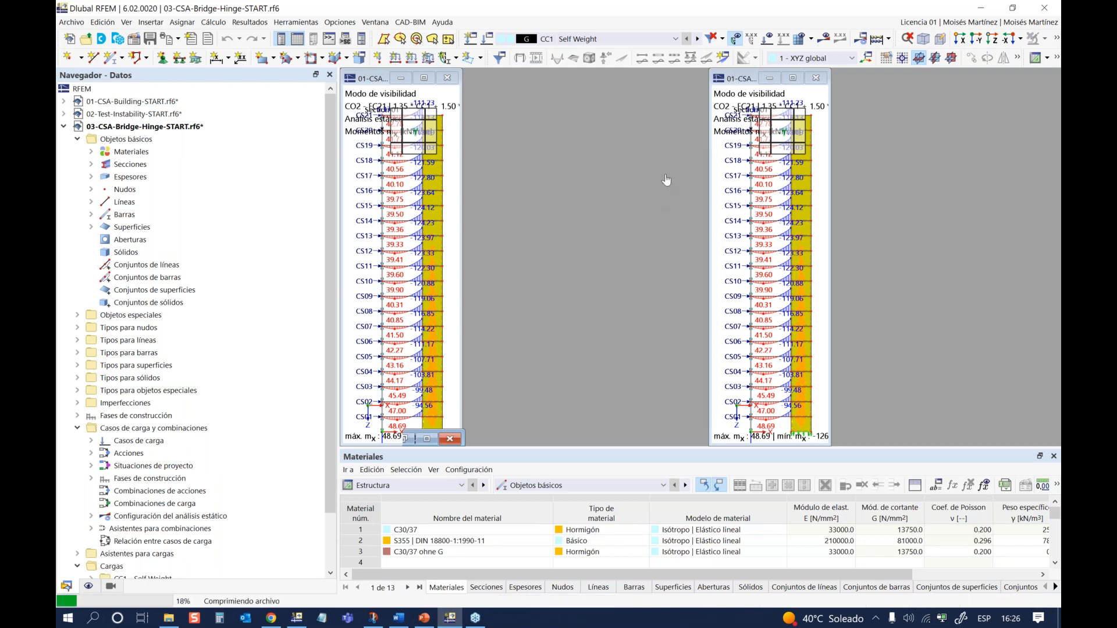
pyautogui.click(736, 83)
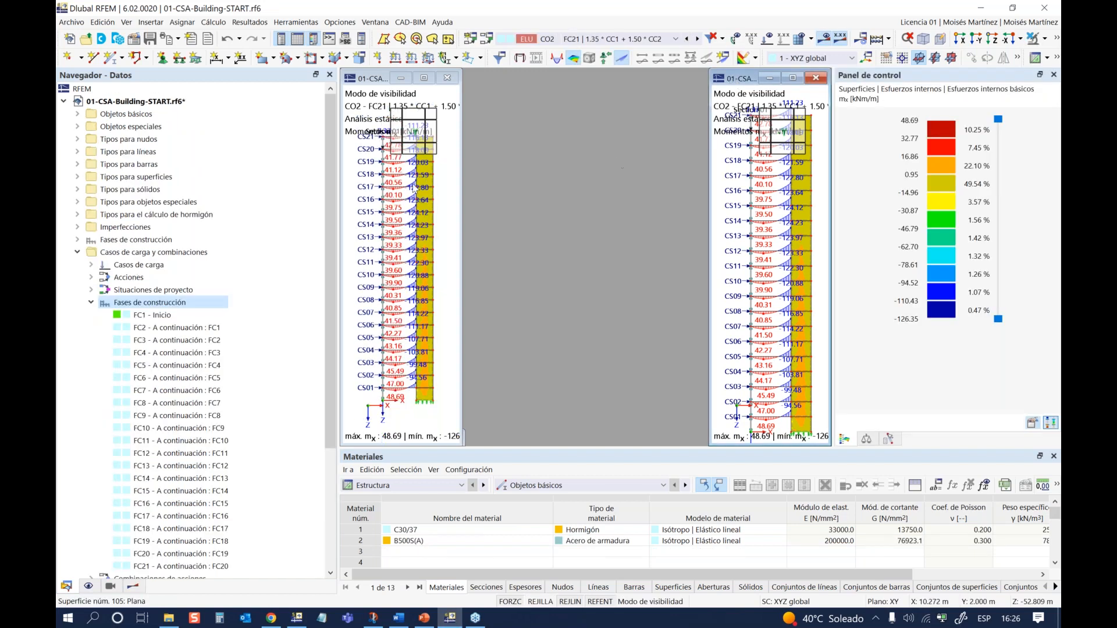
pyautogui.moveTo(560, 183); pyautogui.dragTo(580, 185)
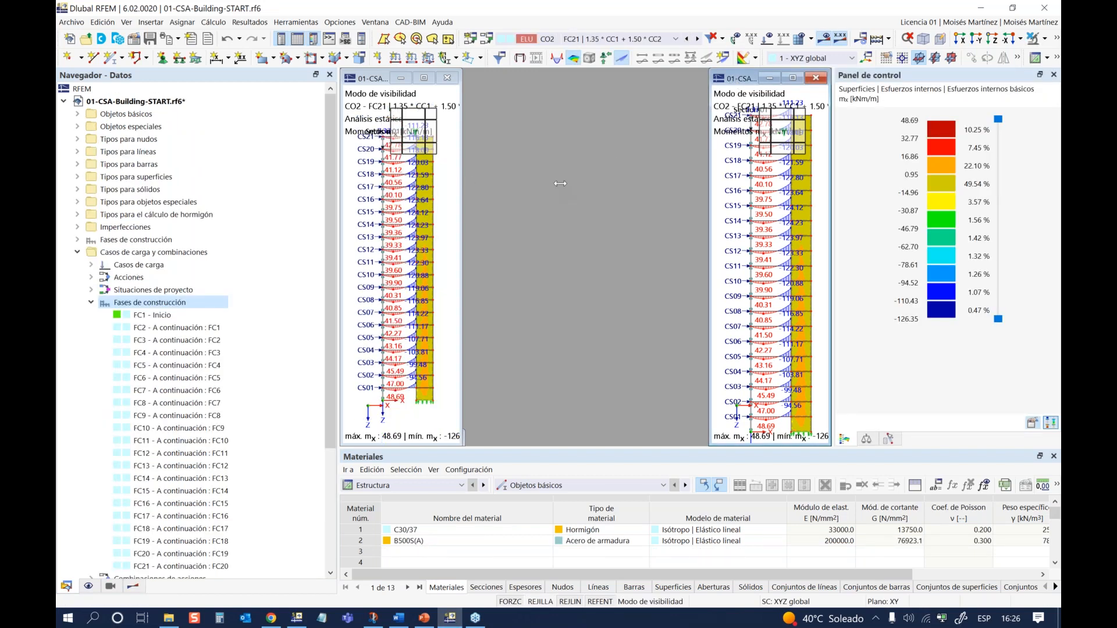
pyautogui.moveTo(709, 200); pyautogui.dragTo(581, 189)
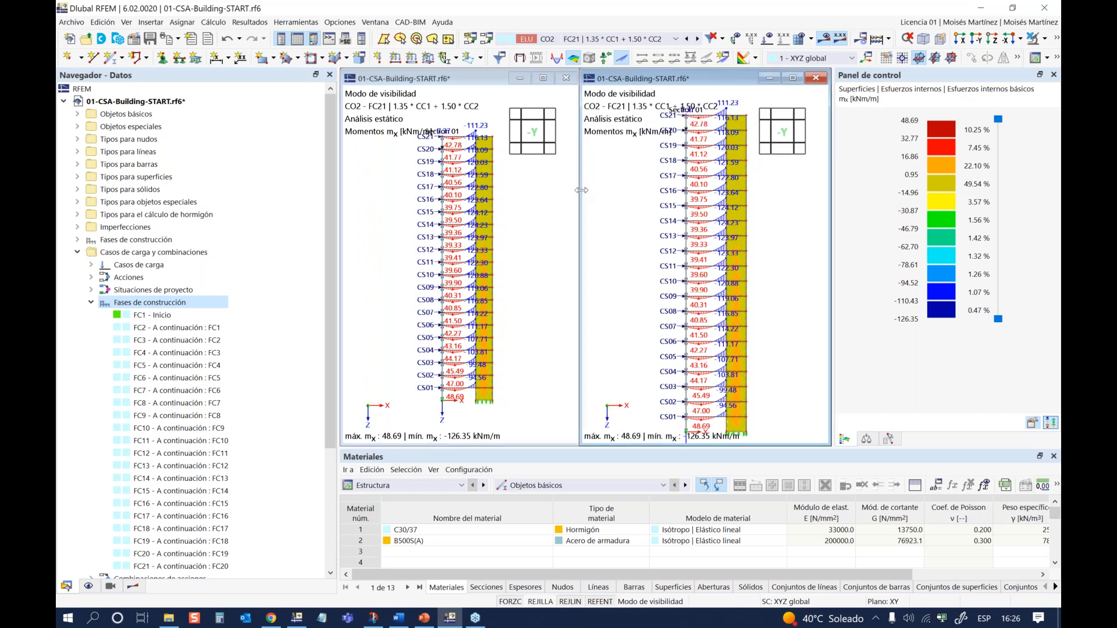
# Step: Calculate load combination CO1 in the second building window and display load case CC1 Self Weight in the first for comparison
pyautogui.click(675, 39)
pyautogui.click(572, 315)
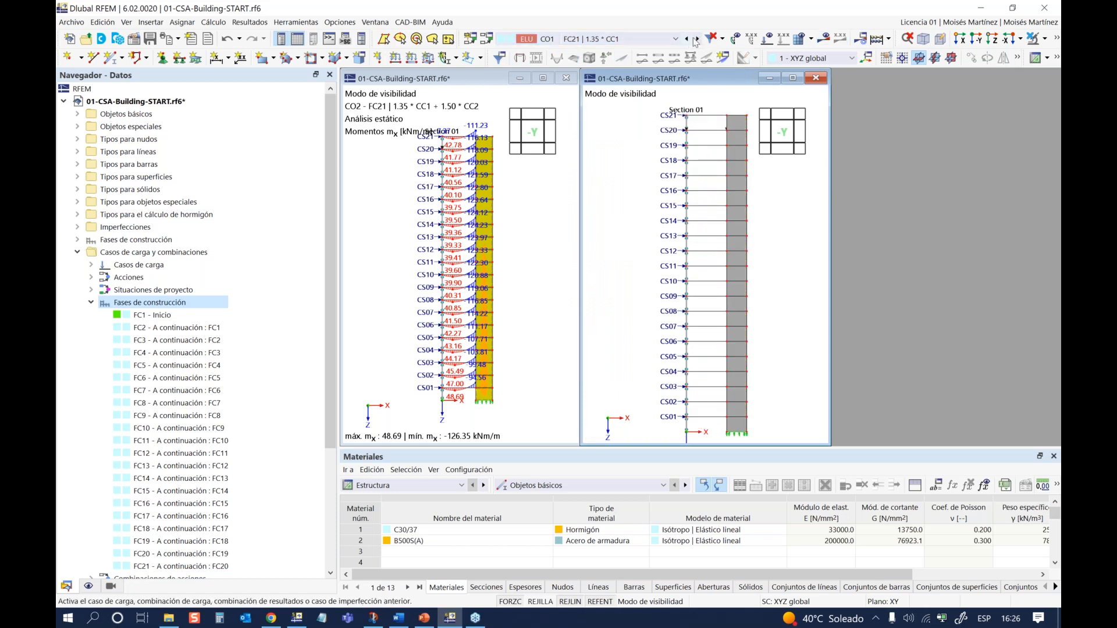
pyautogui.click(823, 39)
pyautogui.click(611, 373)
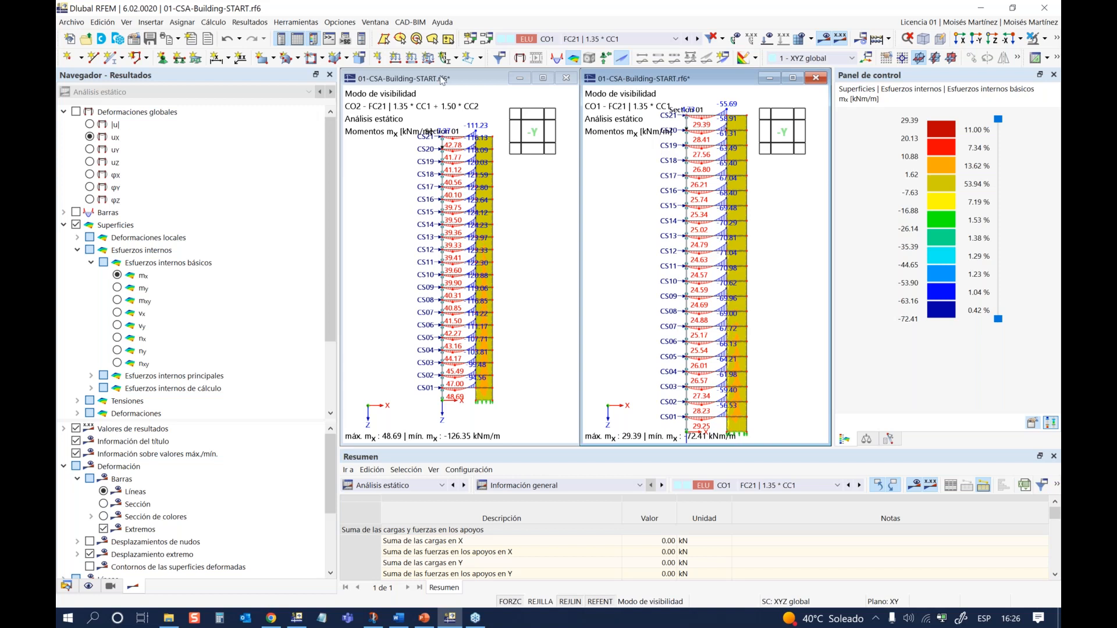
pyautogui.click(676, 38)
pyautogui.click(601, 52)
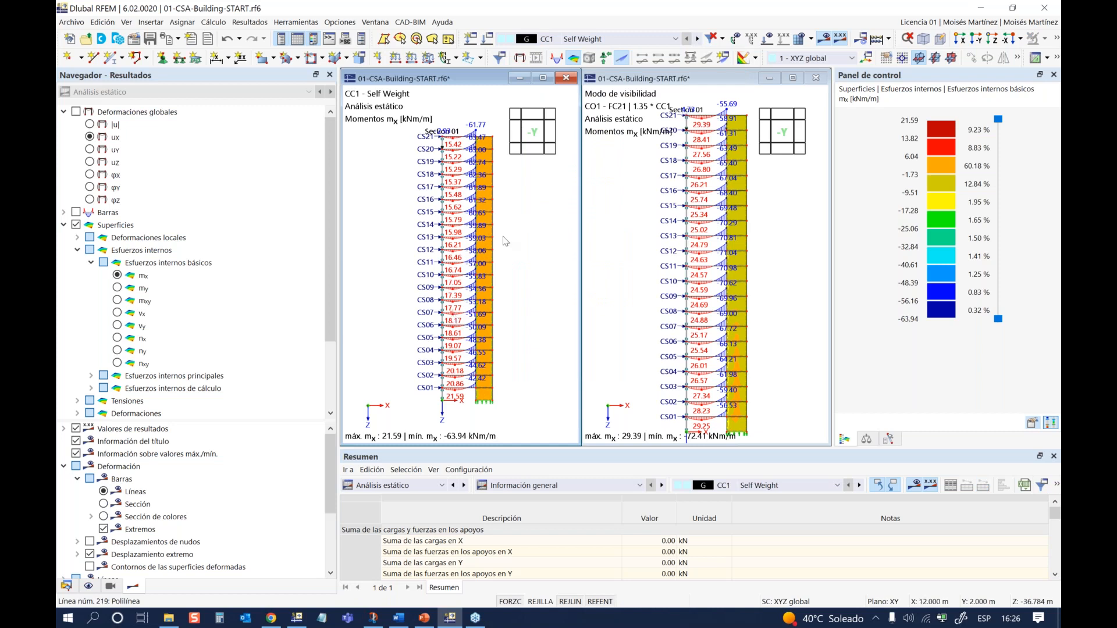
# Step: Compare the surface moments mx of load combination CO1 with those of CC1 Self Weight across the tower's storeys
pyautogui.click(644, 258)
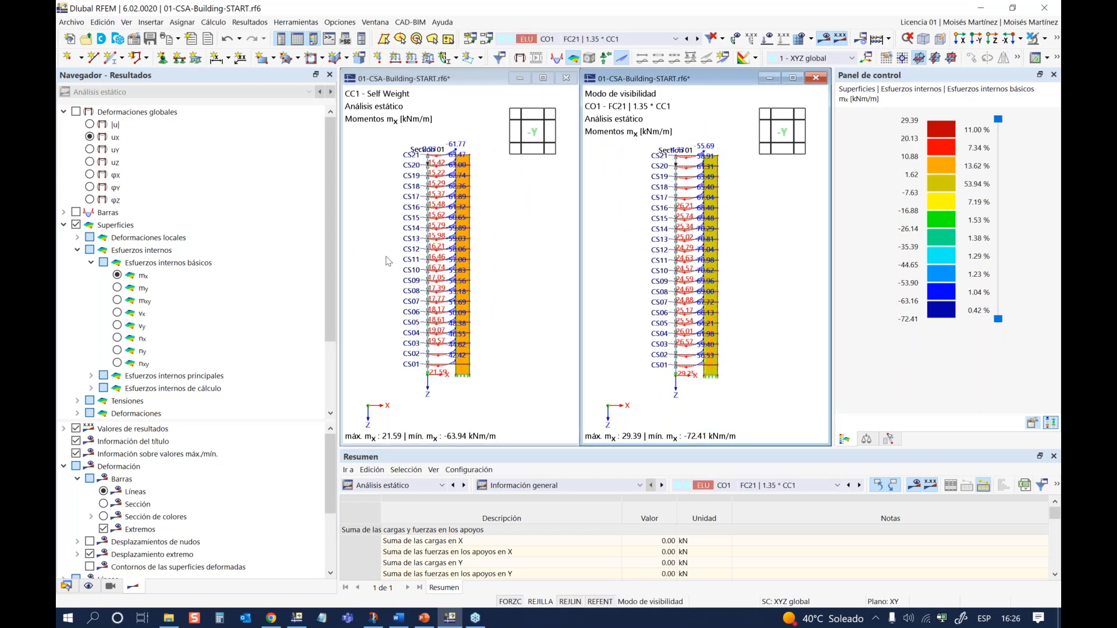
pyautogui.scroll(1, 386, 260)
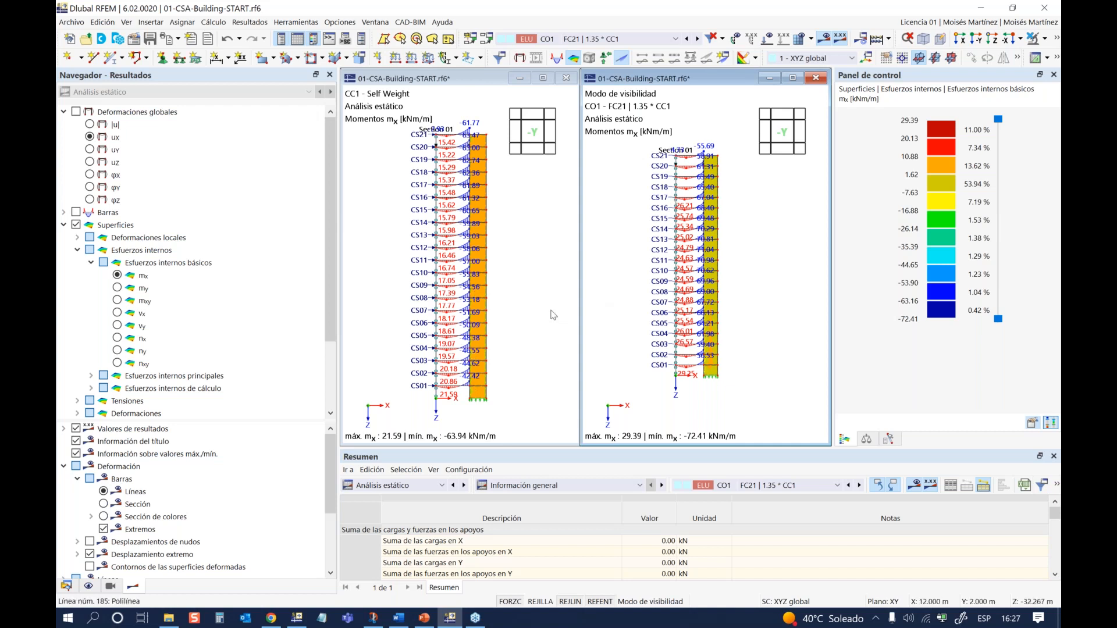
pyautogui.scroll(3, 708, 385)
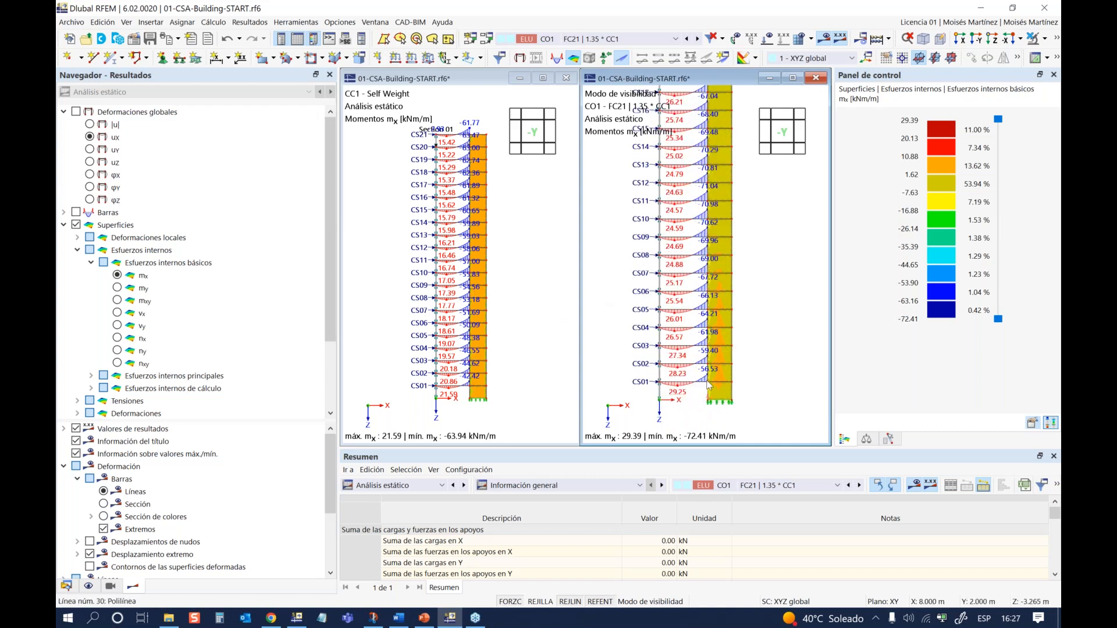
pyautogui.scroll(3, 709, 385)
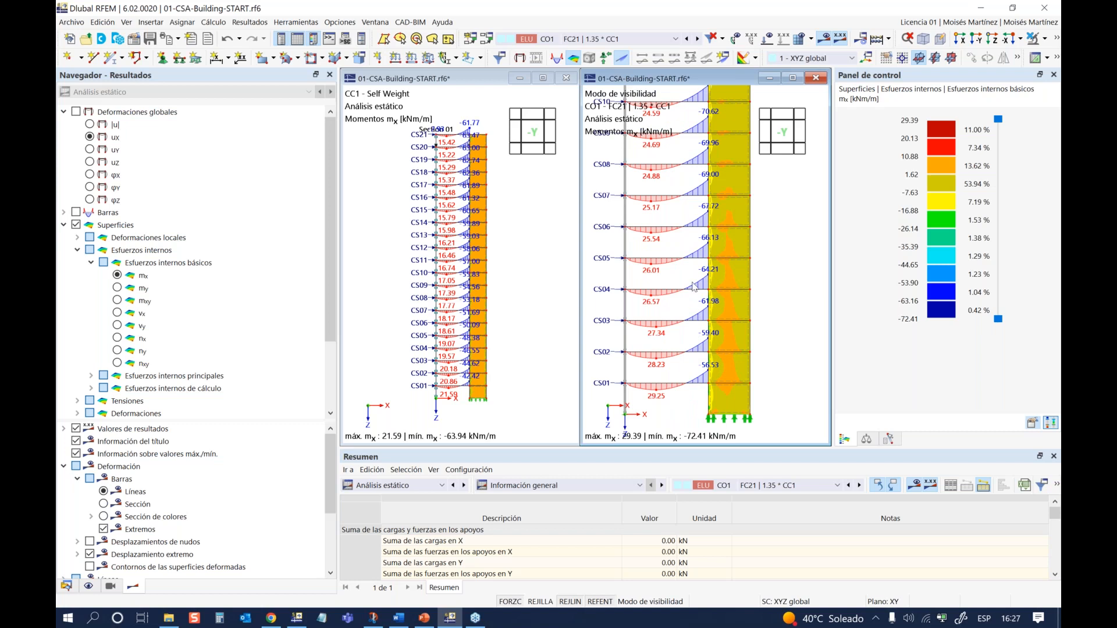
pyautogui.scroll(-3, 693, 286)
pyautogui.moveTo(740, 173); pyautogui.dragTo(747, 275, button='middle')
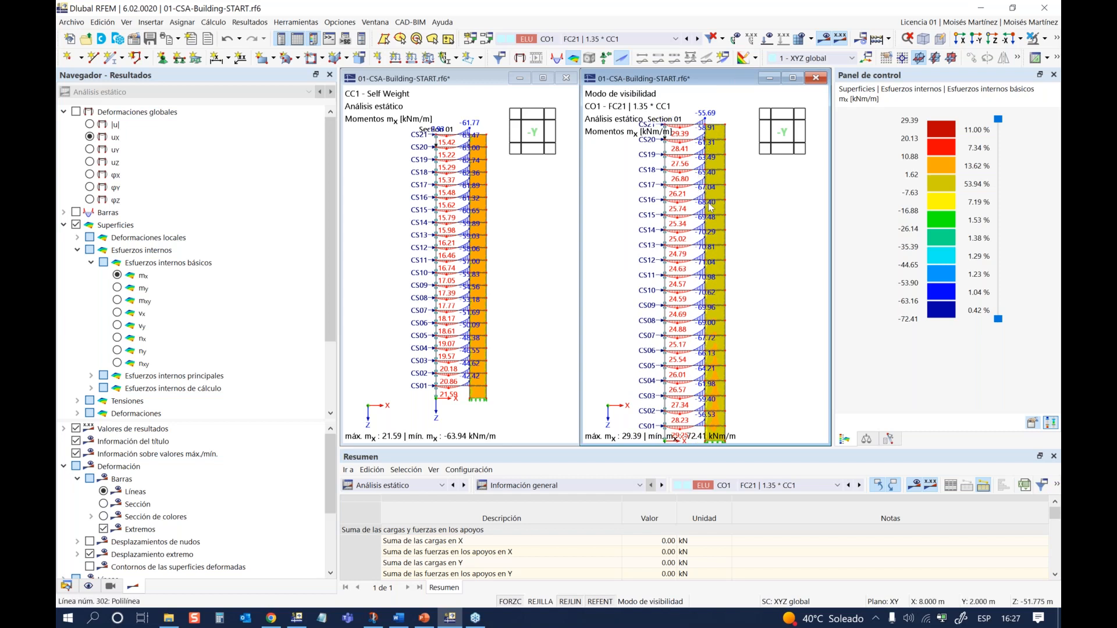
pyautogui.scroll(-1, 709, 261)
pyautogui.moveTo(713, 296); pyautogui.dragTo(729, 296, button='middle')
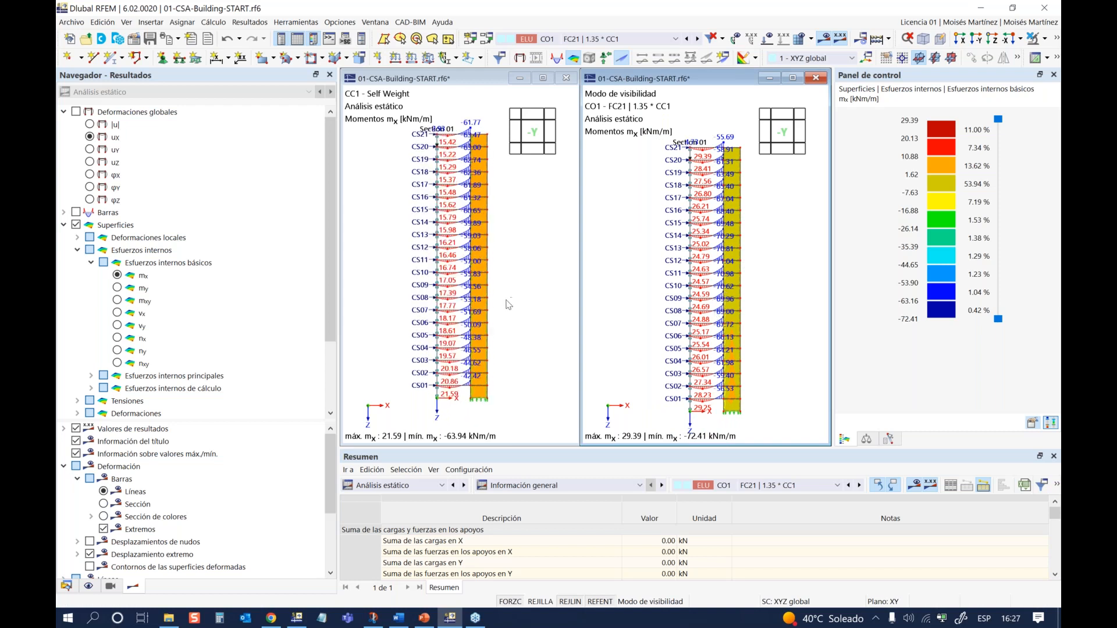
pyautogui.moveTo(507, 269); pyautogui.dragTo(521, 280, button='middle')
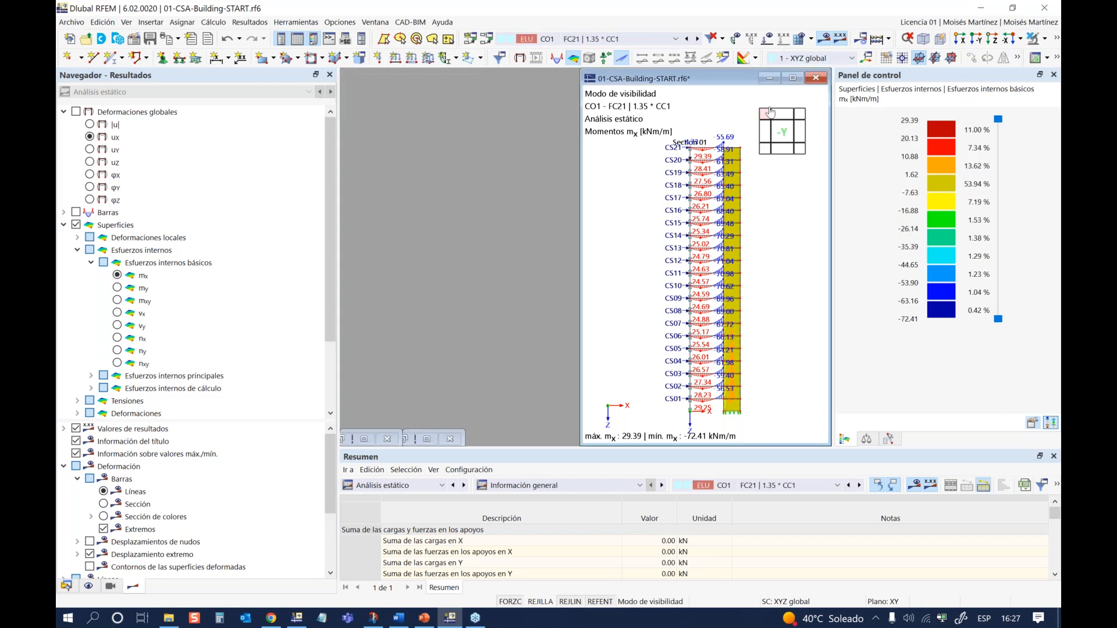
# Step: Maximize the building window showing CO1 and enlarge the results table area beneath the model
pyautogui.click(795, 80)
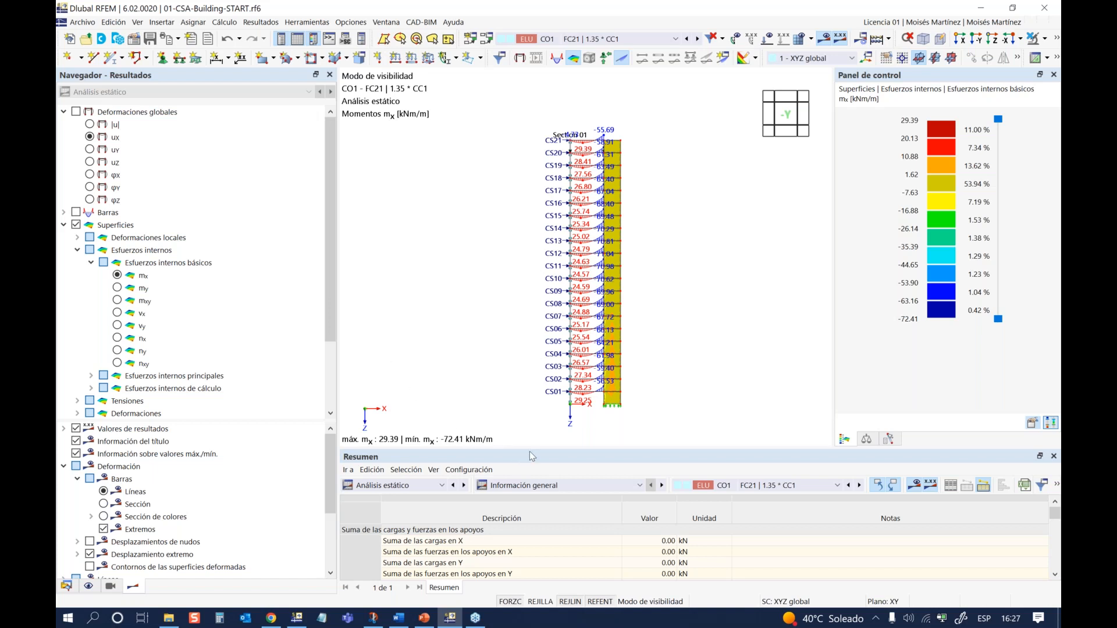
pyautogui.moveTo(530, 450); pyautogui.dragTo(543, 340)
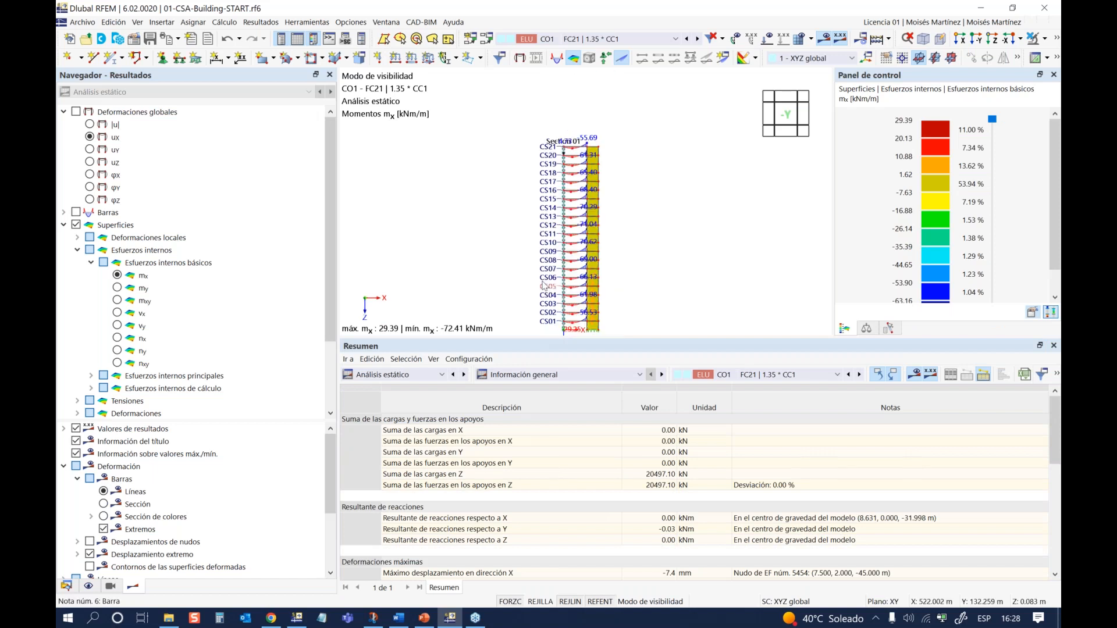
pyautogui.moveTo(499, 265); pyautogui.dragTo(529, 230, button='middle')
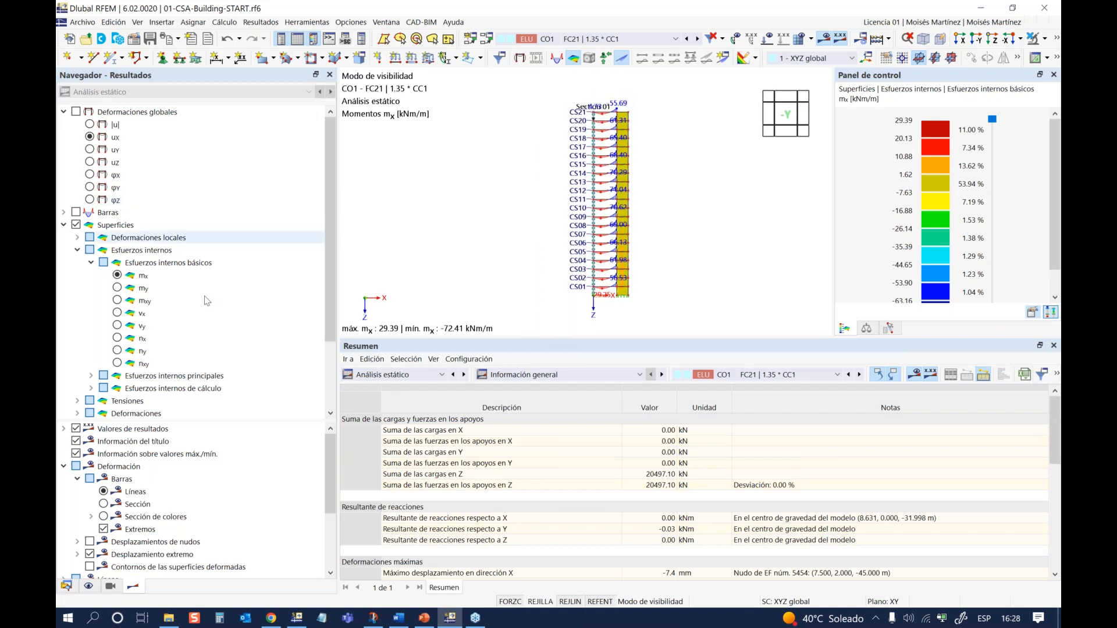
# Step: Review the add-ons in the building model's base data, checking construction stages analysis (CSA) and concrete design
pyautogui.click(66, 586)
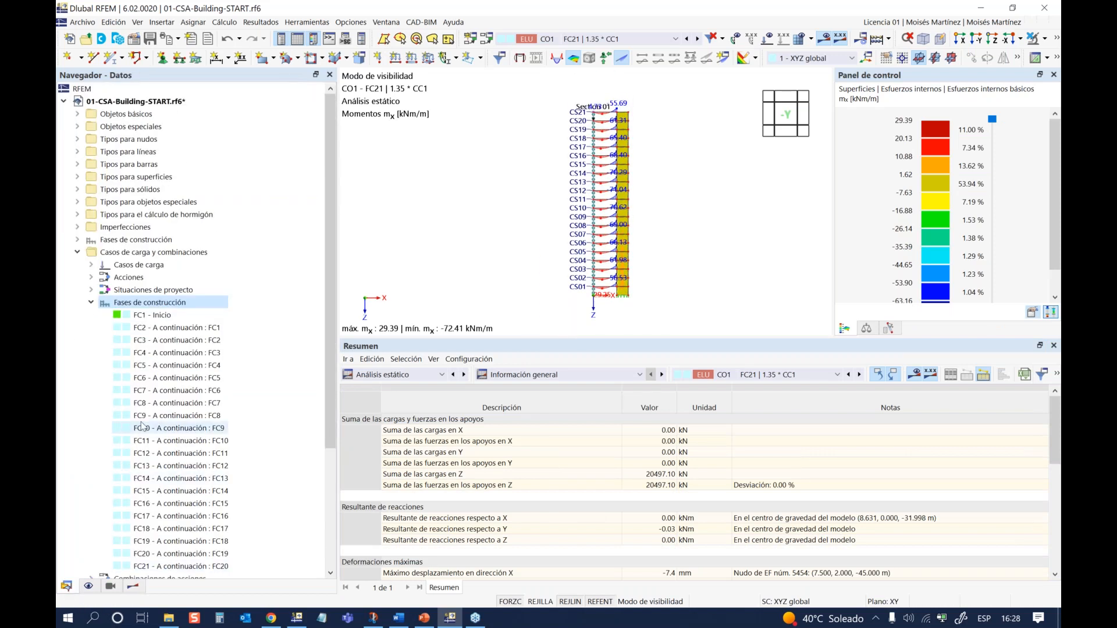
pyautogui.scroll(-4, 143, 428)
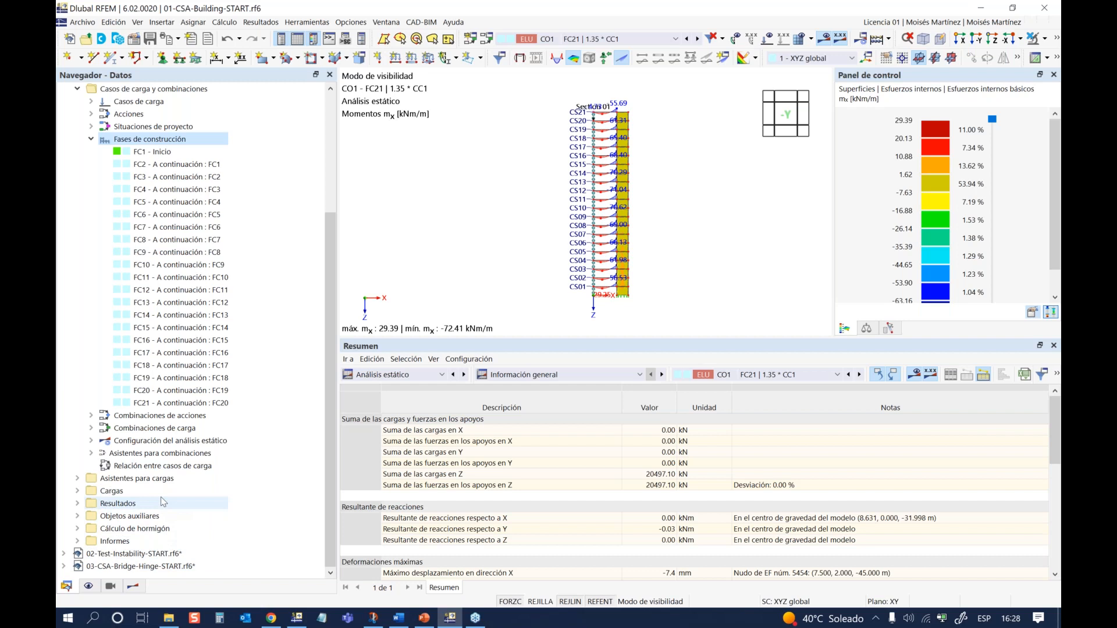
pyautogui.scroll(3, 167, 498)
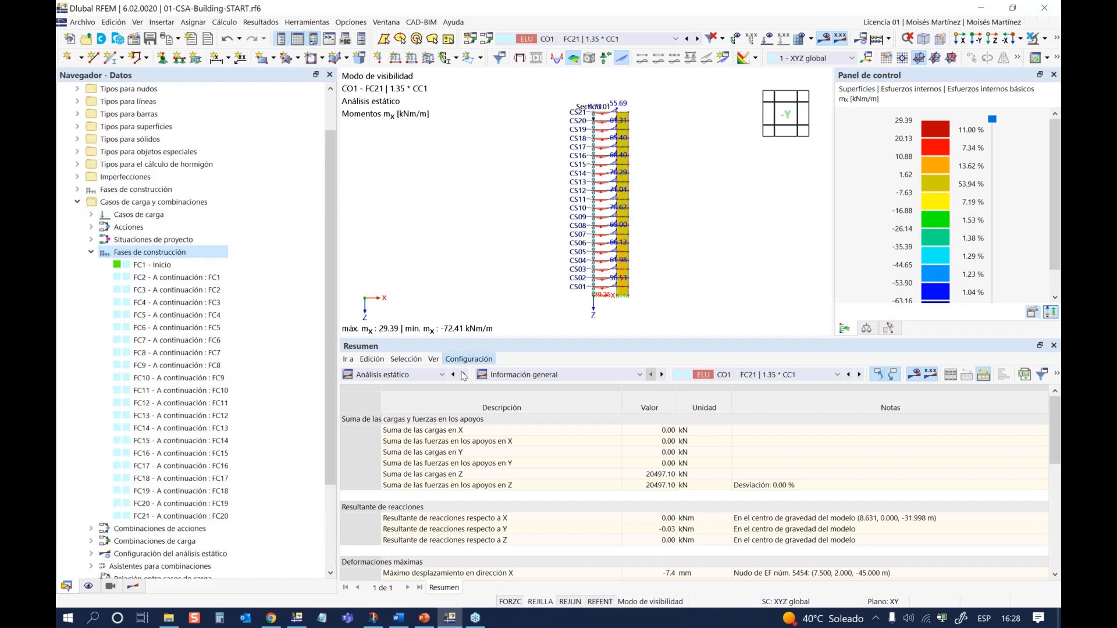
pyautogui.click(440, 376)
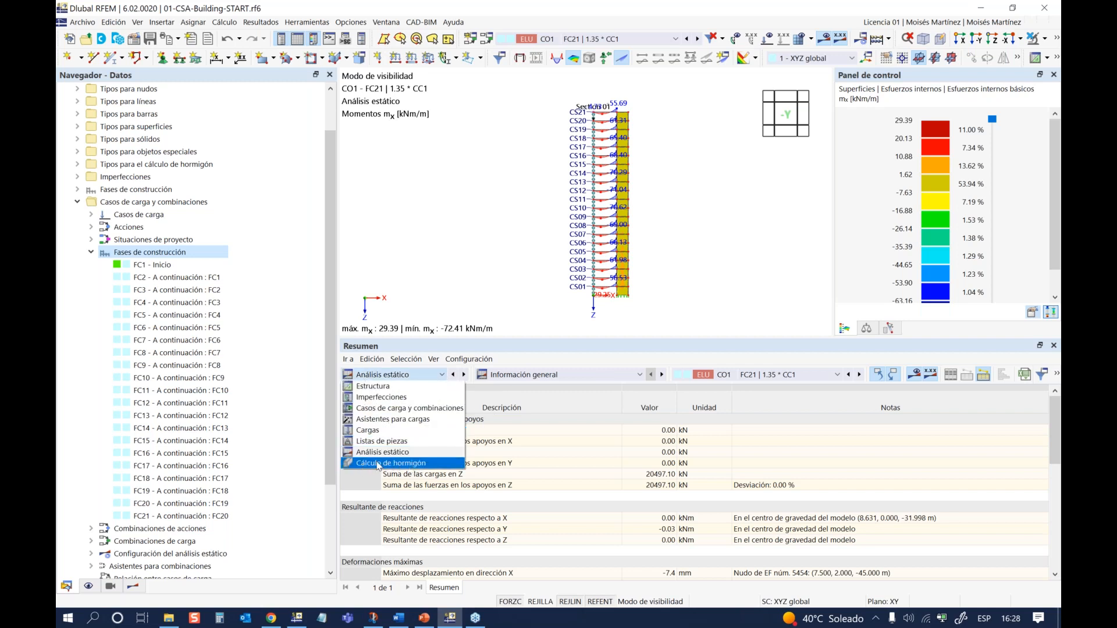
pyautogui.click(420, 247)
pyautogui.scroll(2, 137, 277)
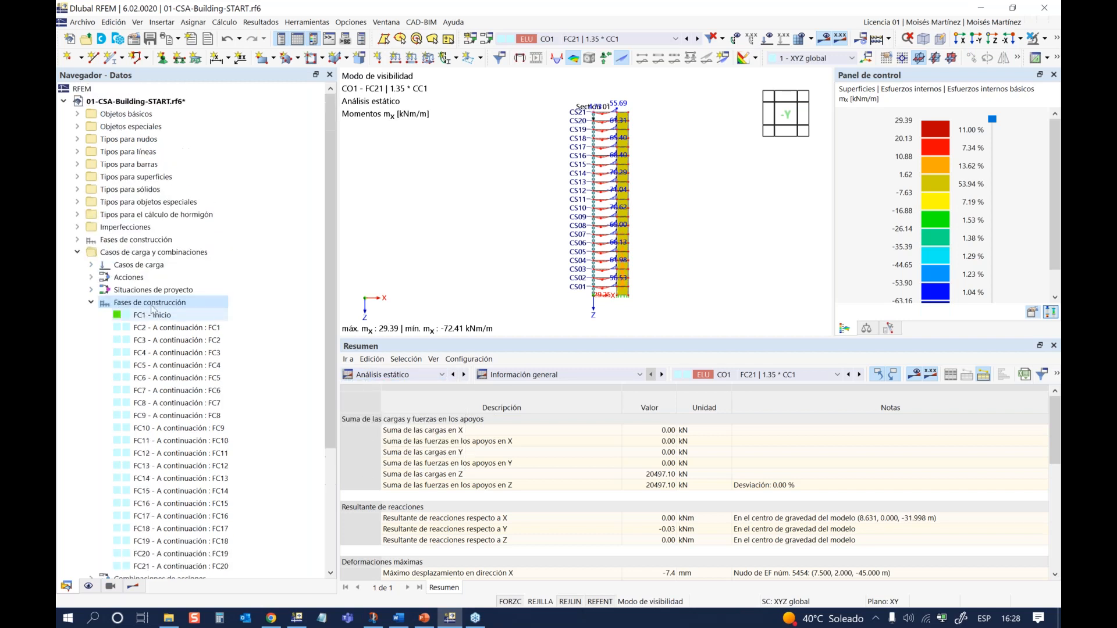
pyautogui.rightClick(130, 102)
pyautogui.click(175, 110)
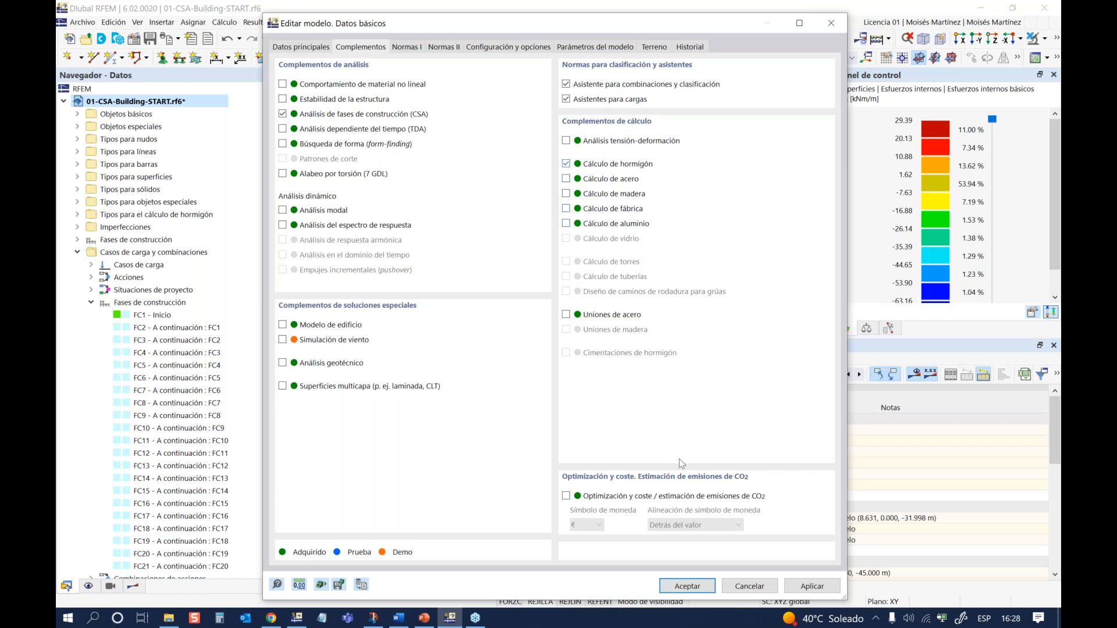
pyautogui.click(686, 586)
# Step: Run the concrete design calculation for design situation SP1 from its input data table
pyautogui.click(409, 375)
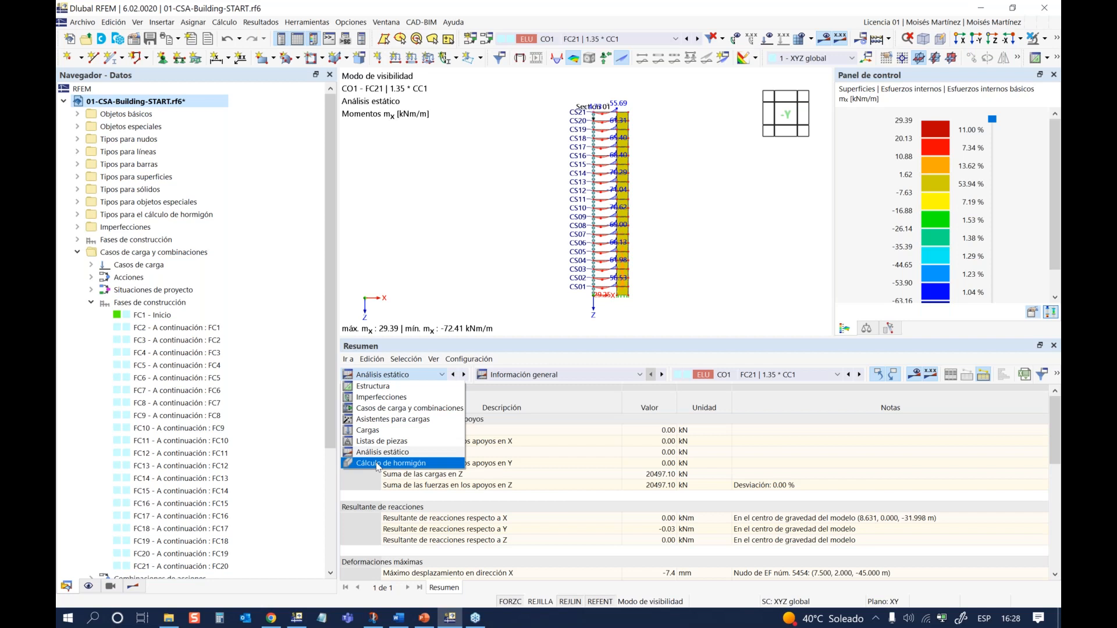
pyautogui.click(378, 463)
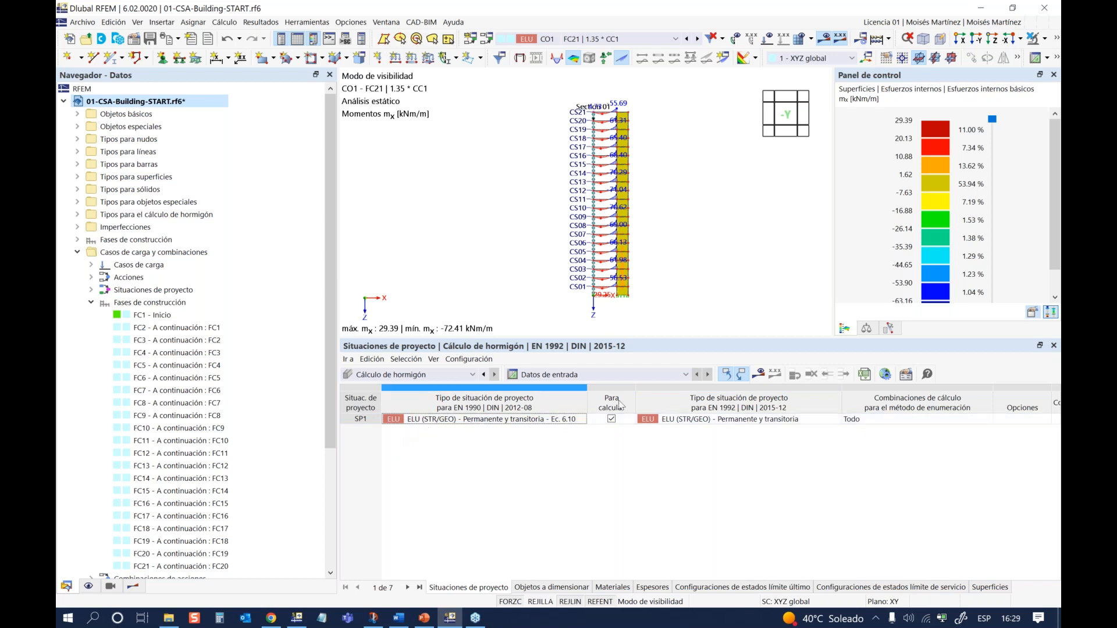
pyautogui.click(759, 376)
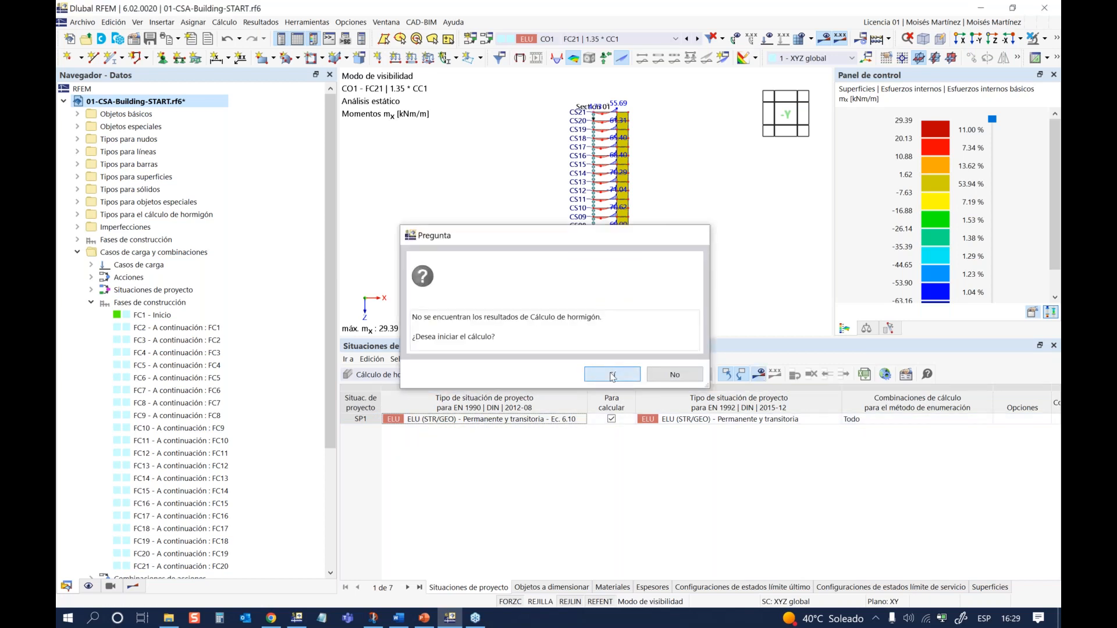
pyautogui.click(612, 375)
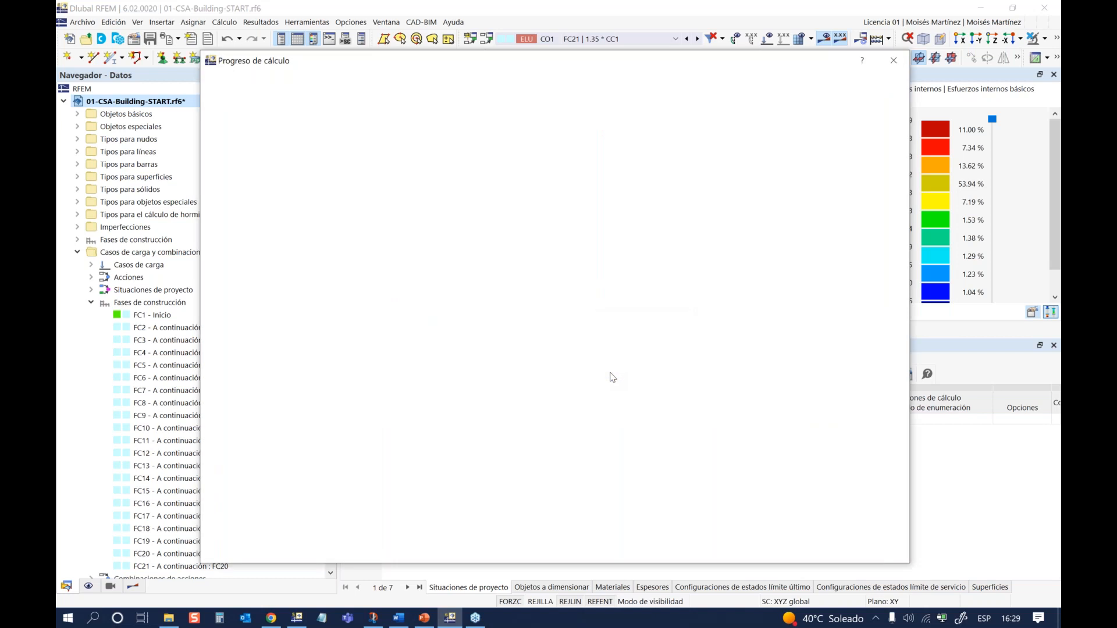
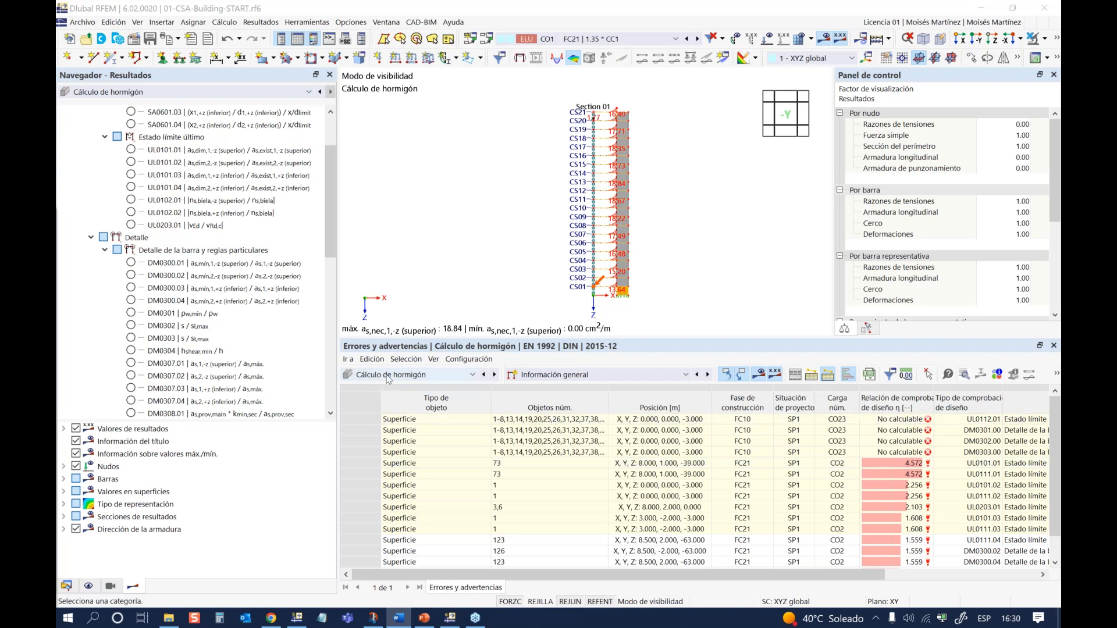
# Step: Display the concrete design results table of required surface reinforcement by construction stage
pyautogui.click(472, 375)
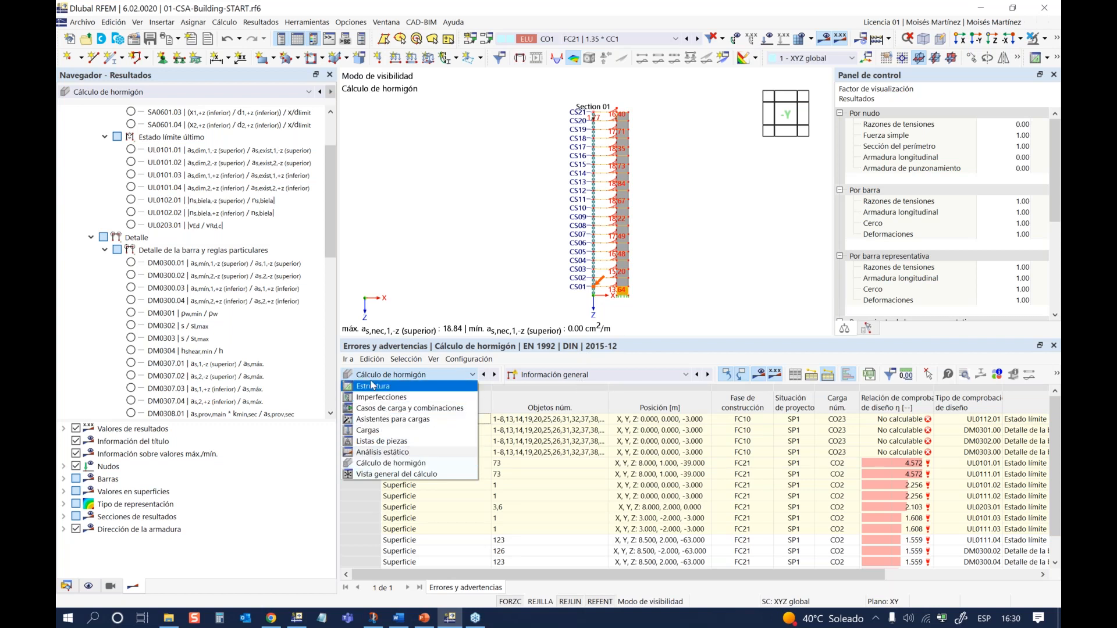
pyautogui.click(362, 464)
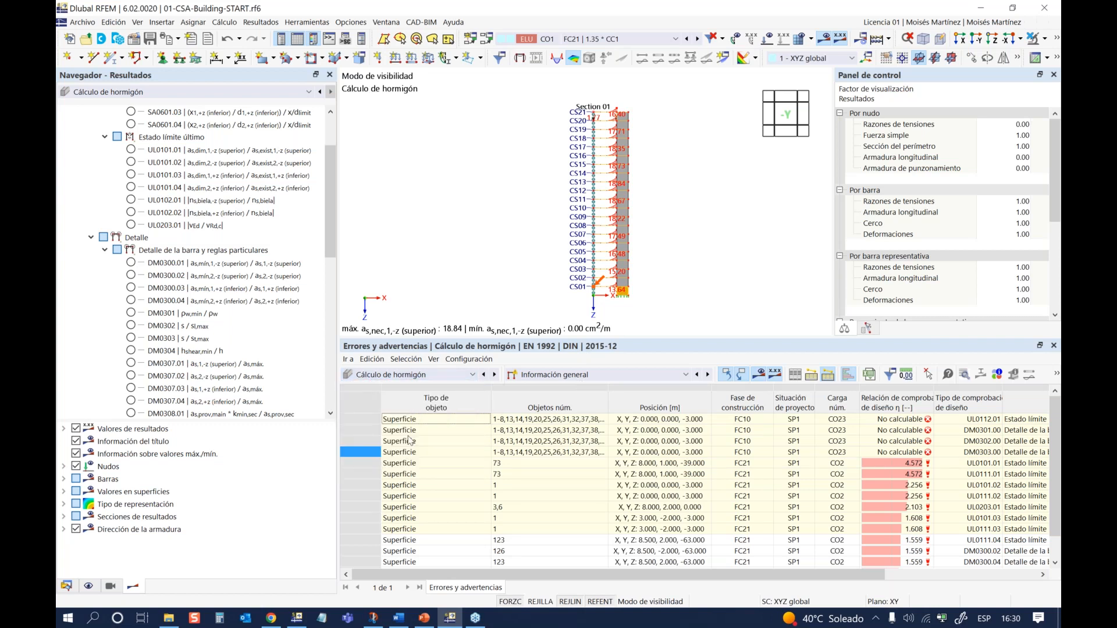
pyautogui.click(650, 376)
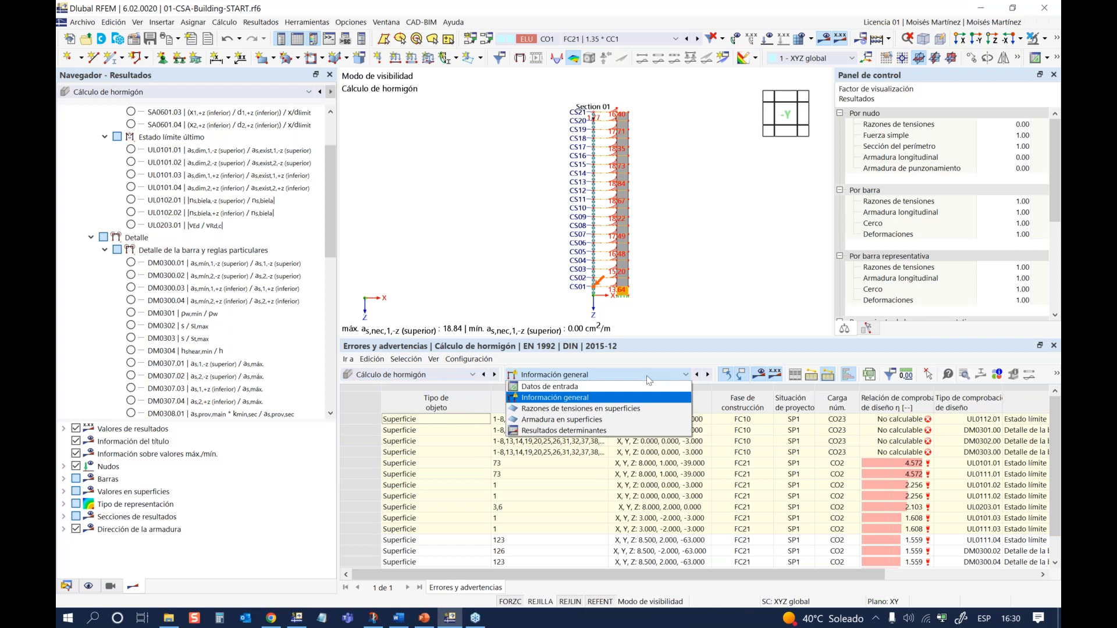
pyautogui.click(615, 419)
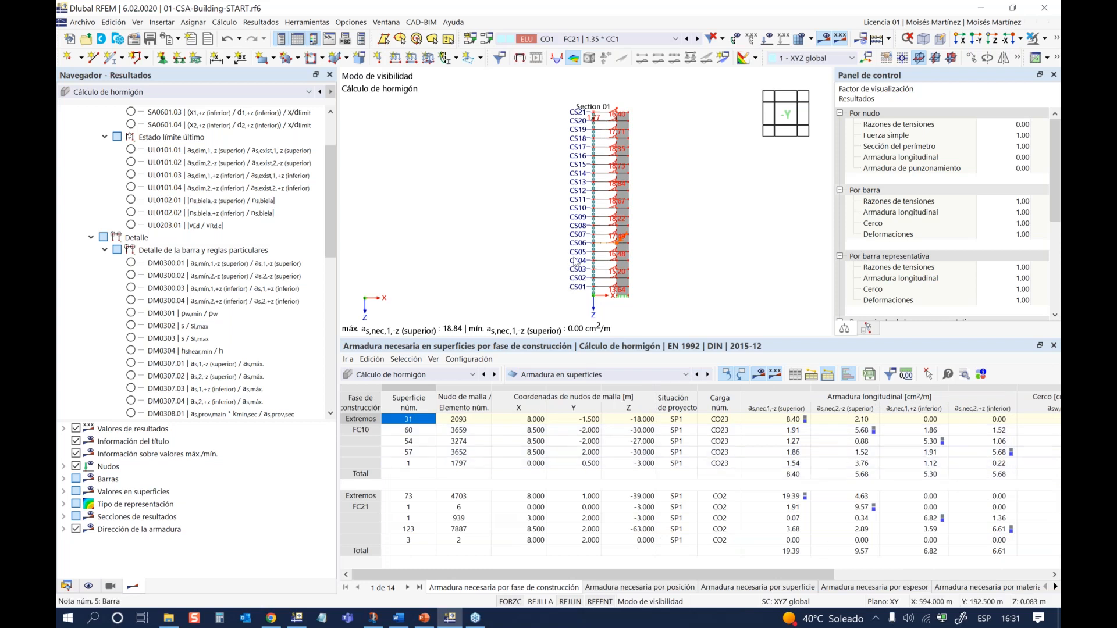
# Step: Examine the required top reinforcement diagrams along the floor slabs where they meet the wall
pyautogui.scroll(2, 587, 268)
pyautogui.keyDown('ctrl'); pyautogui.moveTo(559, 226); pyautogui.dragTo(604, 241, button='middle'); pyautogui.keyUp('ctrl')
pyautogui.scroll(5, 604, 245)
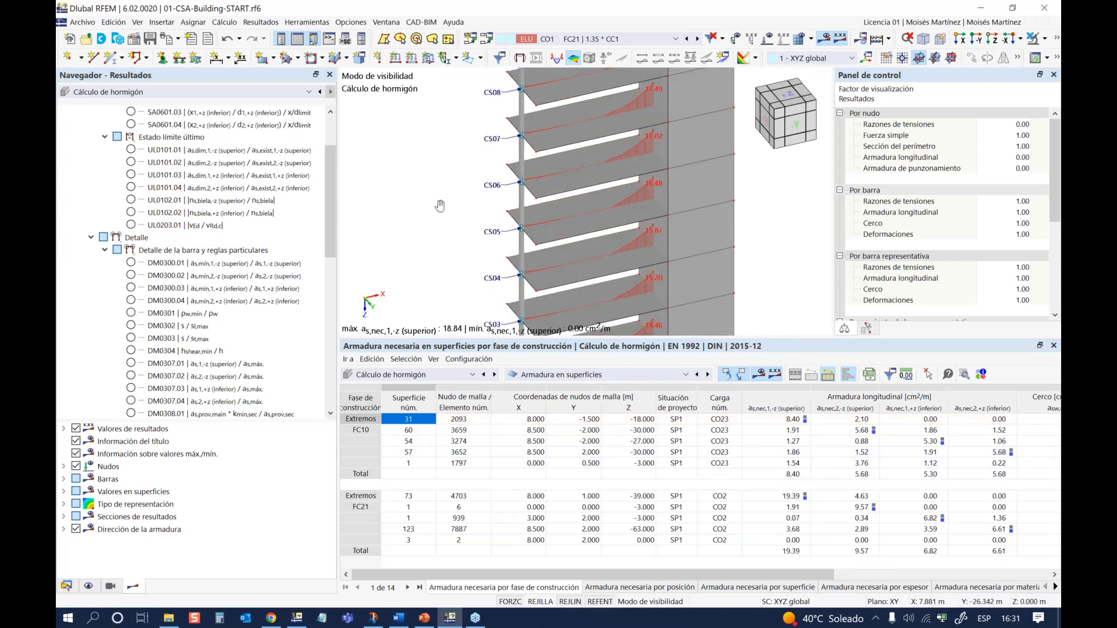
pyautogui.scroll(-1, 459, 208)
pyautogui.keyDown('ctrl'); pyautogui.moveTo(712, 262); pyautogui.dragTo(674, 248, button='middle'); pyautogui.keyUp('ctrl')
pyautogui.scroll(3, 674, 248)
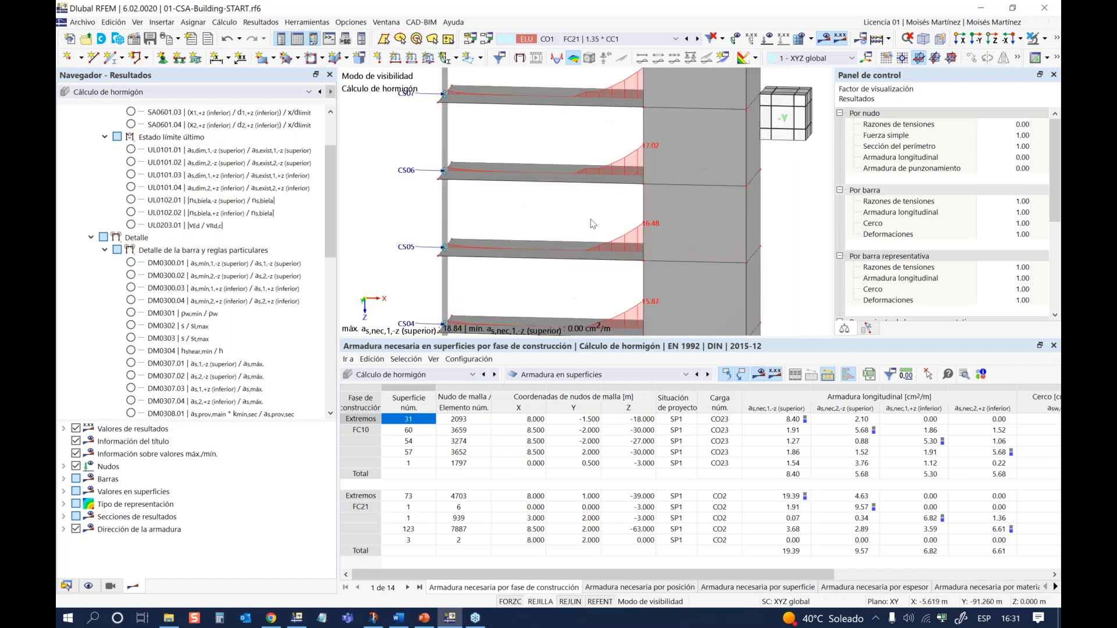
pyautogui.scroll(2, 592, 223)
pyautogui.keyDown('ctrl'); pyautogui.moveTo(592, 203); pyautogui.dragTo(558, 214, button='middle'); pyautogui.keyUp('ctrl')
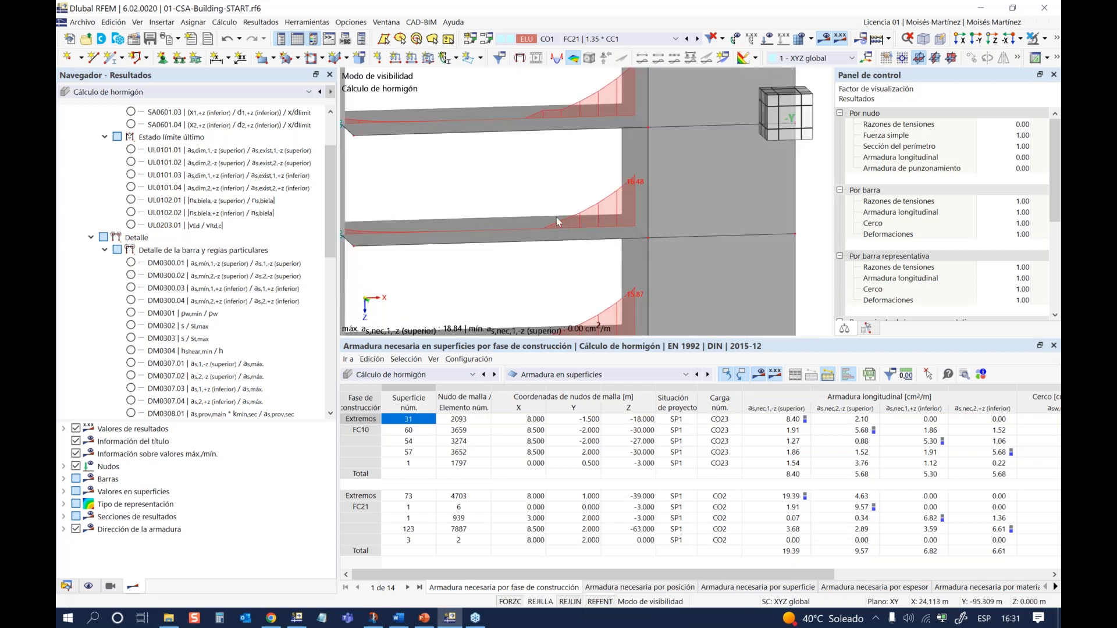
pyautogui.scroll(-1, 516, 132)
pyautogui.moveTo(515, 132)
pyautogui.keyDown('ctrl'); pyautogui.mouseDown(button='middle')
pyautogui.moveTo(503, 138)
pyautogui.moveTo(512, 129)
pyautogui.mouseUp(button='middle'); pyautogui.keyUp('ctrl')
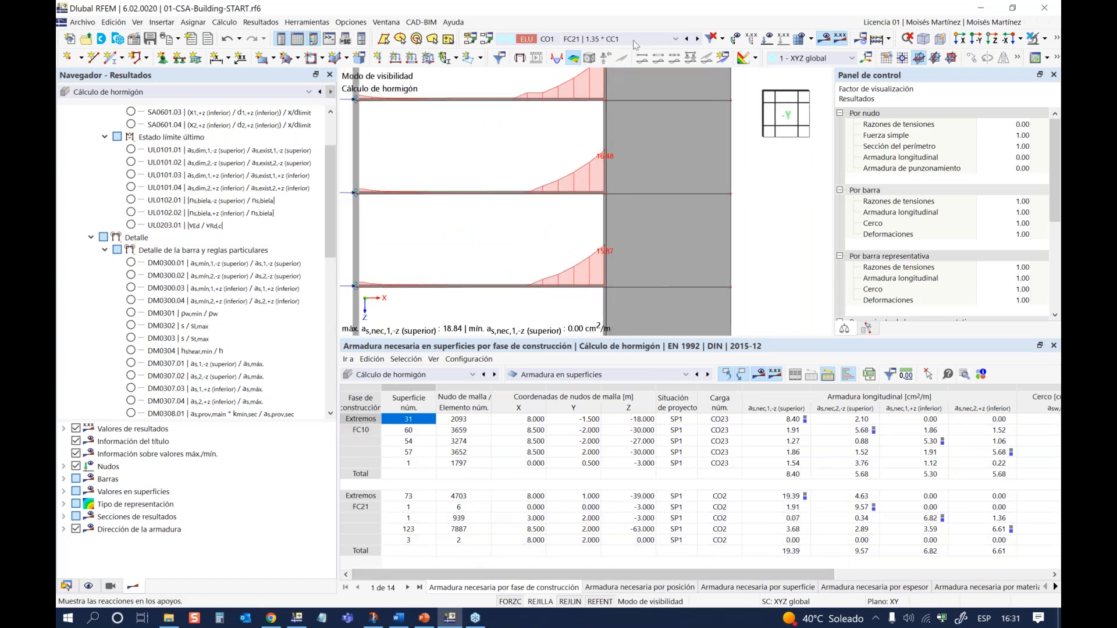
# Step: Look through the list of construction stages and load combinations, including CO2 and CO23, without changing the active one
pyautogui.click(649, 37)
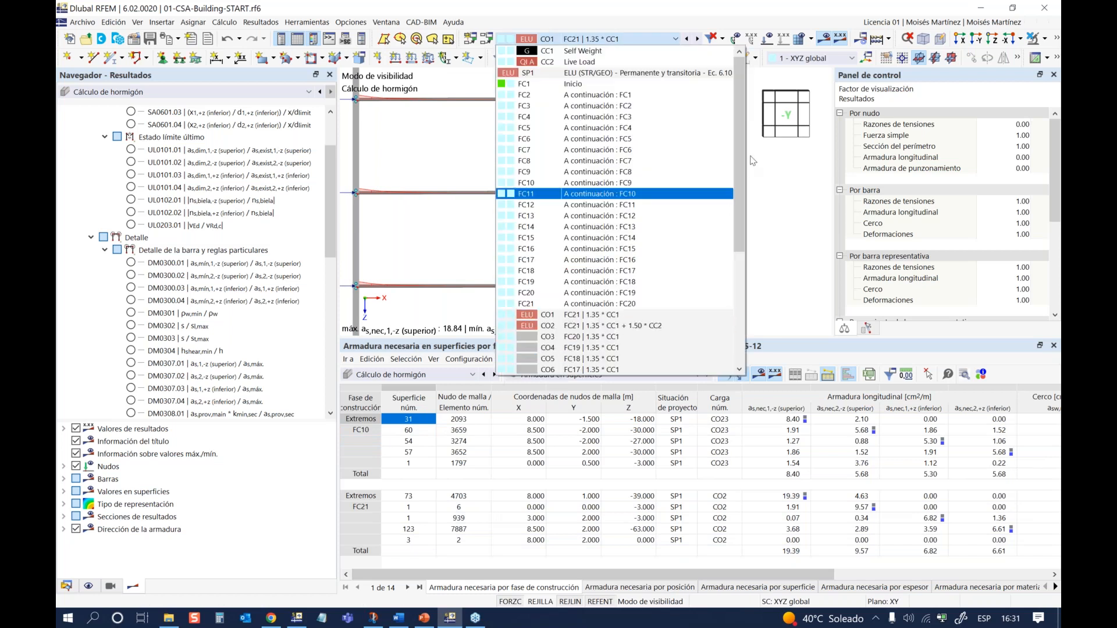
pyautogui.moveTo(741, 177); pyautogui.dragTo(737, 291)
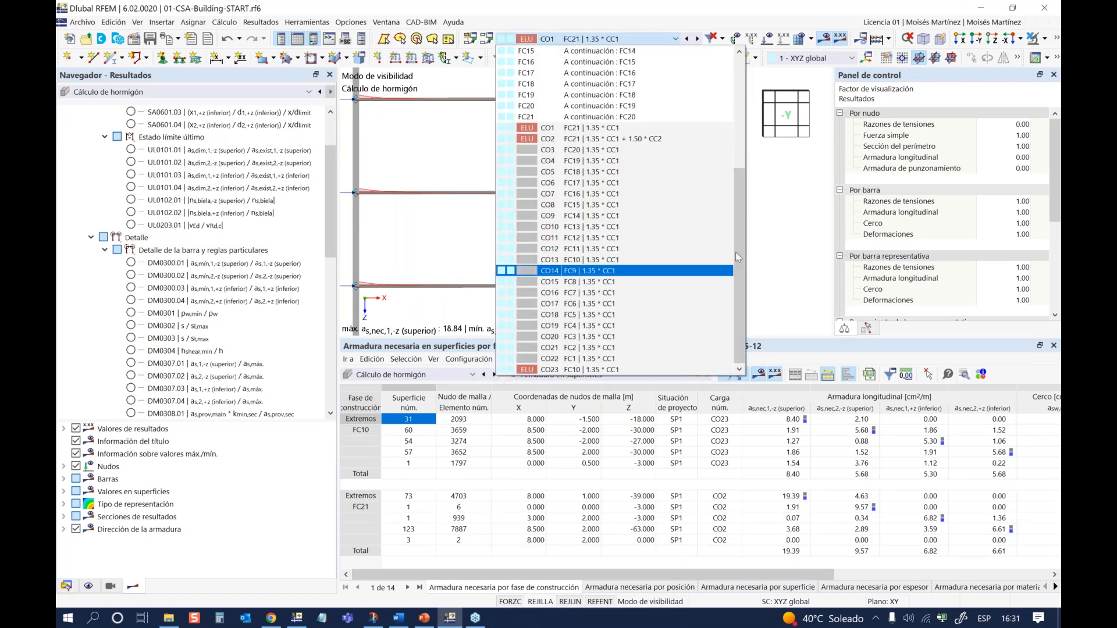
pyautogui.moveTo(746, 239); pyautogui.dragTo(750, 196)
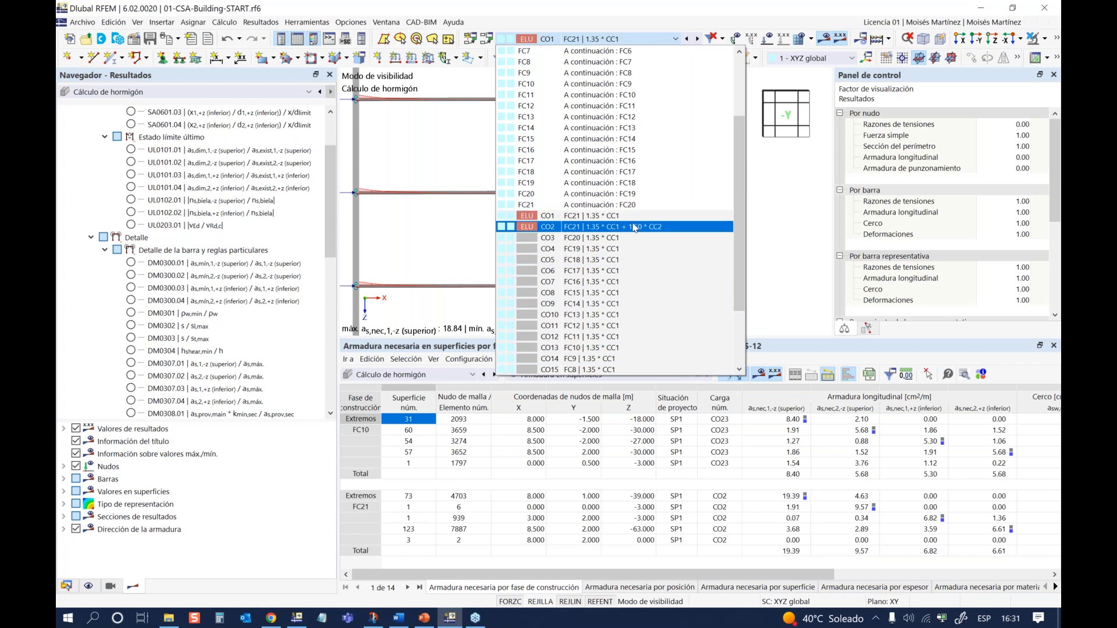
pyautogui.click(790, 206)
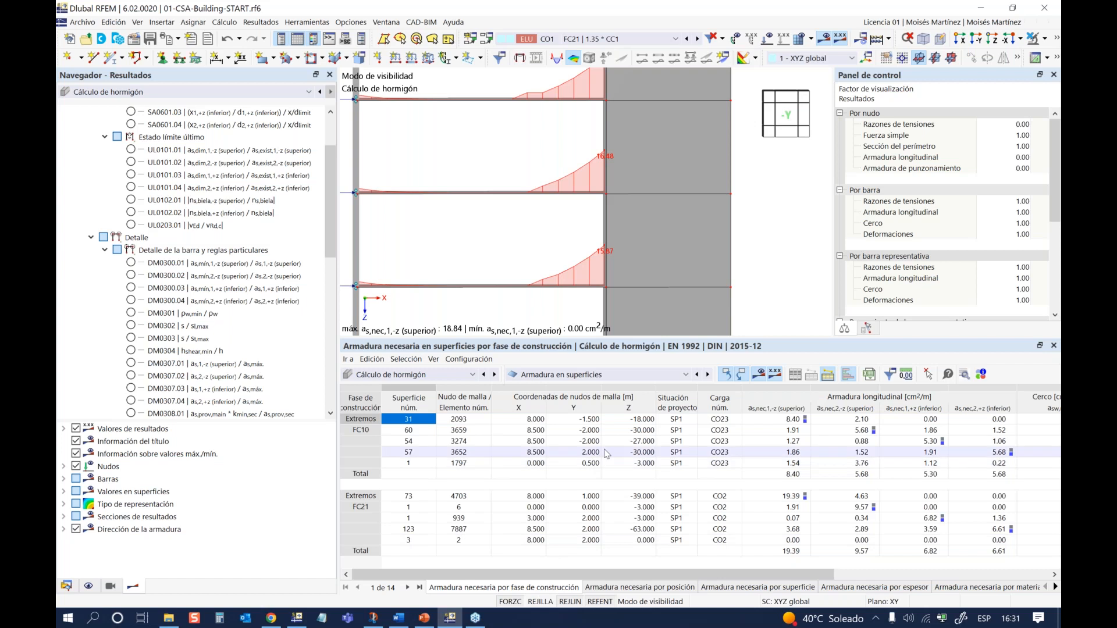
# Step: Review the required stirrup reinforcement by construction stage and display the required reinforcement by surface
pyautogui.moveTo(556, 577); pyautogui.dragTo(663, 578)
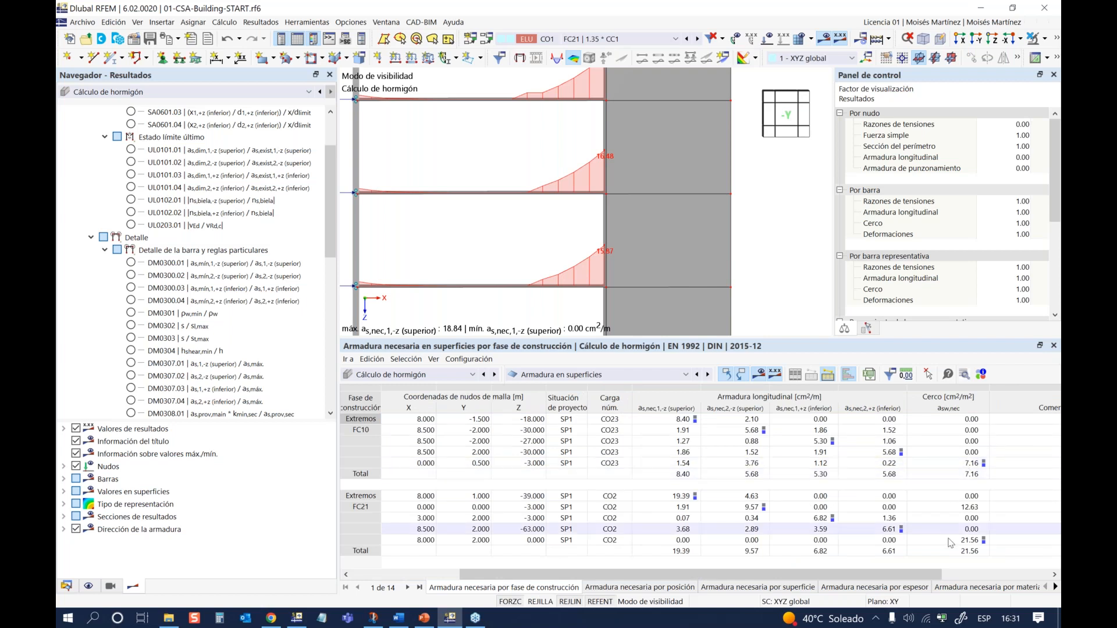
pyautogui.click(610, 589)
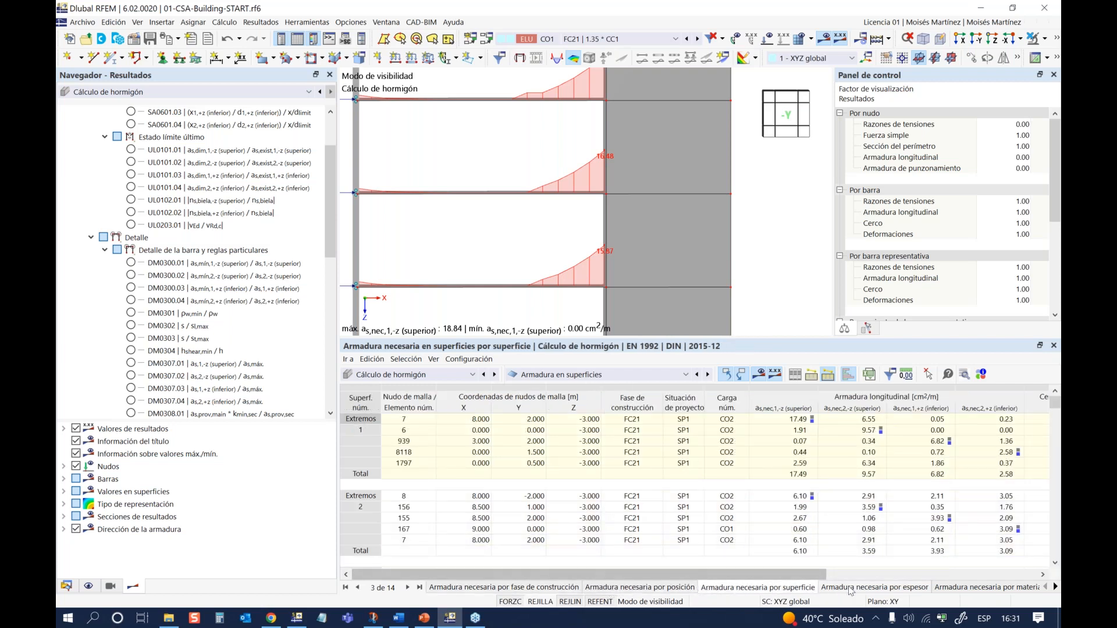
# Step: Review the required surface reinforcement by material, and return to the required reinforcement by construction stage
pyautogui.click(919, 588)
pyautogui.click(971, 588)
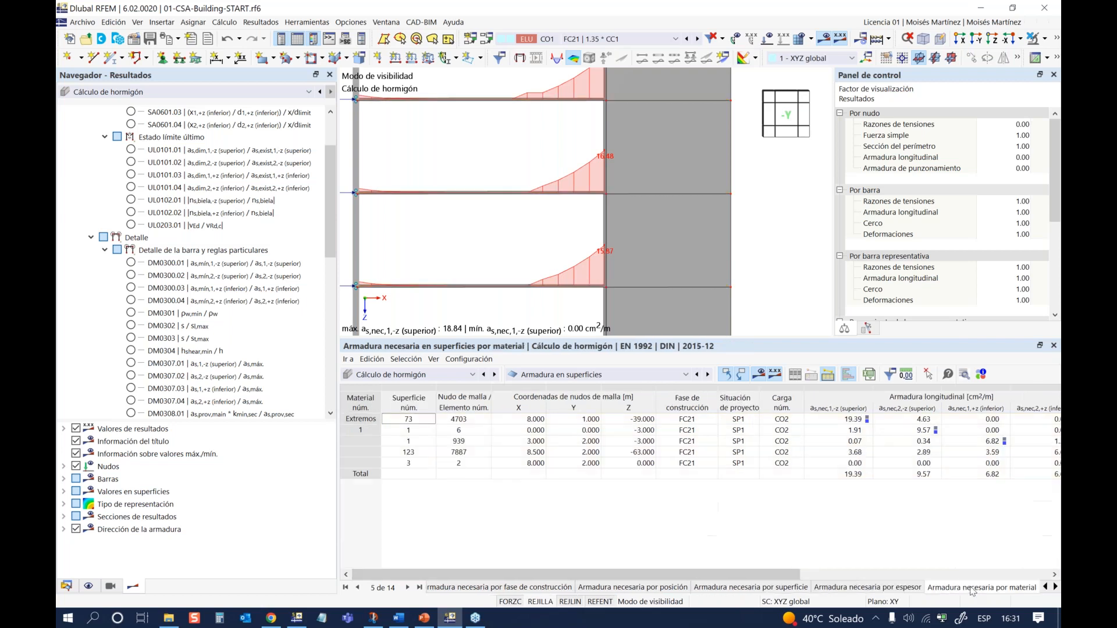
pyautogui.click(1055, 586)
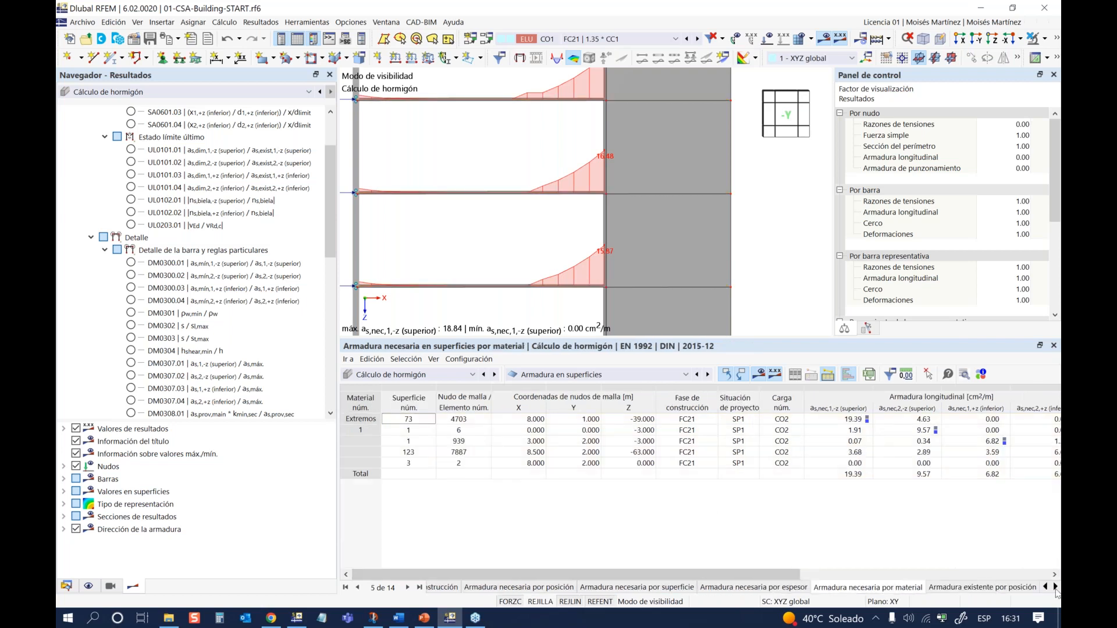
pyautogui.click(442, 587)
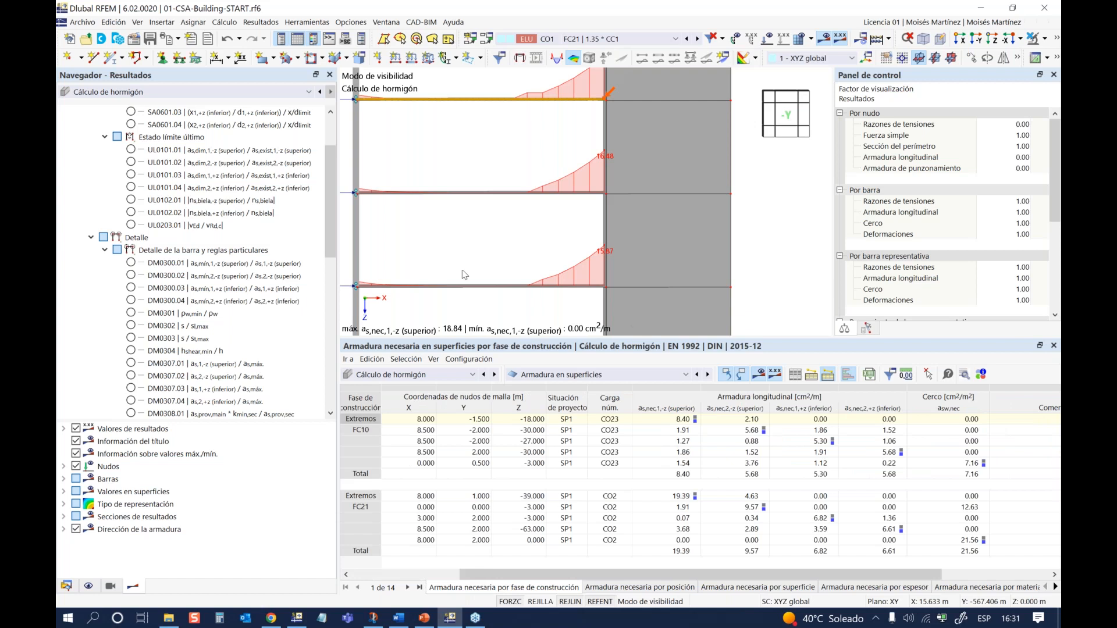
# Step: Show the tower in a 3D view and reduce the results table's height to enlarge the model area
pyautogui.scroll(-3, 464, 264)
pyautogui.keyDown('ctrl'); pyautogui.moveTo(418, 247); pyautogui.dragTo(465, 265, button='middle'); pyautogui.keyUp('ctrl')
pyautogui.moveTo(475, 339); pyautogui.dragTo(474, 457)
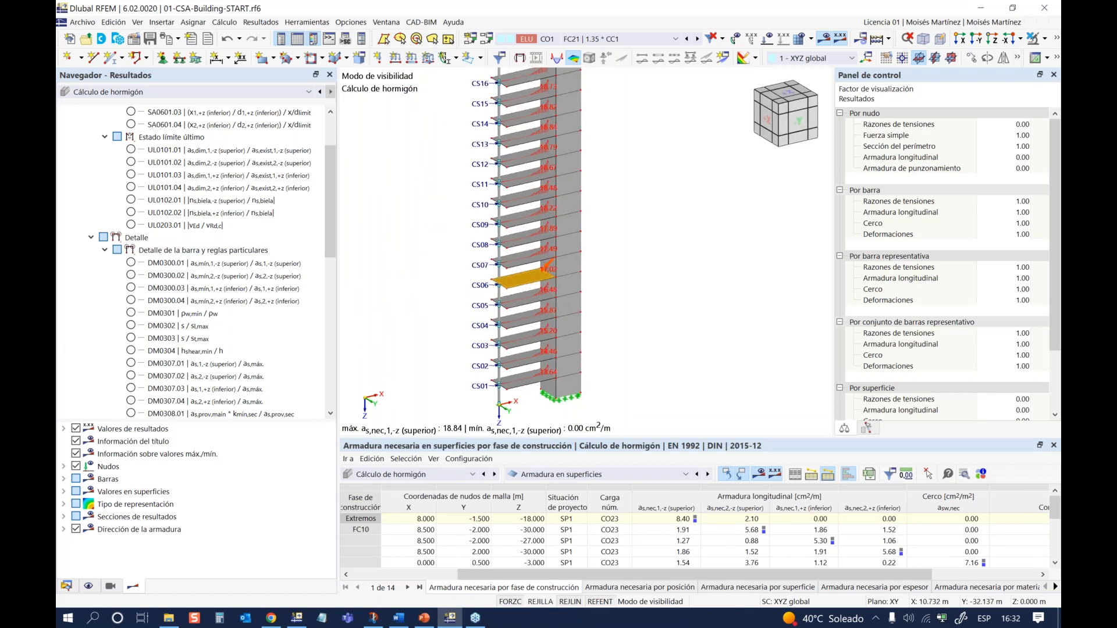
# Step: Display the static analysis results on the tower and return to the concrete design results
pyautogui.scroll(2, 243, 327)
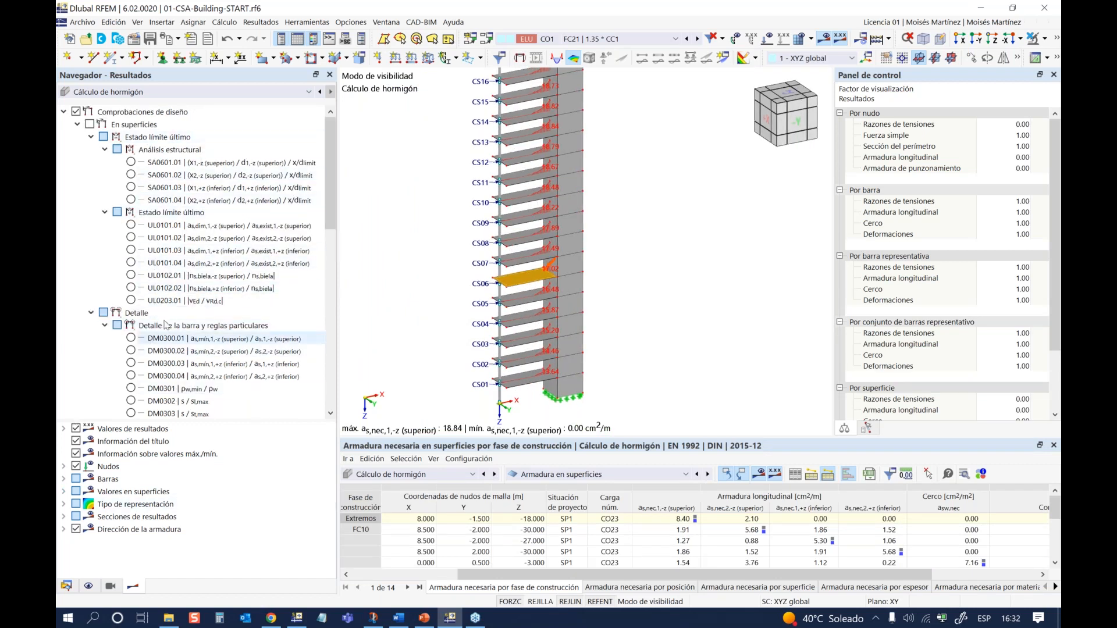
pyautogui.click(305, 92)
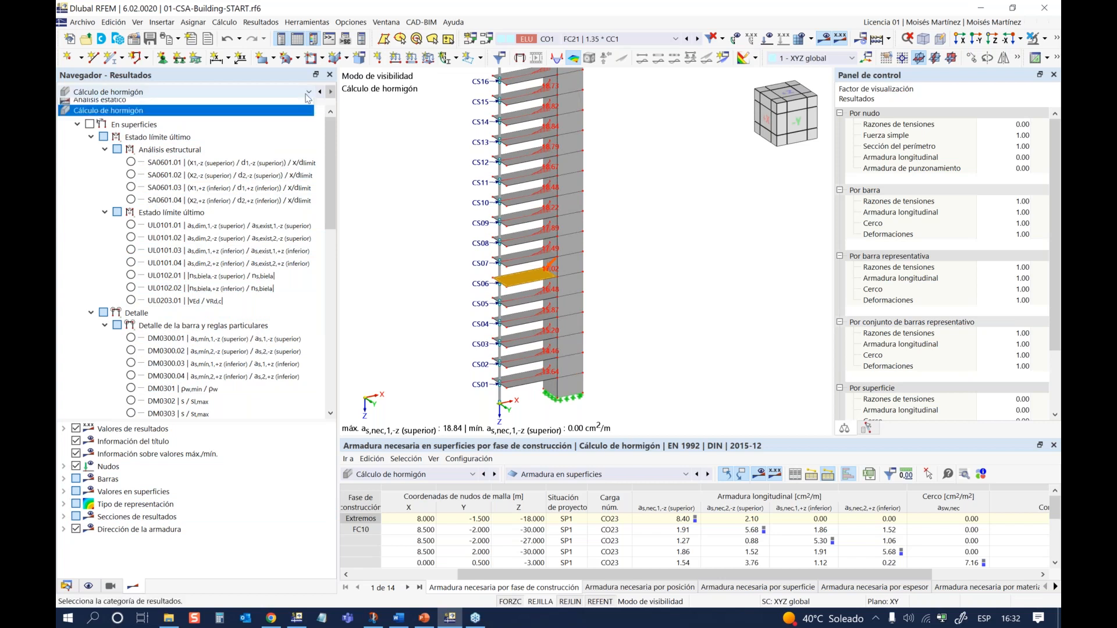
pyautogui.click(247, 101)
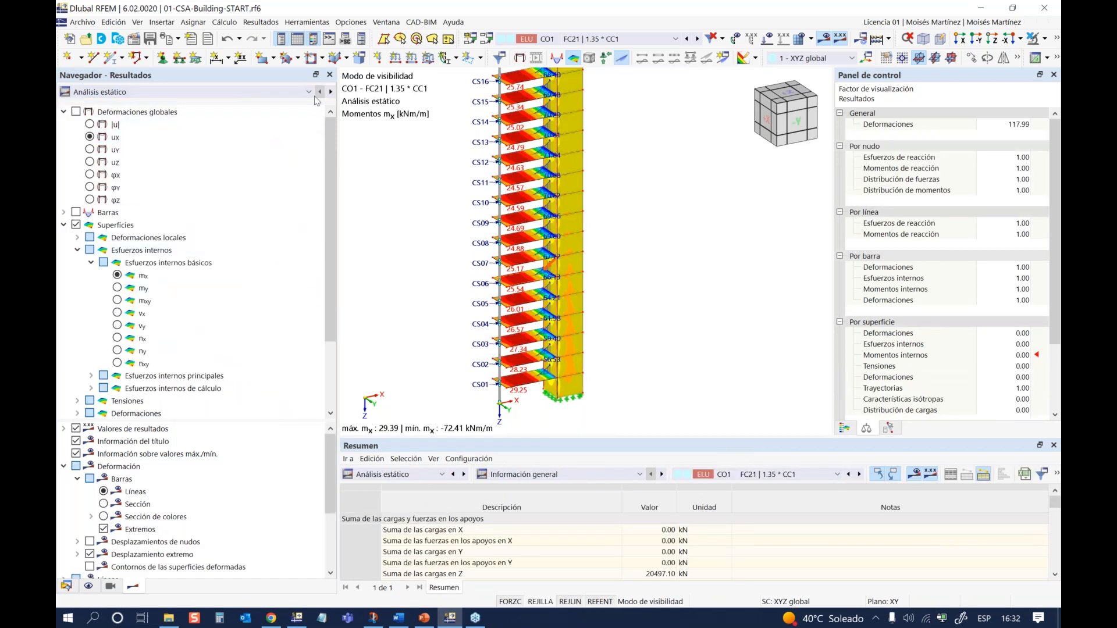
pyautogui.click(117, 92)
pyautogui.click(116, 106)
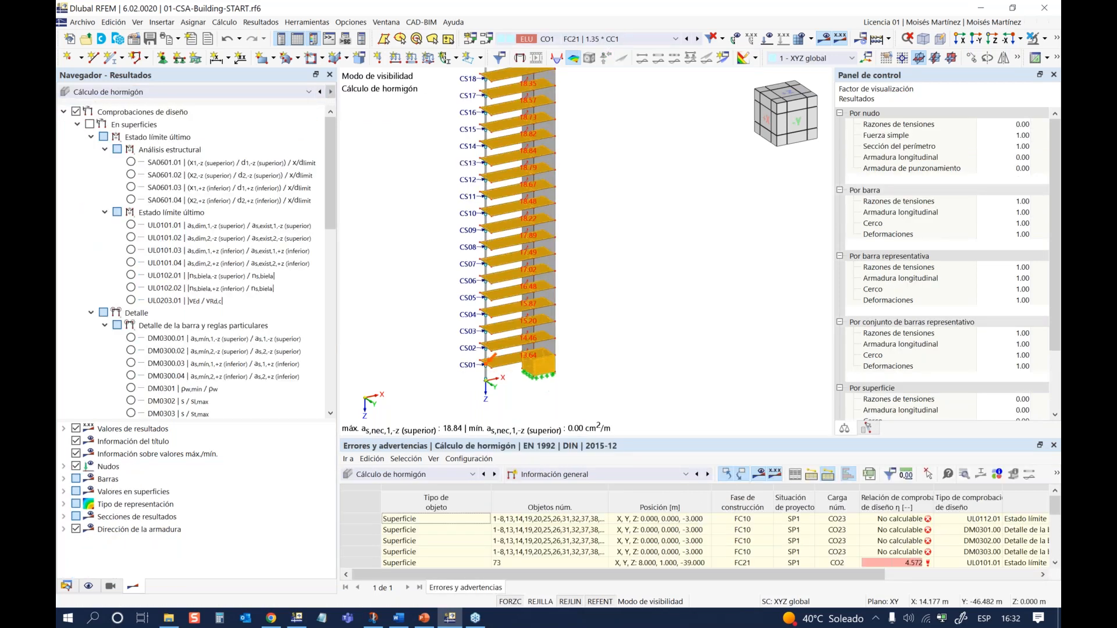
# Step: Turn on the surface design checks and examine the SA0601.01 and SA0601.02 ratios for the top side of the floor slabs
pyautogui.click(89, 124)
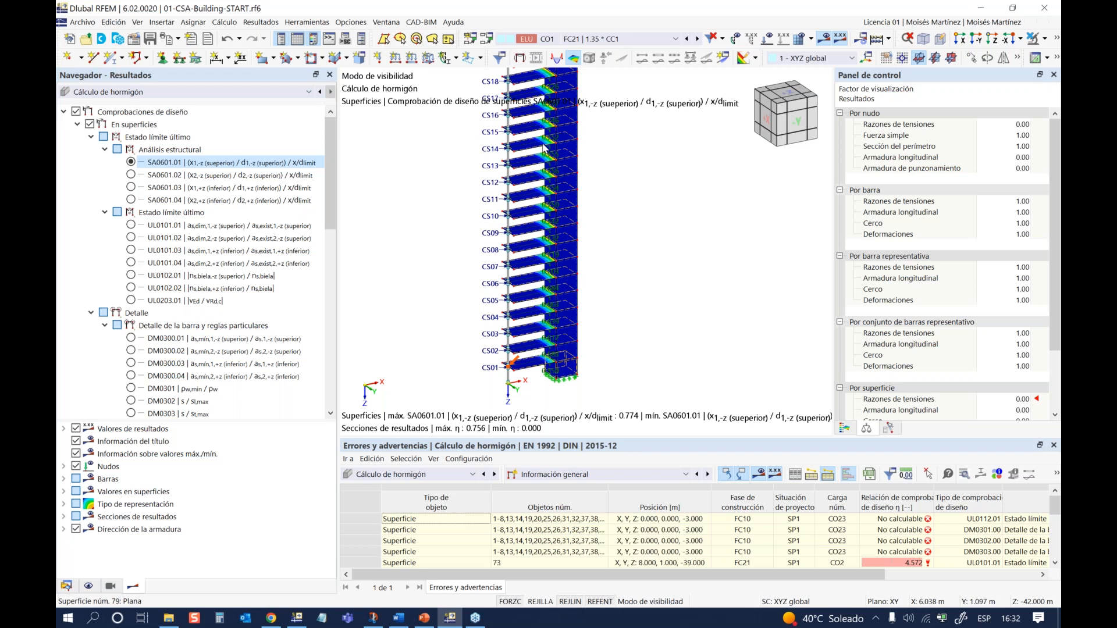
pyautogui.scroll(2, 547, 147)
pyautogui.scroll(3, 547, 147)
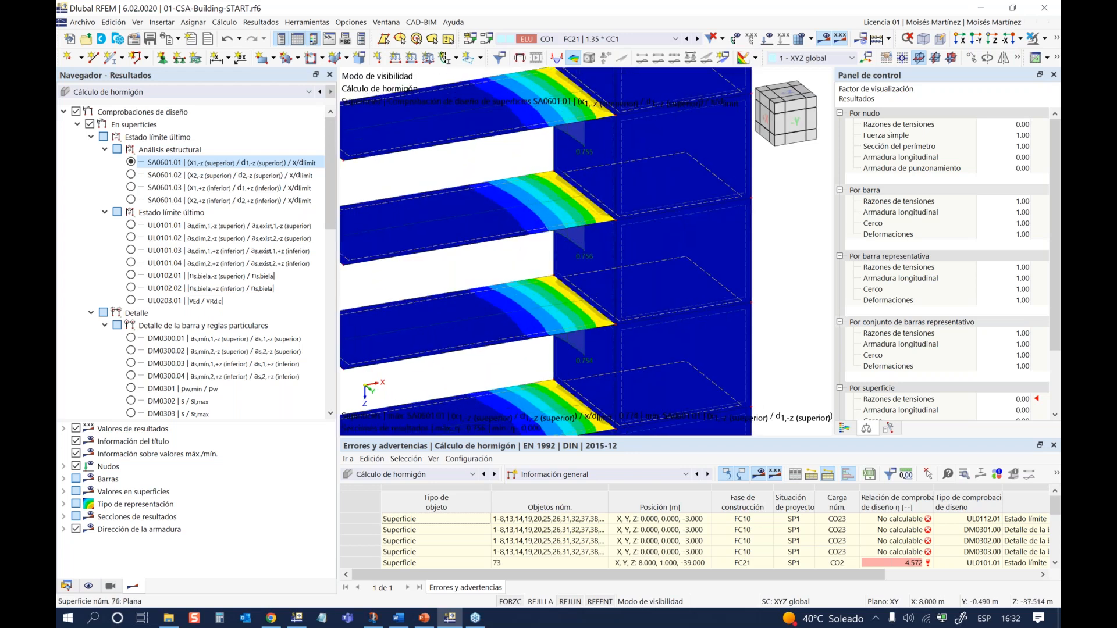
pyautogui.press('Down')
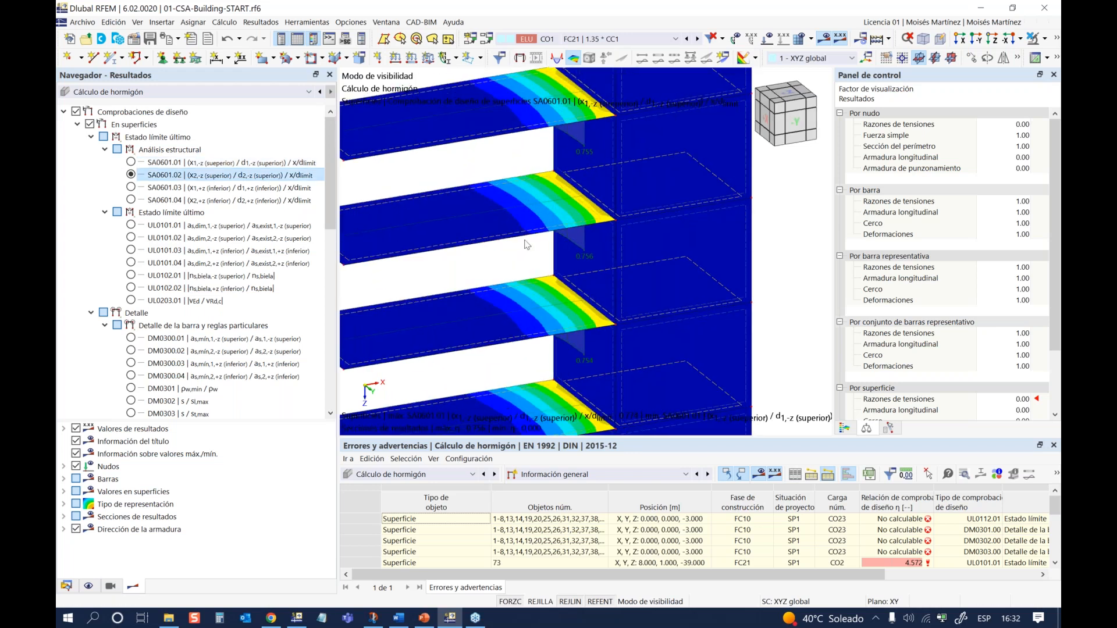
pyautogui.press('Up')
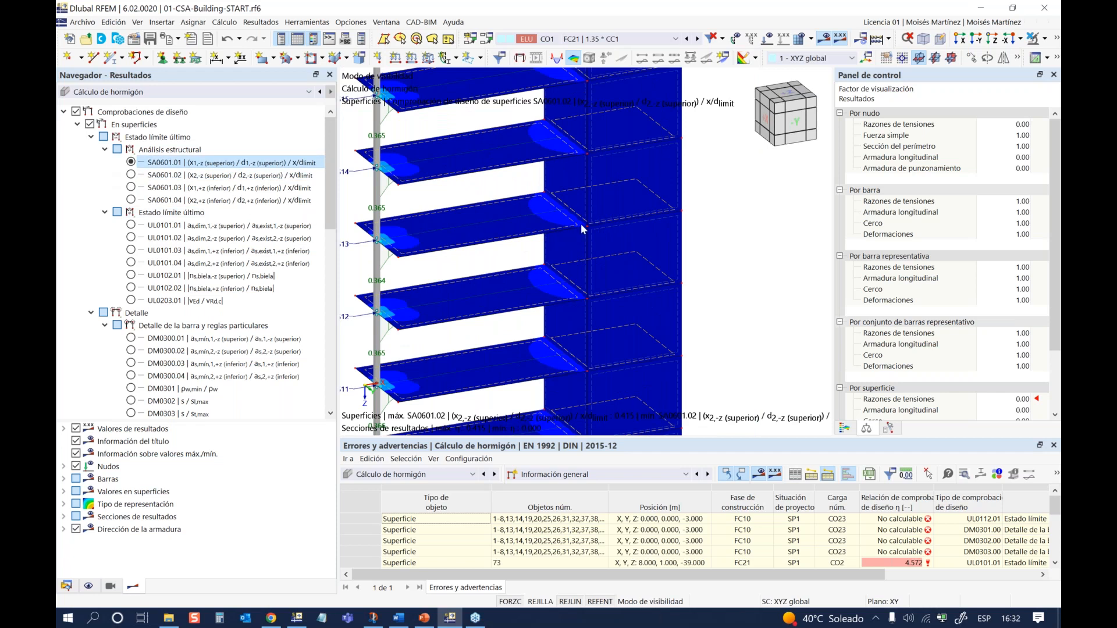
# Step: Examine the structural analysis design checks for the bottom side of the floor slabs, ending with SA0601.04
pyautogui.click(131, 187)
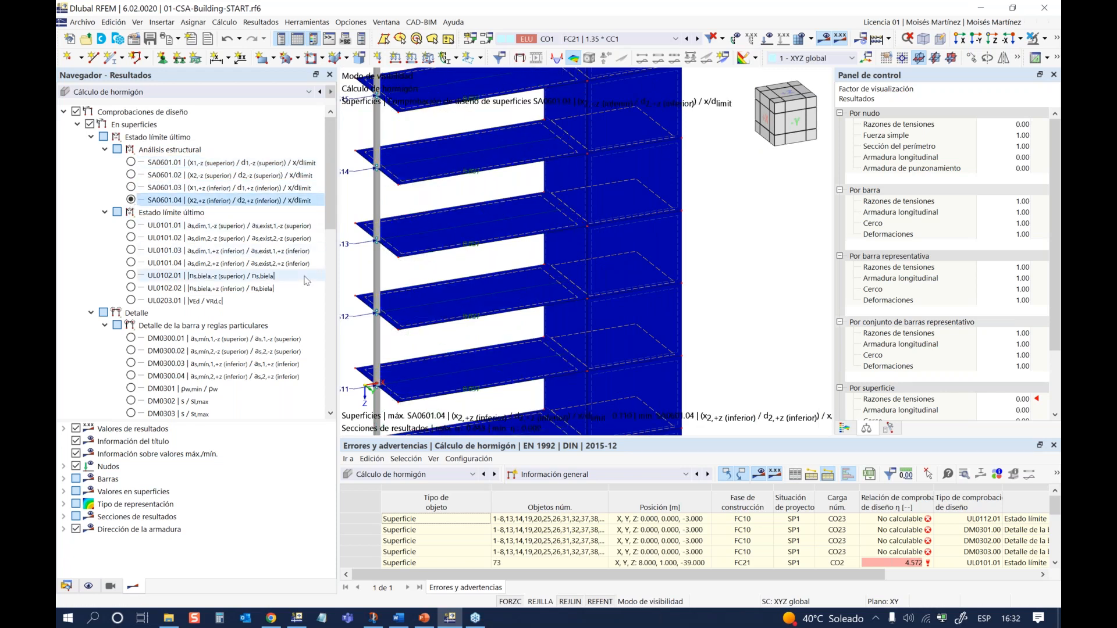
pyautogui.scroll(-3, 374, 279)
pyautogui.moveTo(404, 314); pyautogui.dragTo(477, 241, button='middle')
pyautogui.scroll(3, 174, 192)
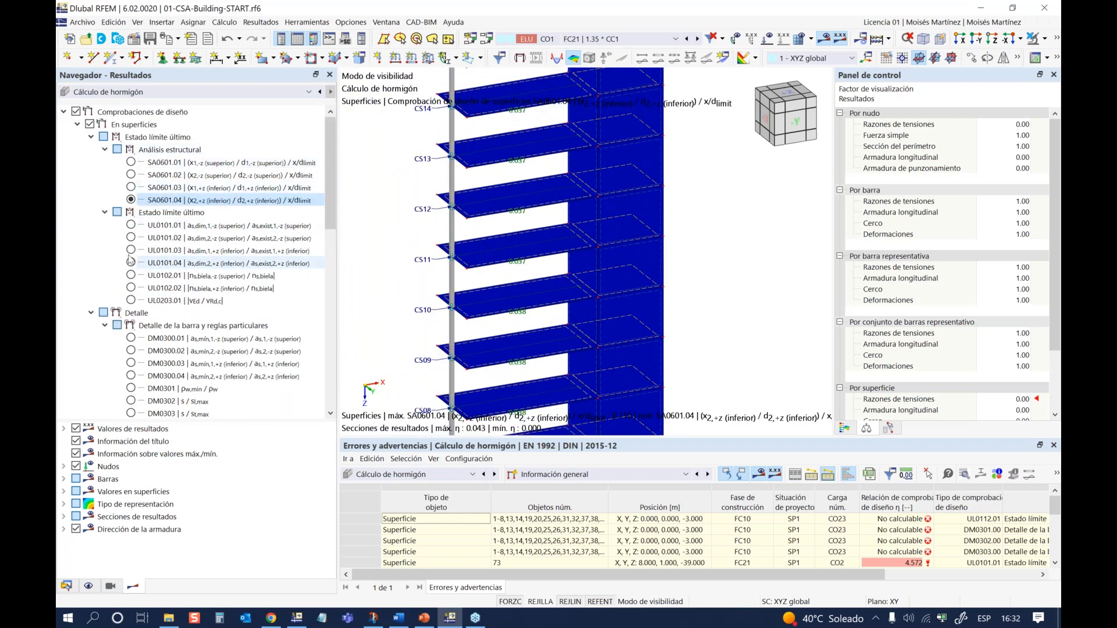
# Step: Display the ultimate limit state check UL0101.01 and inspect the slabs at the wall and the whole tower
pyautogui.click(131, 225)
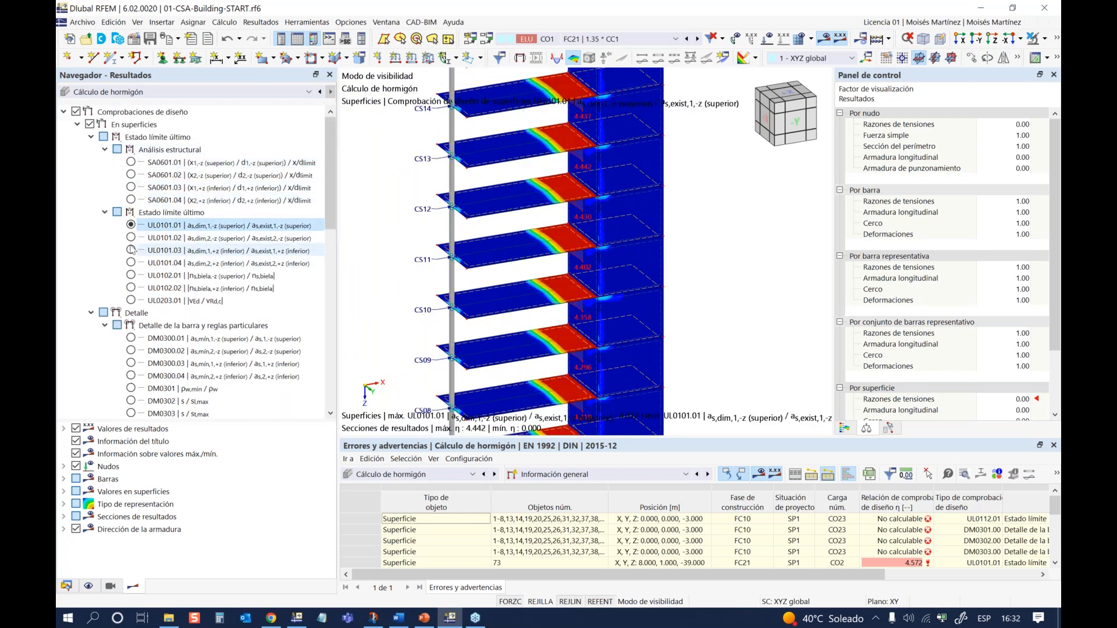
pyautogui.scroll(3, 586, 255)
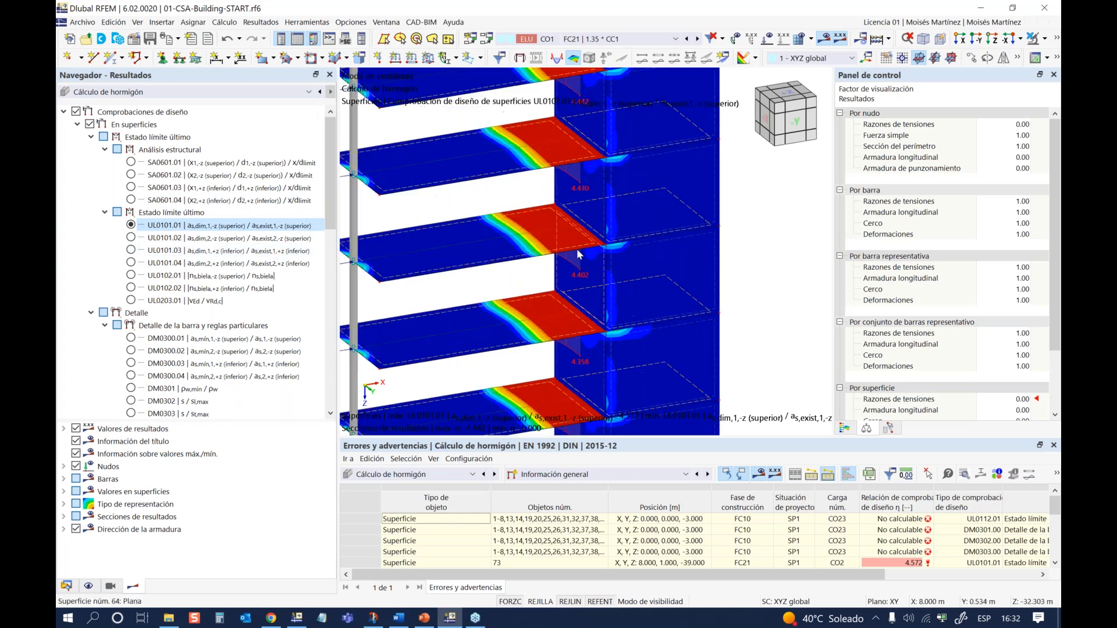
pyautogui.keyDown('ctrl'); pyautogui.moveTo(563, 244); pyautogui.dragTo(562, 270, button='middle'); pyautogui.keyUp('ctrl')
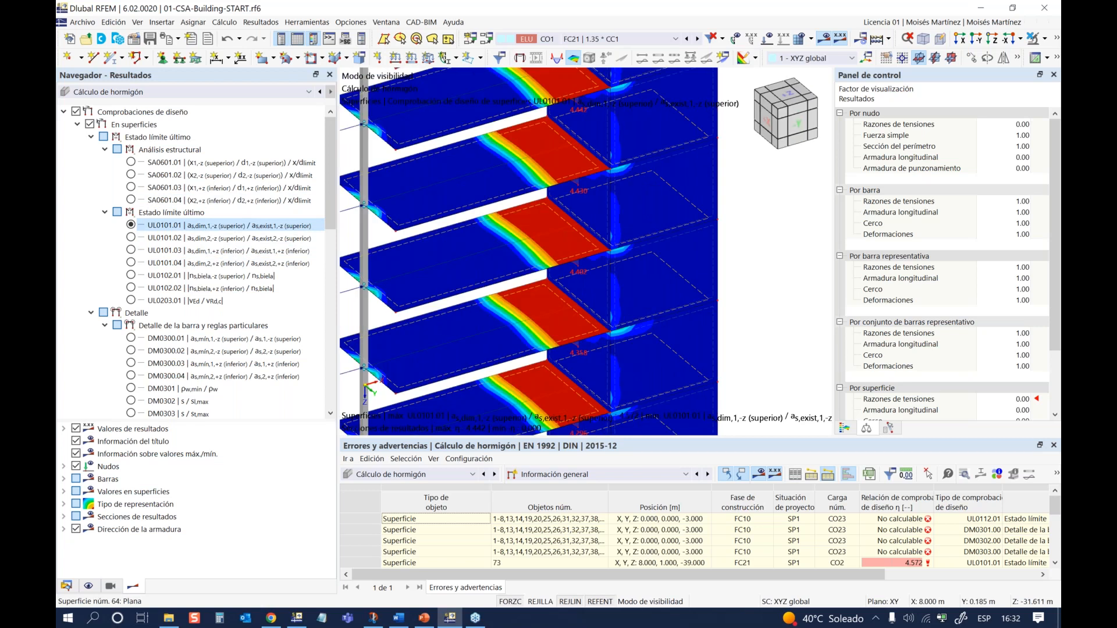
pyautogui.scroll(-5, 562, 270)
pyautogui.scroll(-3, 562, 270)
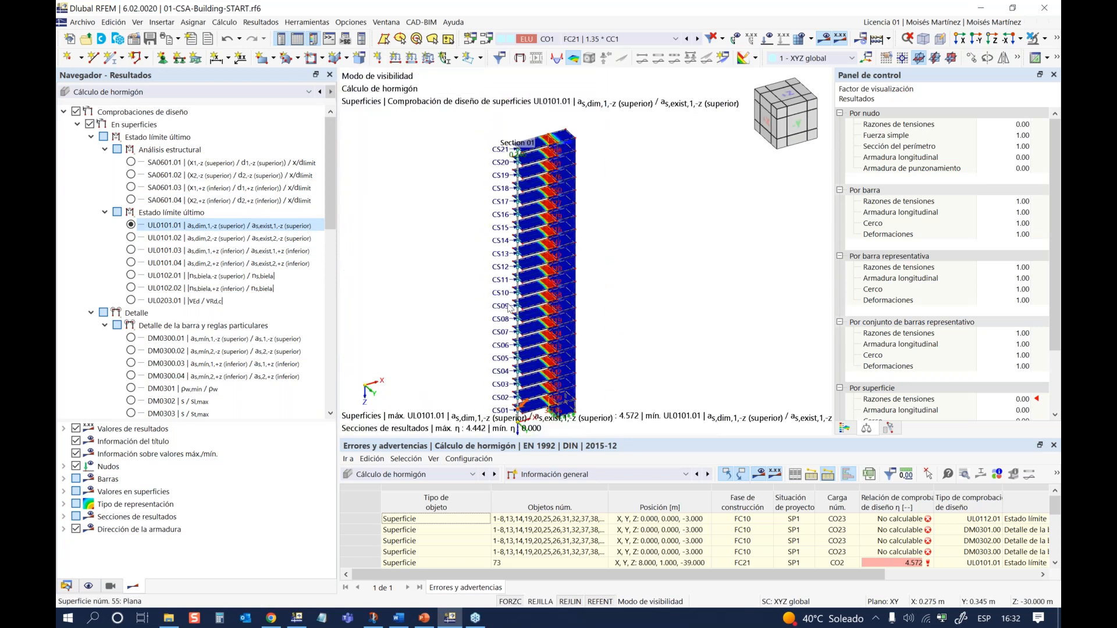
pyautogui.moveTo(484, 313)
pyautogui.mouseDown(button='middle')
pyautogui.moveTo(496, 309)
pyautogui.moveTo(483, 305)
pyautogui.mouseUp(button='middle')
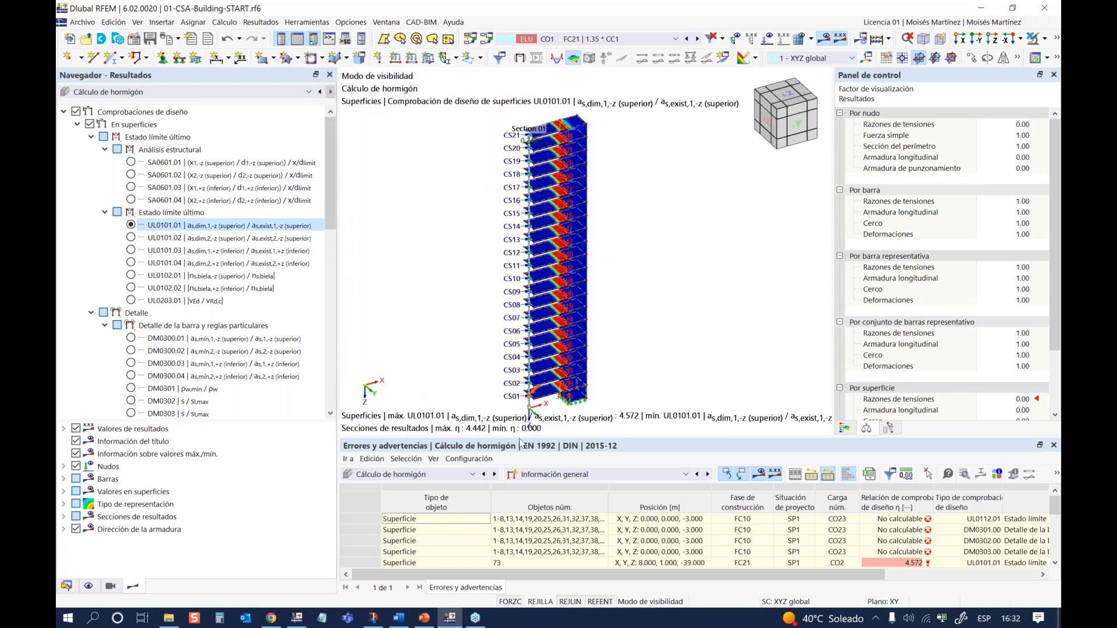
# Step: Enlarge the errors and warnings table and review its design checks, selecting the FC21 construction stage of surface 1's UL0101.02 check
pyautogui.moveTo(520, 437); pyautogui.dragTo(521, 327)
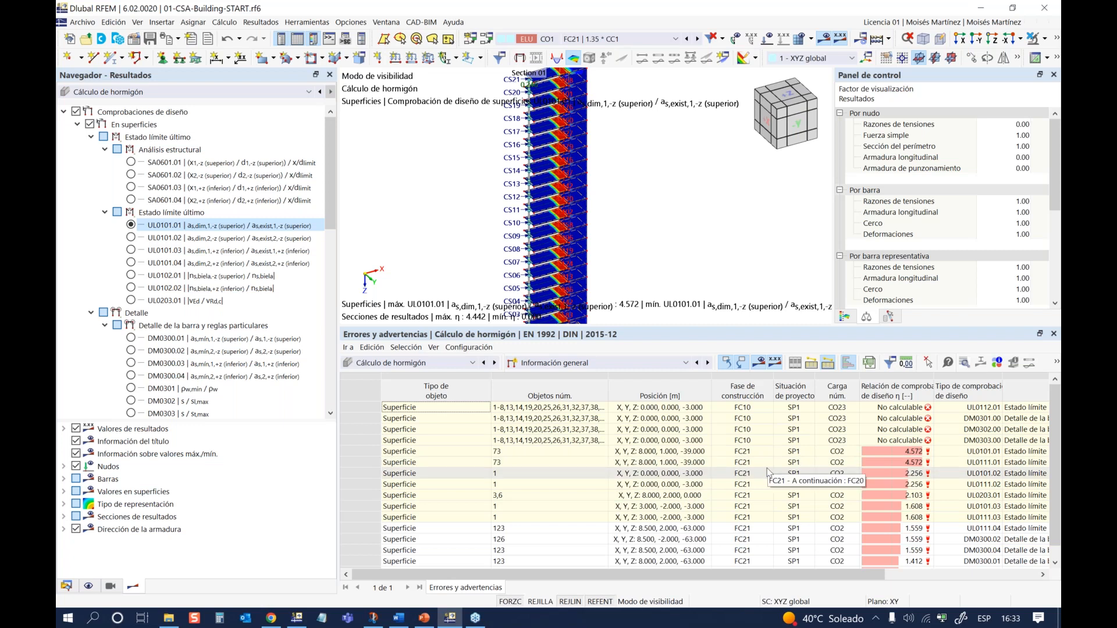
pyautogui.scroll(-1, 756, 483)
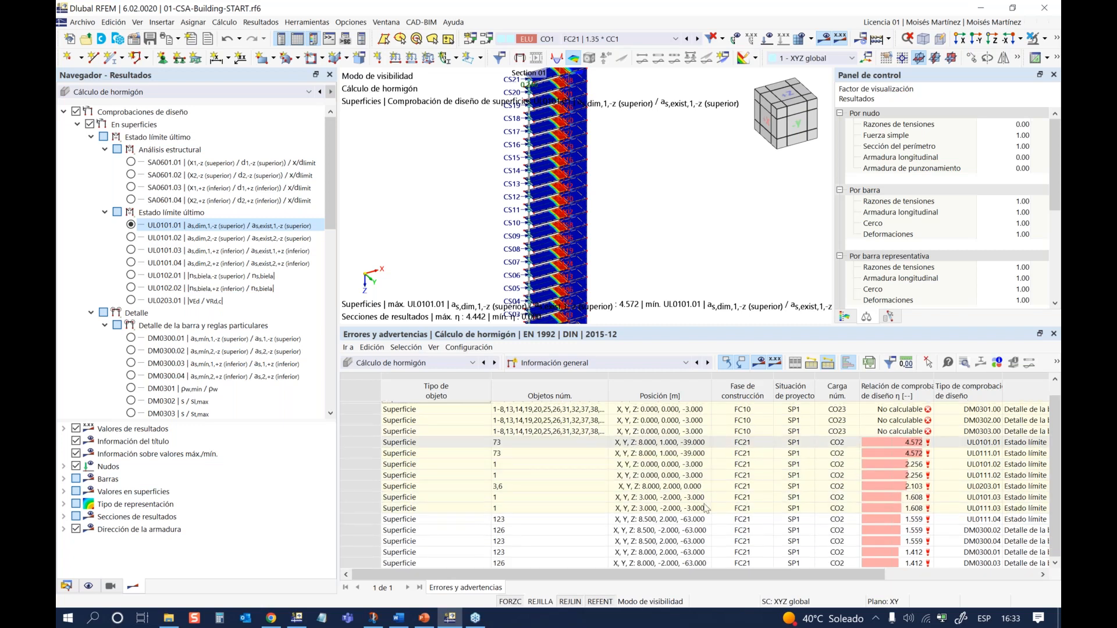
pyautogui.scroll(1, 750, 507)
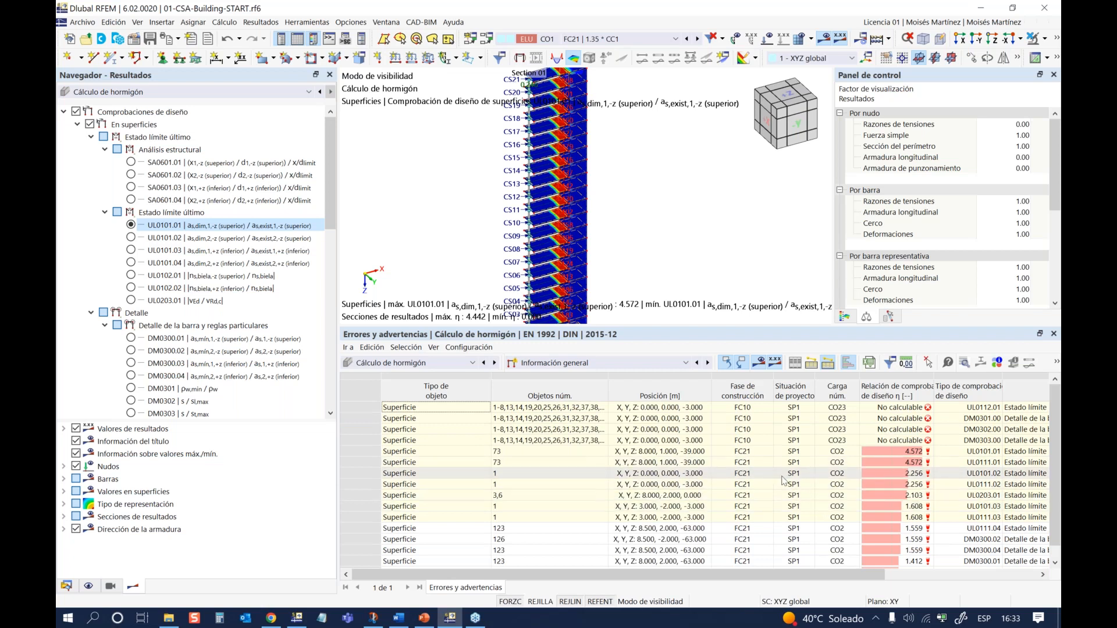
pyautogui.click(754, 476)
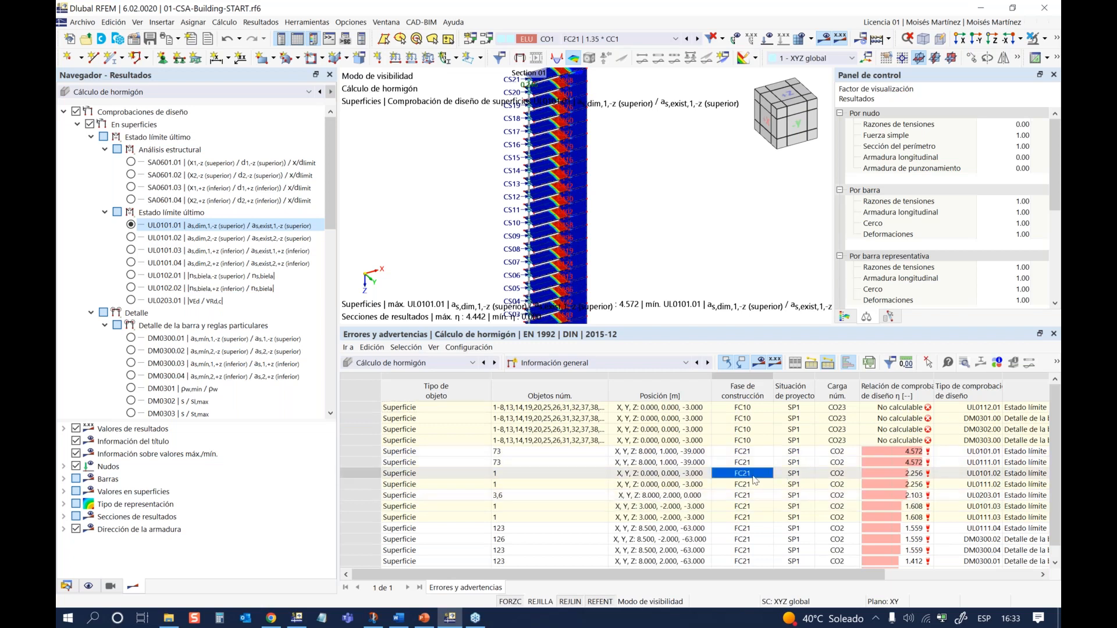
# Step: Examine the UL0101.02 design check details for surface 1 in FC21, including formulas, standard references, print options and symbol legend
pyautogui.doubleClick(881, 471)
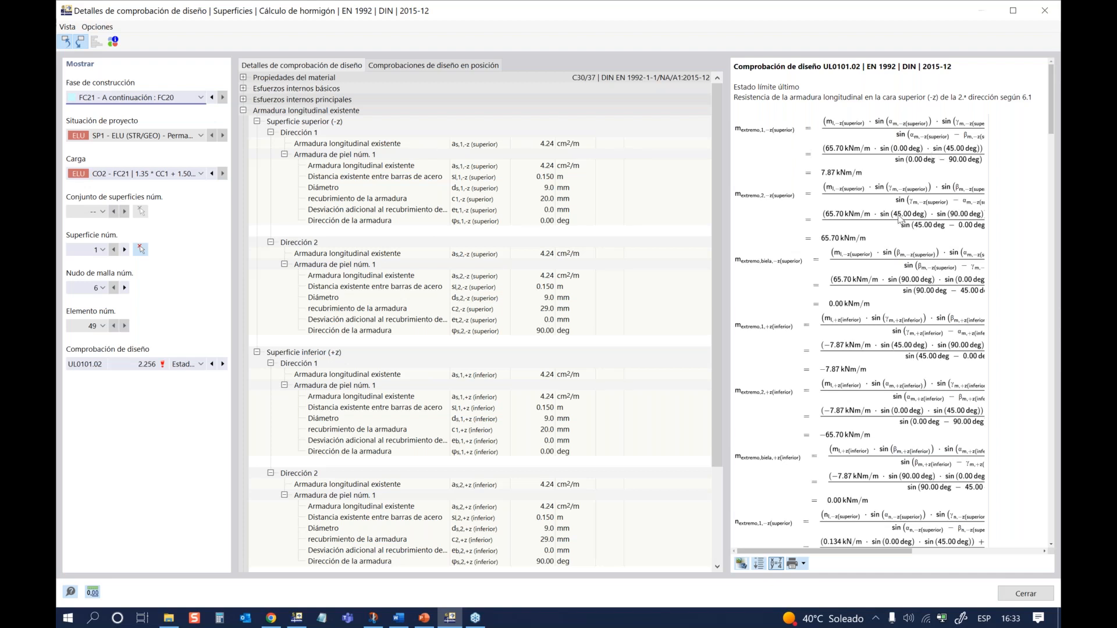
pyautogui.scroll(-8, 901, 219)
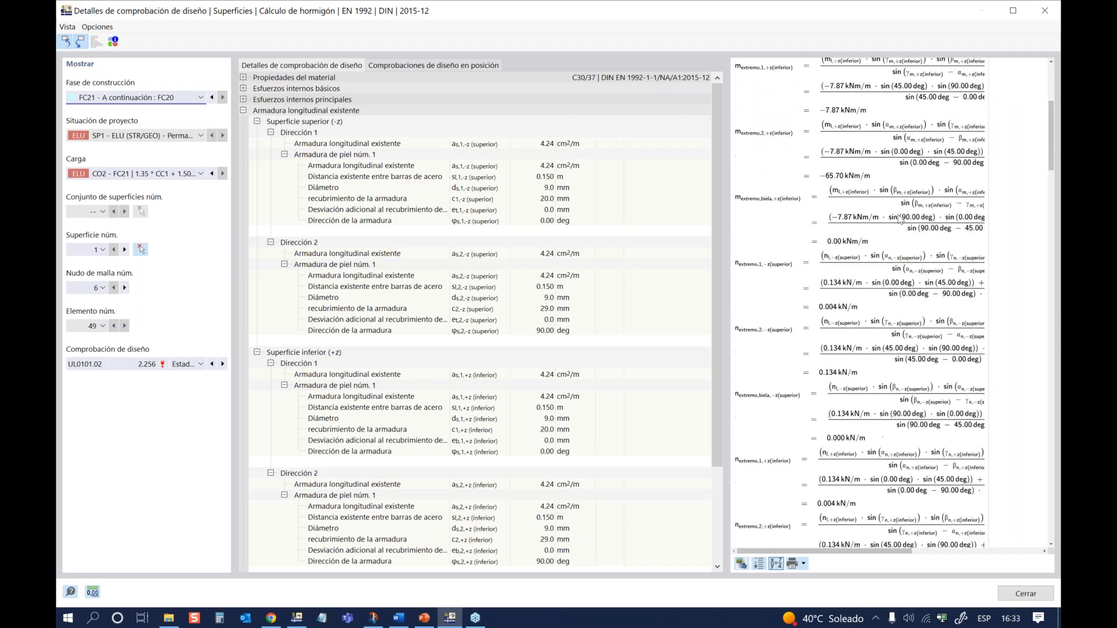
pyautogui.scroll(-6, 901, 219)
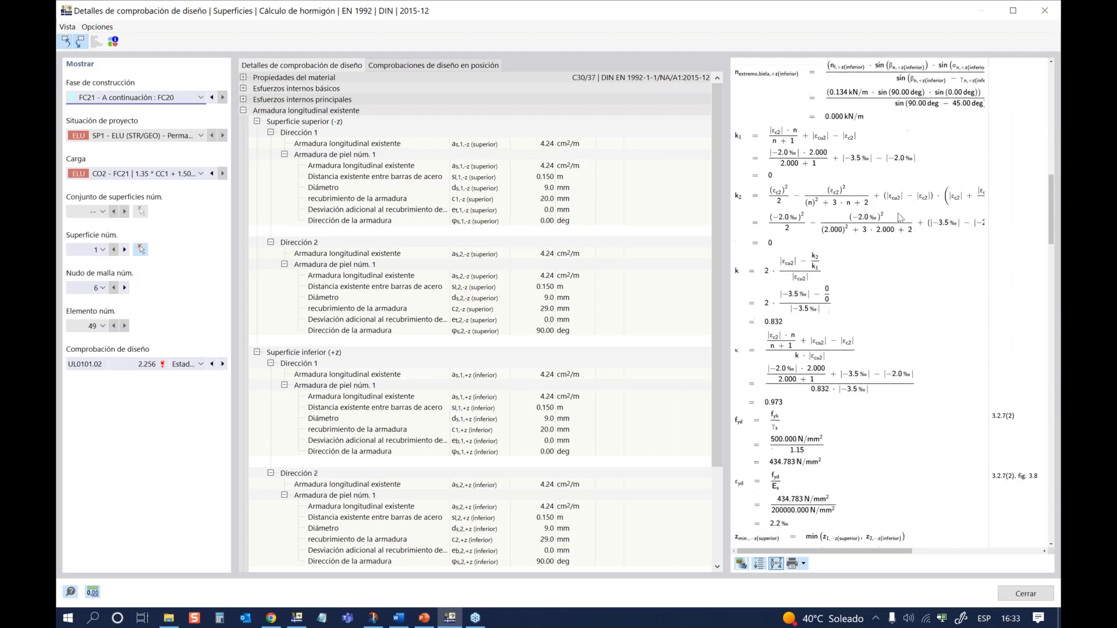
pyautogui.scroll(-1, 901, 219)
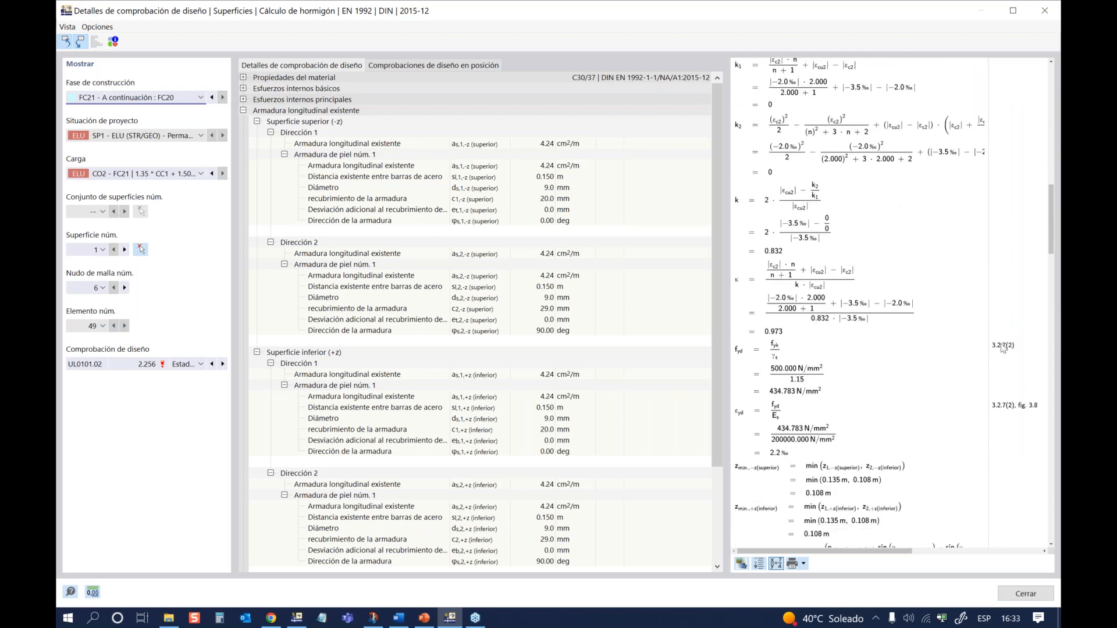
pyautogui.scroll(-3, 1002, 347)
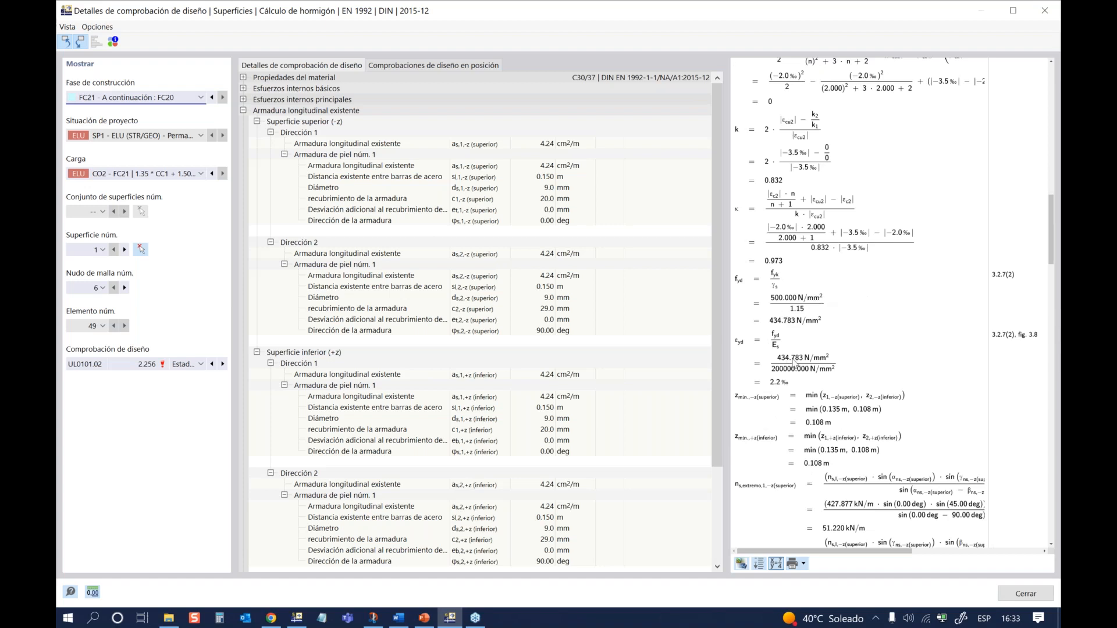
pyautogui.scroll(-4, 793, 361)
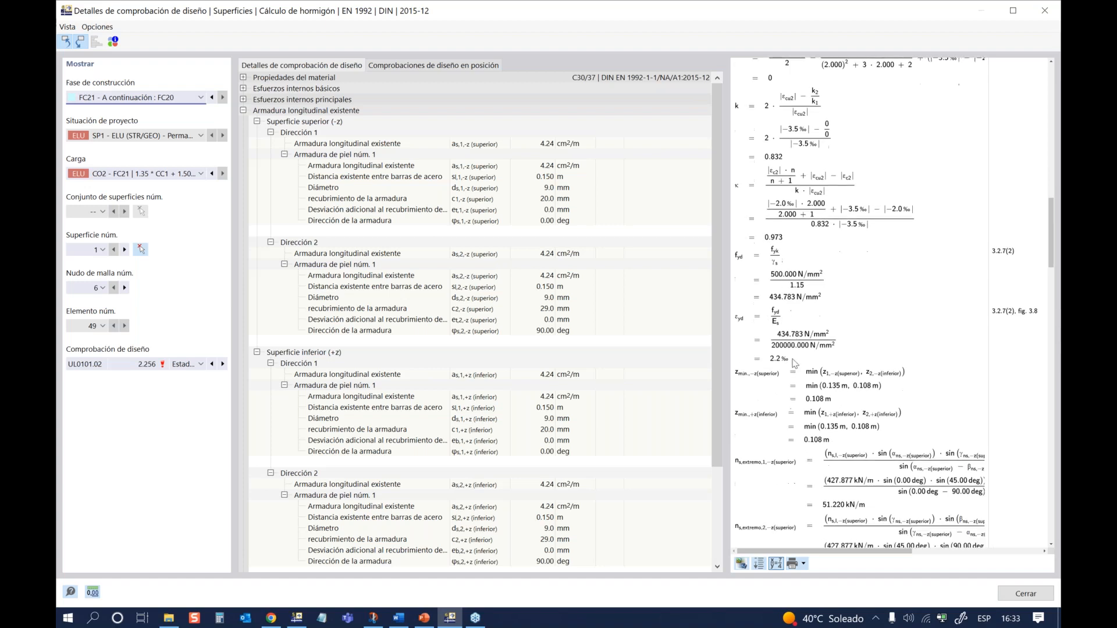
pyautogui.click(803, 564)
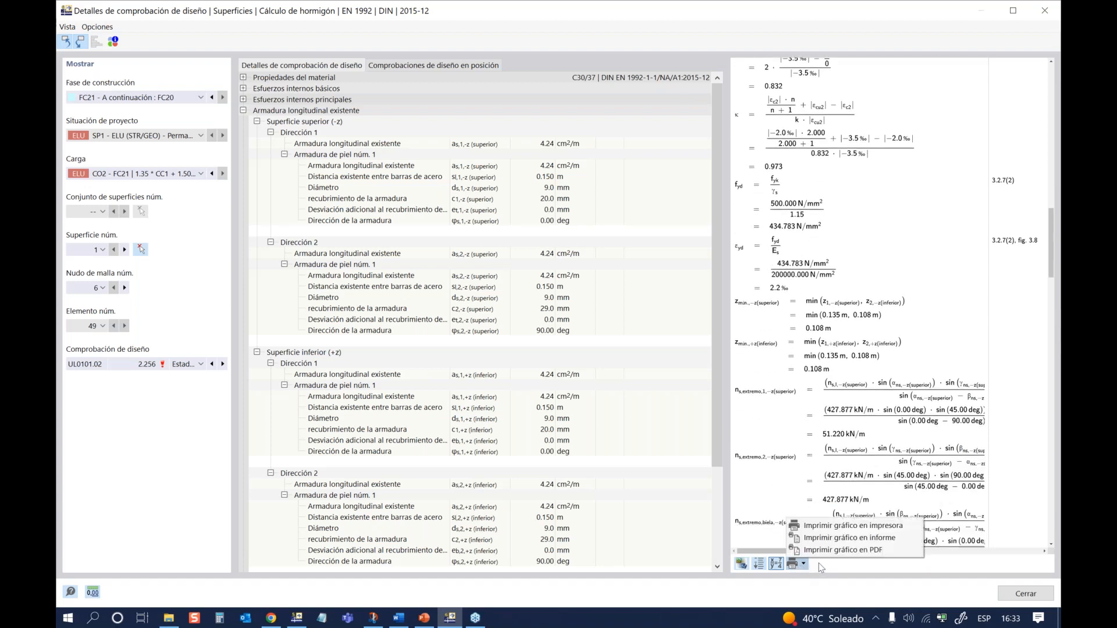
pyautogui.click(868, 570)
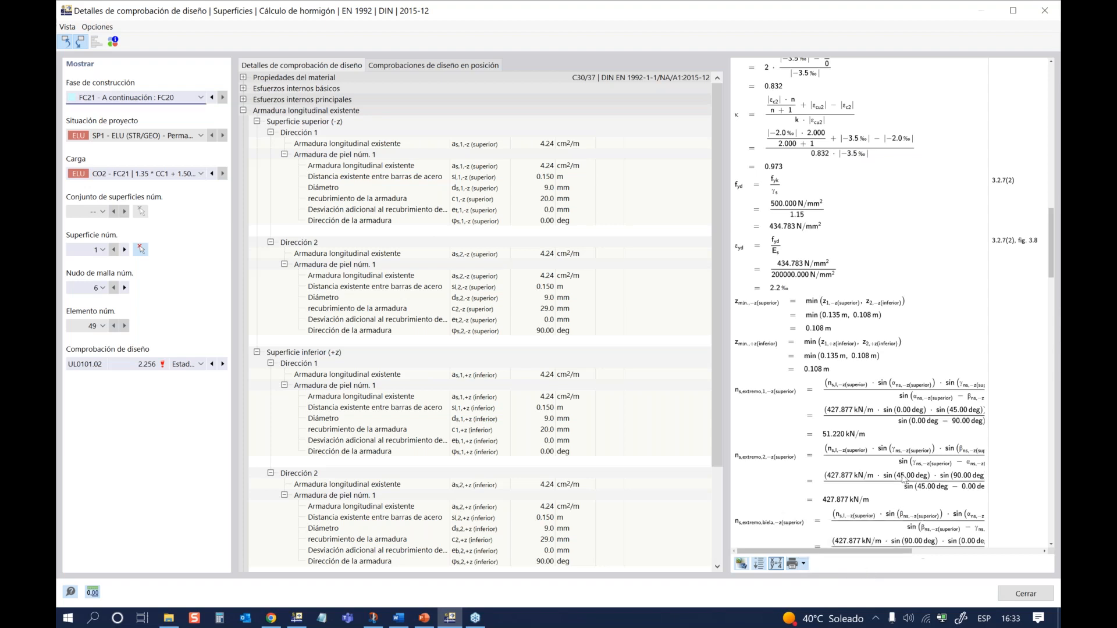
pyautogui.scroll(-10, 902, 478)
pyautogui.scroll(-15, 902, 478)
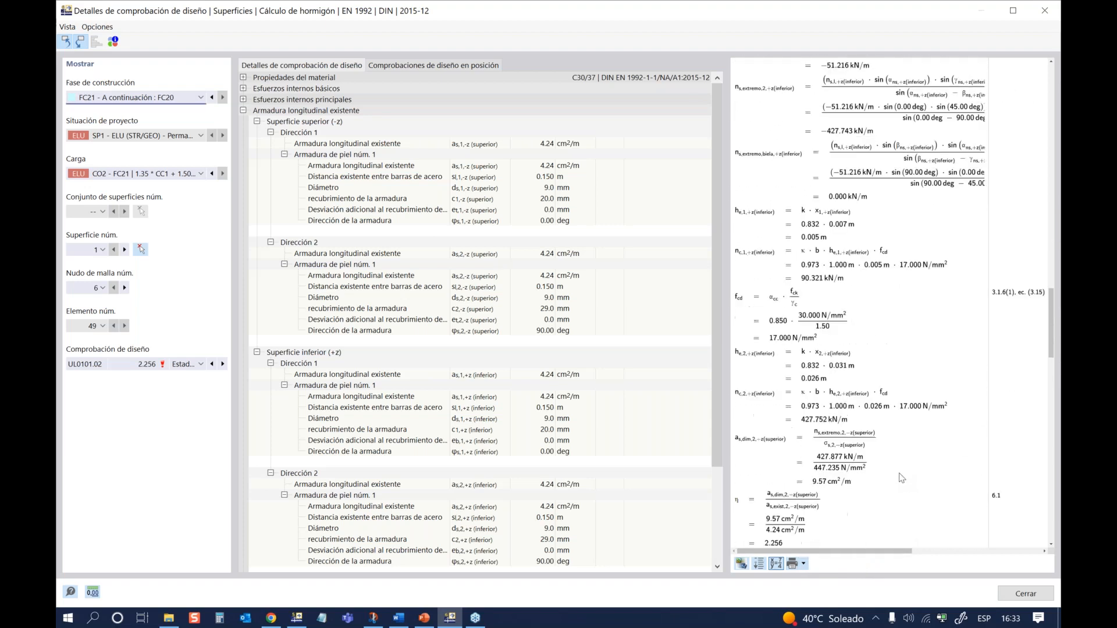
pyautogui.scroll(-3, 902, 478)
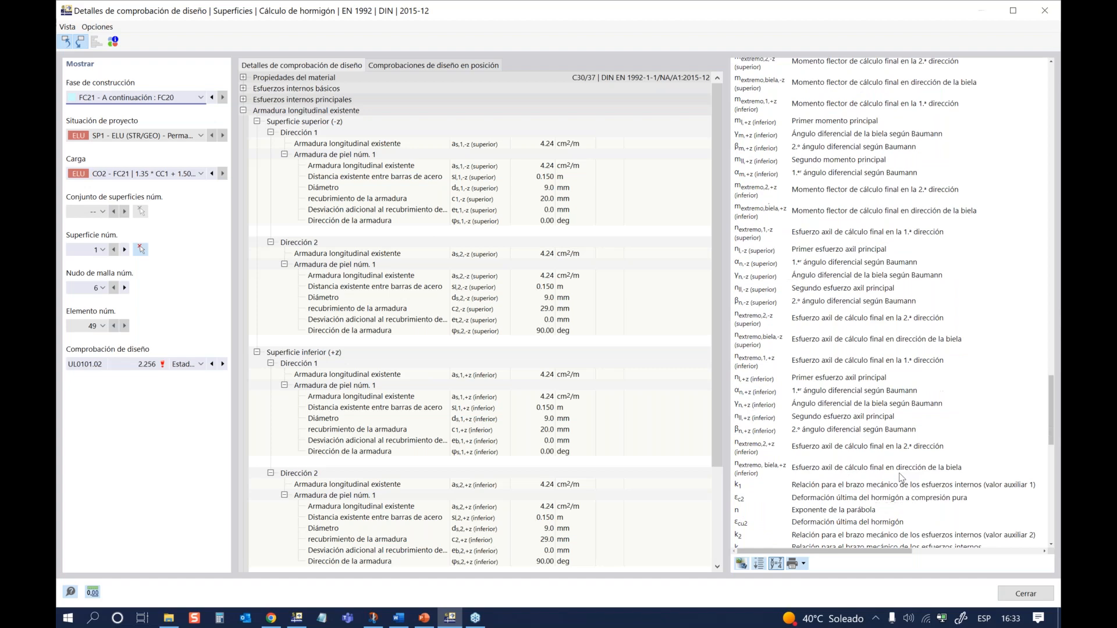
pyautogui.click(1015, 597)
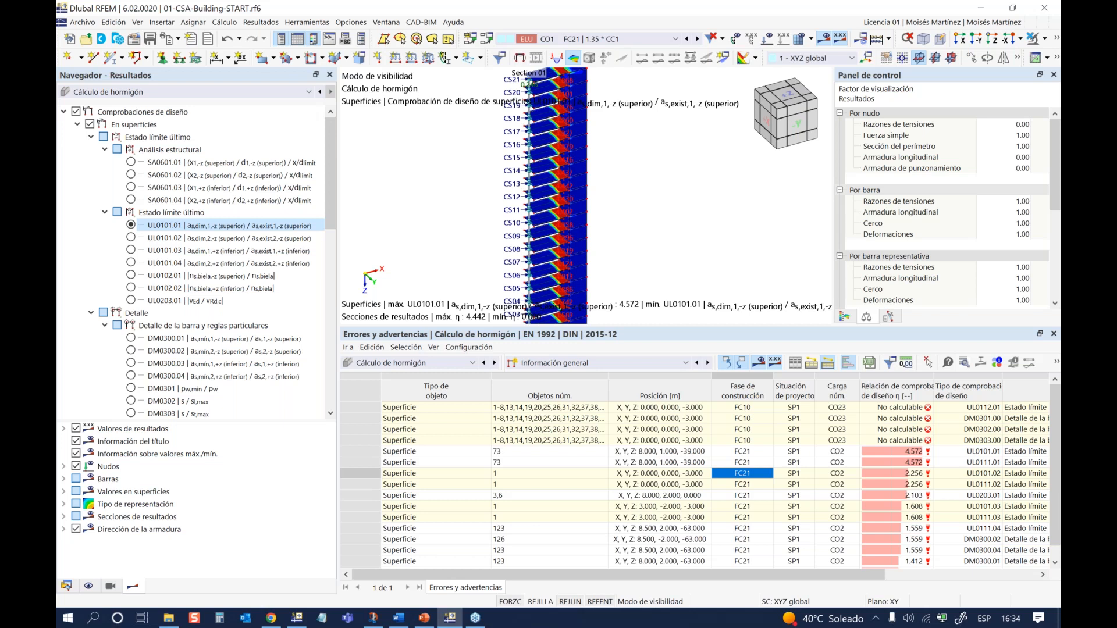
# Step: Shrink the errors and warnings table so the model view is taller and shows the whole building
pyautogui.hotkey('alt', 'Tab')
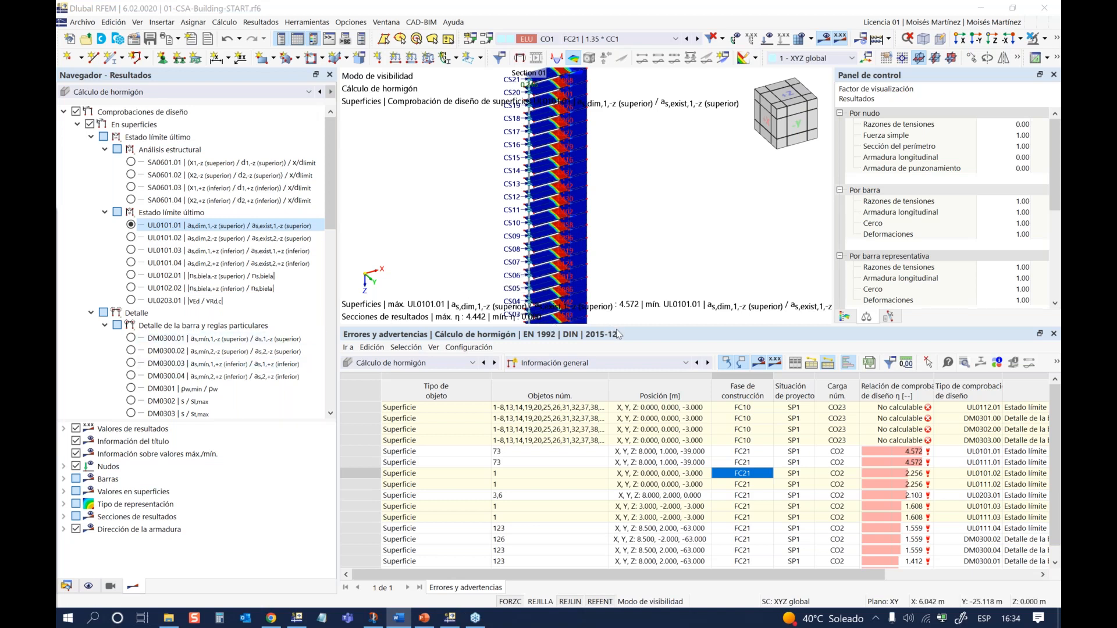
pyautogui.click(615, 251)
pyautogui.scroll(-1, 614, 251)
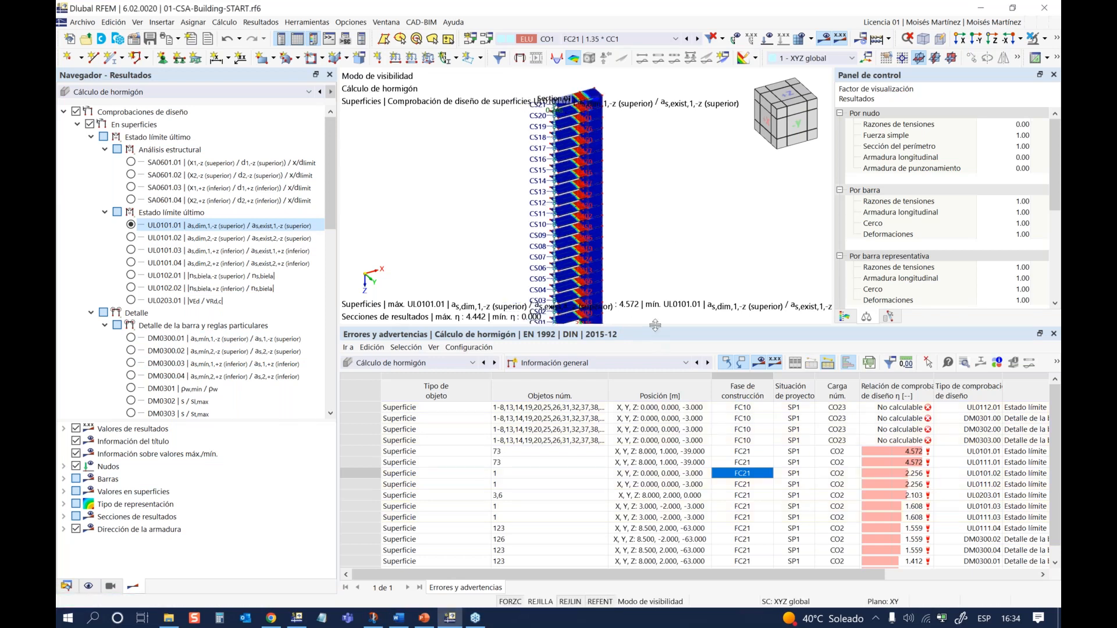
pyautogui.moveTo(654, 325); pyautogui.dragTo(652, 509)
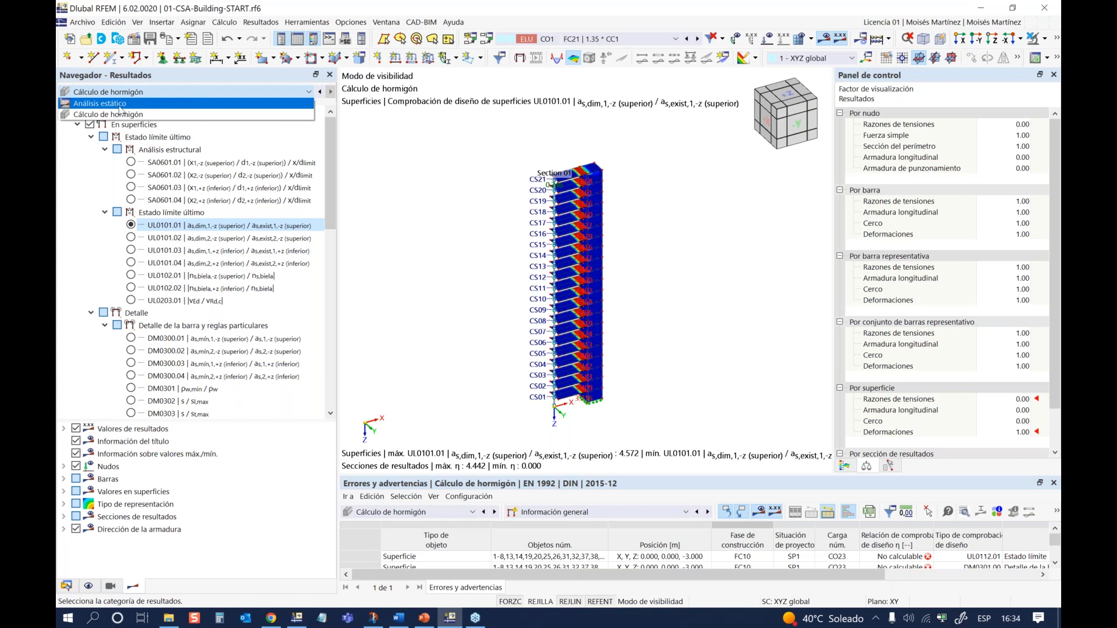
# Step: Switch the displayed results to Análisis estático and orient the building to the -Y view
pyautogui.click(119, 107)
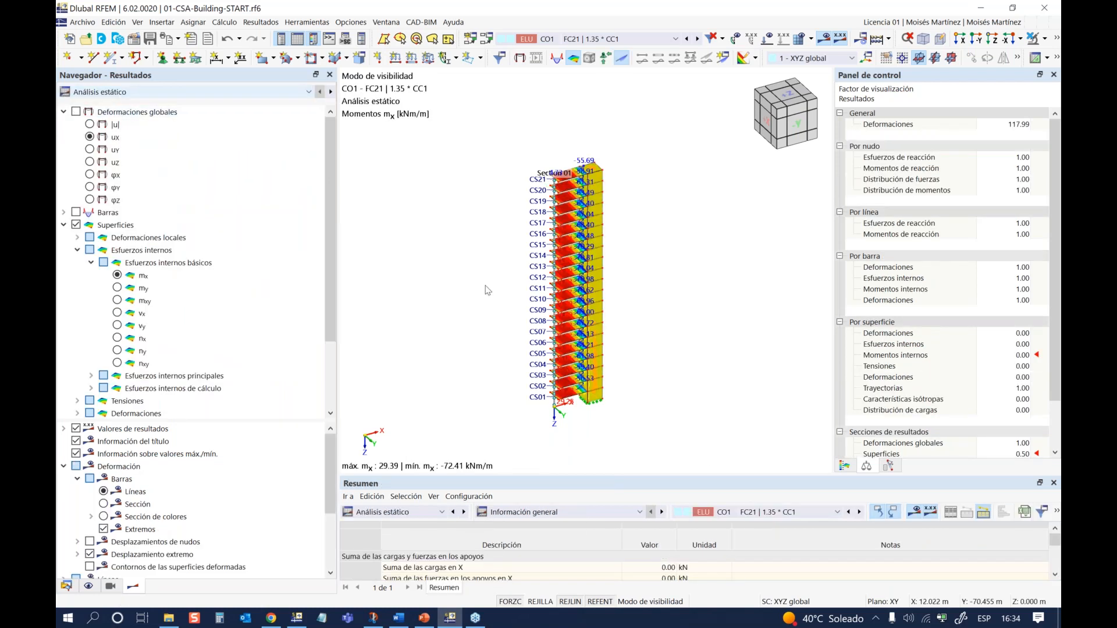
pyautogui.click(801, 128)
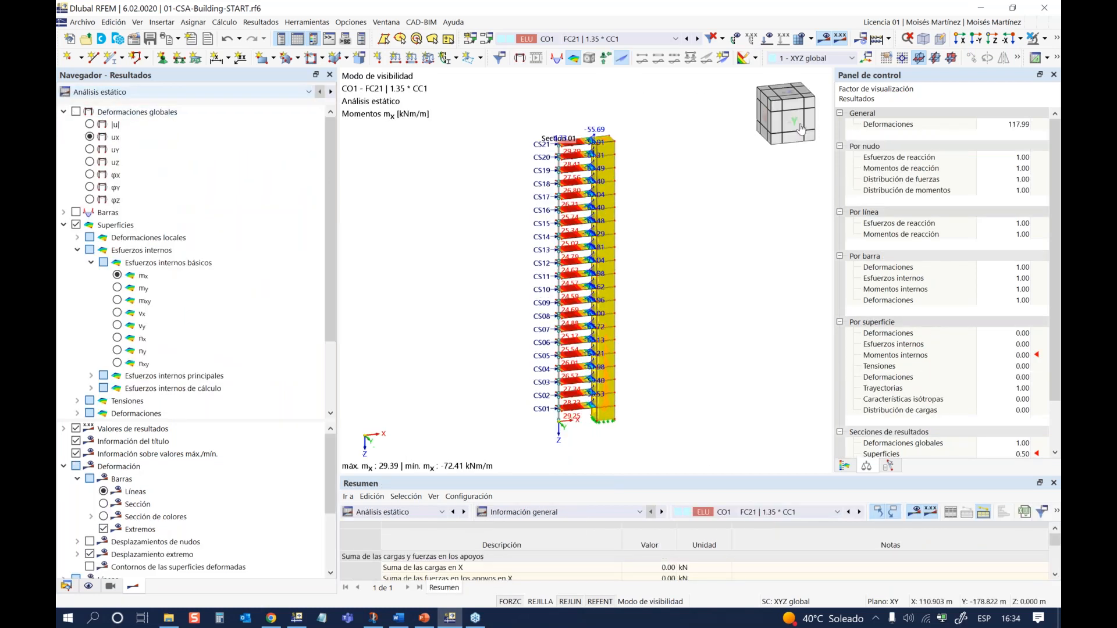
pyautogui.click(802, 105)
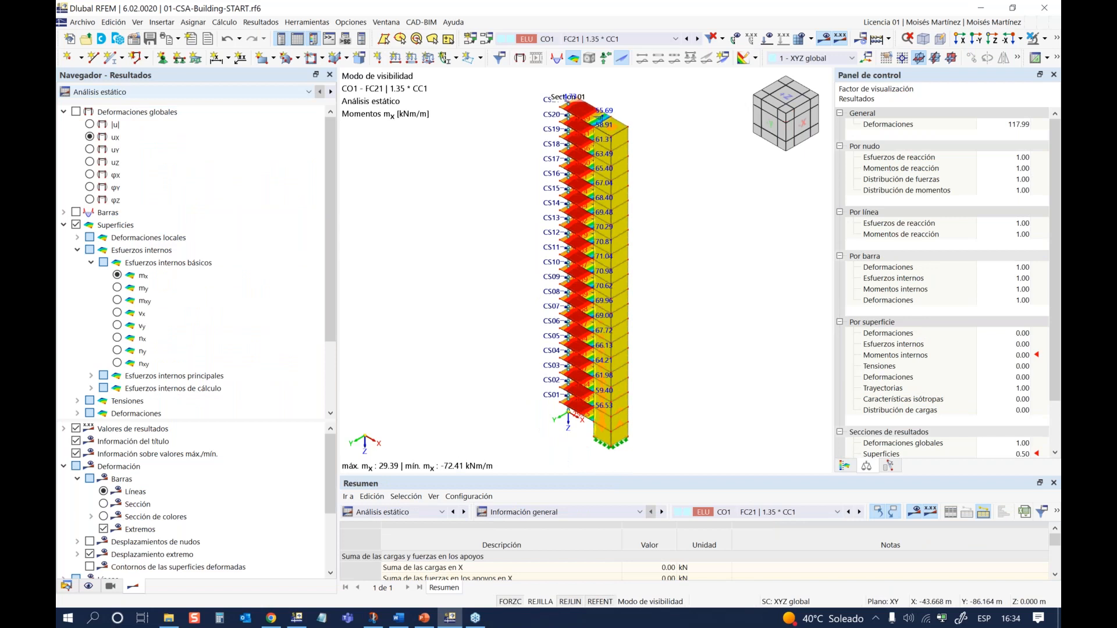
pyautogui.click(755, 103)
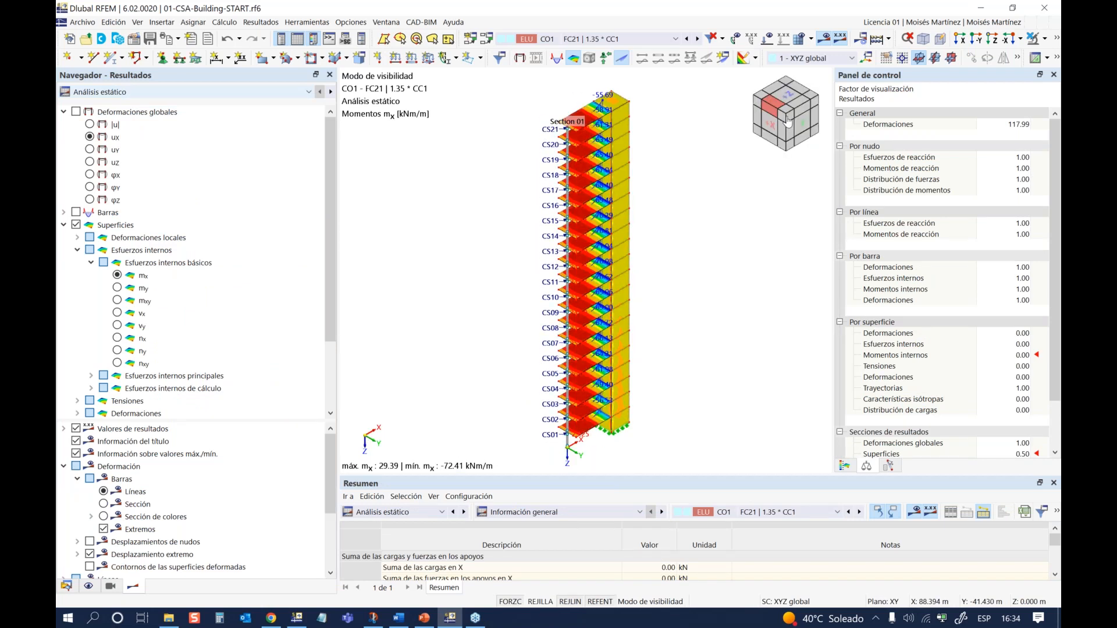
pyautogui.click(798, 124)
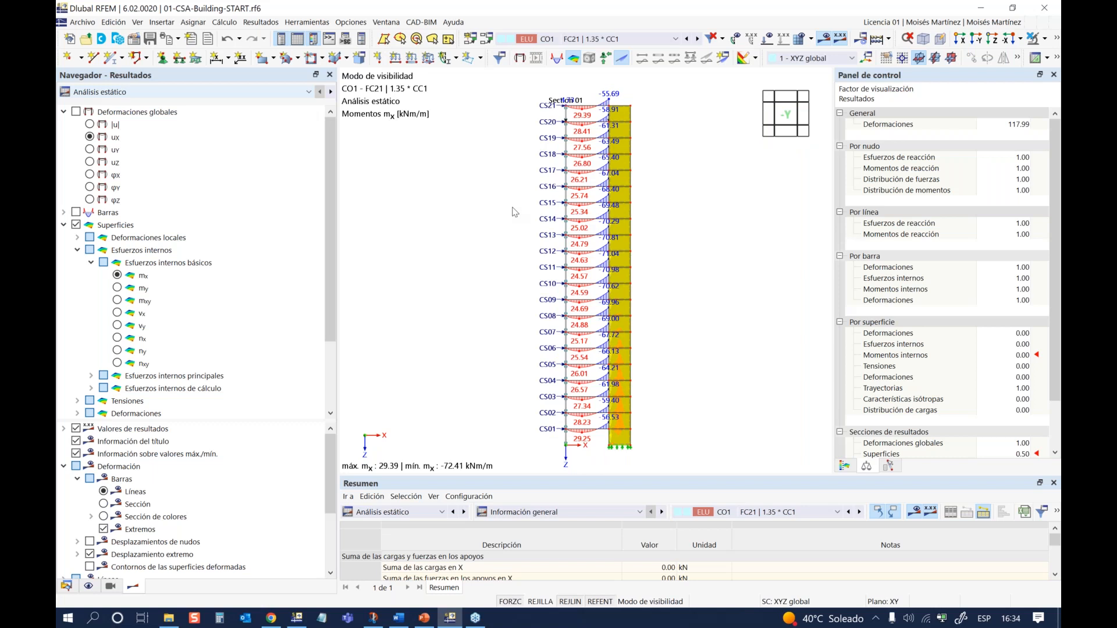
# Step: Create two additional windows of the building model and tile the model windows vertically
pyautogui.click(386, 22)
pyautogui.click(390, 36)
pyautogui.click(386, 23)
pyautogui.click(389, 39)
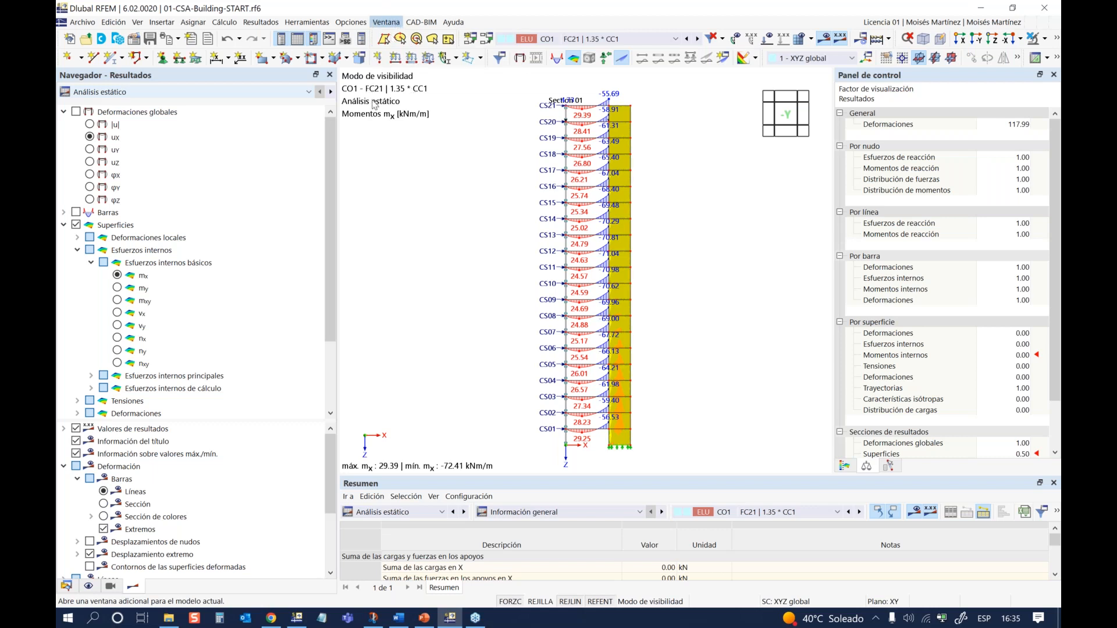
pyautogui.click(386, 23)
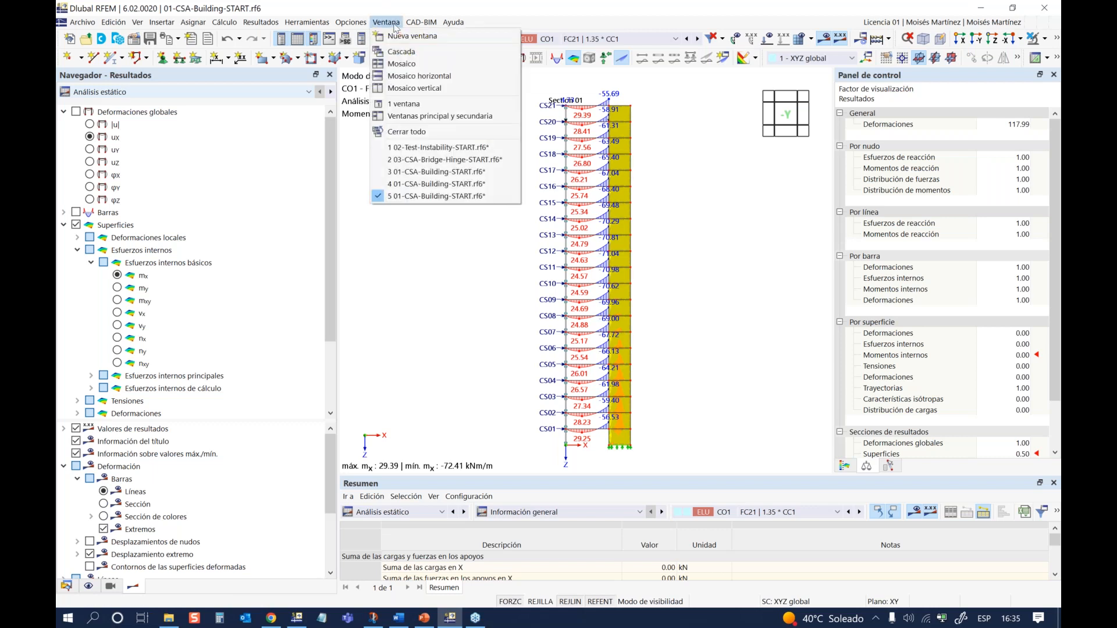
pyautogui.click(425, 89)
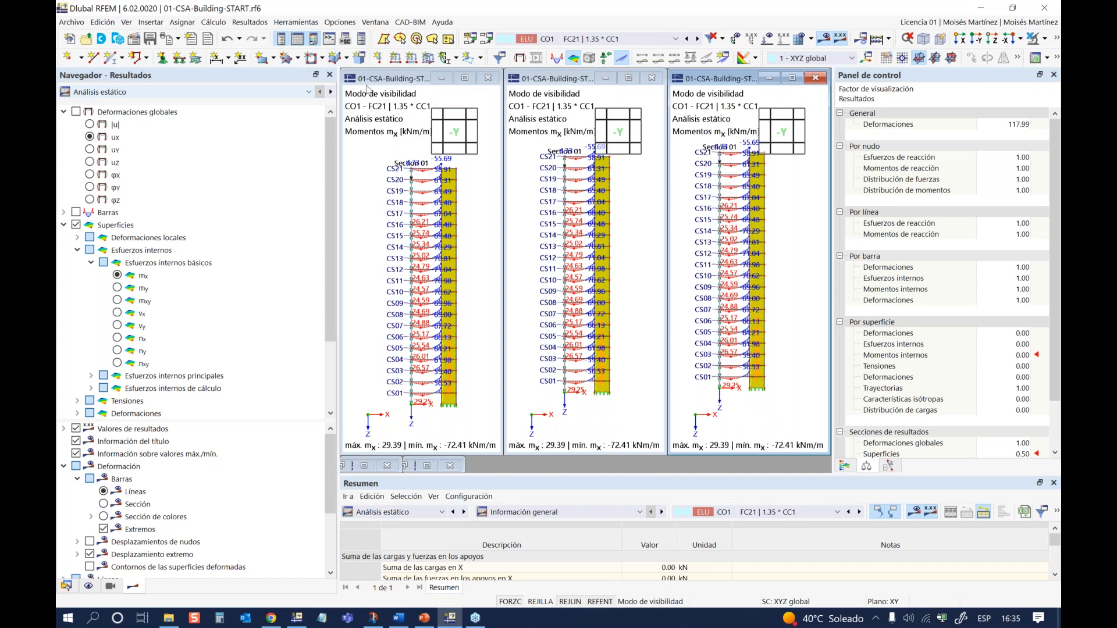
# Step: Show the results of construction stage FC7 in the first of the three tiled windows
pyautogui.click(368, 88)
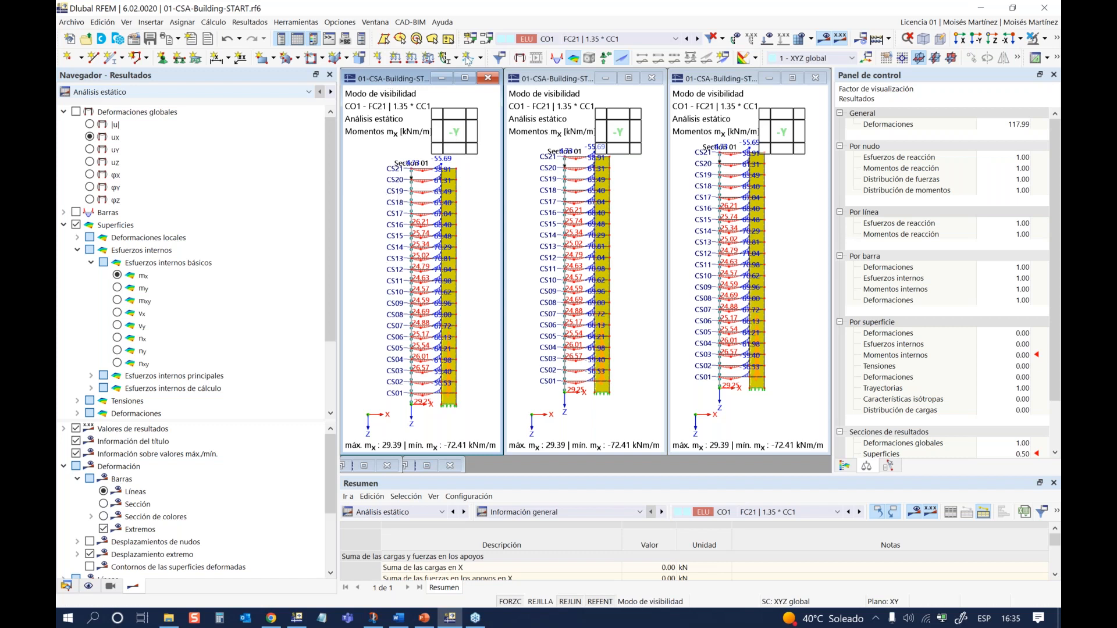
pyautogui.click(675, 39)
pyautogui.moveTo(738, 158); pyautogui.dragTo(740, 112)
pyautogui.click(640, 125)
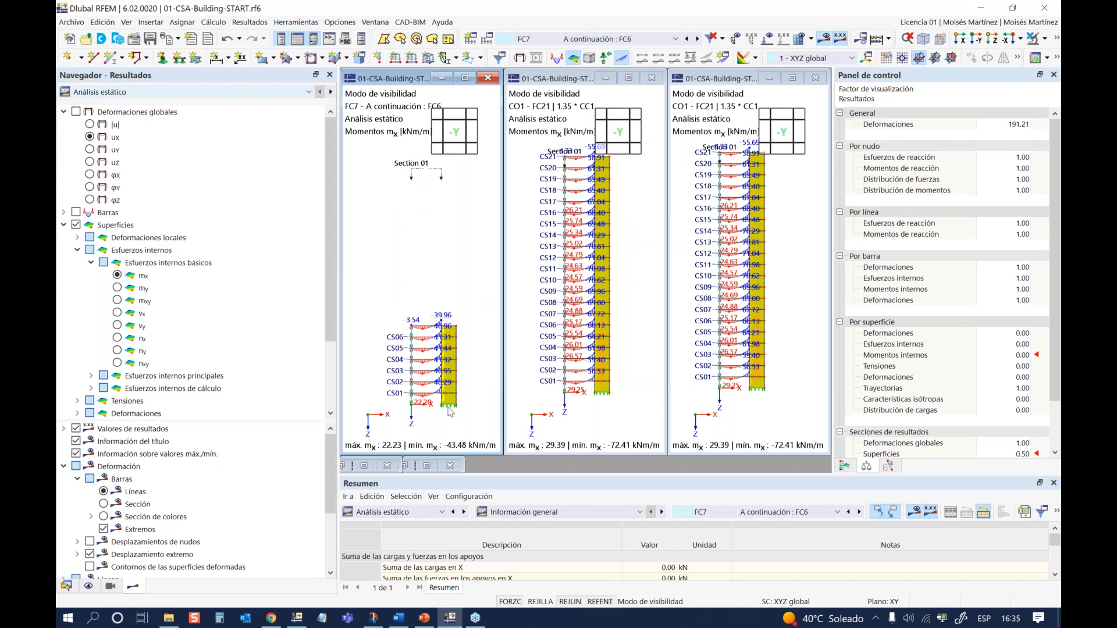
# Step: Set the middle window to construction stage FC14 and calculate its results for display
pyautogui.click(577, 79)
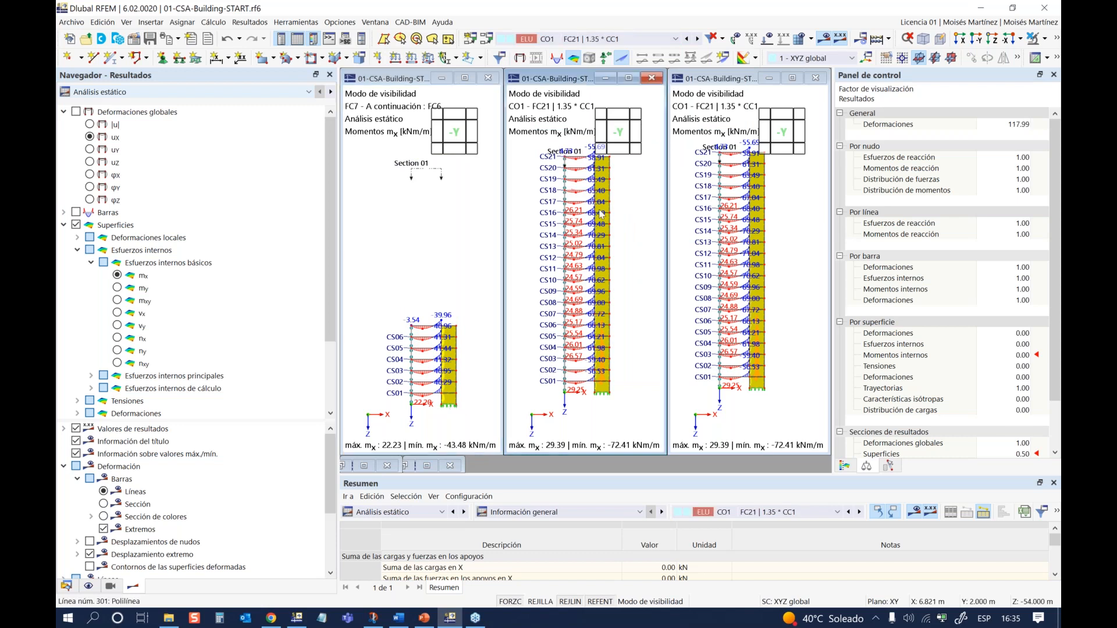
pyautogui.click(640, 39)
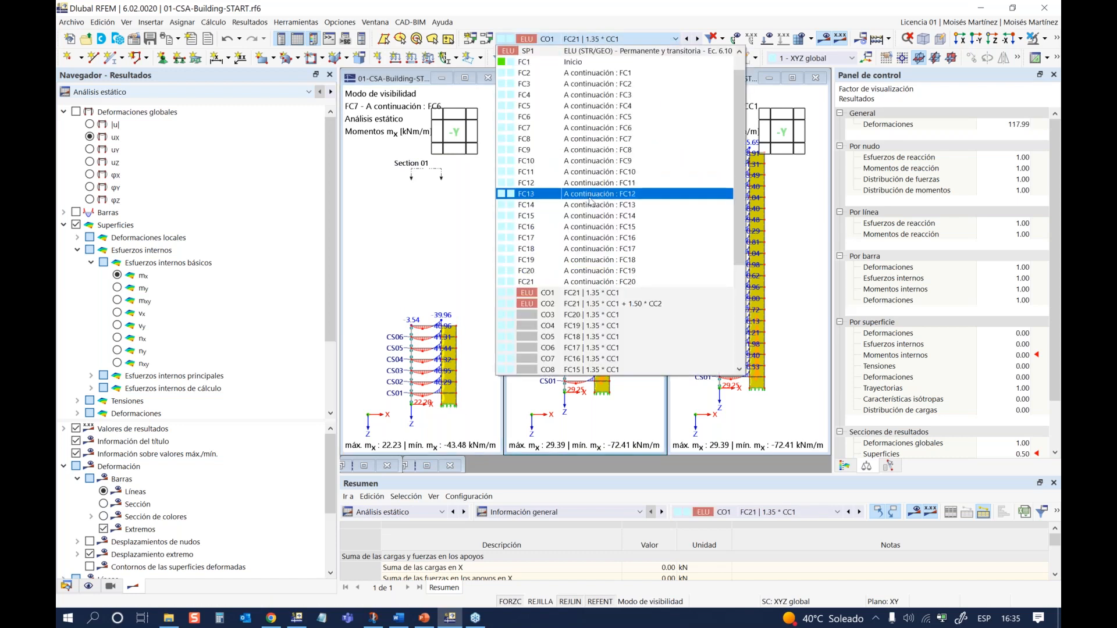
pyautogui.click(611, 211)
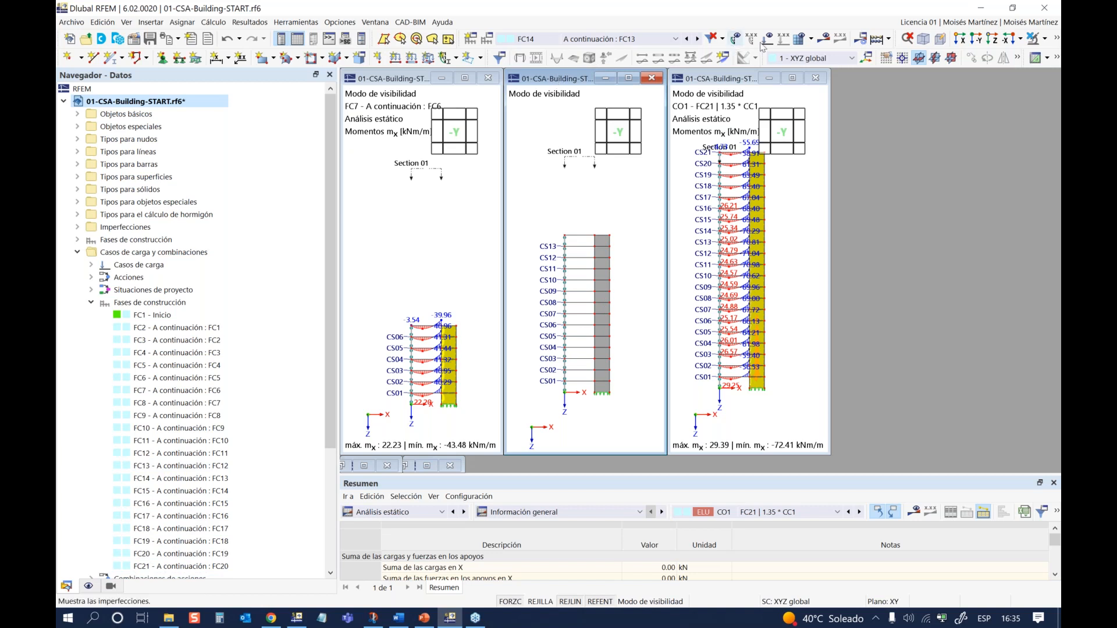
pyautogui.click(825, 40)
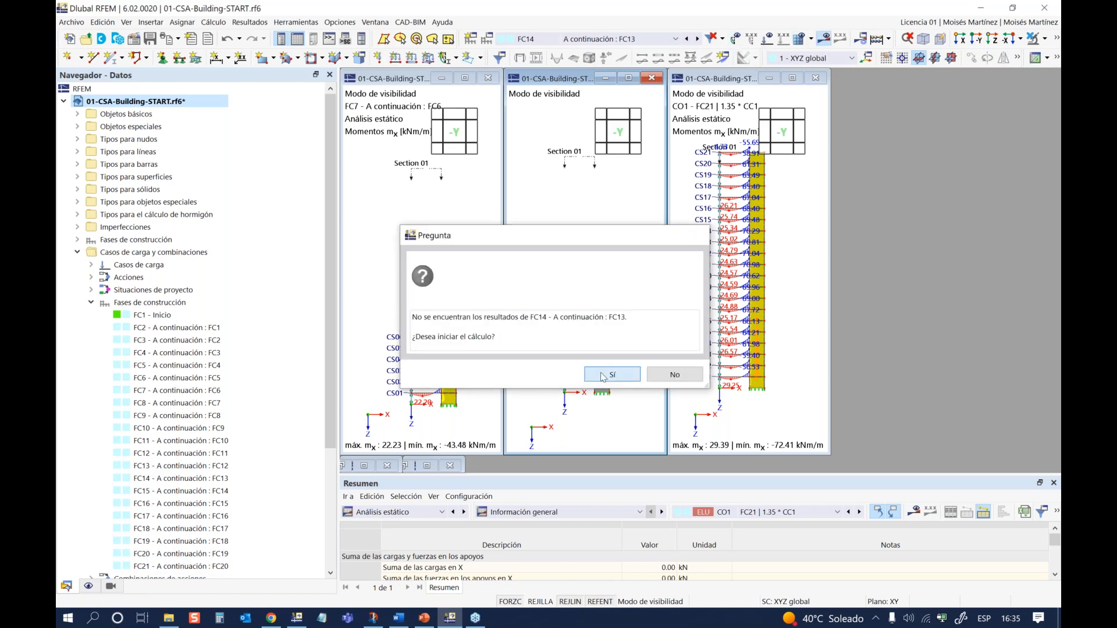
pyautogui.press('Return')
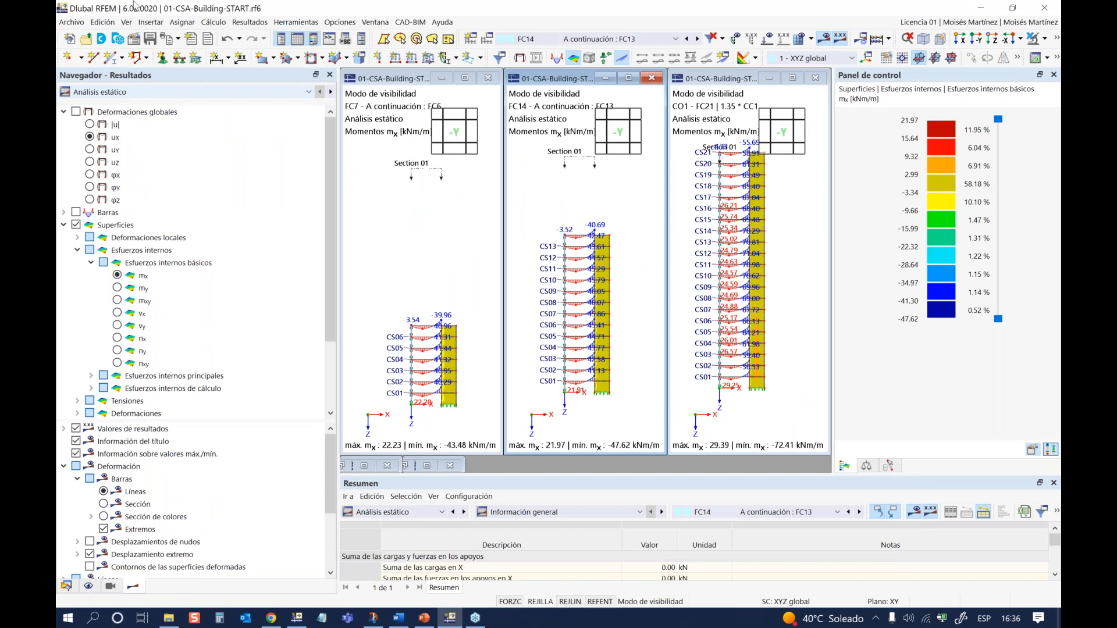
pyautogui.click(178, 39)
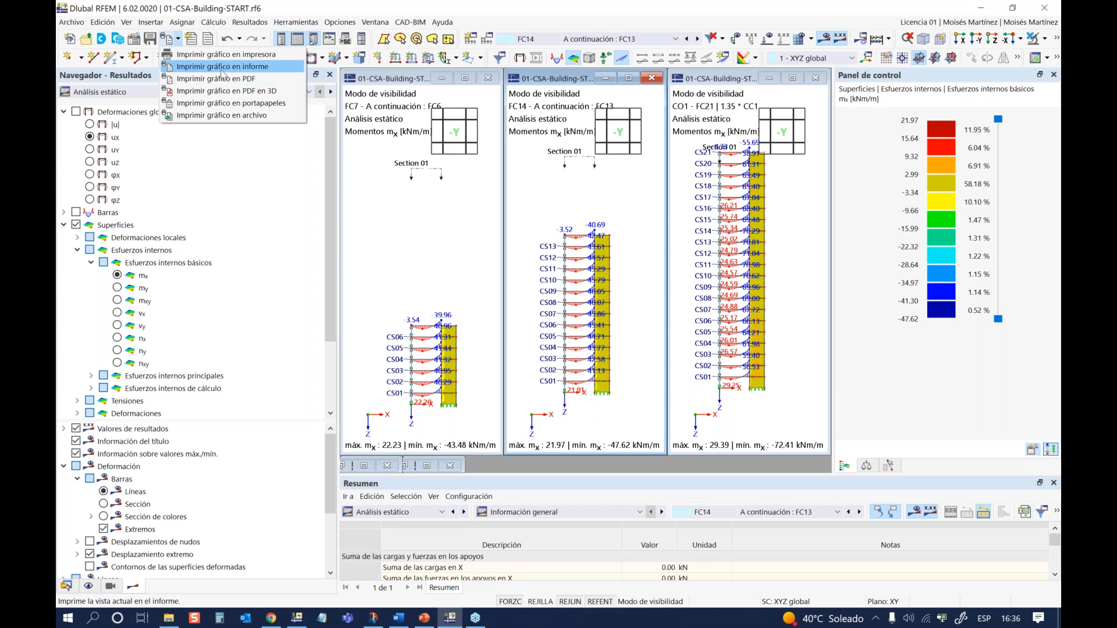
pyautogui.click(299, 168)
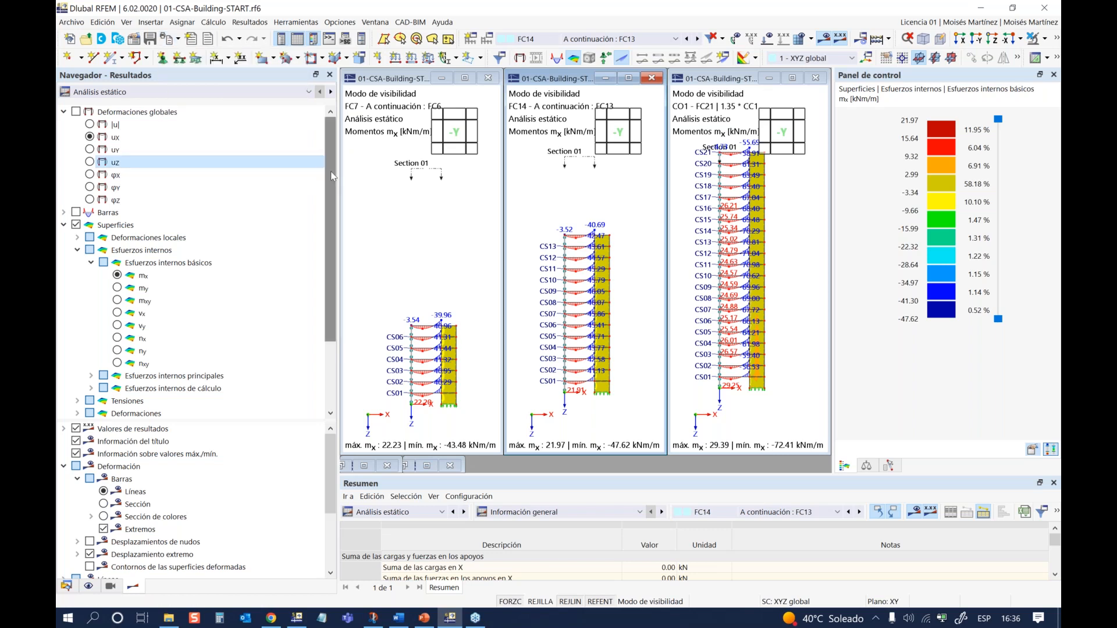
pyautogui.moveTo(332, 177); pyautogui.dragTo(337, 372)
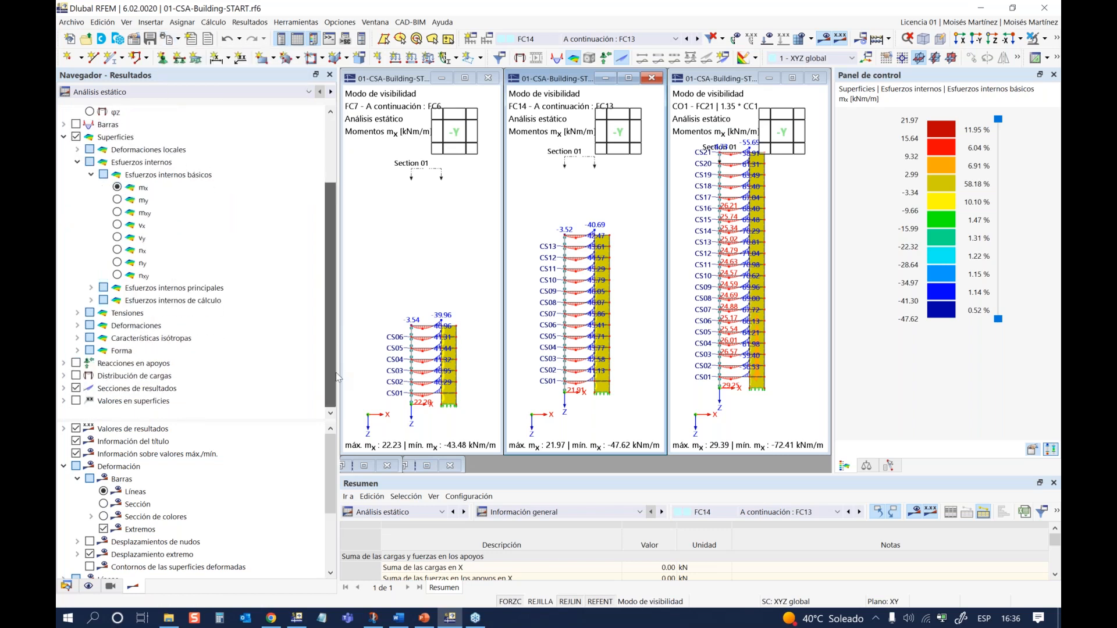
# Step: In the model data tree, collapse Casos de carga y combinaciones, expand Informes and select report 1
pyautogui.click(68, 587)
pyautogui.scroll(-5, 93, 134)
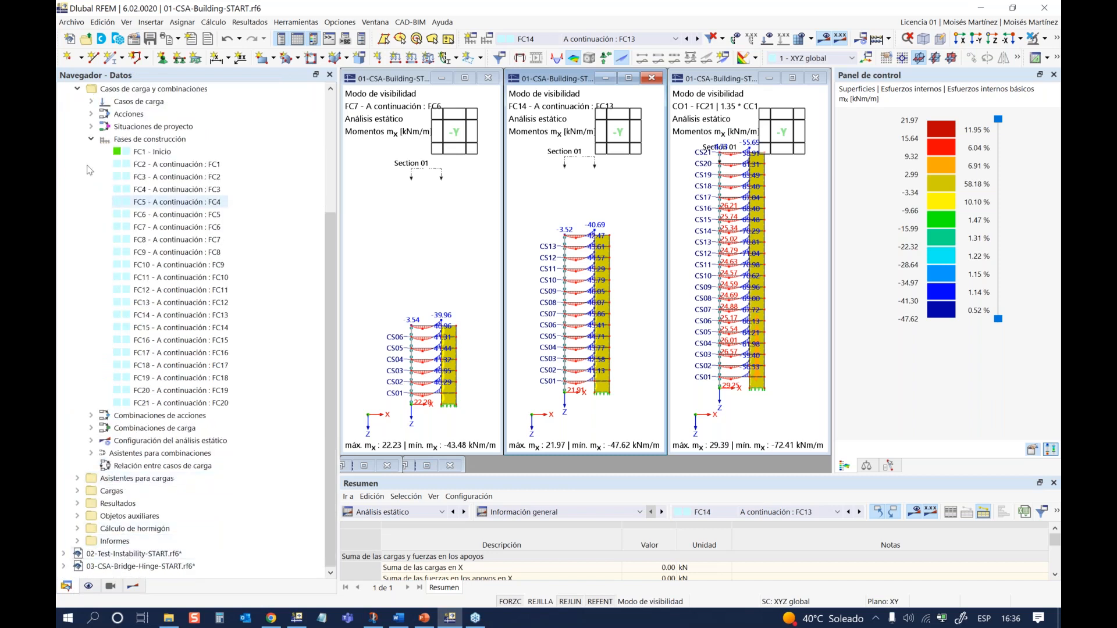
pyautogui.click(91, 139)
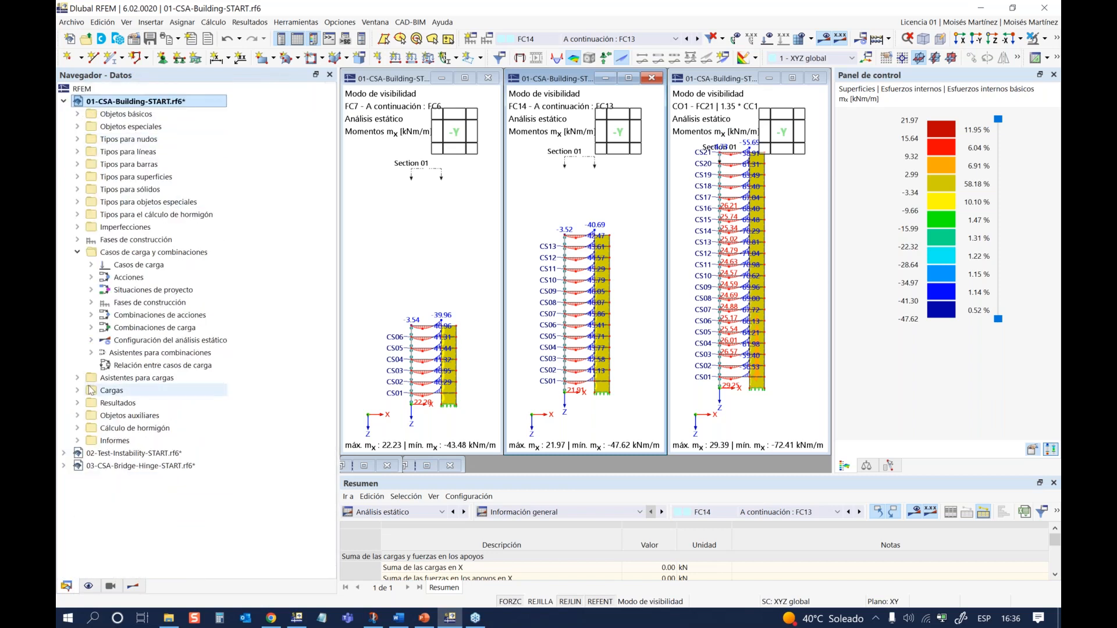
pyautogui.click(77, 253)
pyautogui.click(78, 327)
pyautogui.click(116, 340)
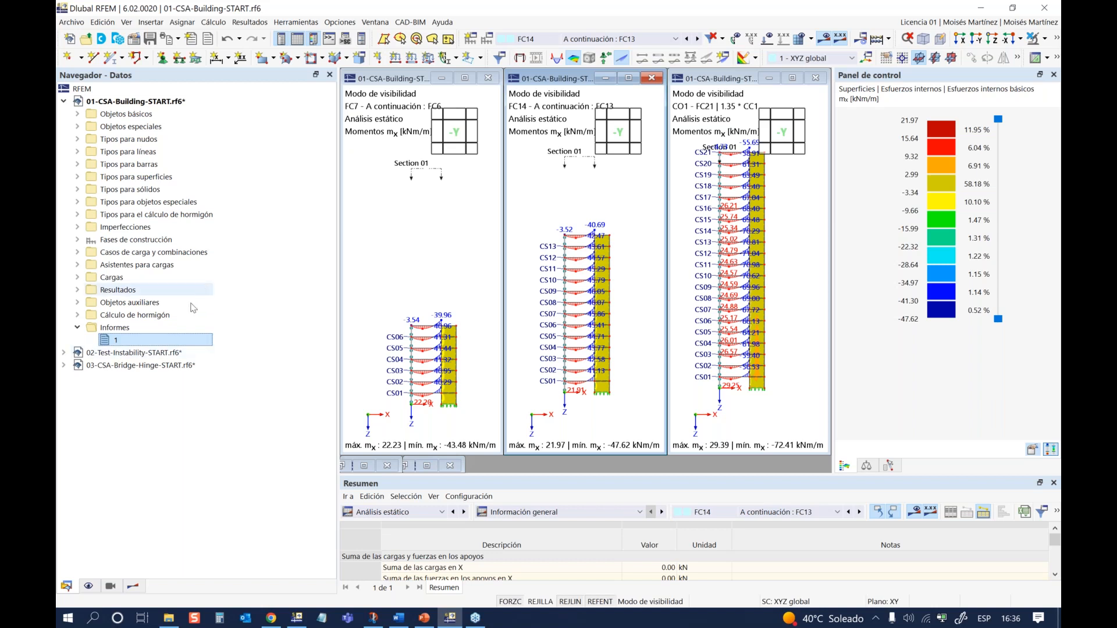
# Step: Open report 1 and look through its model section and the Lastfälle & Kombinationen chapter
pyautogui.click(109, 328)
pyautogui.click(112, 341)
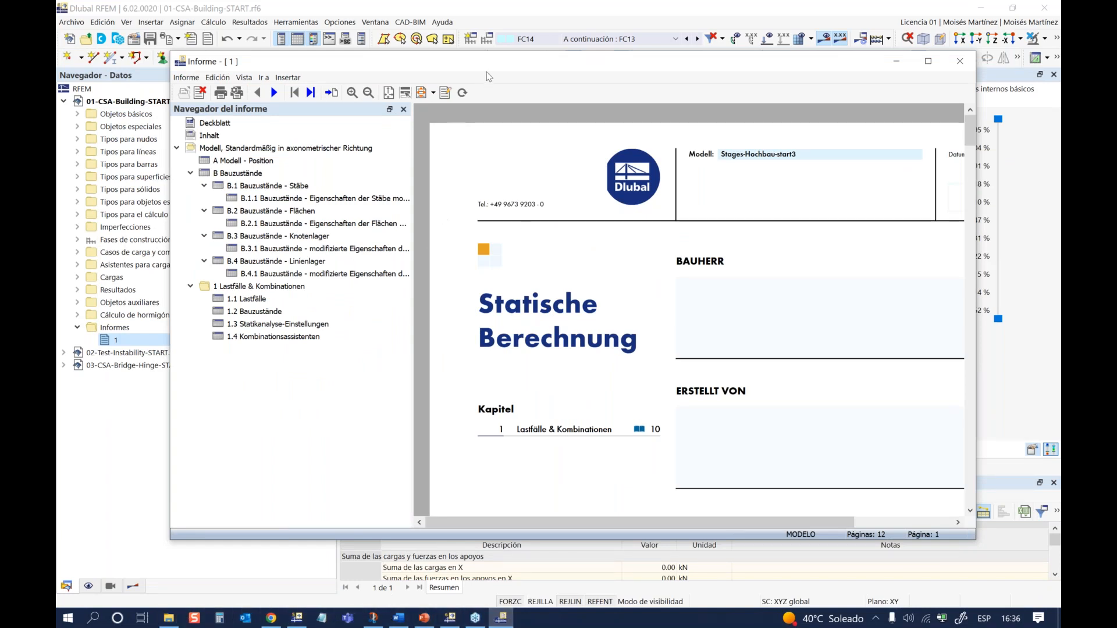
pyautogui.moveTo(487, 65); pyautogui.dragTo(462, 80)
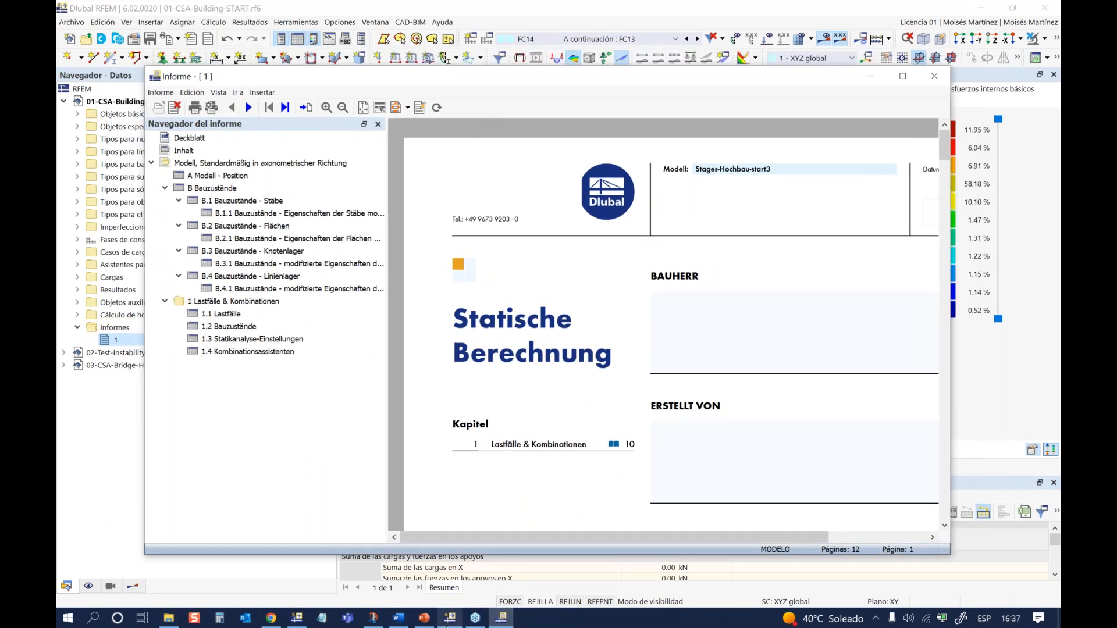
pyautogui.moveTo(503, 620)
pyautogui.moveTo(483, 81); pyautogui.dragTo(511, 40)
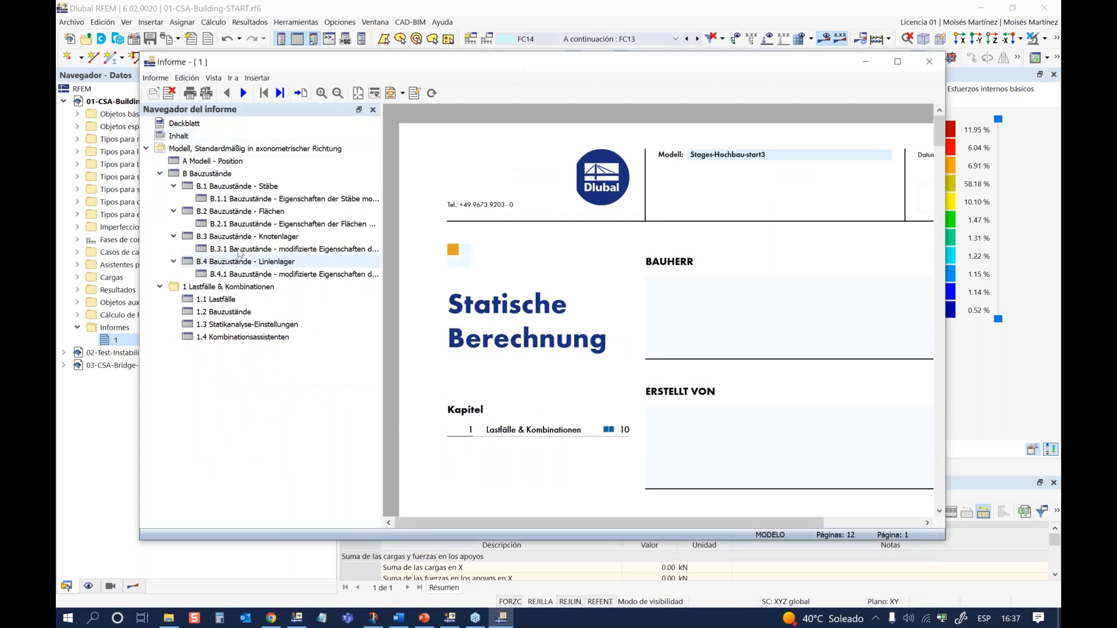
pyautogui.click(221, 148)
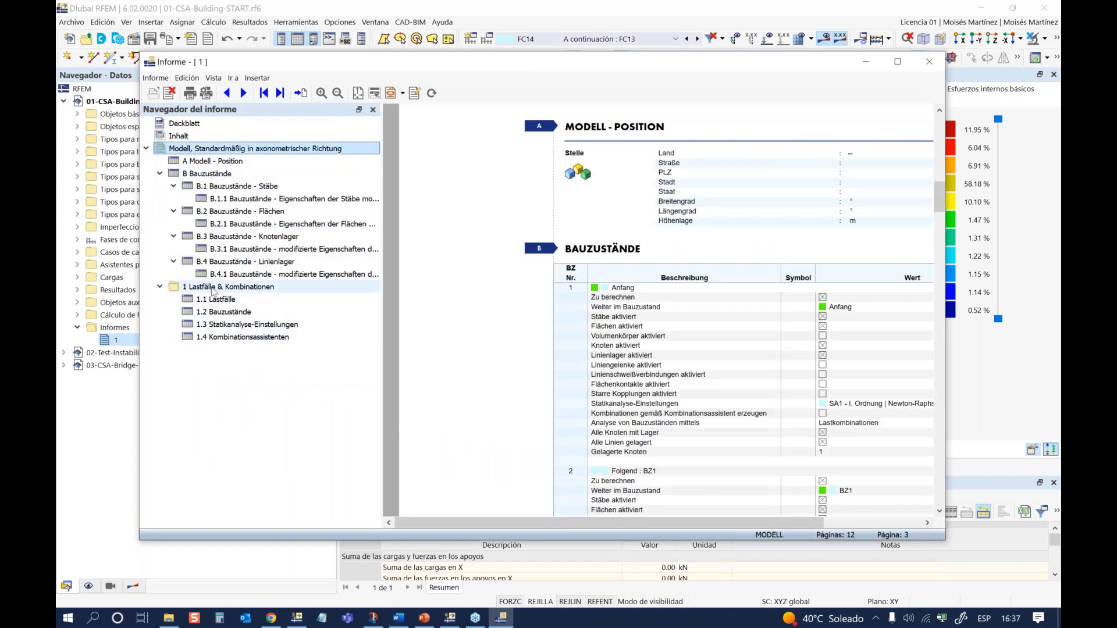
pyautogui.click(224, 286)
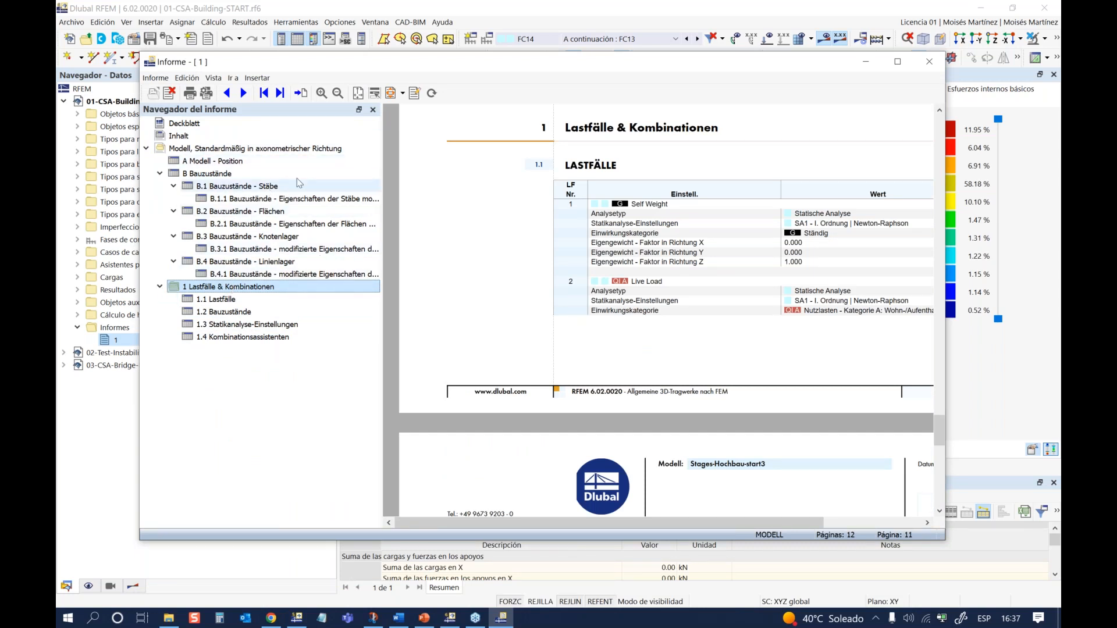
# Step: Check which kinds of content can be inserted into the open report, such as images, text, formulas or PDF
pyautogui.click(257, 77)
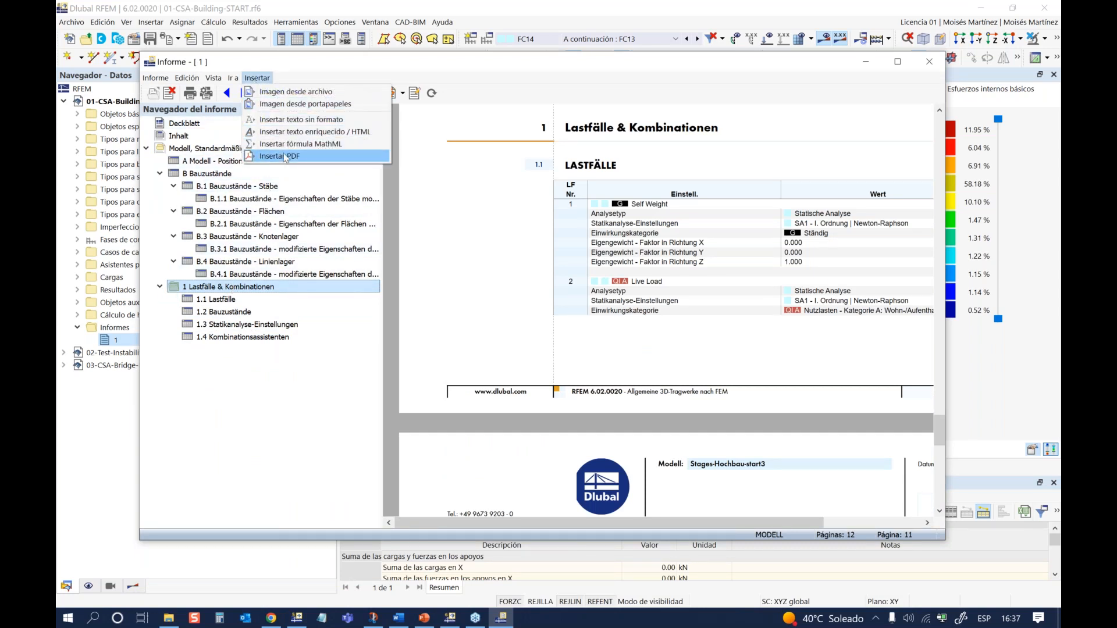
pyautogui.click(299, 375)
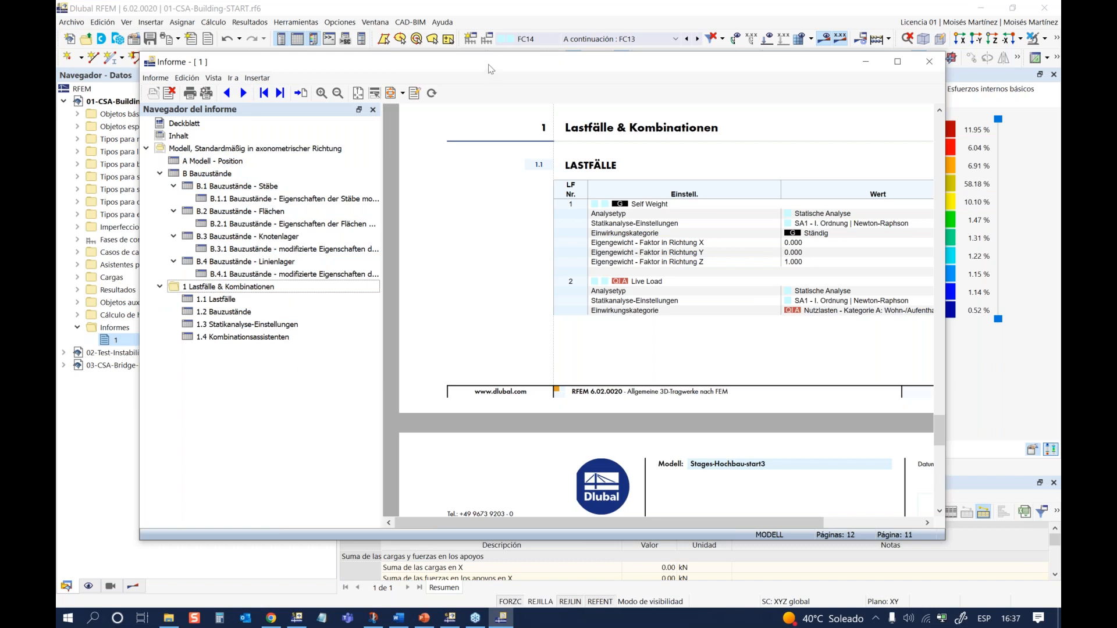
pyautogui.moveTo(489, 65)
pyautogui.mouseDown()
pyautogui.moveTo(469, 73)
pyautogui.moveTo(478, 68)
pyautogui.mouseUp()
# Step: Close the report and delete report 1 from the building model
pyautogui.click(916, 67)
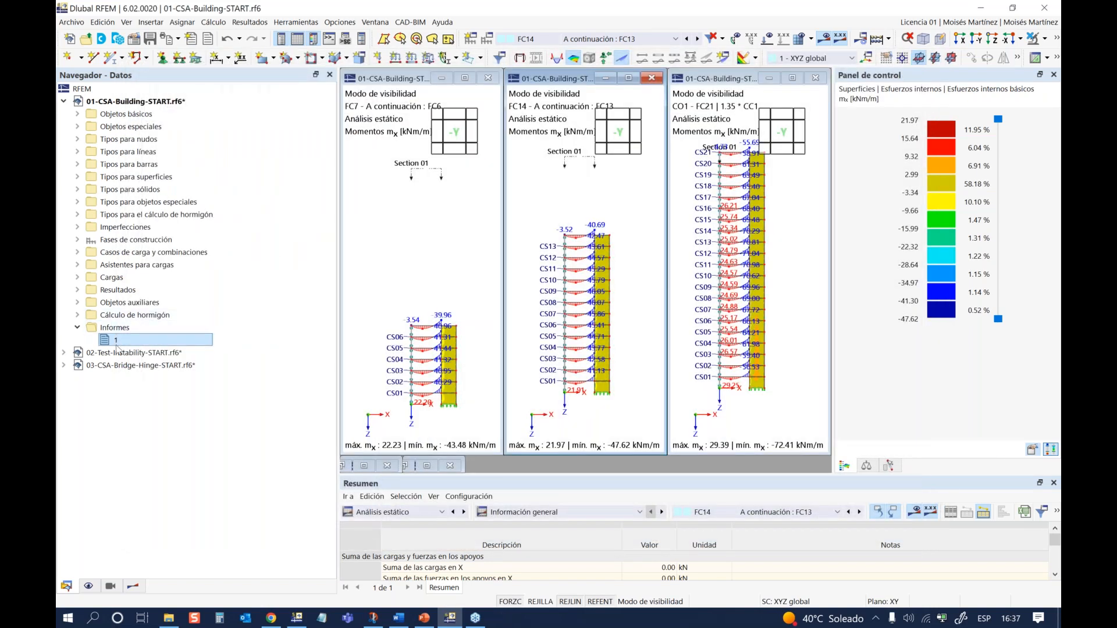
pyautogui.press('Delete')
pyautogui.press('Return')
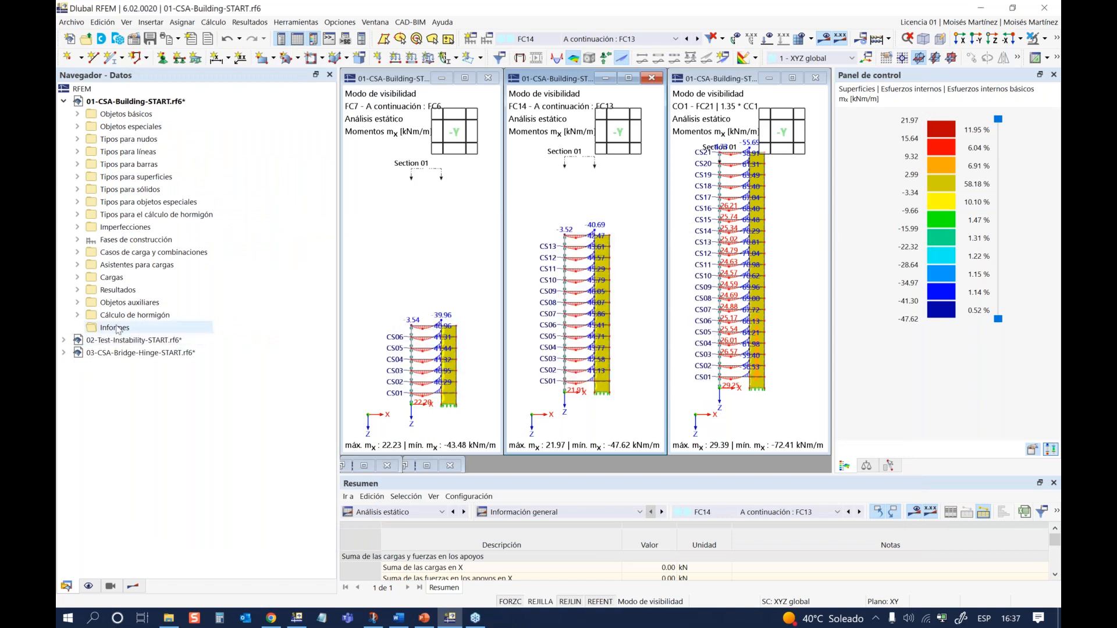
# Step: Create a new report 1 under Informes, reviewing the preselected report elements and accepting them
pyautogui.rightClick(116, 329)
pyautogui.click(137, 335)
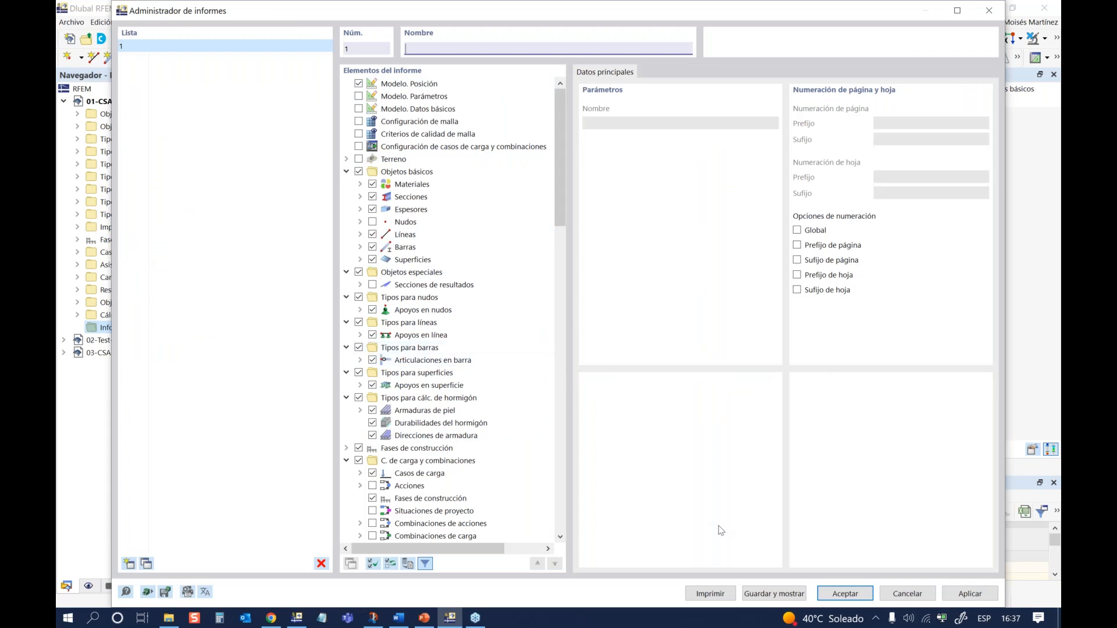
pyautogui.scroll(-10, 377, 327)
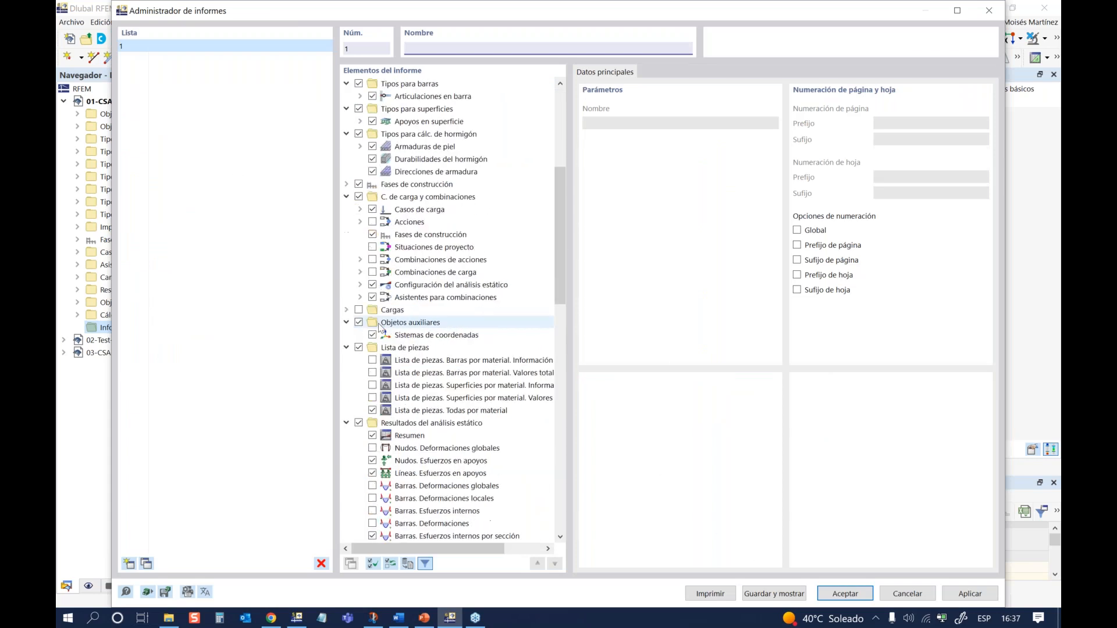
pyautogui.scroll(10, 377, 327)
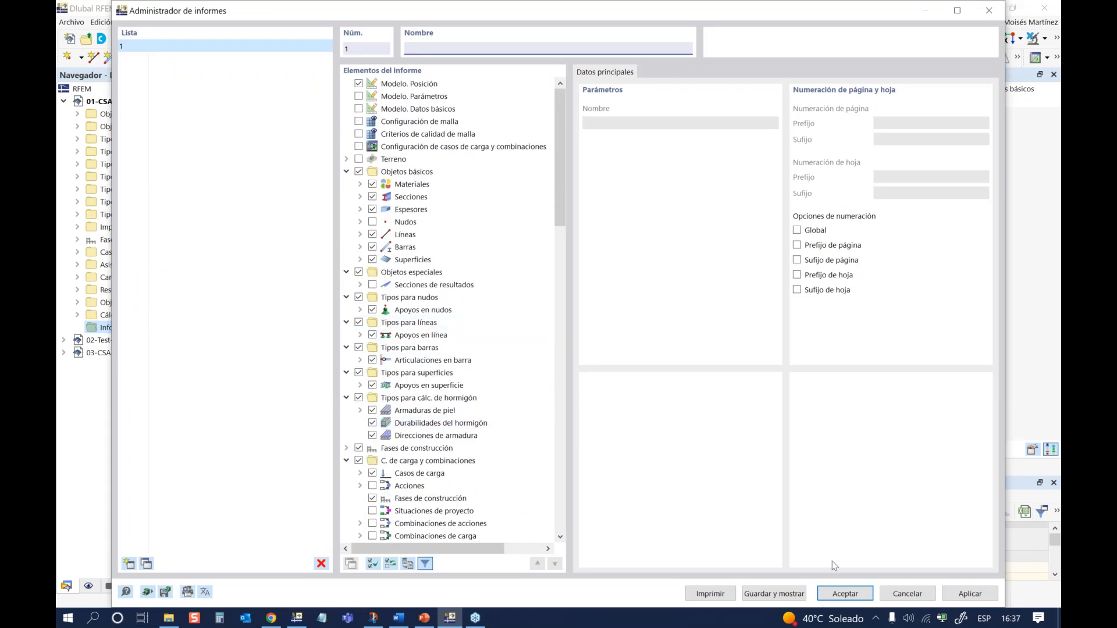
pyautogui.click(843, 595)
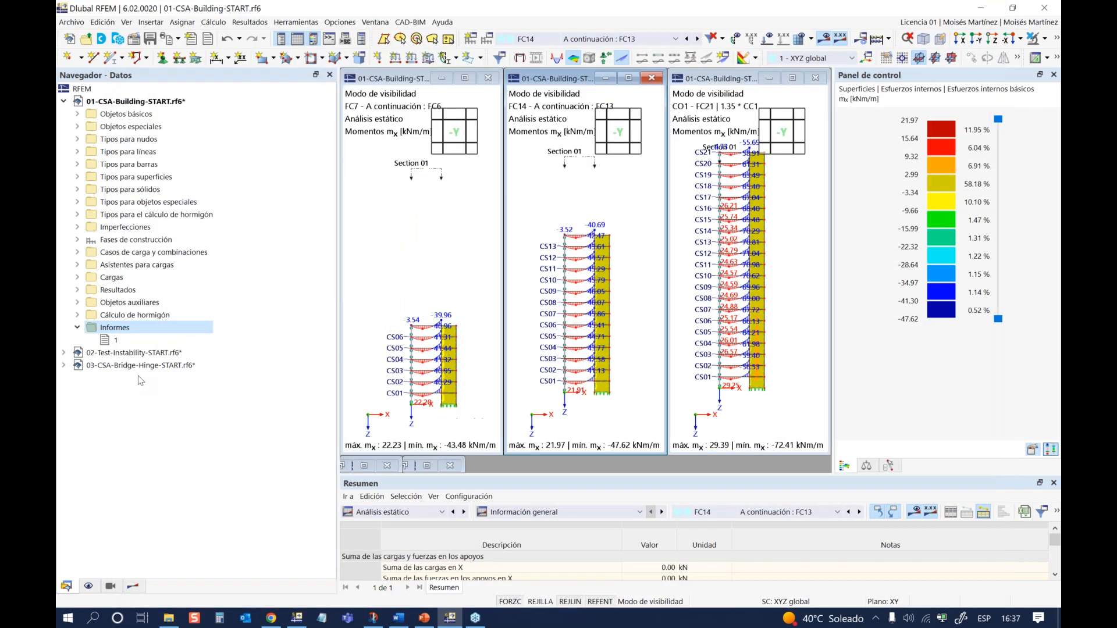
# Step: Open the new report and review its cover, model image, materials, sections and lines tables
pyautogui.click(105, 341)
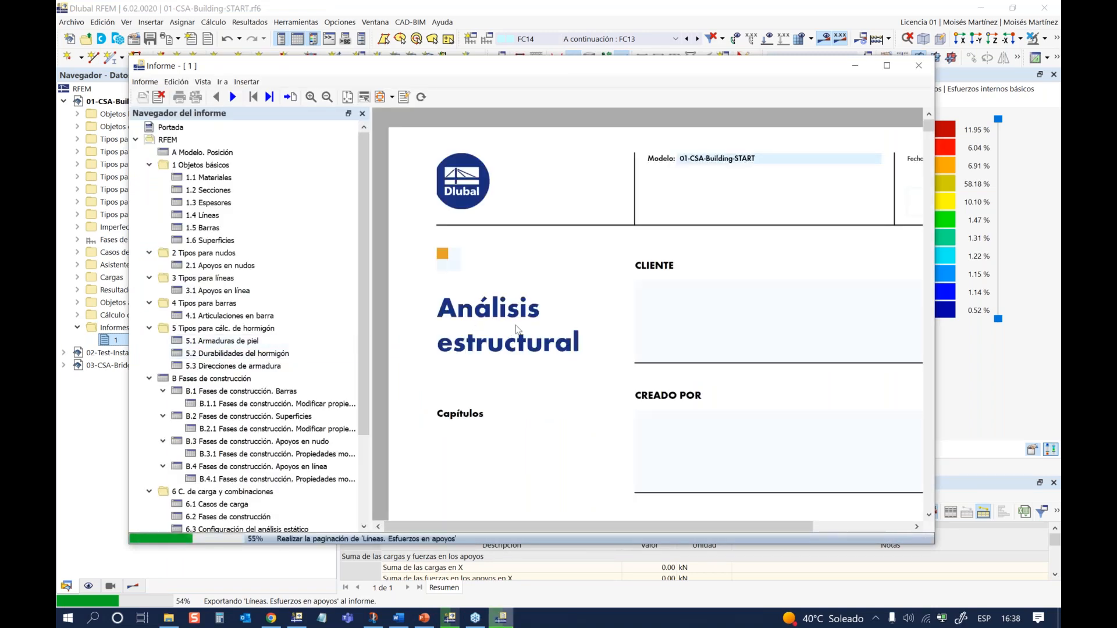
pyautogui.scroll(-5, 517, 329)
pyautogui.scroll(-5, 514, 333)
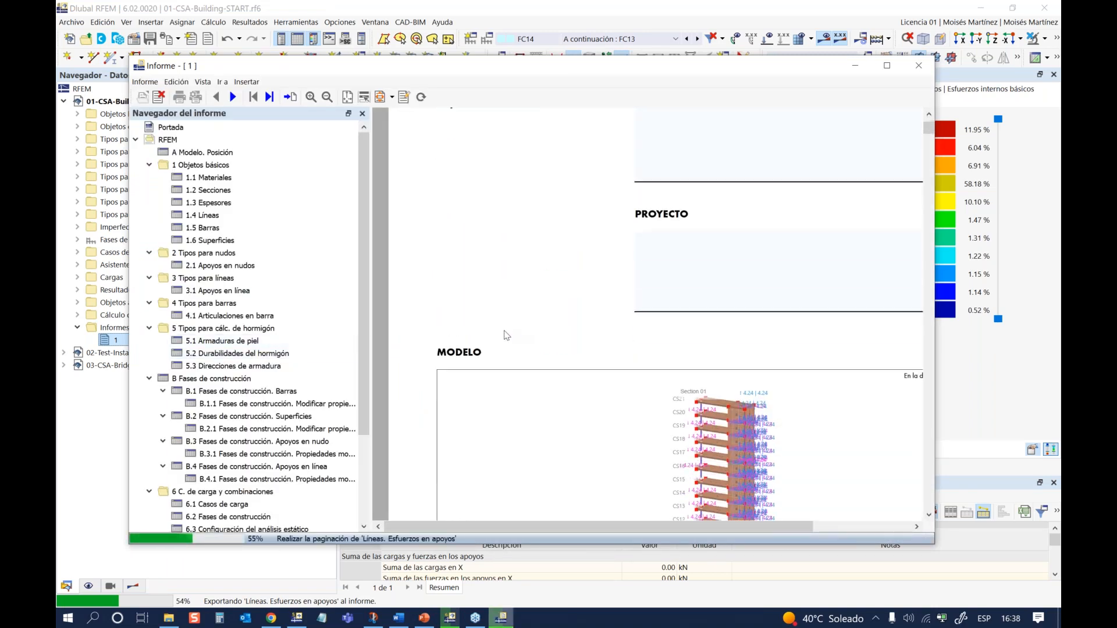
pyautogui.scroll(-8, 493, 347)
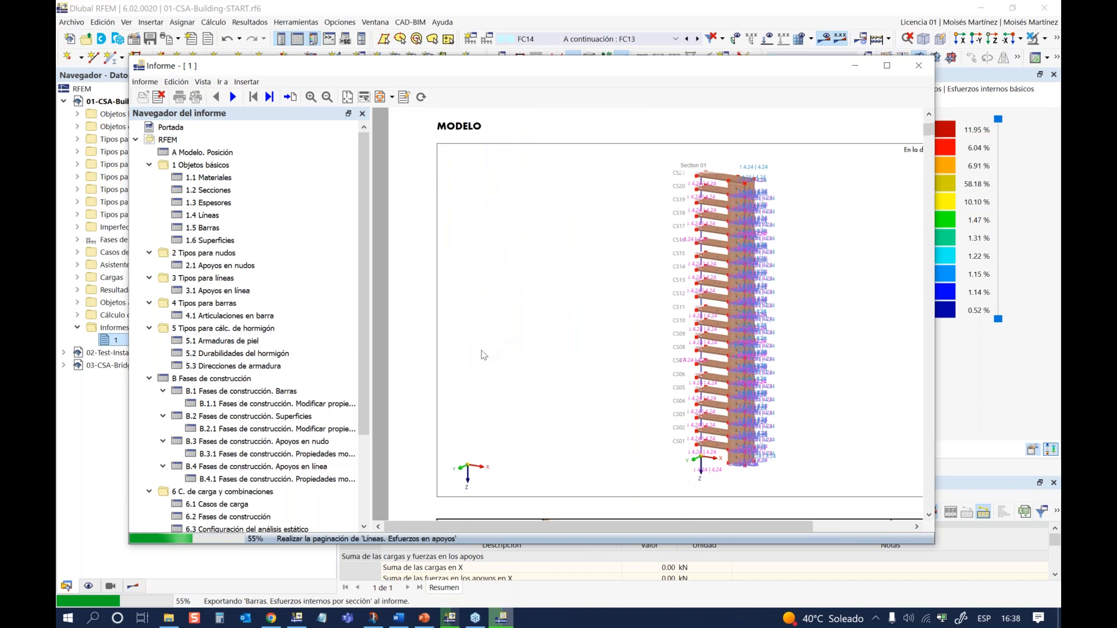
pyautogui.scroll(-10, 448, 380)
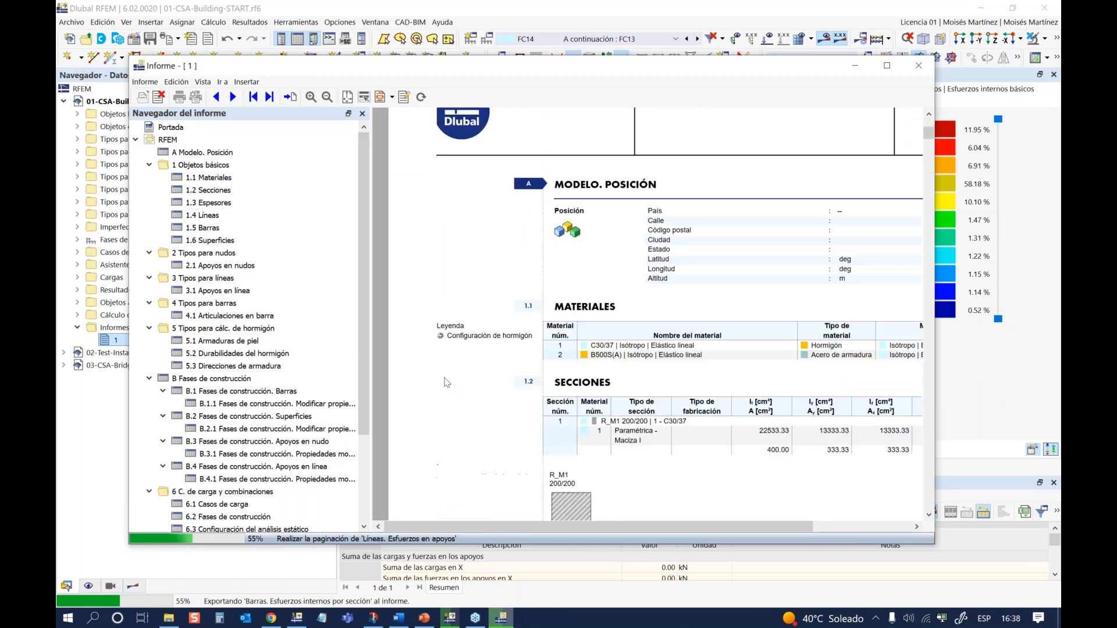
pyautogui.scroll(-5, 447, 382)
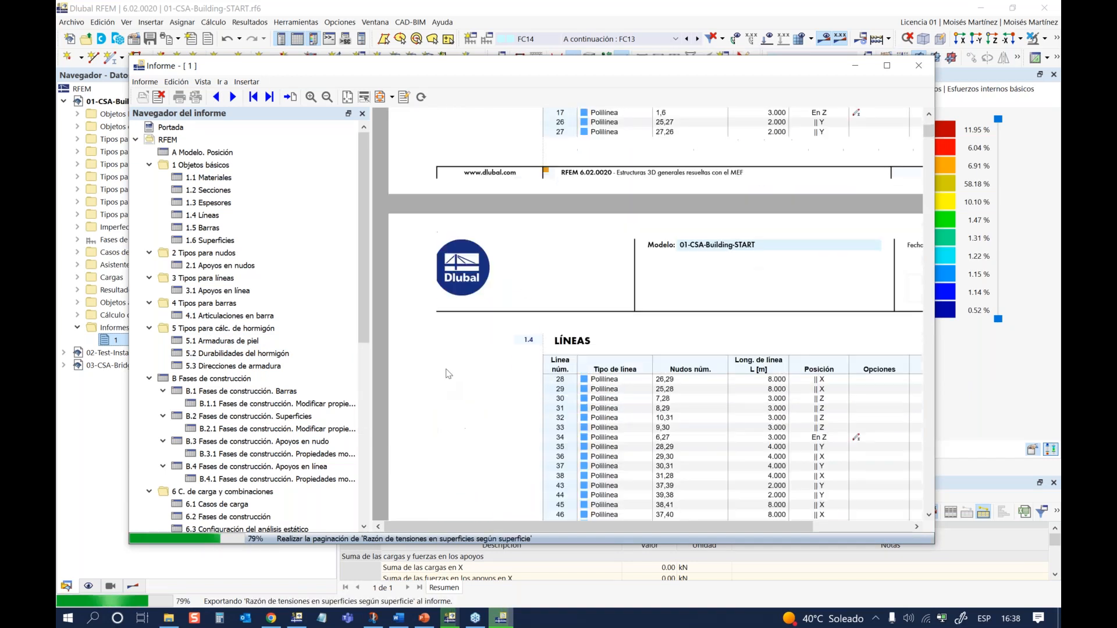
# Step: Check the new report's insert options and minimize the report window to return to the model
pyautogui.click(247, 81)
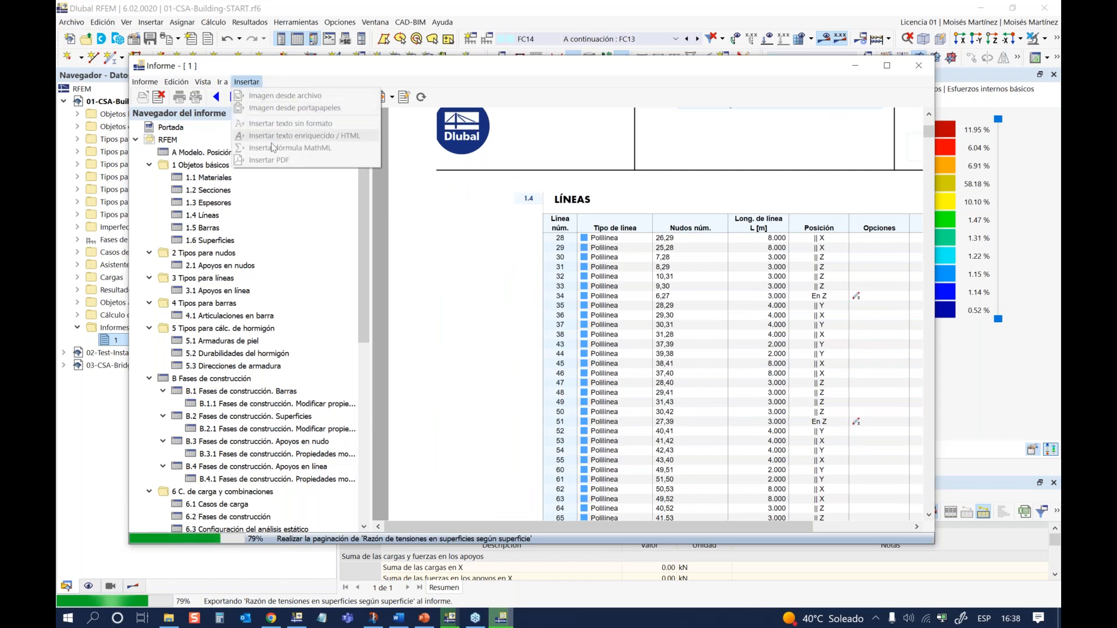
pyautogui.click(856, 67)
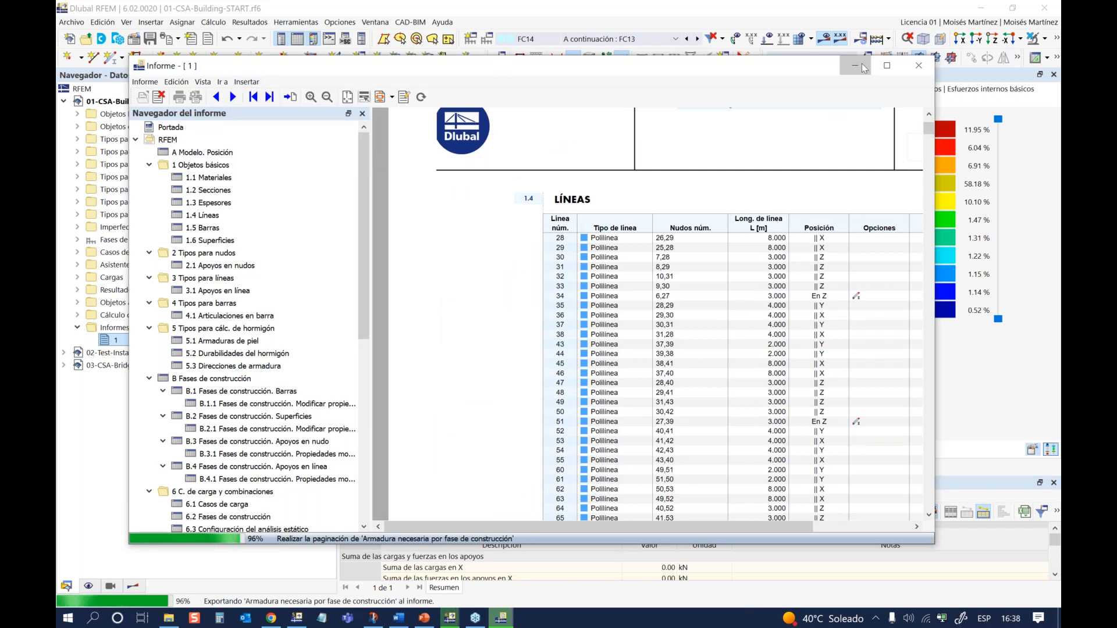
pyautogui.click(857, 68)
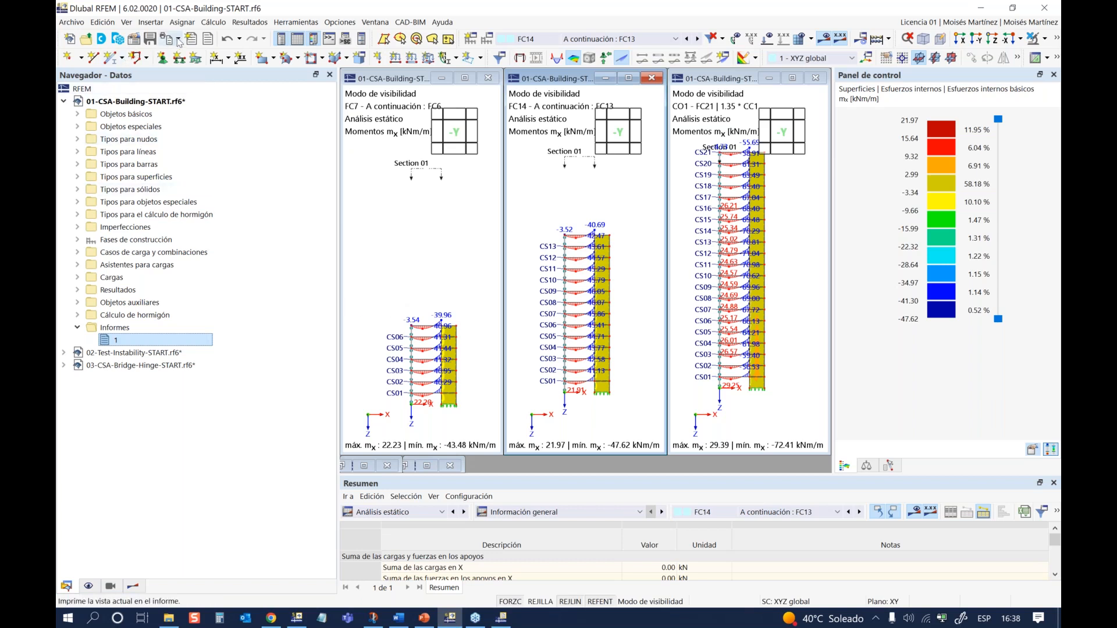
# Step: Print the three tiled model windows into report 1 as a combined graphic, reviewing the preview and image settings before accepting
pyautogui.click(179, 40)
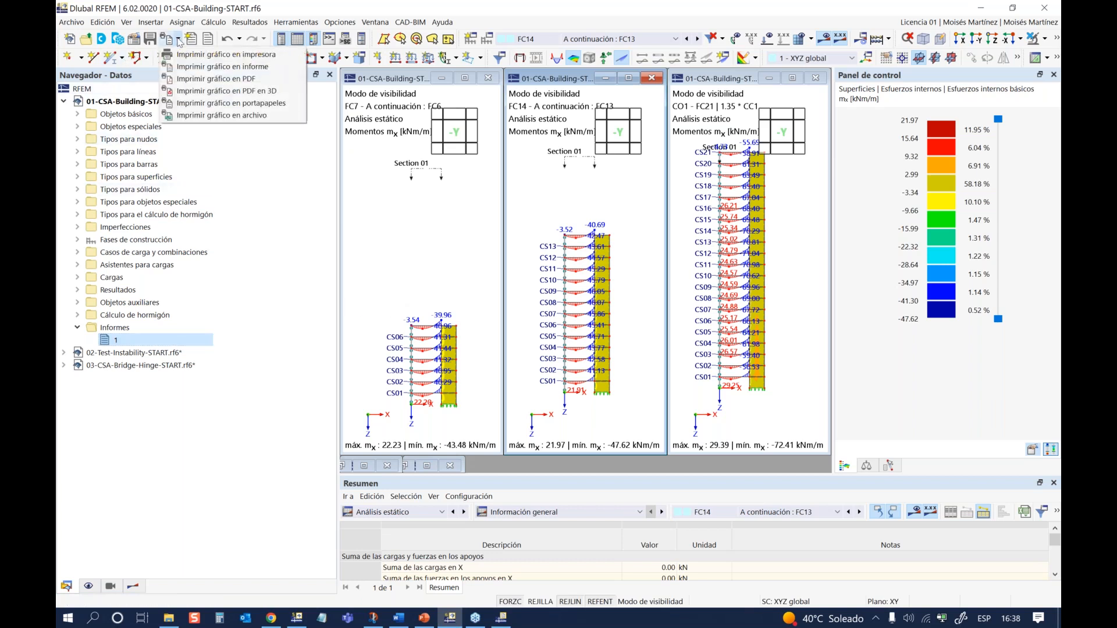
pyautogui.click(204, 67)
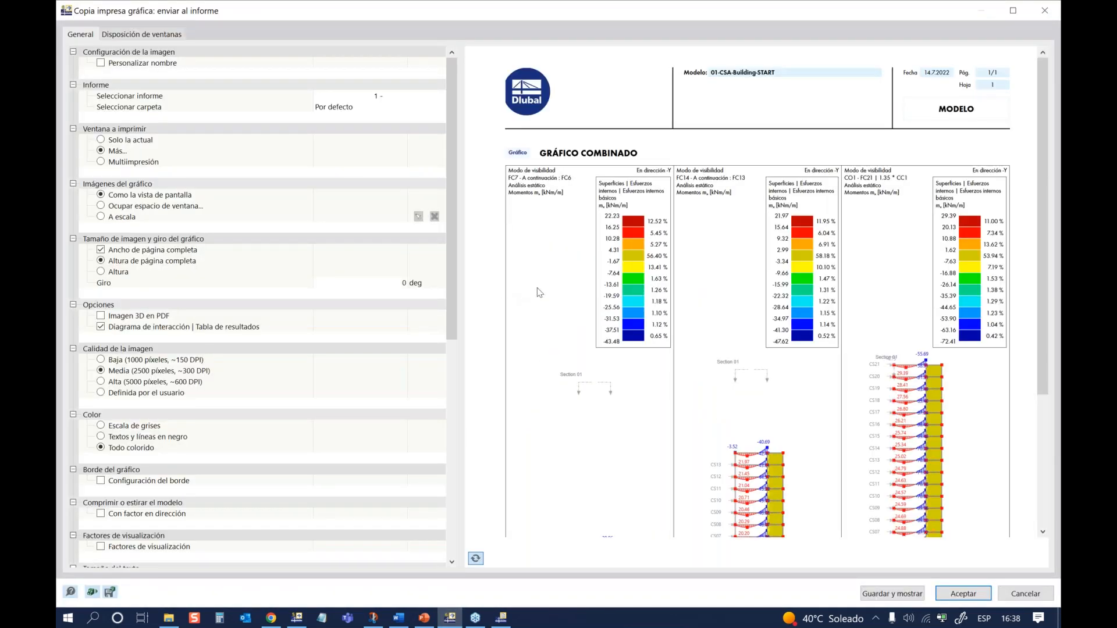
pyautogui.scroll(-5, 579, 312)
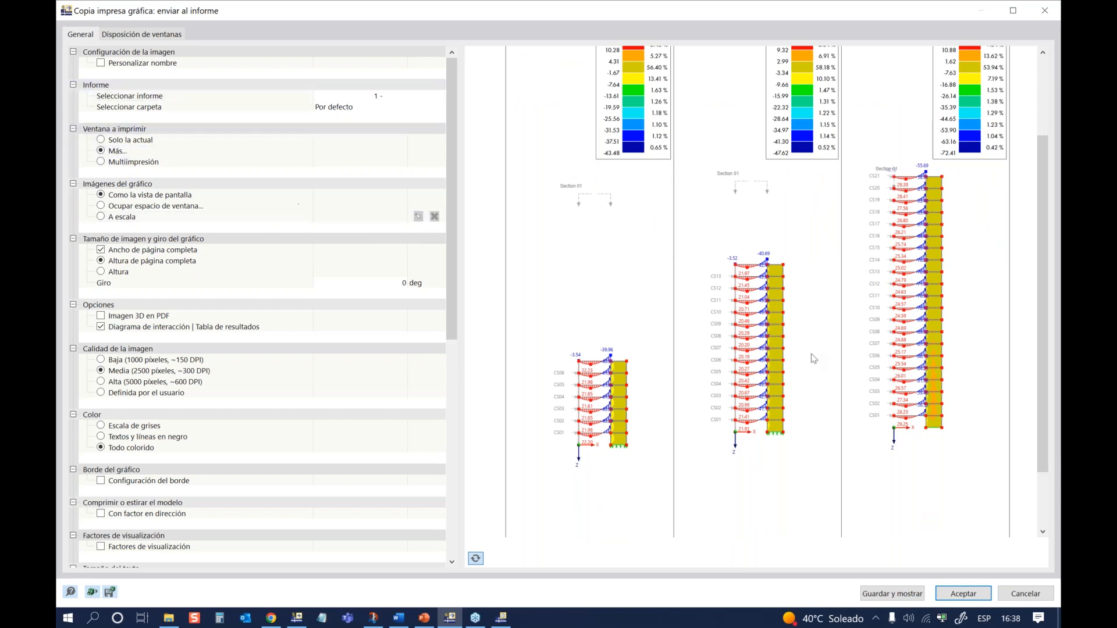
pyautogui.scroll(3, 811, 354)
pyautogui.scroll(-5, 811, 354)
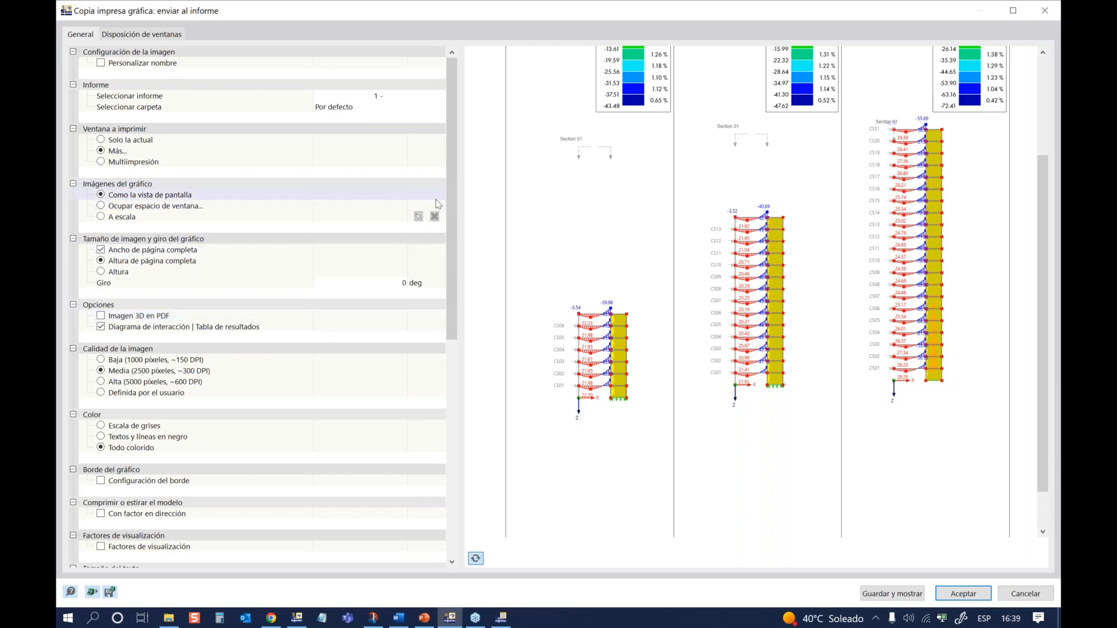
pyautogui.scroll(-2, 452, 250)
pyautogui.moveTo(452, 250); pyautogui.dragTo(439, 440)
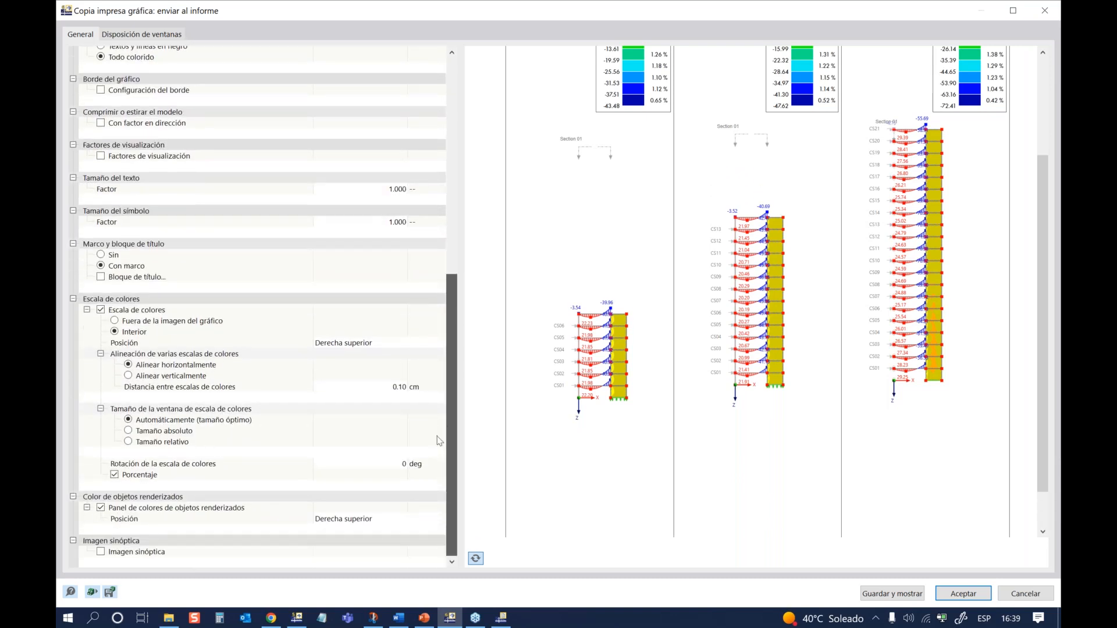
pyautogui.scroll(15, 439, 435)
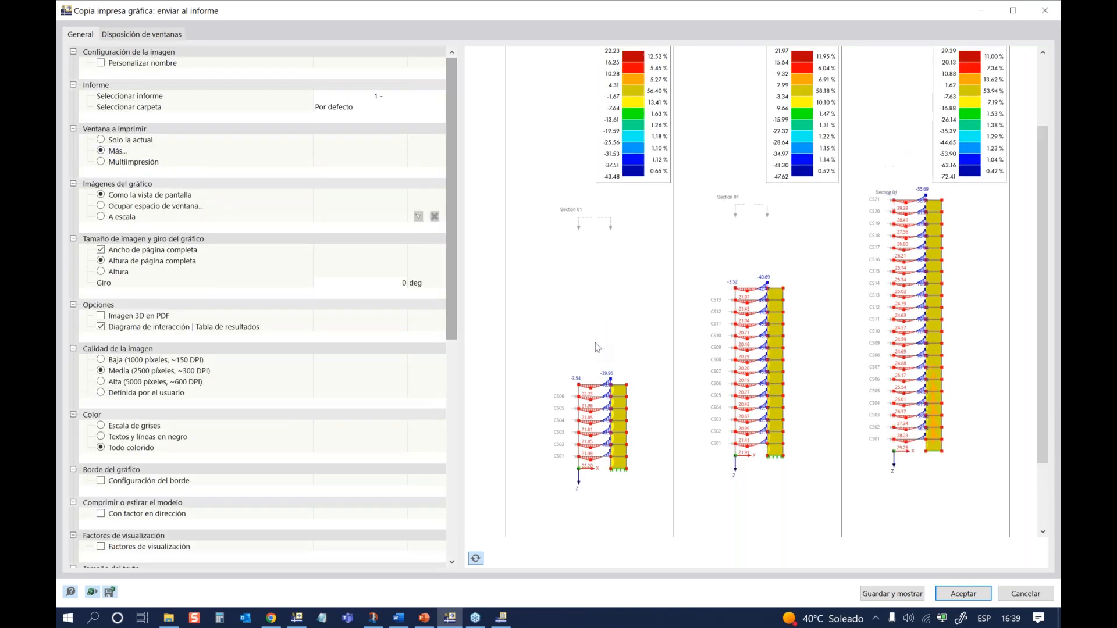
pyautogui.click(960, 594)
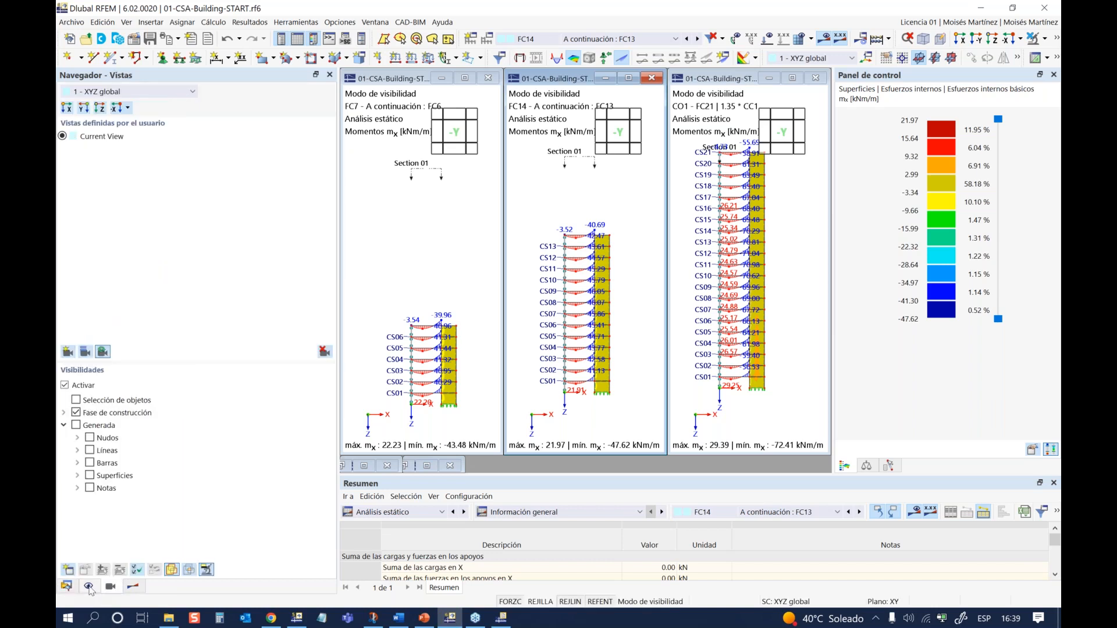
# Step: Hide the global X,Y,Z coordinate system at the zero point in the FC7 and FC14 model windows
pyautogui.click(89, 586)
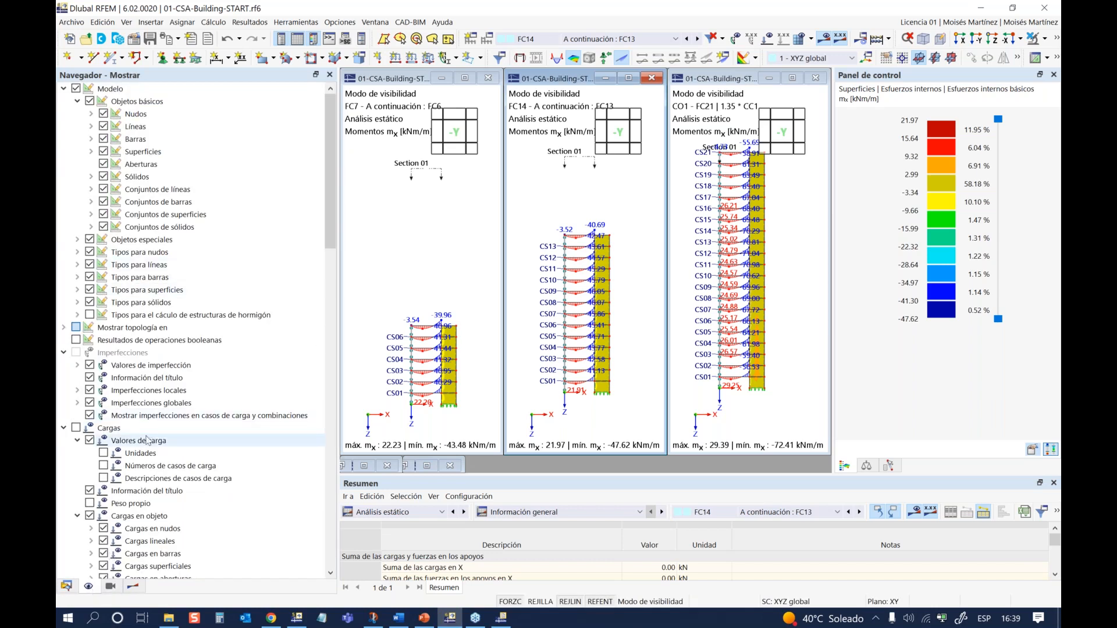
pyautogui.scroll(-9, 152, 391)
pyautogui.scroll(7, 147, 440)
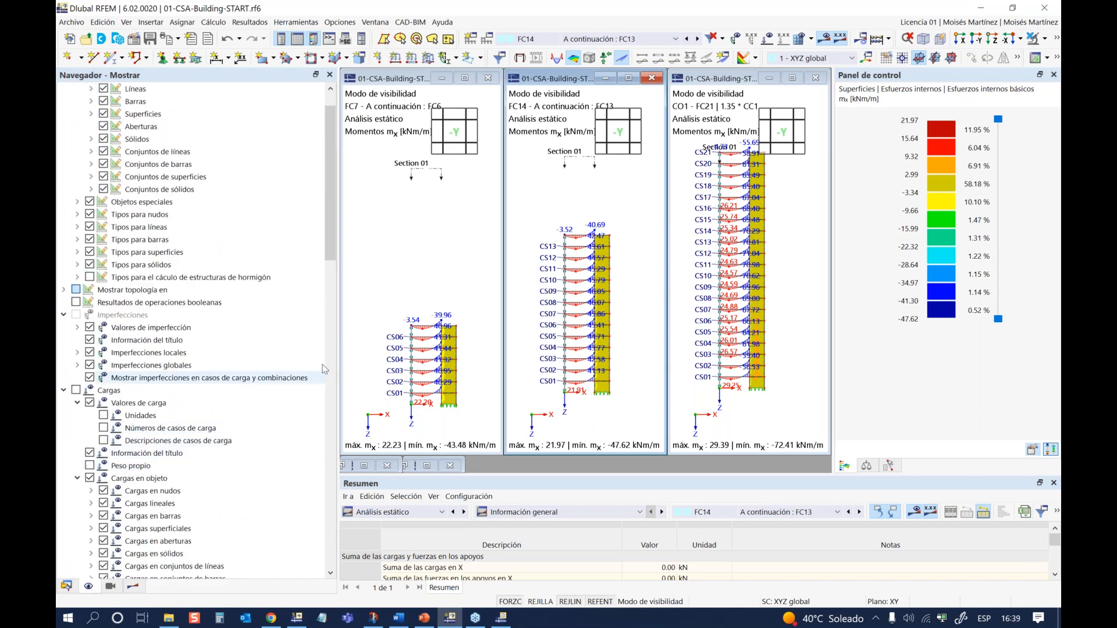
pyautogui.scroll(-2, 140, 477)
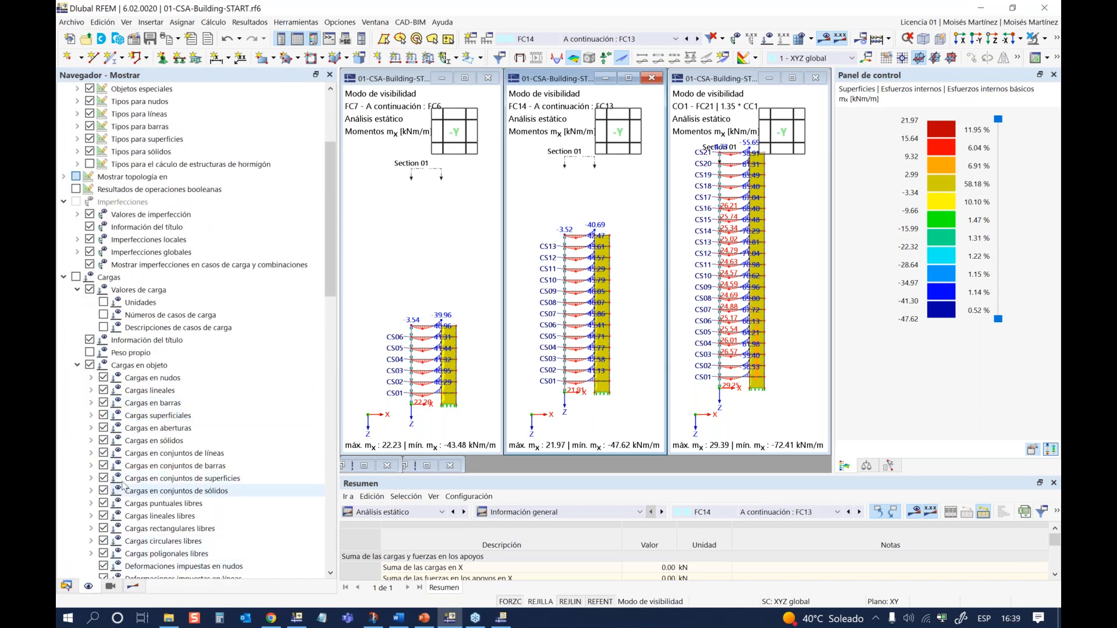
pyautogui.scroll(-2, 129, 523)
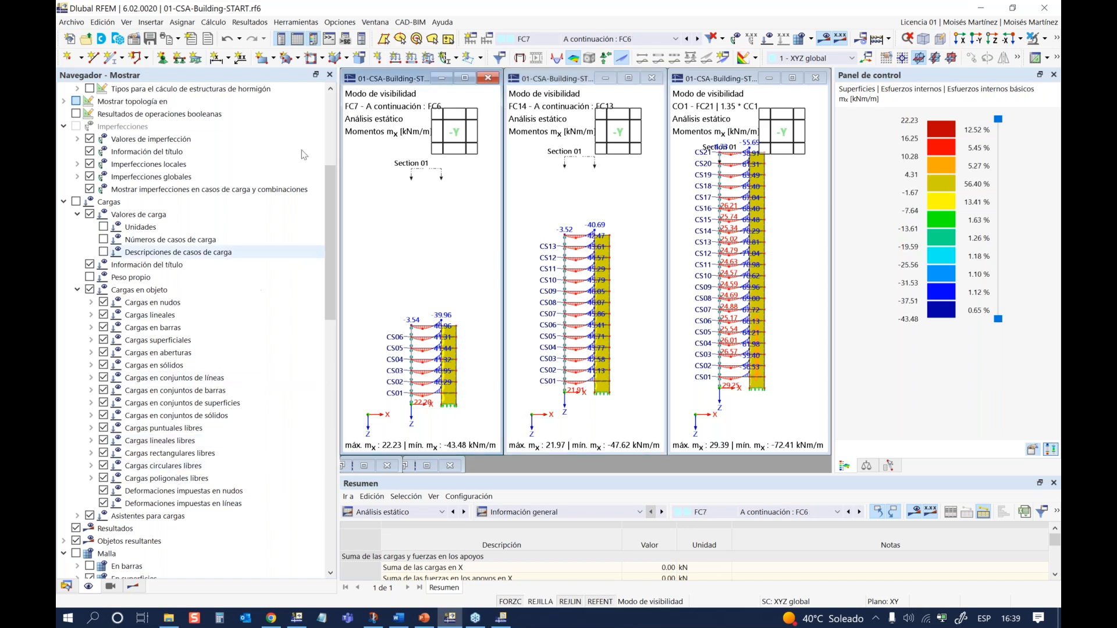
pyautogui.scroll(-8, 97, 458)
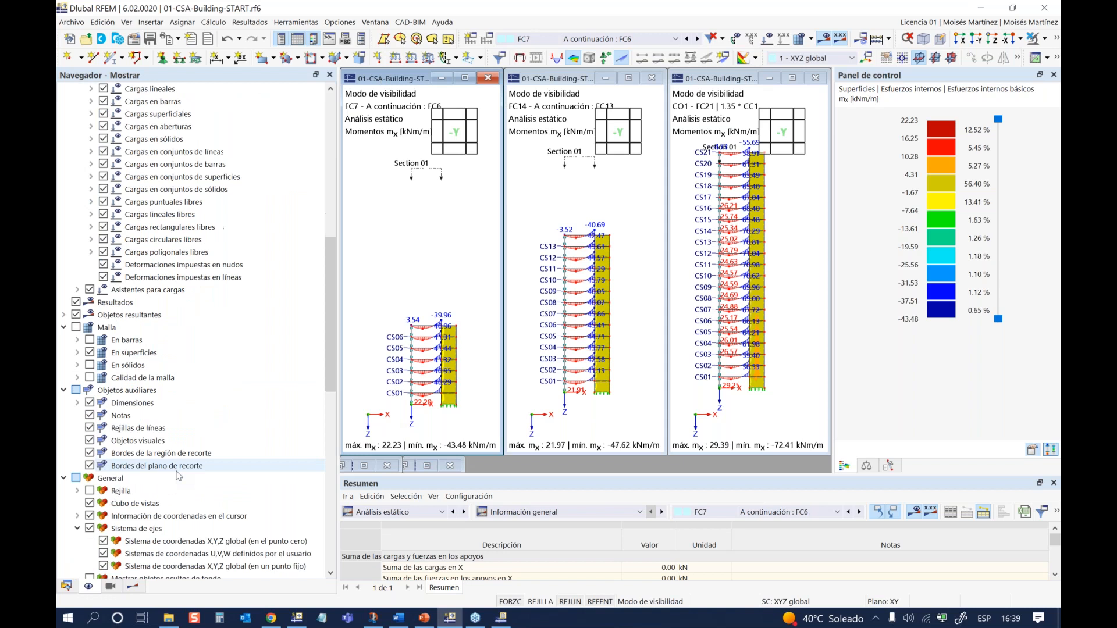
pyautogui.click(103, 465)
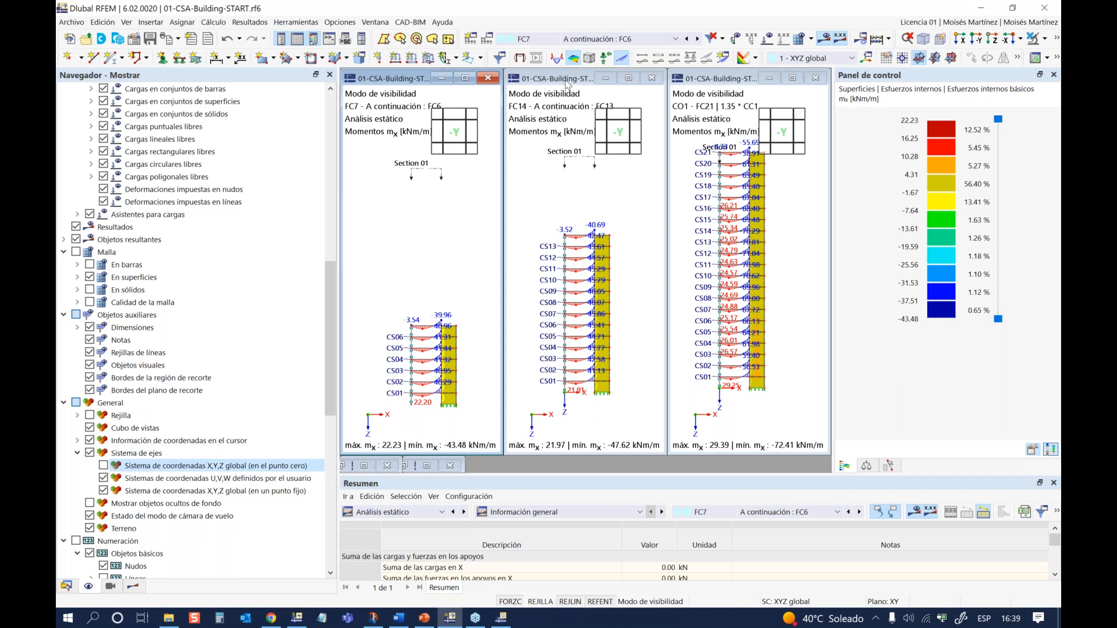
pyautogui.click(102, 465)
pyautogui.click(103, 465)
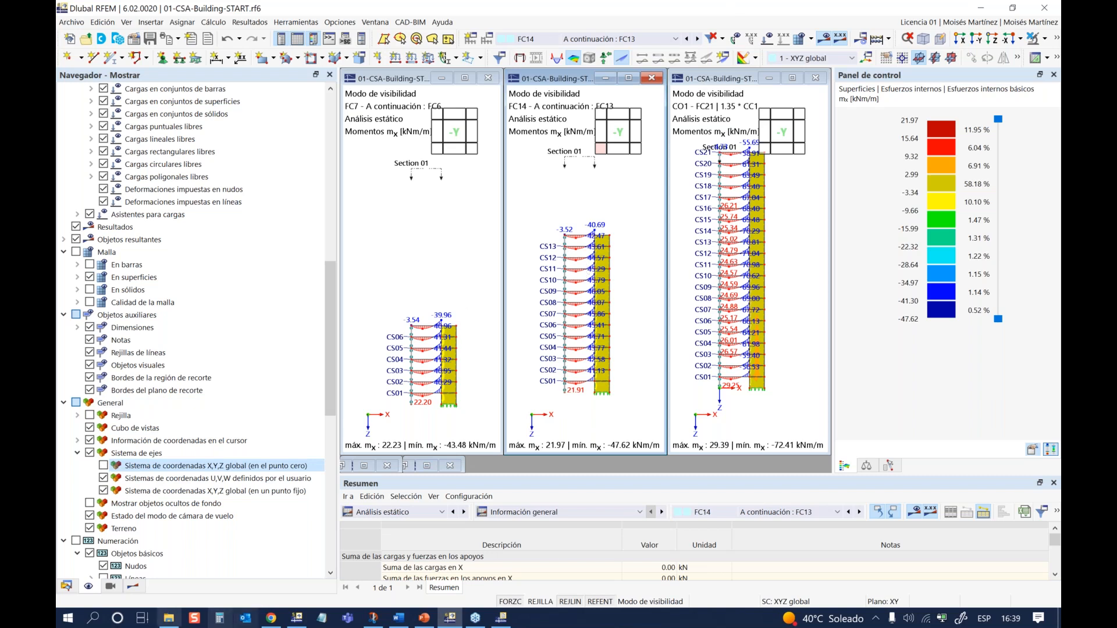
# Step: Hide the global X,Y,Z coordinate system at the zero point in the CO1 window and save a user-defined view named 7-14-21
pyautogui.click(103, 466)
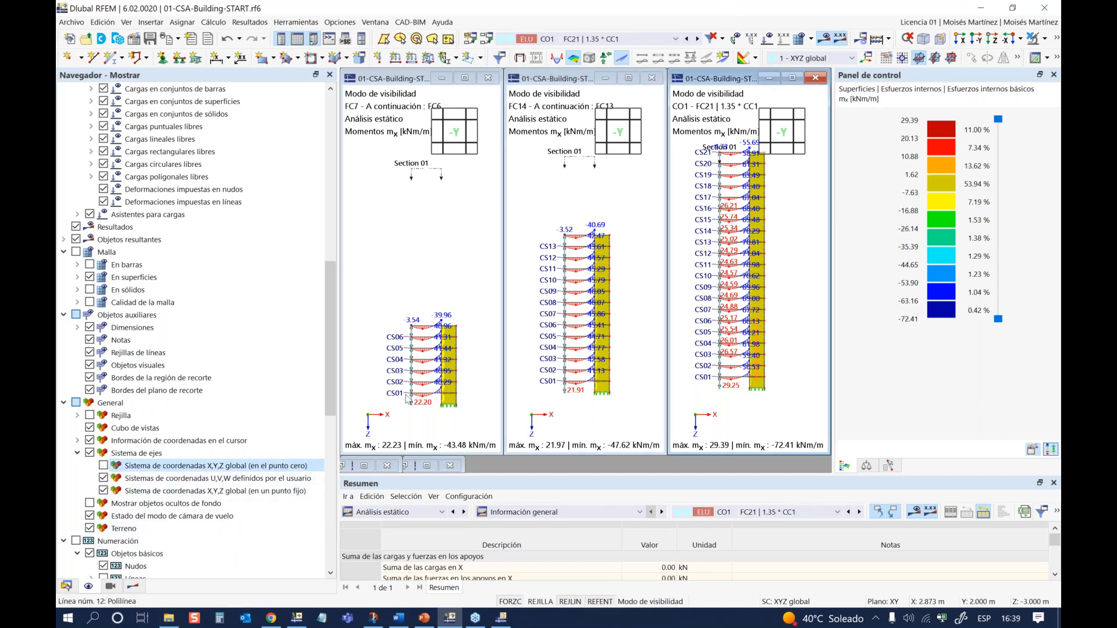
pyautogui.click(110, 586)
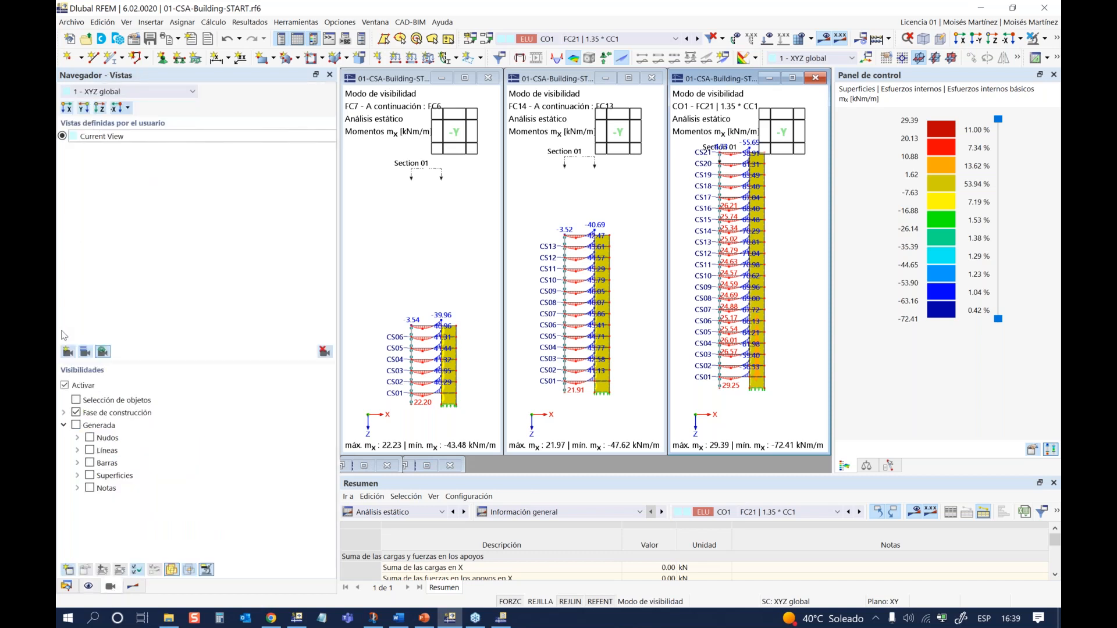
pyautogui.click(68, 351)
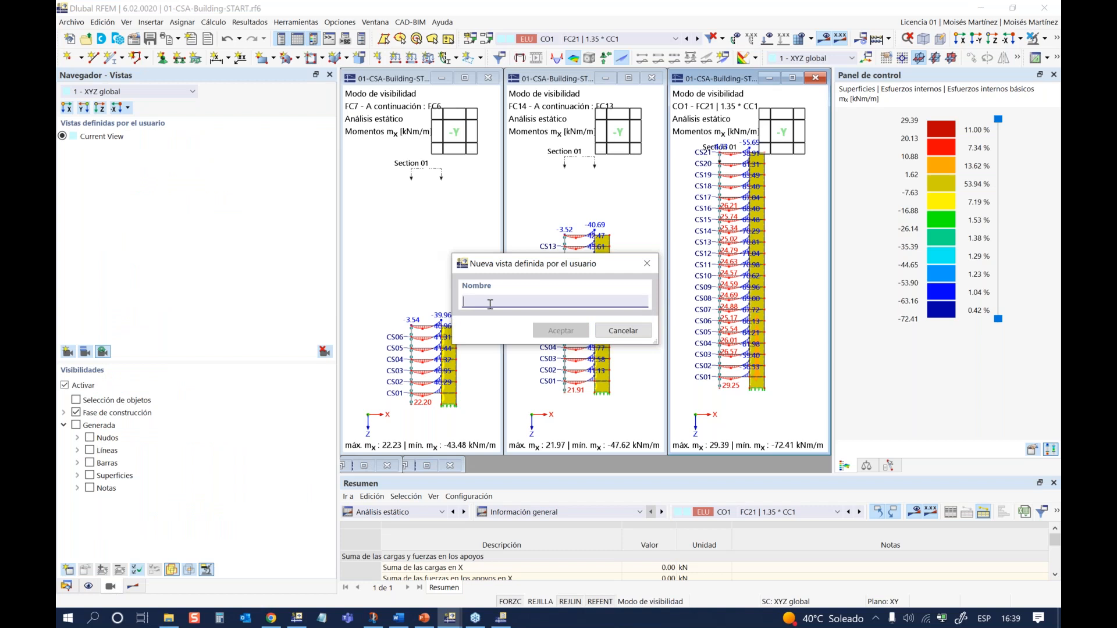
pyautogui.write('7-14-21')
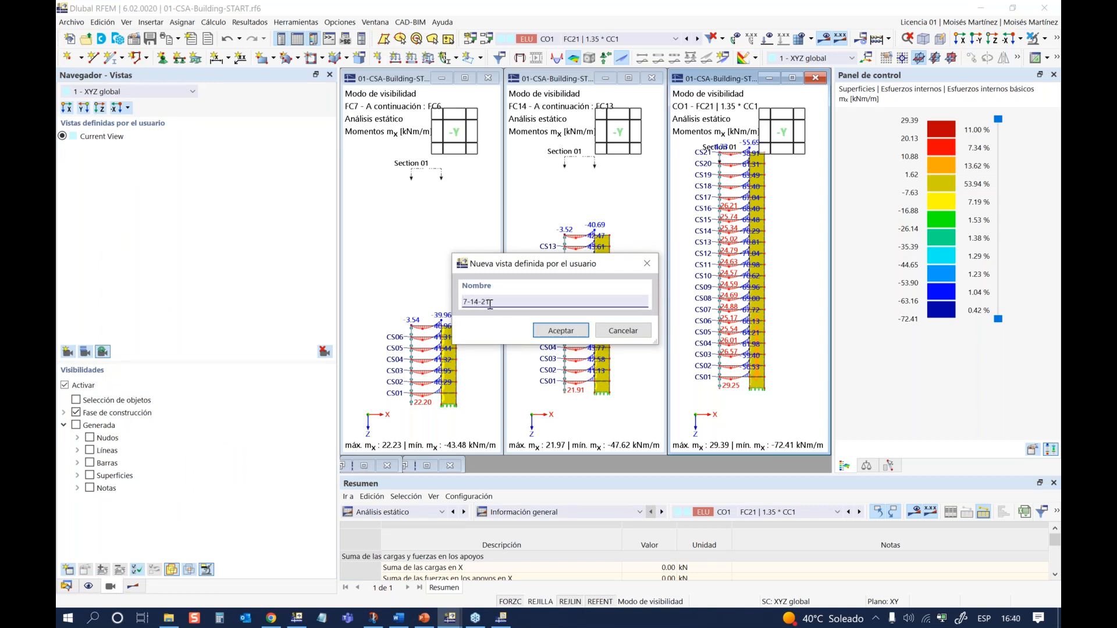
pyautogui.click(575, 331)
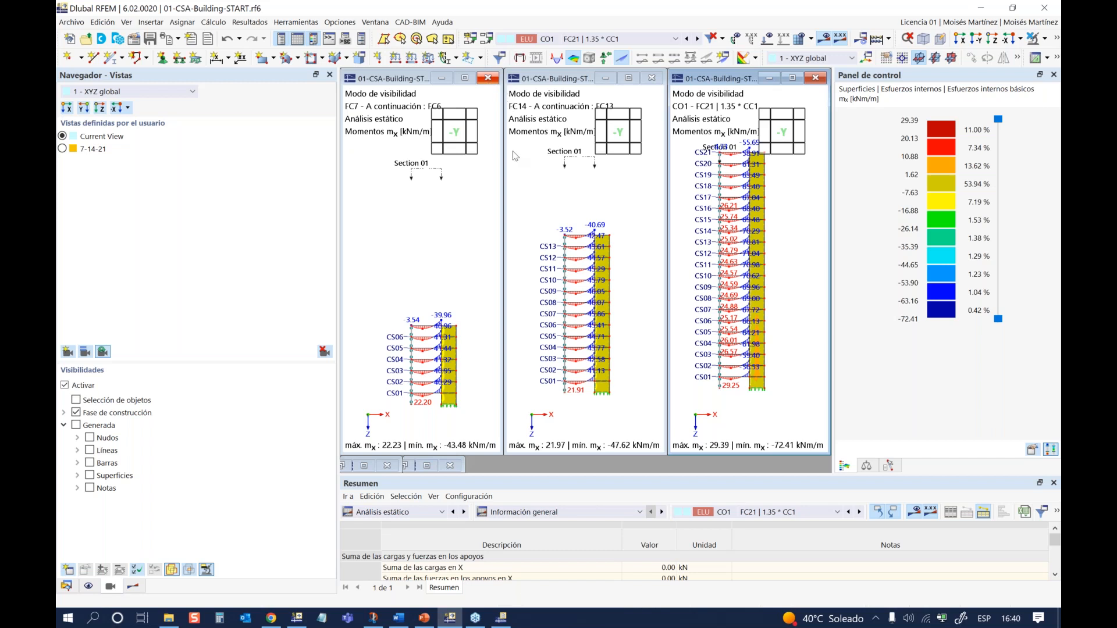
# Step: Close the FC7 and FC14 model windows and maximize the CO1 window
pyautogui.click(493, 111)
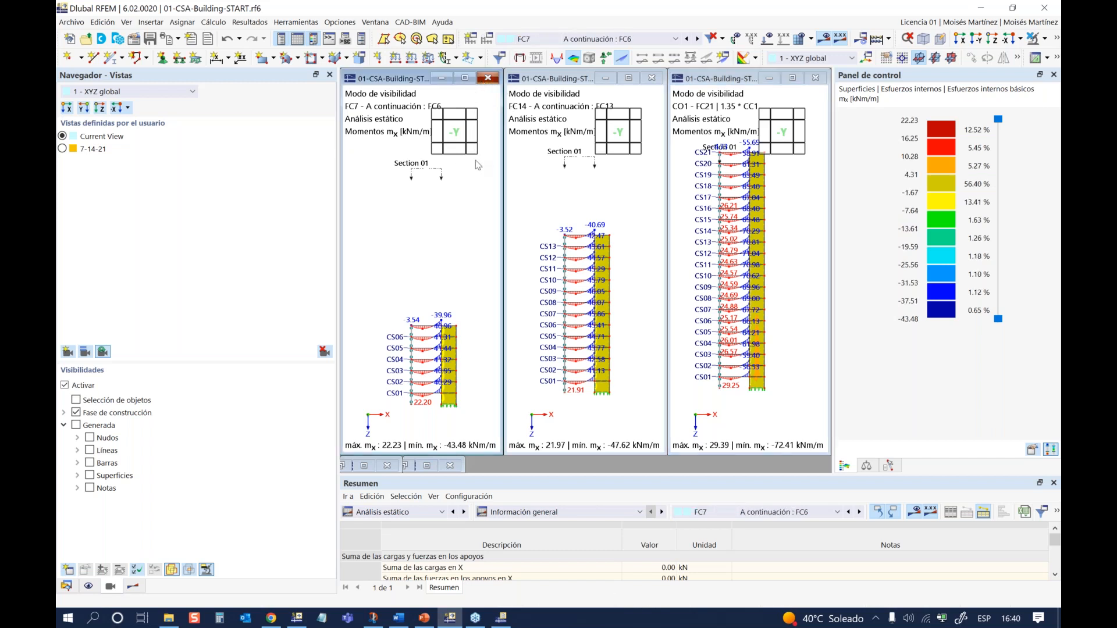
pyautogui.click(488, 78)
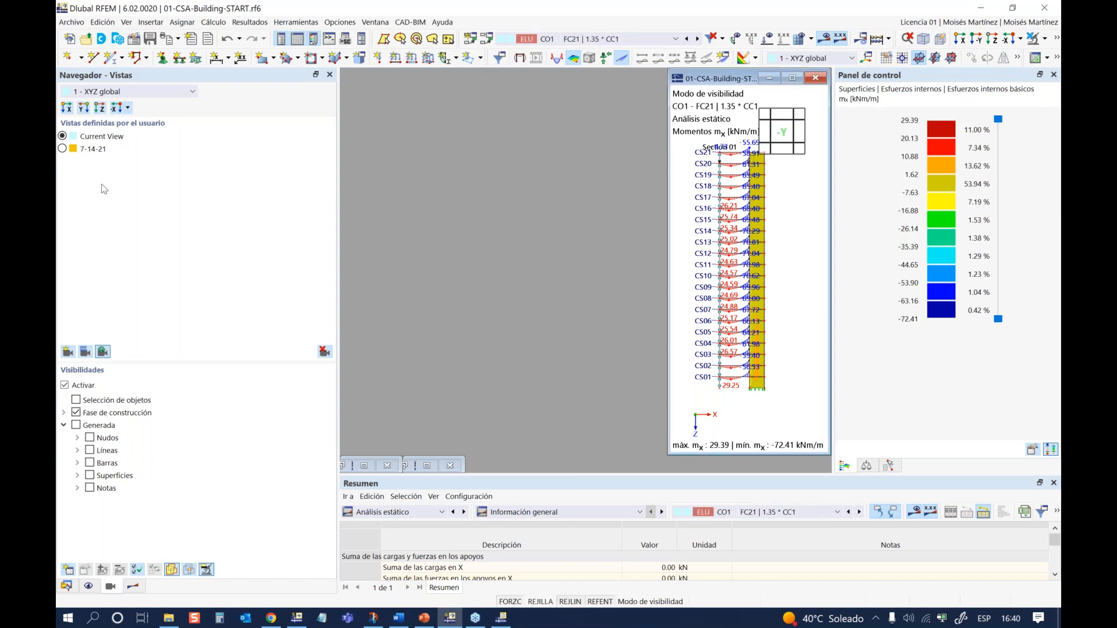
pyautogui.click(791, 78)
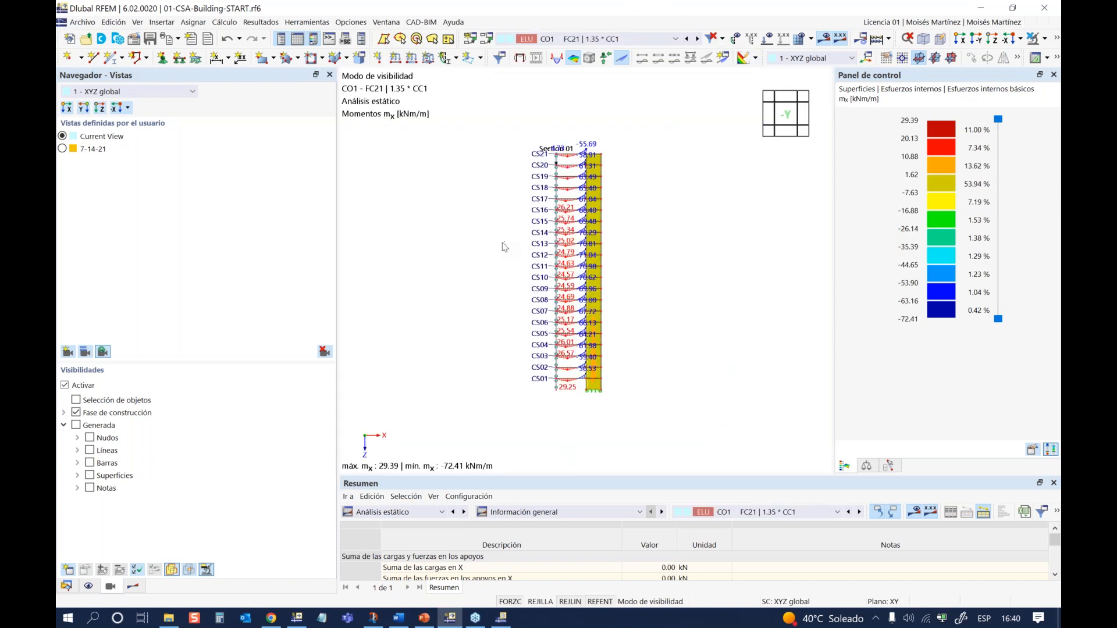
# Step: Turn the CO1 model to an axonometric orientation and save it as a user-defined view named 3D
pyautogui.keyDown('ctrl'); pyautogui.moveTo(489, 230); pyautogui.dragTo(522, 244, button='middle'); pyautogui.keyUp('ctrl')
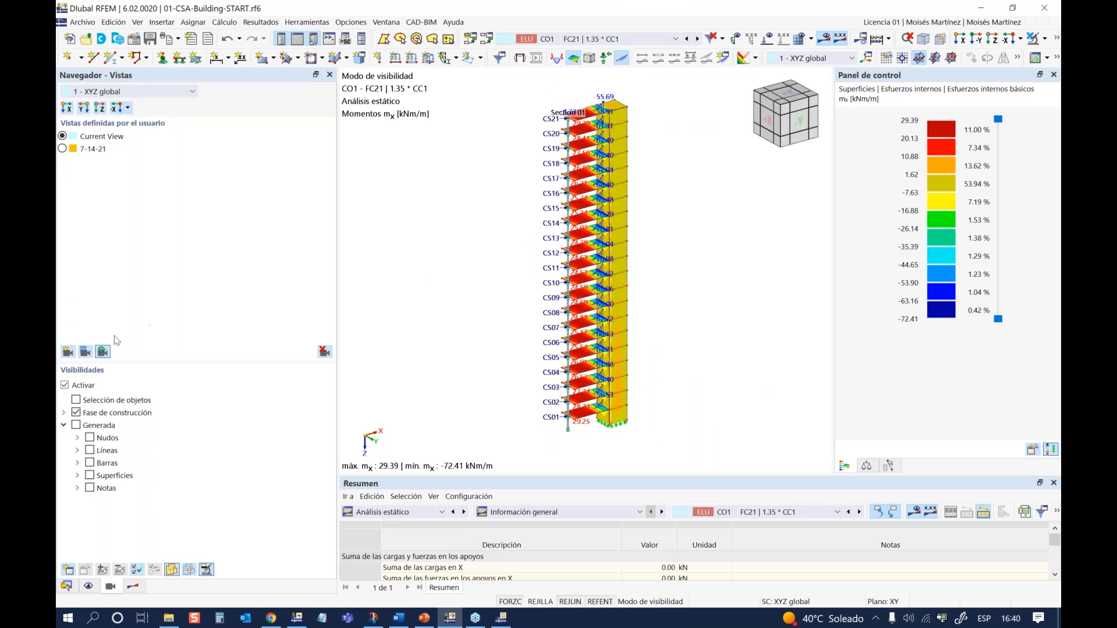
pyautogui.click(67, 352)
pyautogui.write('3D')
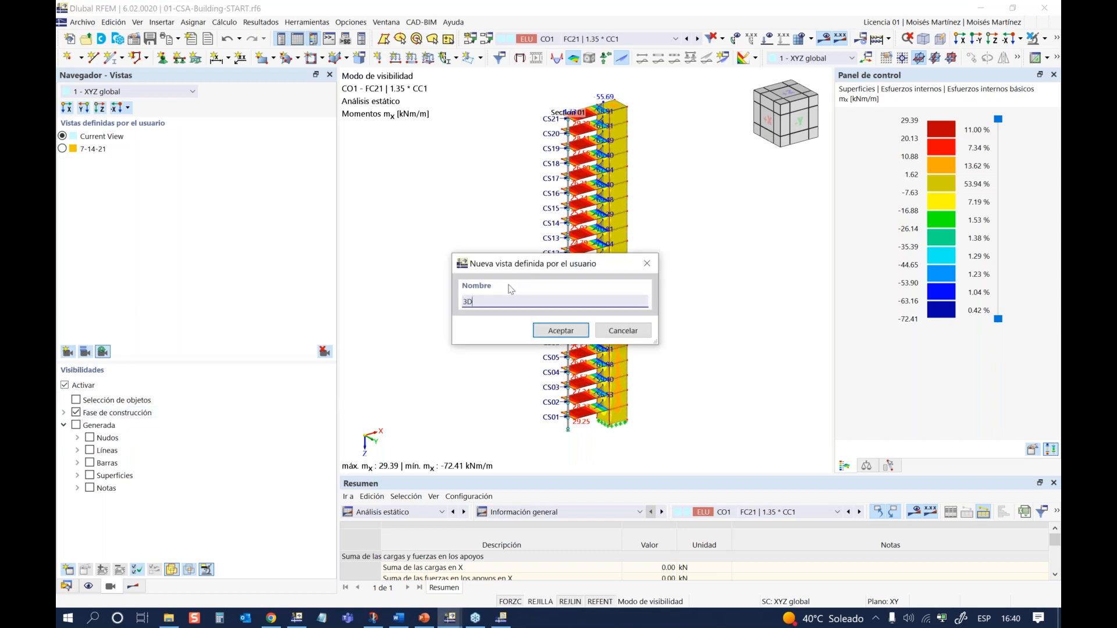
pyautogui.click(554, 331)
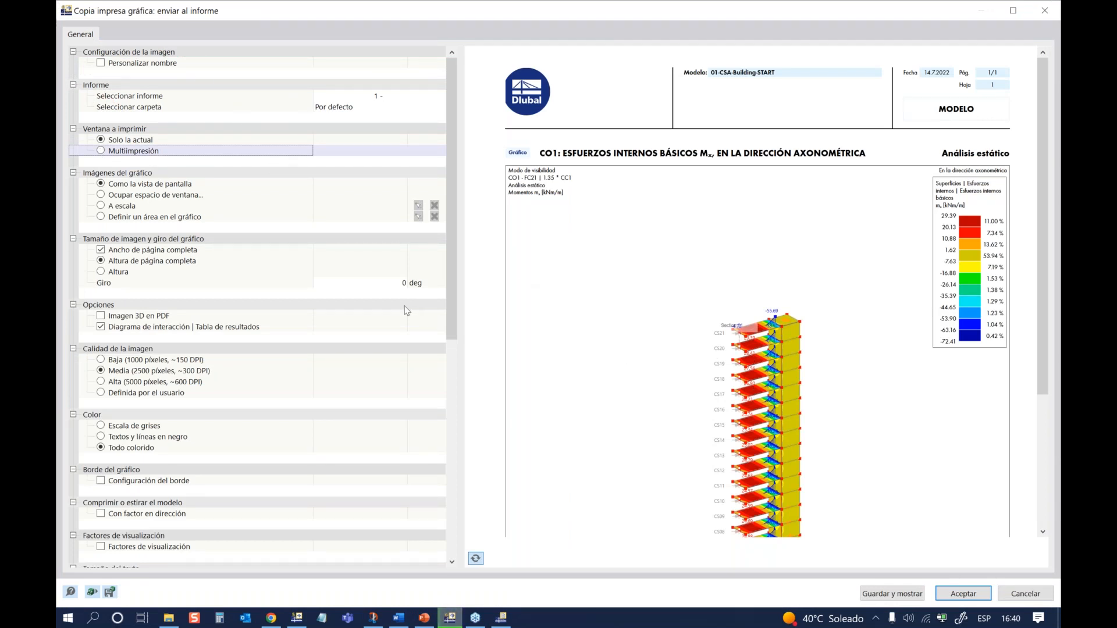
# Step: Prepare a graphic multi-print to report 1, including the user-defined views for the model graphics
pyautogui.scroll(-3, 620, 373)
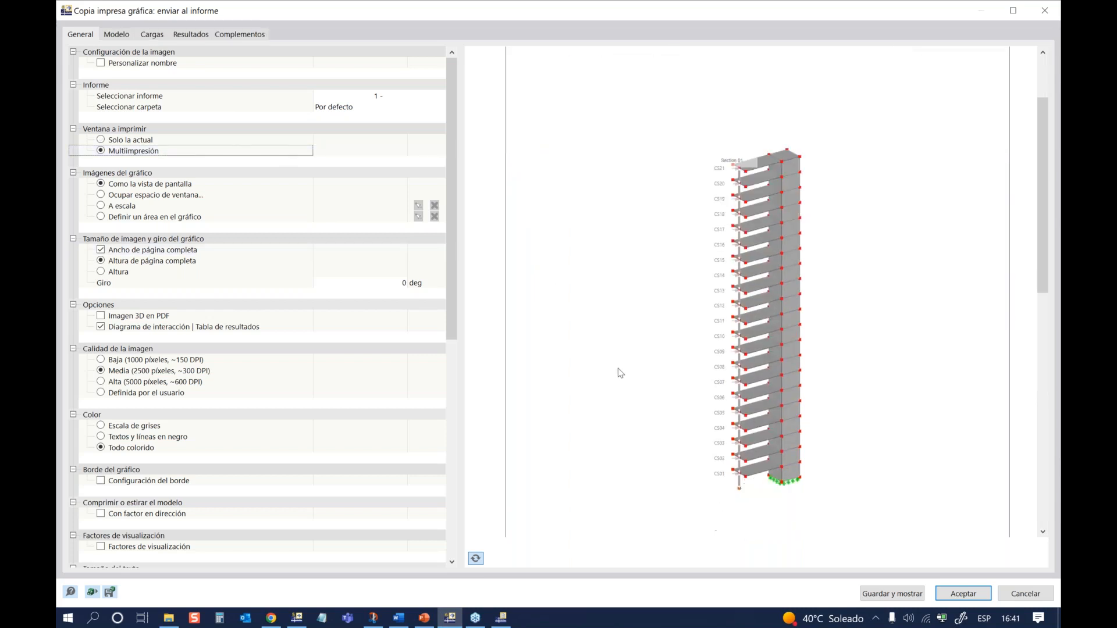
pyautogui.scroll(-9, 620, 373)
pyautogui.scroll(1, 620, 372)
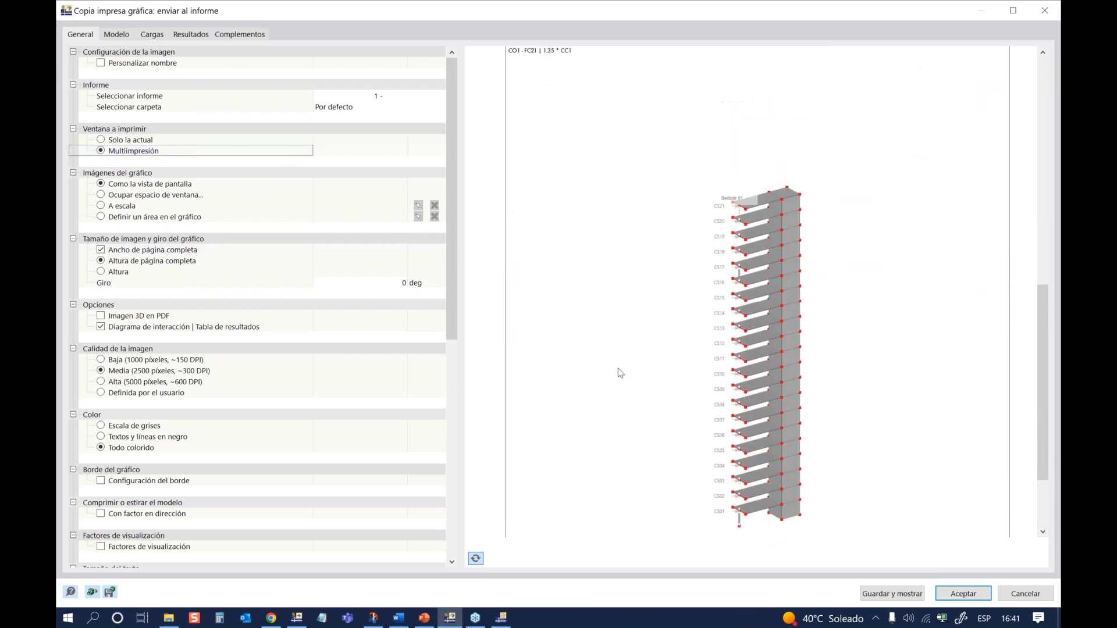
pyautogui.click(117, 35)
pyautogui.click(101, 63)
pyautogui.click(114, 162)
pyautogui.click(114, 173)
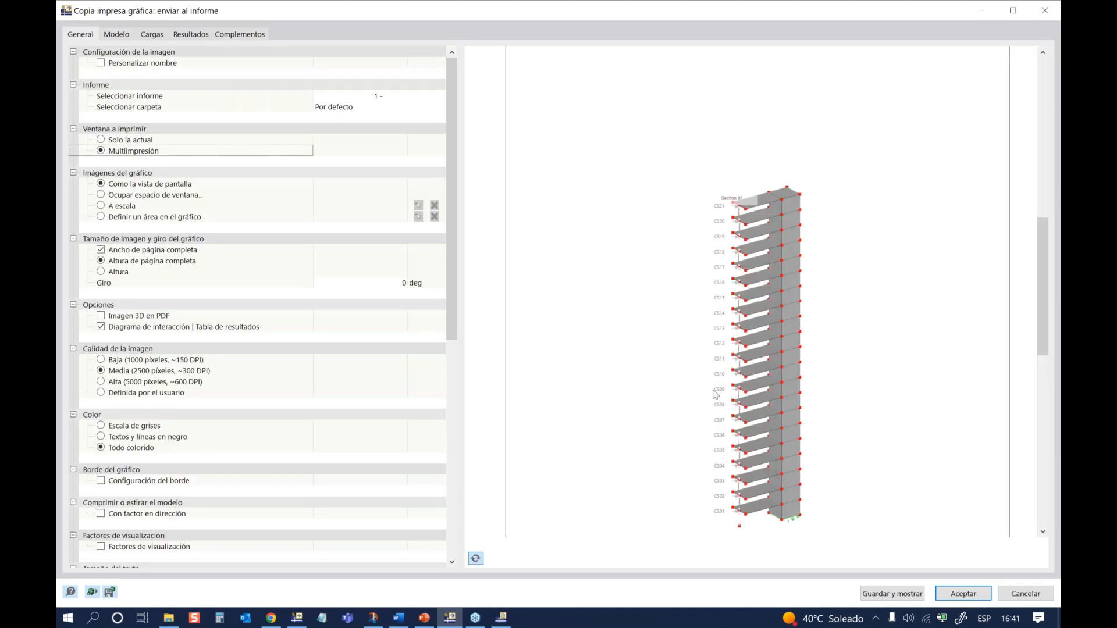
# Step: Check the multi-print preview and the results and concrete design graphic options, and send the graphics to report 1
pyautogui.scroll(14, 716, 393)
pyautogui.scroll(5, 715, 394)
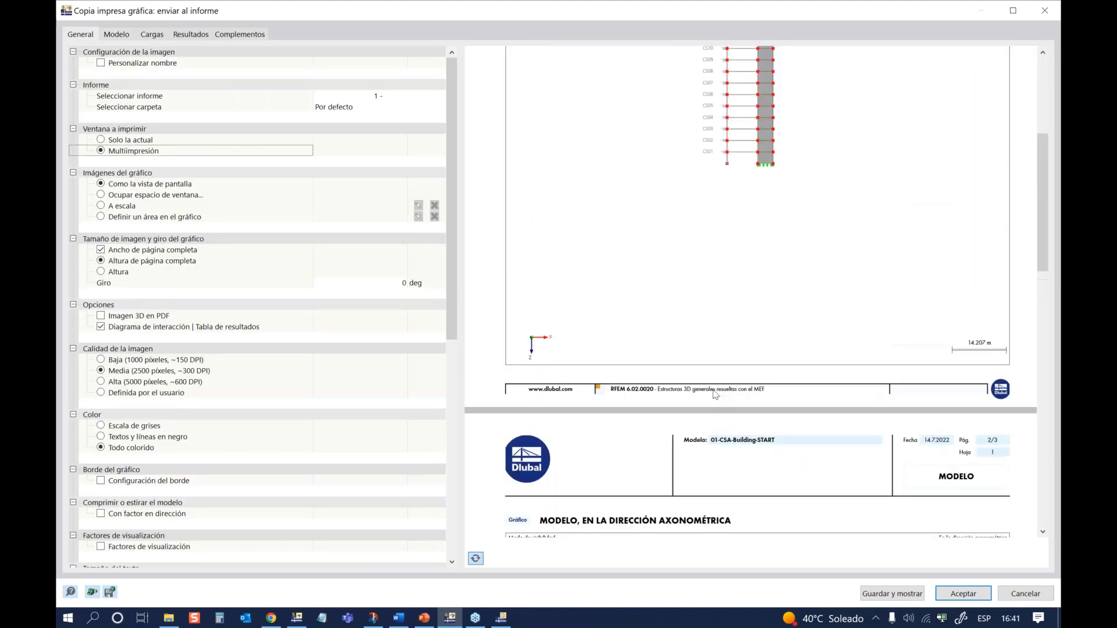
pyautogui.scroll(-10, 716, 395)
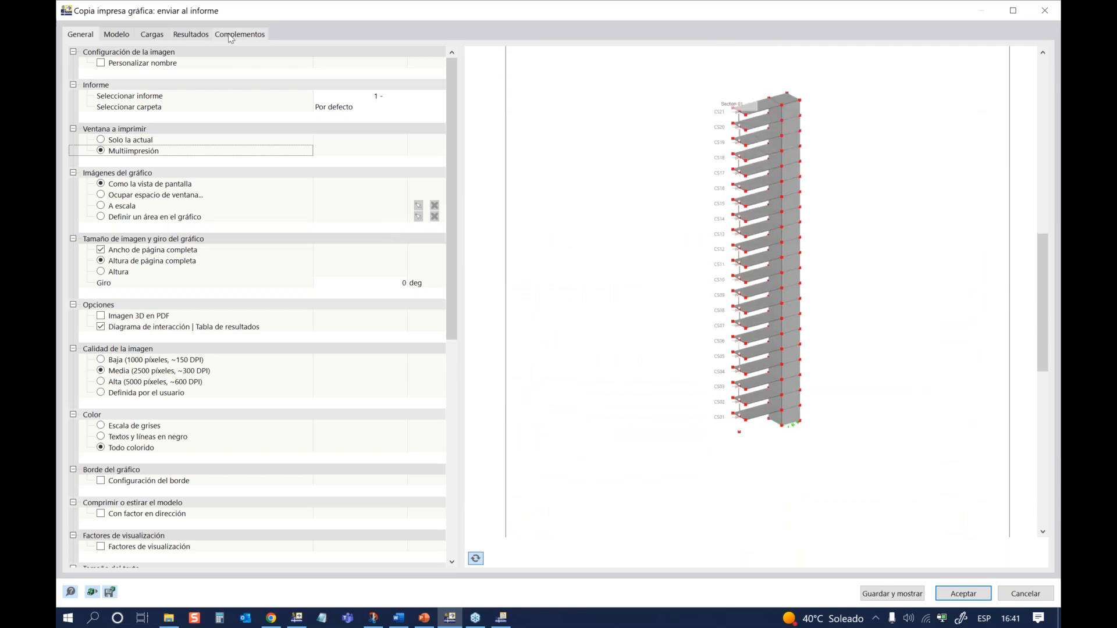
pyautogui.click(191, 34)
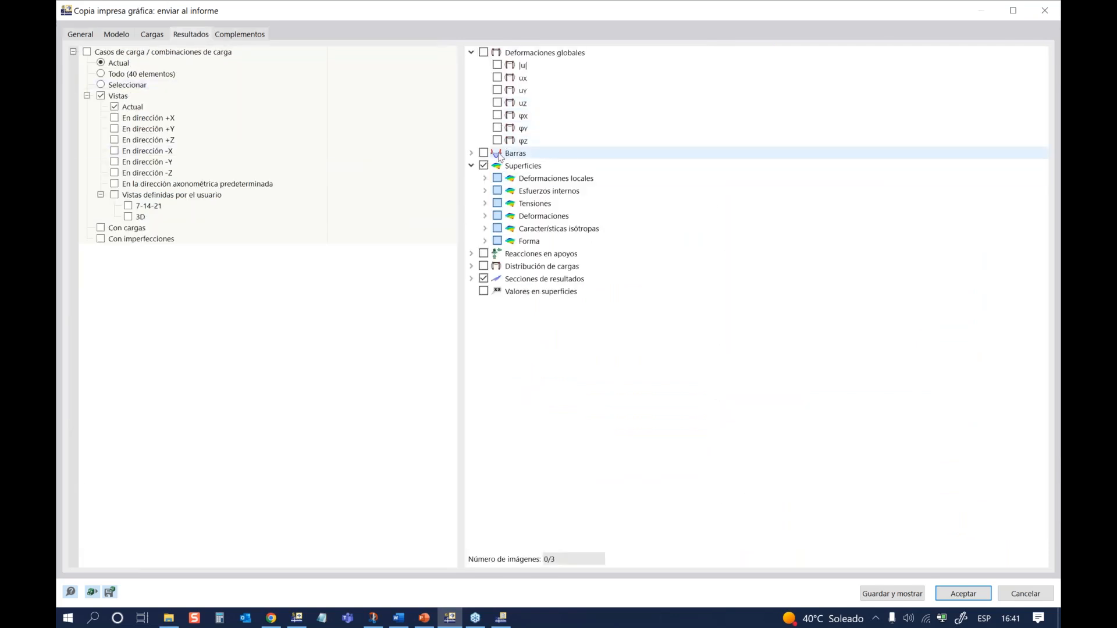
pyautogui.click(228, 36)
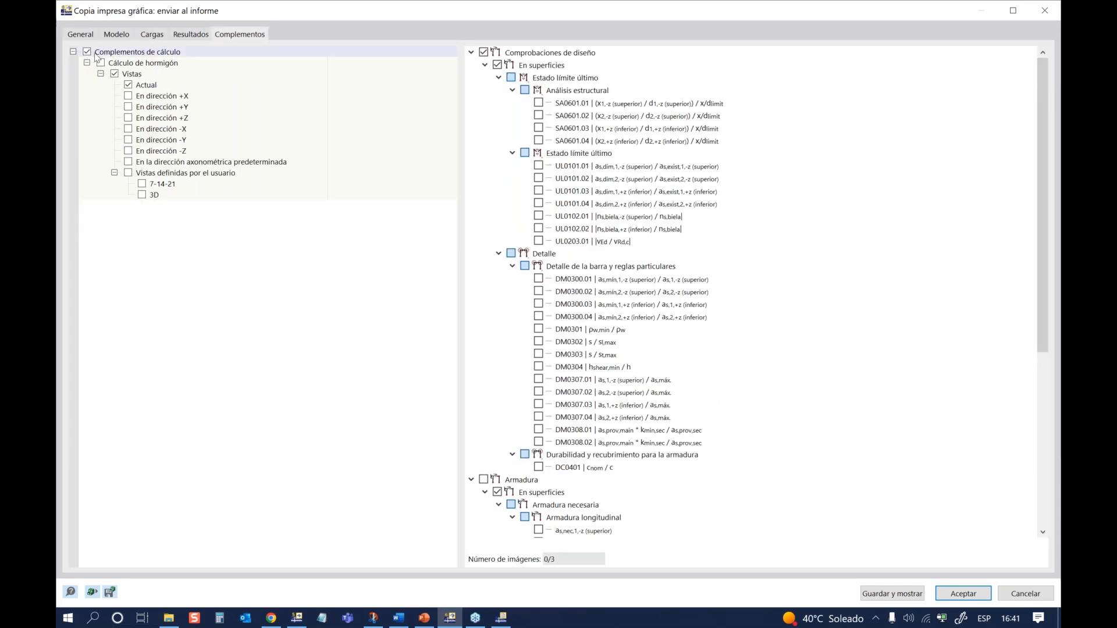
pyautogui.click(81, 35)
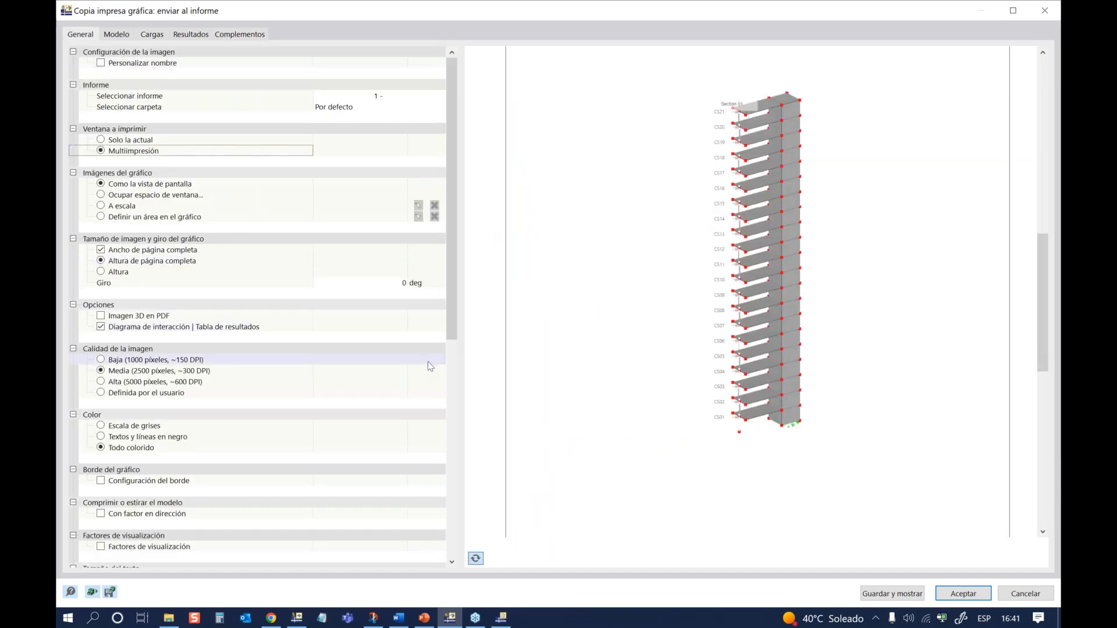
pyautogui.click(963, 594)
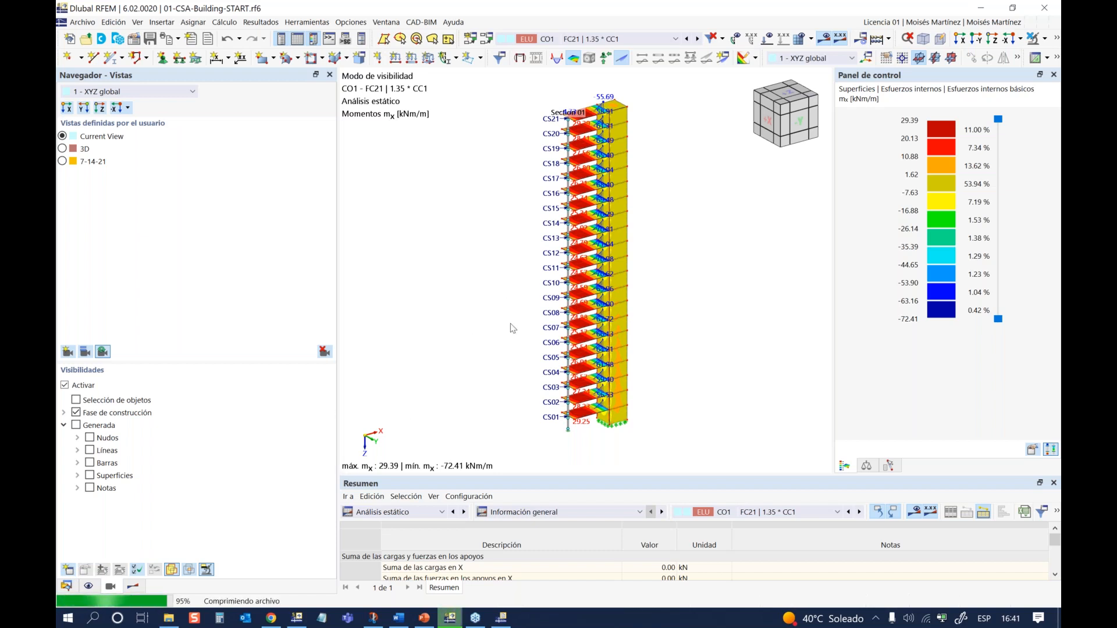
# Step: Open report 1 and examine the model graphics in the -Y direction and in the axonometric direction
pyautogui.click(66, 586)
pyautogui.click(116, 341)
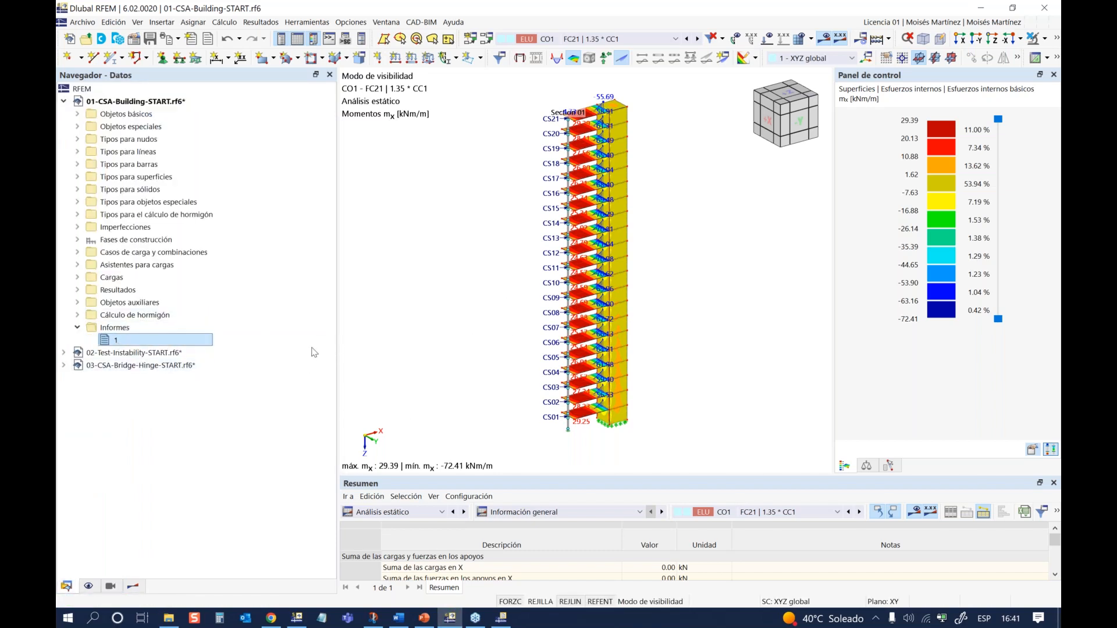
pyautogui.doubleClick(136, 342)
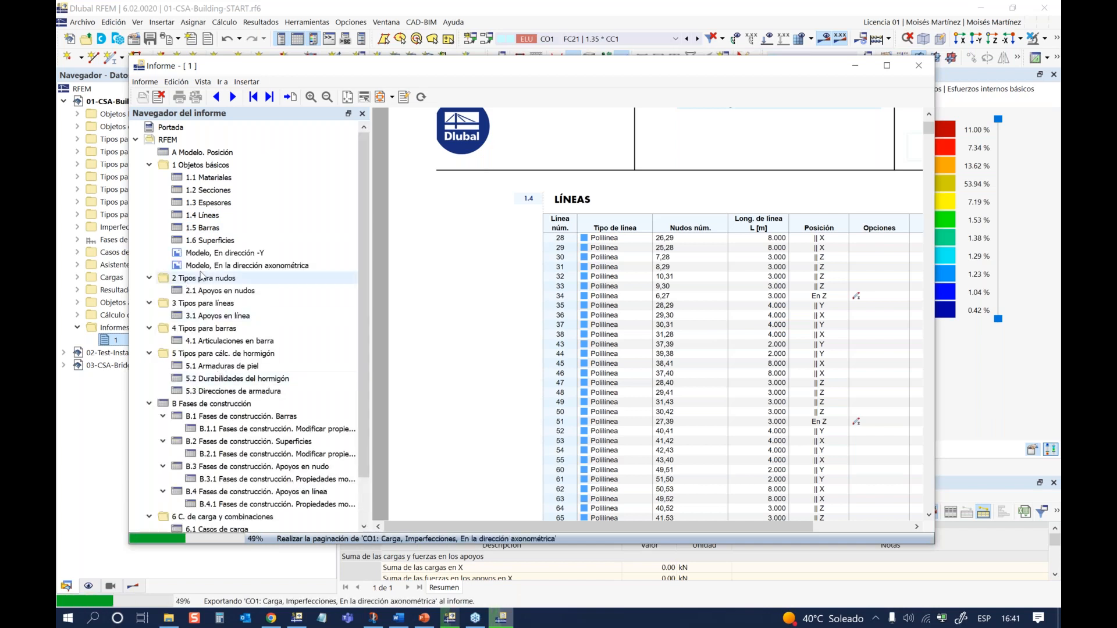
pyautogui.click(215, 253)
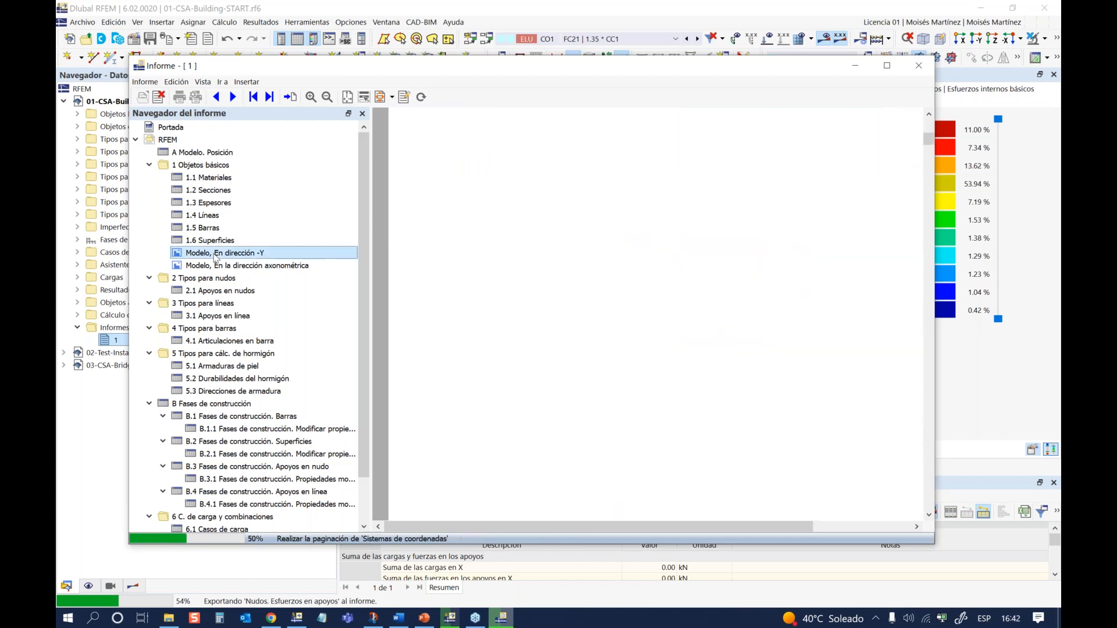
pyautogui.scroll(-10, 690, 378)
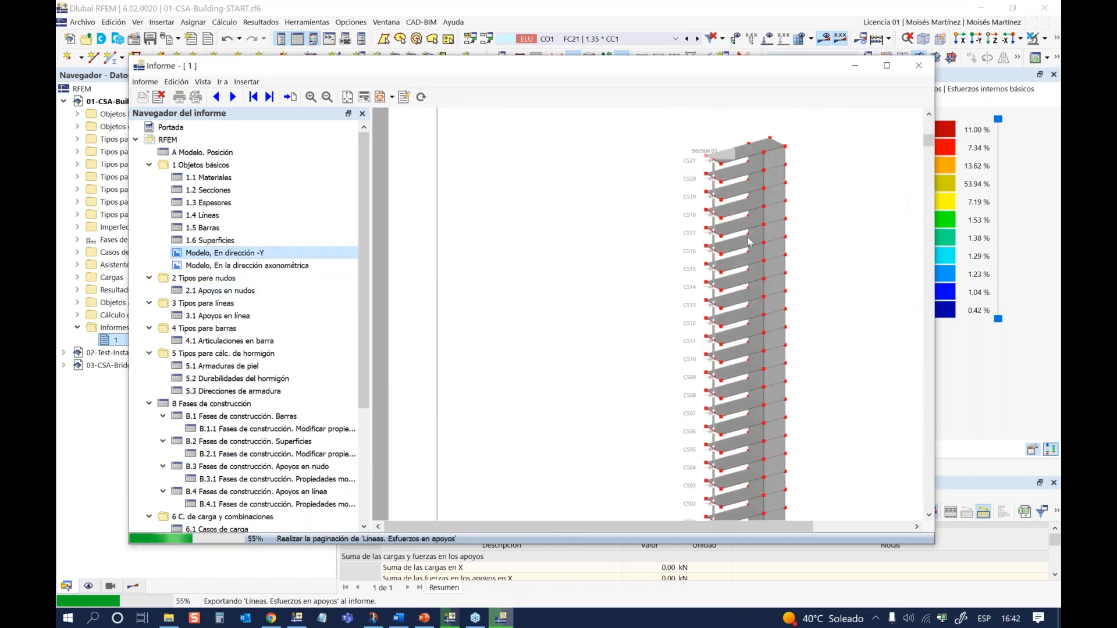
pyautogui.scroll(-8, 692, 436)
pyautogui.scroll(-10, 709, 459)
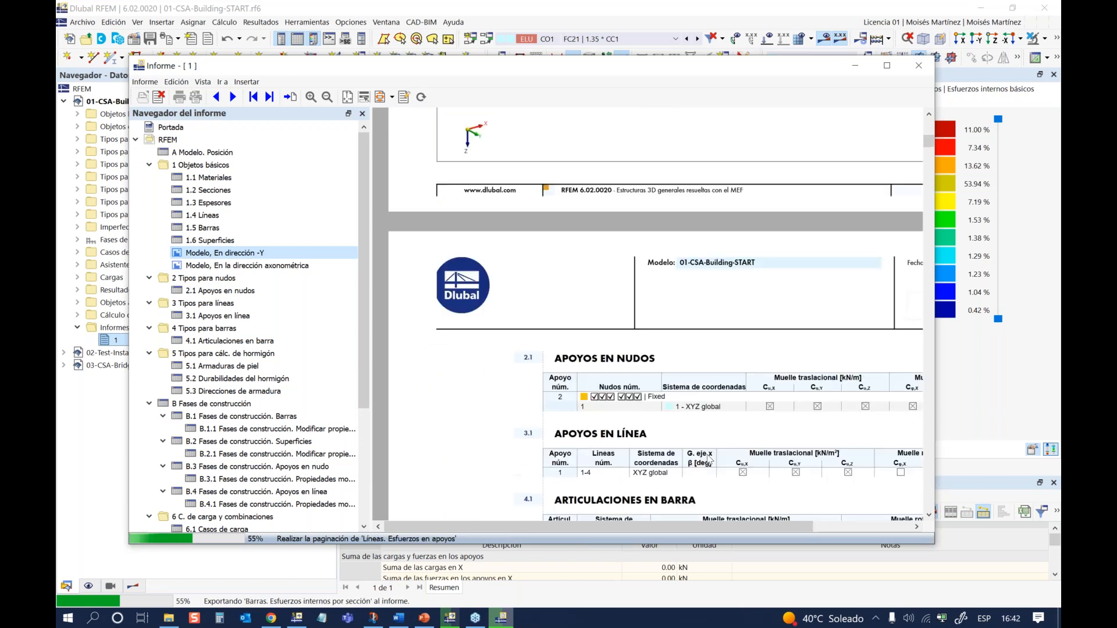
pyautogui.click(227, 268)
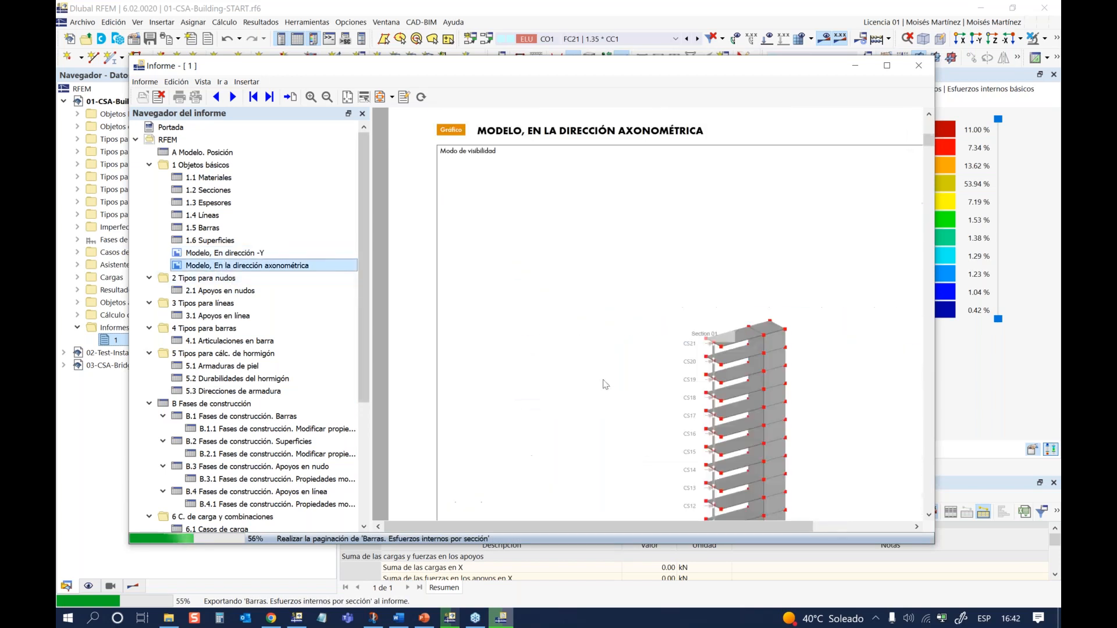
pyautogui.scroll(-5, 250, 349)
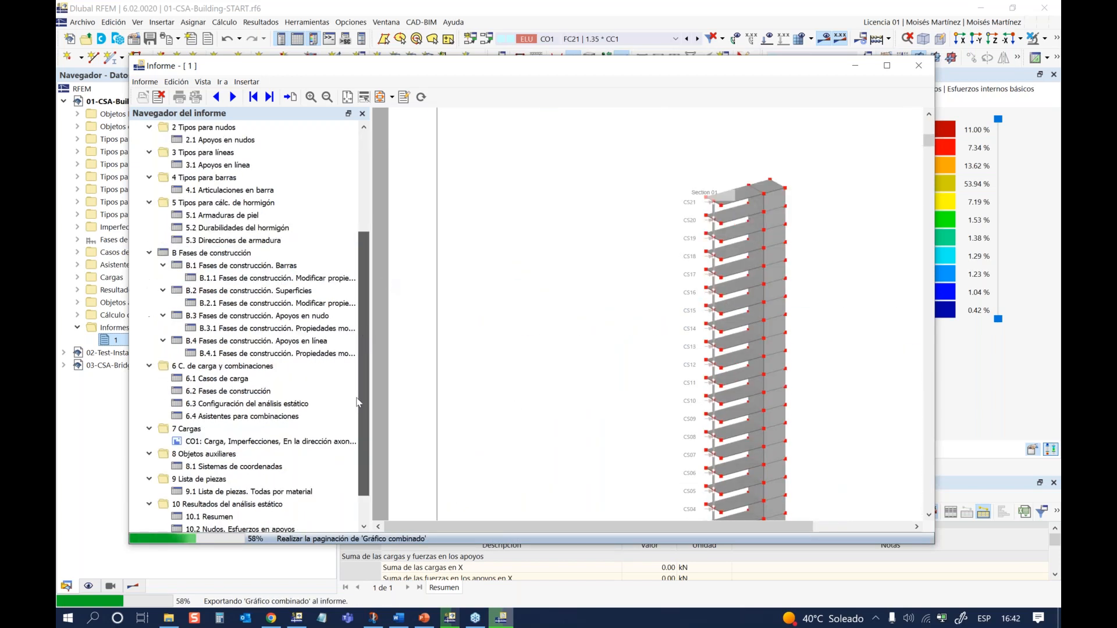
# Step: Examine the report's CO1 load and imperfections graphic and the combined graphic in the static analysis results
pyautogui.click(262, 403)
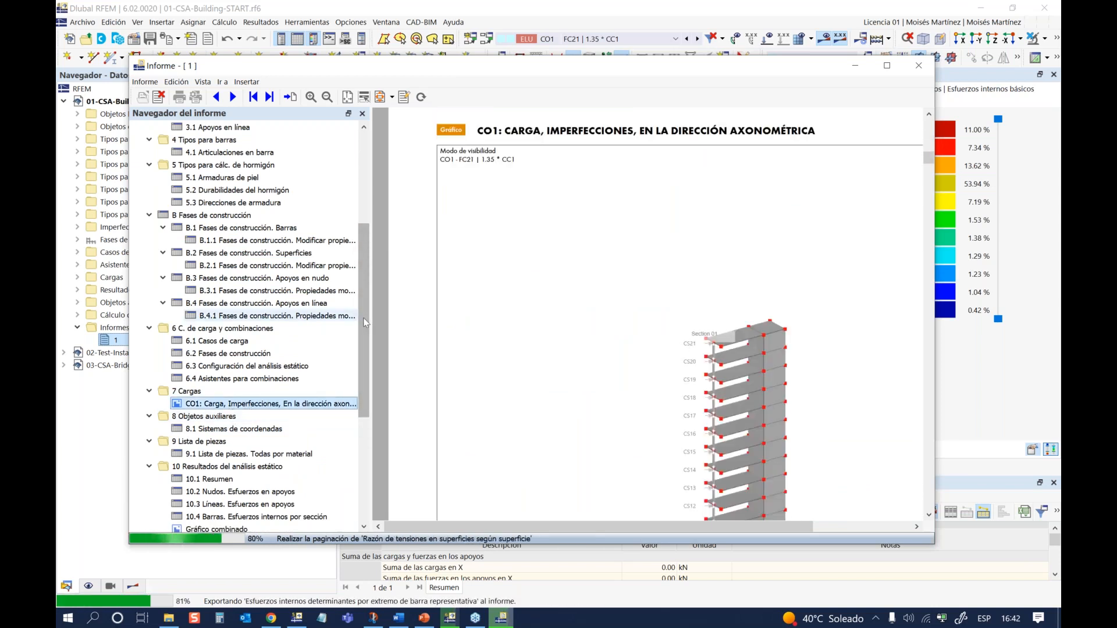
pyautogui.scroll(-4, 232, 360)
pyautogui.click(214, 393)
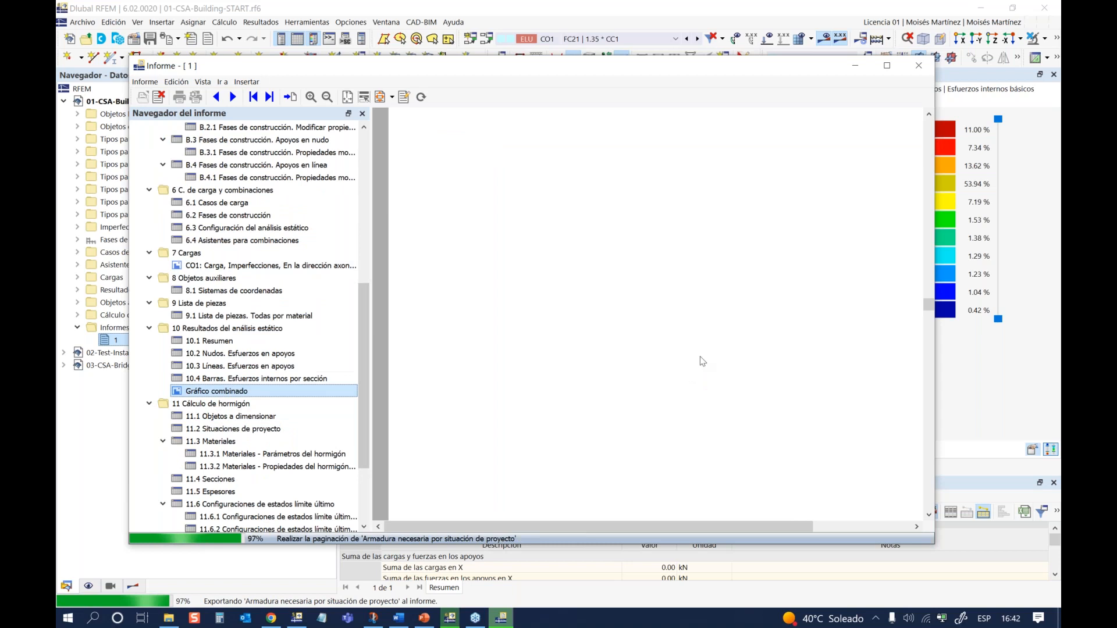
pyautogui.scroll(-3, 691, 365)
pyautogui.scroll(-5, 688, 360)
pyautogui.moveTo(587, 526); pyautogui.dragTo(636, 525)
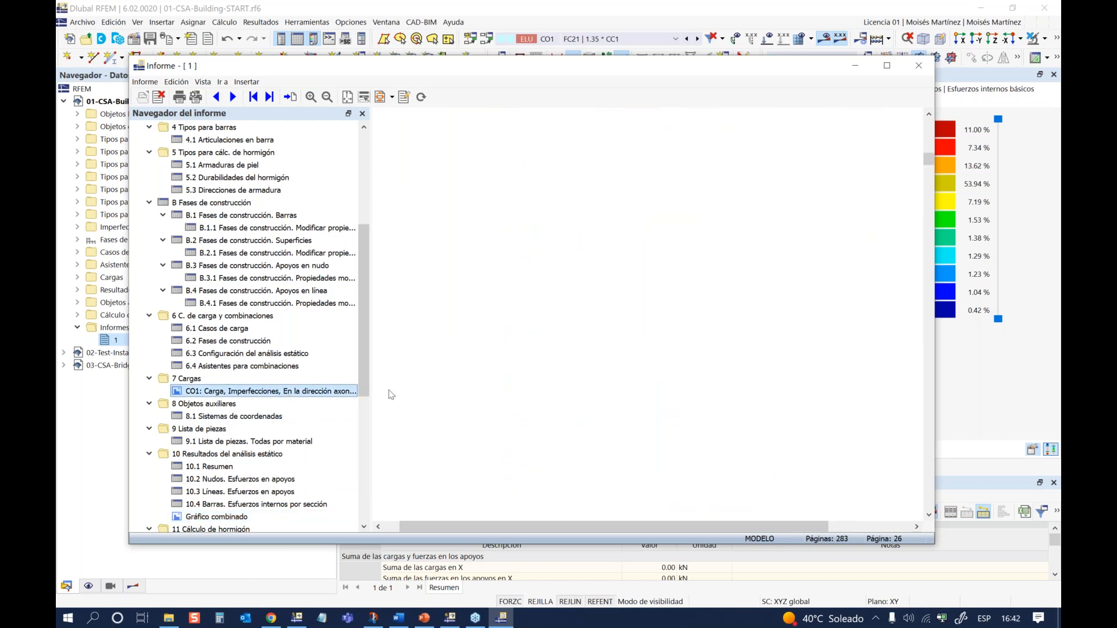
# Step: Look through the report's concrete design chapter and the rest of its contents, and close the report
pyautogui.scroll(-8, 236, 424)
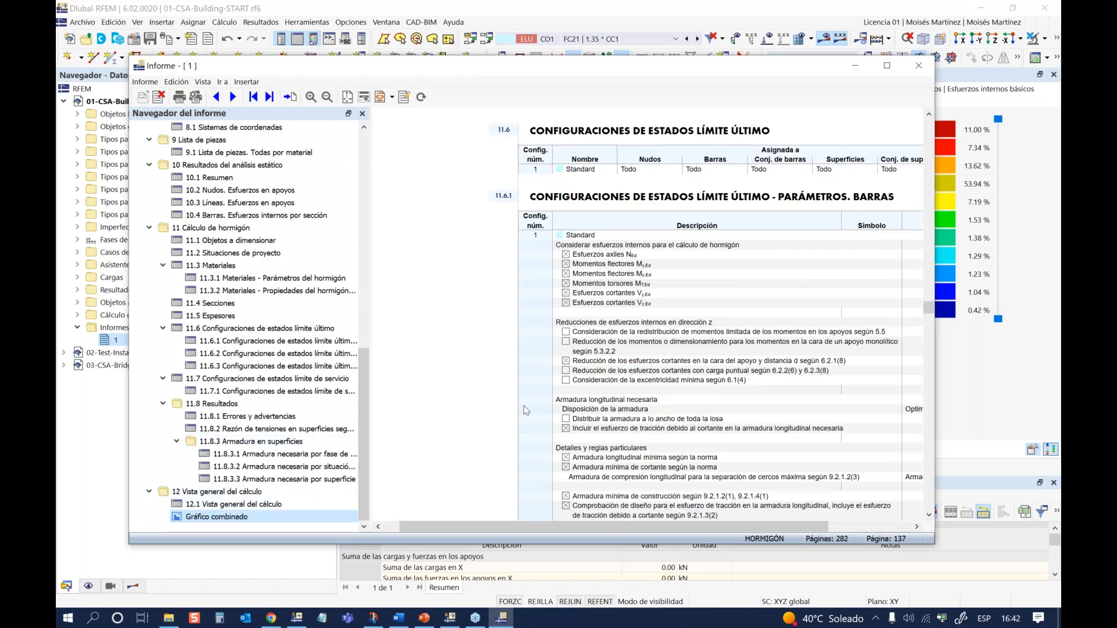
pyautogui.scroll(-2, 524, 406)
pyautogui.moveTo(580, 527); pyautogui.dragTo(628, 534)
pyautogui.scroll(10, 283, 338)
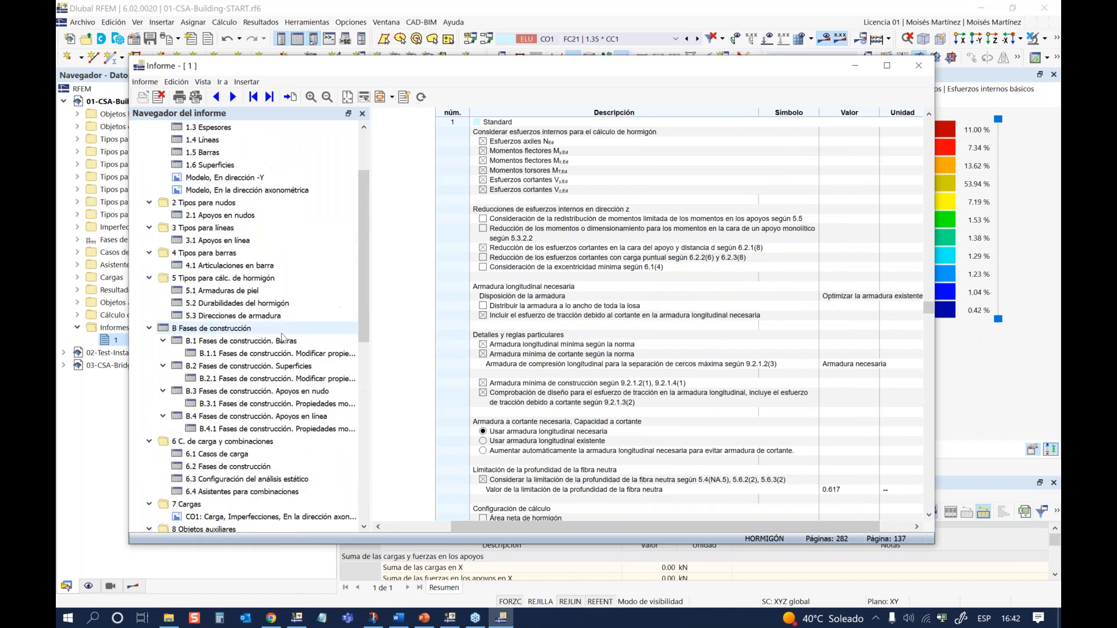
pyautogui.scroll(3, 284, 337)
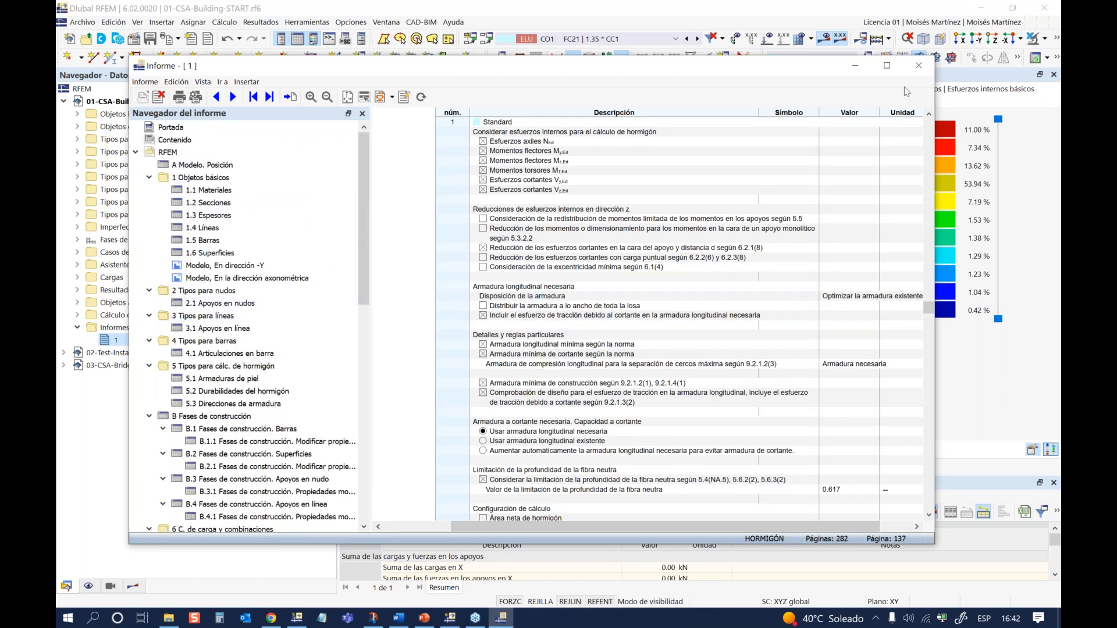
pyautogui.click(918, 66)
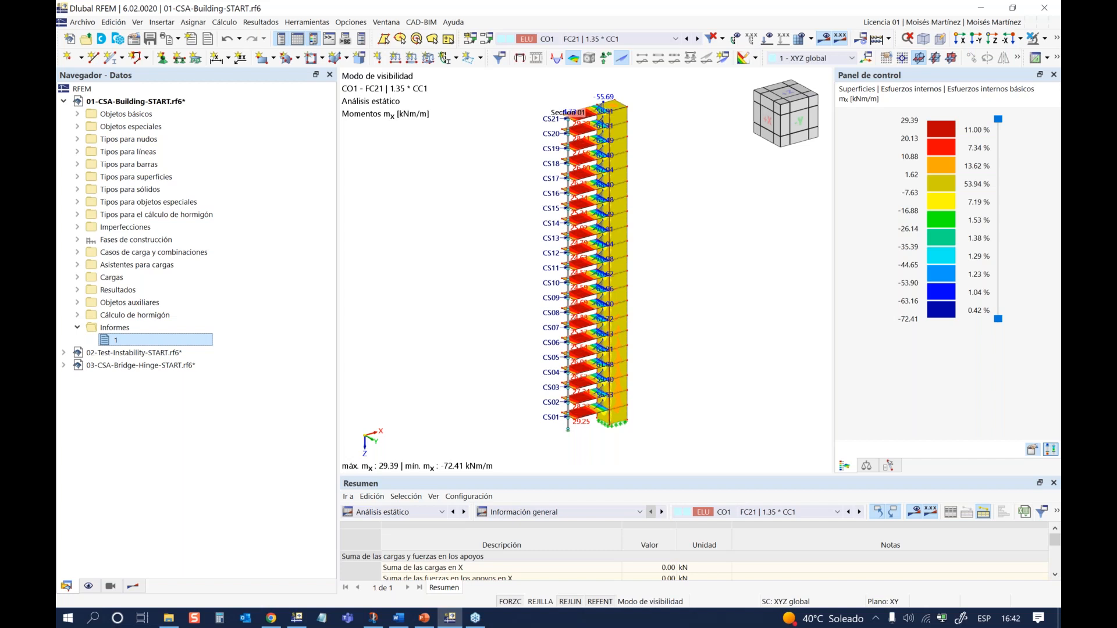
pyautogui.moveTo(501, 361); pyautogui.dragTo(490, 367, button='middle')
pyautogui.keyDown('ctrl'); pyautogui.moveTo(571, 323); pyautogui.dragTo(512, 334, button='middle'); pyautogui.keyUp('ctrl')
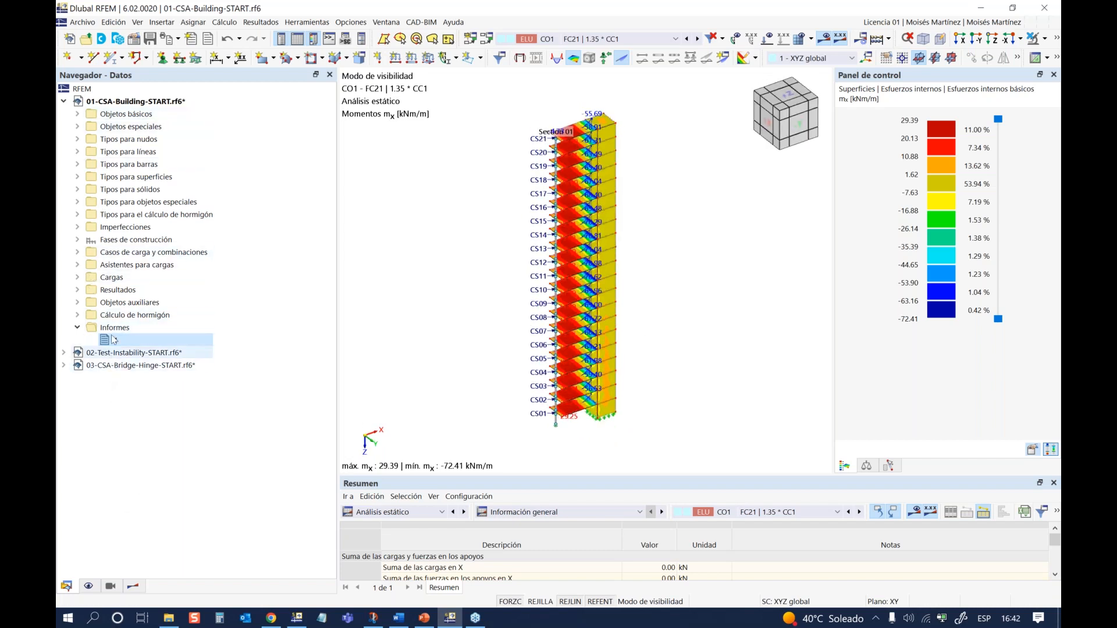
# Step: Collapse the 01-CSA-Building-START model's tree and switch to the 02-Test-Instability-START model
pyautogui.click(63, 101)
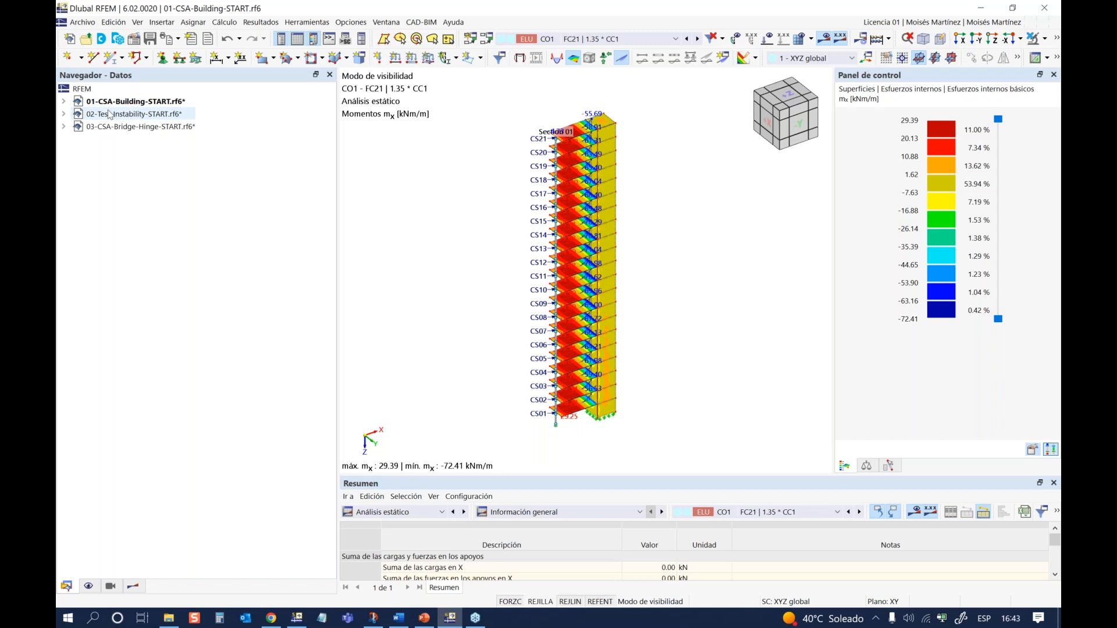
pyautogui.click(64, 114)
pyautogui.click(113, 114)
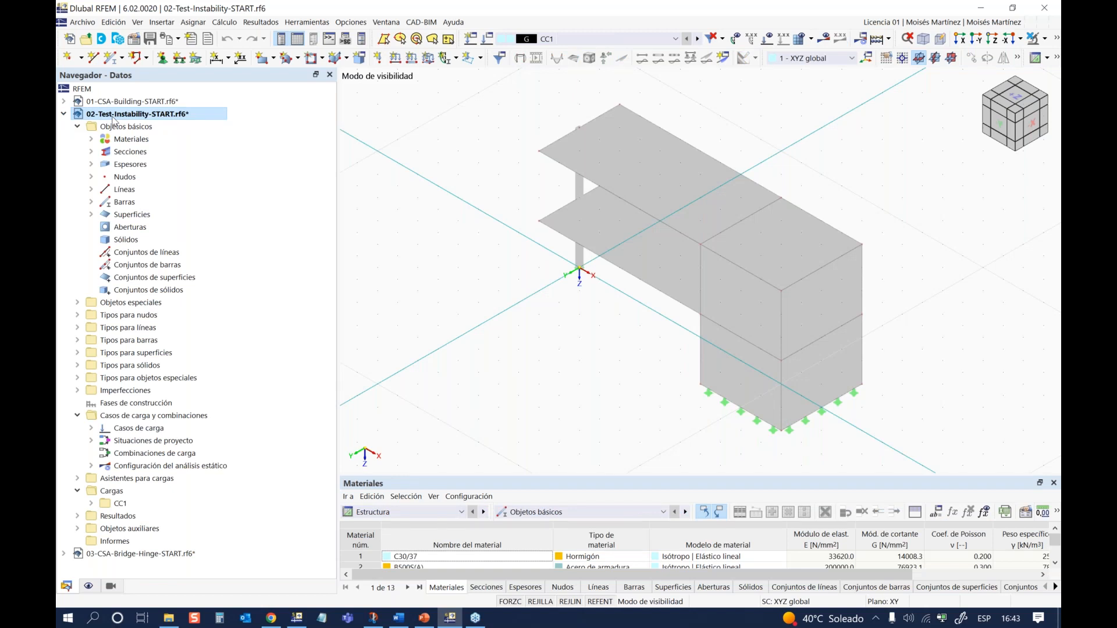
# Step: Examine the two-storey model with its column, slabs and supported wall box from near the -Y direction
pyautogui.moveTo(581, 308); pyautogui.dragTo(519, 320, button='middle')
pyautogui.keyDown('ctrl'); pyautogui.moveTo(528, 366); pyautogui.dragTo(715, 334, button='middle'); pyautogui.keyUp('ctrl')
pyautogui.moveTo(715, 334); pyautogui.dragTo(640, 368, button='middle')
pyautogui.moveTo(819, 230); pyautogui.dragTo(805, 257, button='middle')
pyautogui.click(1043, 49)
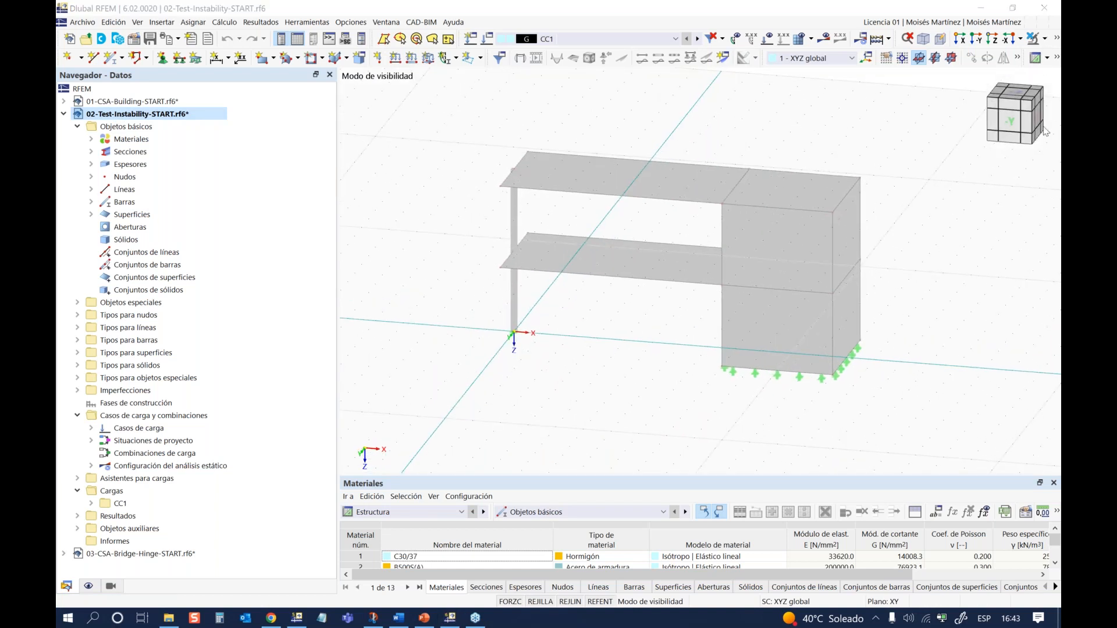
pyautogui.click(1033, 39)
pyautogui.moveTo(527, 329)
pyautogui.mouseDown(button='middle')
pyautogui.moveTo(498, 333)
pyautogui.moveTo(526, 331)
pyautogui.moveTo(529, 351)
pyautogui.mouseUp(button='middle')
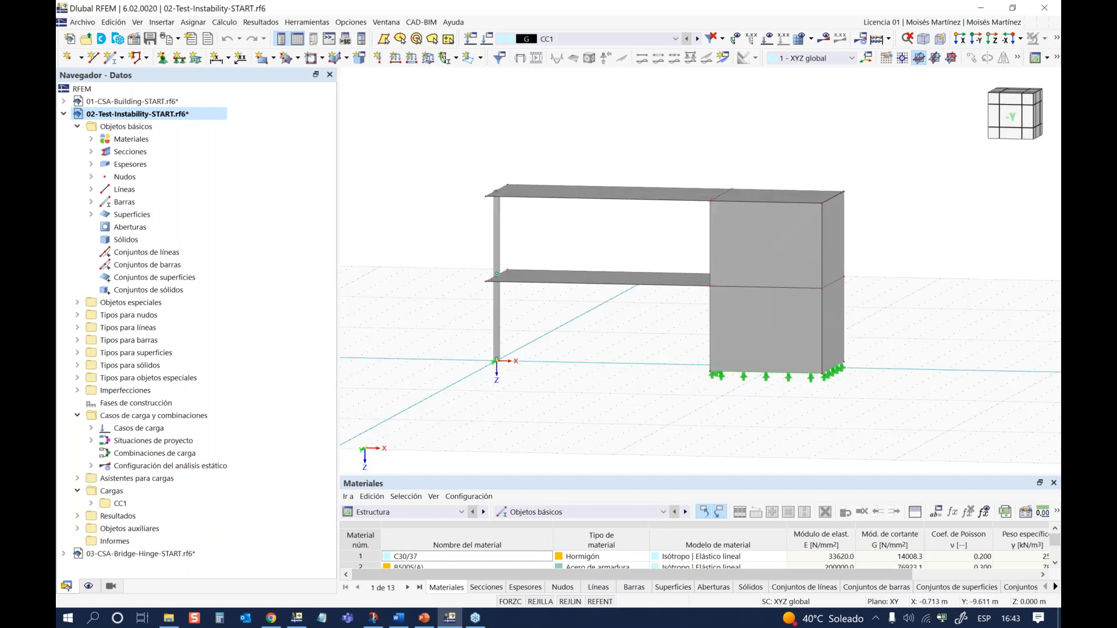
pyautogui.moveTo(482, 410); pyautogui.dragTo(498, 407, button='middle')
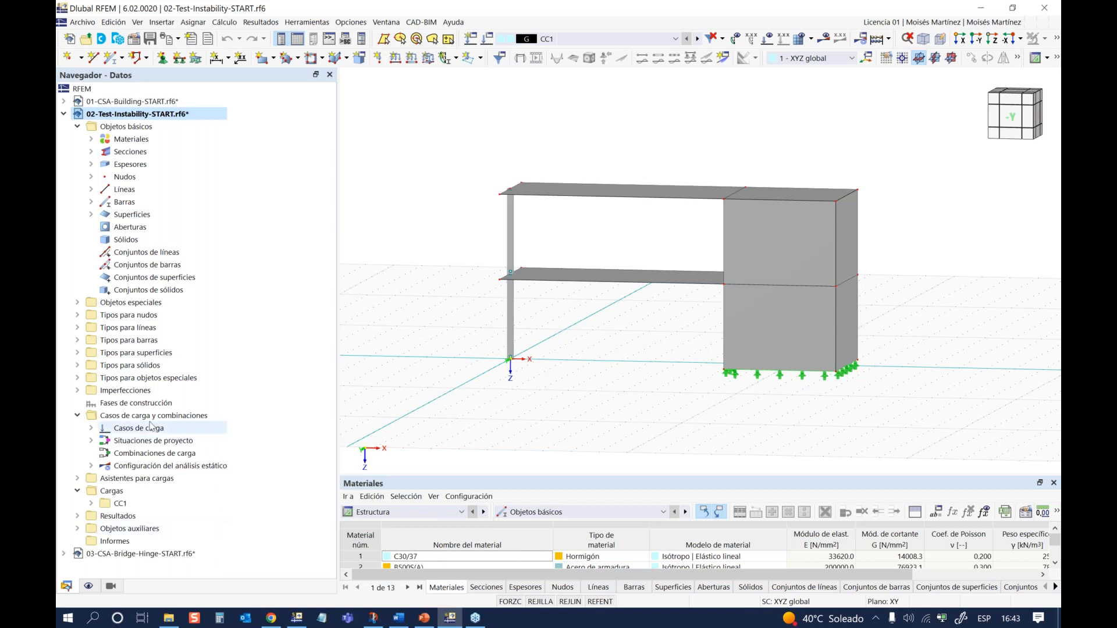
# Step: Create construction stages FC1 and FC2, and enable member, surface, nodal support and line support changes for FC1
pyautogui.rightClick(129, 405)
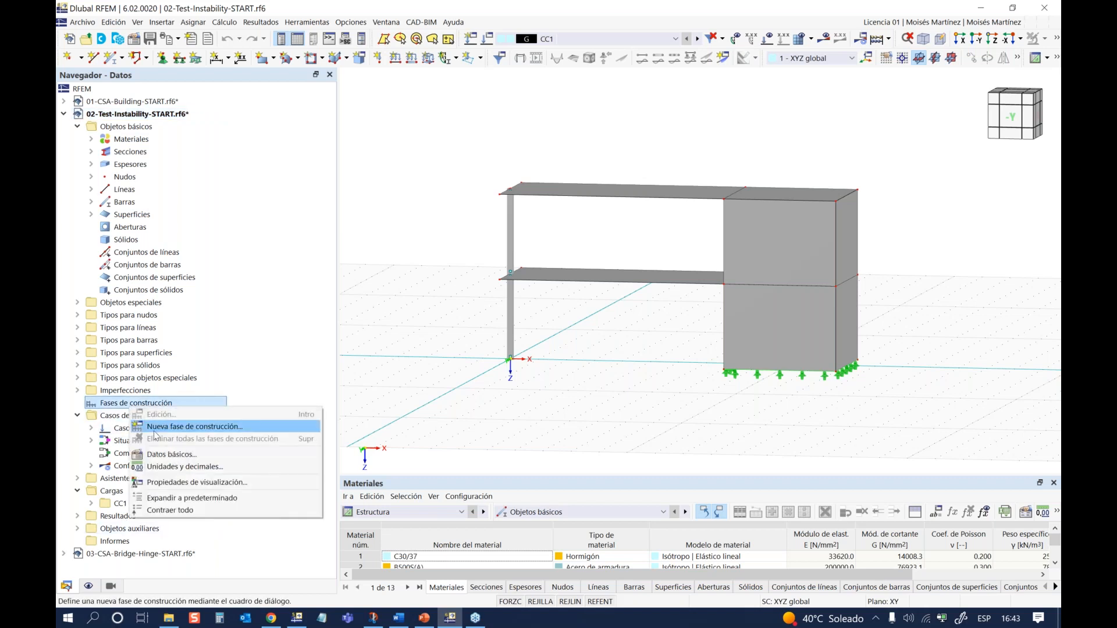
pyautogui.click(175, 427)
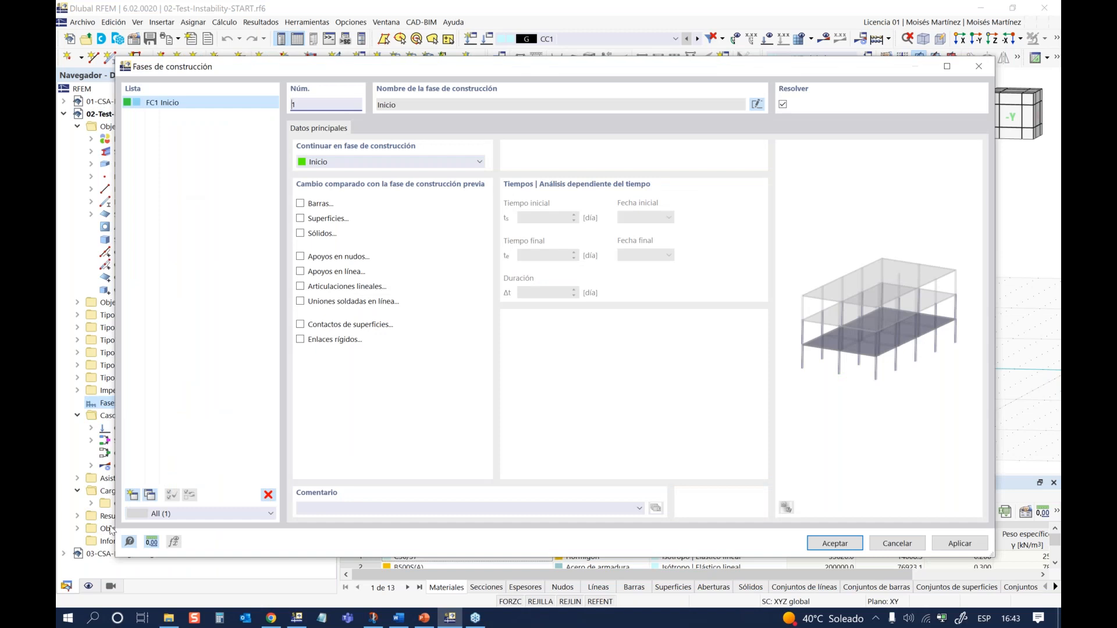
pyautogui.click(133, 494)
pyautogui.click(158, 103)
pyautogui.click(300, 203)
pyautogui.click(300, 219)
pyautogui.click(300, 256)
pyautogui.click(301, 272)
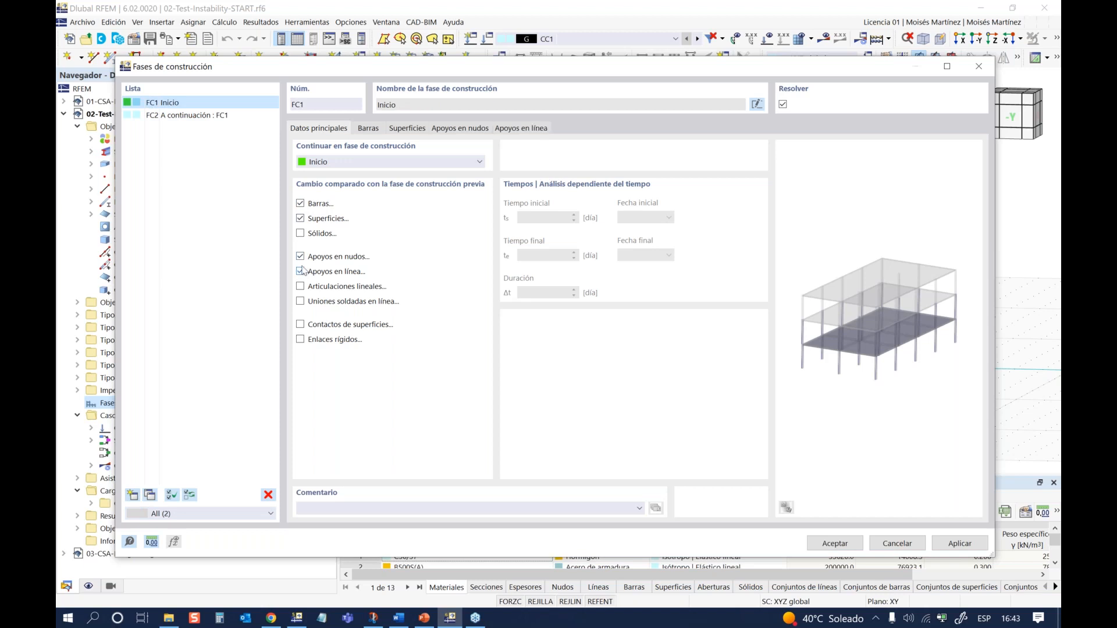
# Step: Add the lower column (member 1) and the lower storey's surfaces 1-6 to construction stage FC1
pyautogui.click(368, 128)
pyautogui.click(716, 177)
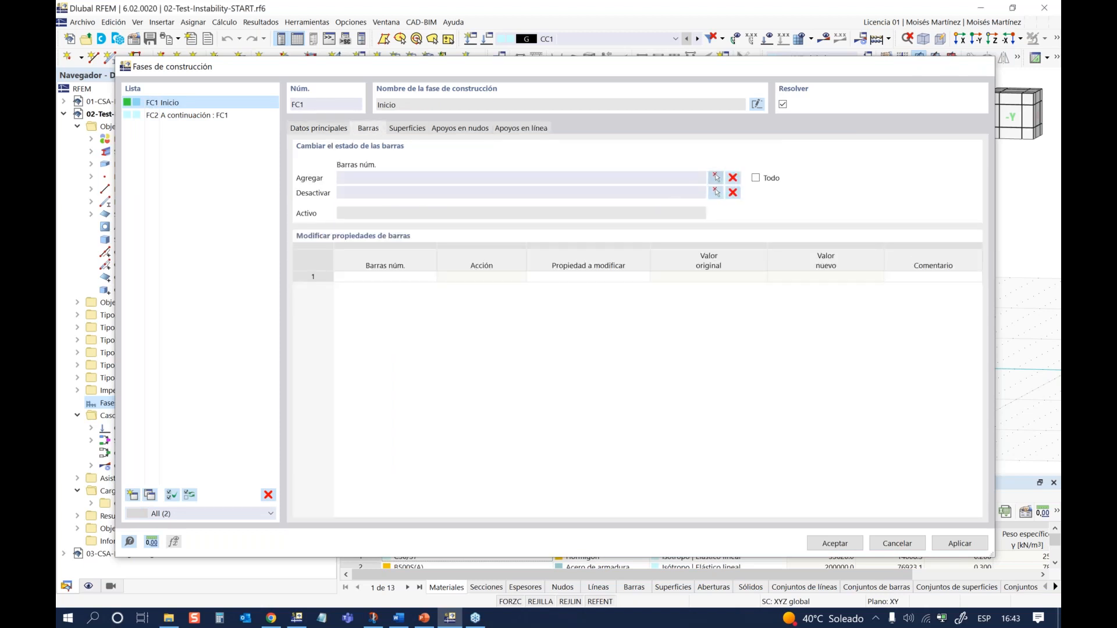
pyautogui.click(510, 325)
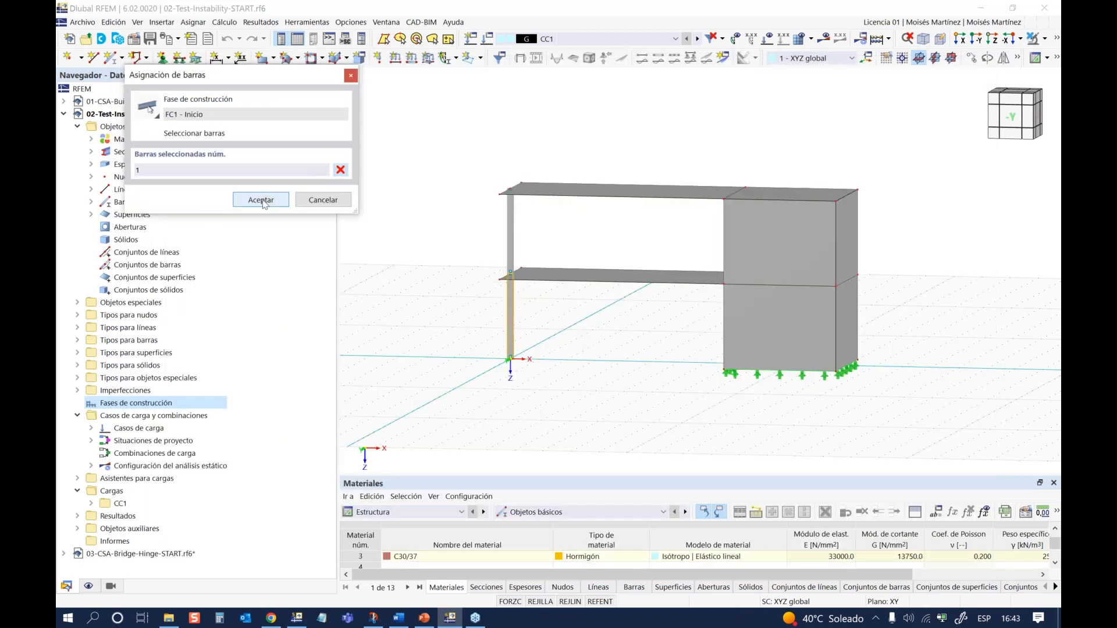
pyautogui.click(260, 200)
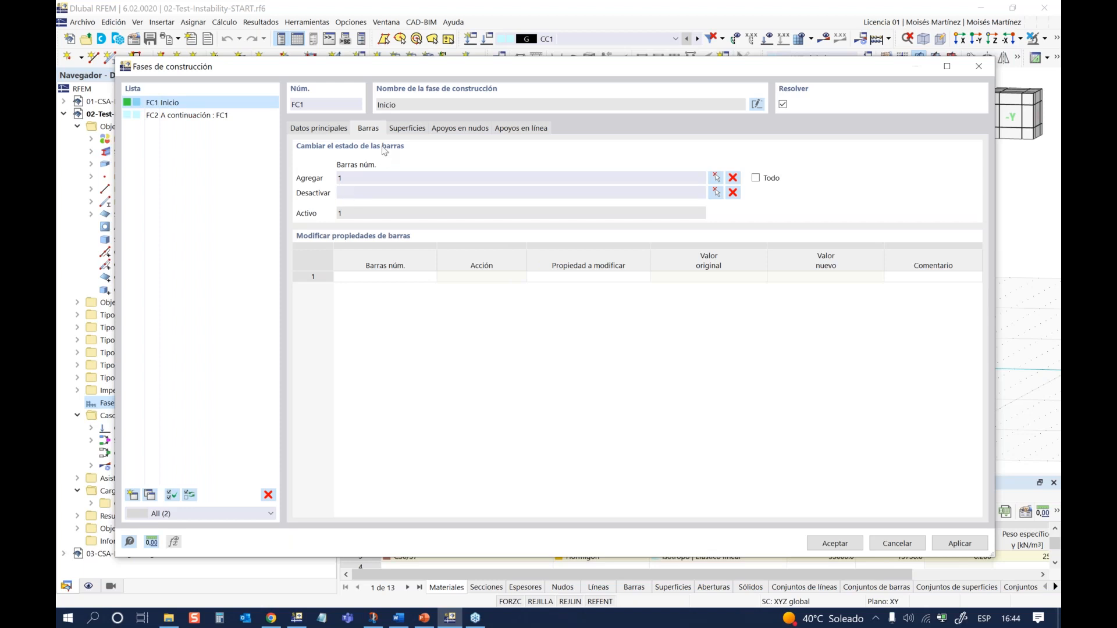
pyautogui.click(393, 128)
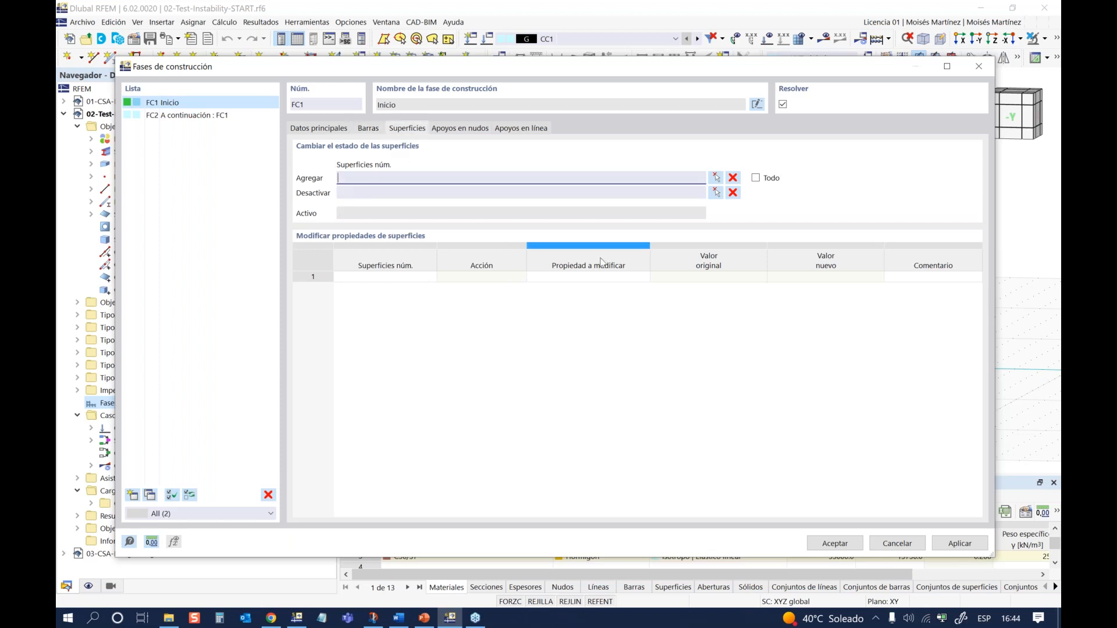
pyautogui.click(716, 178)
pyautogui.moveTo(971, 448); pyautogui.dragTo(972, 448)
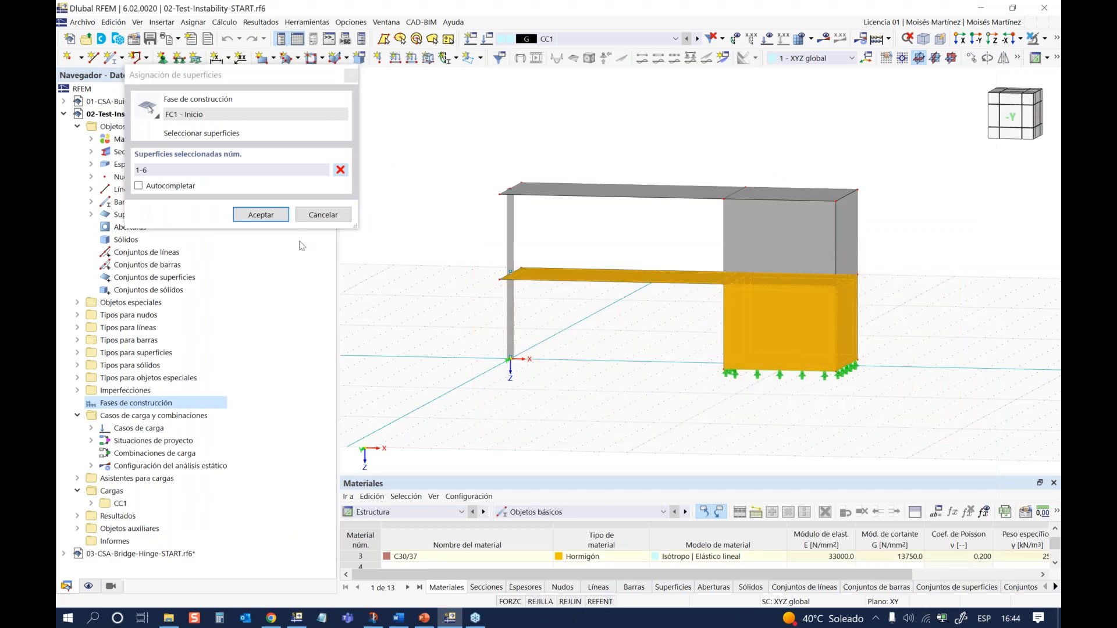
pyautogui.click(261, 214)
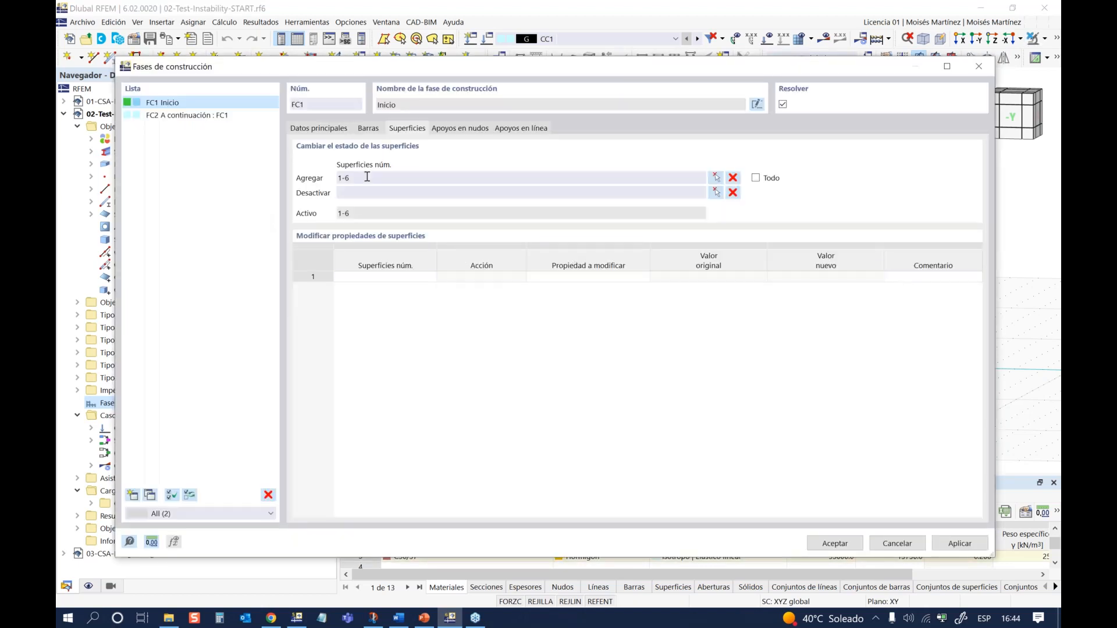
# Step: Add all nodal supports and all line supports to construction stage FC1
pyautogui.click(460, 129)
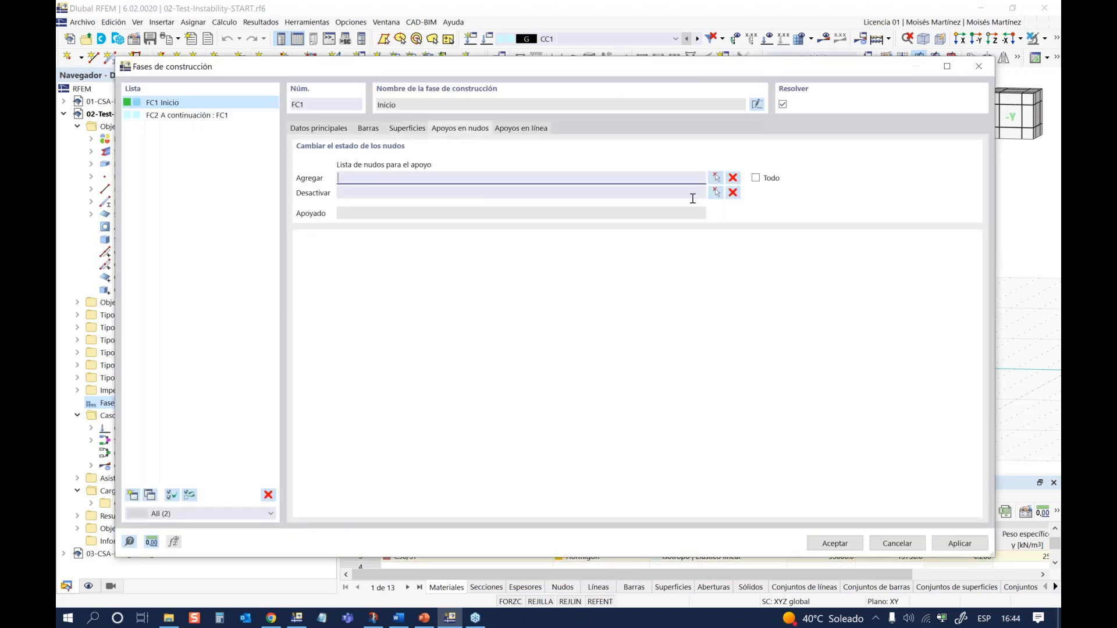
pyautogui.click(756, 178)
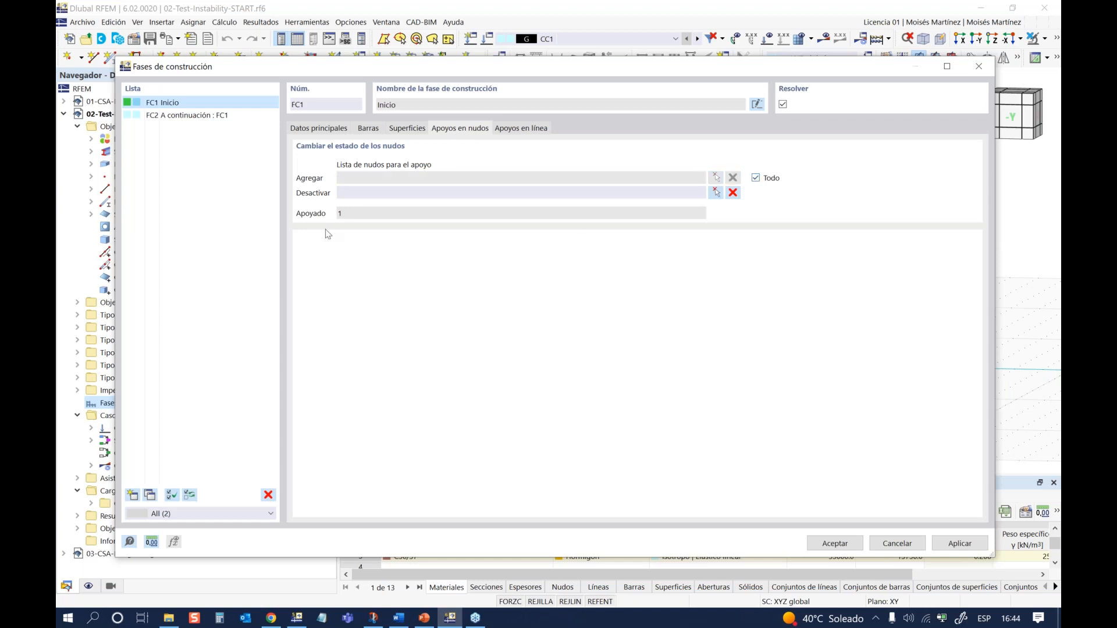
pyautogui.click(520, 129)
pyautogui.click(756, 178)
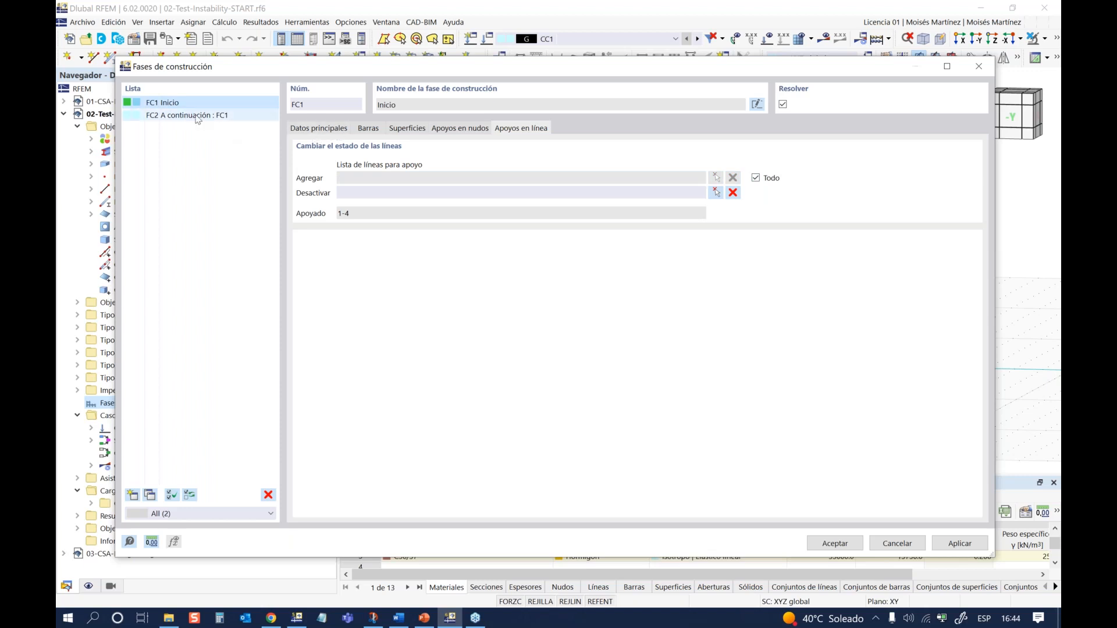
pyautogui.click(323, 134)
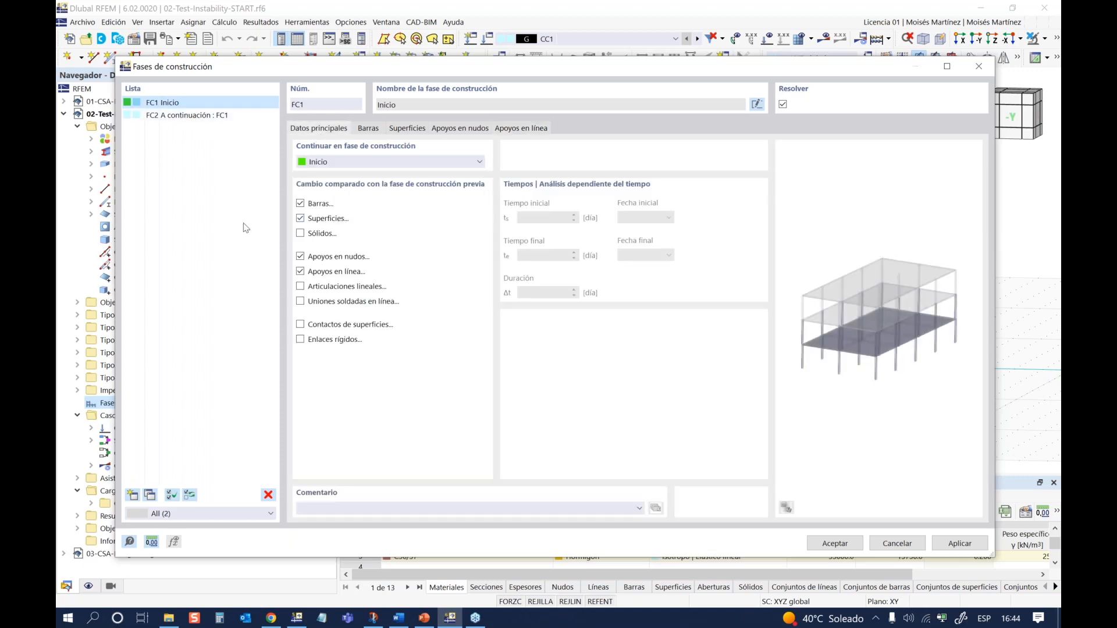
# Step: Enable member and surface changes for construction stage FC2, and add the upper column to it
pyautogui.click(190, 118)
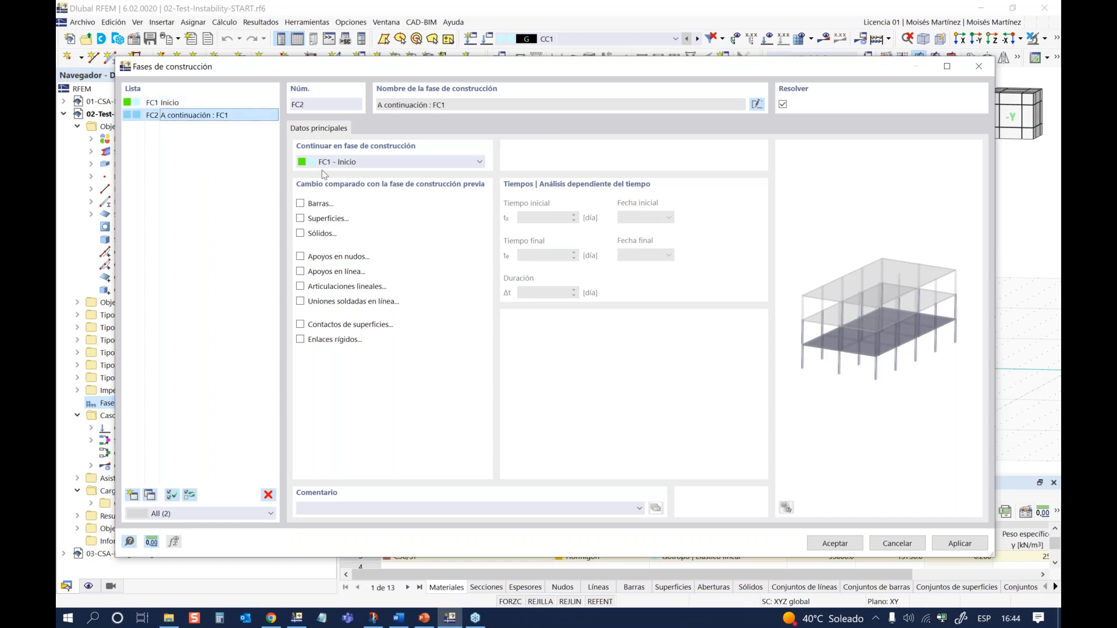
pyautogui.click(300, 204)
pyautogui.click(300, 219)
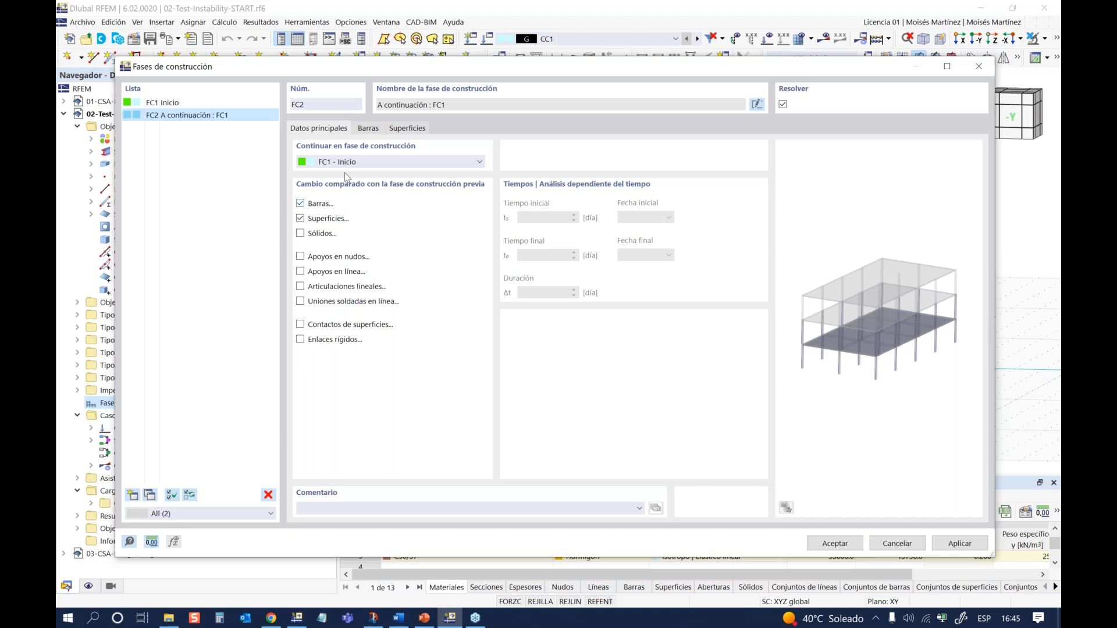
pyautogui.click(371, 129)
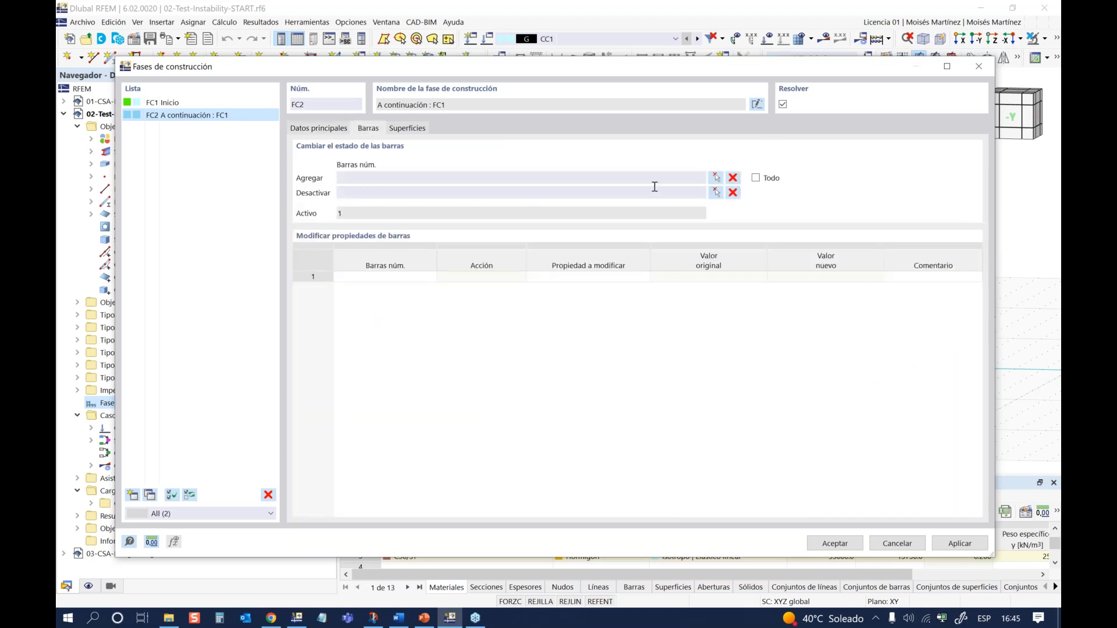
pyautogui.click(718, 177)
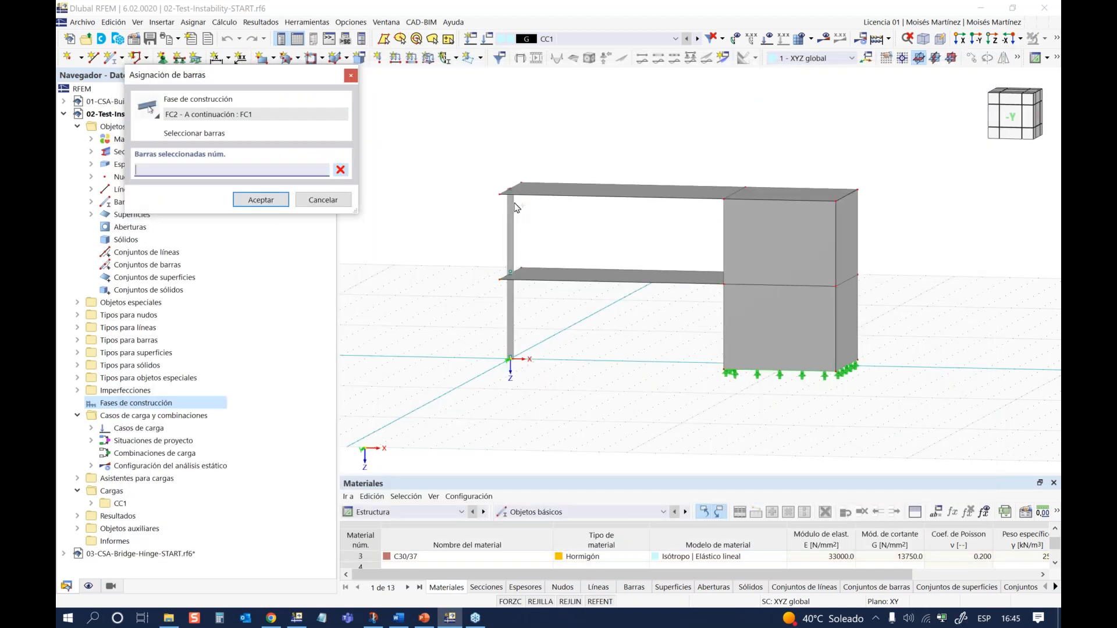
pyautogui.click(511, 218)
pyautogui.click(259, 199)
# Step: Add surfaces 8-12 of the upper storey to construction stage FC2, and accept the stage definitions
pyautogui.click(402, 129)
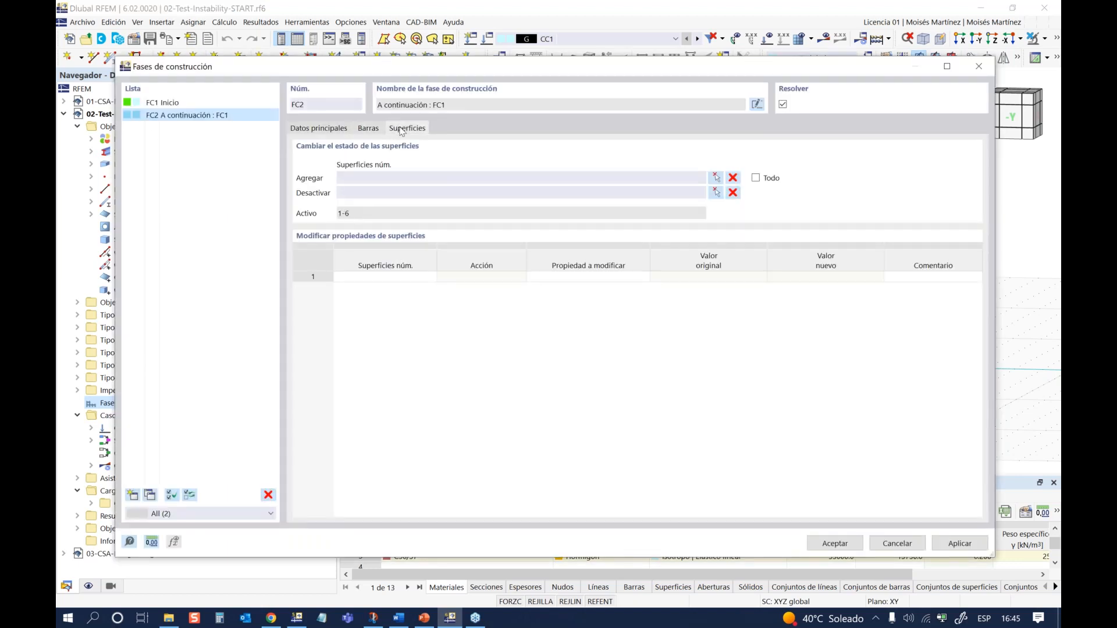
pyautogui.click(720, 180)
pyautogui.moveTo(695, 185); pyautogui.dragTo(895, 314)
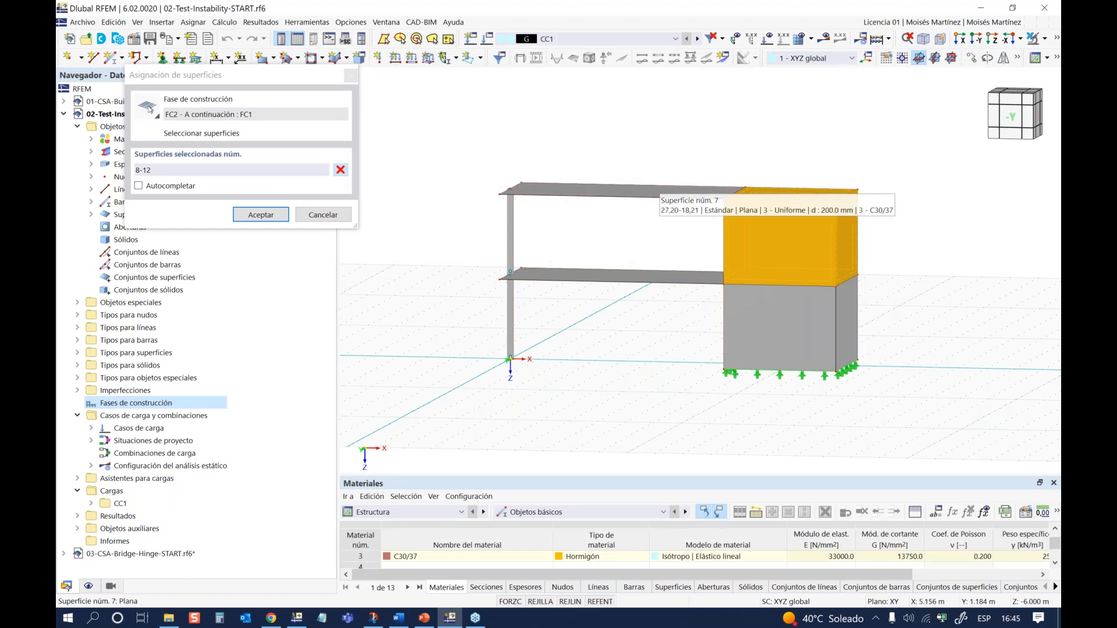
pyautogui.scroll(5, 516, 278)
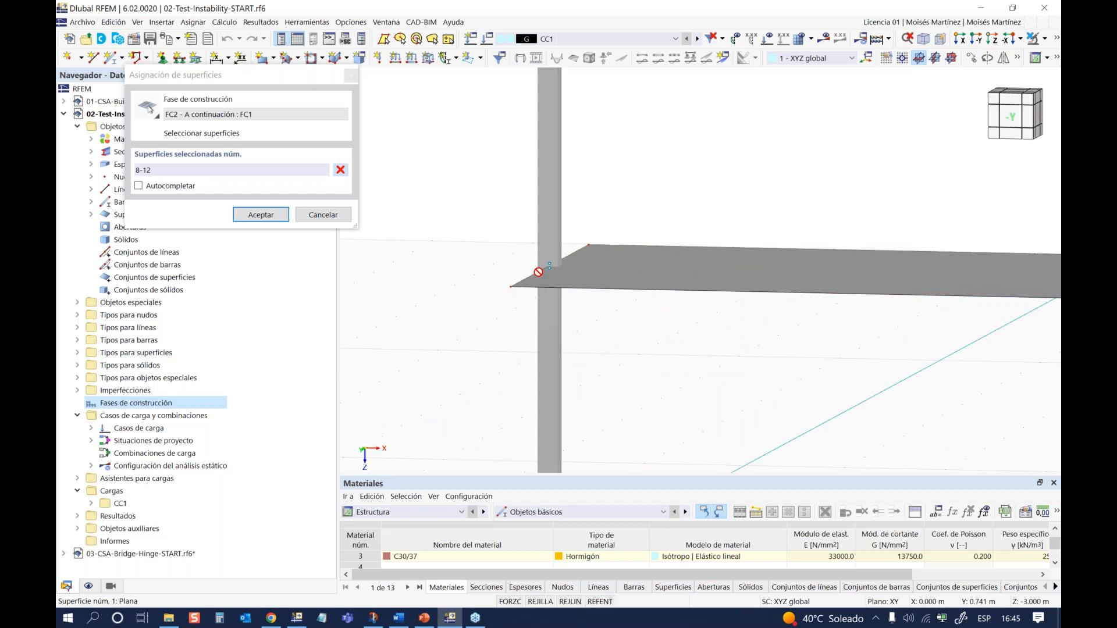
pyautogui.scroll(-1, 508, 266)
pyautogui.scroll(-4, 508, 266)
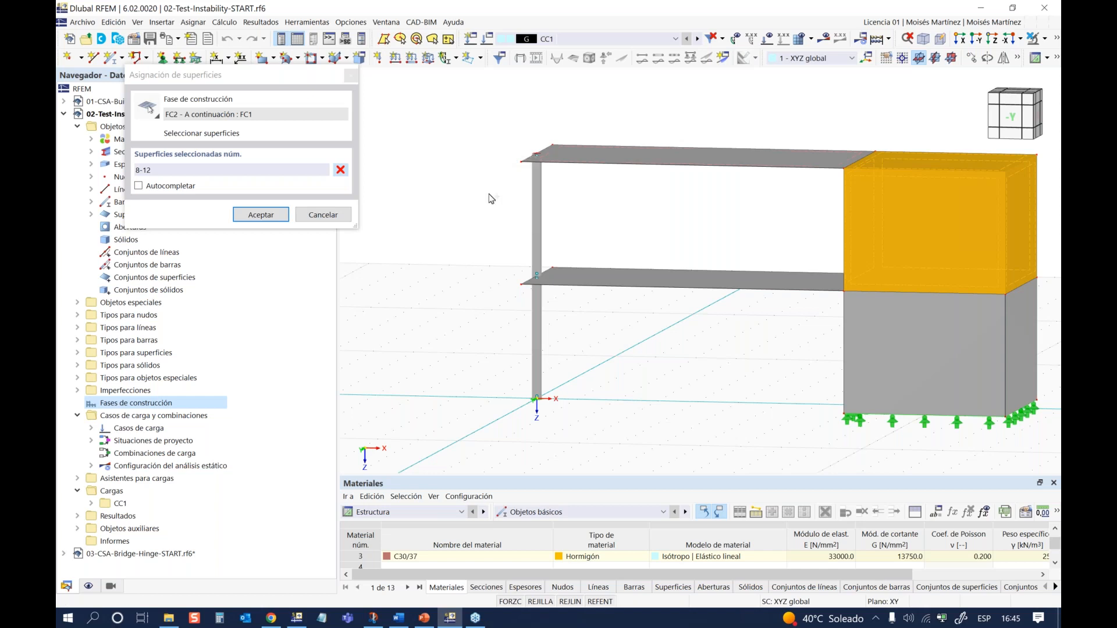
pyautogui.scroll(-2, 396, 302)
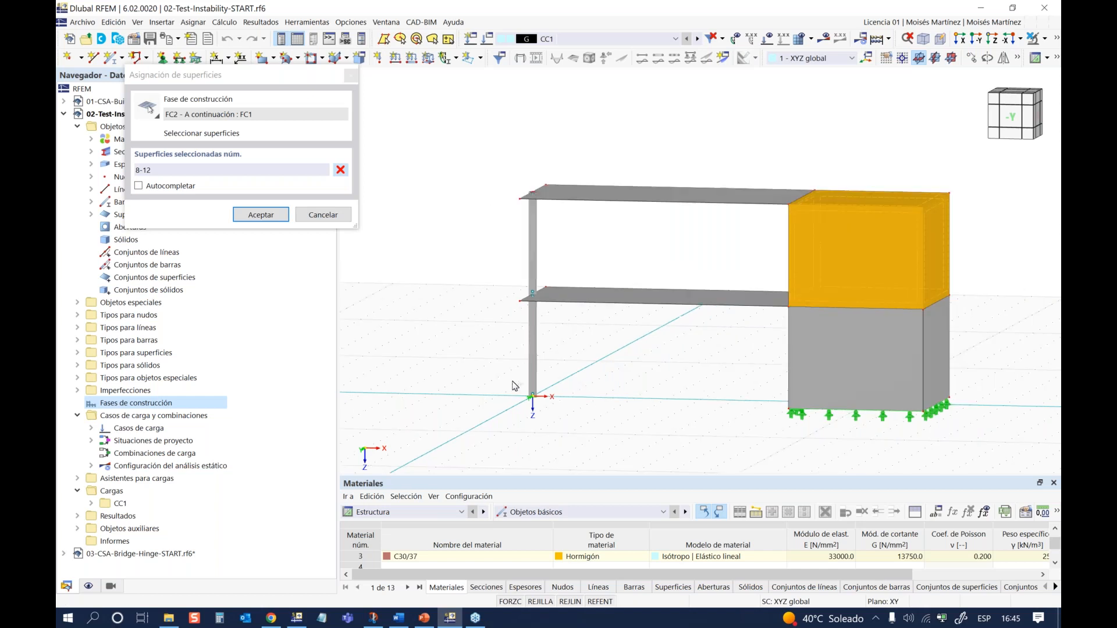
pyautogui.click(260, 215)
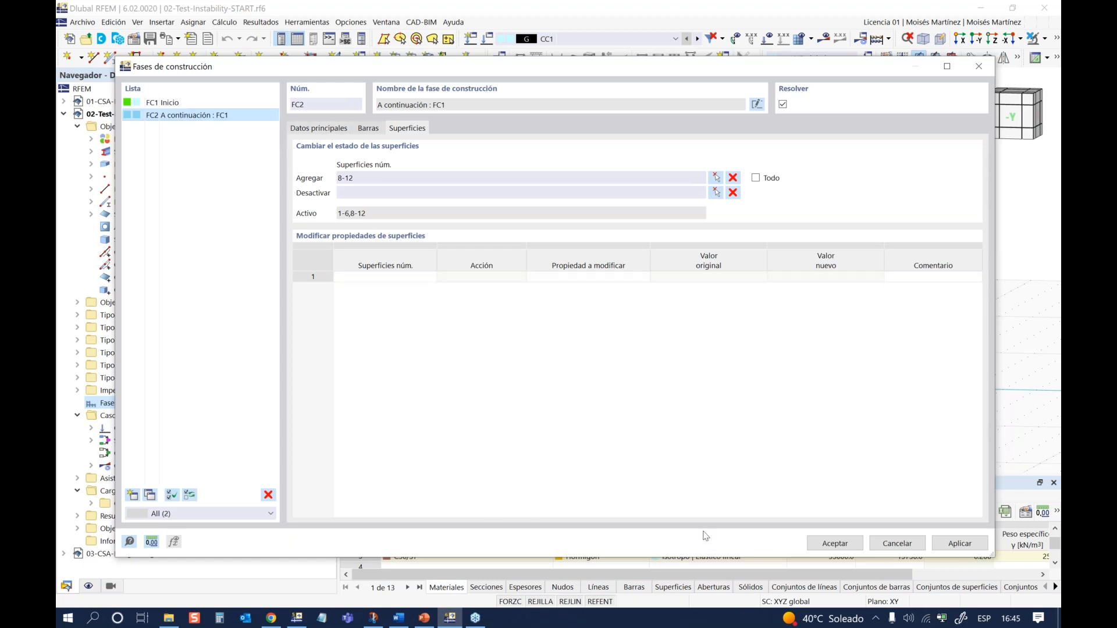
pyautogui.click(834, 543)
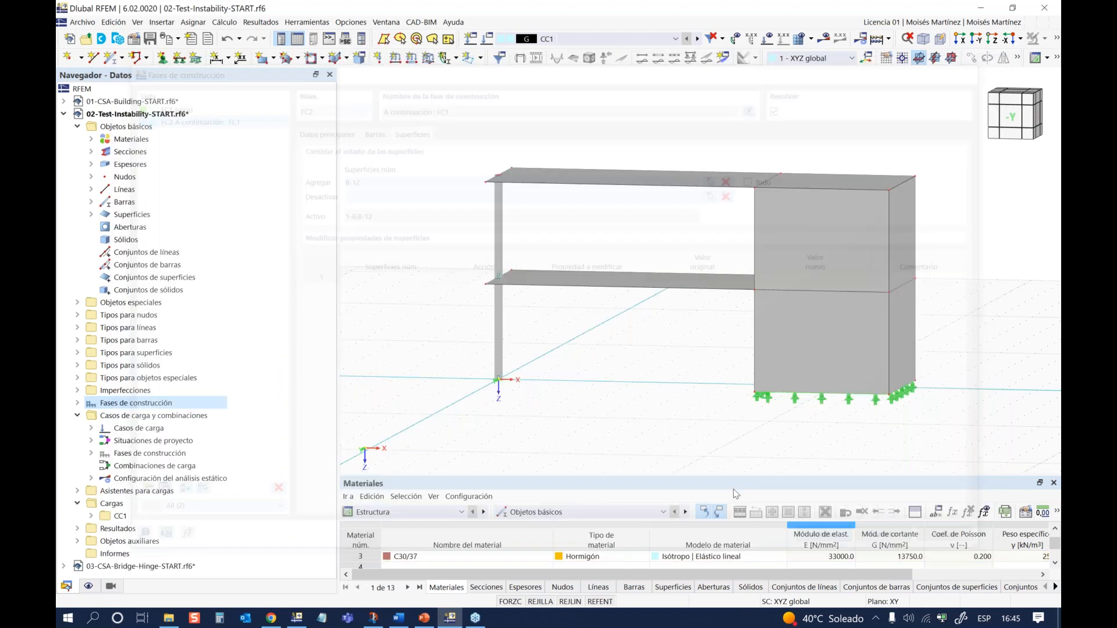
# Step: Assign load case CC1 to construction stage FC1, and check the assigned load cases of FC2 and FC1
pyautogui.rightClick(126, 456)
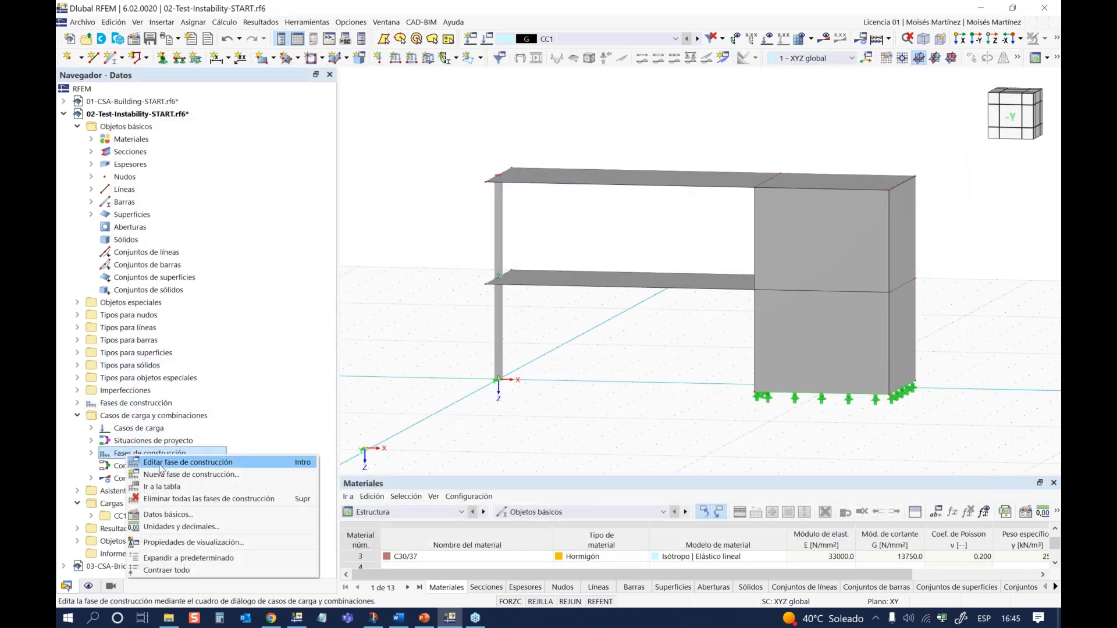
pyautogui.click(165, 463)
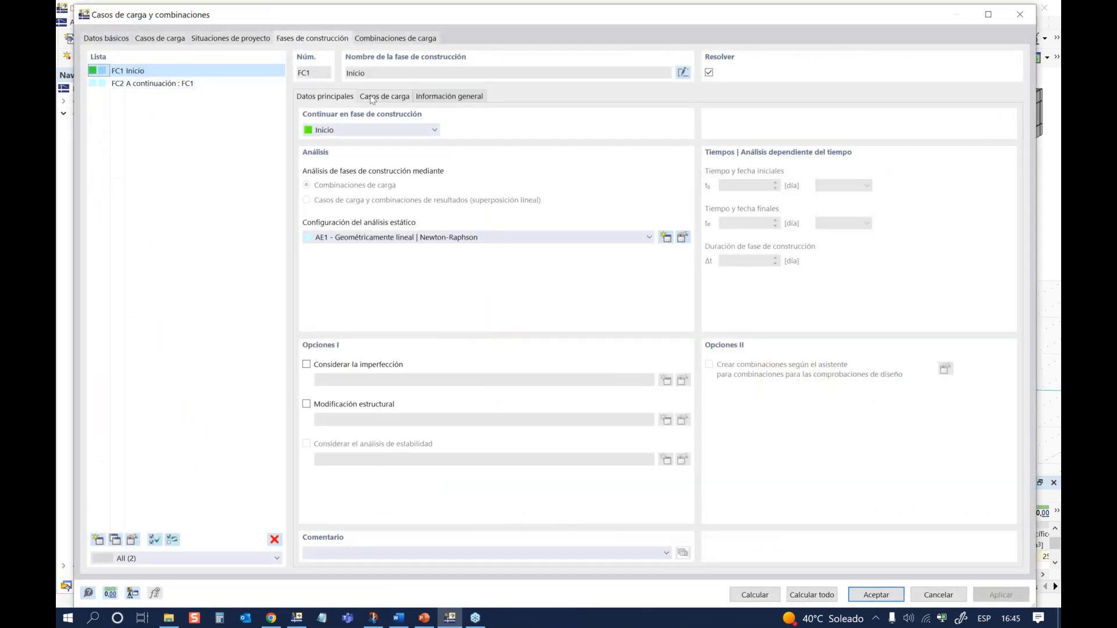
pyautogui.click(372, 96)
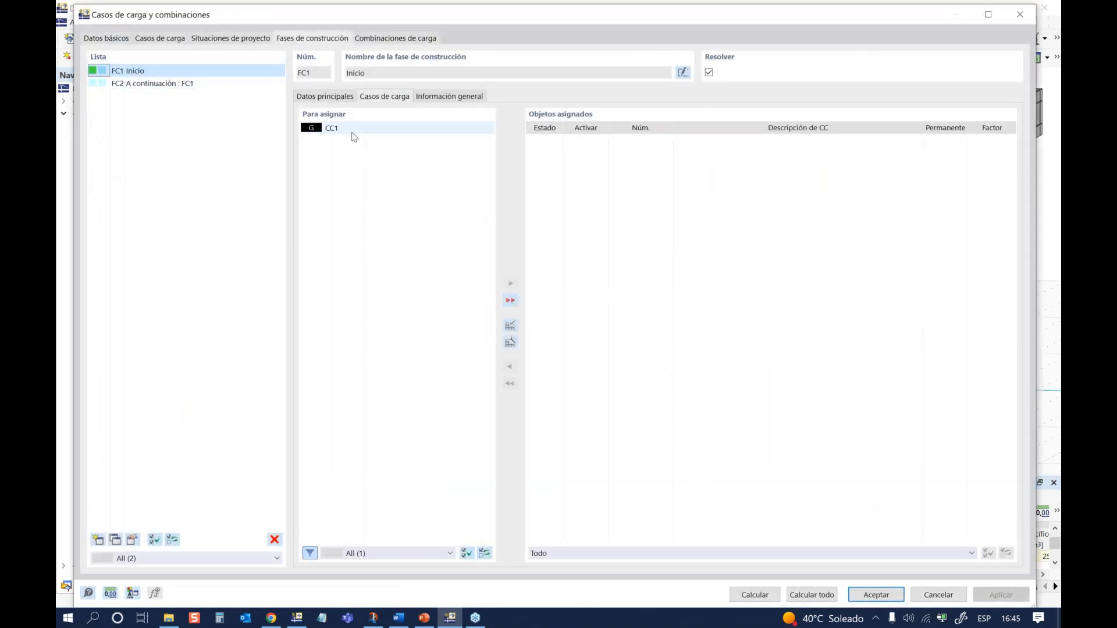
pyautogui.click(323, 128)
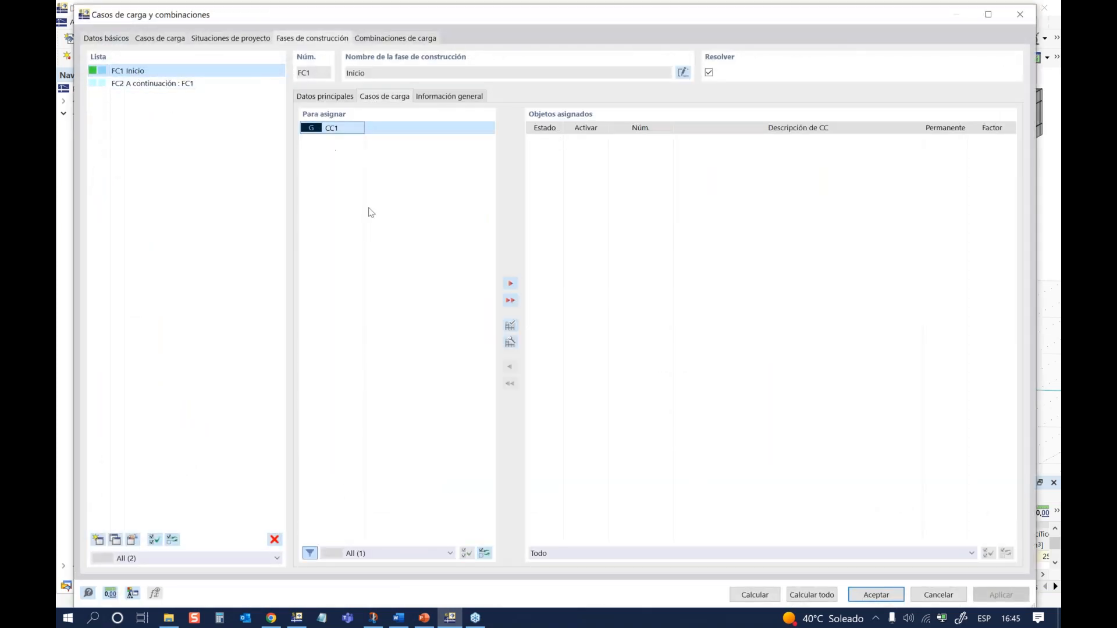
pyautogui.click(510, 285)
pyautogui.click(161, 86)
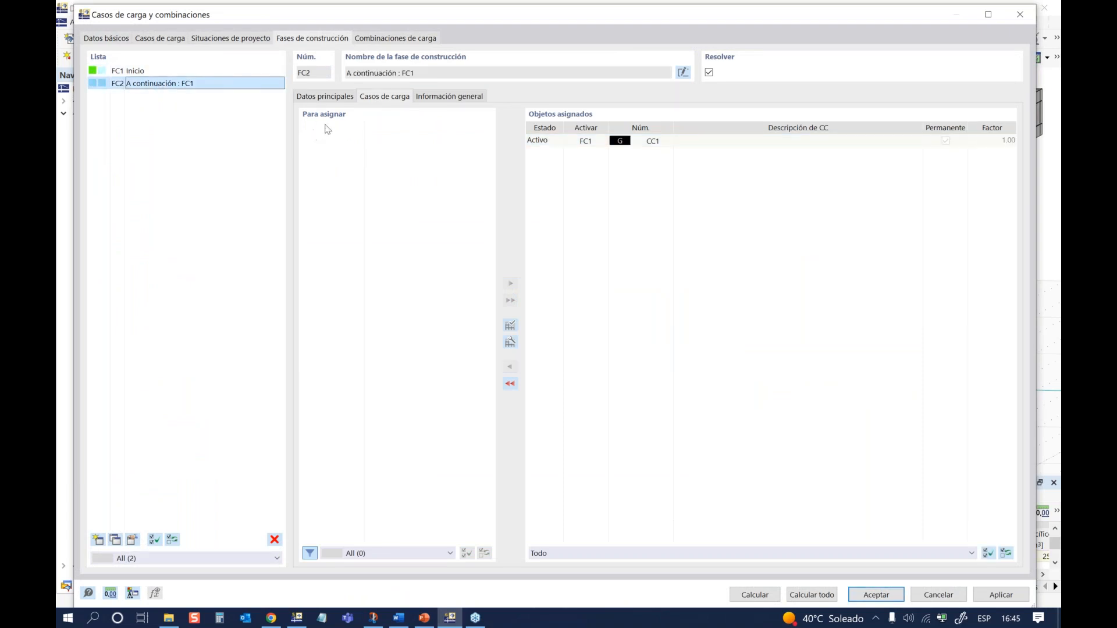
pyautogui.click(161, 72)
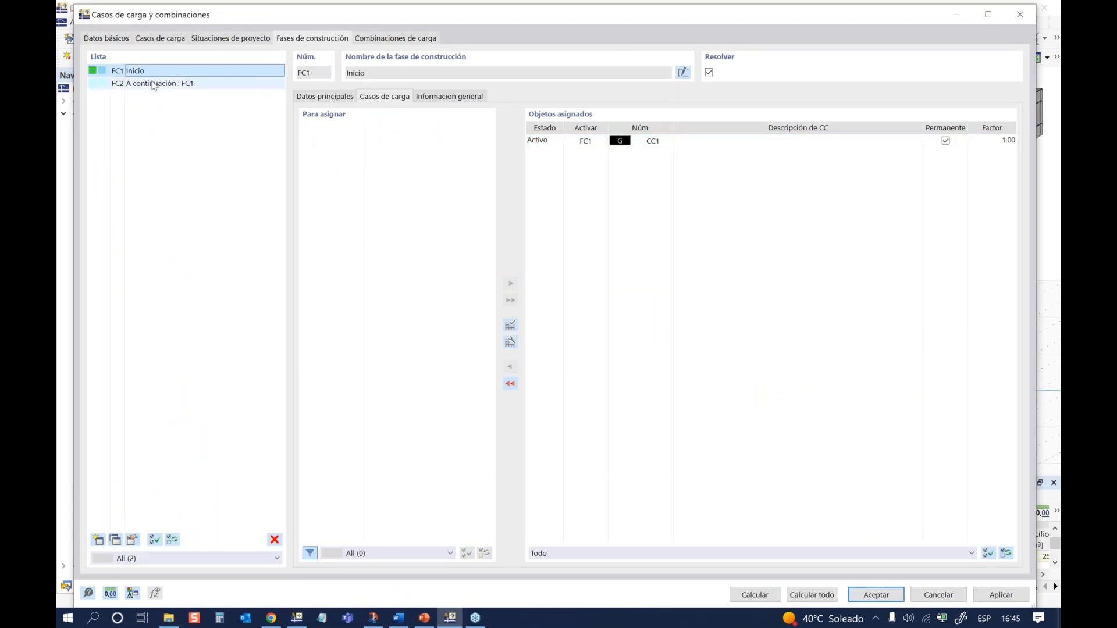
# Step: Review the general information and main data of construction stage FC1, and accept the load case and stage definitions
pyautogui.click(438, 98)
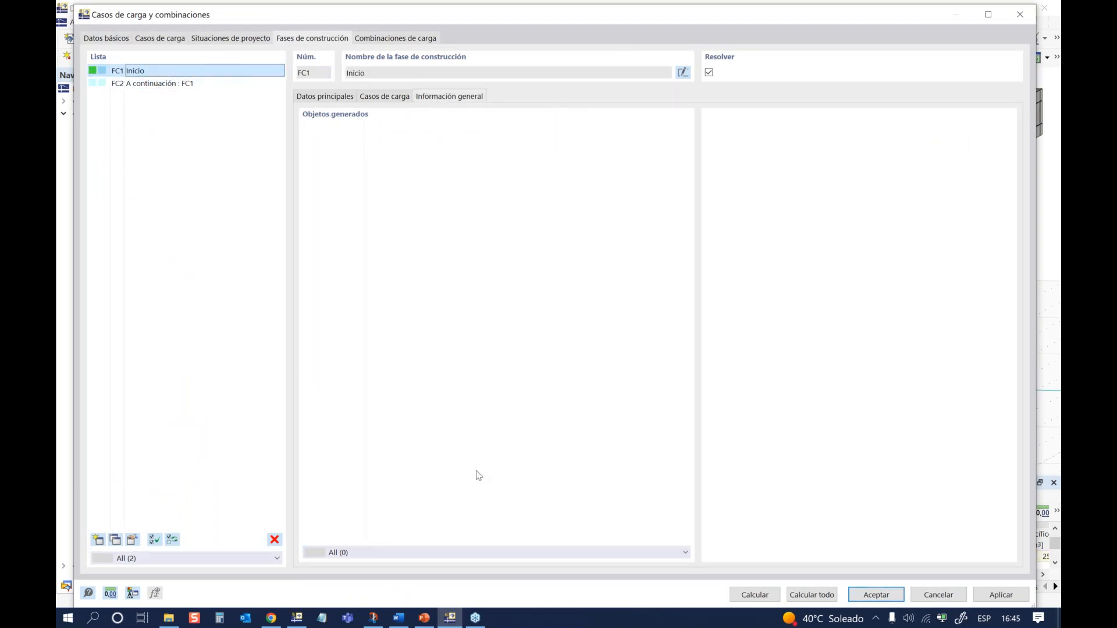
pyautogui.click(323, 97)
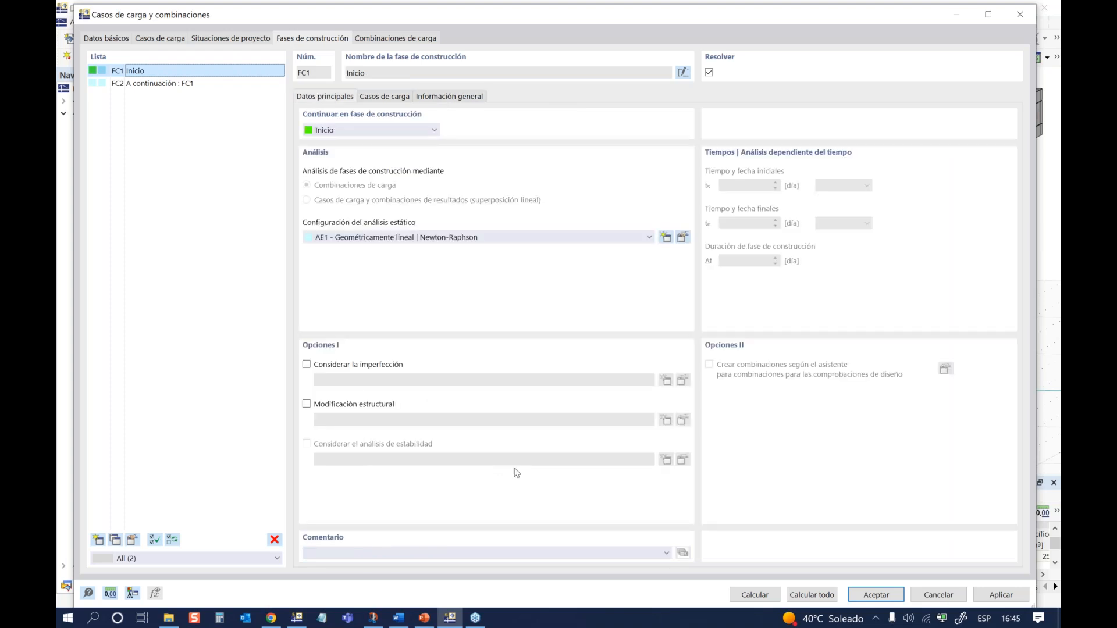
pyautogui.click(864, 597)
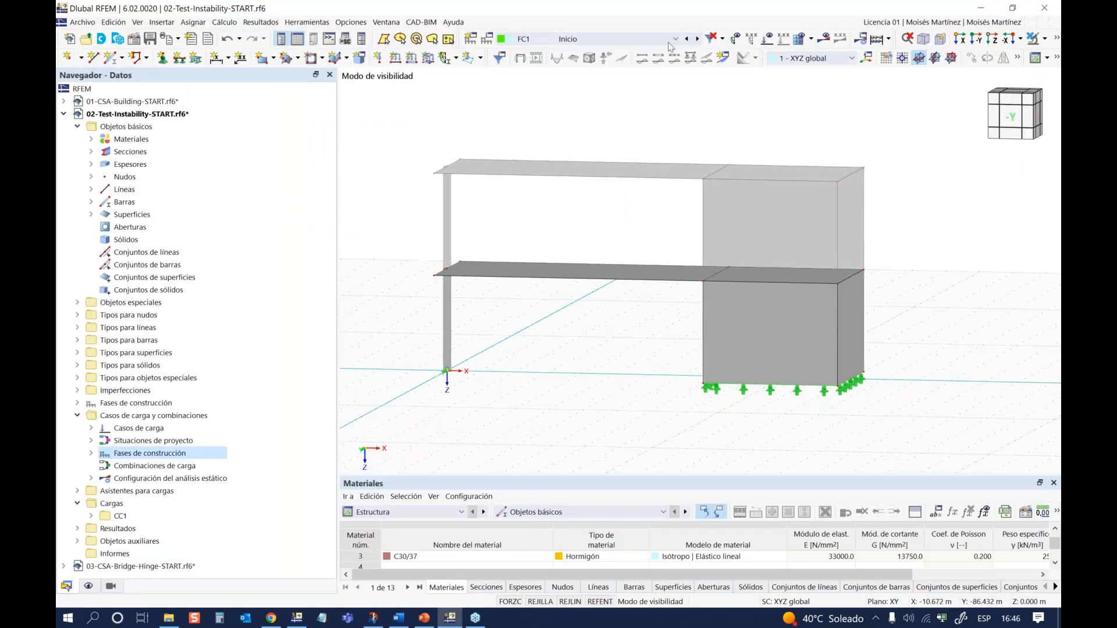
# Step: Calculate the results of construction stage FC2, and examine the entry in the errors and warnings table together with its marked node in the model
pyautogui.moveTo(587, 311); pyautogui.dragTo(559, 319, button='middle')
pyautogui.keyDown('ctrl'); pyautogui.moveTo(546, 245); pyautogui.dragTo(556, 294, button='middle'); pyautogui.keyUp('ctrl')
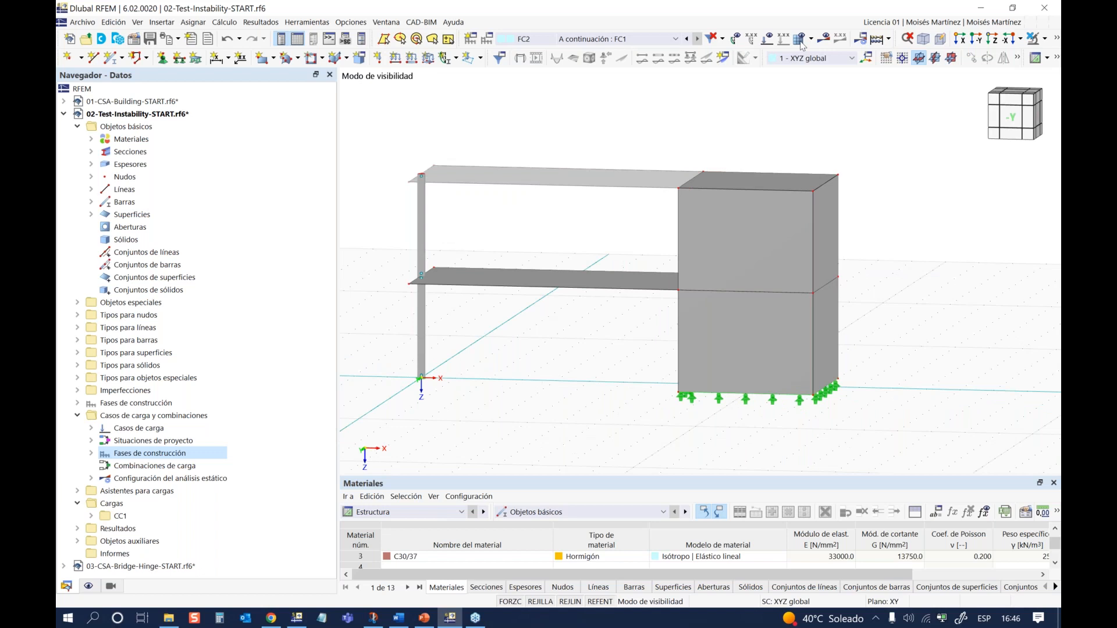
pyautogui.click(823, 39)
pyautogui.click(612, 377)
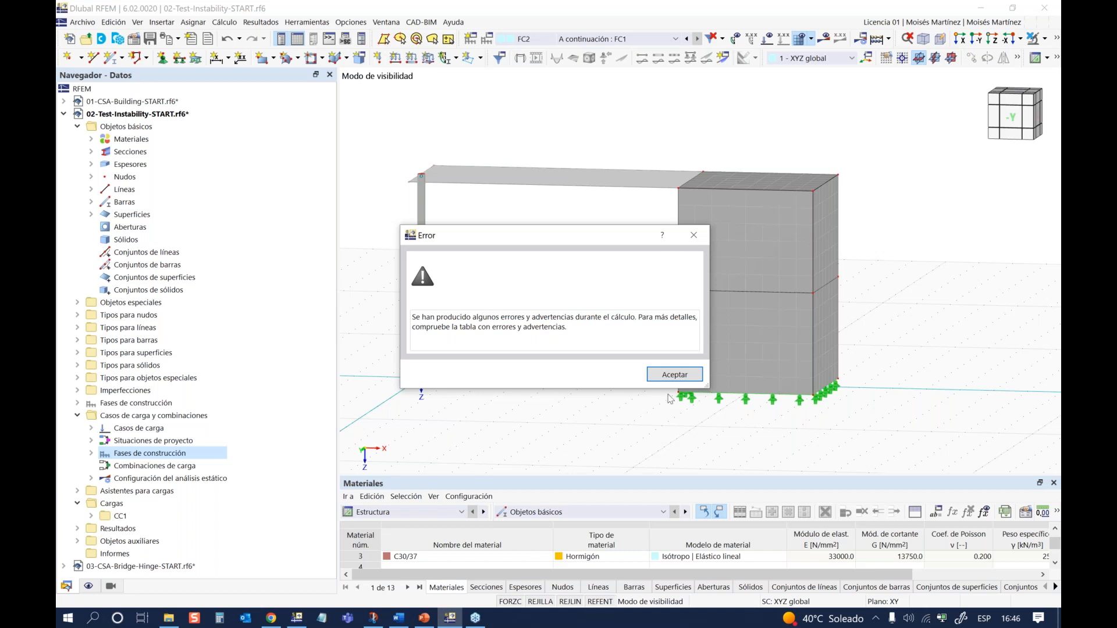
pyautogui.click(673, 375)
pyautogui.moveTo(599, 475); pyautogui.dragTo(599, 378)
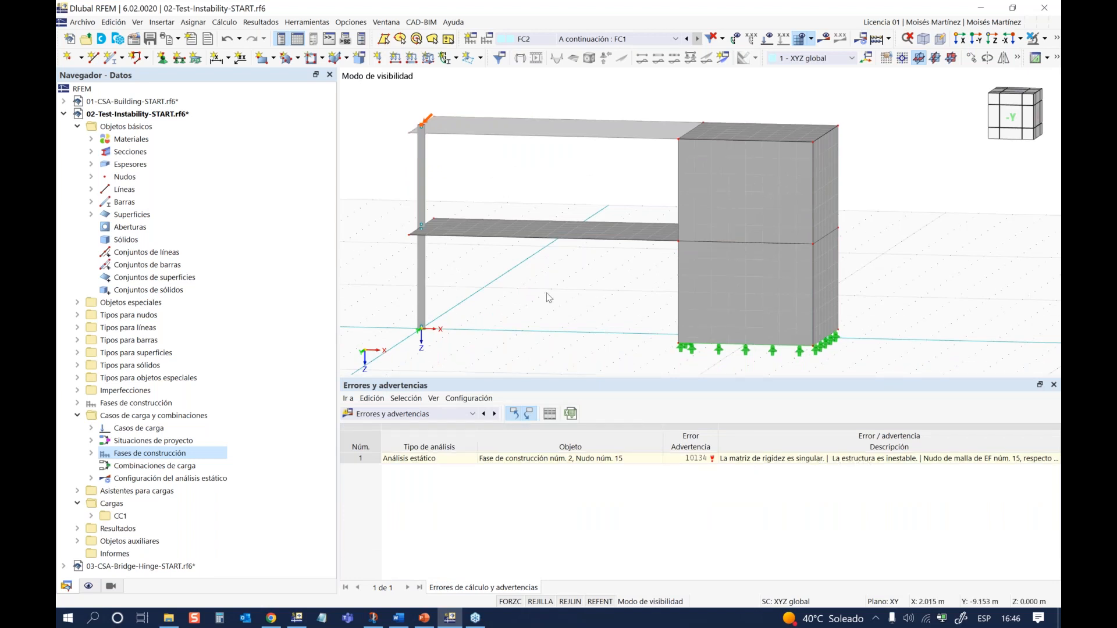
pyautogui.scroll(-1, 546, 292)
pyautogui.moveTo(546, 292); pyautogui.dragTo(602, 335, button='middle')
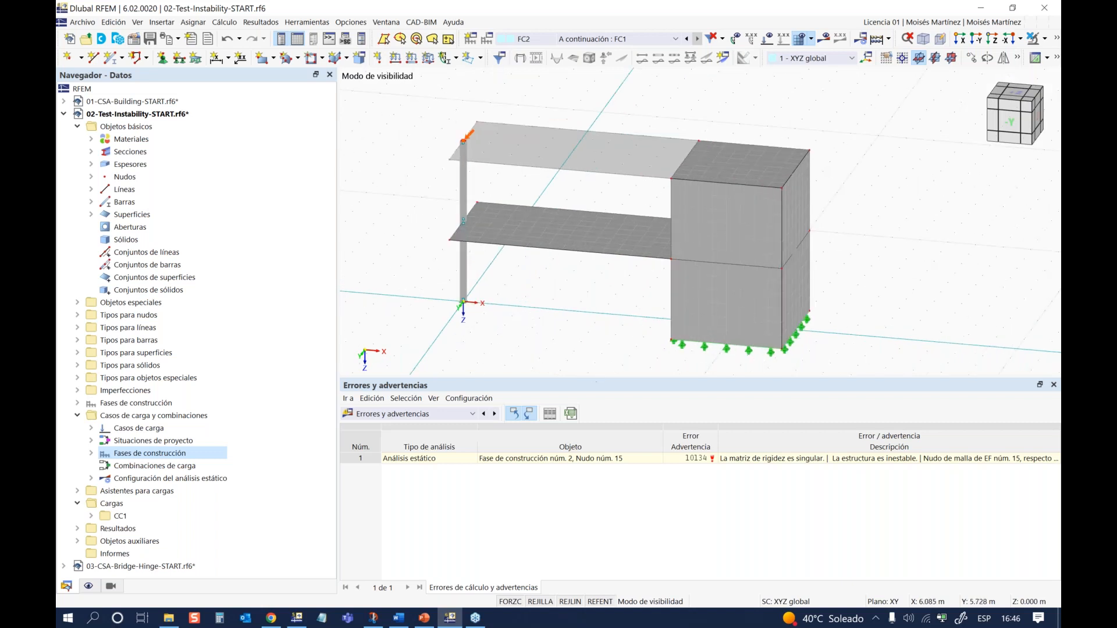
pyautogui.moveTo(595, 388); pyautogui.dragTo(596, 430)
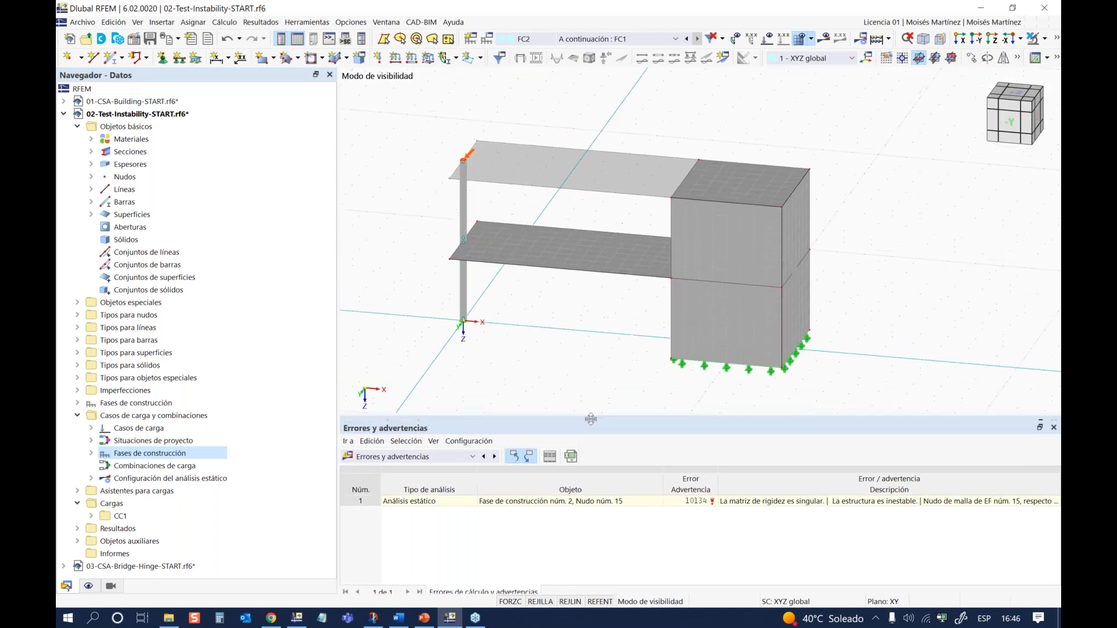
# Step: Activate the structure stability add-on (Estabilidad de la estructura) in the base data of the 02-Test-Instability-START model
pyautogui.rightClick(120, 119)
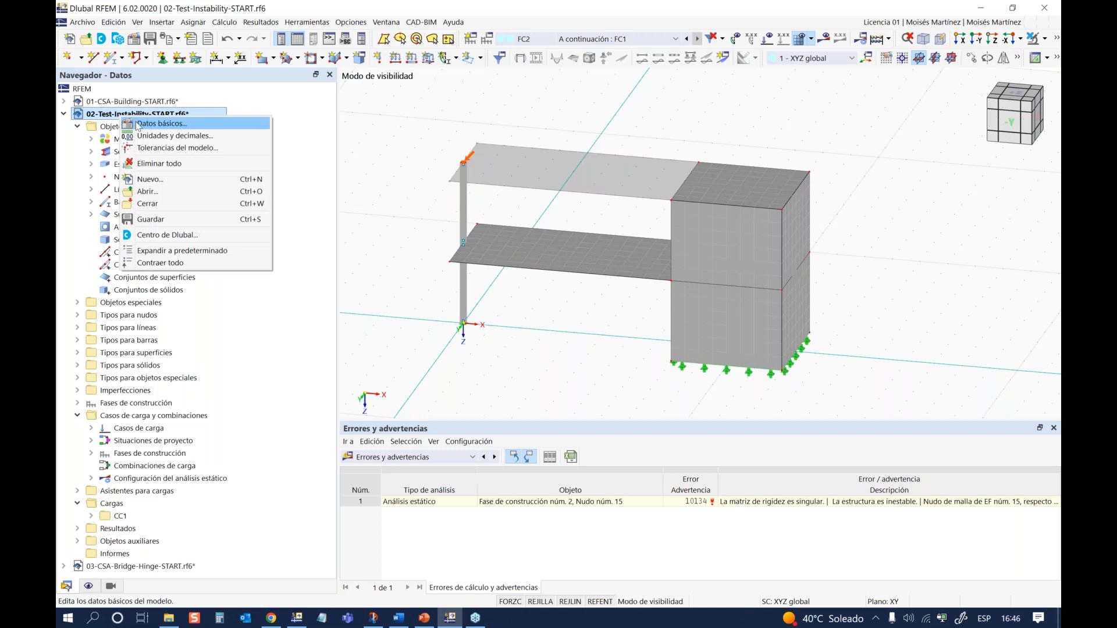
pyautogui.click(135, 122)
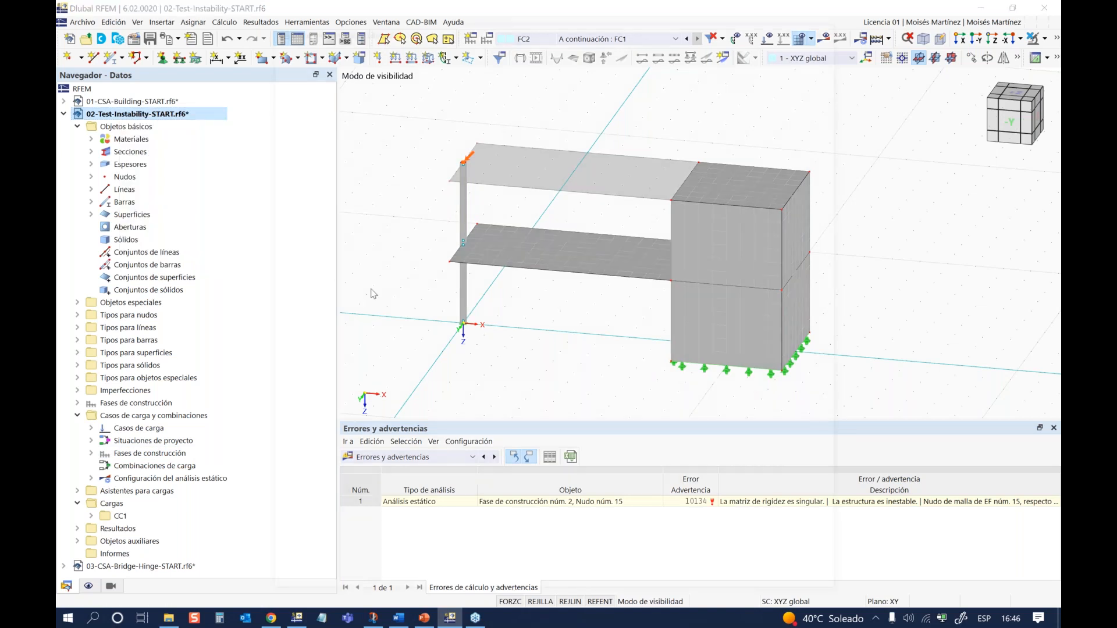
pyautogui.click(356, 46)
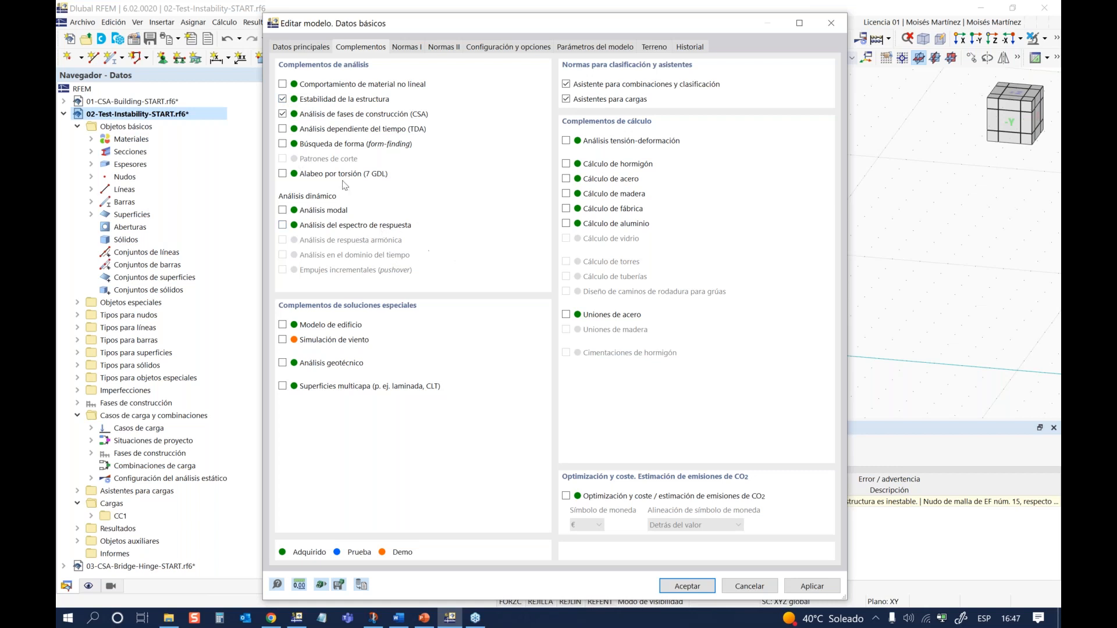
pyautogui.click(673, 587)
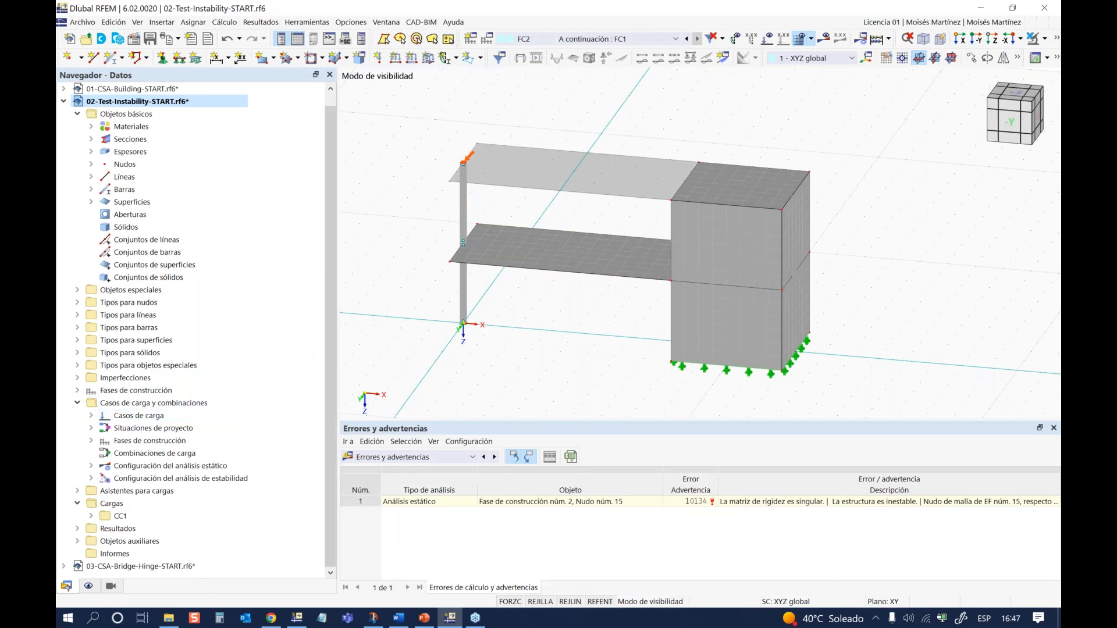
# Step: Check the assigned load cases of construction stage FC2, and enable its stability analysis with configuration ST1
pyautogui.rightClick(150, 445)
pyautogui.click(166, 453)
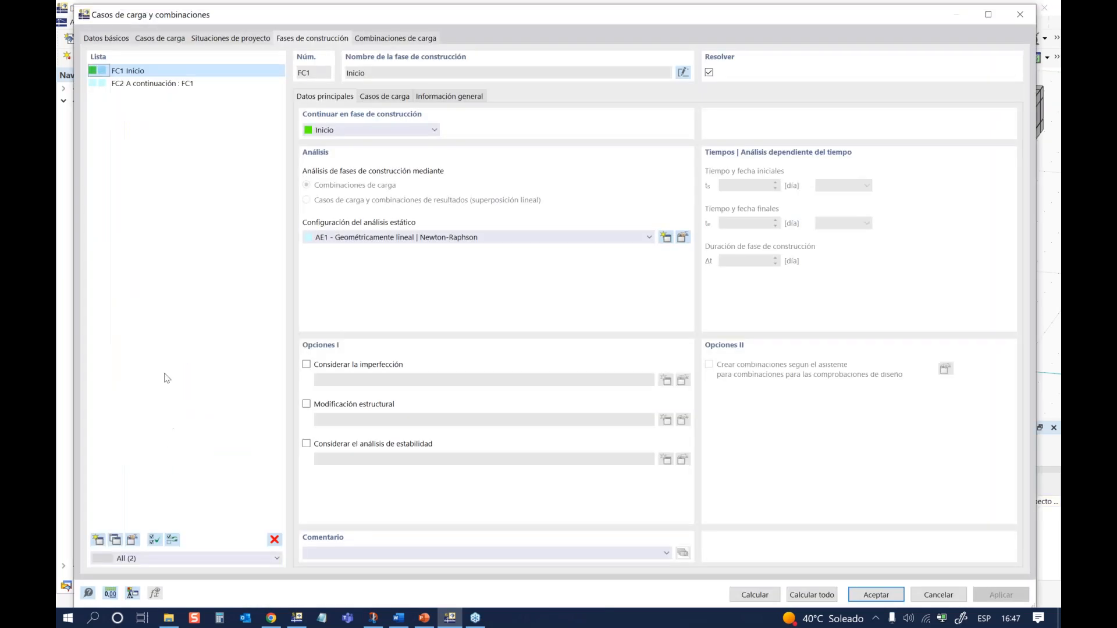
pyautogui.click(138, 84)
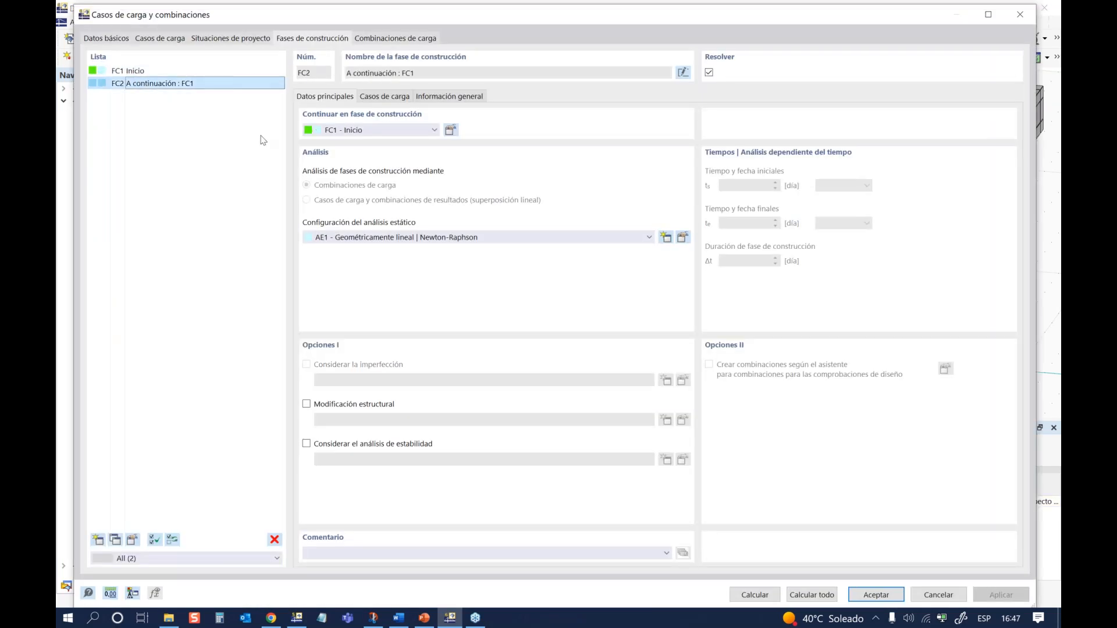
pyautogui.click(382, 98)
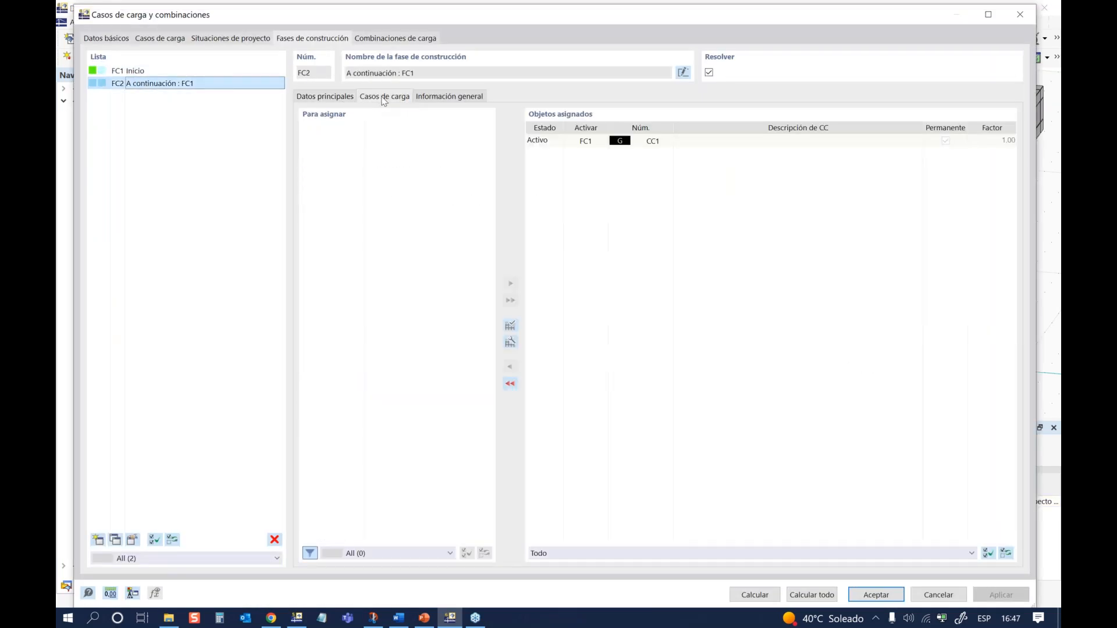
pyautogui.click(437, 97)
pyautogui.click(384, 97)
pyautogui.click(329, 98)
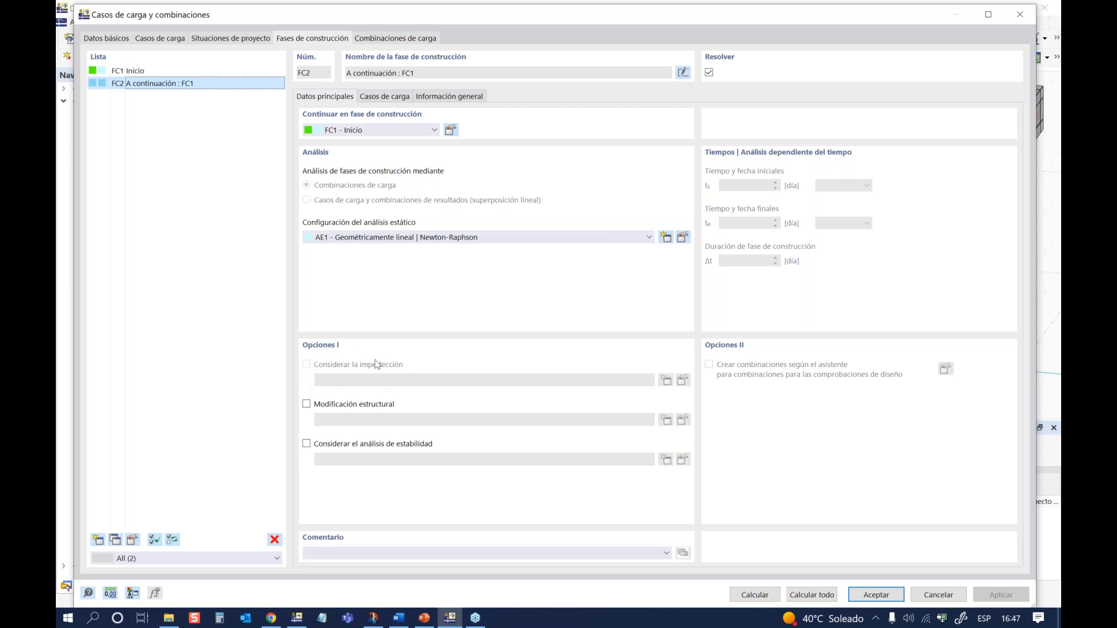
pyautogui.click(306, 444)
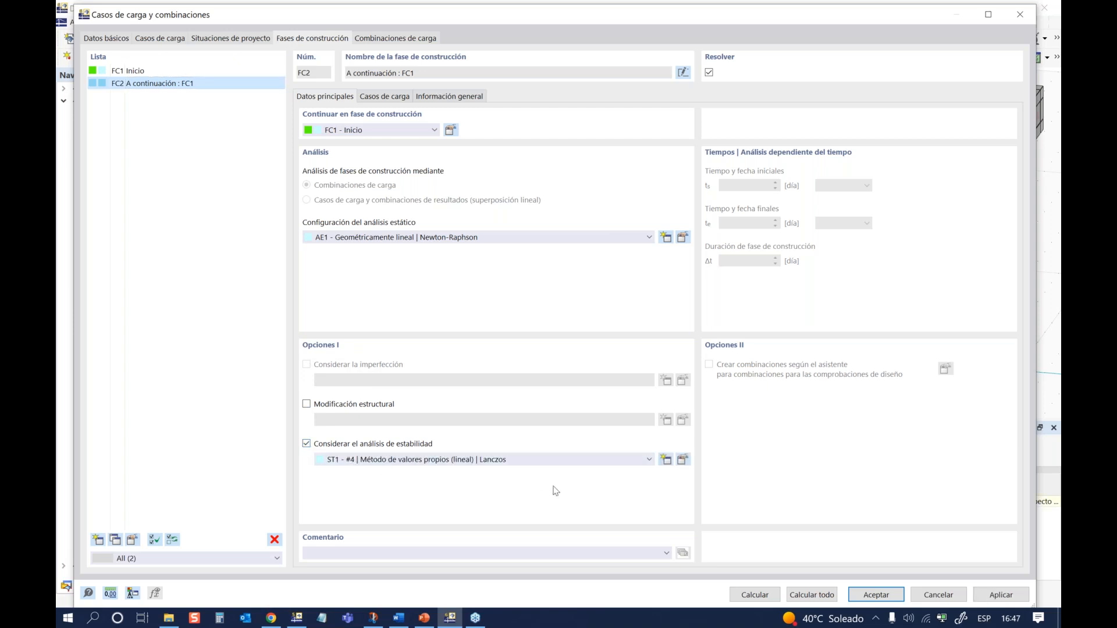
pyautogui.click(597, 462)
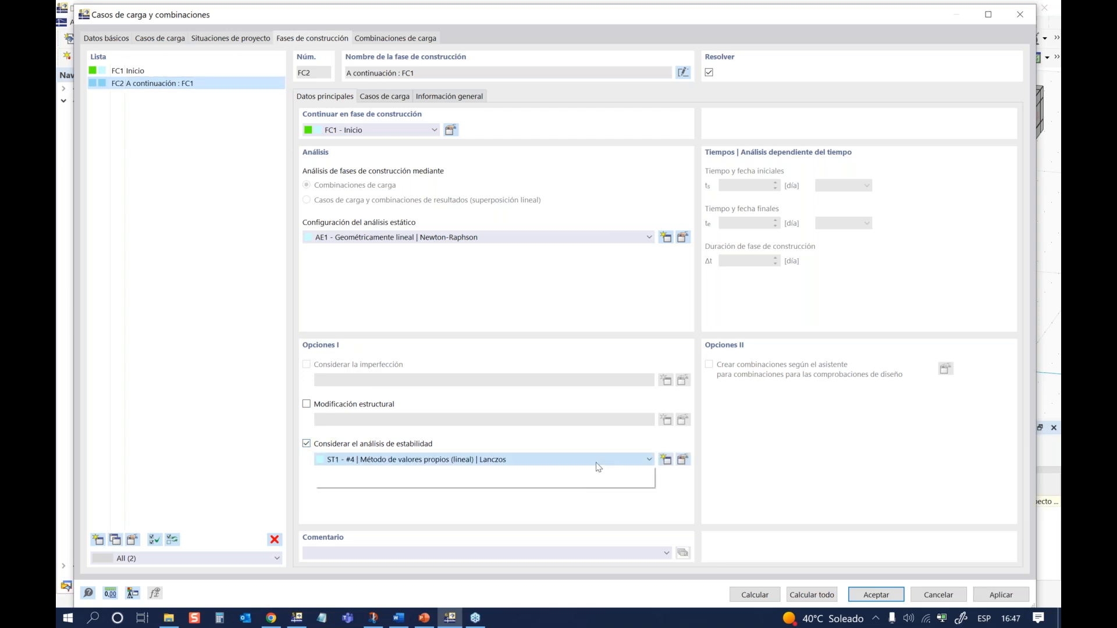
pyautogui.click(596, 463)
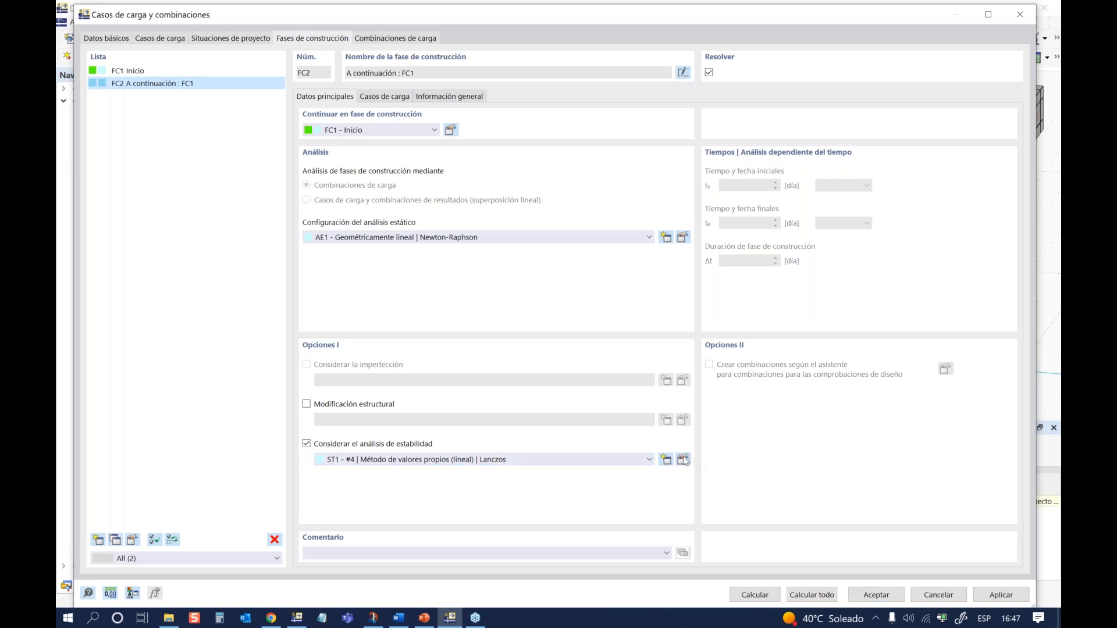
# Step: Set stability configuration ST1 to calculate without loading for instability control by mode shape, and accept the settings and stage definitions
pyautogui.click(684, 460)
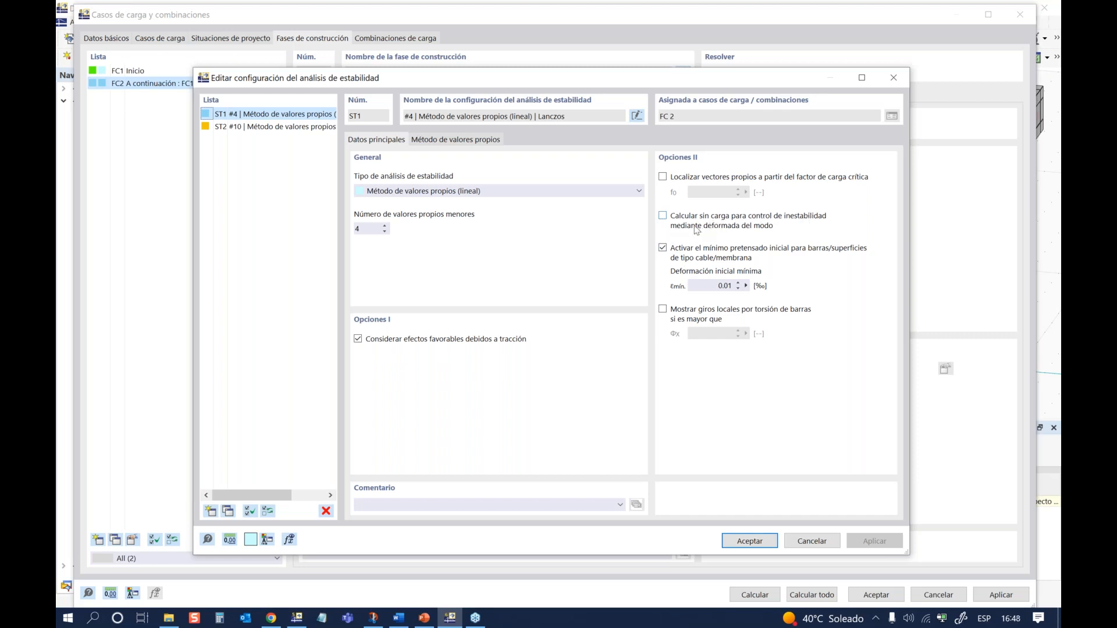
pyautogui.click(663, 216)
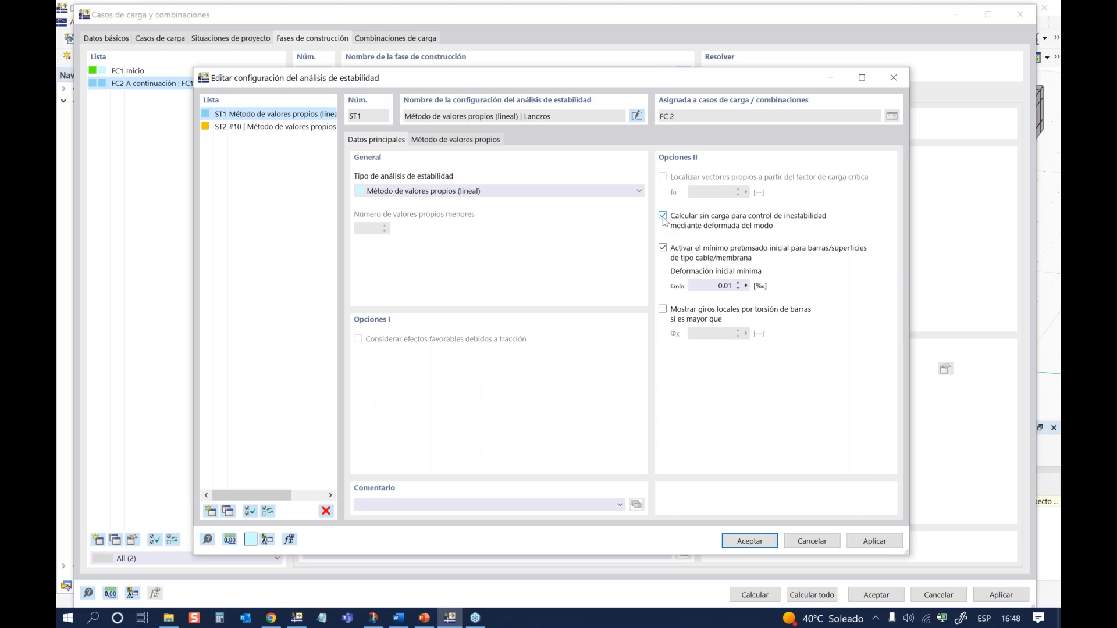
pyautogui.click(663, 217)
pyautogui.click(662, 217)
pyautogui.click(736, 542)
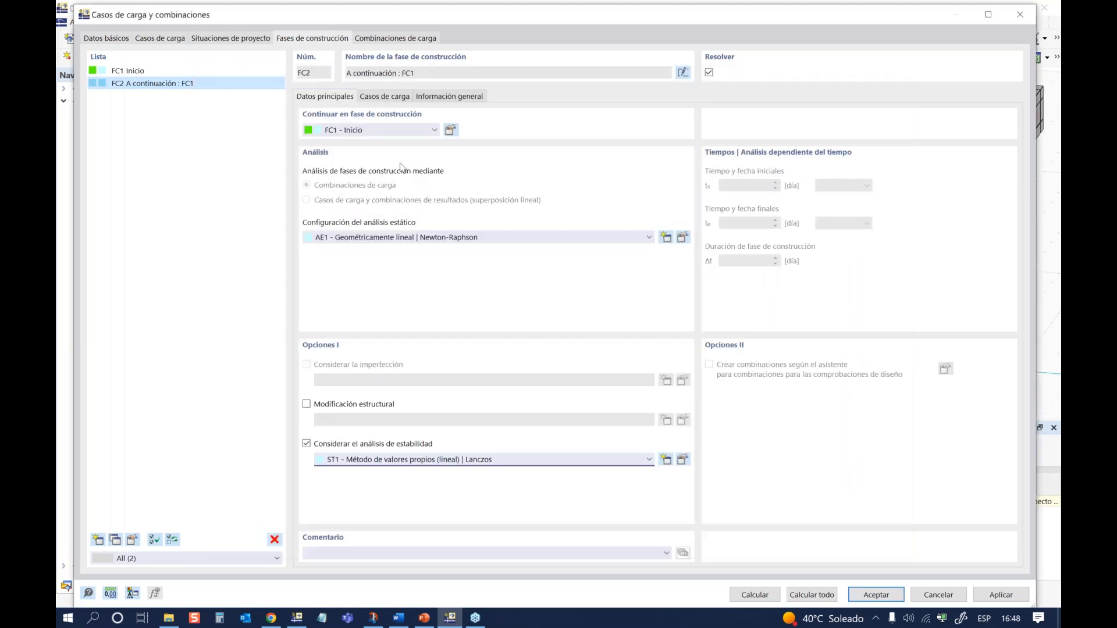
pyautogui.click(370, 97)
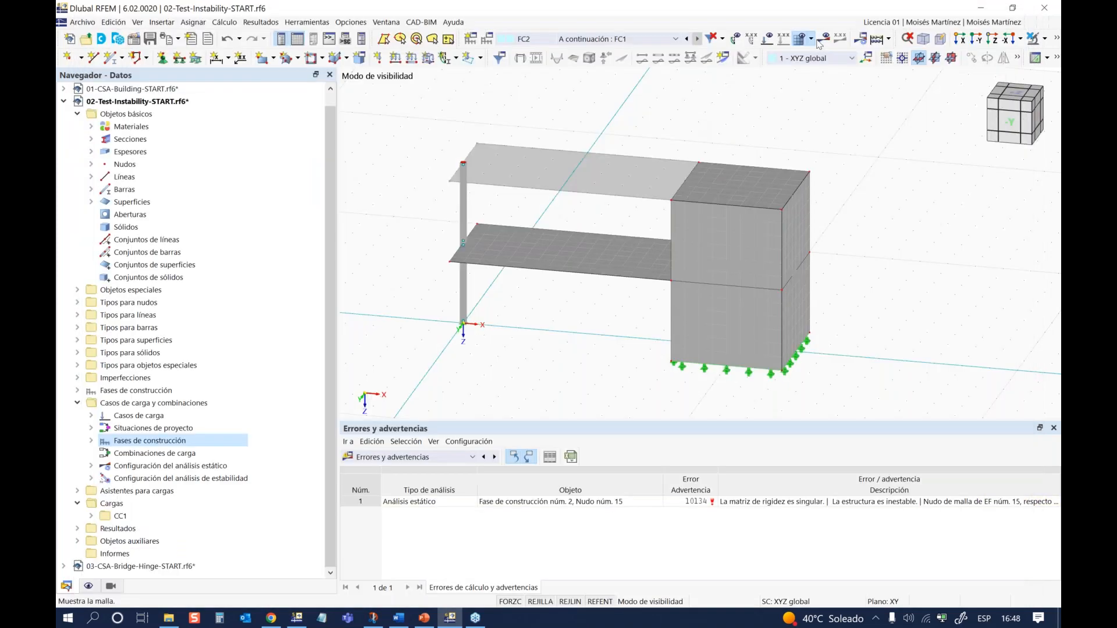
# Step: Recalculate construction stage FC2 with the stability analysis, and acknowledge the calculation message
pyautogui.click(823, 42)
pyautogui.click(614, 378)
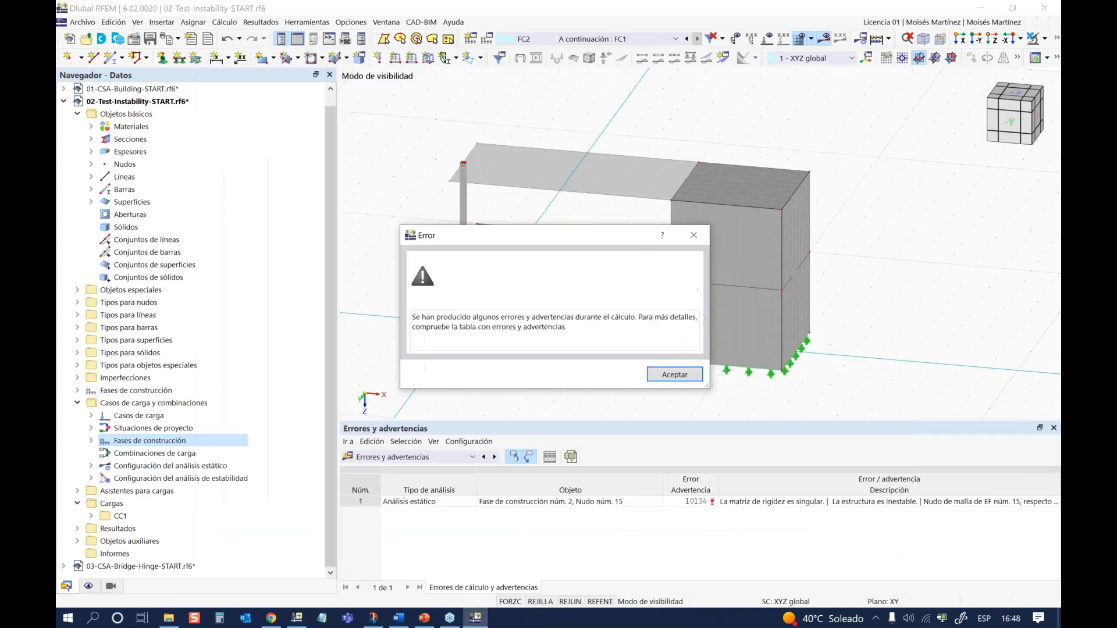
pyautogui.click(674, 374)
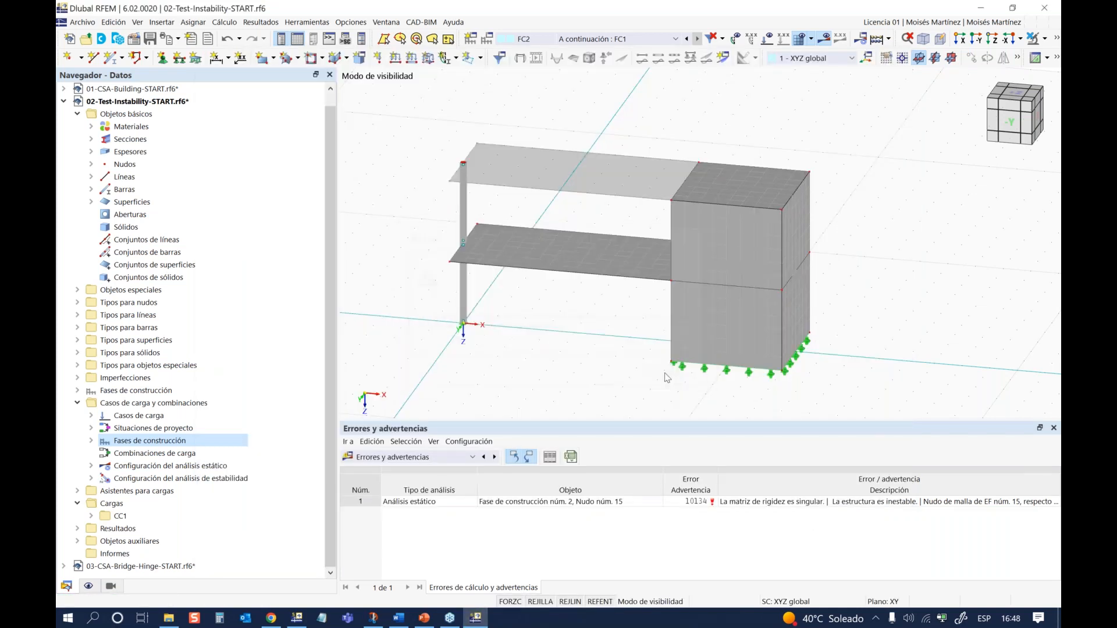
# Step: Inspect the first mode shape of FC2, and display the member deformation as coloured sections (Sección de colores)
pyautogui.moveTo(553, 331); pyautogui.dragTo(671, 349, button='middle')
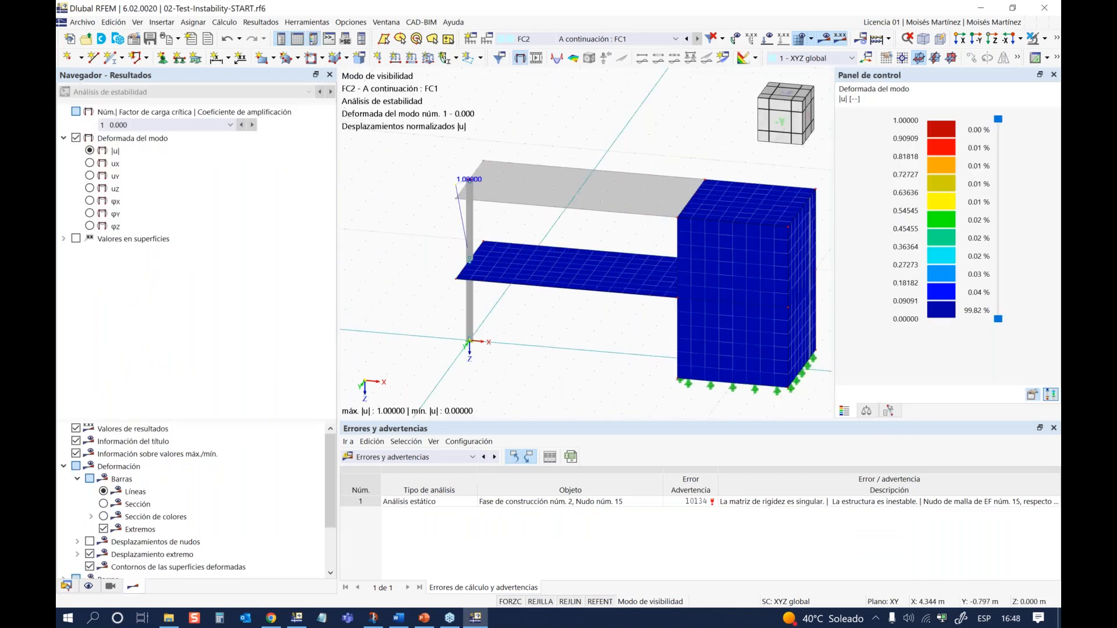
pyautogui.keyDown('ctrl'); pyautogui.moveTo(586, 334); pyautogui.dragTo(652, 282, button='middle'); pyautogui.keyUp('ctrl')
pyautogui.scroll(3, 441, 348)
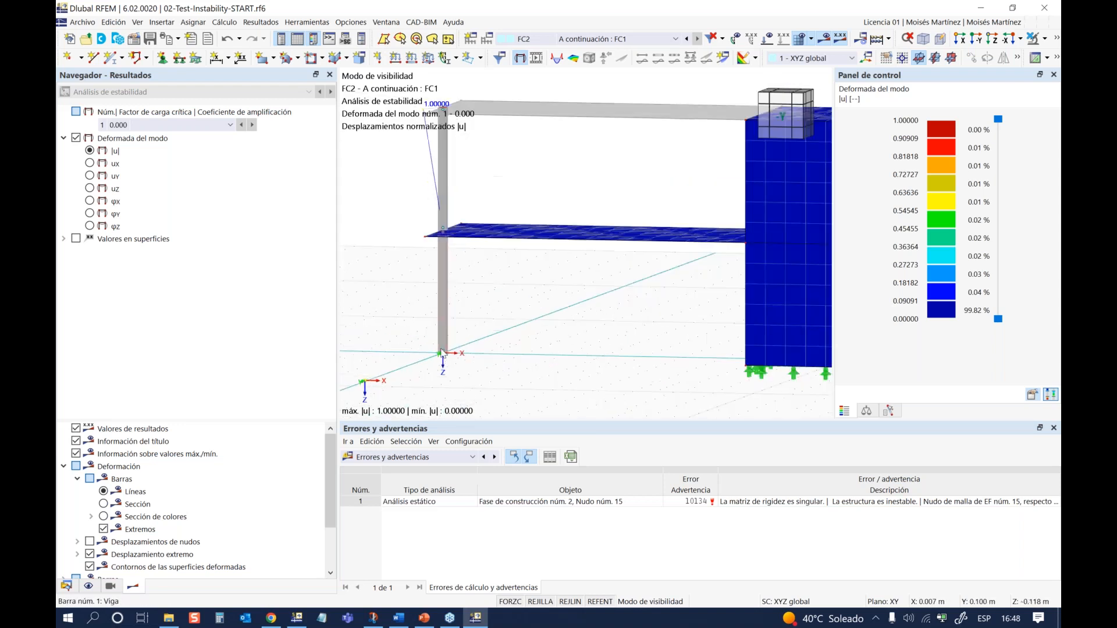
pyautogui.keyDown('ctrl'); pyautogui.moveTo(546, 290); pyautogui.dragTo(552, 322, button='middle'); pyautogui.keyUp('ctrl')
pyautogui.scroll(-2, 551, 322)
pyautogui.keyDown('ctrl'); pyautogui.moveTo(547, 181); pyautogui.dragTo(553, 191, button='middle'); pyautogui.keyUp('ctrl')
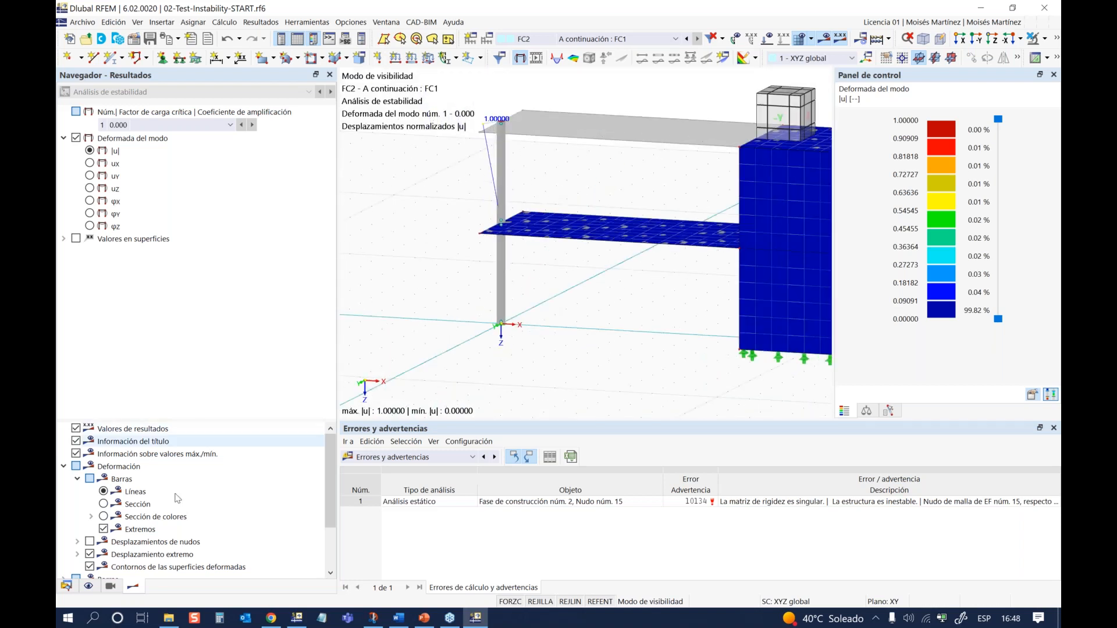
pyautogui.click(103, 516)
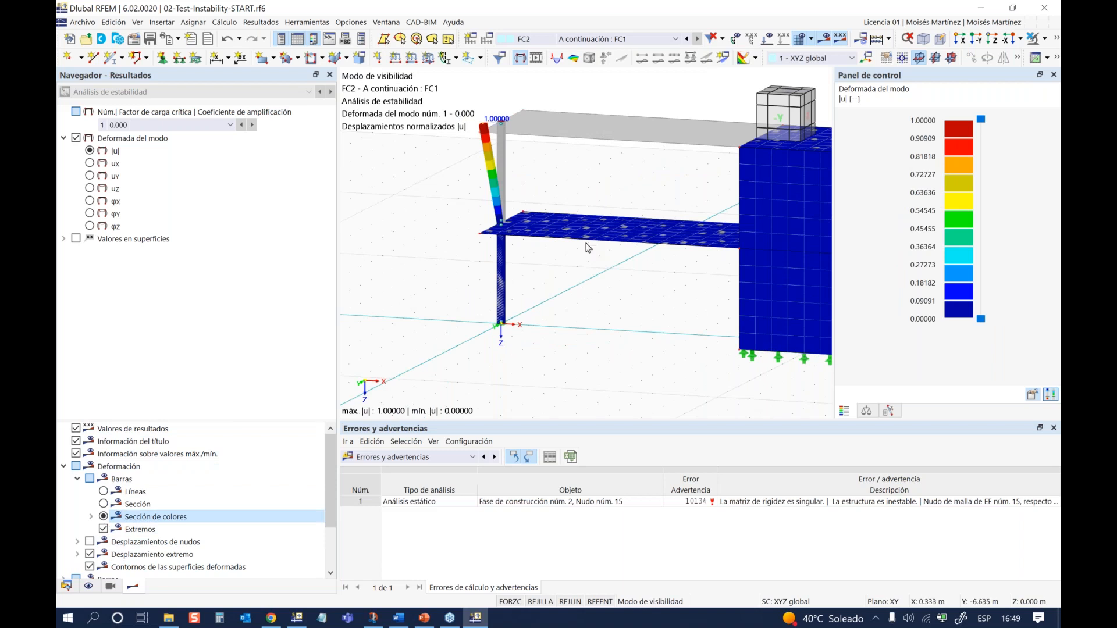
# Step: Fly through the model in fly camera mode to examine the first mode shape of FC2 around the unstable column
pyautogui.press('F3')
pyautogui.press('w')
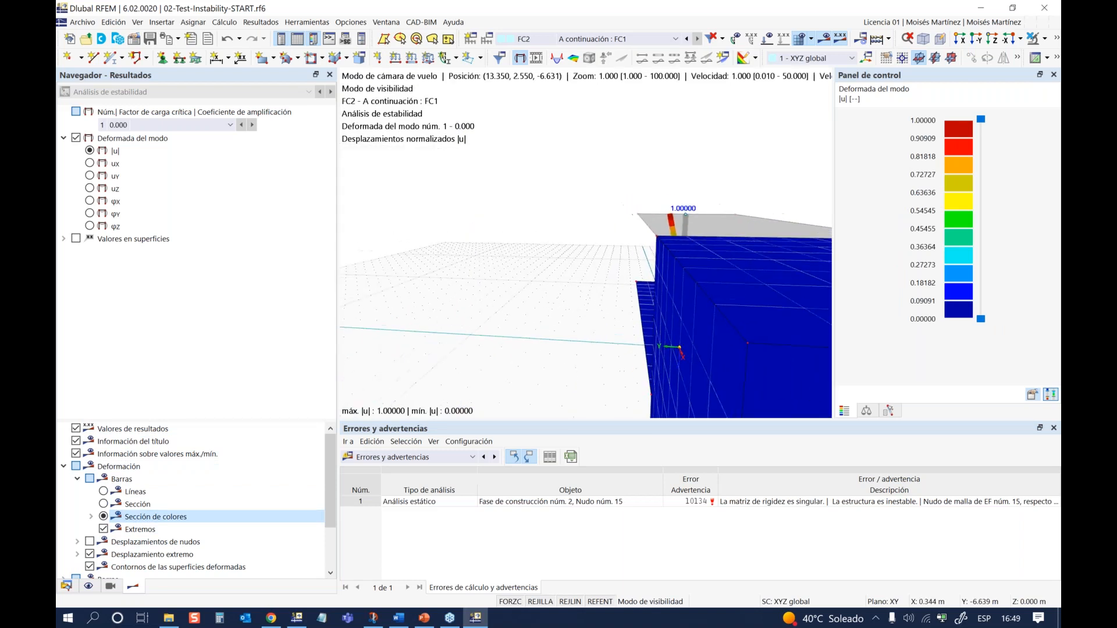
pyautogui.press('w')
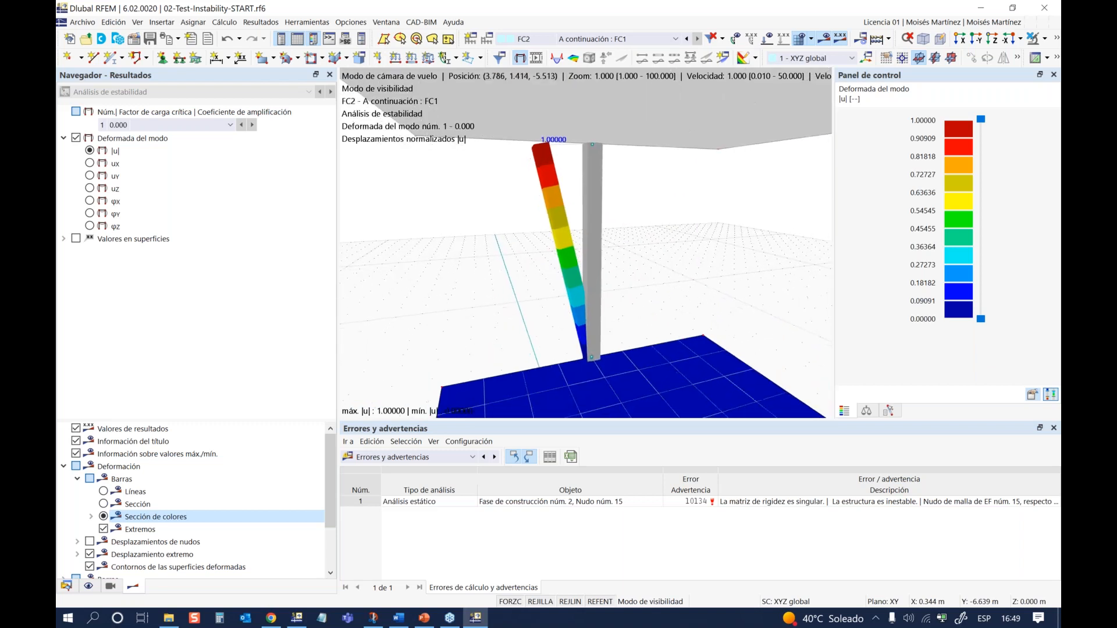
pyautogui.press('s')
pyautogui.press('a')
pyautogui.press('a')
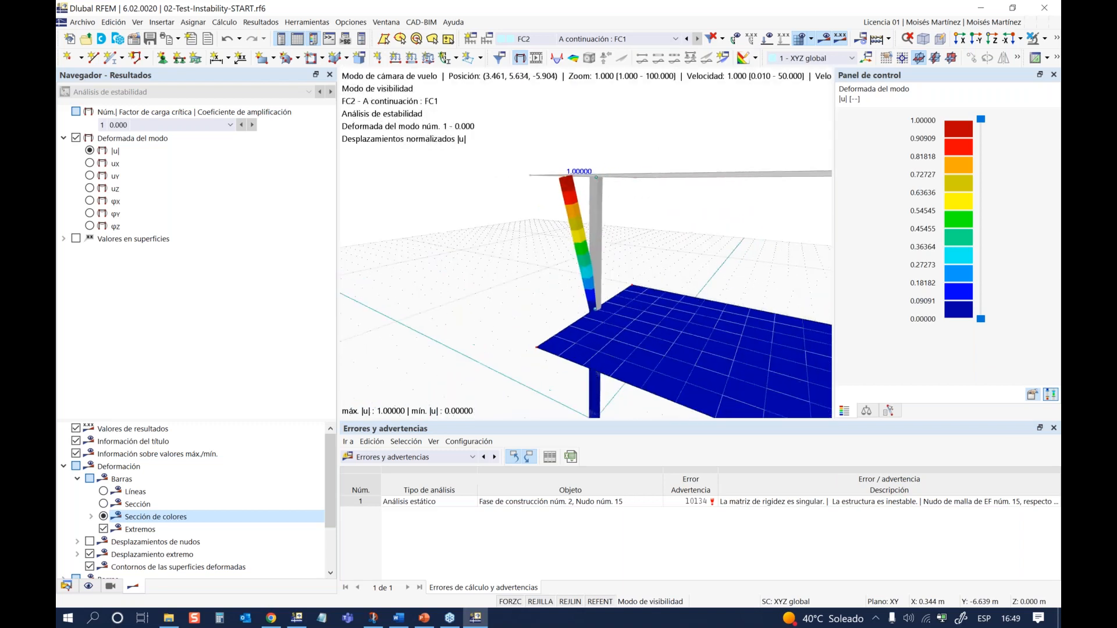
pyautogui.press('w')
pyautogui.press('s')
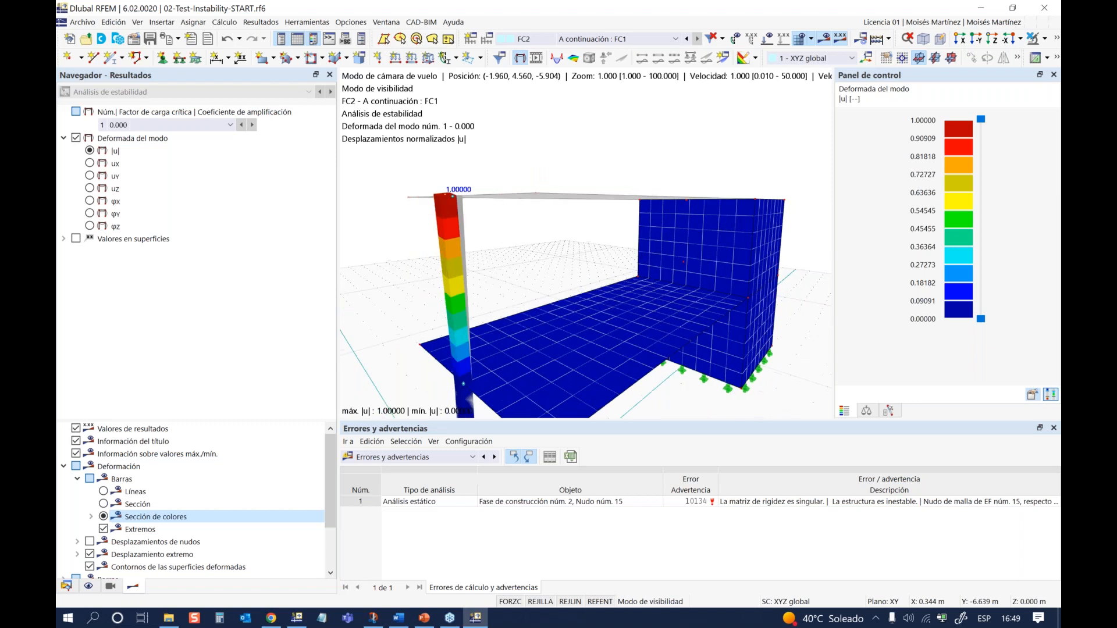
pyautogui.press('a')
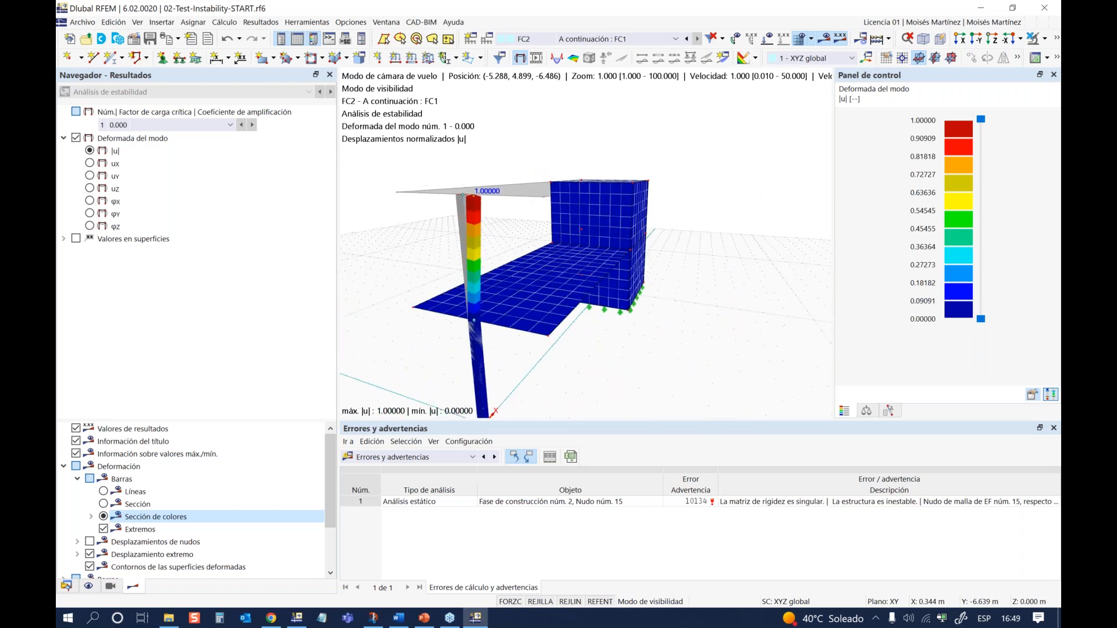
pyautogui.press('a')
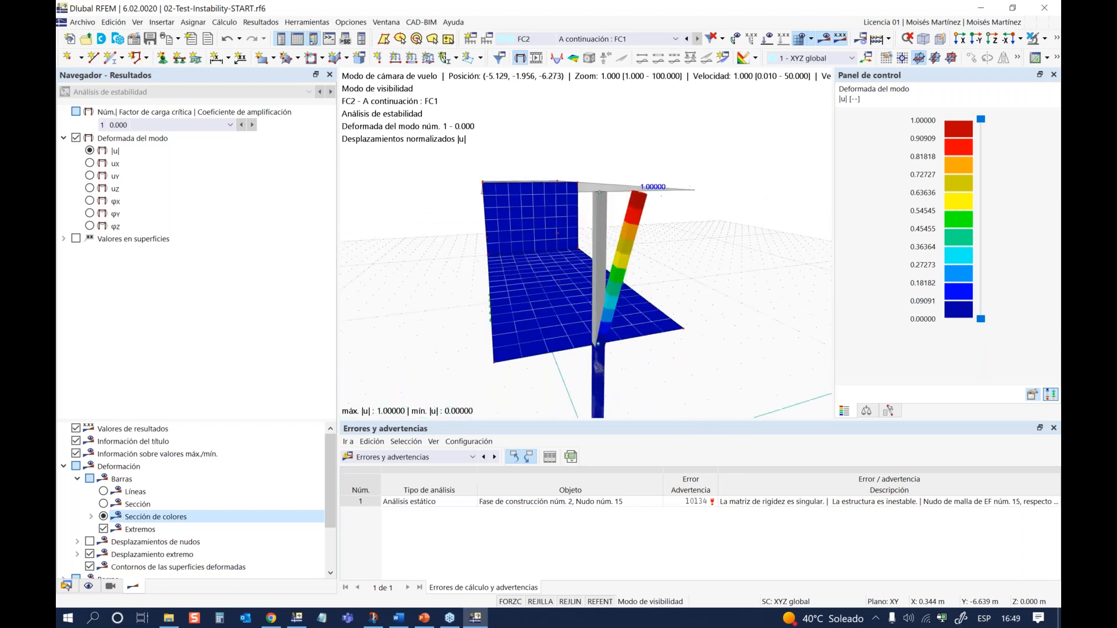
pyautogui.press('w')
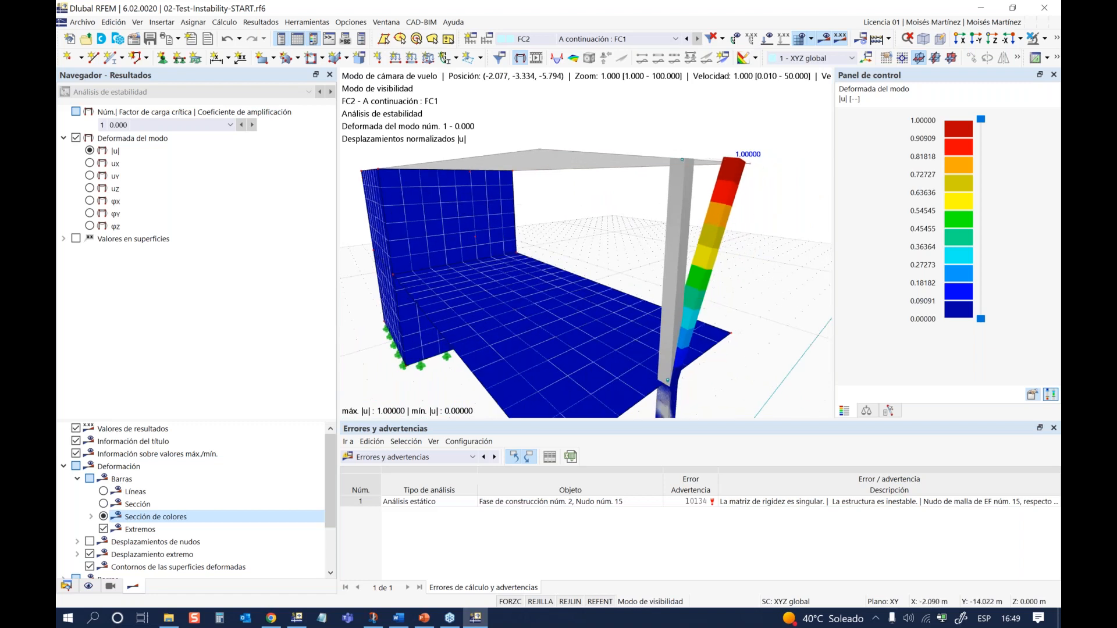
pyautogui.press('Escape')
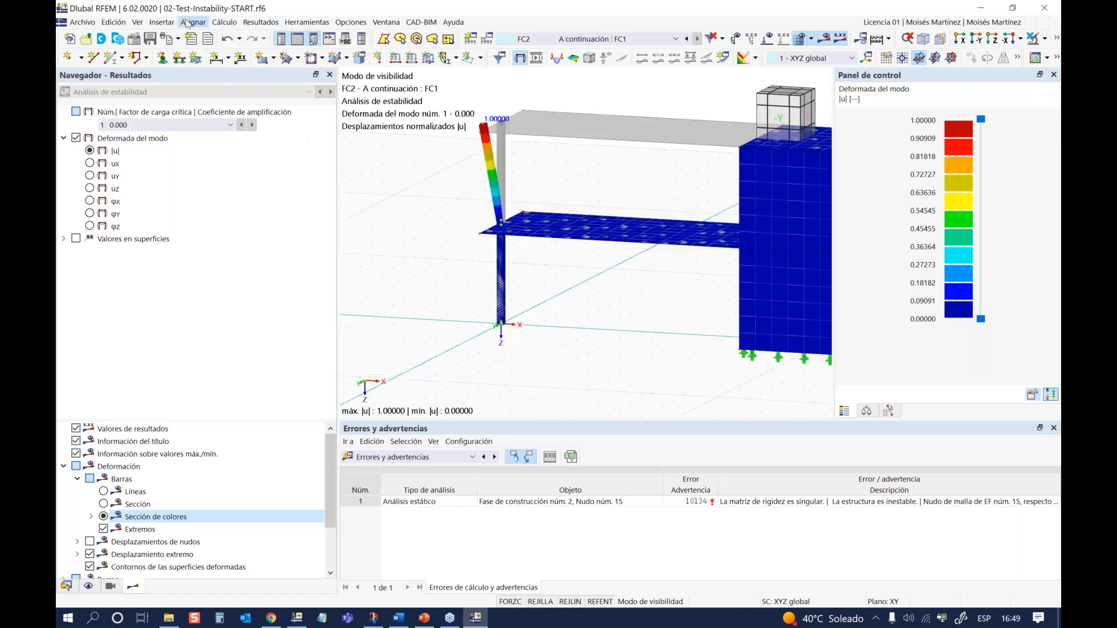
# Step: Look up the fly camera mode command (Modo de cámara de vuelo), and examine the FC2 mode shape from several angles
pyautogui.click(123, 21)
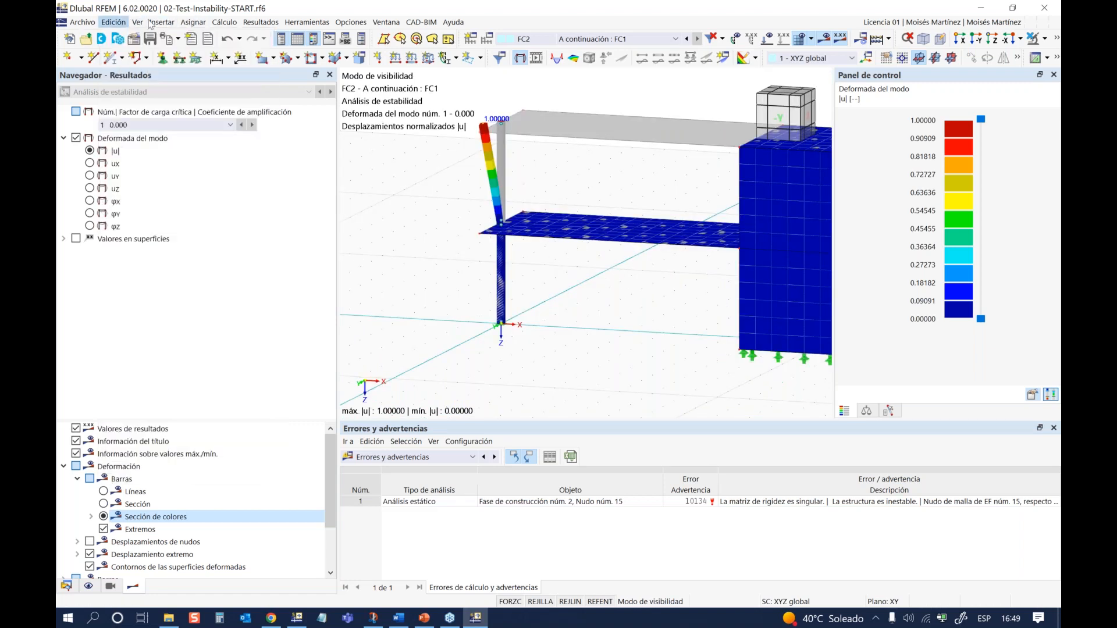
pyautogui.moveTo(135, 26)
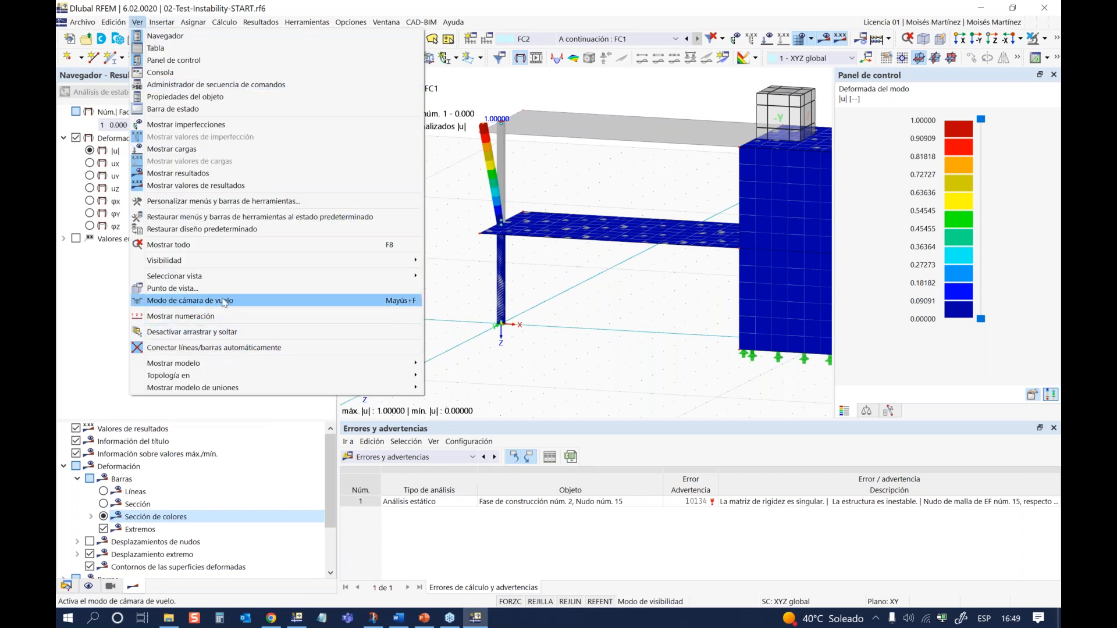
pyautogui.click(221, 301)
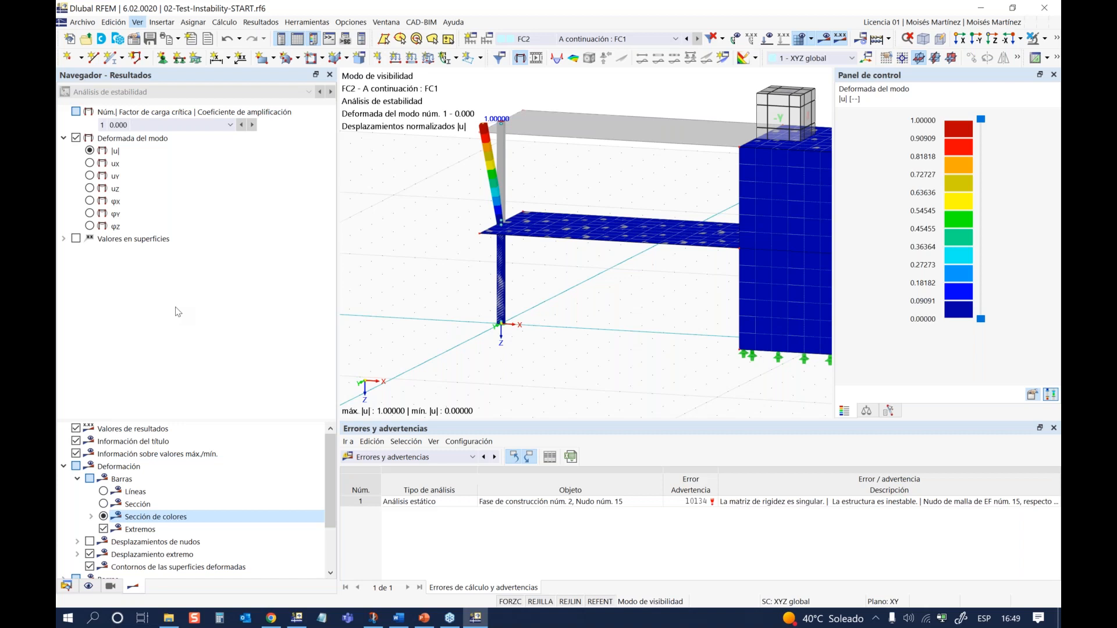
pyautogui.moveTo(544, 343); pyautogui.dragTo(483, 359, button='middle')
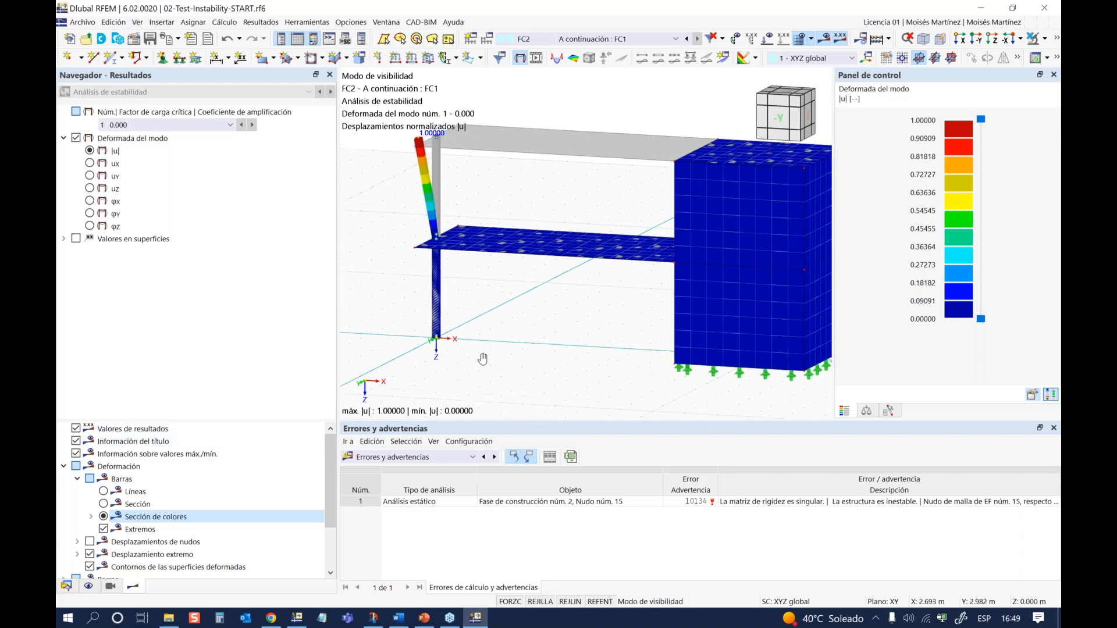
pyautogui.moveTo(511, 291); pyautogui.dragTo(602, 267, button='middle')
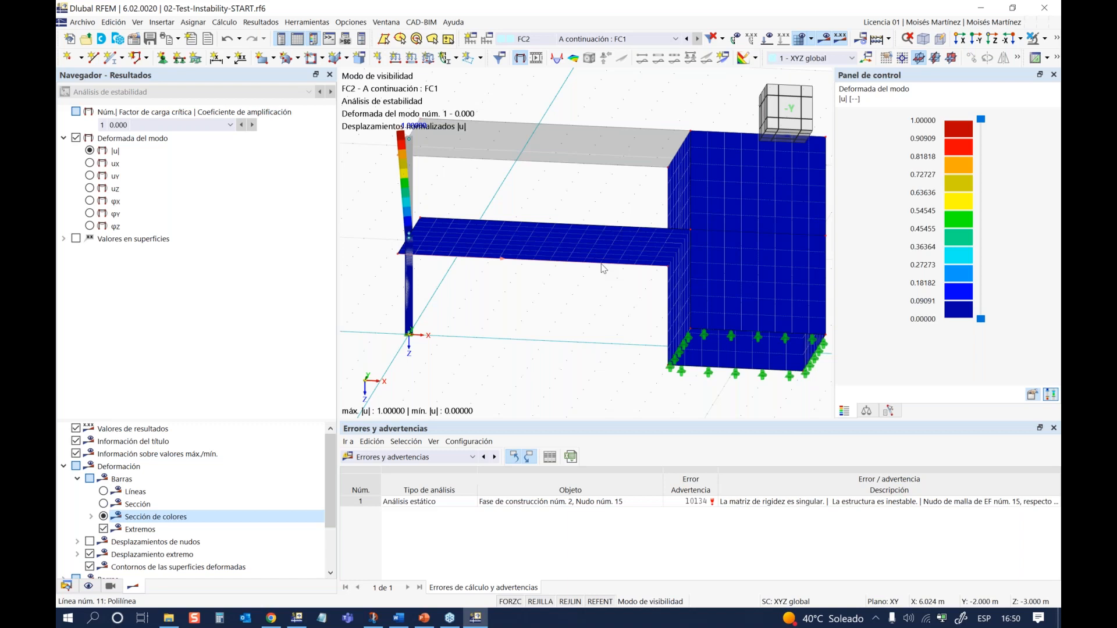
pyautogui.scroll(-2, 580, 288)
pyautogui.keyDown('ctrl'); pyautogui.moveTo(571, 284); pyautogui.dragTo(606, 300, button='middle'); pyautogui.keyUp('ctrl')
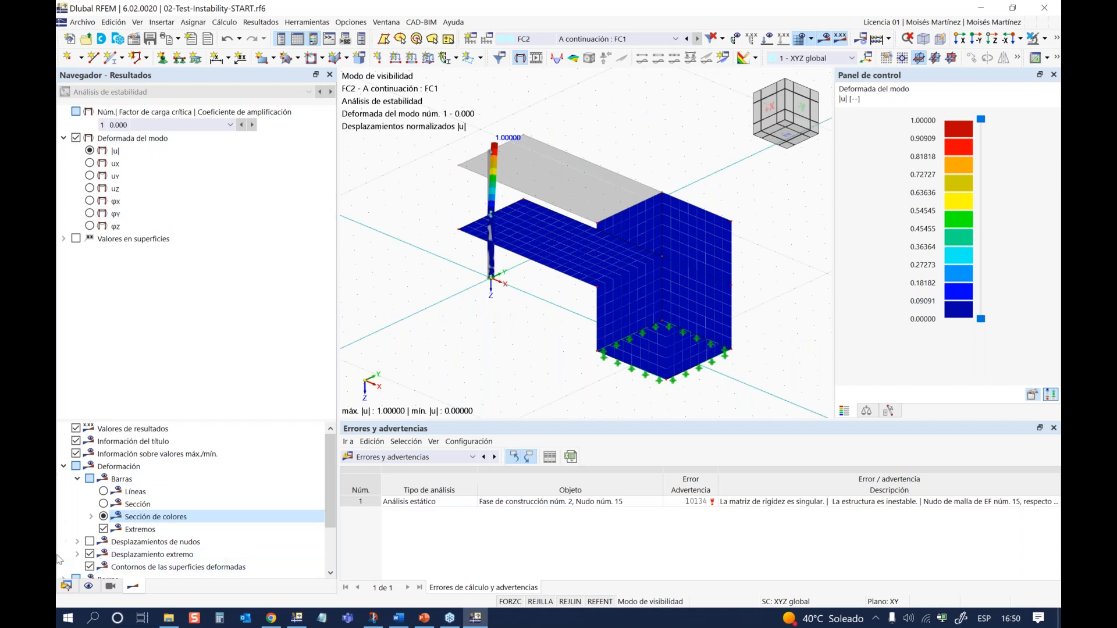
# Step: Switch to the 03-CSA-Bridge-Hinge-START model and view the whole bridge
pyautogui.click(67, 586)
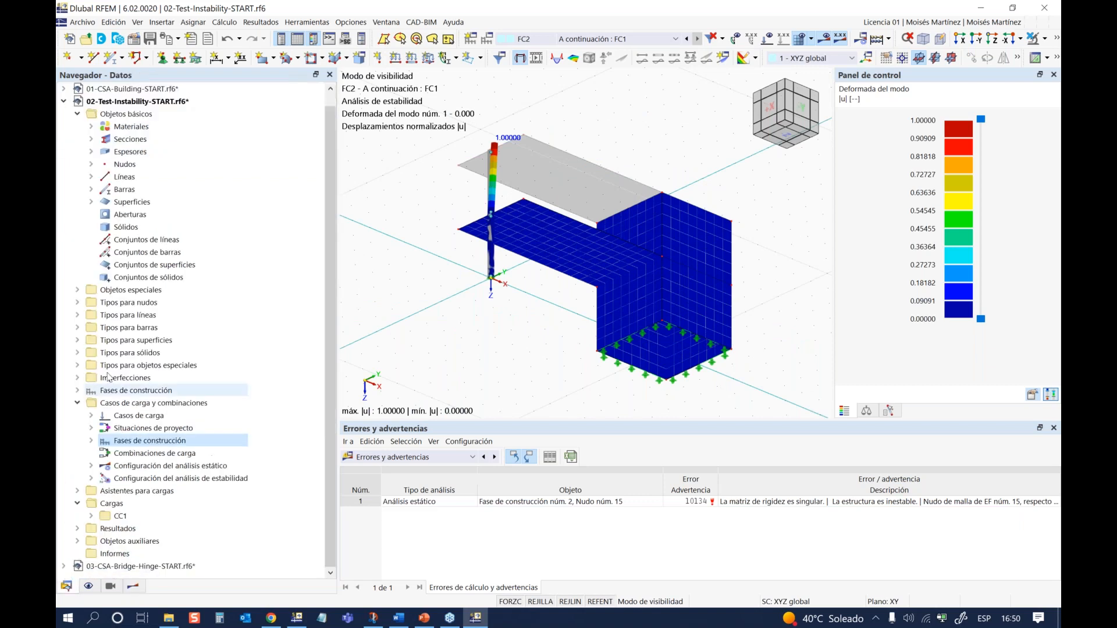
pyautogui.click(64, 101)
pyautogui.click(122, 126)
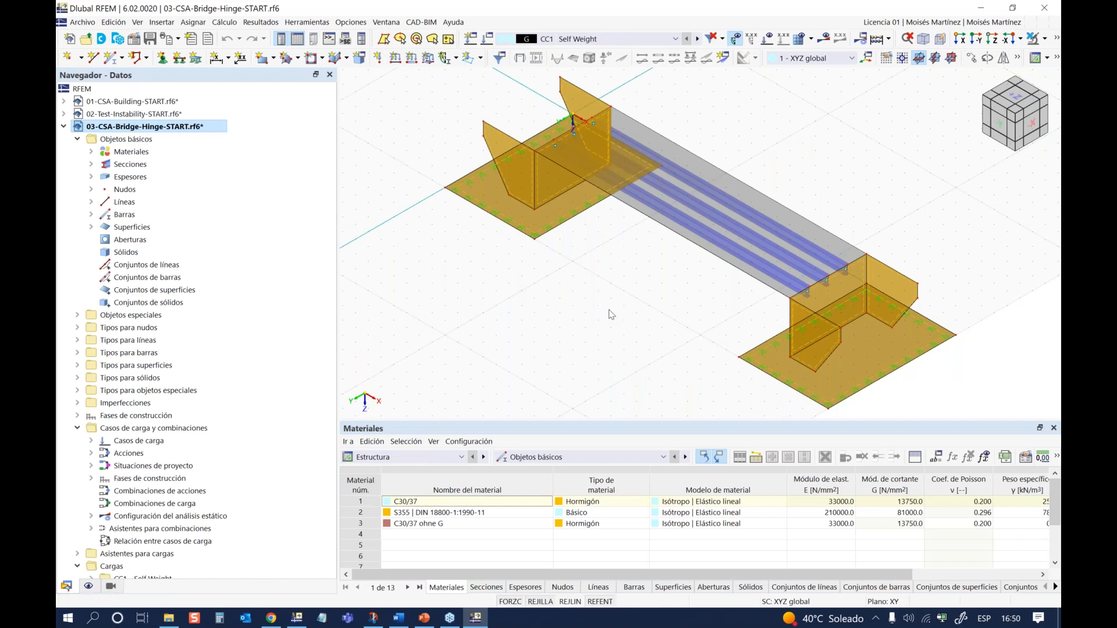
pyautogui.moveTo(613, 316); pyautogui.dragTo(577, 325, button='middle')
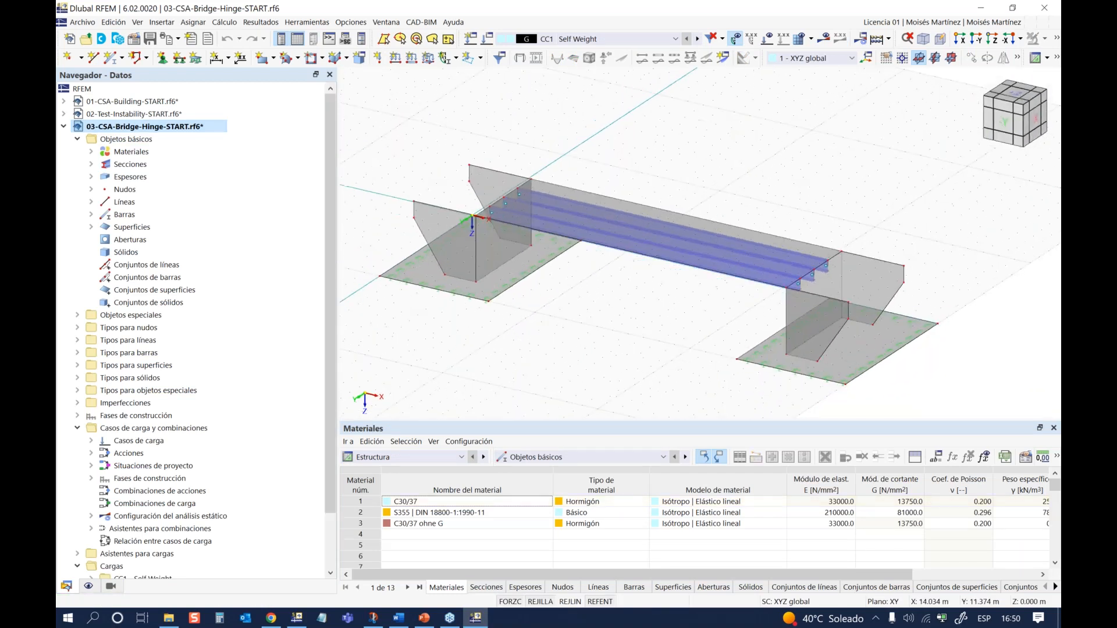
# Step: Show construction stage FC1 Foundations of the bridge, and turn off the display of hidden objects in the background
pyautogui.click(675, 39)
pyautogui.click(582, 80)
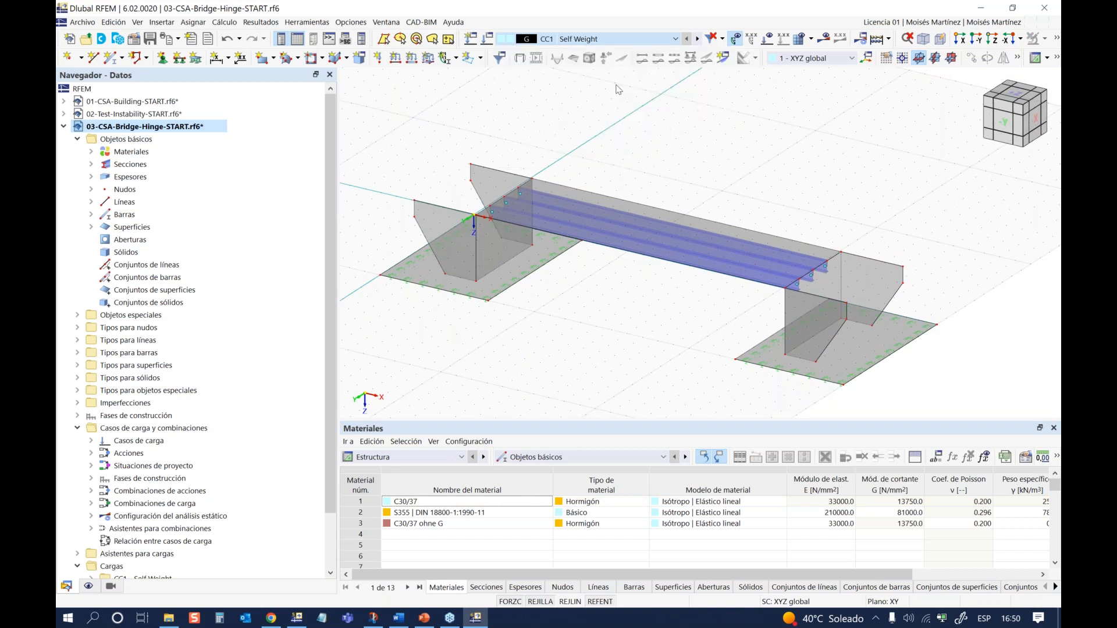
pyautogui.rightClick(491, 348)
pyautogui.click(632, 166)
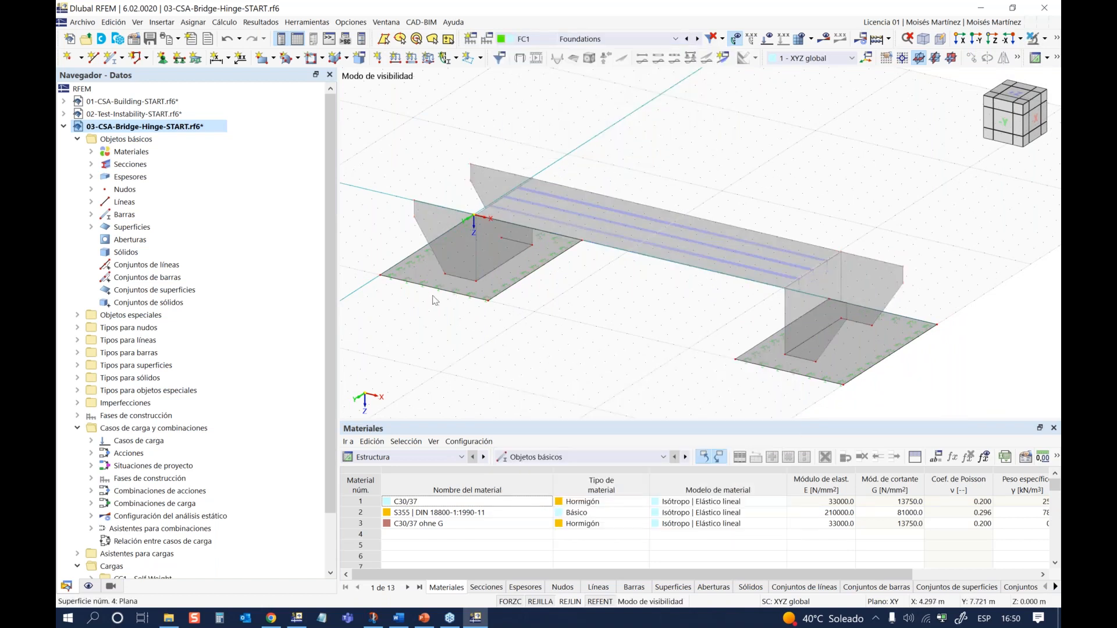
pyautogui.moveTo(578, 352)
pyautogui.keyDown('ctrl'); pyautogui.mouseDown(button='middle')
pyautogui.moveTo(576, 334)
pyautogui.moveTo(618, 336)
pyautogui.moveTo(588, 334)
pyautogui.mouseUp(button='middle'); pyautogui.keyUp('ctrl')
pyautogui.rightClick(615, 139)
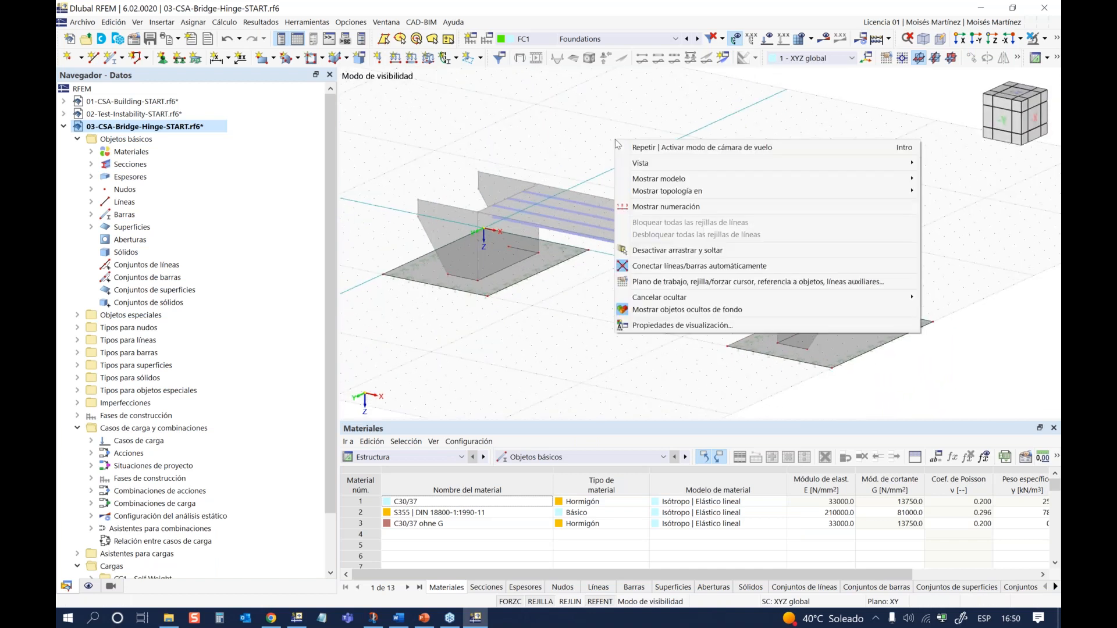
pyautogui.click(655, 309)
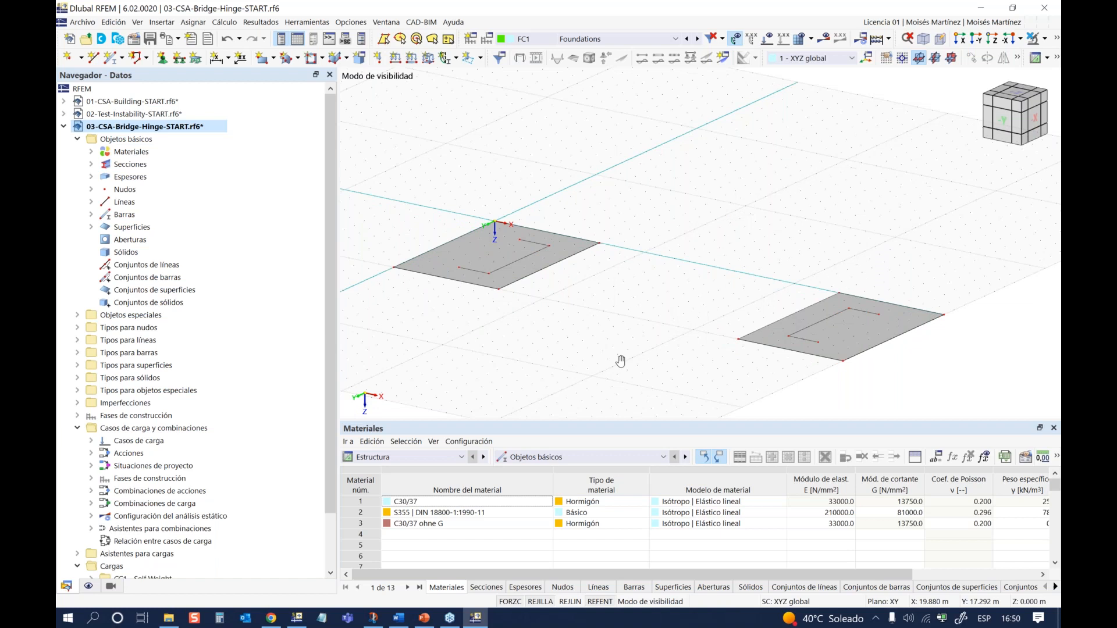
pyautogui.keyDown('ctrl'); pyautogui.moveTo(594, 379); pyautogui.dragTo(462, 364, button='middle'); pyautogui.keyUp('ctrl')
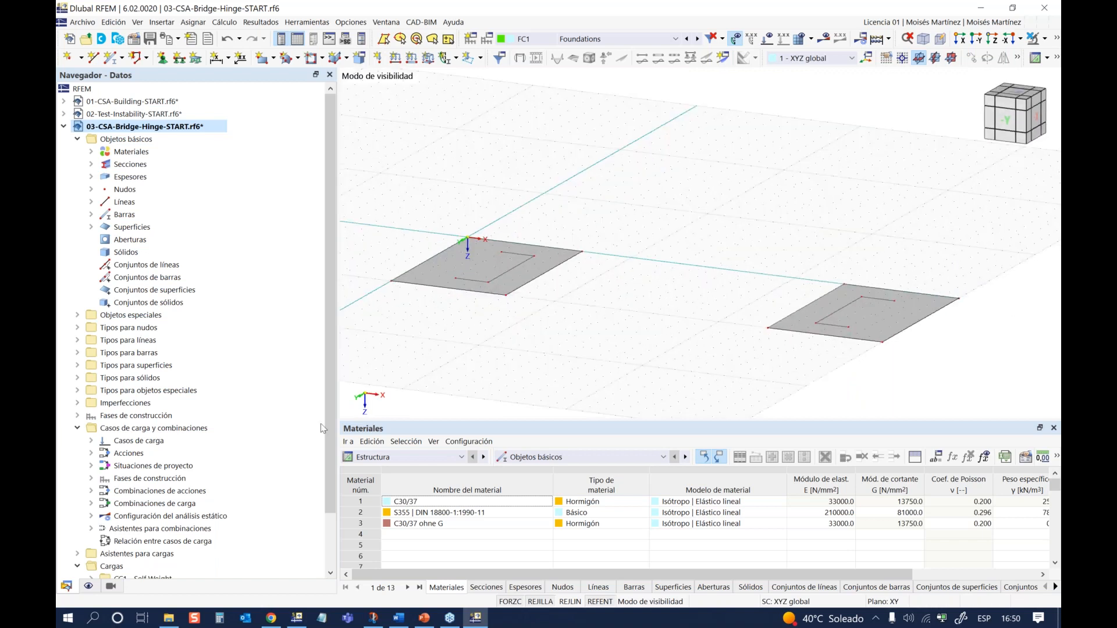
# Step: Render the solid model's surfaces as filled including thickness (Relleno incluido espesor), and inspect the foundation slabs
pyautogui.click(88, 586)
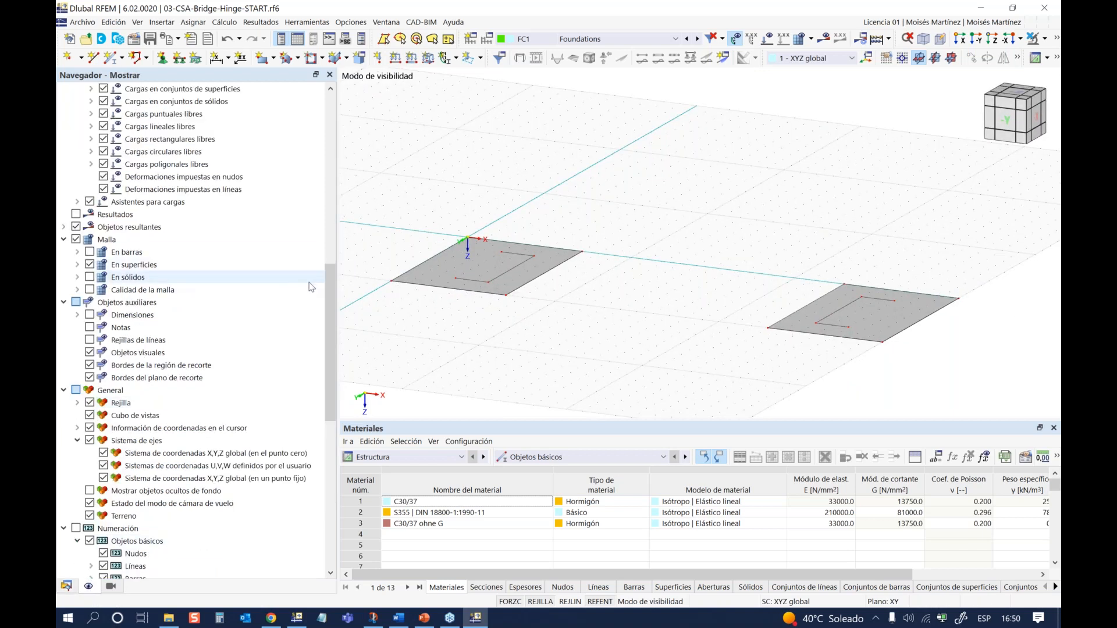
pyautogui.moveTo(334, 290); pyautogui.dragTo(335, 443)
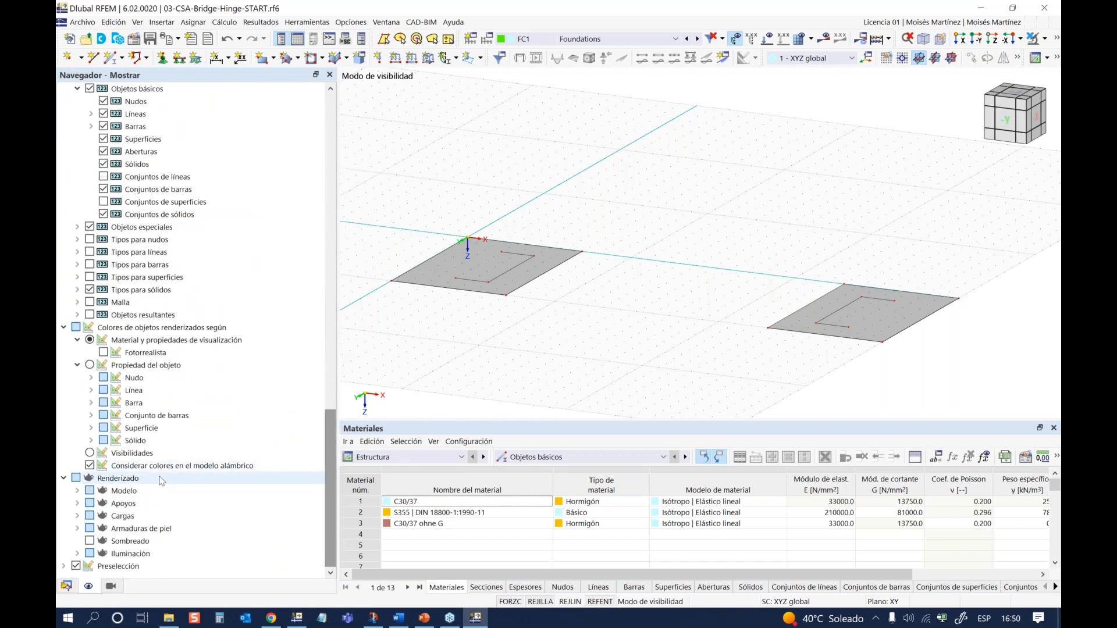
pyautogui.doubleClick(124, 490)
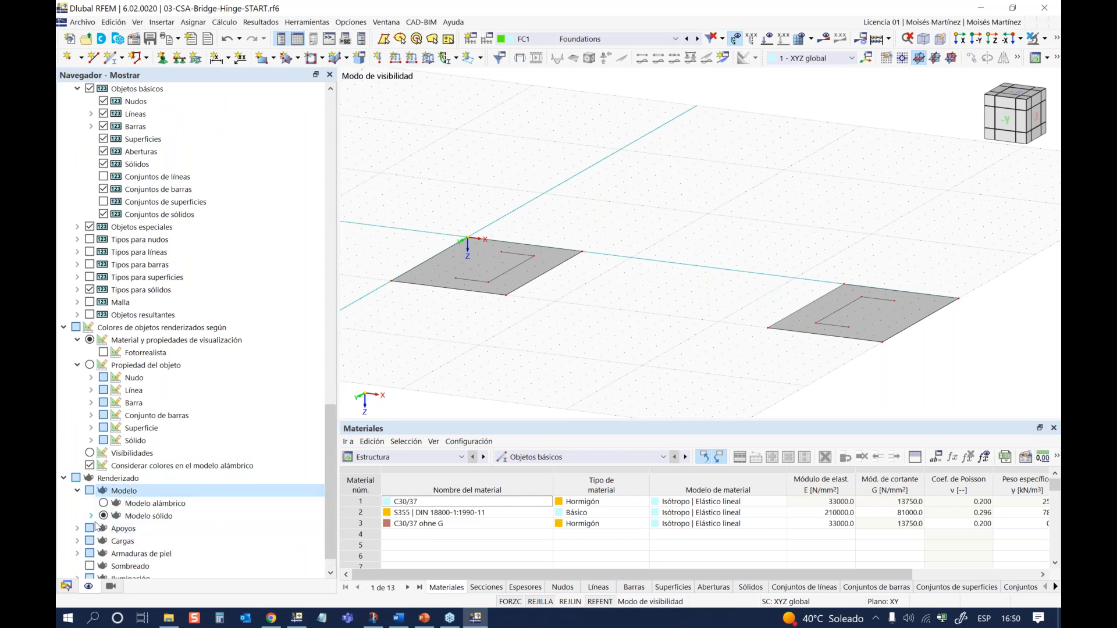
pyautogui.doubleClick(116, 515)
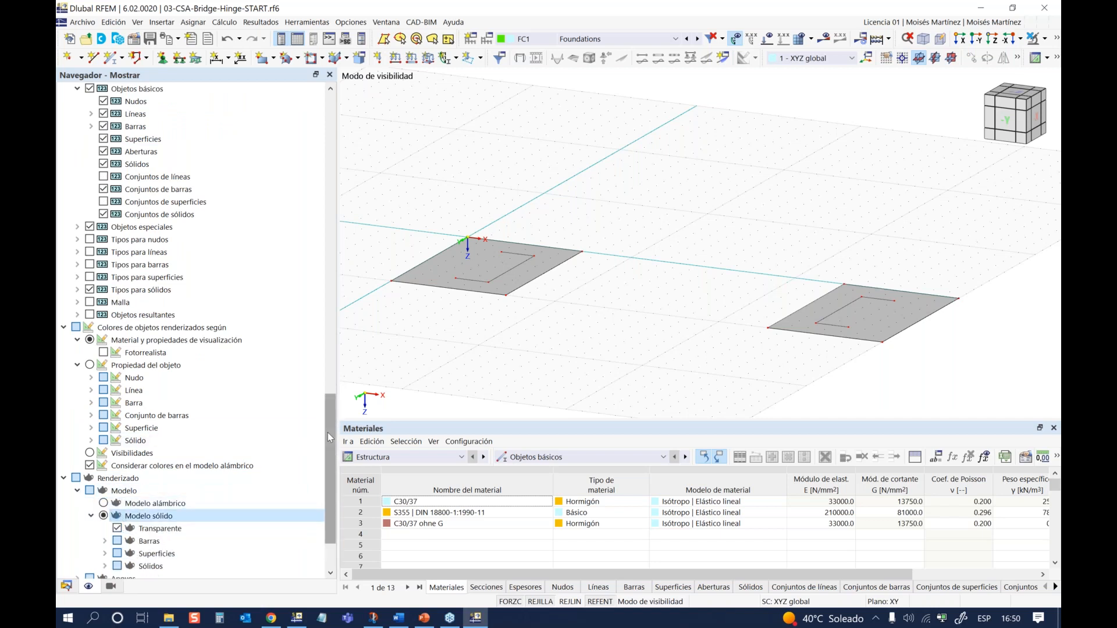
pyautogui.moveTo(328, 431); pyautogui.dragTo(331, 455)
pyautogui.doubleClick(154, 479)
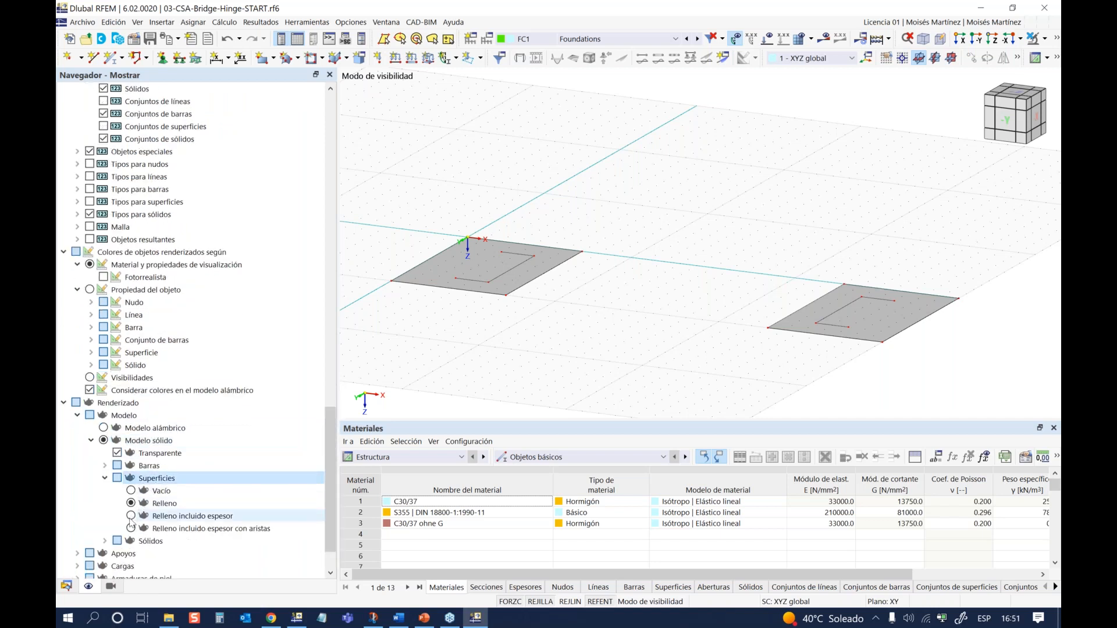
pyautogui.click(132, 516)
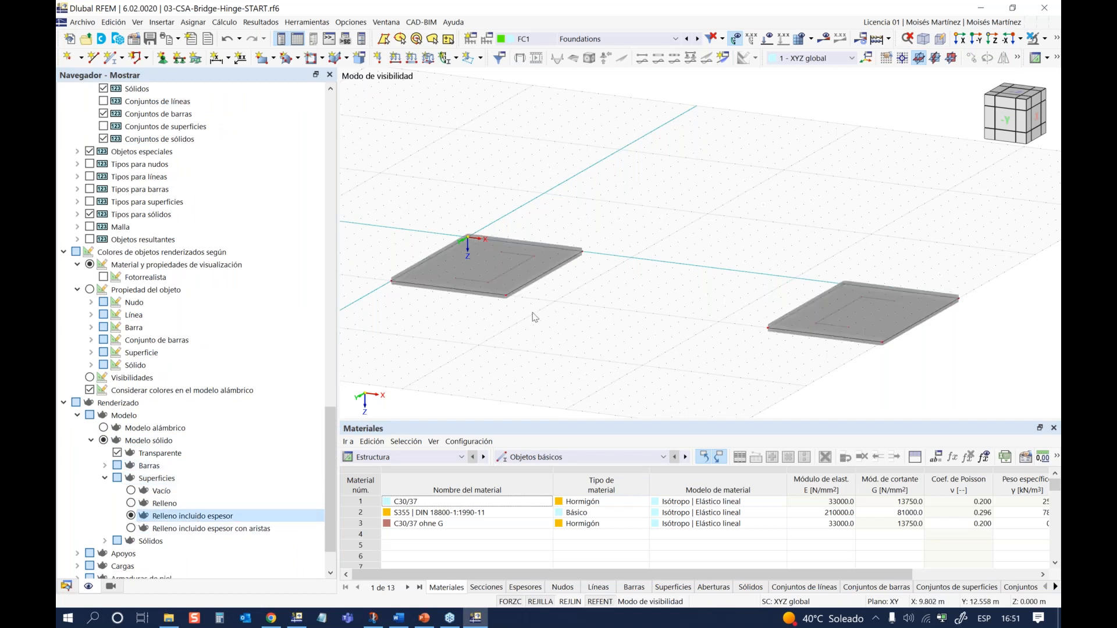
pyautogui.scroll(1, 534, 317)
pyautogui.scroll(4, 518, 319)
pyautogui.moveTo(509, 324); pyautogui.dragTo(628, 401, button='middle')
pyautogui.scroll(-5, 623, 320)
pyautogui.moveTo(639, 357); pyautogui.dragTo(611, 340, button='middle')
# Step: Turn off the grid (REJILLA) in the model view of the foundation stage
pyautogui.rightClick(415, 165)
pyautogui.click(544, 333)
pyautogui.moveTo(544, 335); pyautogui.dragTo(550, 306, button='middle')
pyautogui.keyDown('ctrl'); pyautogui.moveTo(571, 247); pyautogui.dragTo(611, 338, button='middle'); pyautogui.keyUp('ctrl')
pyautogui.click(541, 603)
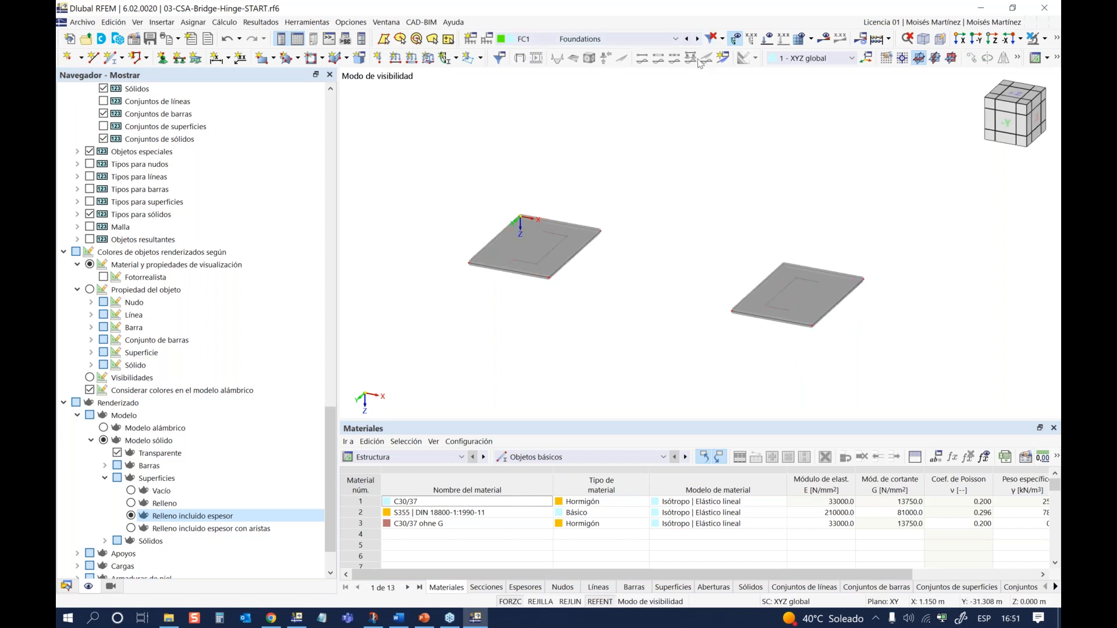
# Step: Show construction stage FC2 Bridge Abutment, and examine the abutment walls on the foundation slabs
pyautogui.click(697, 38)
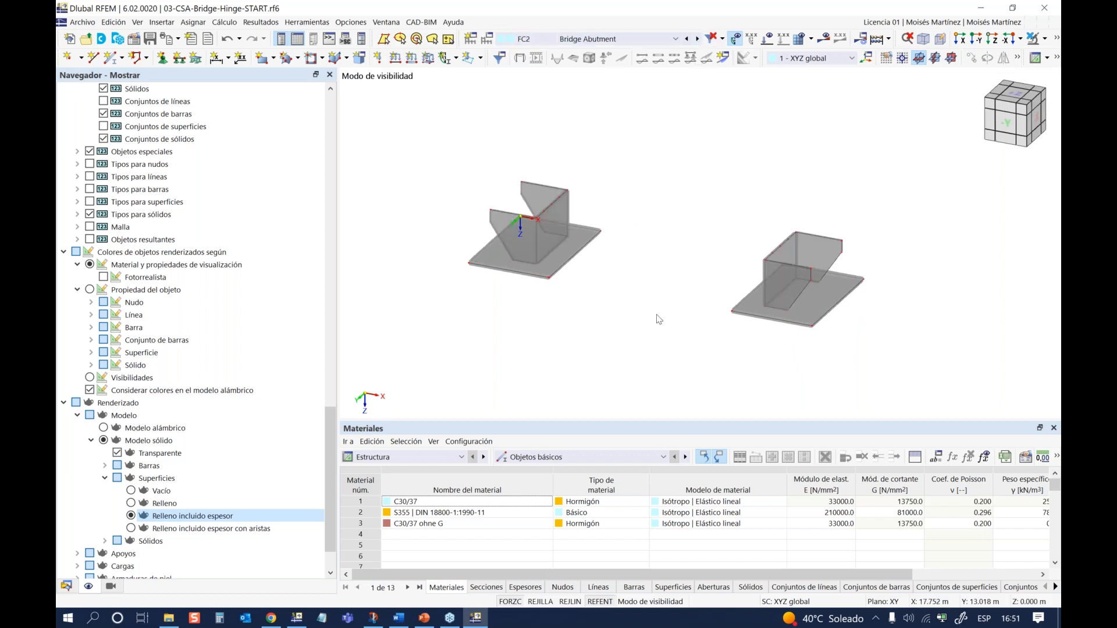
pyautogui.scroll(1, 634, 239)
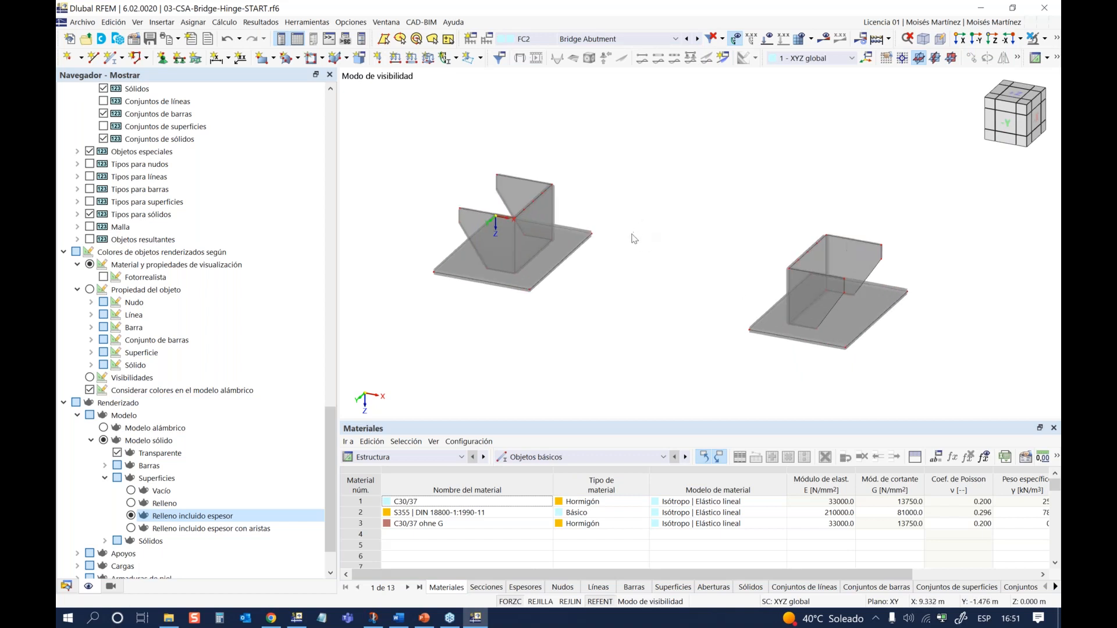
pyautogui.scroll(3, 515, 222)
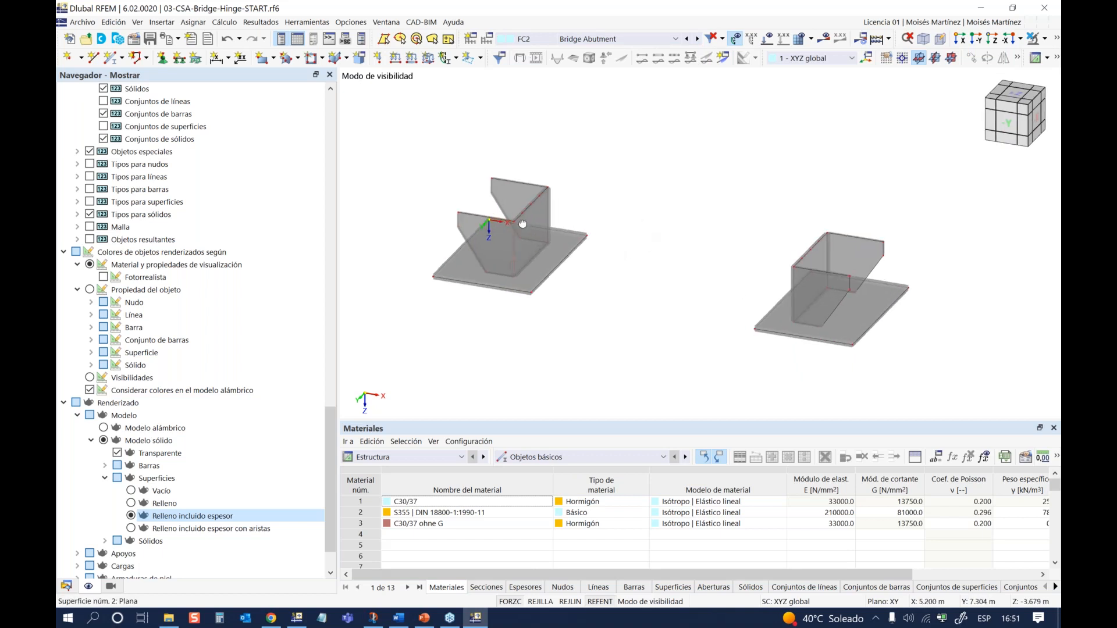
pyautogui.scroll(-2, 515, 222)
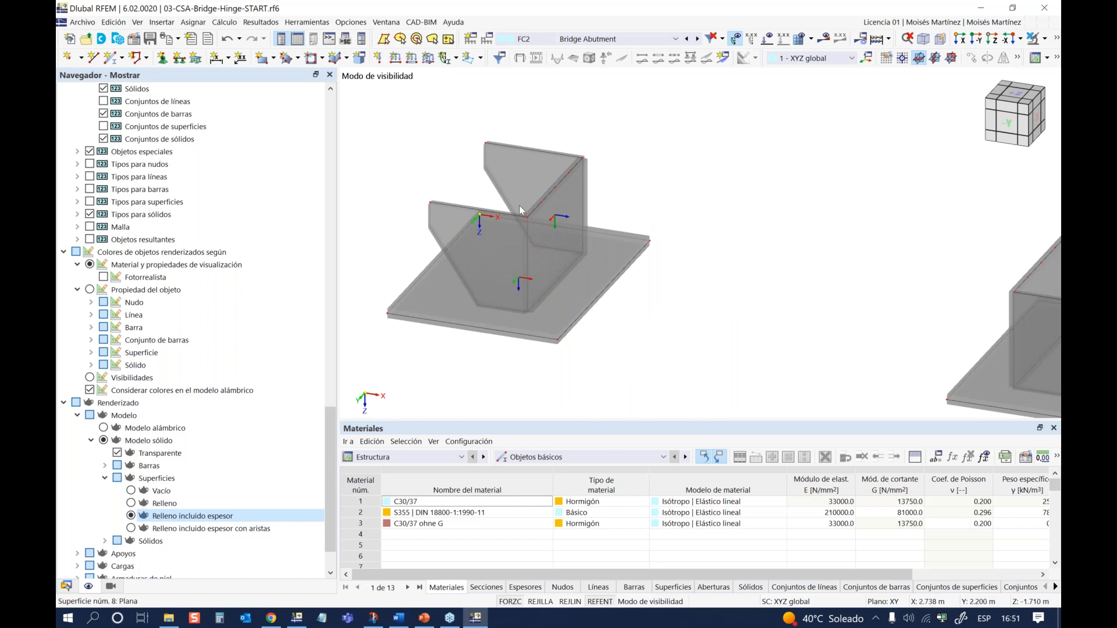
pyautogui.scroll(-3, 657, 272)
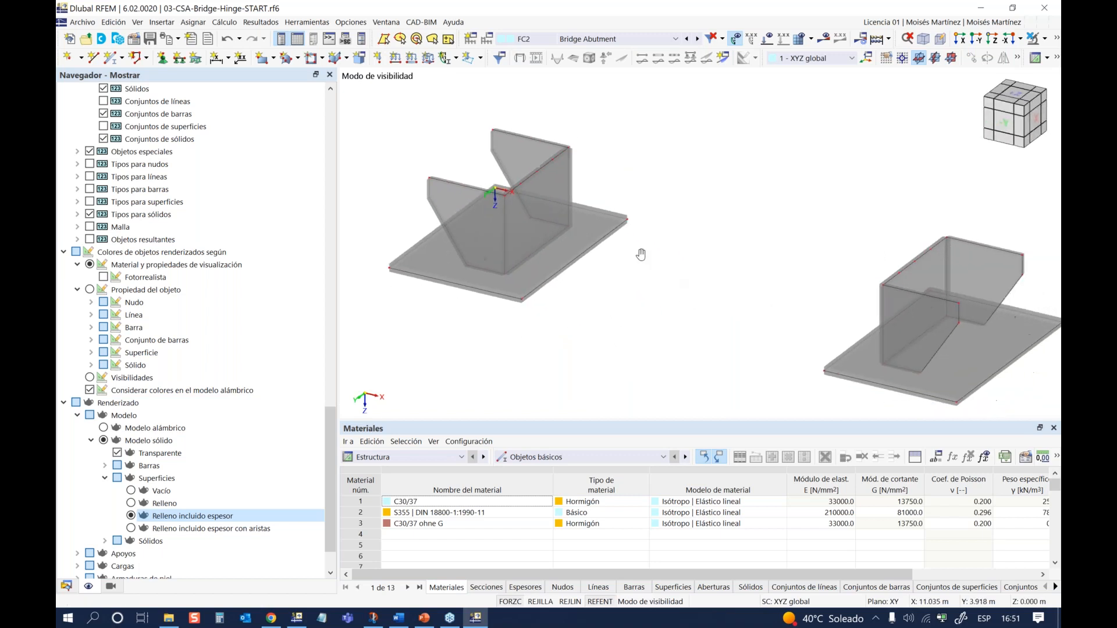
pyautogui.moveTo(645, 257)
pyautogui.keyDown('ctrl'); pyautogui.mouseDown(button='middle')
pyautogui.moveTo(644, 274)
pyautogui.moveTo(625, 262)
pyautogui.mouseUp(button='middle'); pyautogui.keyUp('ctrl')
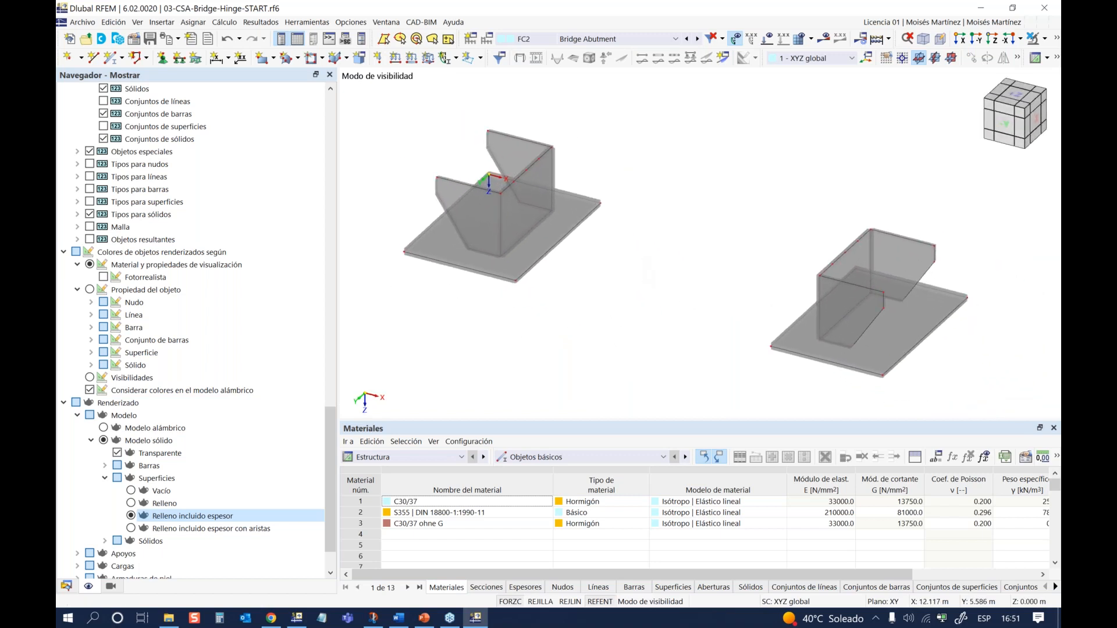
# Step: Show construction stage FC3 Steel Girder, and examine where the steel girders connect to the abutment wall
pyautogui.click(698, 38)
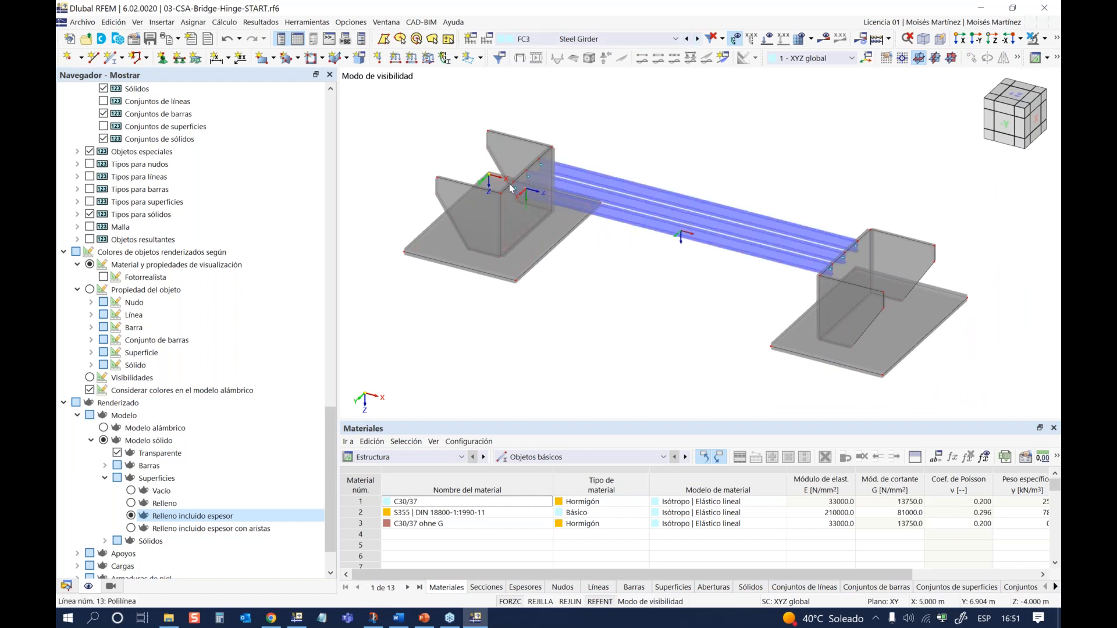
pyautogui.scroll(5, 507, 187)
pyautogui.scroll(2, 507, 187)
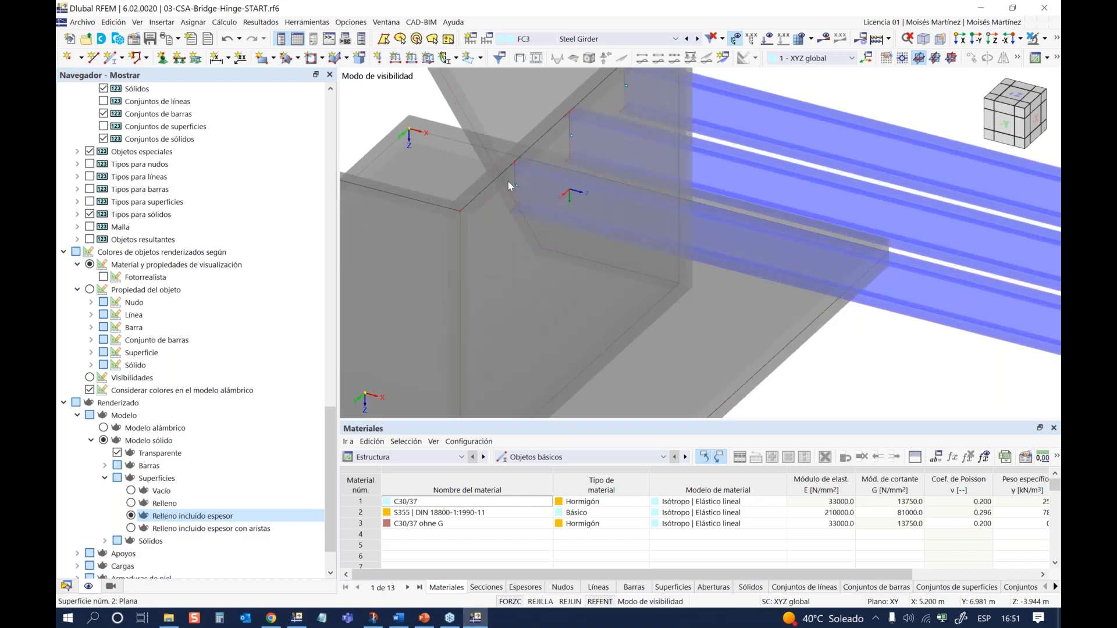
pyautogui.scroll(2, 507, 181)
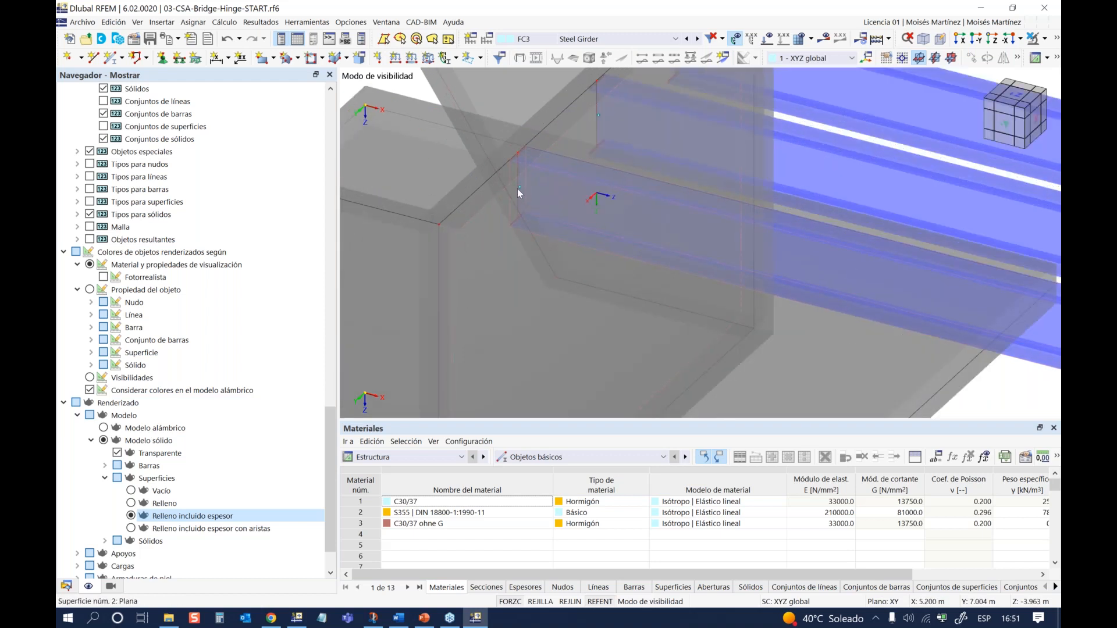
pyautogui.scroll(-2, 524, 191)
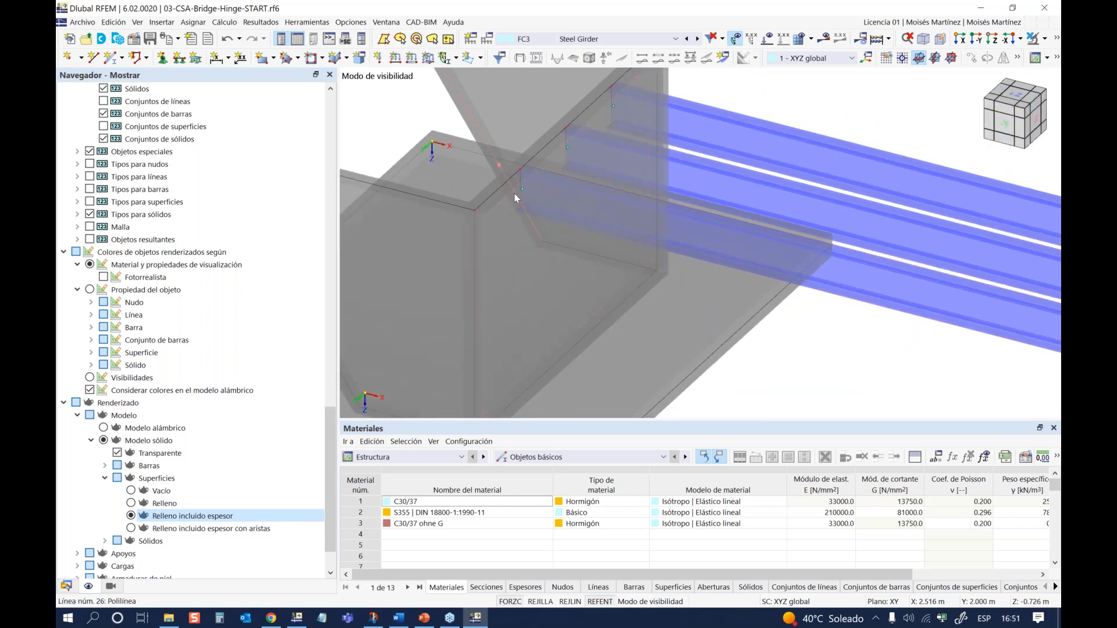
pyautogui.scroll(-5, 512, 198)
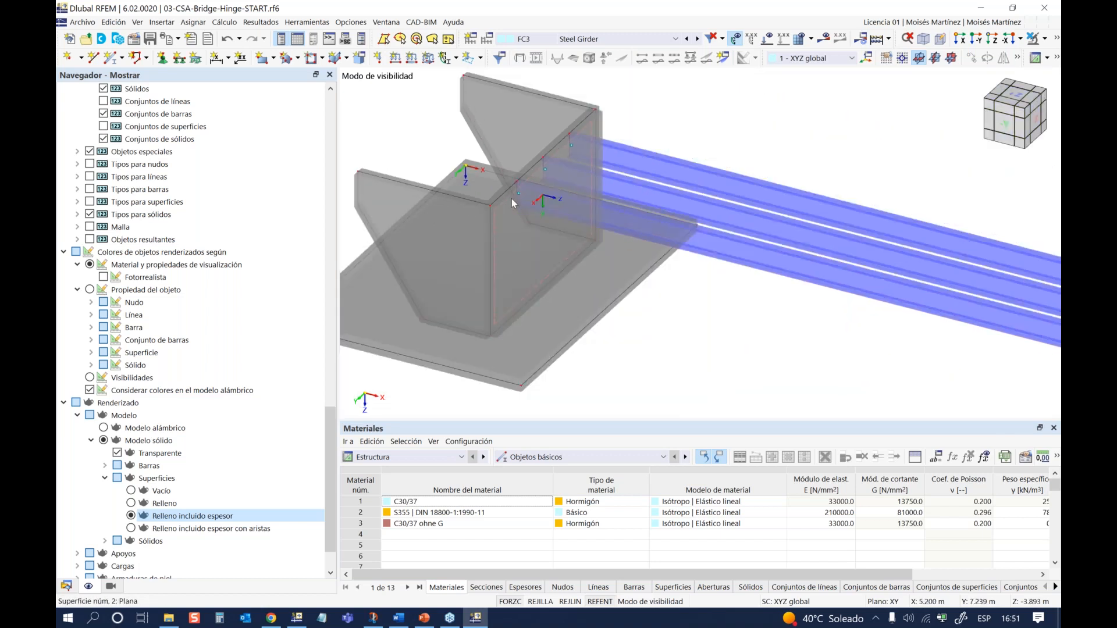
# Step: Show construction stage FC4 Add. Death Loads, and inspect the deck slab over the steel girders
pyautogui.click(697, 38)
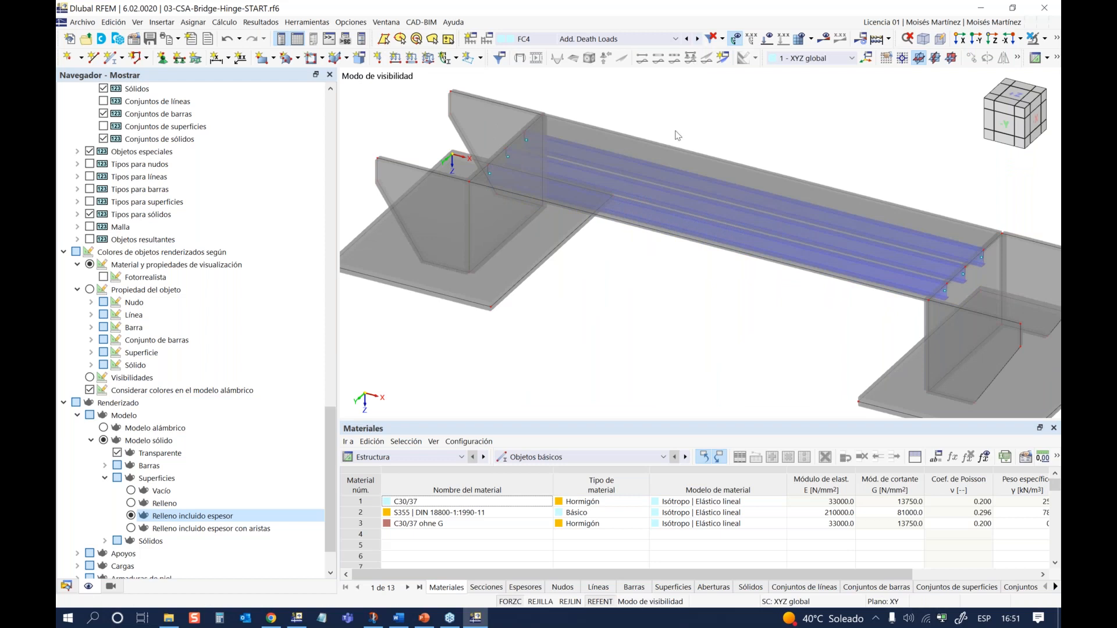
pyautogui.scroll(-2, 632, 297)
pyautogui.keyDown('ctrl'); pyautogui.moveTo(635, 297); pyautogui.dragTo(711, 362, button='middle'); pyautogui.keyUp('ctrl')
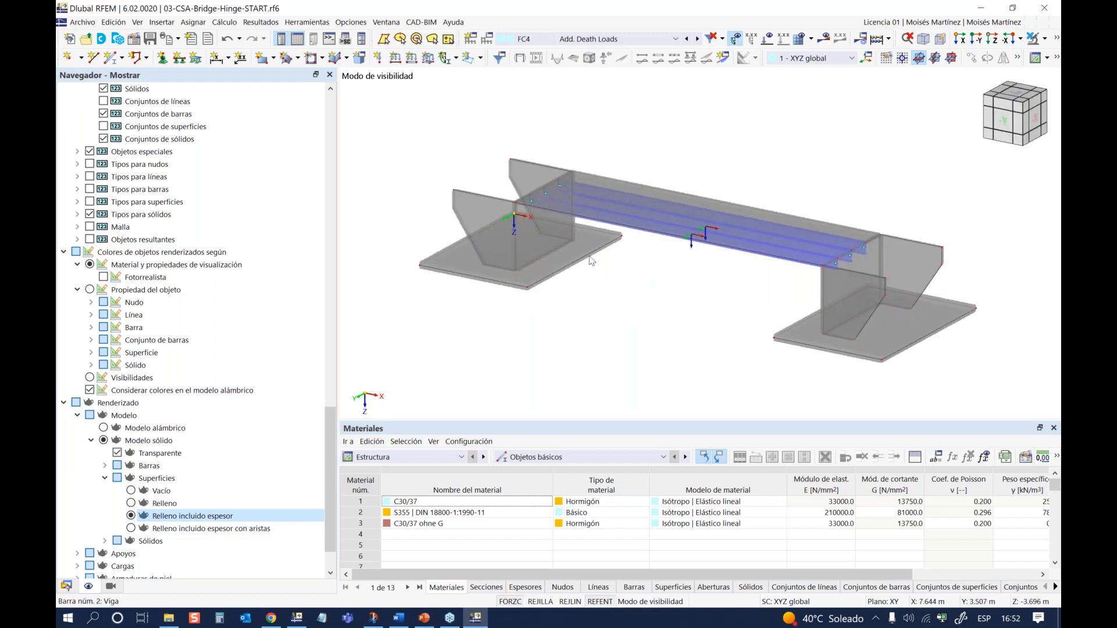
pyautogui.keyDown('ctrl'); pyautogui.moveTo(569, 290); pyautogui.dragTo(598, 289, button='middle'); pyautogui.keyUp('ctrl')
pyautogui.scroll(1, 609, 304)
pyautogui.scroll(-1, 608, 304)
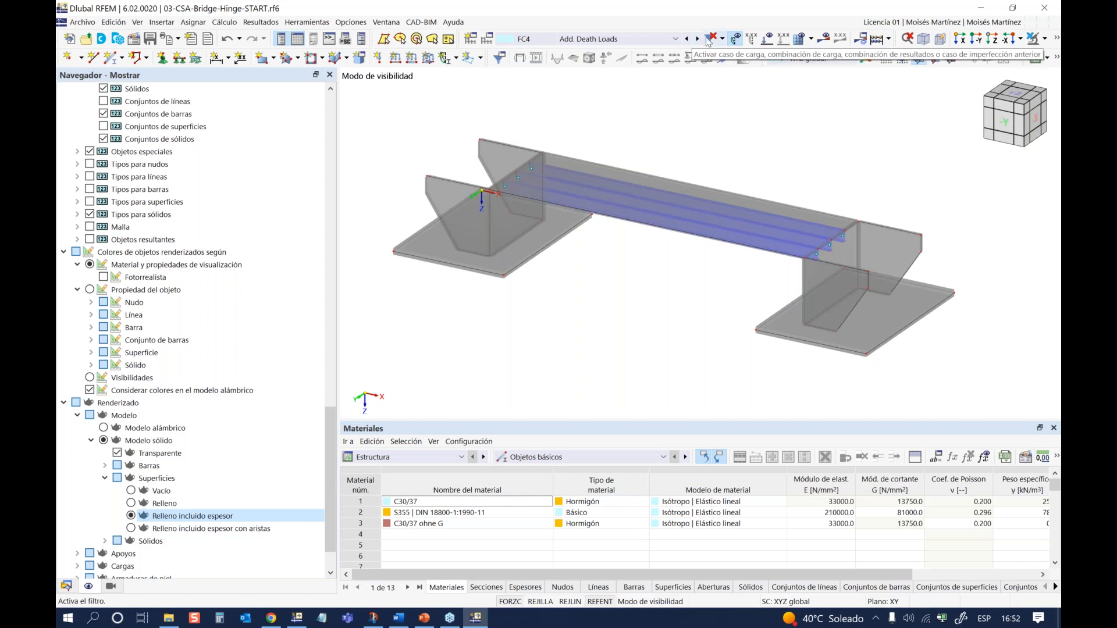
# Step: Calculate the results of stage FC4 Add. Death Loads, and display the model as wireframe (Modelo alámbrico)
pyautogui.click(826, 40)
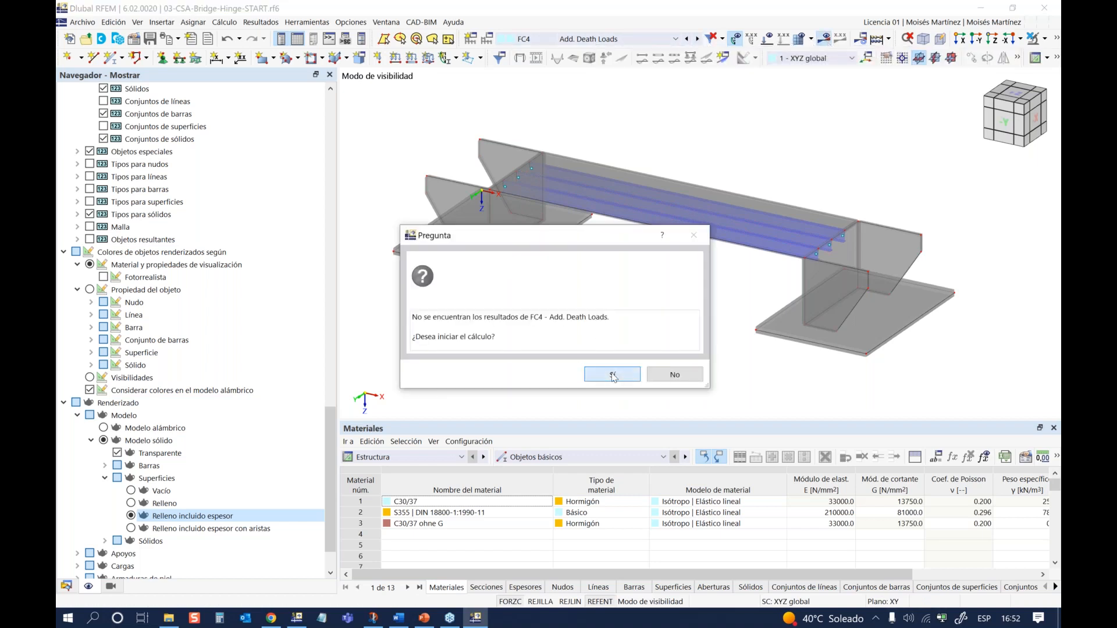
pyautogui.click(612, 375)
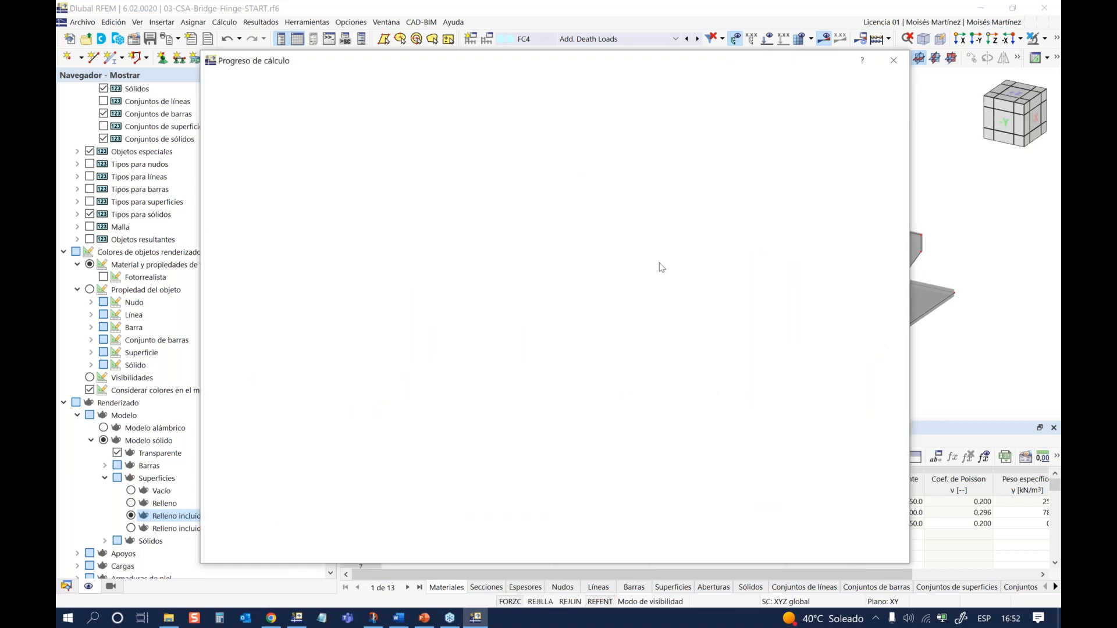
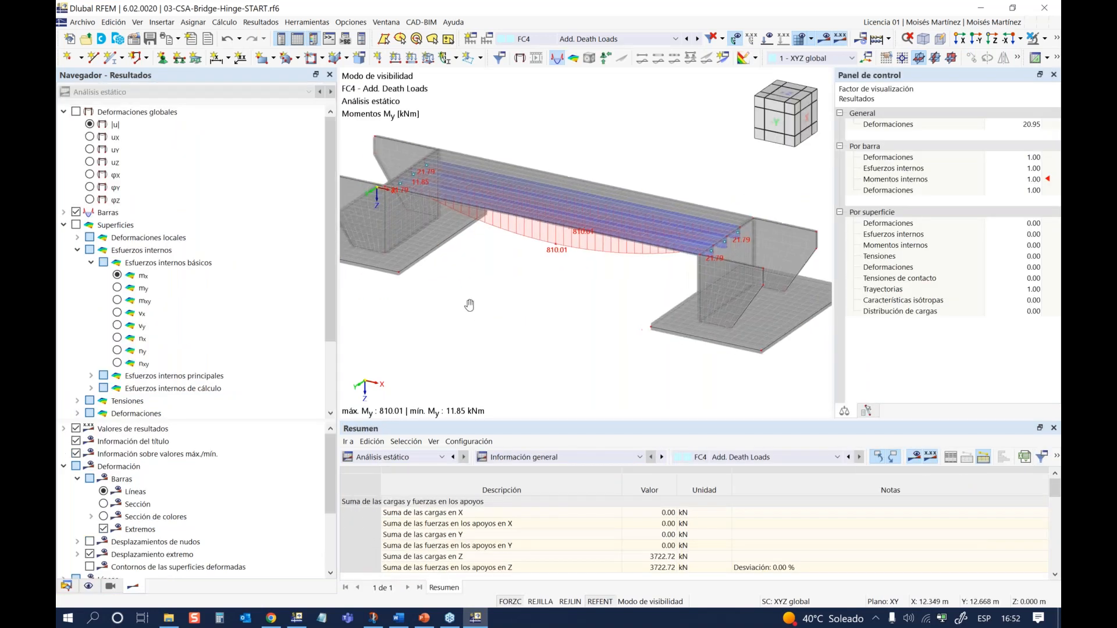
pyautogui.click(1055, 38)
pyautogui.click(923, 52)
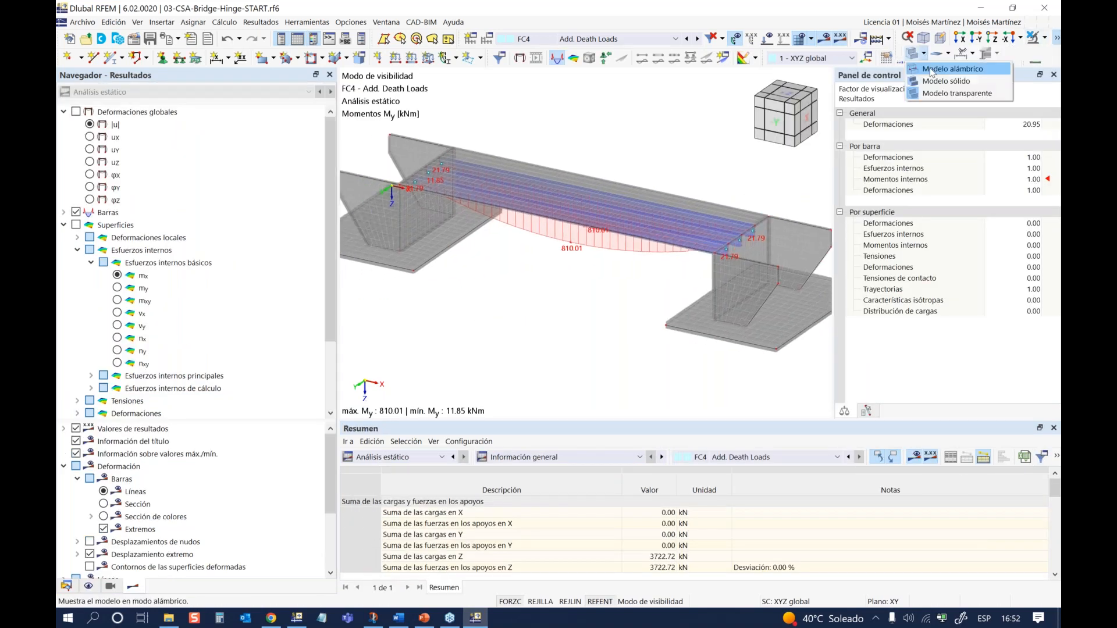
pyautogui.click(931, 69)
# Step: Examine the My bending moments along the steel girders, especially at their ends on the abutment wall
pyautogui.scroll(5, 610, 297)
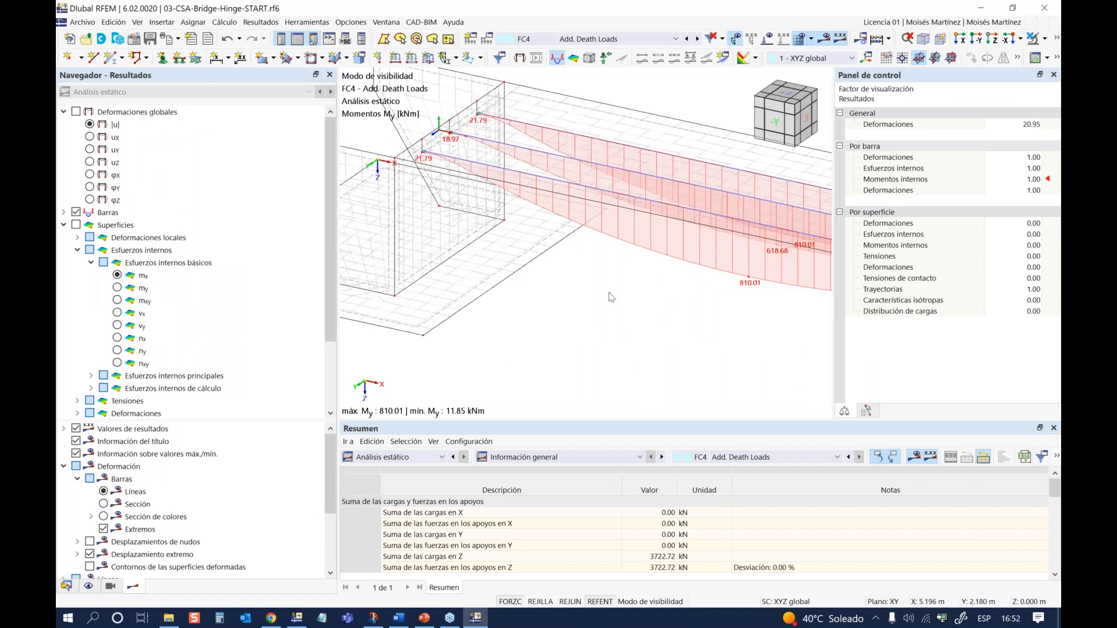
pyautogui.moveTo(672, 309); pyautogui.dragTo(510, 271, button='middle')
pyautogui.scroll(-5, 511, 271)
pyautogui.scroll(6, 407, 268)
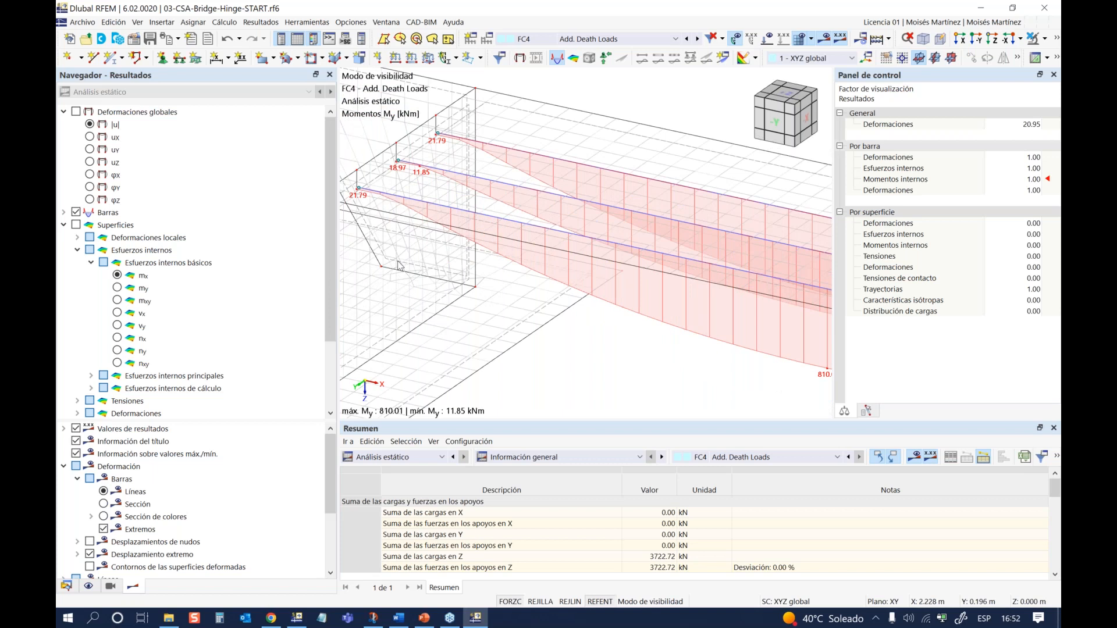
pyautogui.scroll(6, 399, 266)
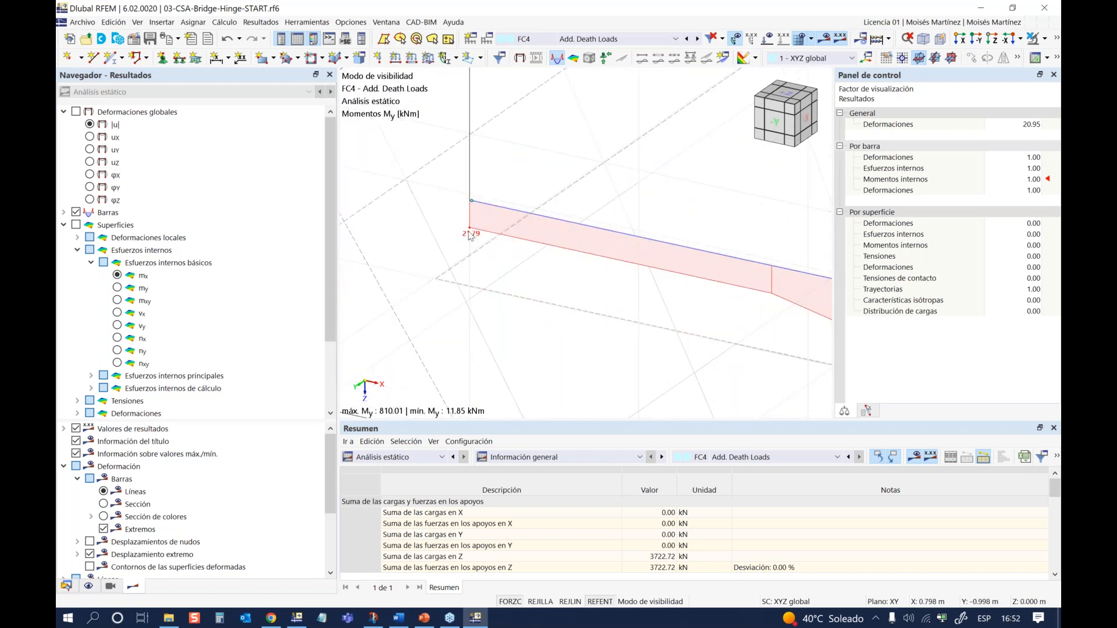
pyautogui.scroll(-1, 471, 236)
pyautogui.scroll(-2, 514, 250)
pyautogui.scroll(-2, 514, 250)
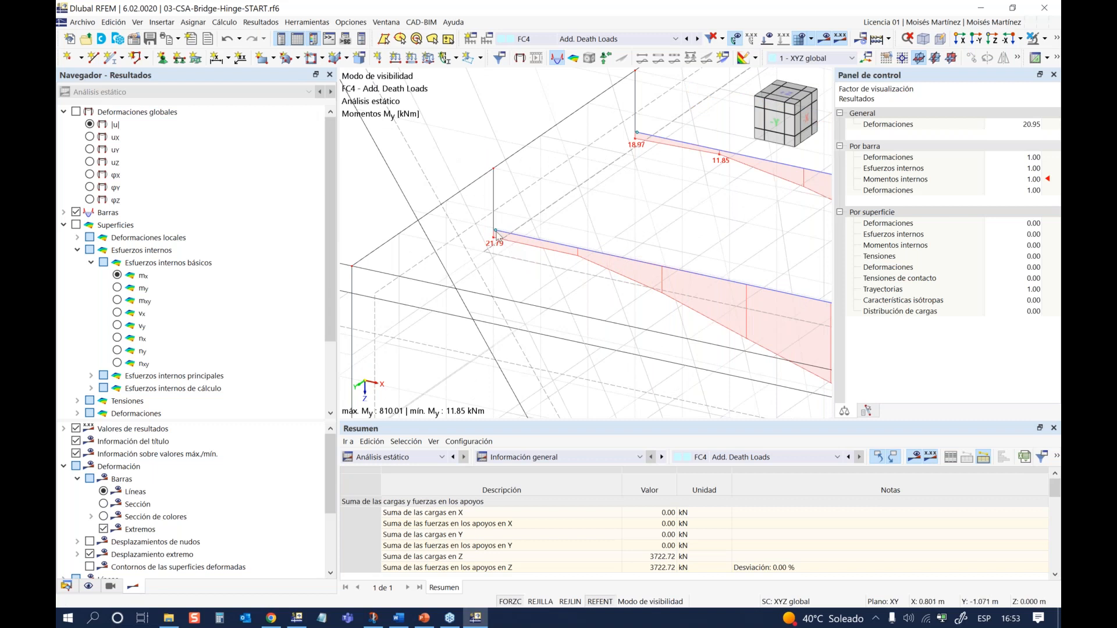
pyautogui.scroll(-4, 511, 238)
pyautogui.scroll(1, 529, 236)
pyautogui.moveTo(526, 265); pyautogui.dragTo(548, 262, button='middle')
pyautogui.scroll(-2, 548, 262)
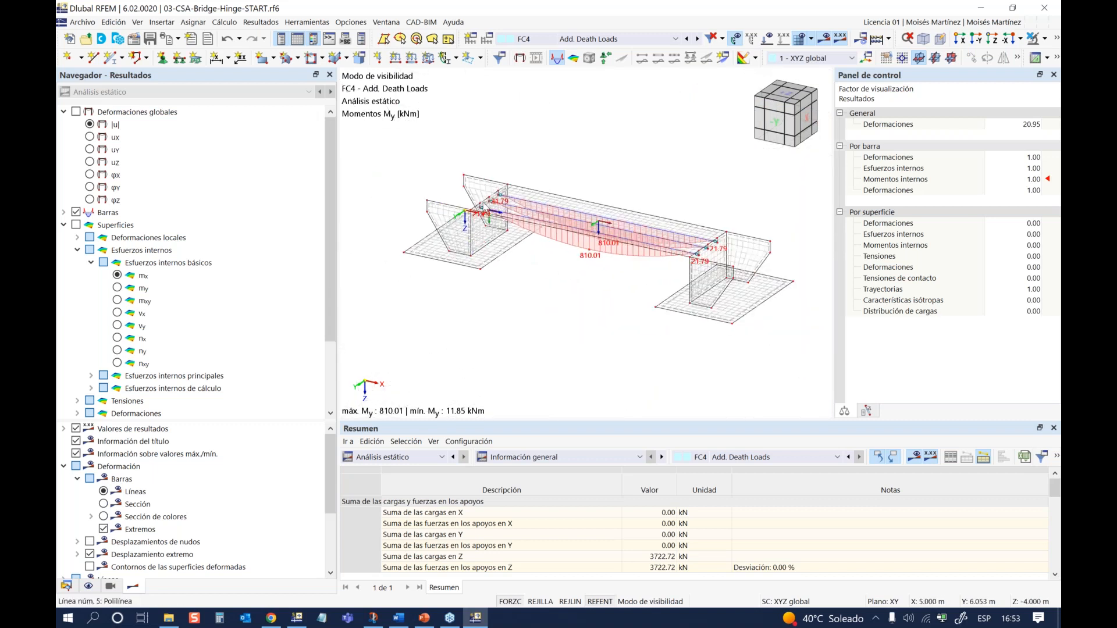
pyautogui.scroll(5, 482, 219)
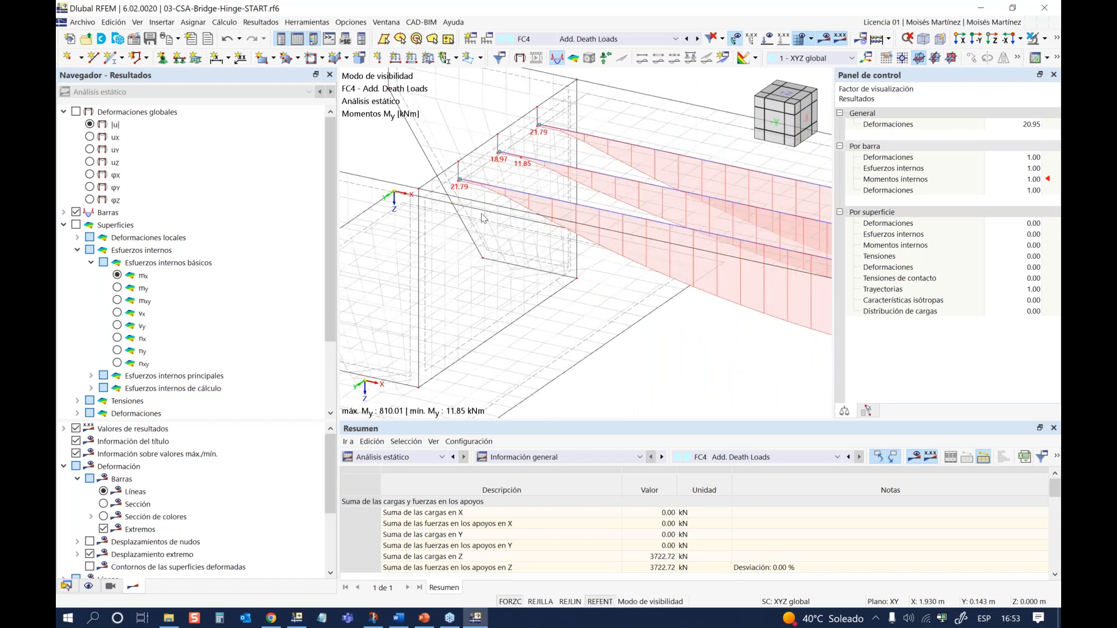
pyautogui.scroll(2, 482, 218)
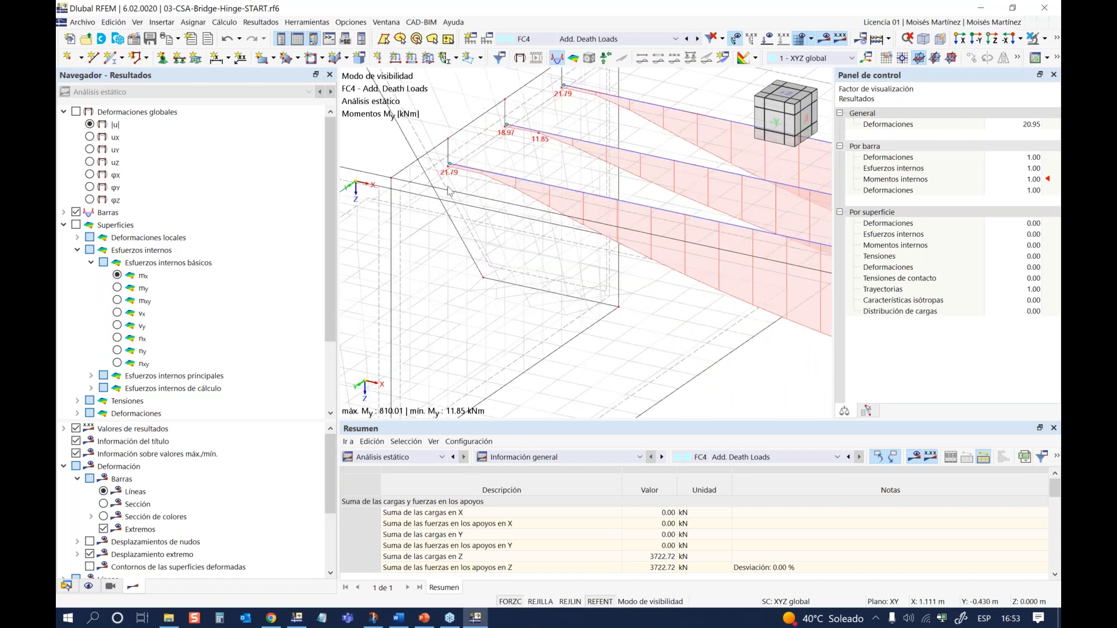
pyautogui.scroll(-4, 448, 191)
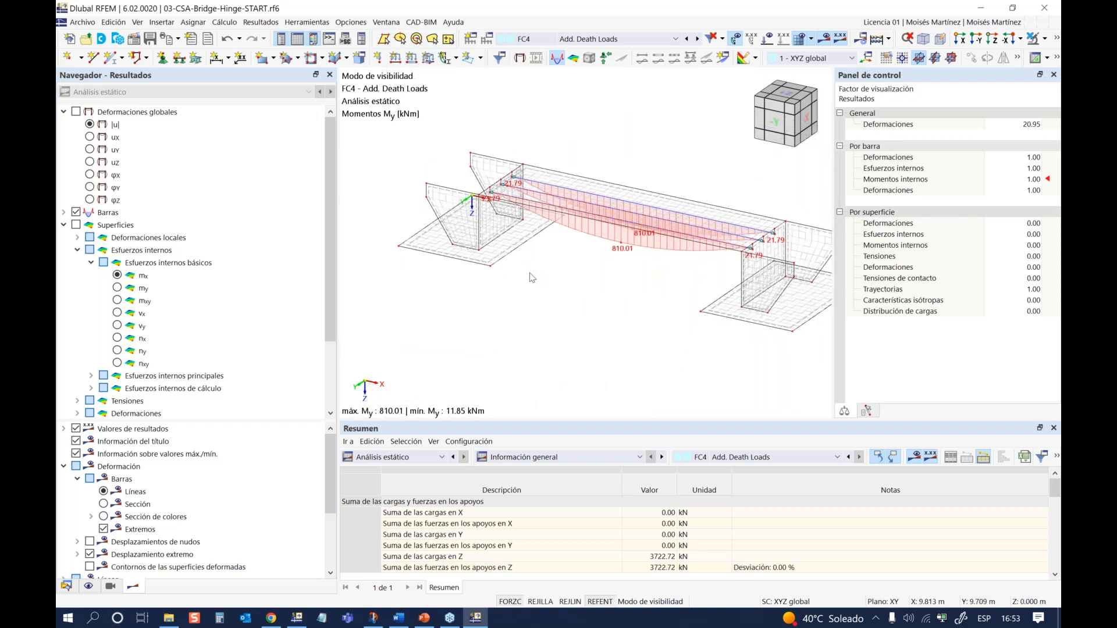
pyautogui.moveTo(561, 281); pyautogui.dragTo(524, 302, button='middle')
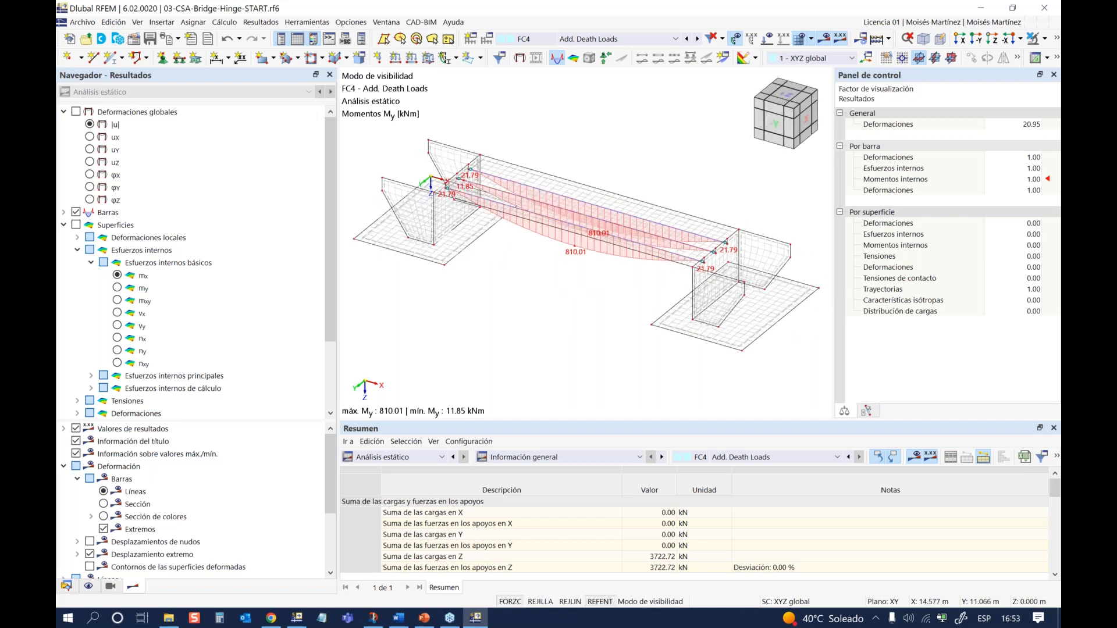
# Step: Open the construction stages (Fases de construcción) for editing, and check the member status of FC4 Add. Death Loads
pyautogui.click(67, 587)
pyautogui.click(119, 414)
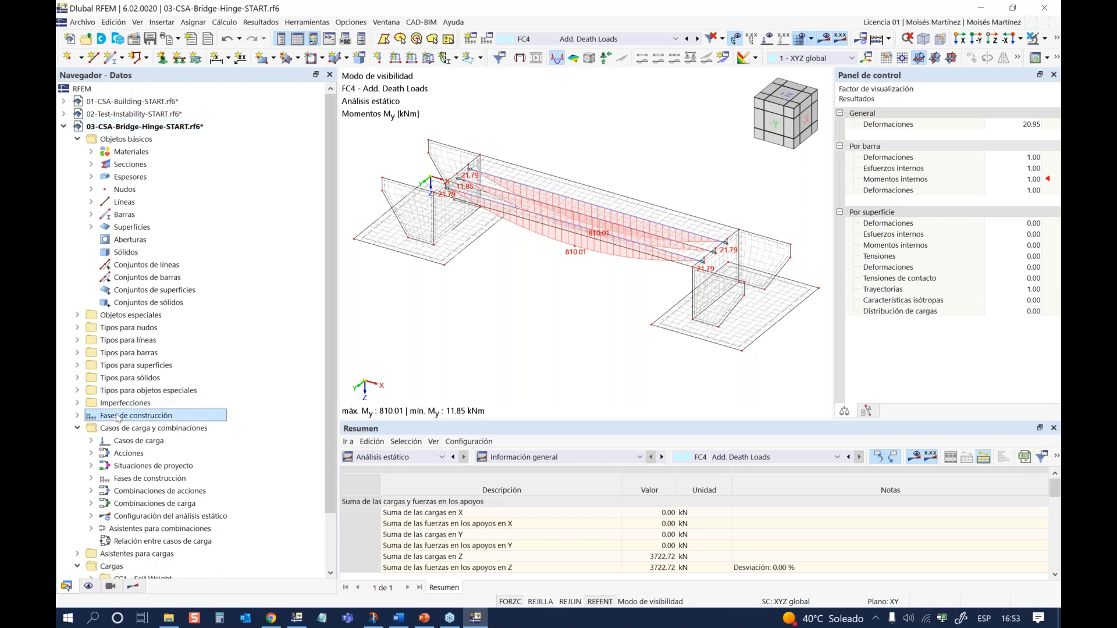
pyautogui.scroll(-1, 118, 417)
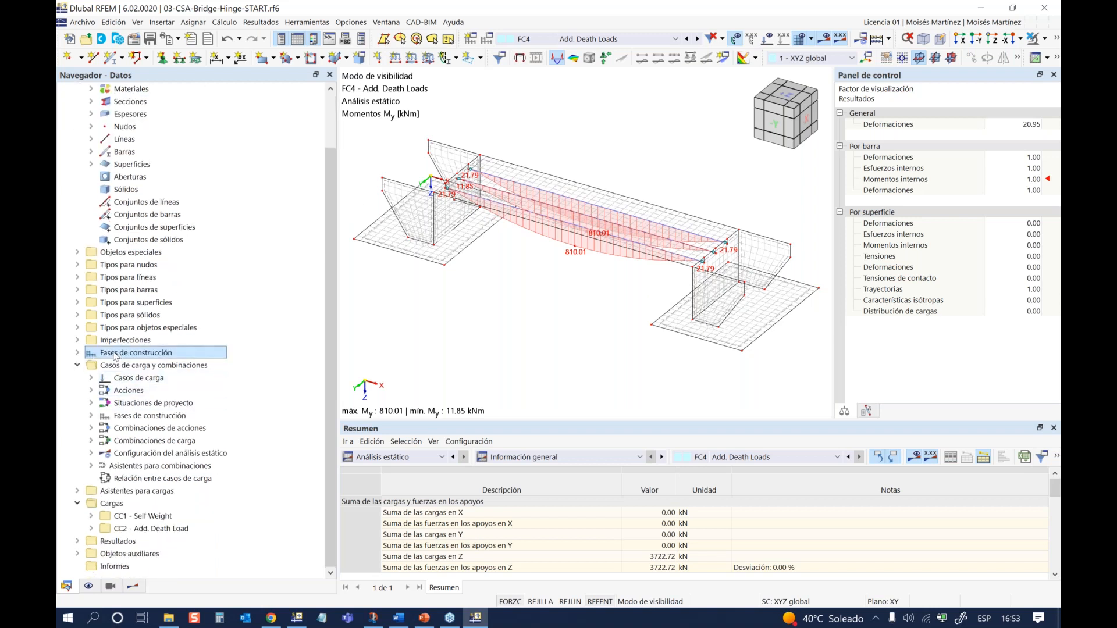
pyautogui.rightClick(114, 354)
pyautogui.click(122, 359)
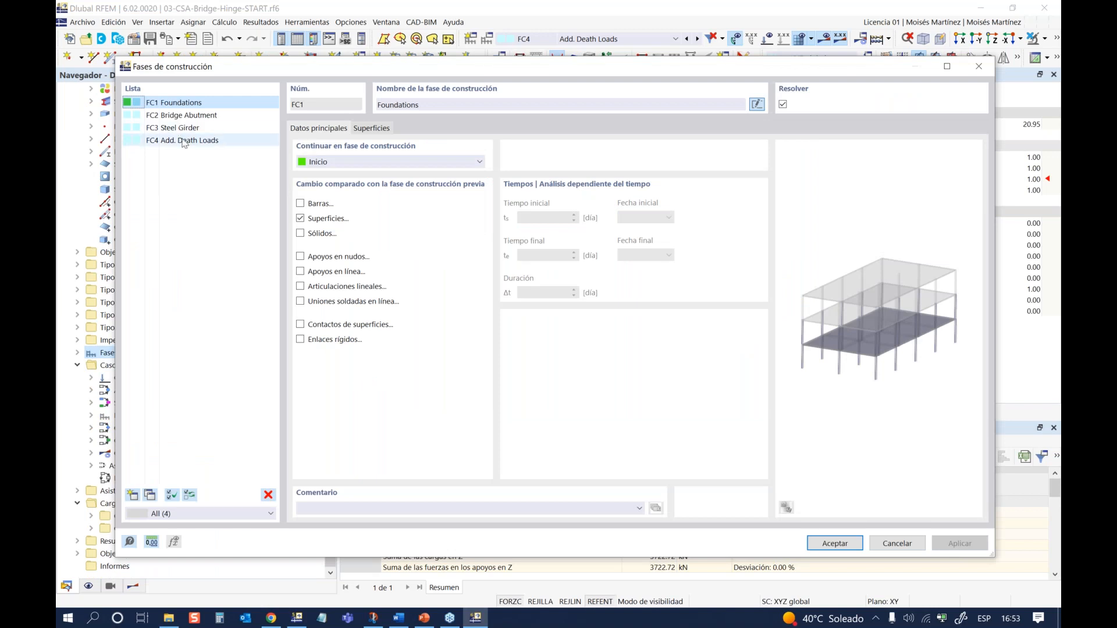
pyautogui.click(184, 142)
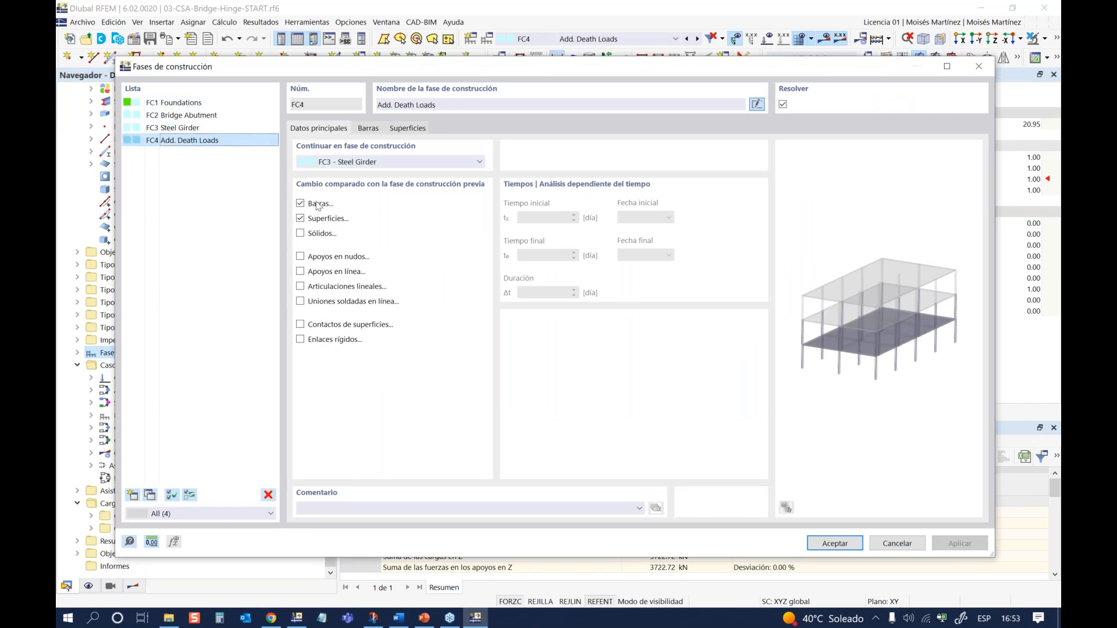
pyautogui.click(368, 129)
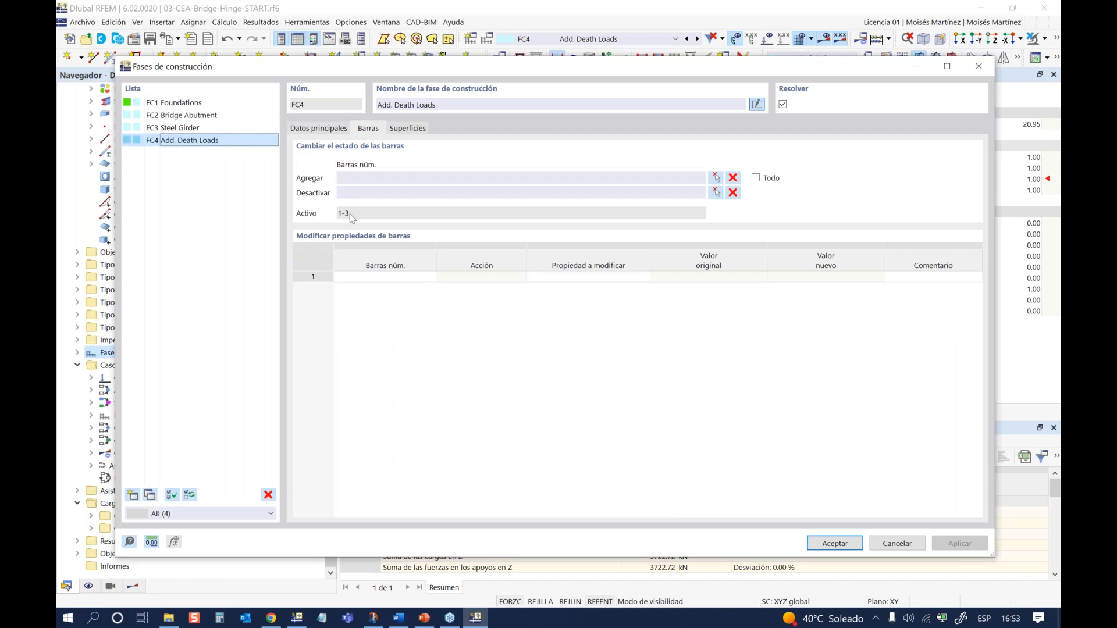
pyautogui.click(355, 179)
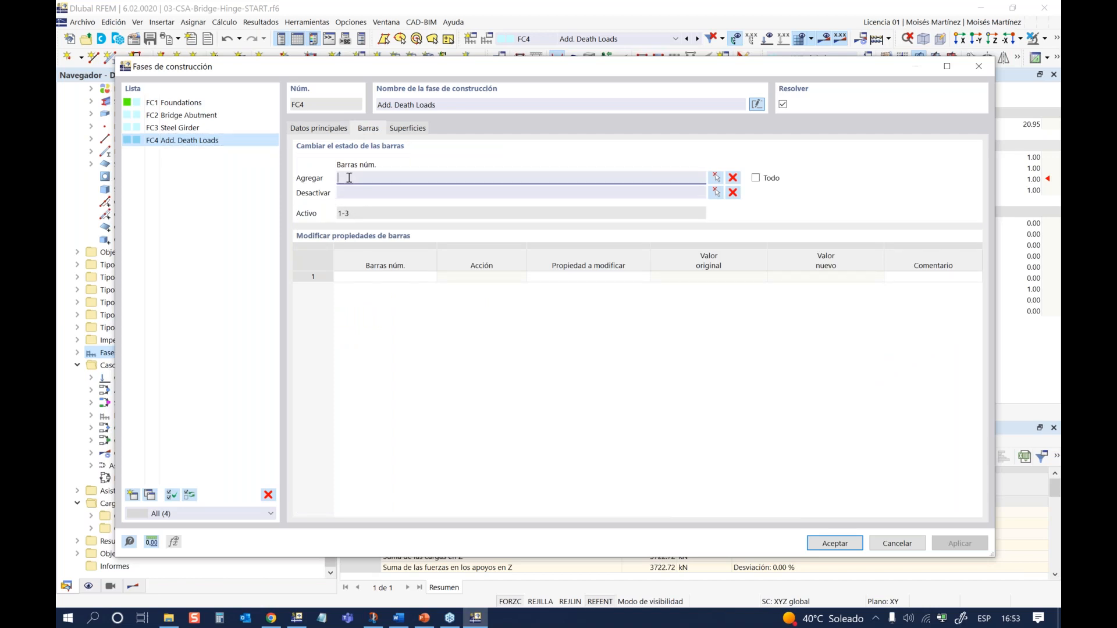
# Step: Compare the members and surfaces added in stages FC1 Foundations, FC2 Bridge Abutment and FC3 Steel Girder with those of FC4
pyautogui.click(145, 128)
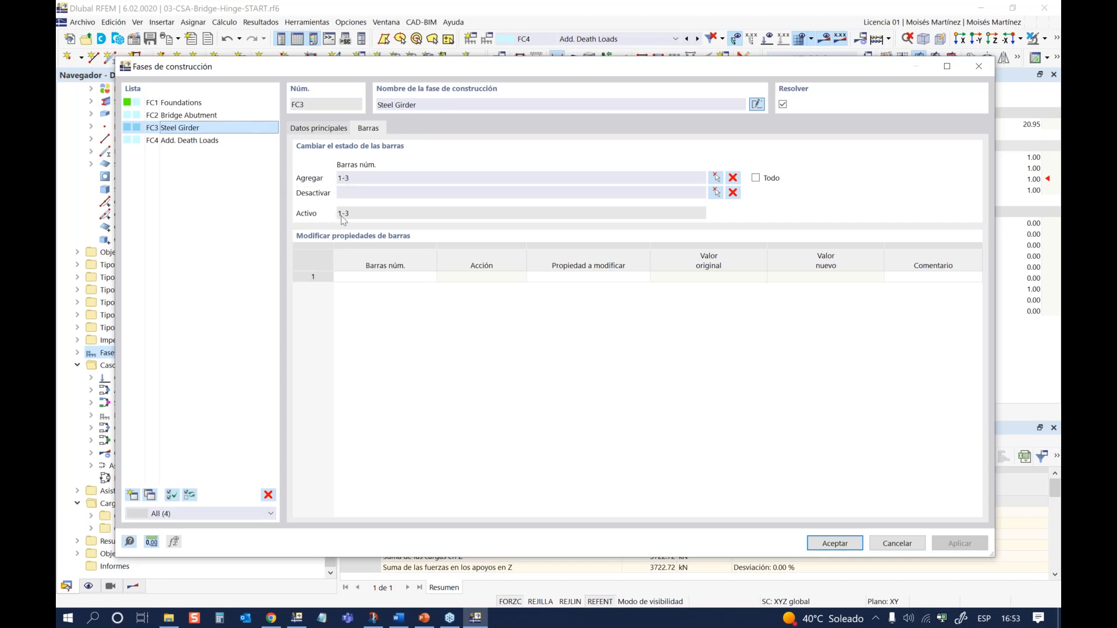
pyautogui.click(204, 116)
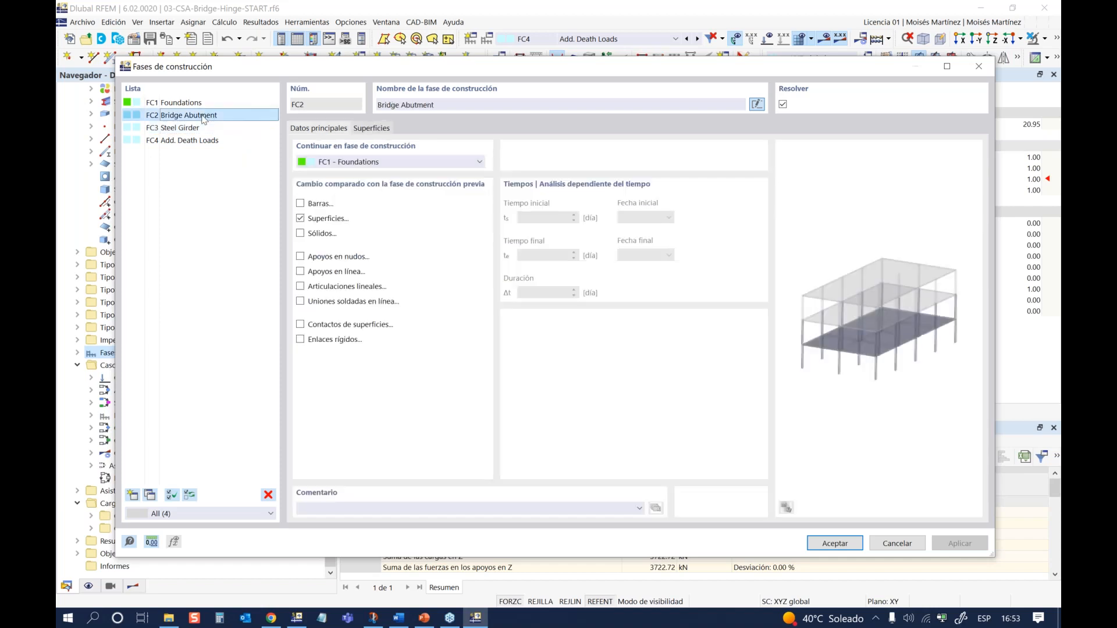
pyautogui.click(363, 129)
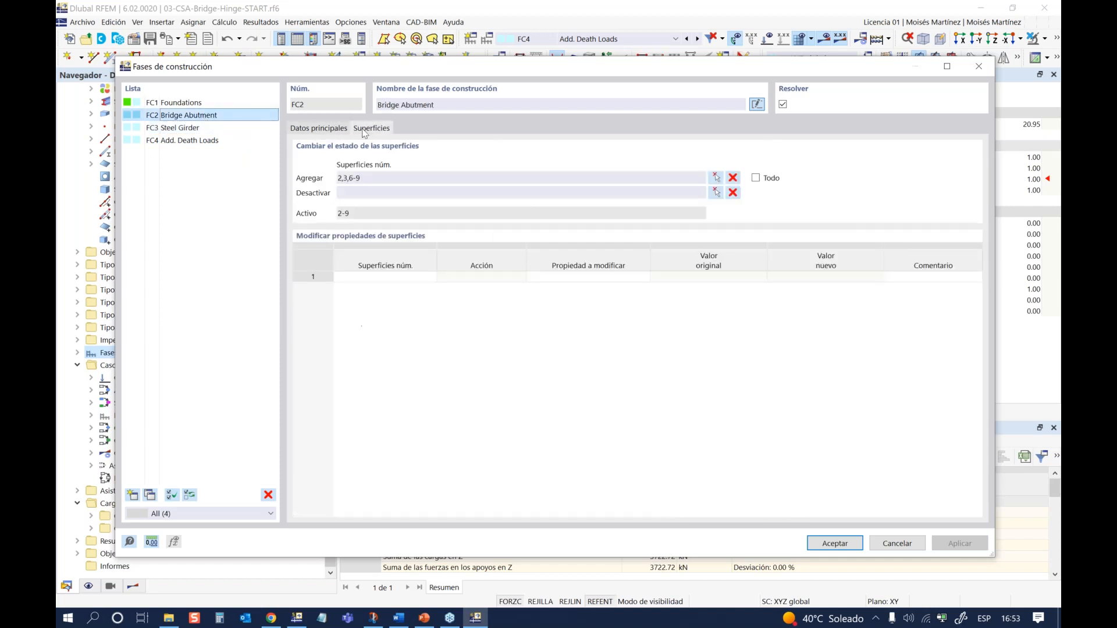
pyautogui.click(175, 103)
pyautogui.click(174, 115)
pyautogui.click(175, 127)
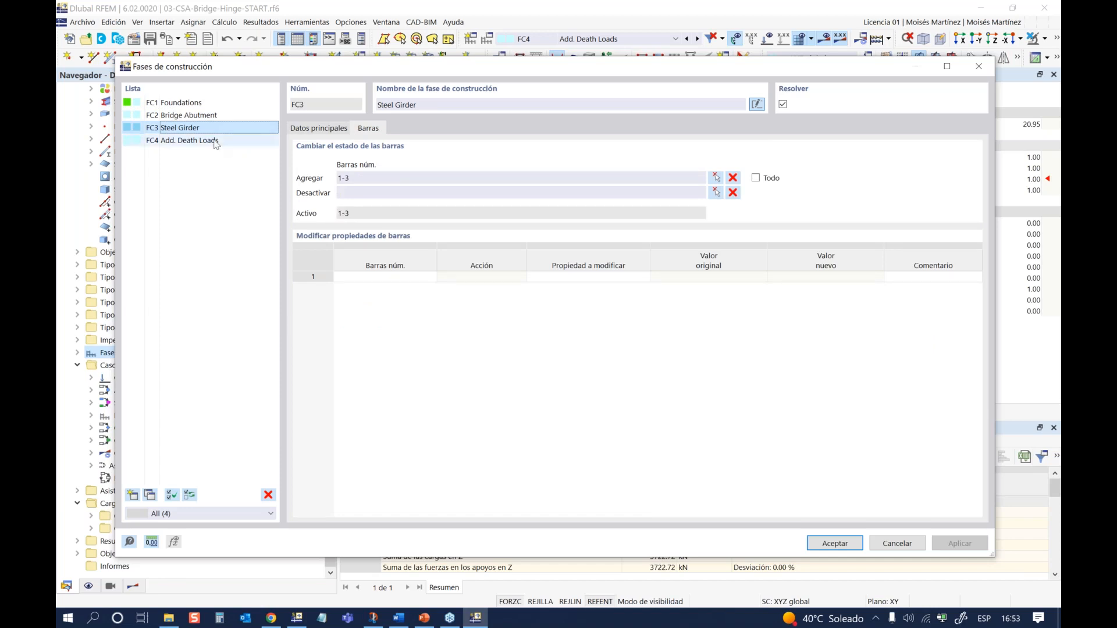
pyautogui.click(194, 140)
pyautogui.click(194, 130)
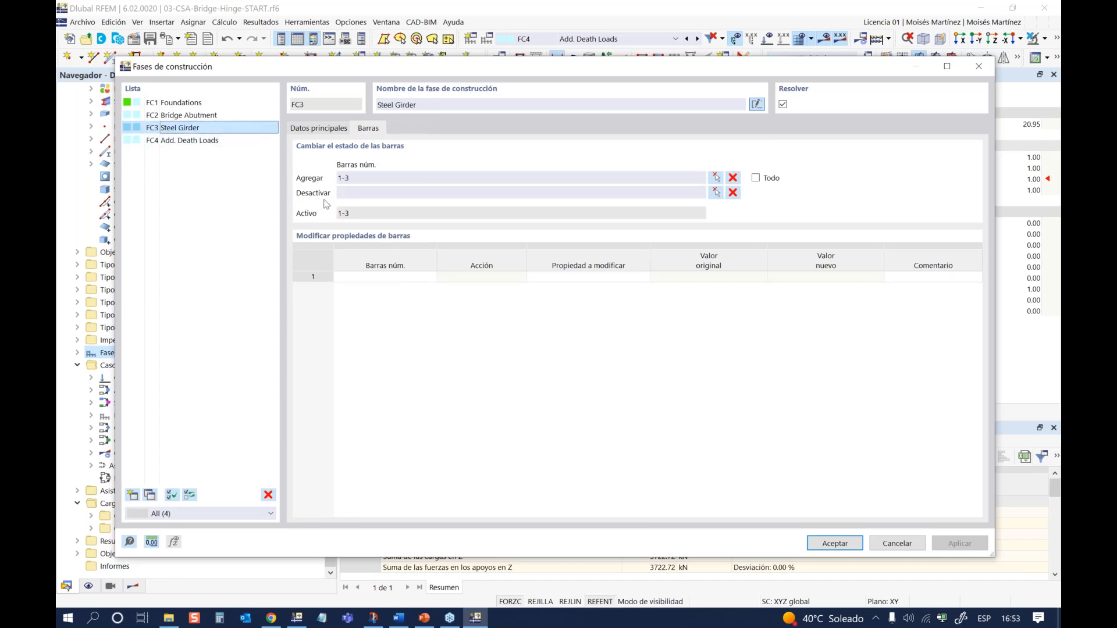
# Step: In FC4 Add. Death Loads, modify the start hinge (Articulación al inicio de la barra) of members 1-3 to no hinge (--)
pyautogui.click(199, 141)
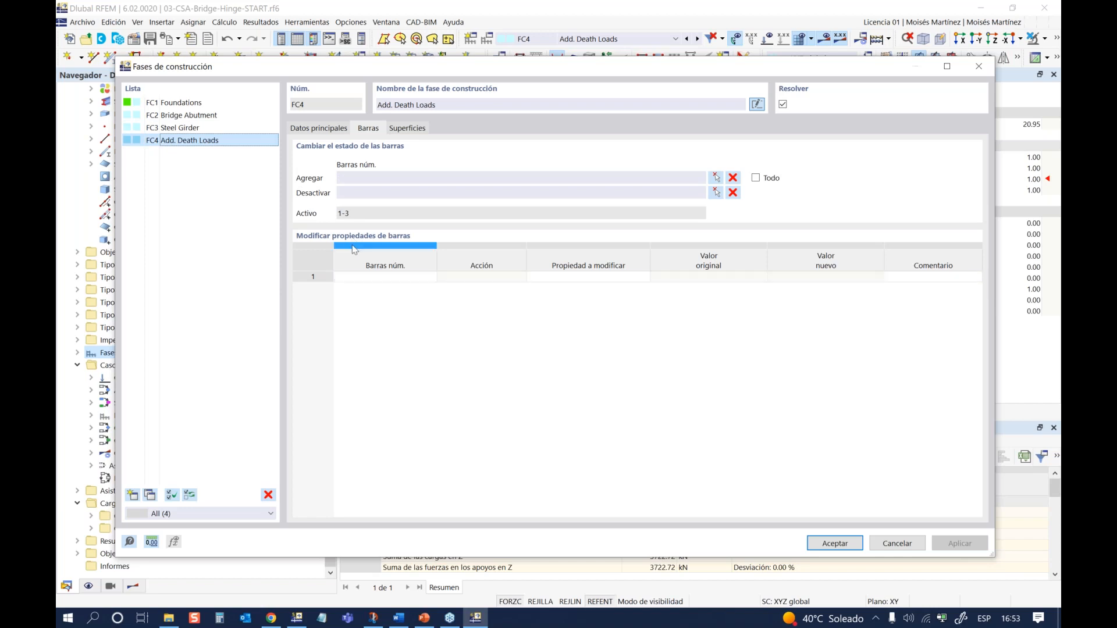
pyautogui.click(404, 277)
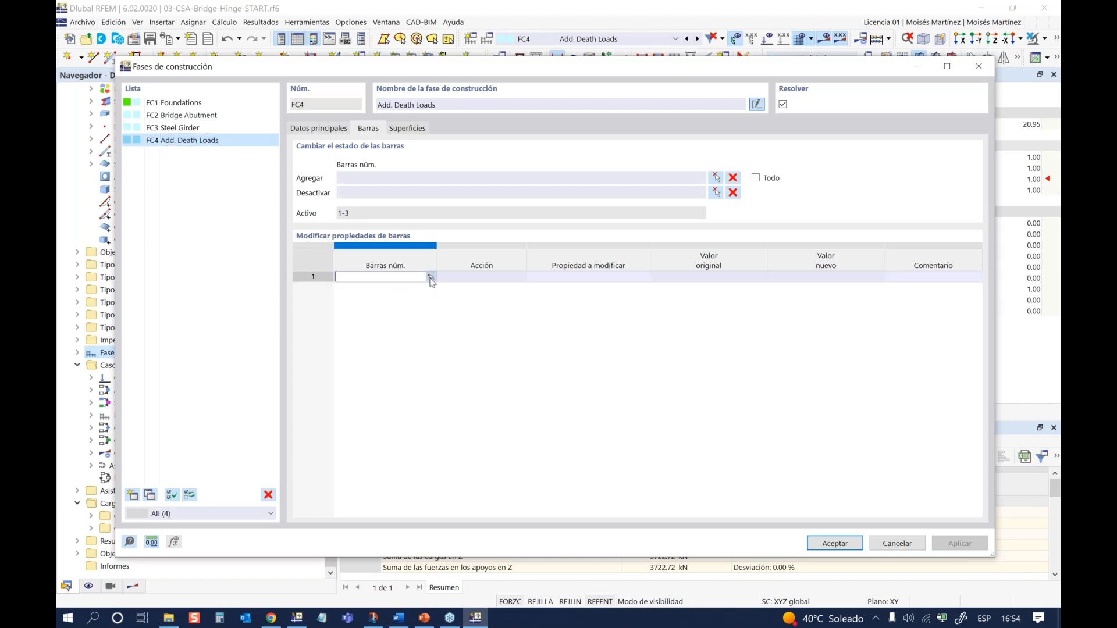
pyautogui.click(430, 279)
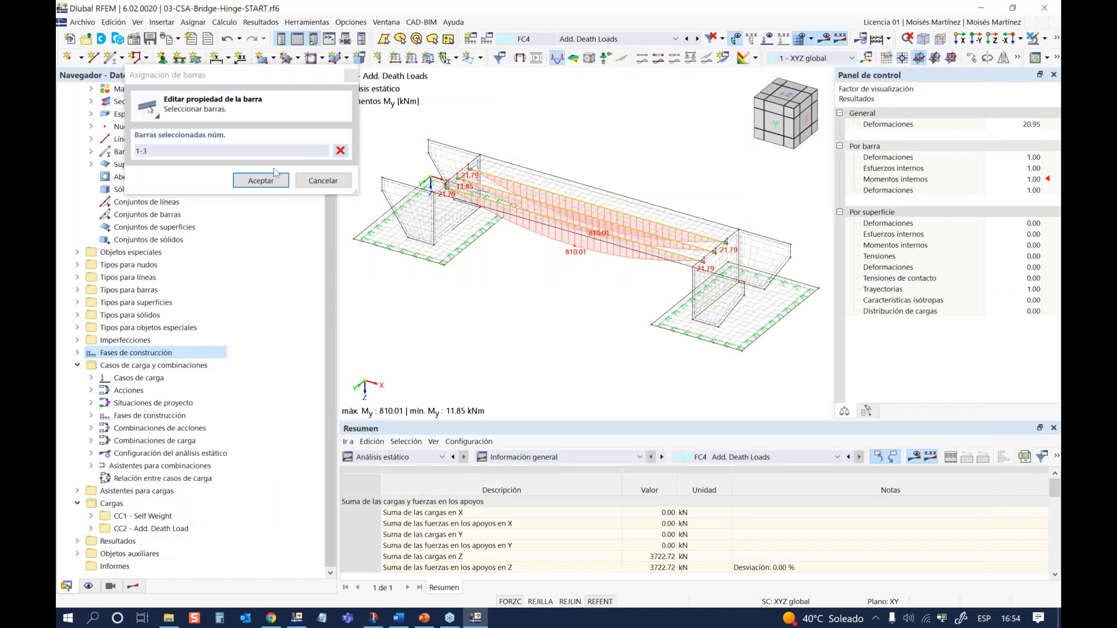
pyautogui.click(252, 180)
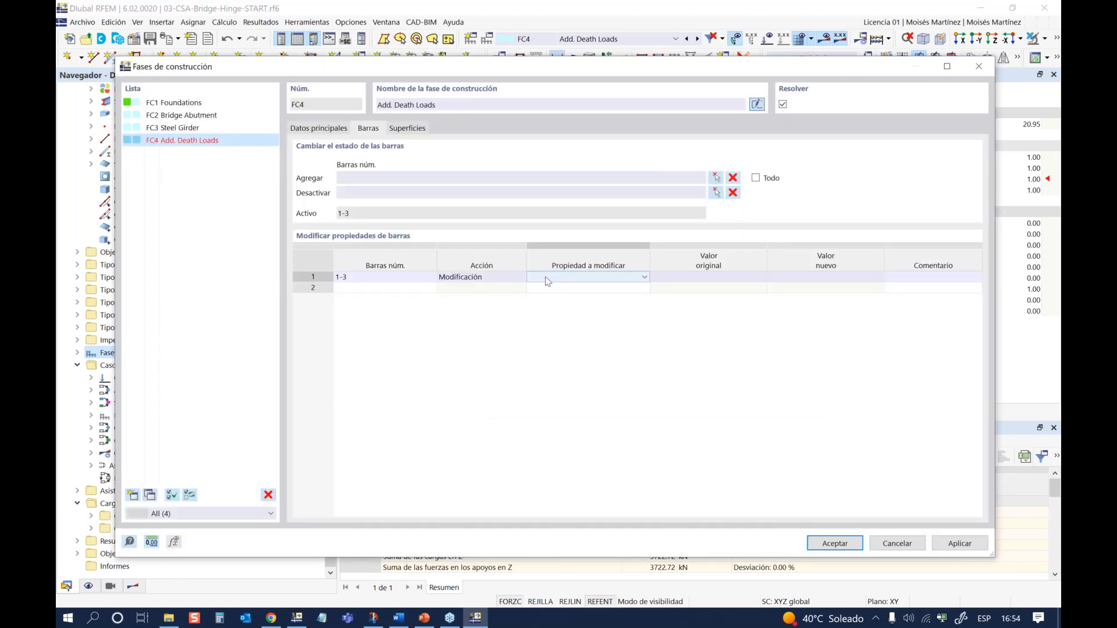
pyautogui.click(610, 278)
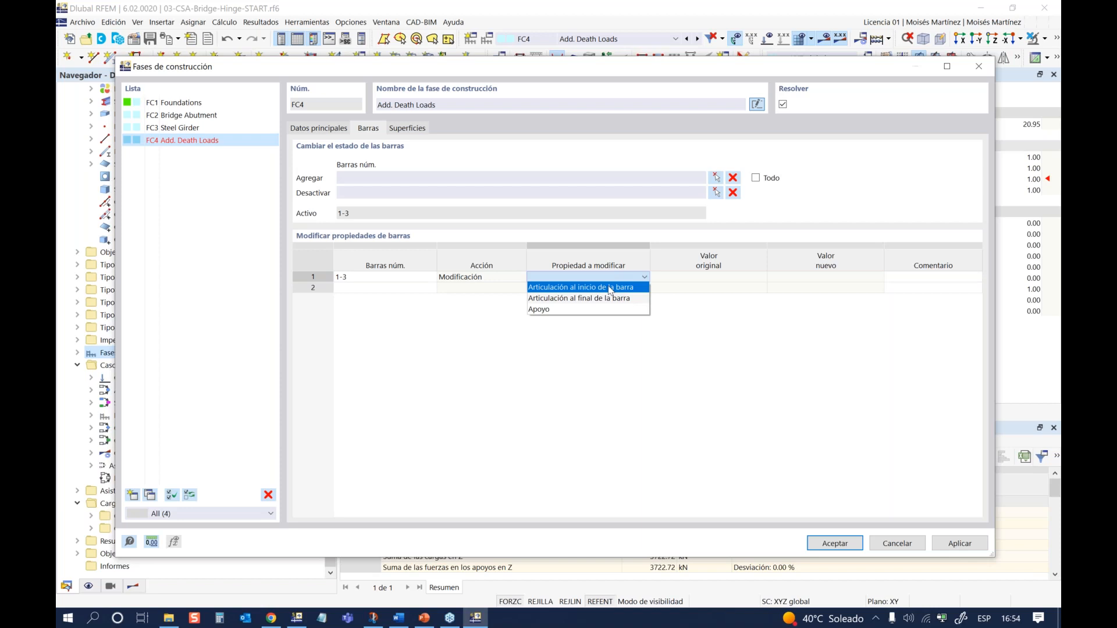
pyautogui.click(611, 289)
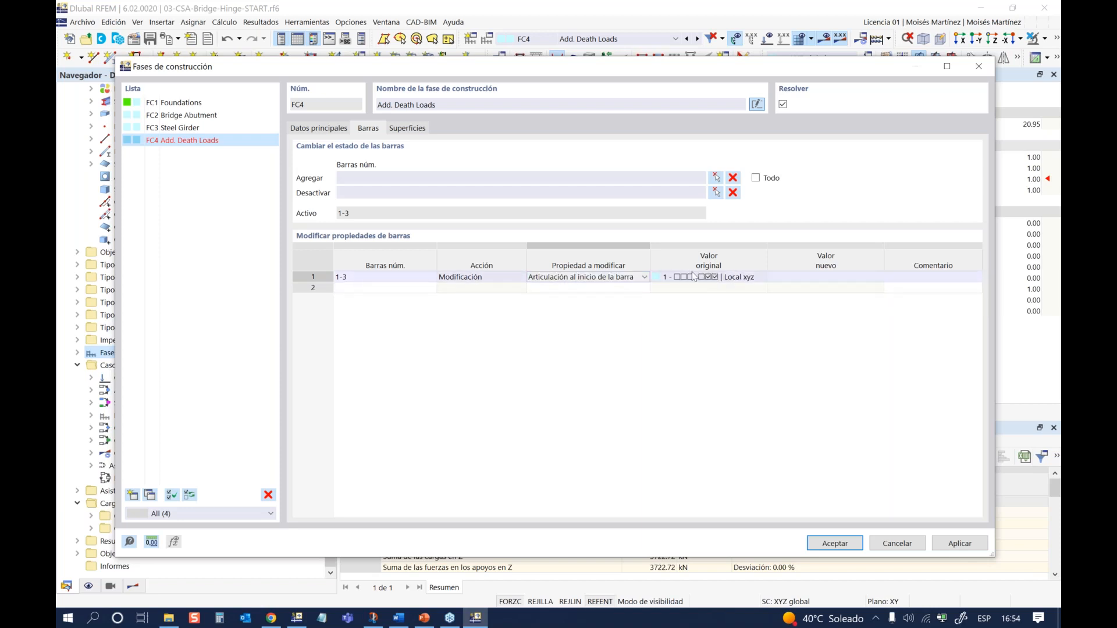
pyautogui.click(796, 278)
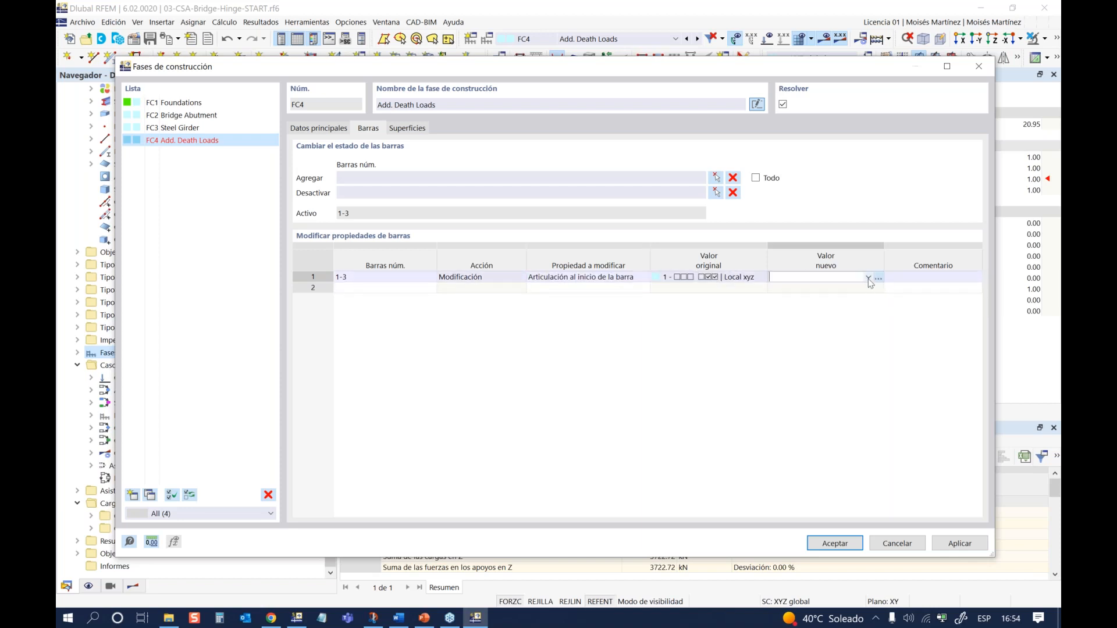
pyautogui.click(818, 277)
pyautogui.click(808, 287)
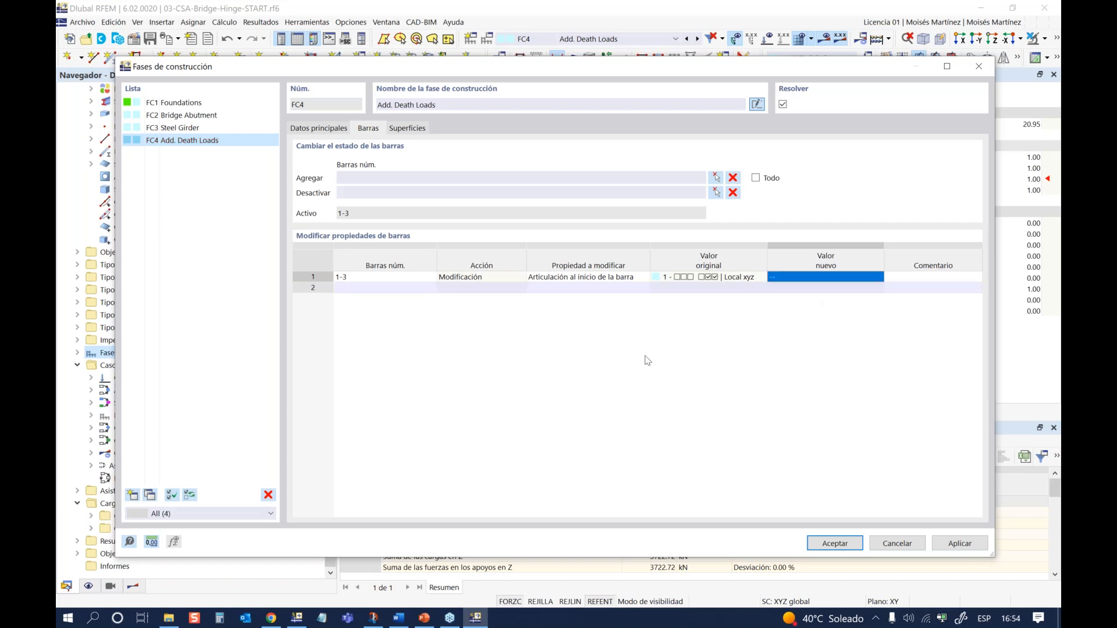
# Step: Add a second property modification for members 1-3, targeting the end hinge (Articulación al final de la barra)
pyautogui.click(390, 288)
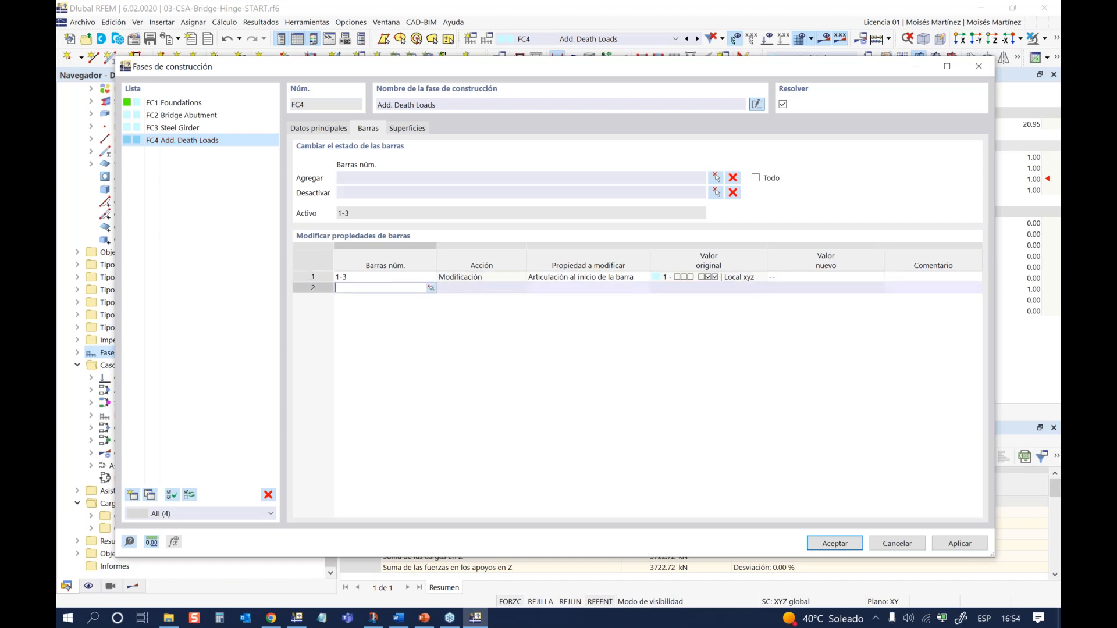
pyautogui.click(430, 289)
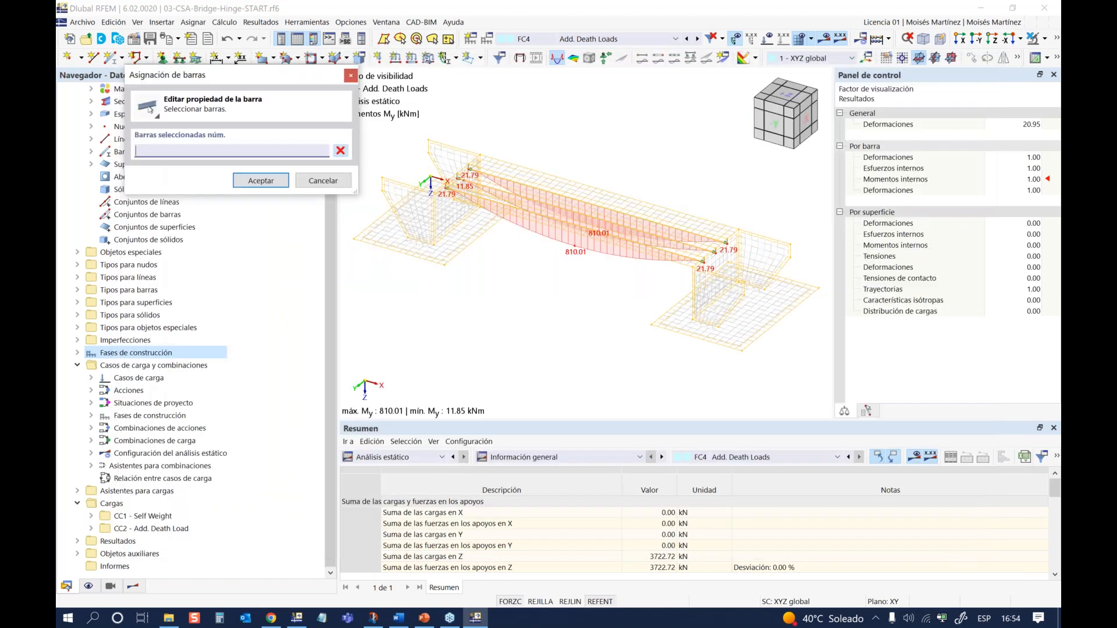
pyautogui.moveTo(571, 176); pyautogui.dragTo(571, 175)
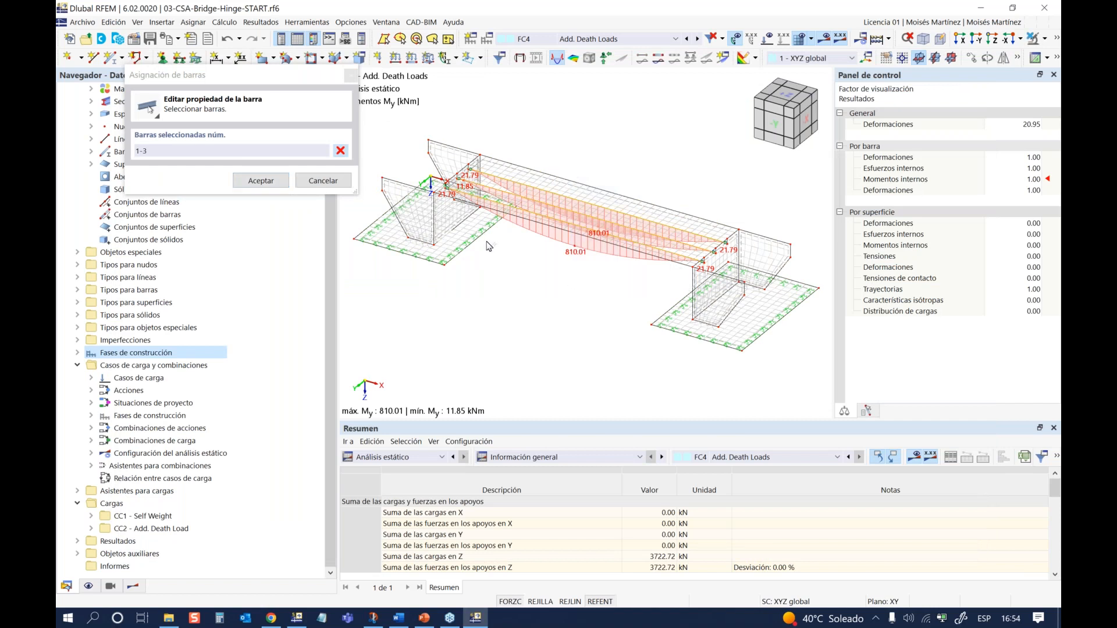
pyautogui.scroll(5, 578, 221)
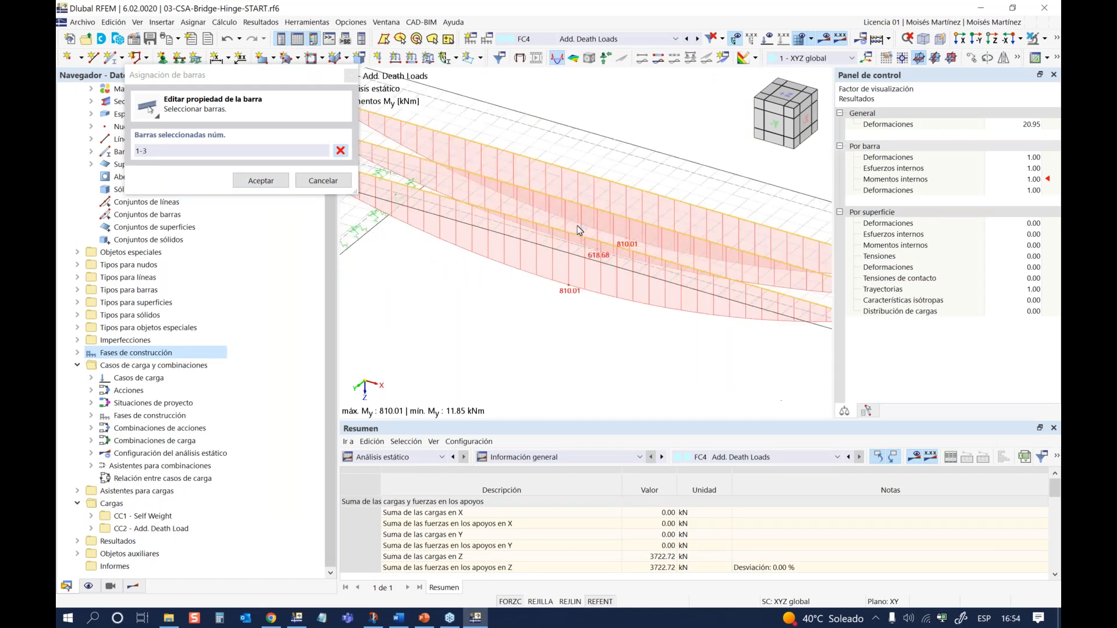
pyautogui.scroll(-5, 578, 230)
pyautogui.click(260, 181)
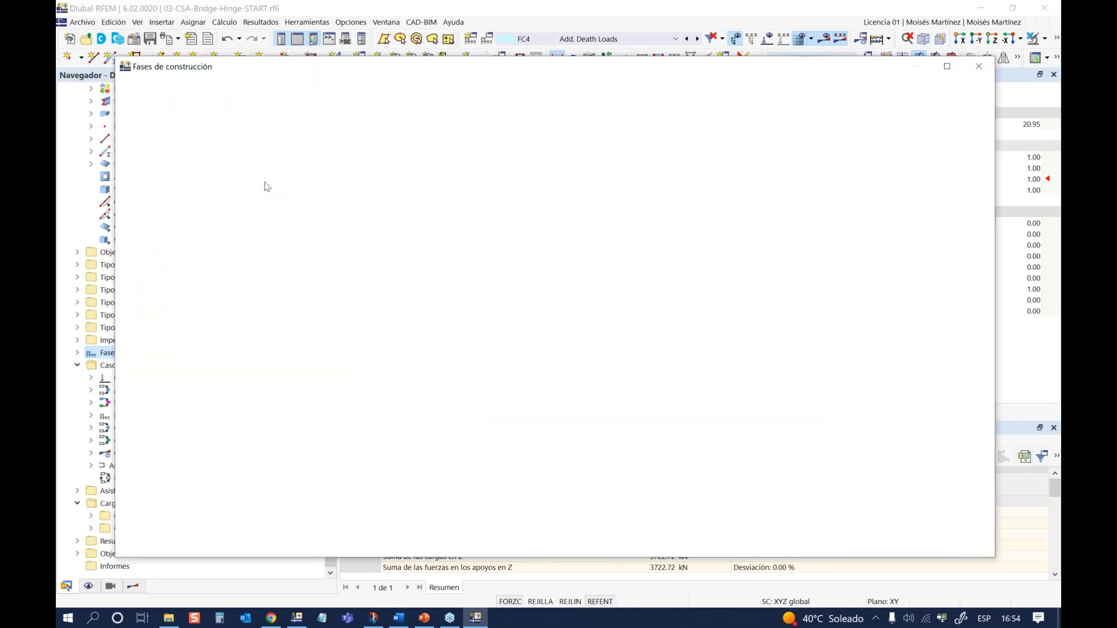
pyautogui.click(576, 288)
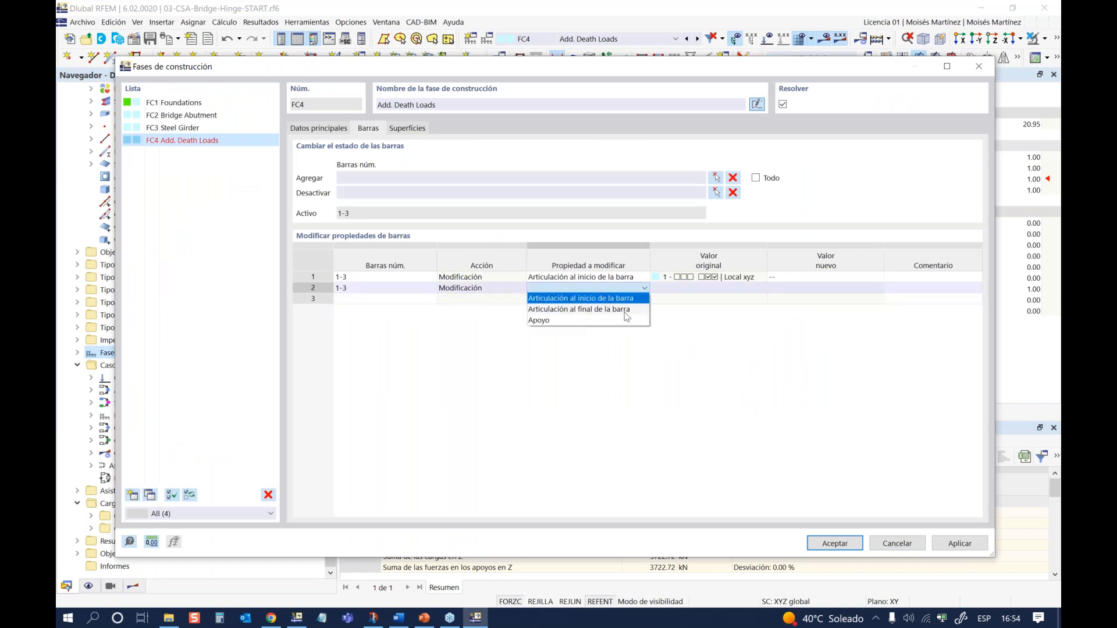
pyautogui.click(615, 314)
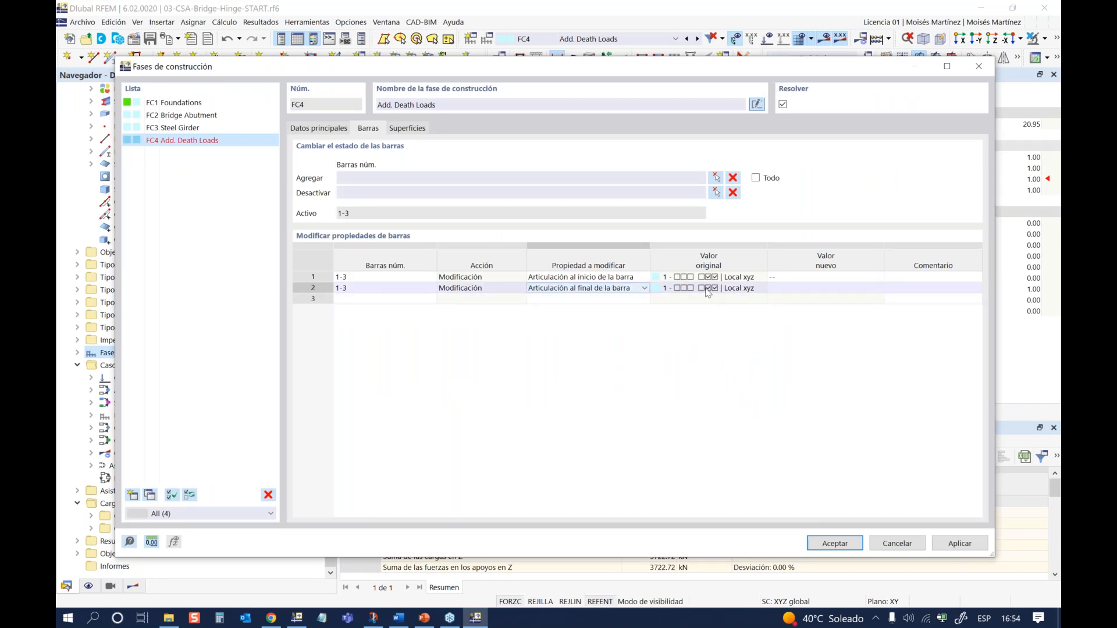
# Step: Check the translational and rotational release conditions of the existing member hinge, leaving its definition unedited
pyautogui.click(860, 289)
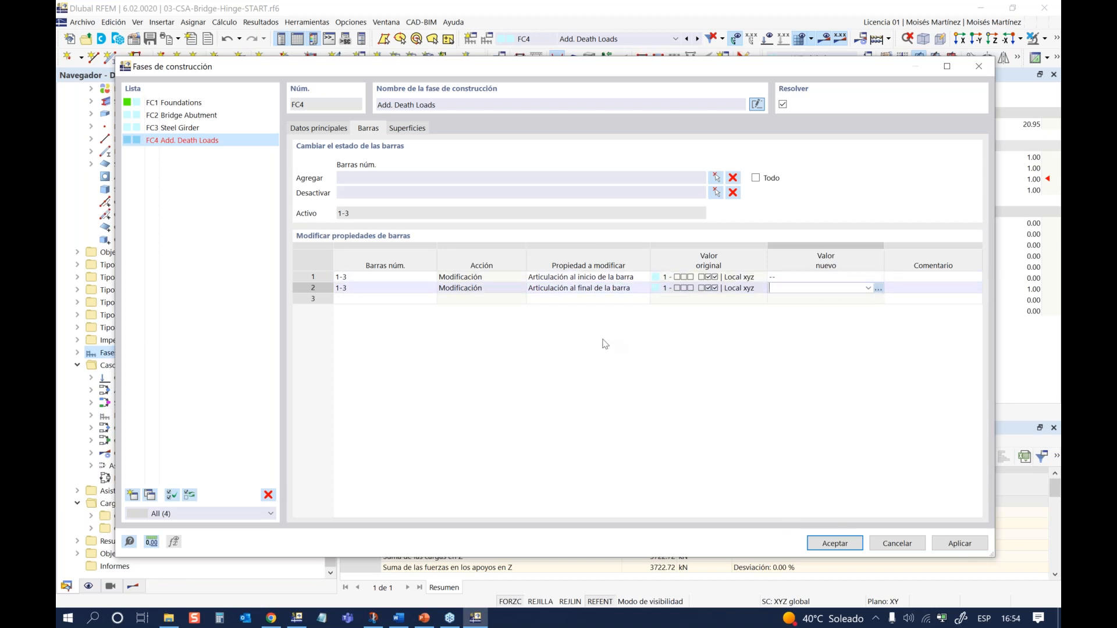
pyautogui.click(877, 289)
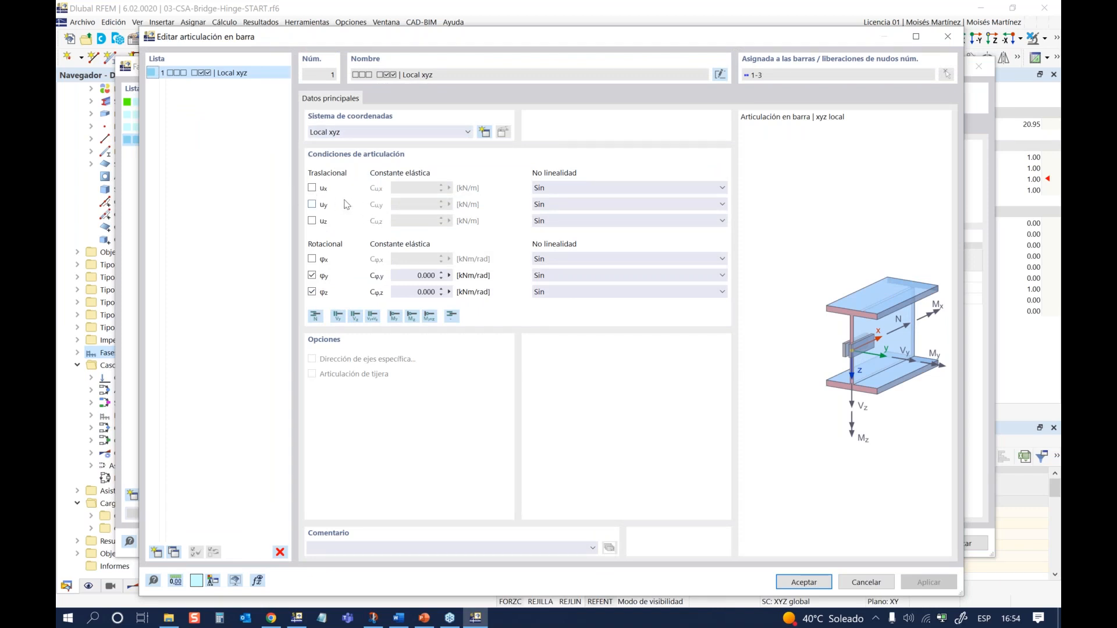
pyautogui.moveTo(397, 42); pyautogui.dragTo(397, 39)
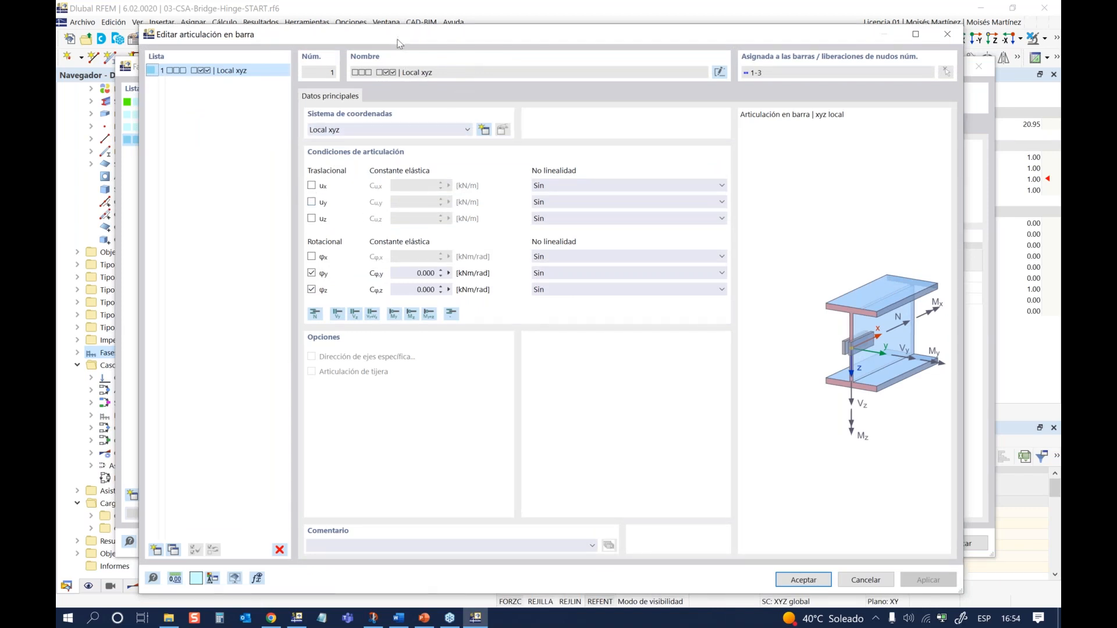
pyautogui.click(878, 580)
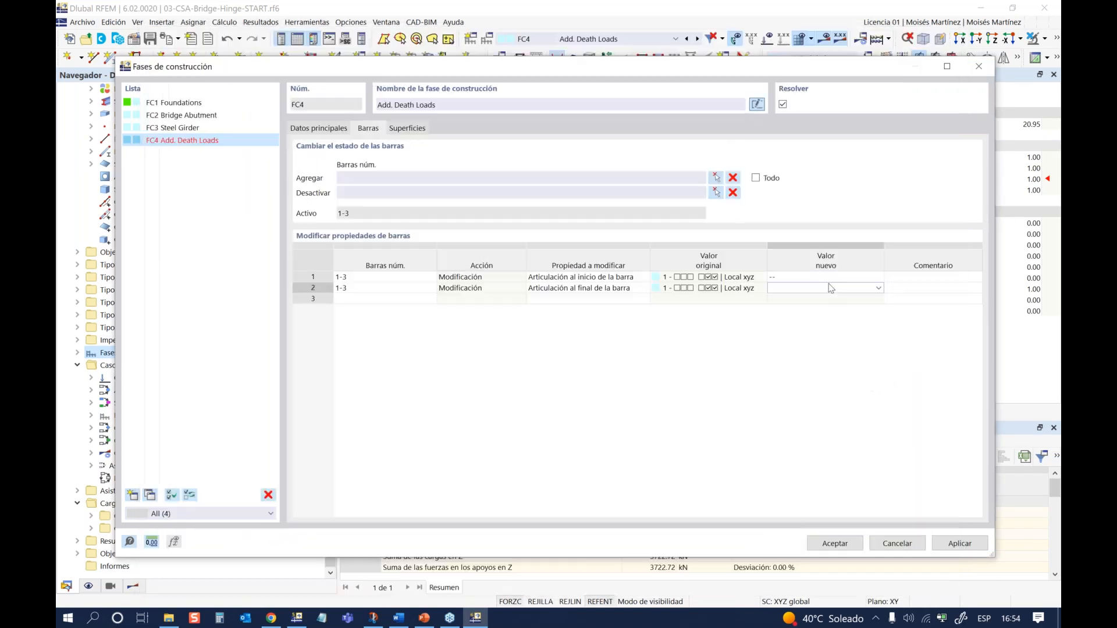
# Step: Set the new end hinge value of members 1-3 to none (--), and accept the stage changes, allowing the FC4 results to be deleted
pyautogui.click(868, 287)
pyautogui.click(806, 305)
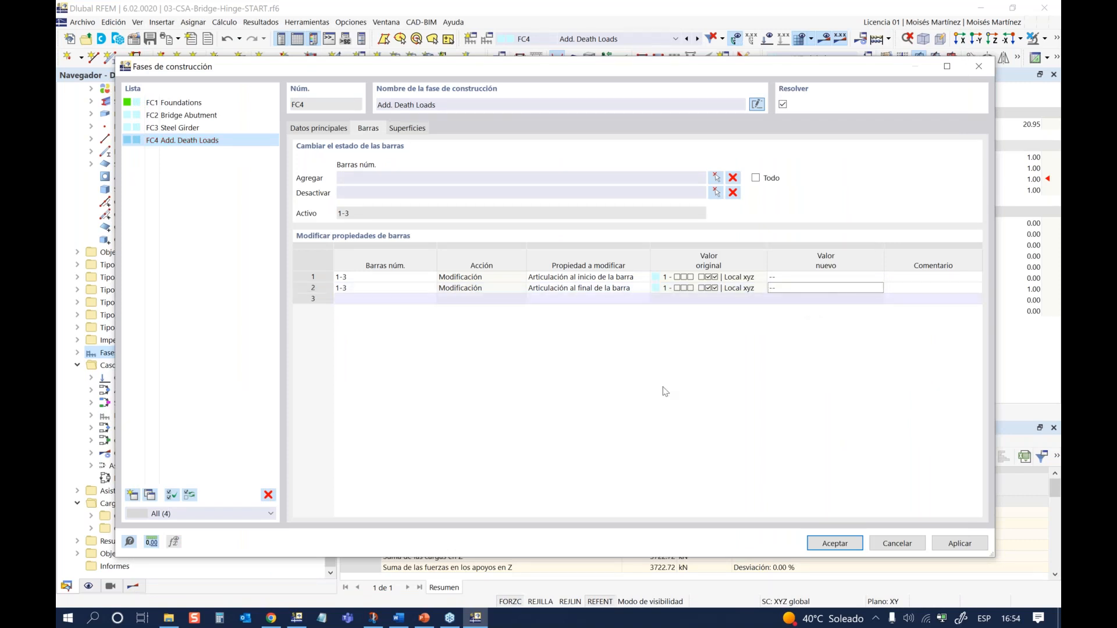
pyautogui.click(835, 544)
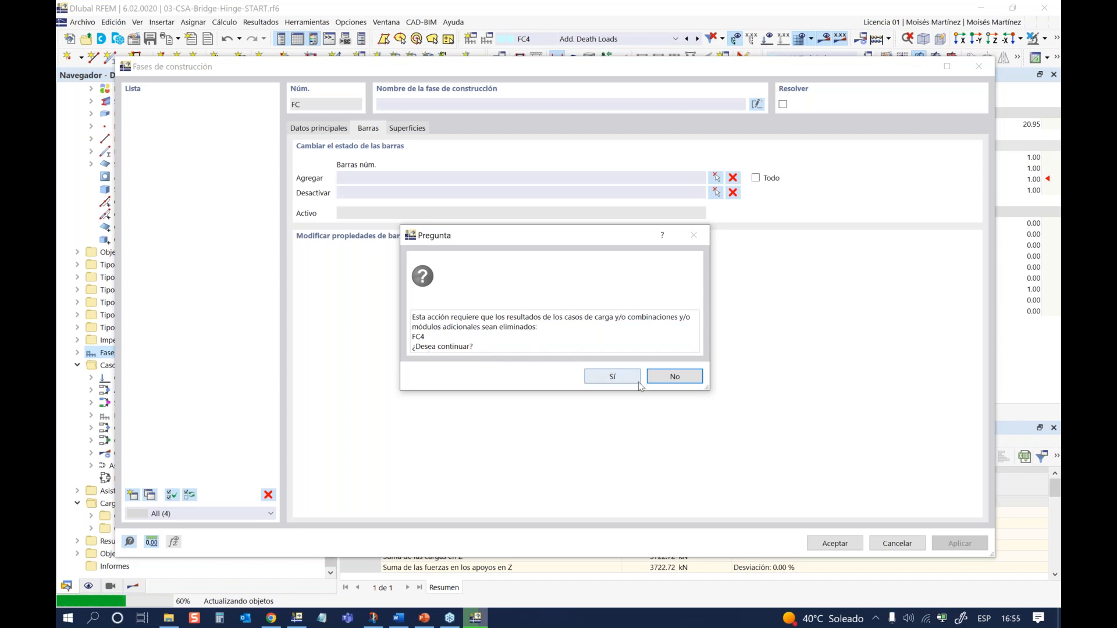
pyautogui.click(613, 377)
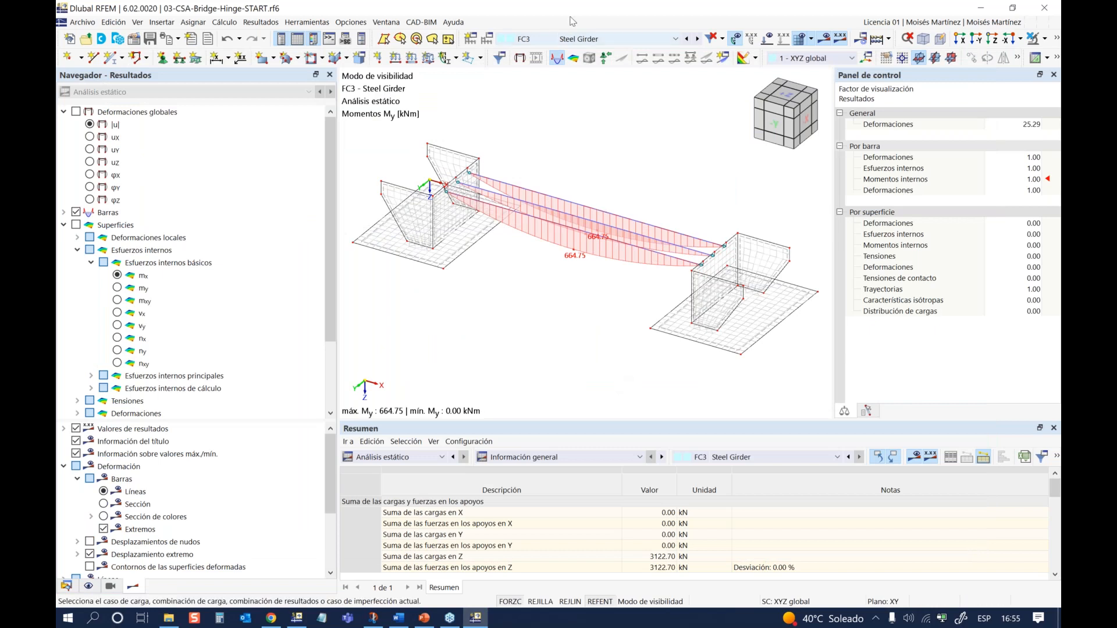
# Step: Switch to stage FC4 Add. Death Loads and recalculate its results
pyautogui.click(697, 39)
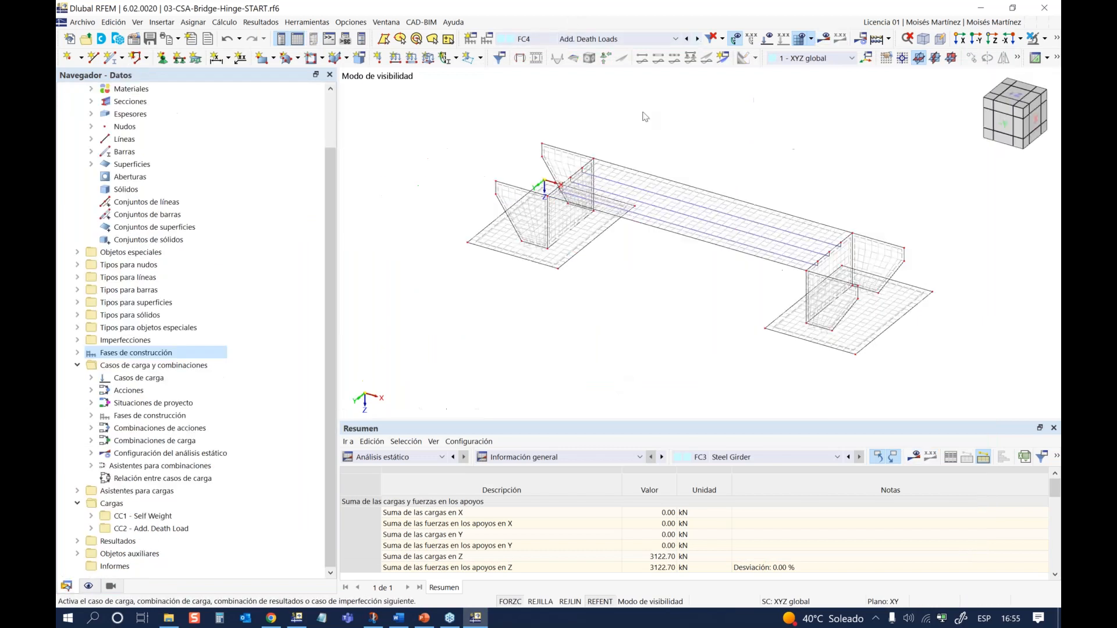
pyautogui.click(823, 39)
pyautogui.click(613, 375)
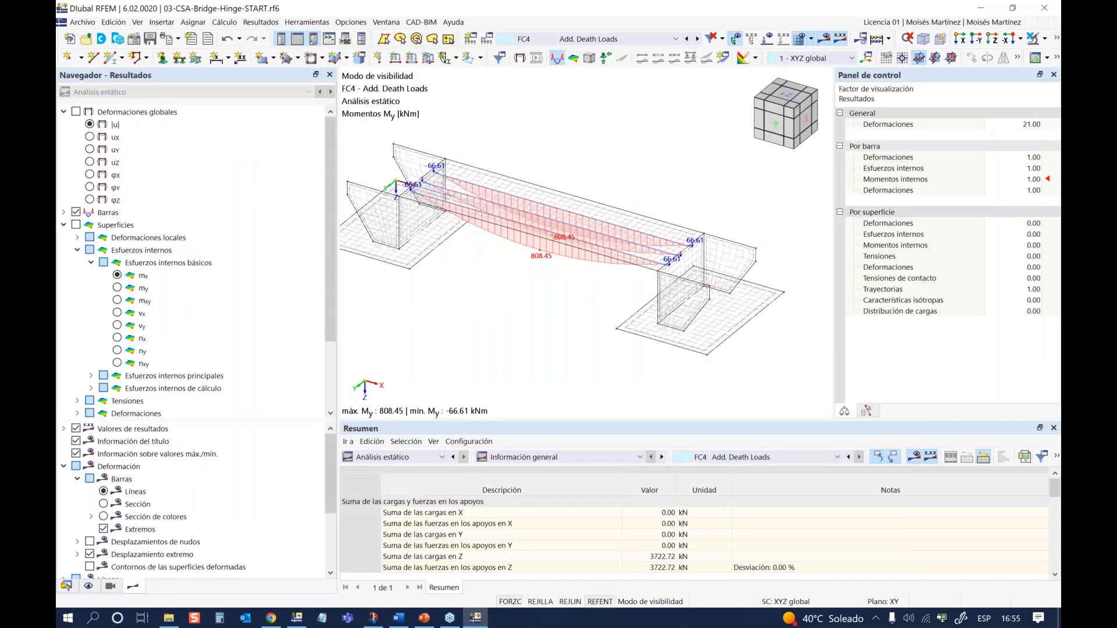
# Step: Examine the My end moments of the steel girders up close at the abutment wall farther from the origin, using flight camera mode
pyautogui.press('F3')
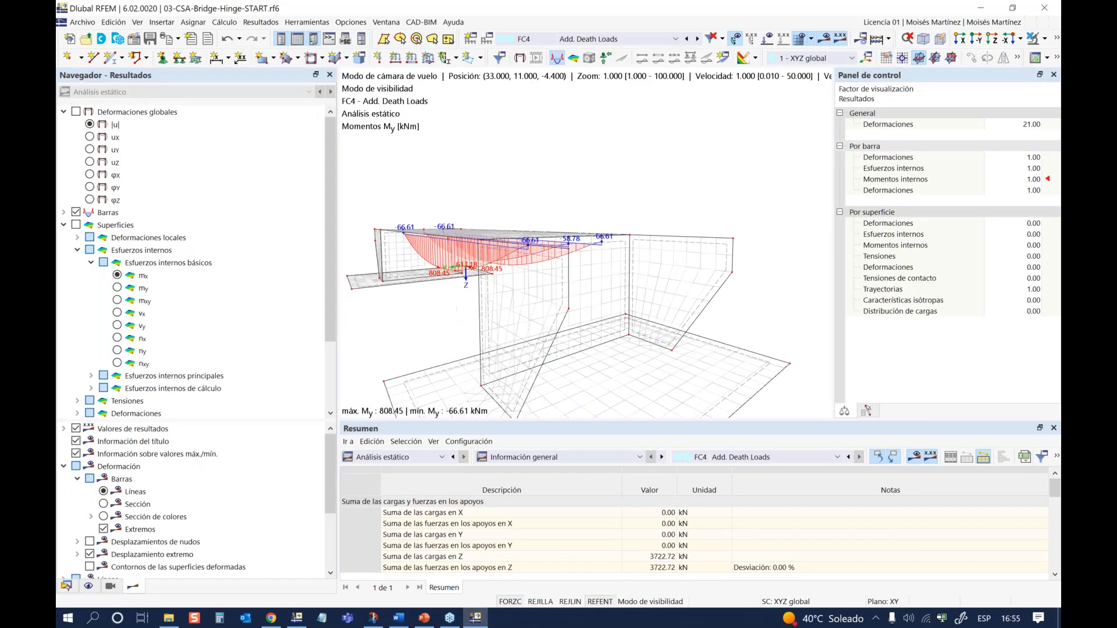
pyautogui.press('w')
pyautogui.press('w')
pyautogui.press('s')
pyautogui.press('w')
pyautogui.press('a')
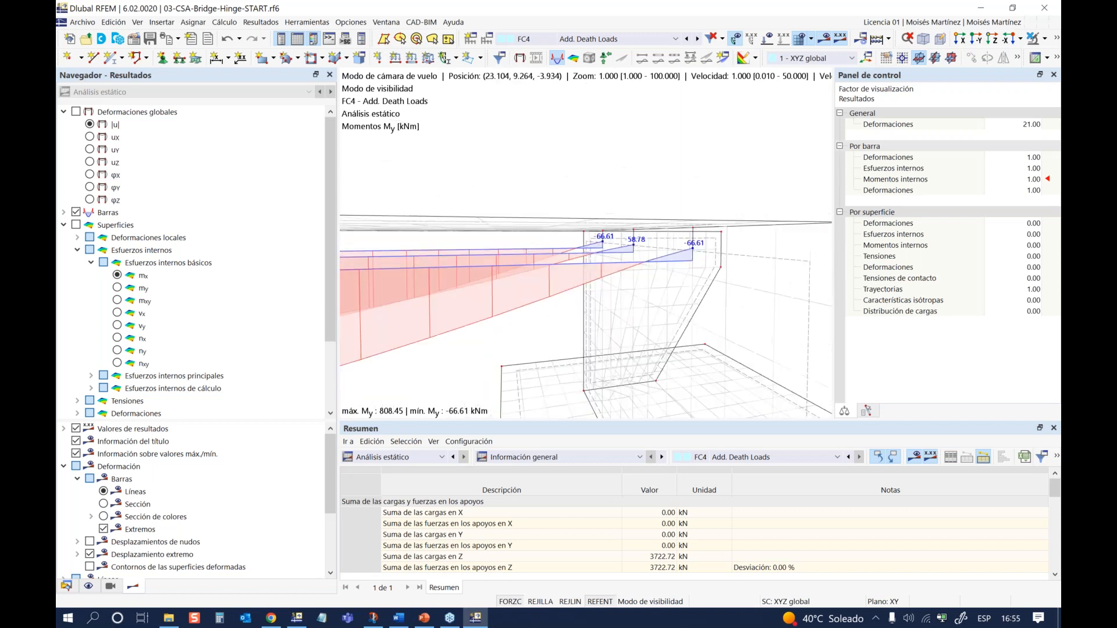
pyautogui.press('w')
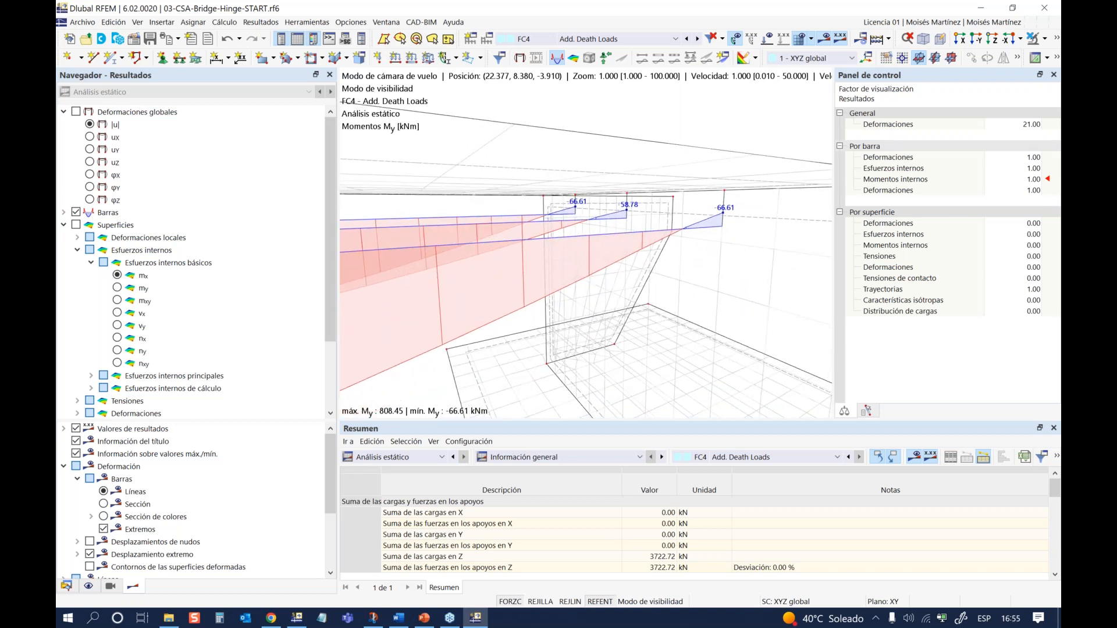
pyautogui.press('w')
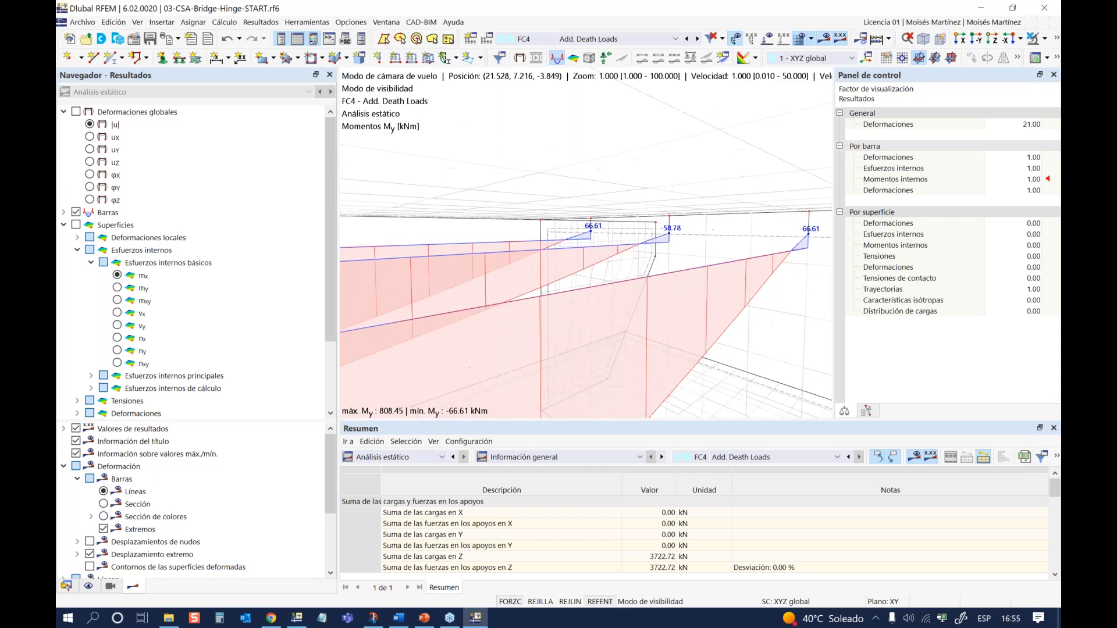
pyautogui.press('d')
pyautogui.press('s')
pyautogui.press('w')
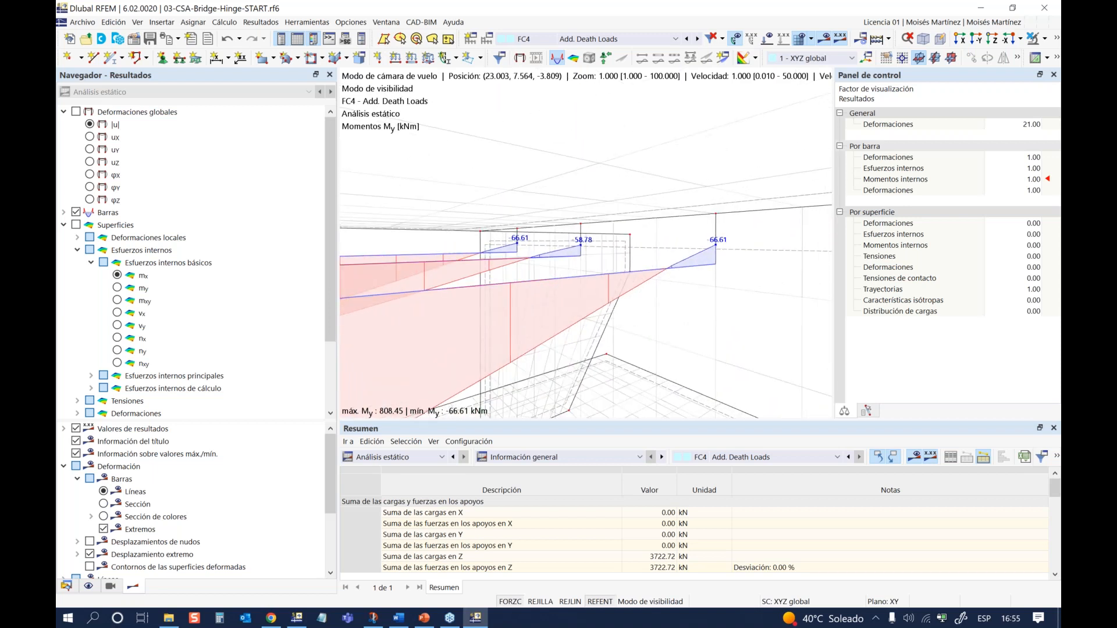
pyautogui.press('a')
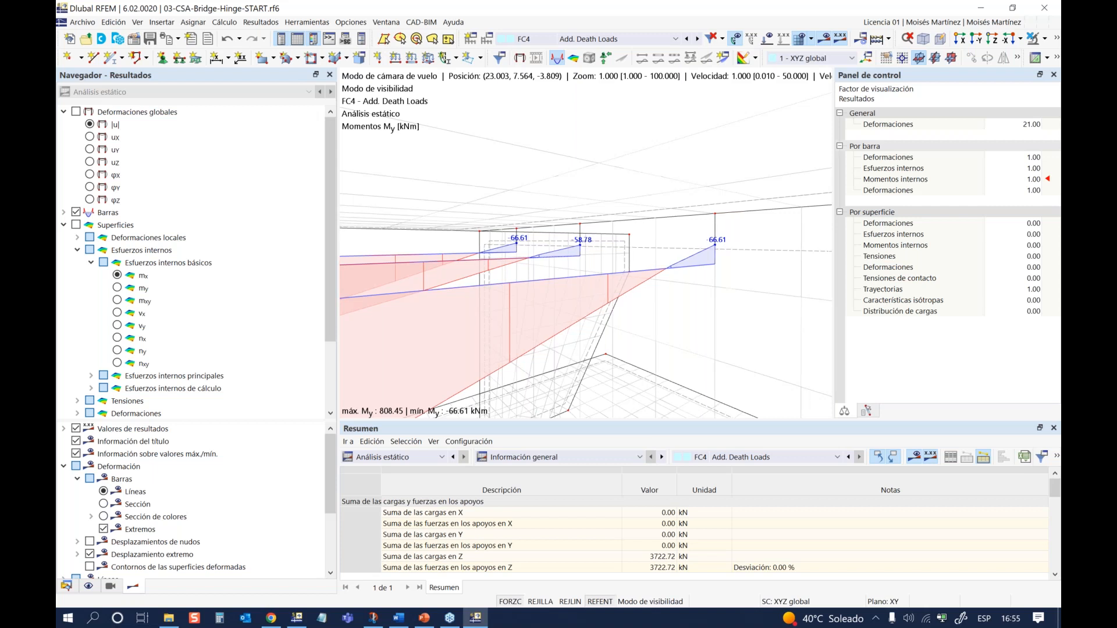
# Step: Examine the girder My moments at midspan, at the abutment near the origin, and over the whole bridge
pyautogui.press('w')
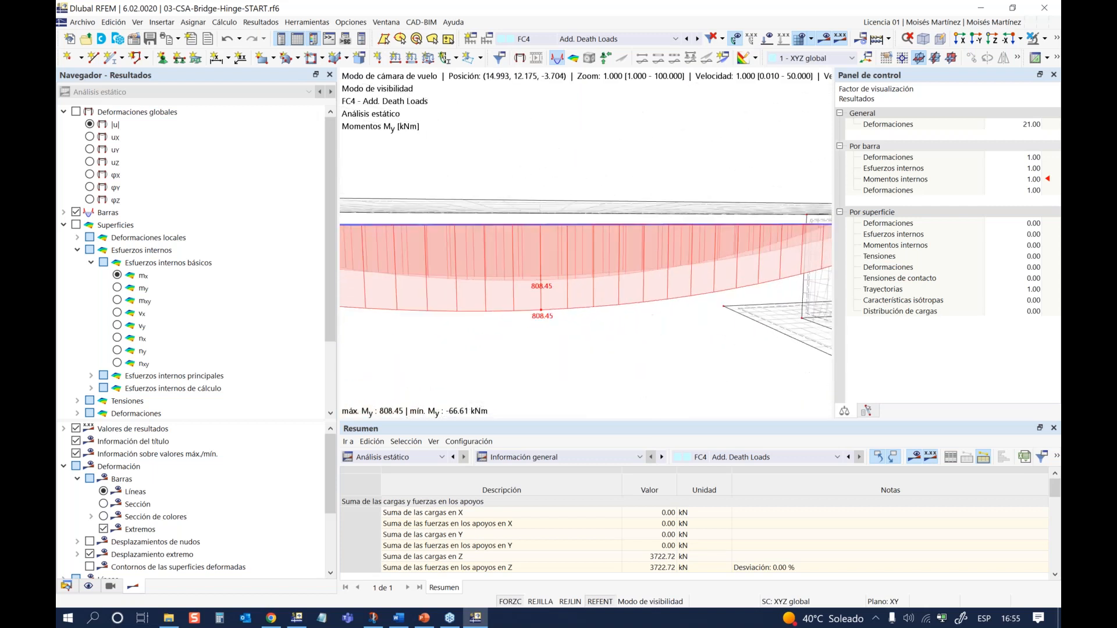
pyautogui.press('w')
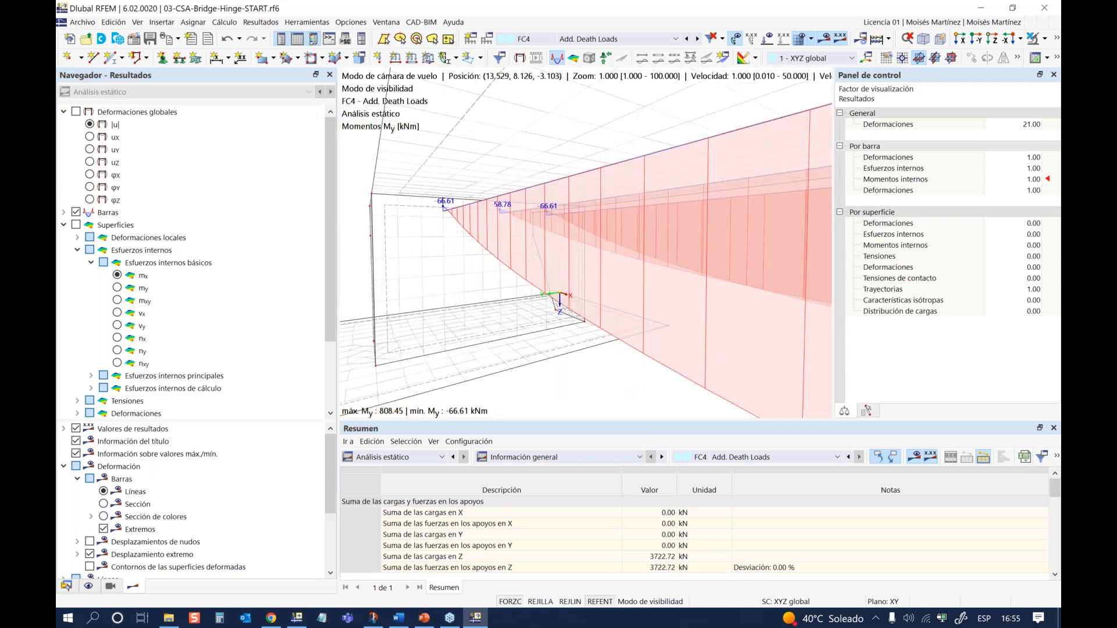
pyautogui.press('a')
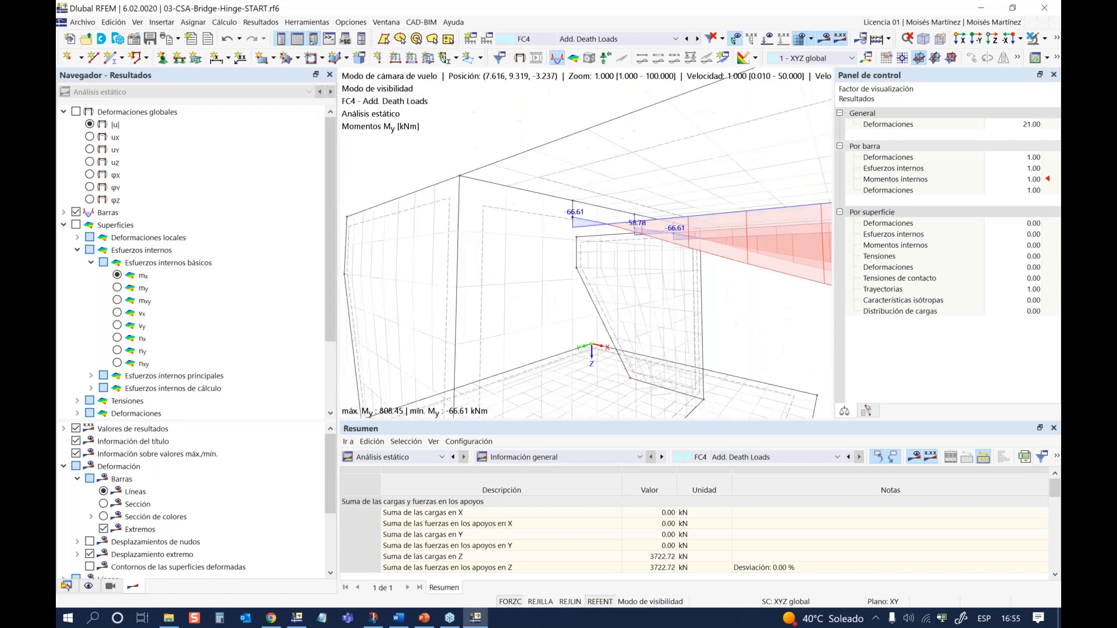
pyautogui.press('s')
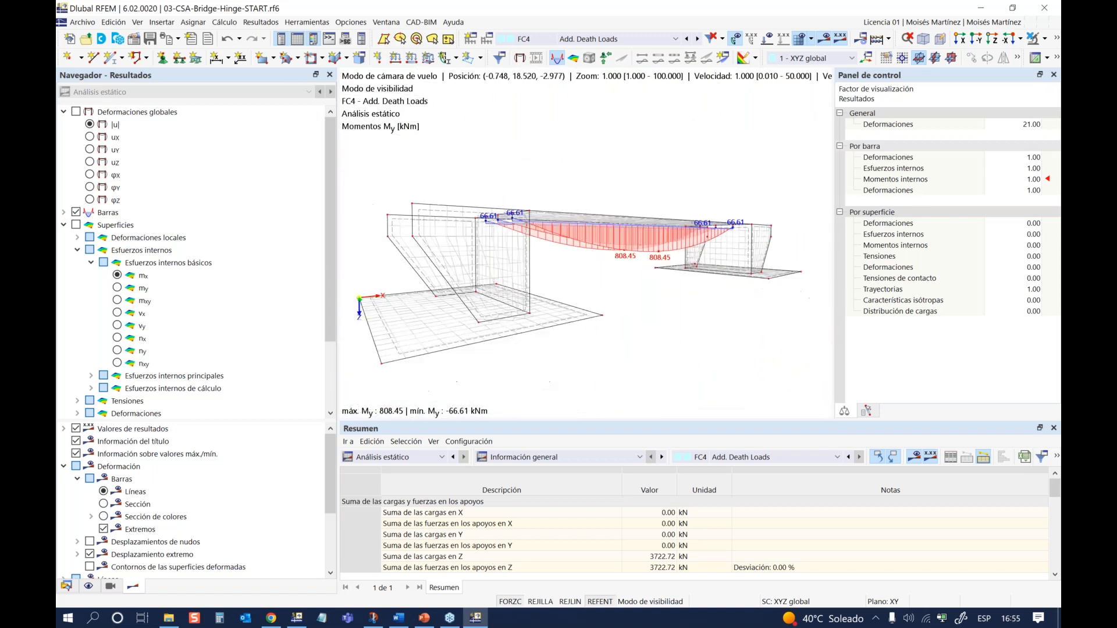
pyautogui.press('d')
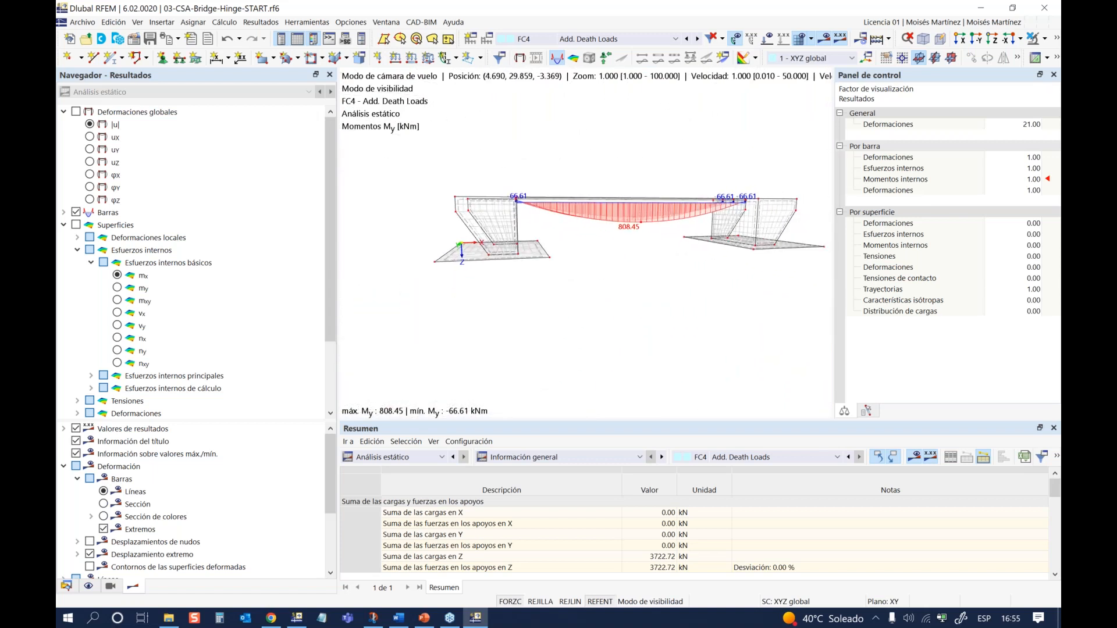
# Step: Leave flight camera mode, show the whole bridge, and narrow the results navigator to enlarge the model view
pyautogui.press('Escape')
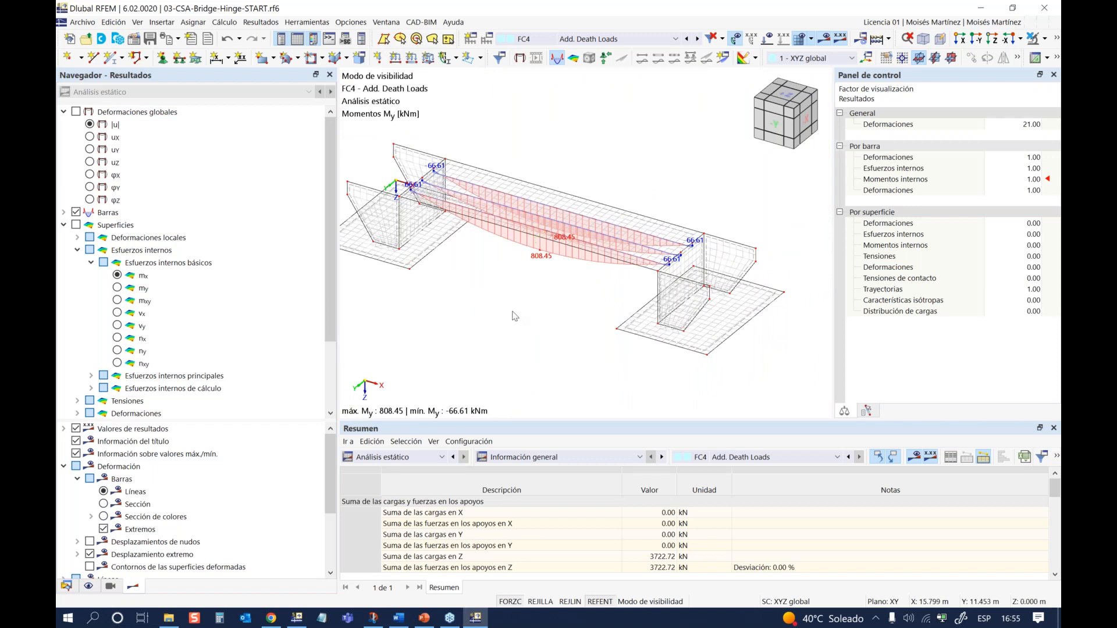
pyautogui.scroll(-1, 424, 228)
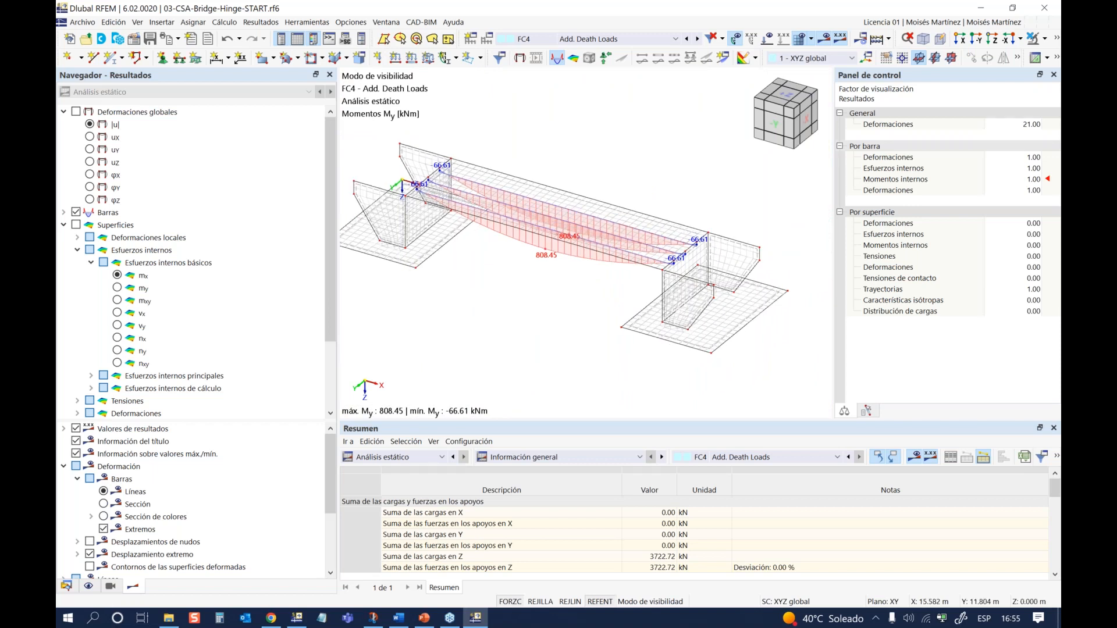
pyautogui.moveTo(423, 228); pyautogui.dragTo(463, 223, button='middle')
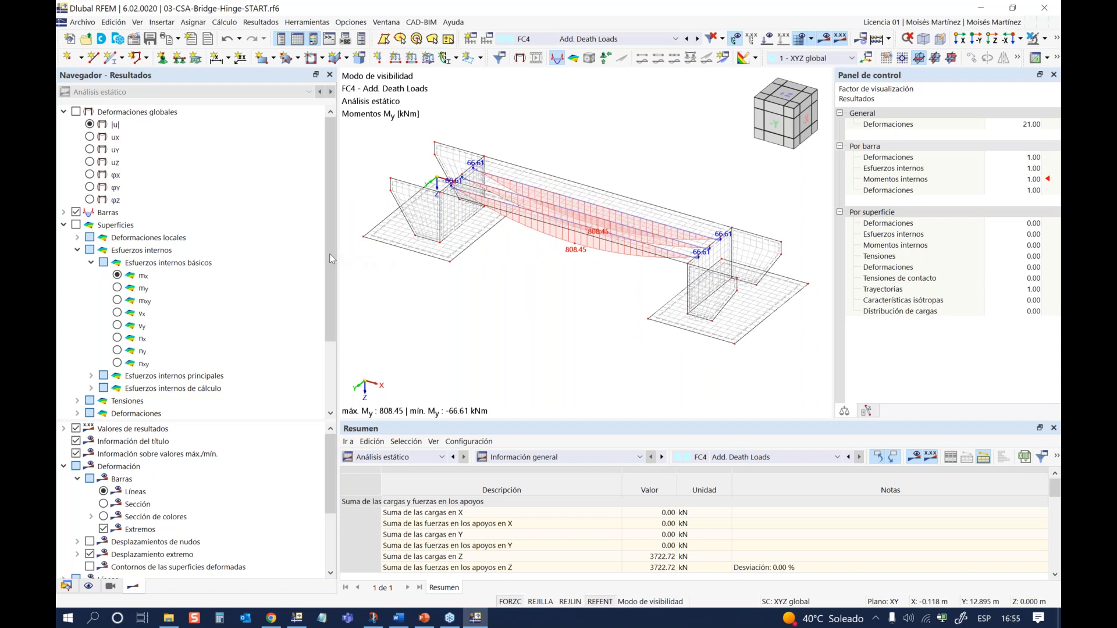
pyautogui.moveTo(337, 269); pyautogui.dragTo(283, 262)
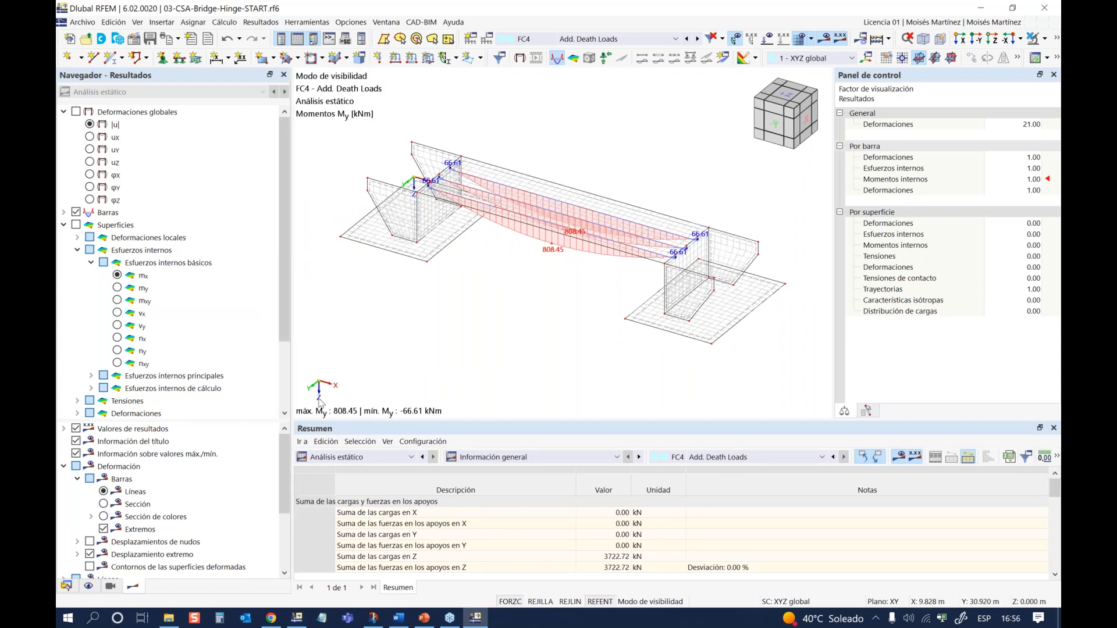
# Step: Hide the navigator, tables and control panel to view the FC4 My moments of the whole bridge full size
pyautogui.click(281, 40)
pyautogui.click(297, 39)
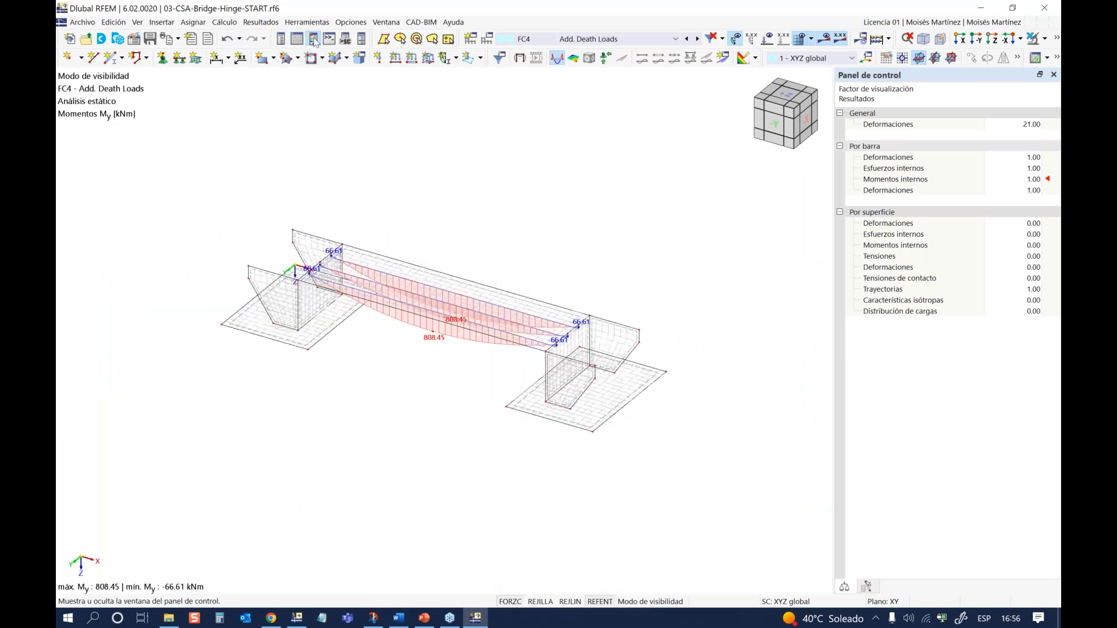
pyautogui.click(313, 39)
pyautogui.scroll(2, 485, 369)
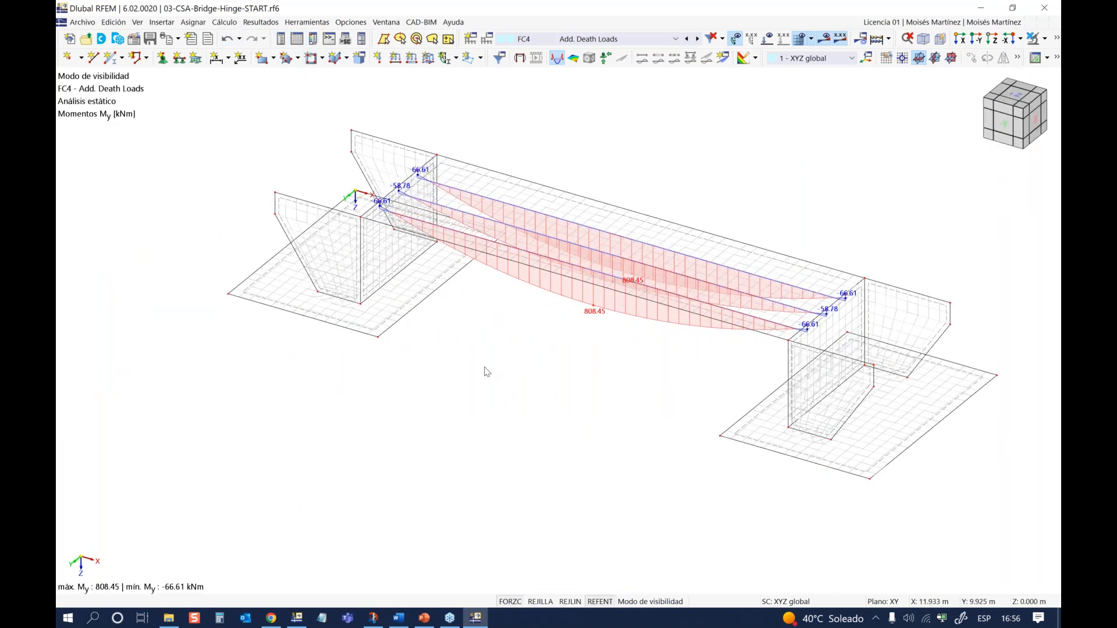
pyautogui.scroll(-1, 485, 369)
pyautogui.moveTo(560, 332); pyautogui.dragTo(576, 317, button='right')
# Step: Examine the girder My moments from beneath the deck in flight camera mode, approaching midspan and the girder ends
pyautogui.press('d')
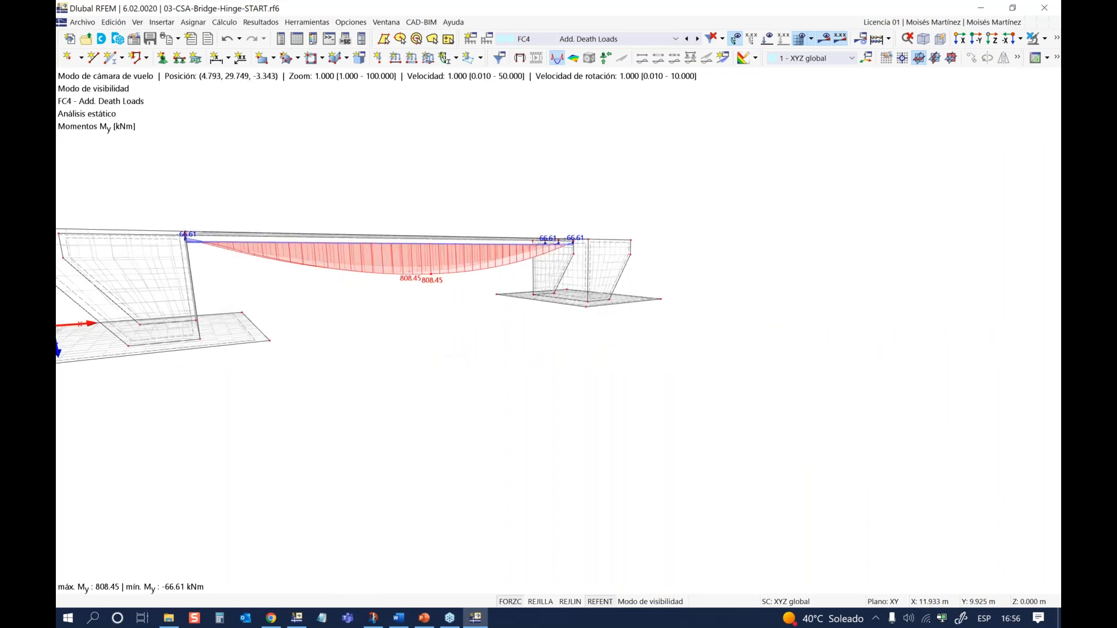
pyautogui.press('a')
pyautogui.press('w')
pyautogui.press('d')
pyautogui.press('w')
pyautogui.press('d')
pyautogui.press('a')
pyautogui.press('w')
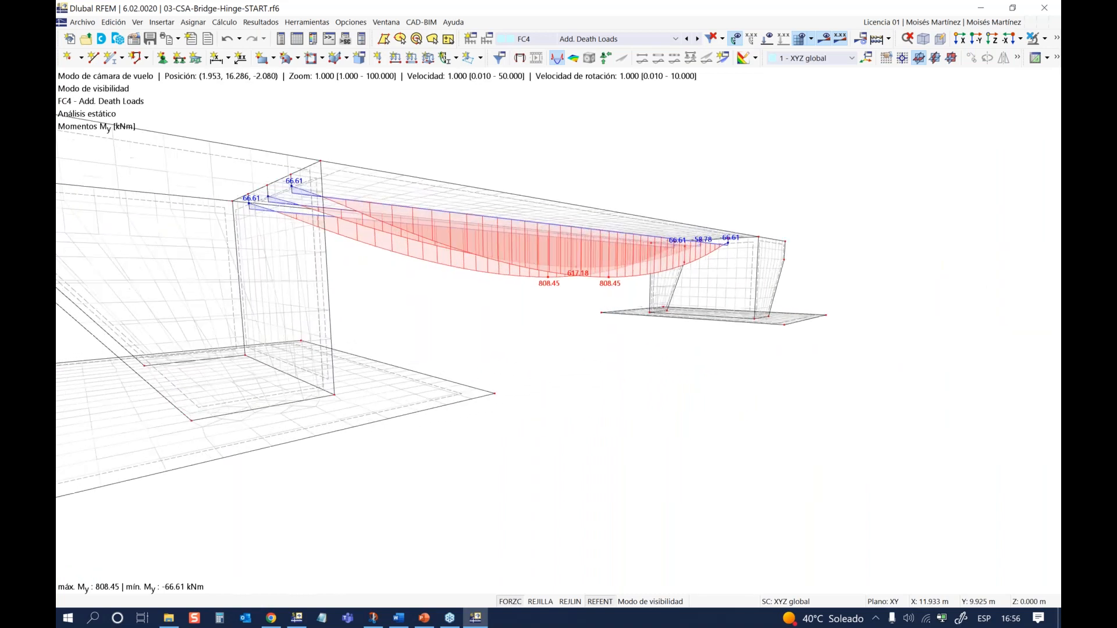
pyautogui.press('a')
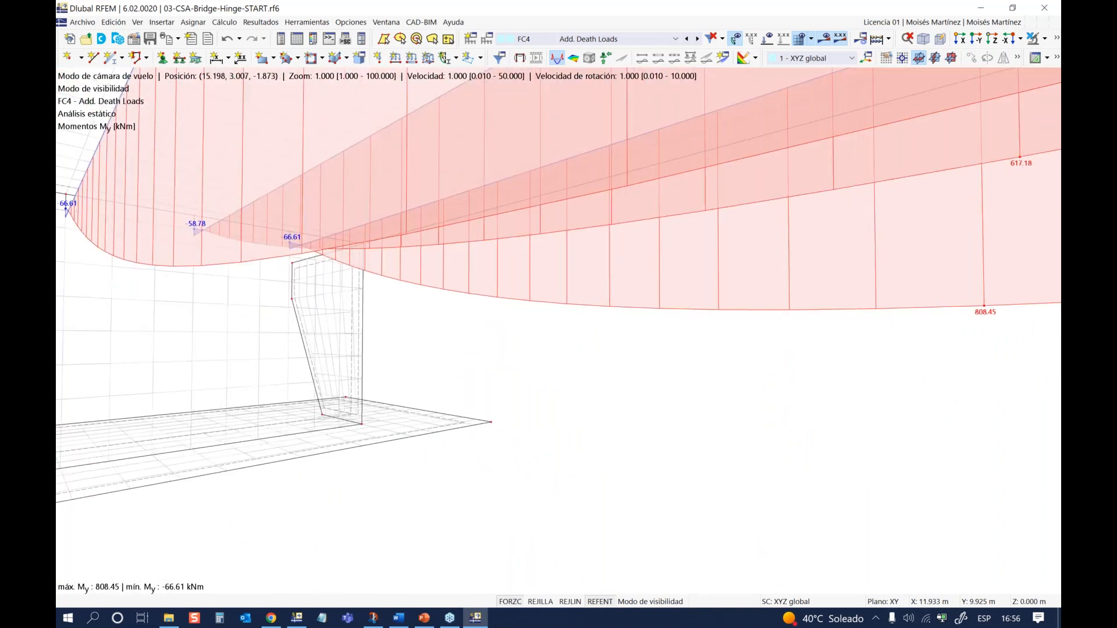
# Step: Leave flight camera mode and display the navigator, tables and control panel again beside the whole bridge
pyautogui.press('Escape')
pyautogui.click(296, 39)
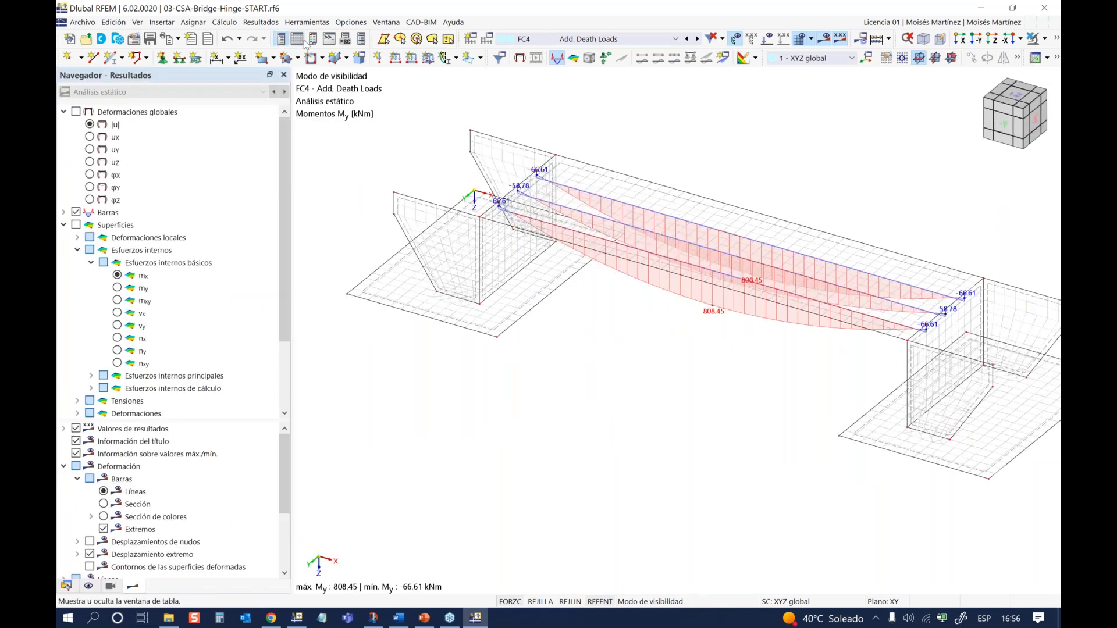
pyautogui.click(298, 39)
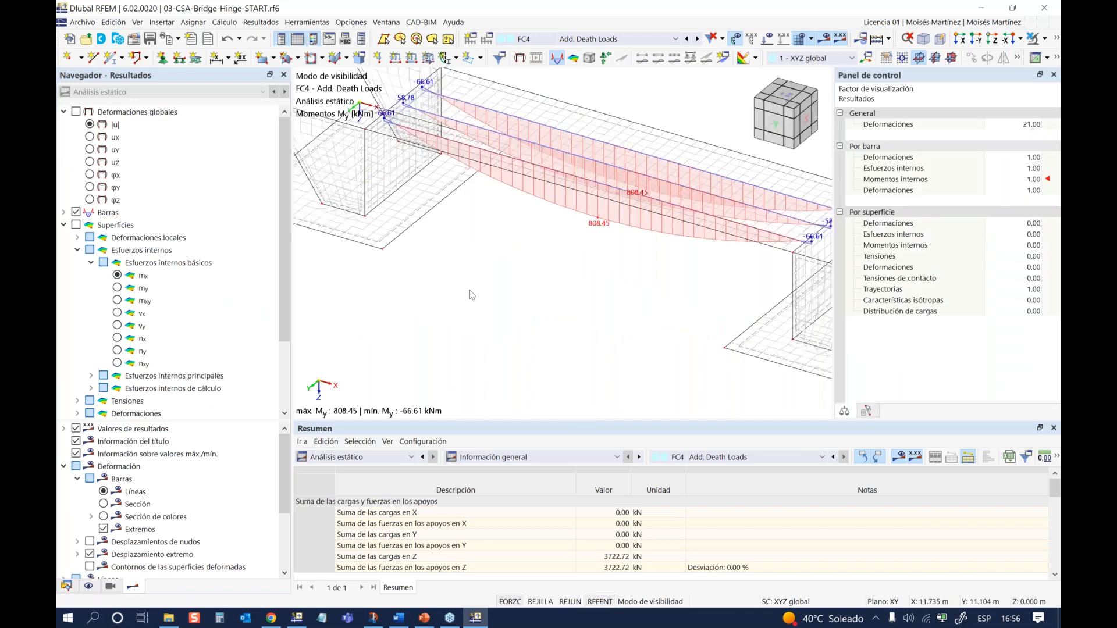
pyautogui.scroll(-2, 469, 290)
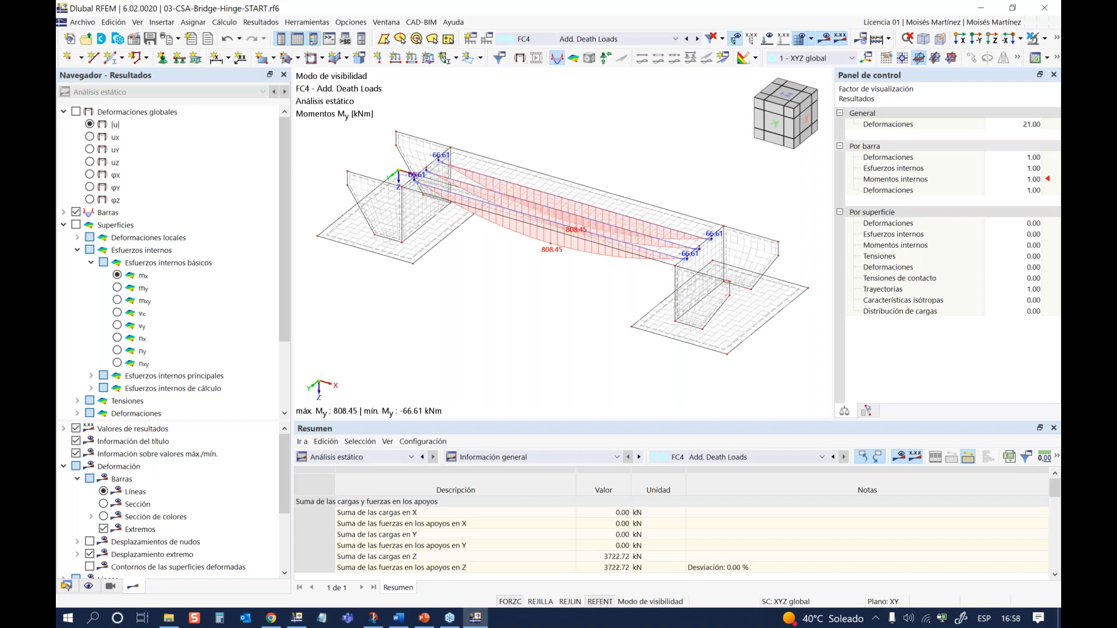
pyautogui.scroll(-1, 370, 330)
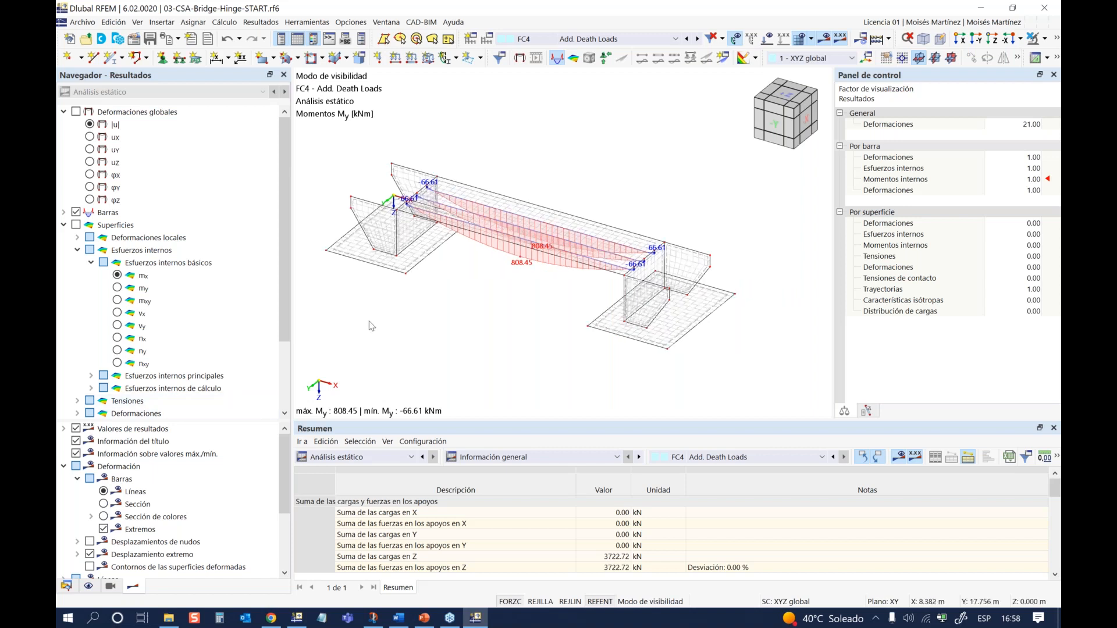
pyautogui.keyDown('ctrl'); pyautogui.moveTo(385, 320); pyautogui.dragTo(339, 328, button='middle'); pyautogui.keyUp('ctrl')
pyautogui.scroll(1, 393, 311)
pyautogui.keyDown('ctrl'); pyautogui.moveTo(401, 311); pyautogui.dragTo(435, 309, button='middle'); pyautogui.keyUp('ctrl')
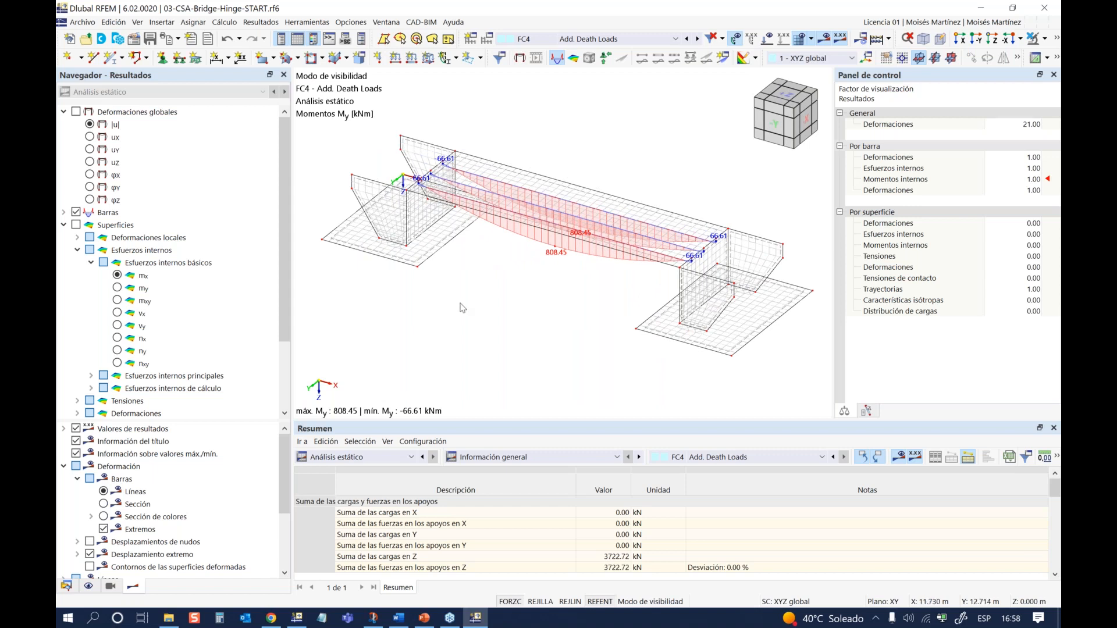
pyautogui.moveTo(514, 318)
pyautogui.keyDown('ctrl'); pyautogui.mouseDown(button='middle')
pyautogui.moveTo(504, 321)
pyautogui.moveTo(511, 316)
pyautogui.mouseUp(button='middle'); pyautogui.keyUp('ctrl')
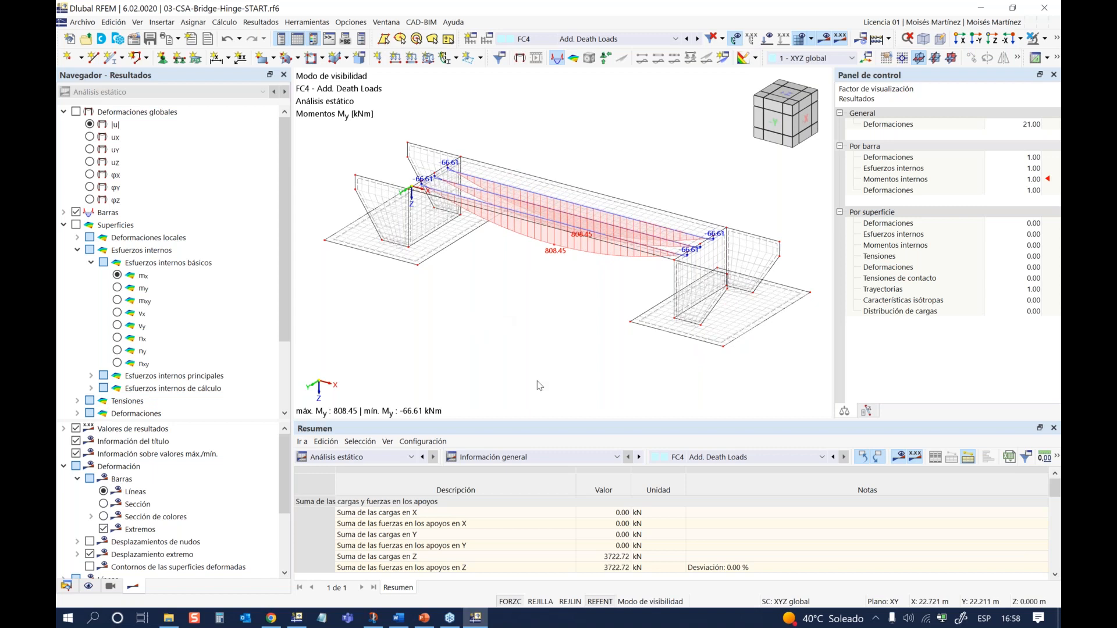
pyautogui.keyDown('ctrl'); pyautogui.moveTo(464, 321); pyautogui.dragTo(492, 322, button='middle'); pyautogui.keyUp('ctrl')
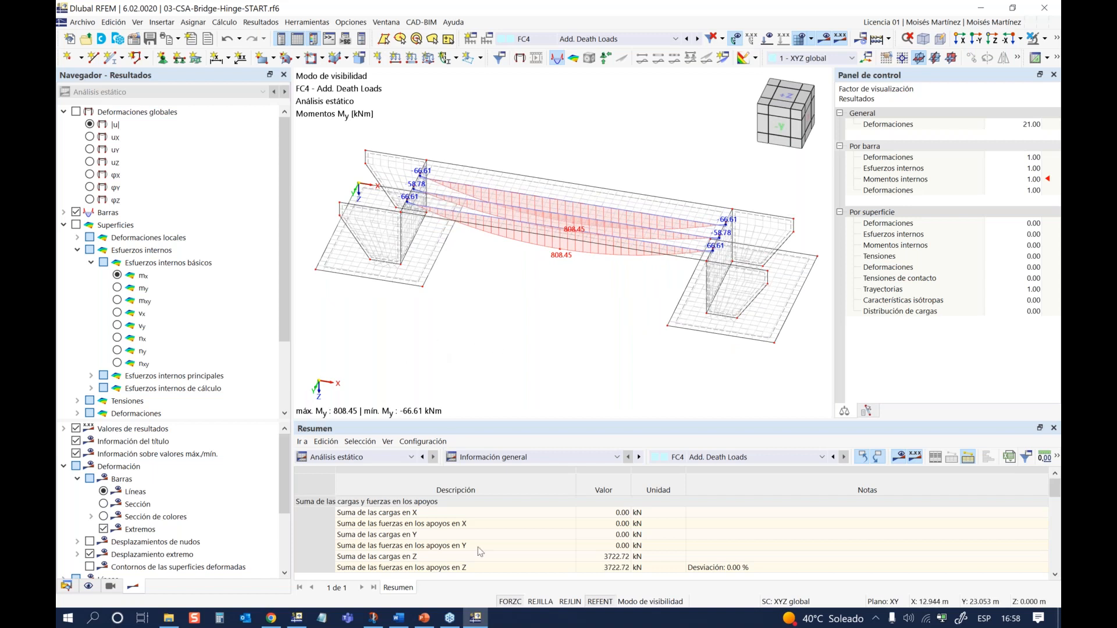
# Step: Switch to PowerPoint and run the slideshow from the first slide through to the CONTENIDO slide
pyautogui.click(424, 618)
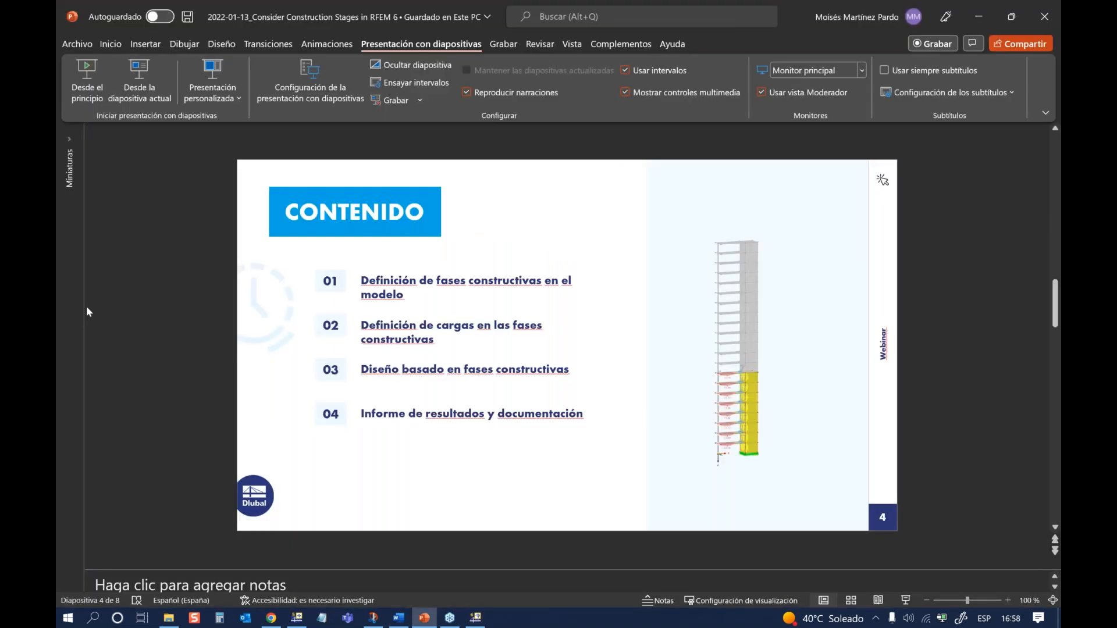
pyautogui.press('F5')
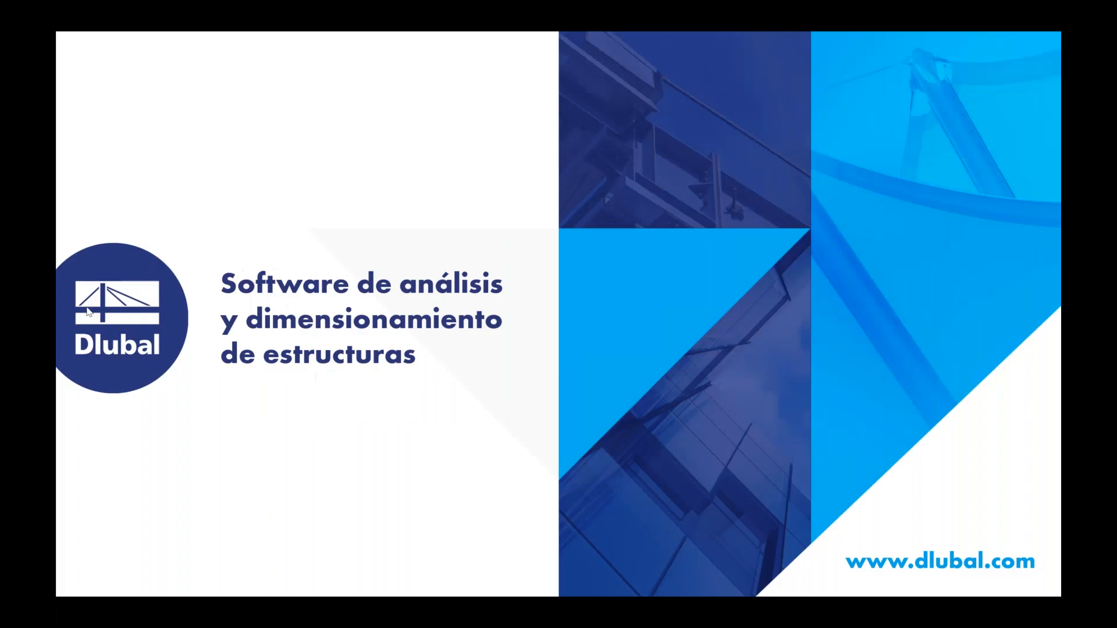
pyautogui.press('Right')
pyautogui.press('Right')
pyautogui.press('Right')
pyautogui.press('Right')
pyautogui.press('Right')
pyautogui.press('Right')
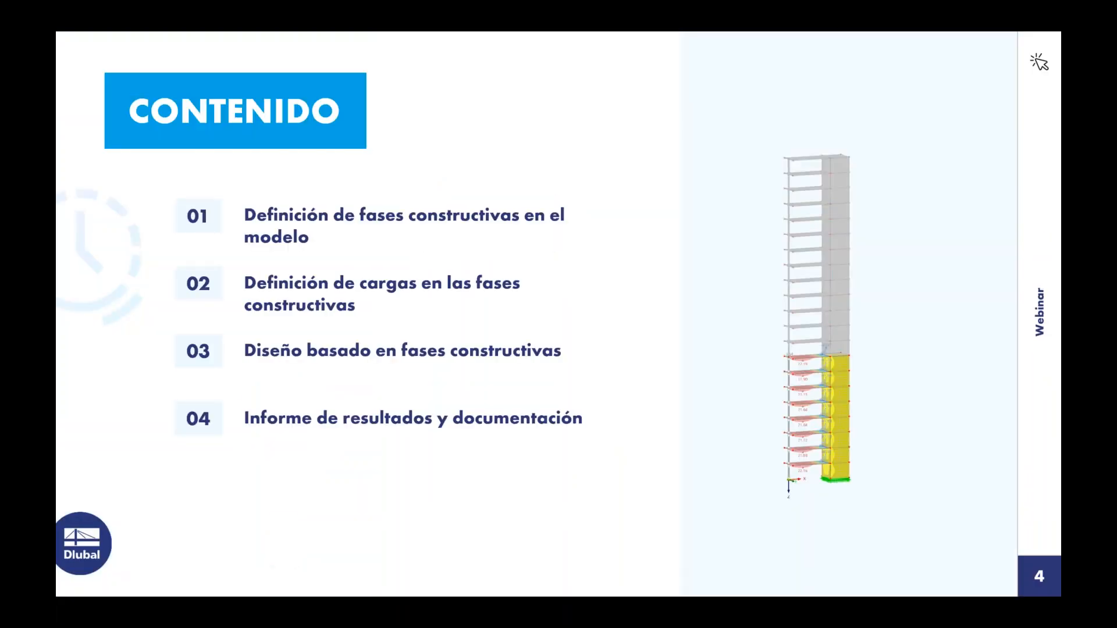
# Step: Present the two Servicios Online Gratis slides, 5 and 6, and end the slideshow
pyautogui.press('Right')
pyautogui.press('Right')
pyautogui.press('Left')
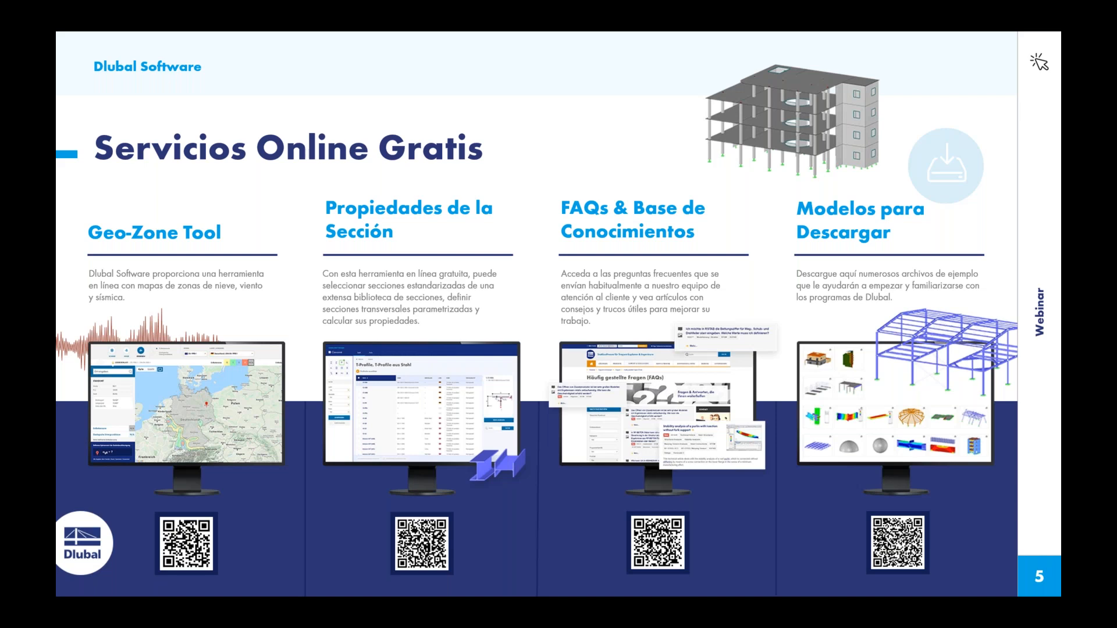
pyautogui.press('Right')
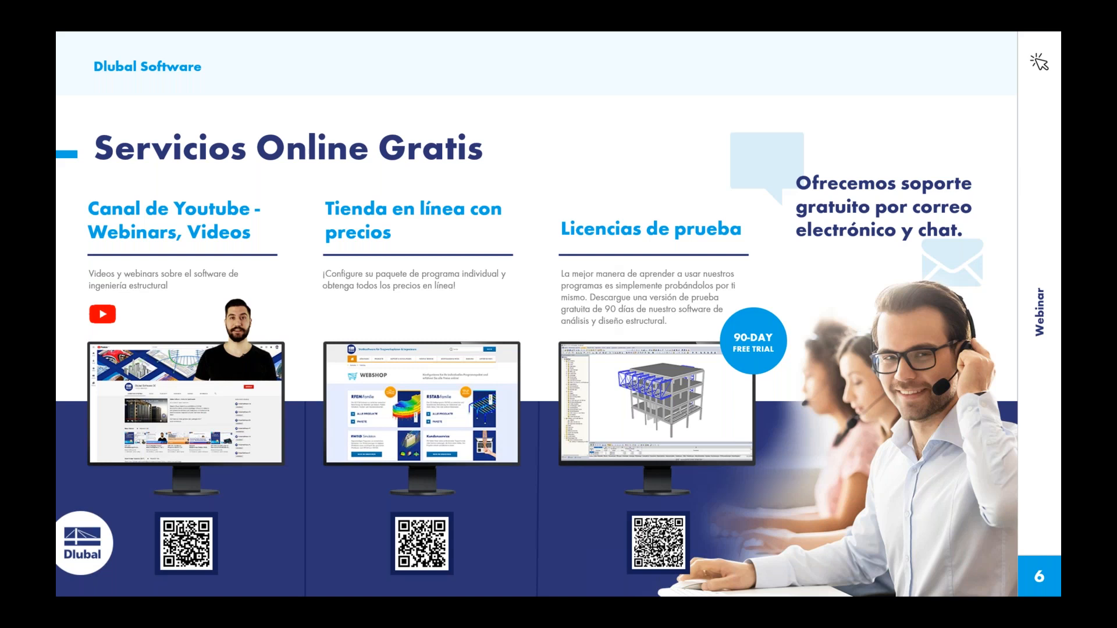
pyautogui.press('Escape')
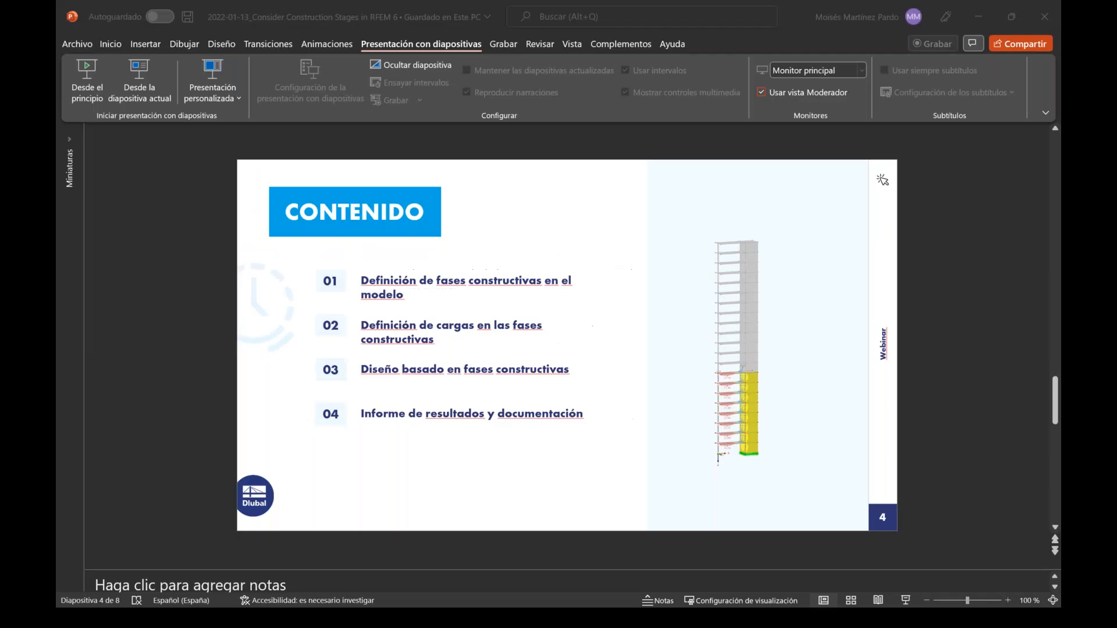
# Step: Switch back to RFEM and review the available add-ons in the base data of model 03-CSA-Bridge-Hinge-START
pyautogui.click(476, 618)
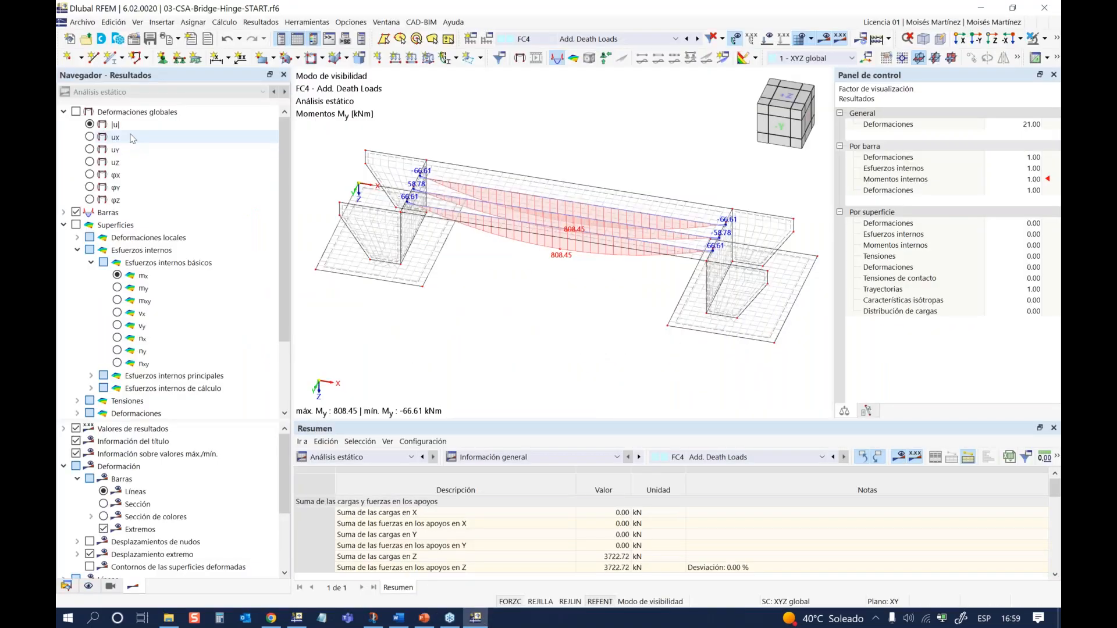
pyautogui.click(67, 585)
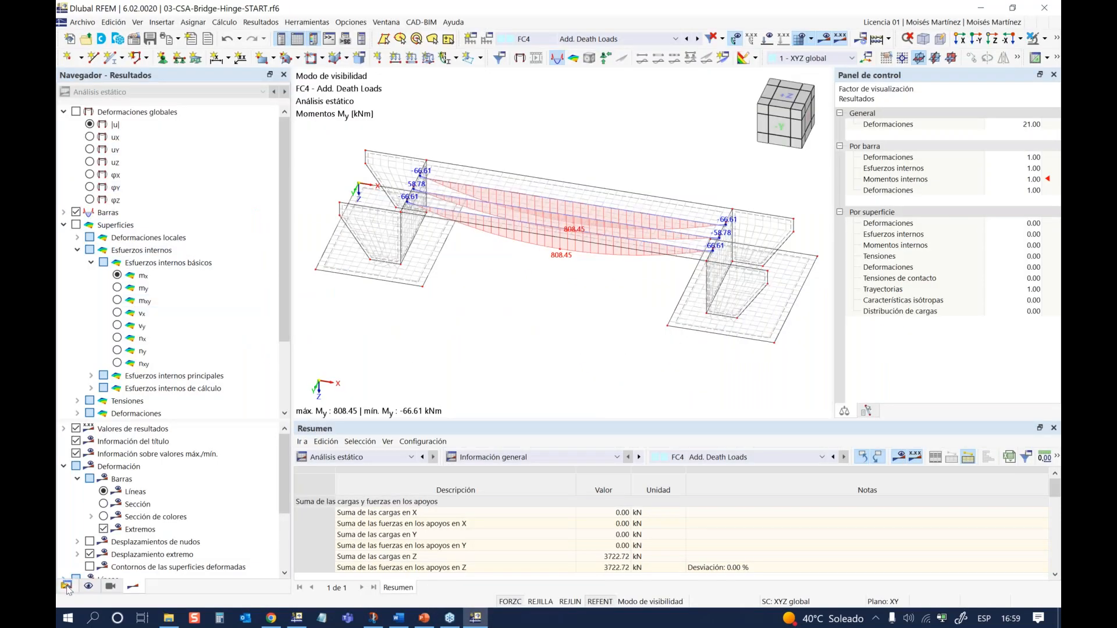
pyautogui.scroll(3, 116, 174)
pyautogui.rightClick(116, 128)
pyautogui.click(136, 141)
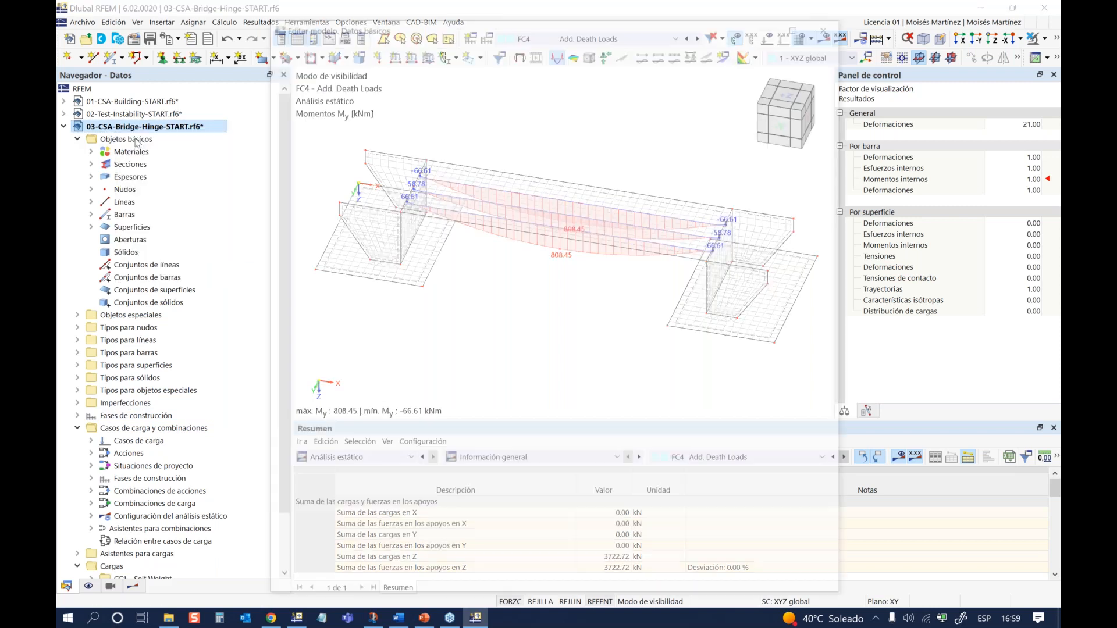
pyautogui.click(347, 49)
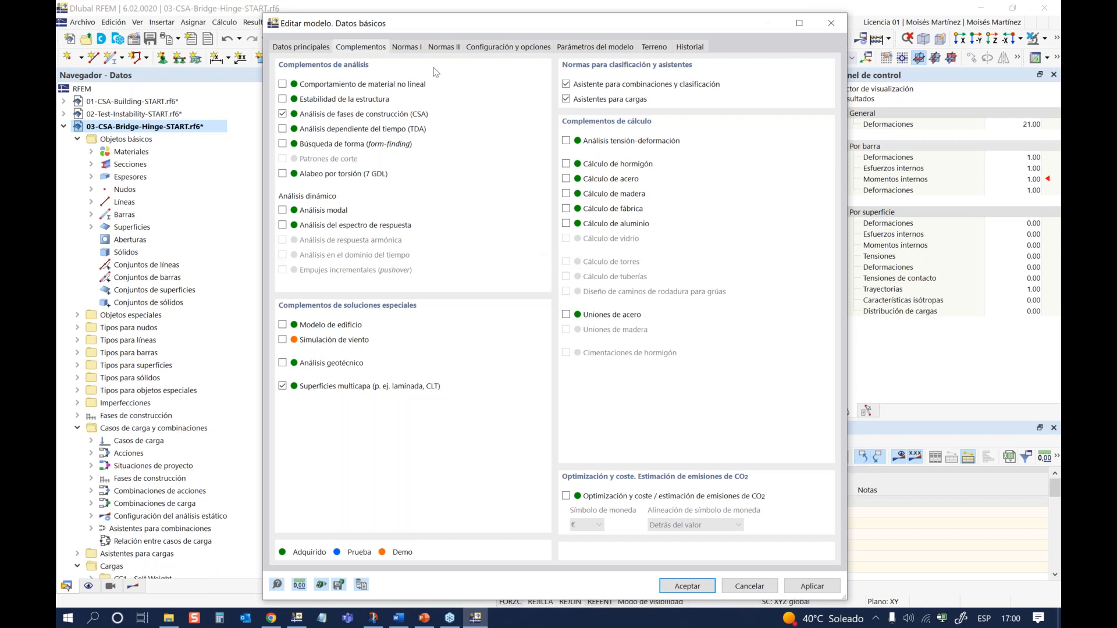
pyautogui.moveTo(414, 25); pyautogui.dragTo(420, 20)
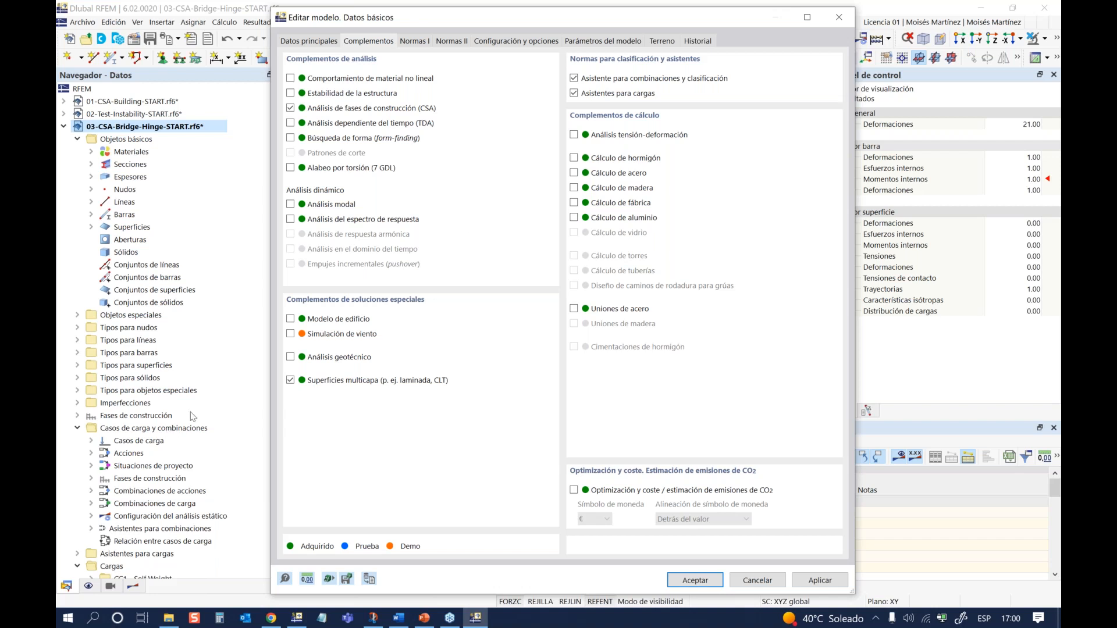
# Step: Switch to PowerPoint, restart the slideshow from the beginning and advance through the slides
pyautogui.click(424, 617)
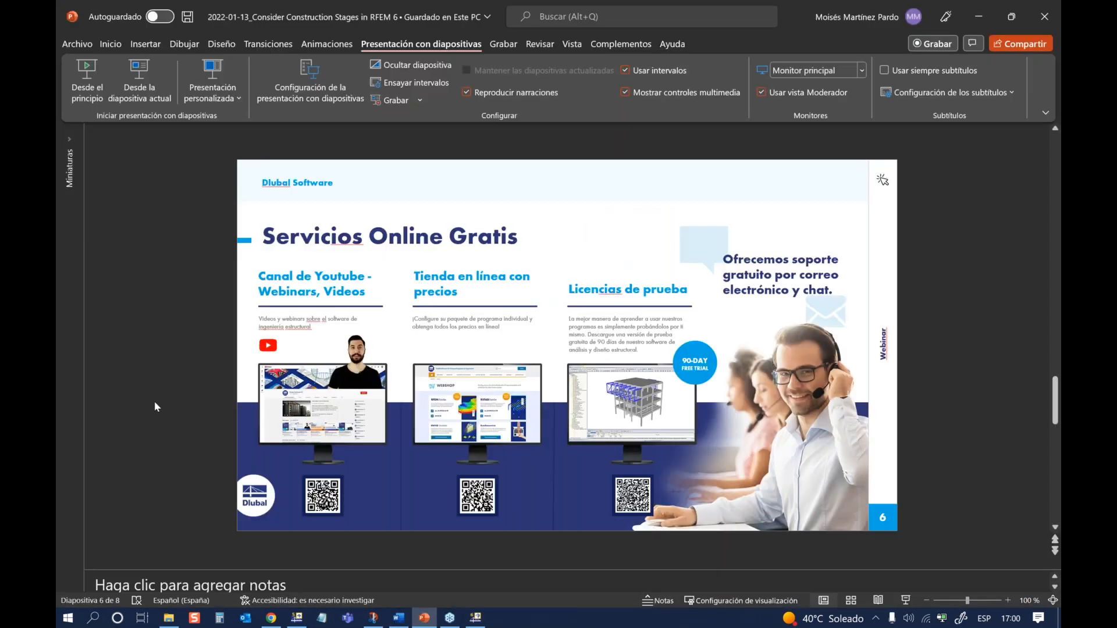
pyautogui.press('F5')
pyautogui.press('Right')
pyautogui.press('Right')
pyautogui.press('Right')
pyautogui.press('Right')
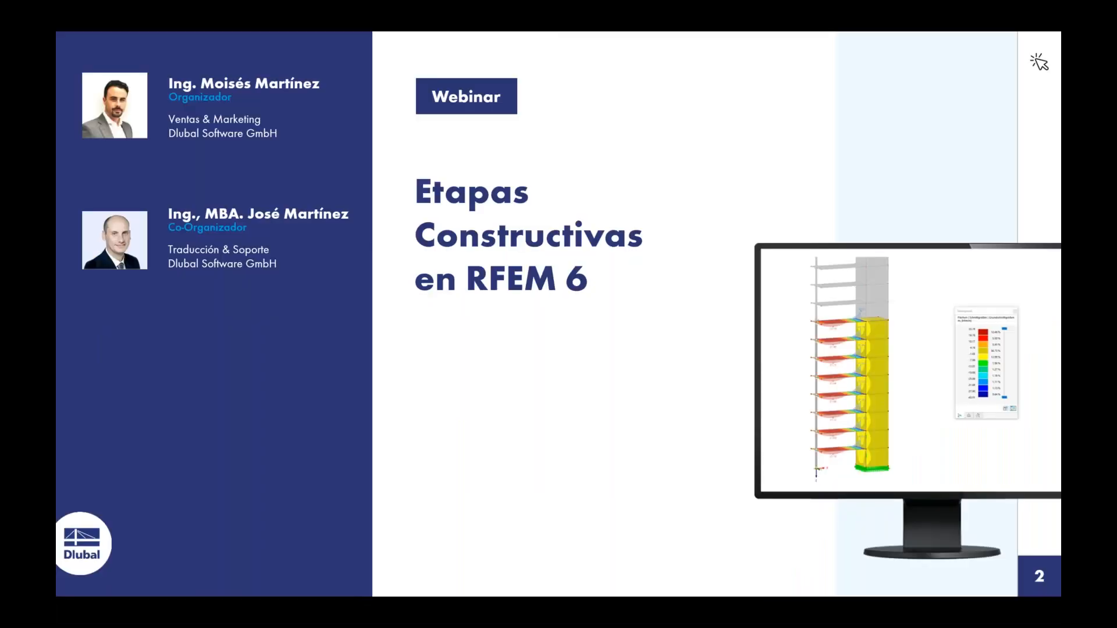